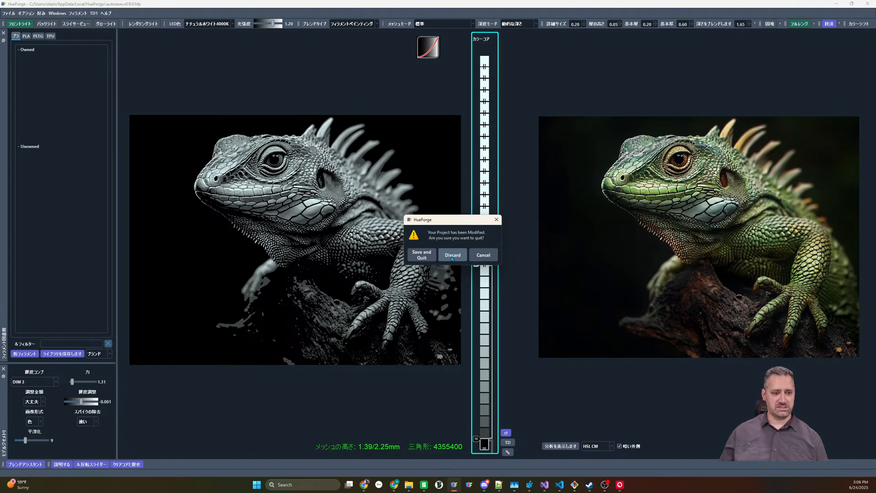
Discard the unsaved project changes so the program restarts, and restore the autosaved lizard project
{"action": "left_click", "coordinate": [451, 256]}
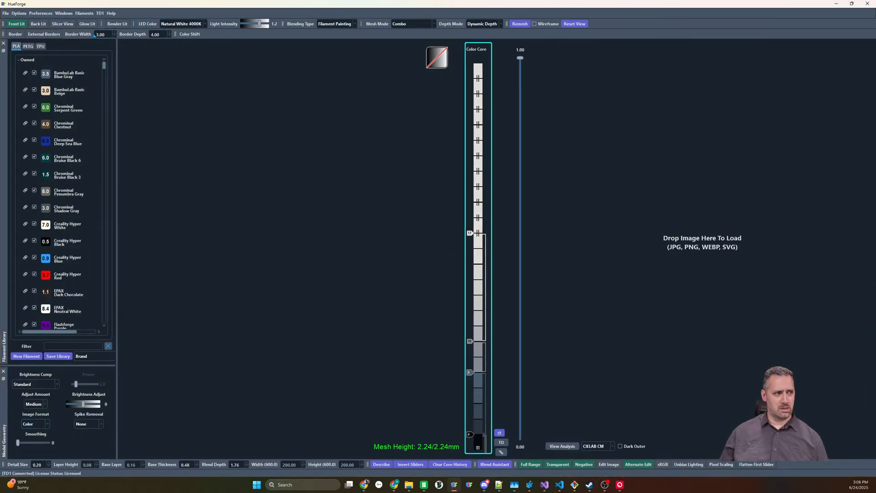
{"action": "left_click", "coordinate": [41, 13]}
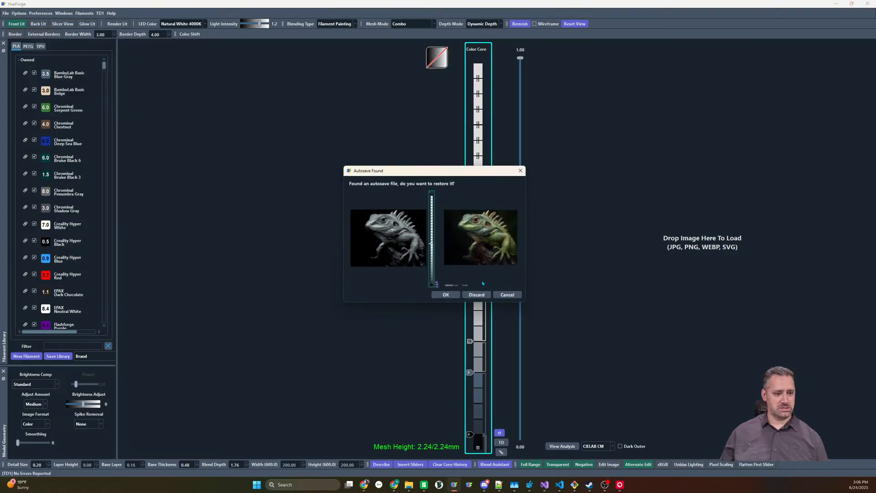
{"action": "left_click", "coordinate": [446, 295]}
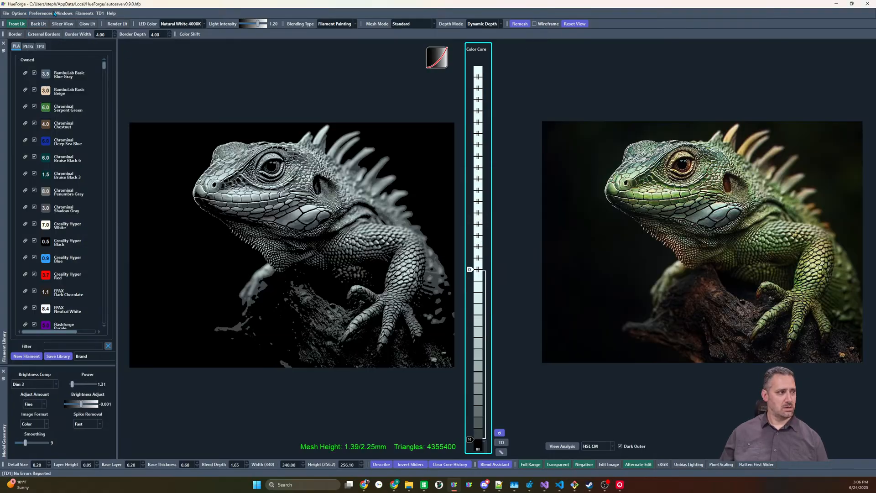
In the translation manager, remove the localized Japanese file welcome_td.html and confirm its removal
{"action": "left_click", "coordinate": [40, 12]}
{"action": "mouse_move", "coordinate": [61, 43]}
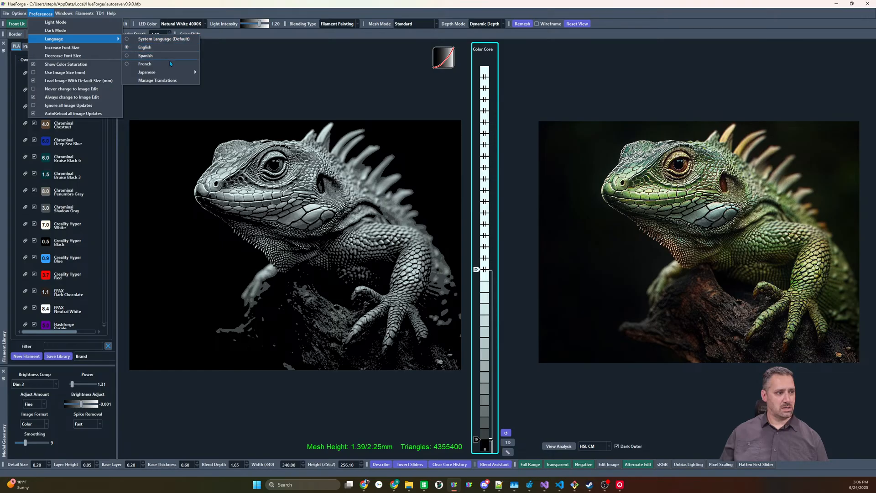
{"action": "left_click", "coordinate": [159, 81]}
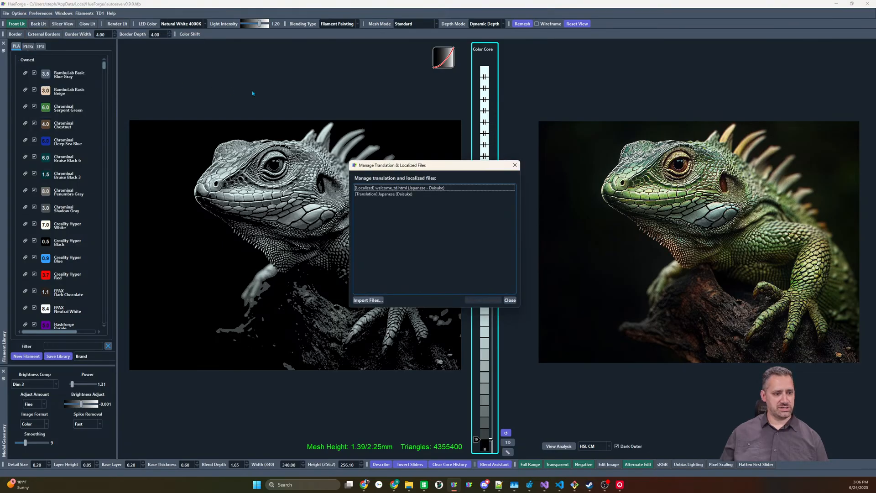
{"action": "left_click", "coordinate": [383, 188]}
{"action": "left_click", "coordinate": [385, 194]}
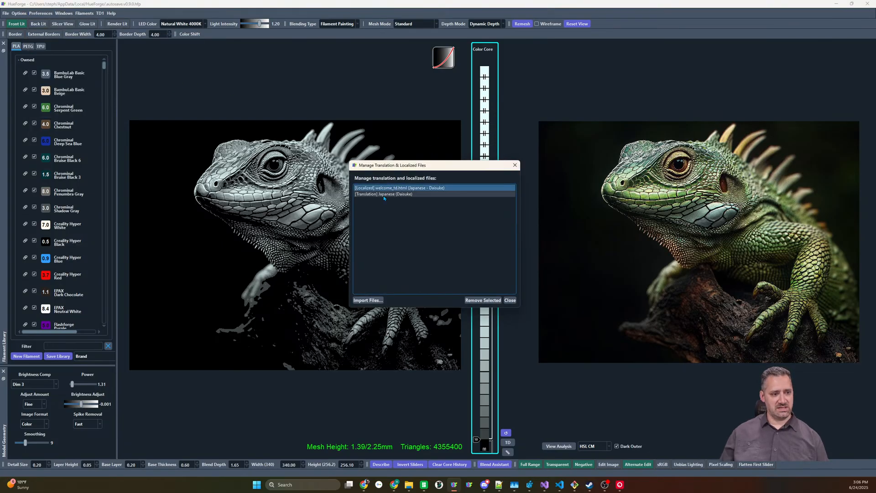
{"action": "left_click", "coordinate": [385, 188]}
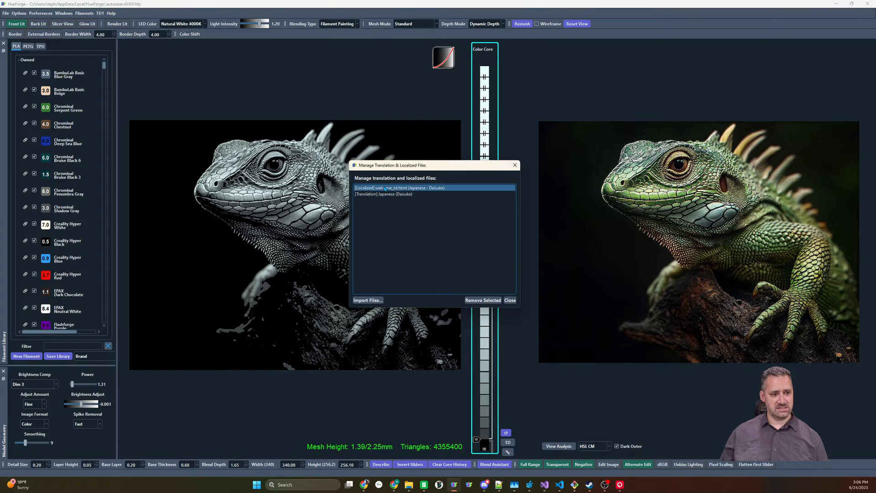
{"action": "left_click", "coordinate": [483, 299]}
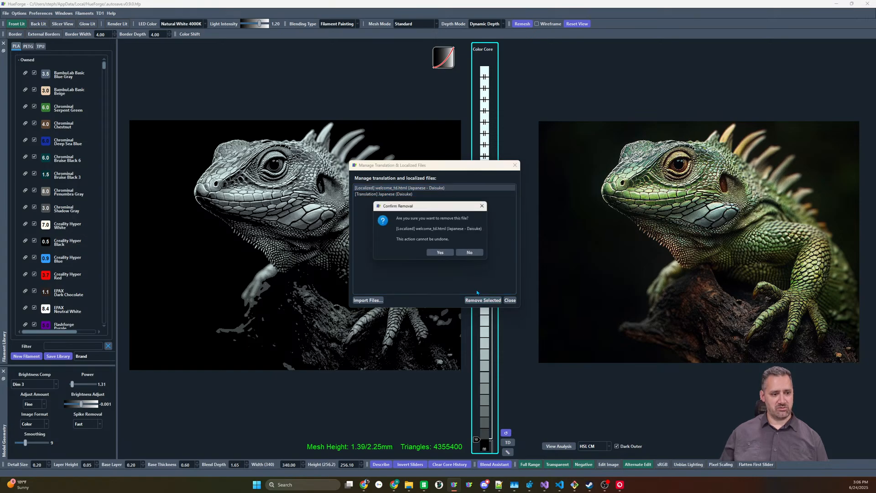
{"action": "left_click", "coordinate": [441, 252]}
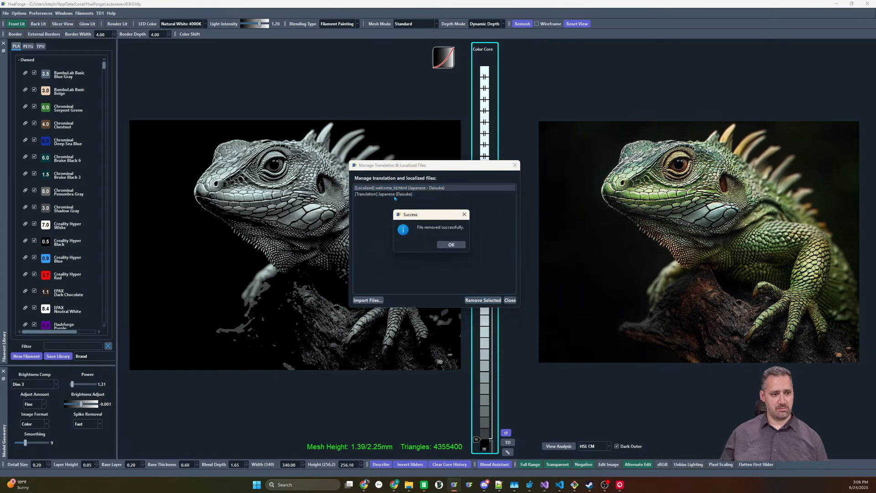
{"action": "left_click", "coordinate": [450, 244]}
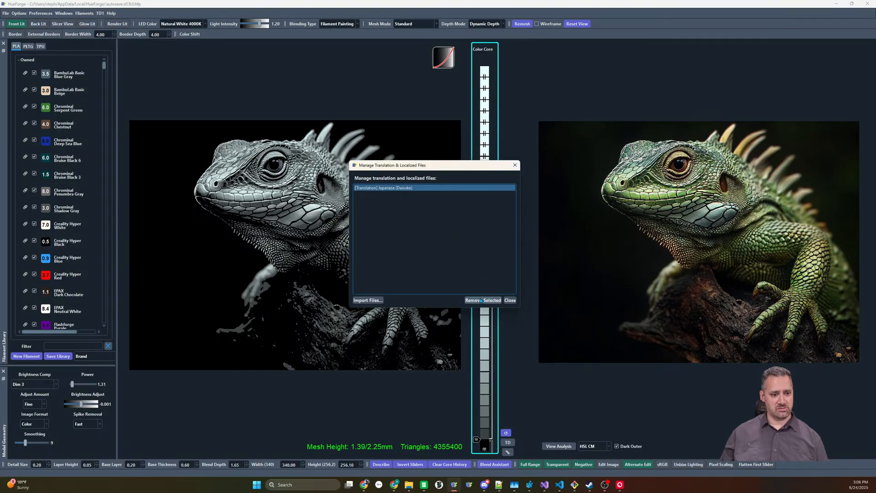
Remove the remaining Japanese translation from the managed translation files
{"action": "left_click", "coordinate": [482, 299]}
{"action": "left_click", "coordinate": [441, 252]}
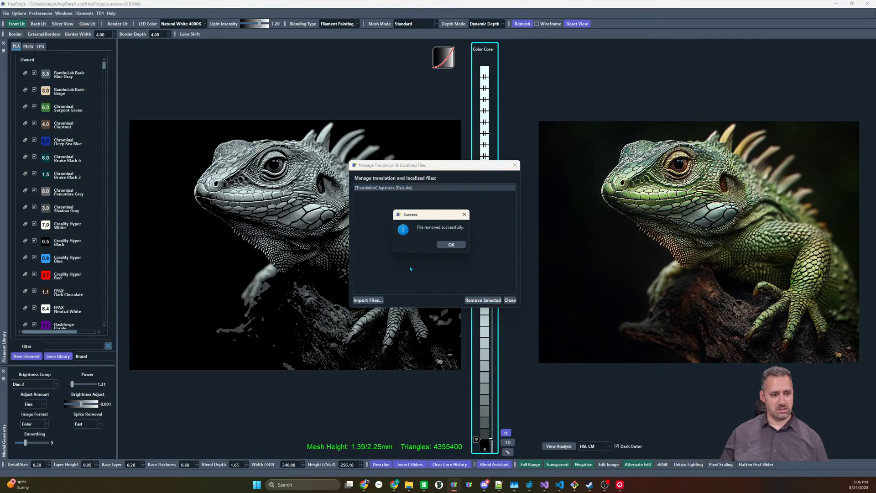
{"action": "left_click", "coordinate": [451, 244]}
Try to import today's Japanese .qm translation file with "(1)" in its name from the Downloads folder
{"action": "left_click", "coordinate": [368, 300]}
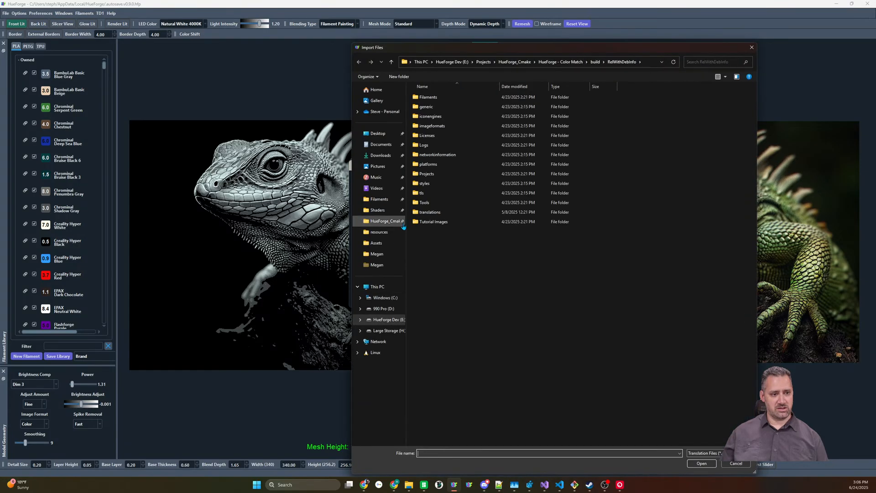
{"action": "left_click", "coordinate": [381, 155]}
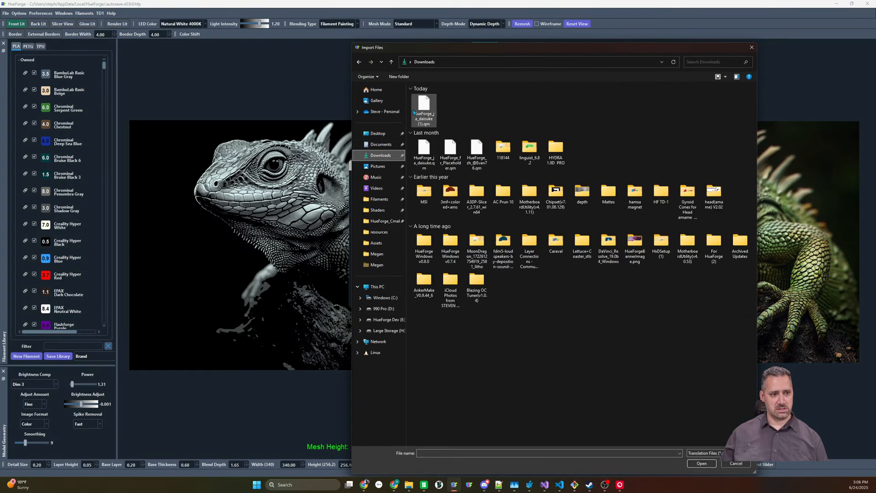
{"action": "left_click", "coordinate": [416, 112]}
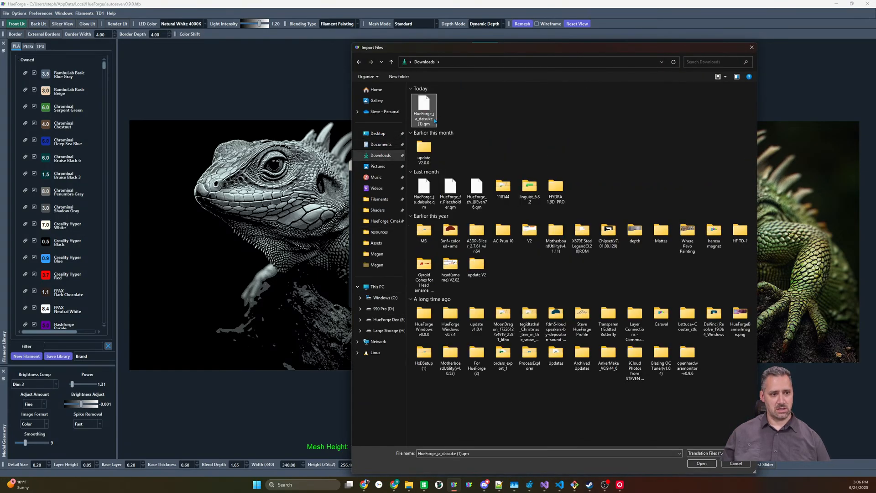
{"action": "left_click", "coordinate": [698, 464]}
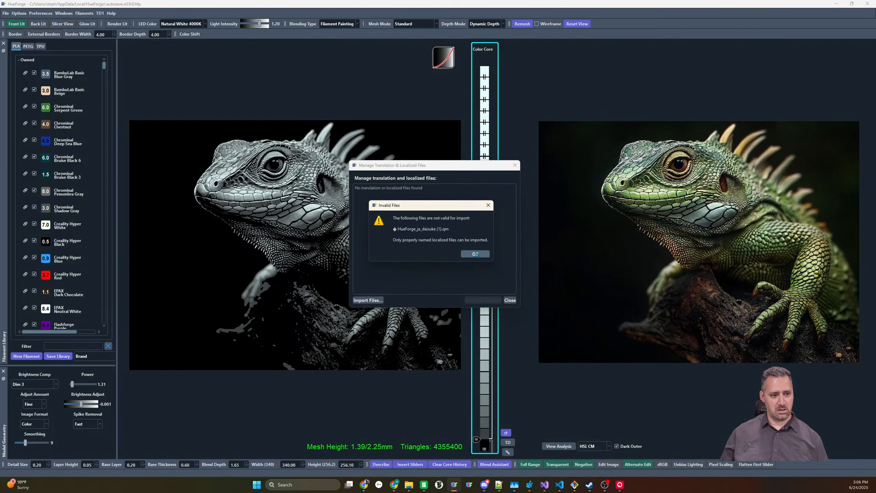
{"action": "left_click", "coordinate": [475, 254]}
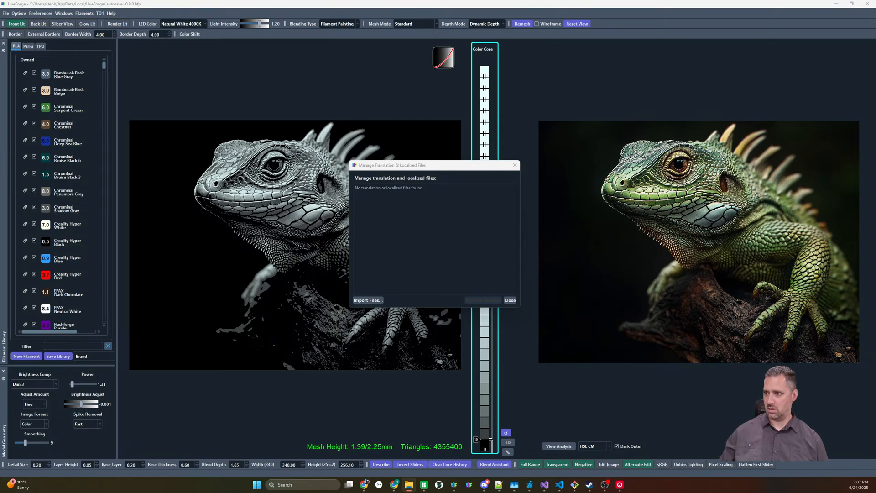
Import the renamed Japanese .qm translation file ending in "New" from the Downloads folder
{"action": "left_click", "coordinate": [359, 300]}
{"action": "left_click", "coordinate": [359, 300]}
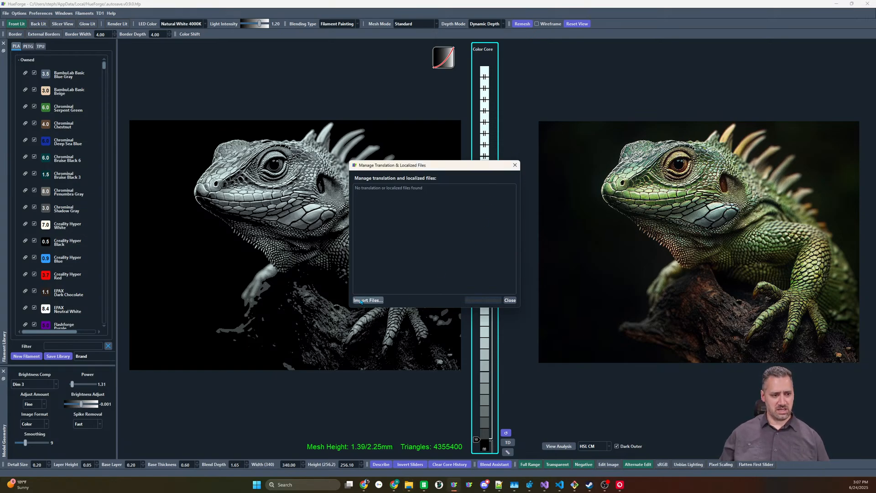
{"action": "left_click", "coordinate": [426, 112]}
{"action": "double_click", "coordinate": [426, 112]}
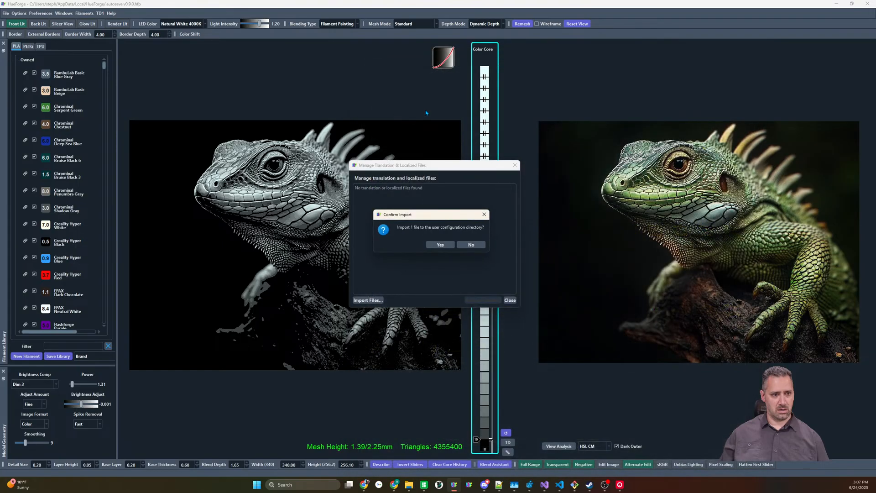
{"action": "left_click", "coordinate": [441, 244]}
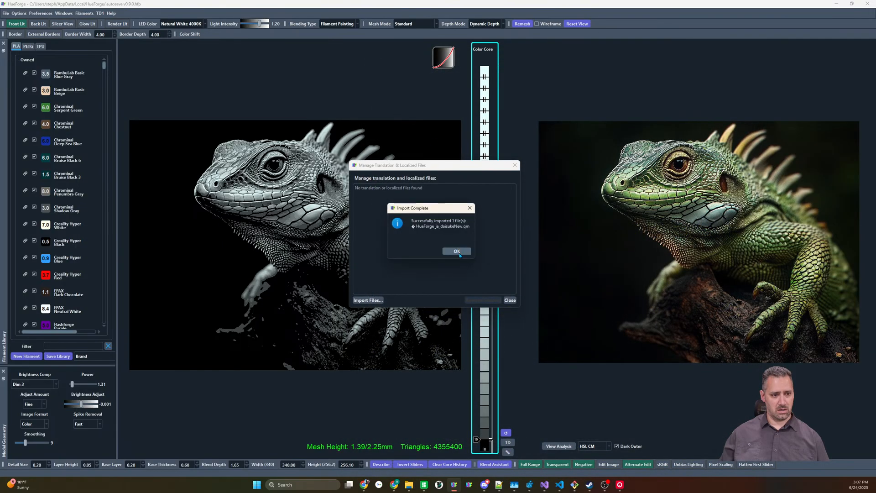
{"action": "left_click", "coordinate": [456, 251]}
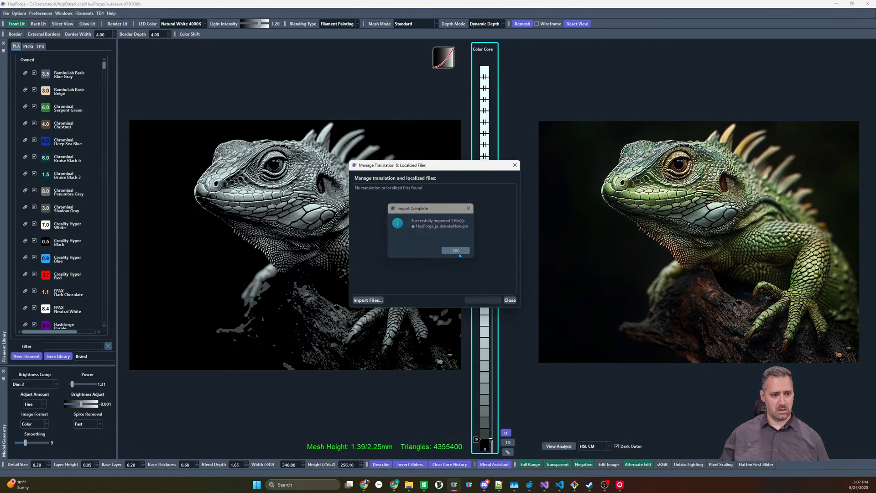
Import the Japanese welcome_td HTML page from Downloads as a localized file and close the translation manager
{"action": "left_click", "coordinate": [368, 300]}
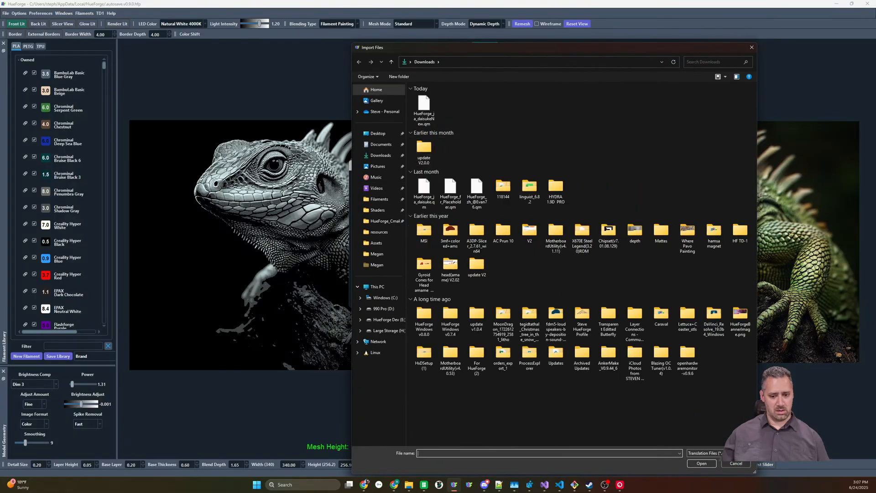
{"action": "left_click", "coordinate": [705, 452]}
{"action": "left_click", "coordinate": [712, 470]}
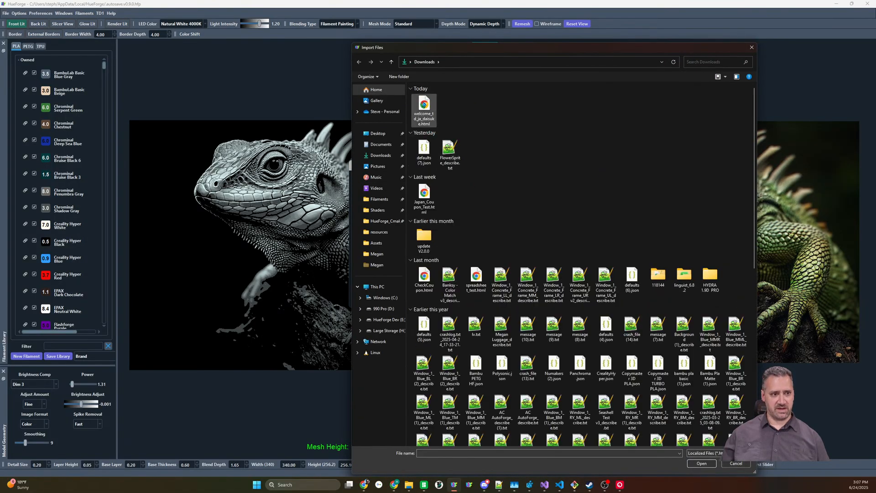
{"action": "left_click", "coordinate": [702, 463]}
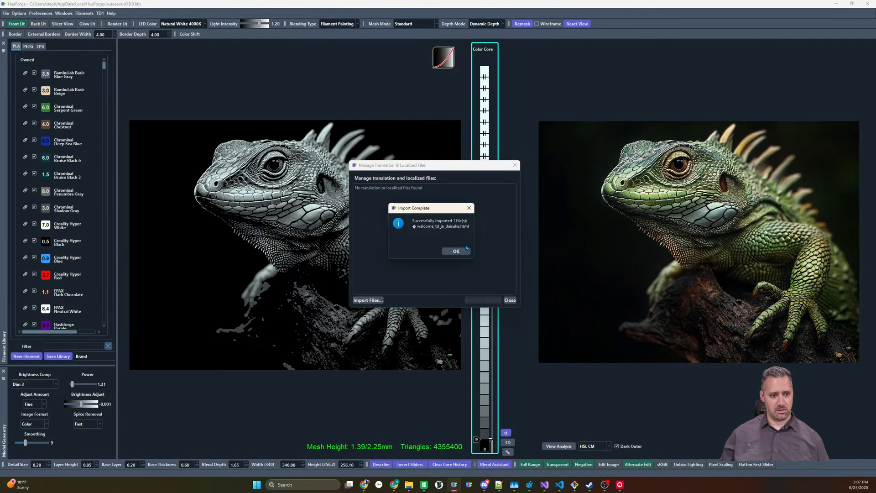
{"action": "left_click", "coordinate": [466, 251]}
{"action": "left_click", "coordinate": [510, 300]}
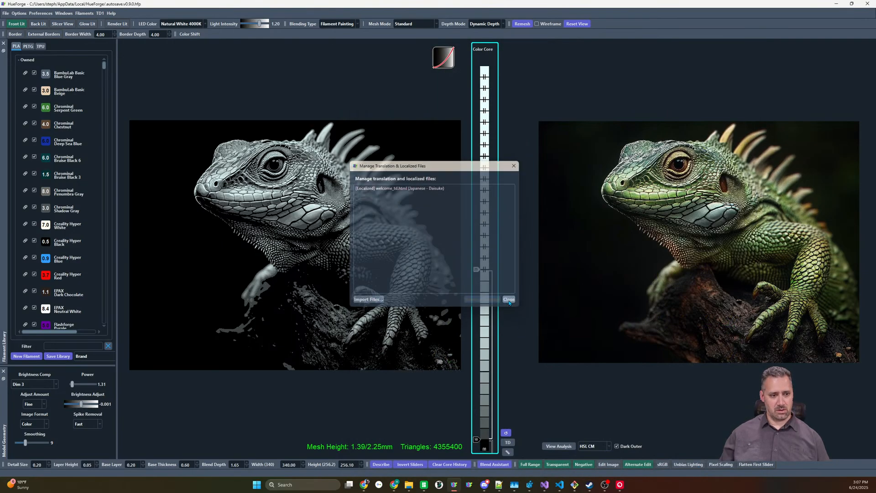
Switch the interface language to the imported Japanese translation and restore the autosaved project after the restart
{"action": "left_click", "coordinate": [40, 13]}
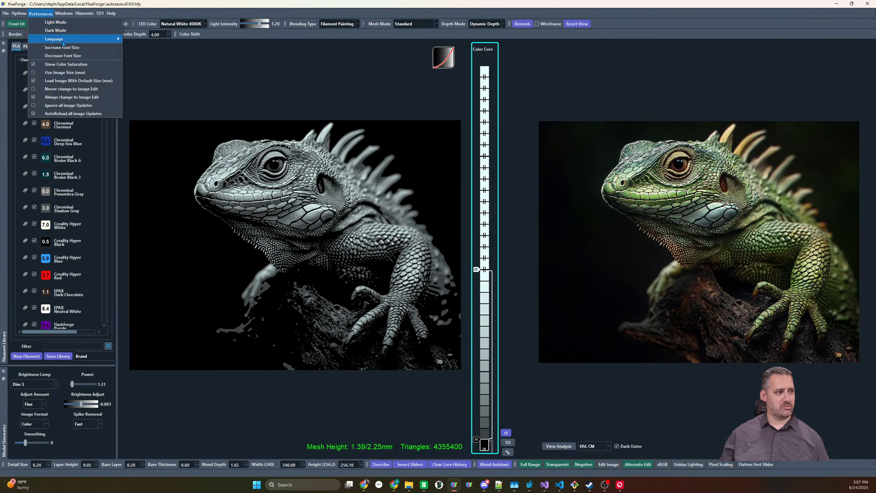
{"action": "mouse_move", "coordinate": [63, 43]}
{"action": "mouse_move", "coordinate": [196, 74]}
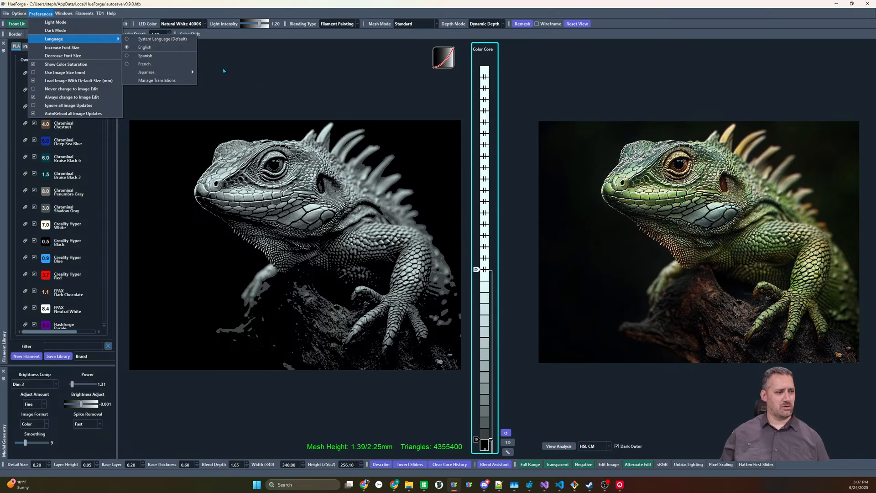
{"action": "left_click", "coordinate": [217, 73]}
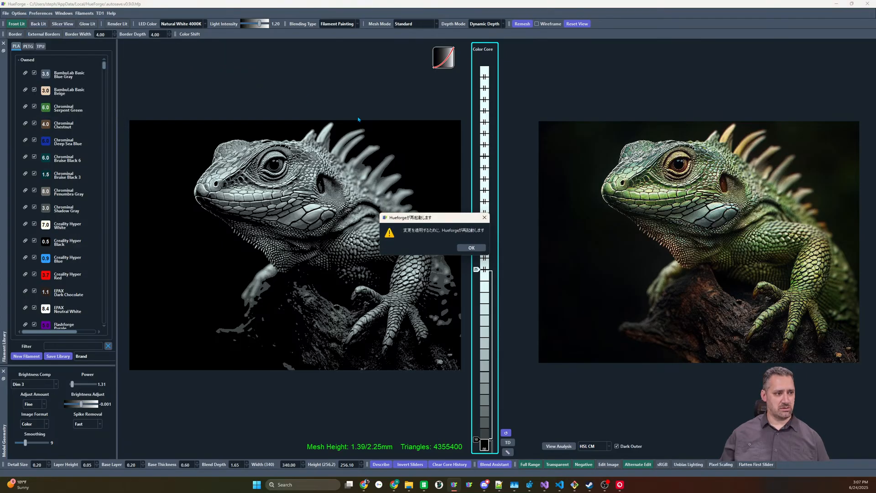
{"action": "left_click", "coordinate": [480, 250]}
{"action": "left_click", "coordinate": [534, 255]}
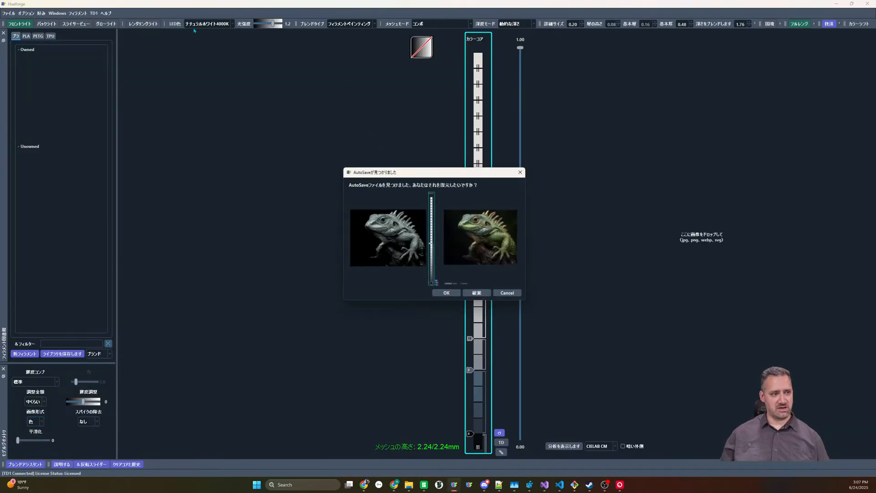
{"action": "left_click", "coordinate": [456, 297]}
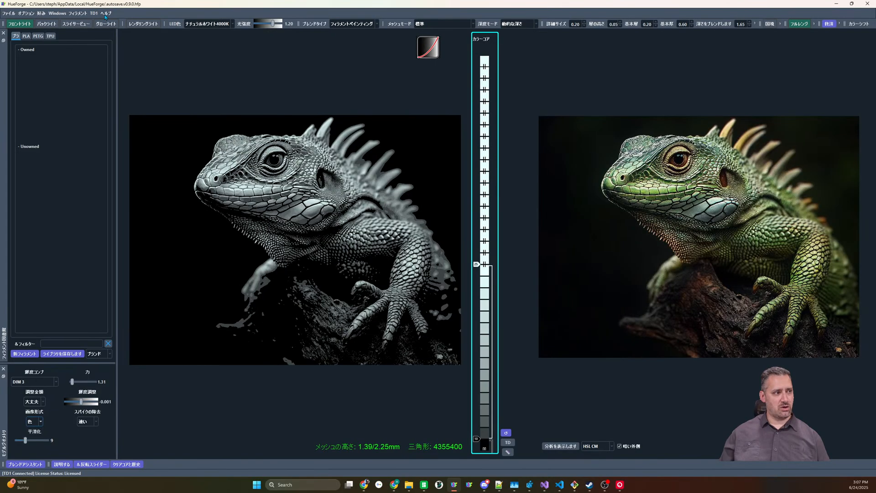
Examine the localized "What is TD?" help page from start to end and close it
{"action": "left_click", "coordinate": [106, 13]}
{"action": "left_click", "coordinate": [127, 71]}
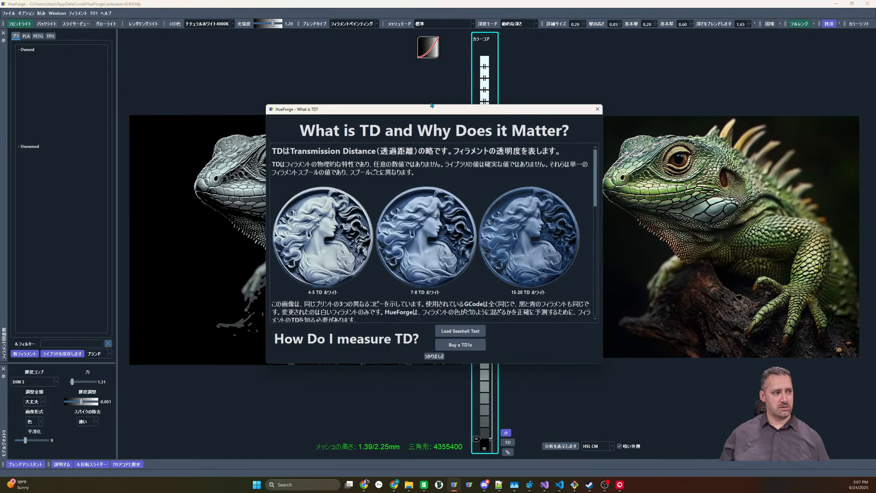
{"action": "scroll", "coordinate": [383, 238], "scroll_direction": "down", "scroll_amount": 10}
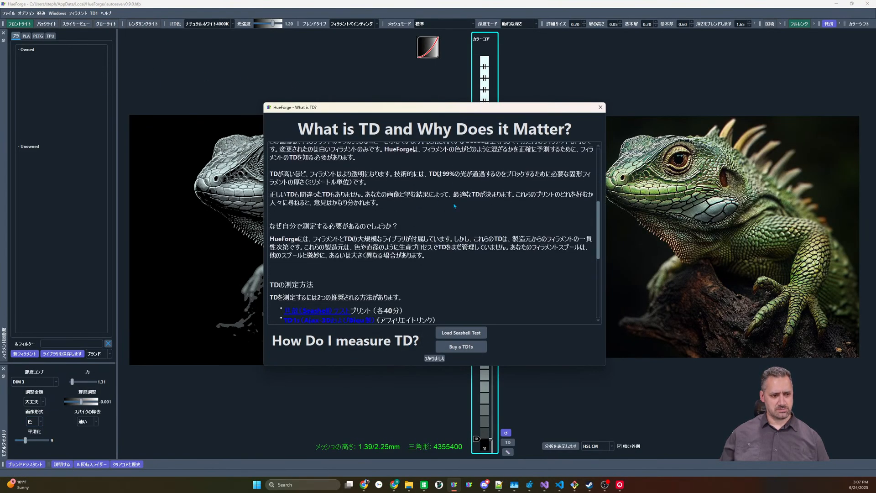
{"action": "scroll", "coordinate": [450, 205], "scroll_direction": "up", "scroll_amount": 12}
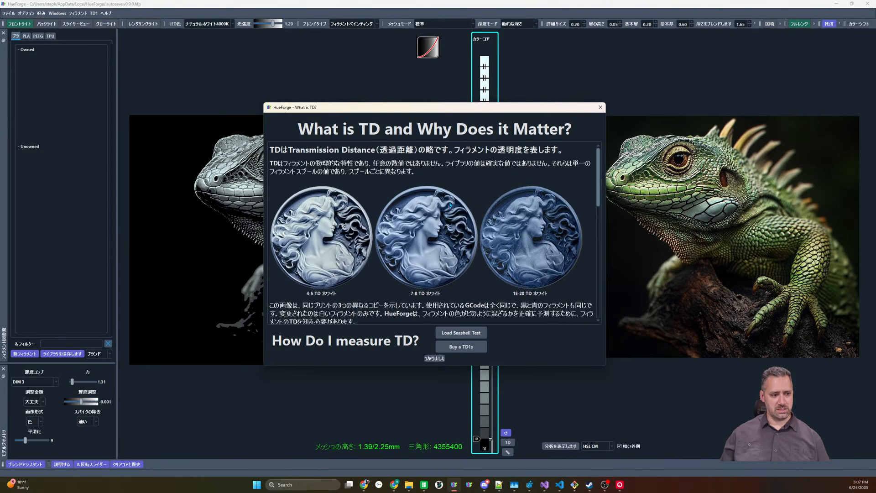
{"action": "scroll", "coordinate": [450, 205], "scroll_direction": "down", "scroll_amount": 3}
{"action": "scroll", "coordinate": [450, 205], "scroll_direction": "up", "scroll_amount": 4}
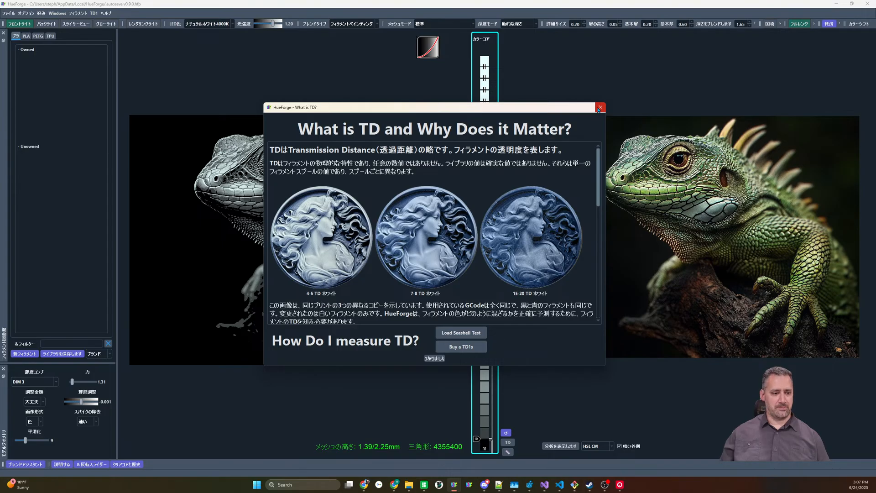
{"action": "left_click", "coordinate": [600, 108]}
Switch the interface language back to English, discard the project changes for the restart and restore the autosaved project
{"action": "left_click", "coordinate": [40, 13]}
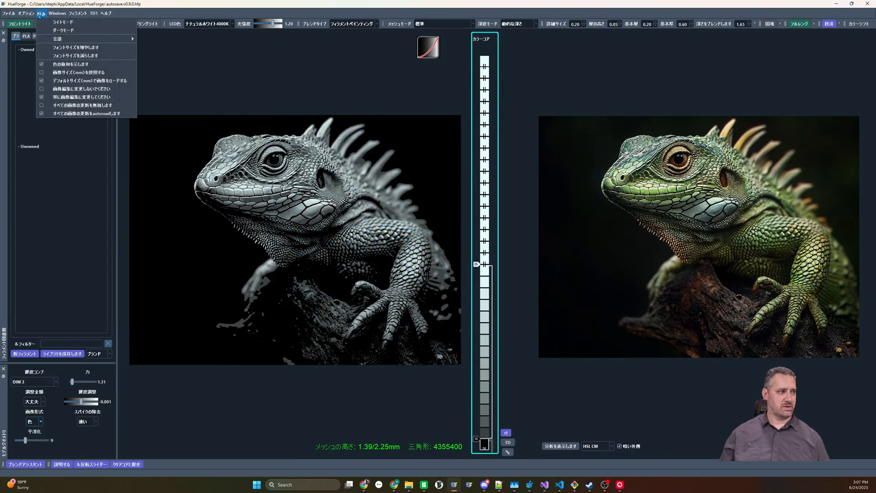
{"action": "mouse_move", "coordinate": [105, 39]}
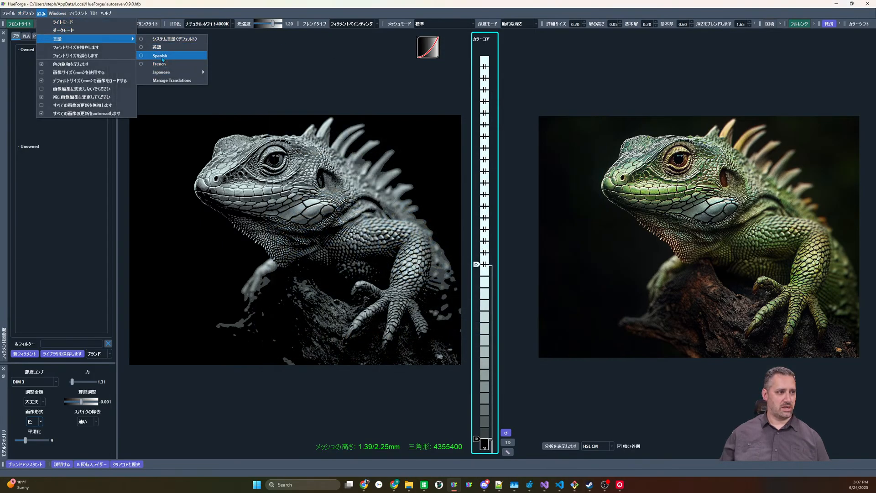
{"action": "left_click", "coordinate": [162, 58]}
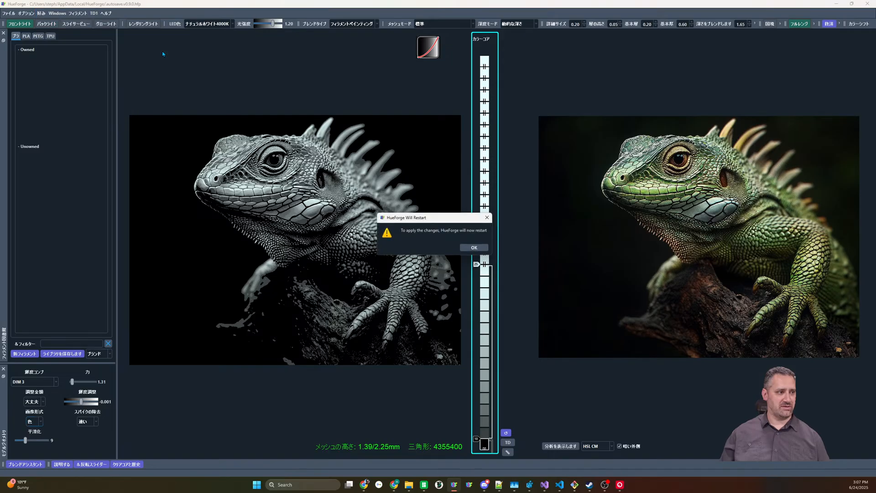
{"action": "left_click", "coordinate": [476, 248]}
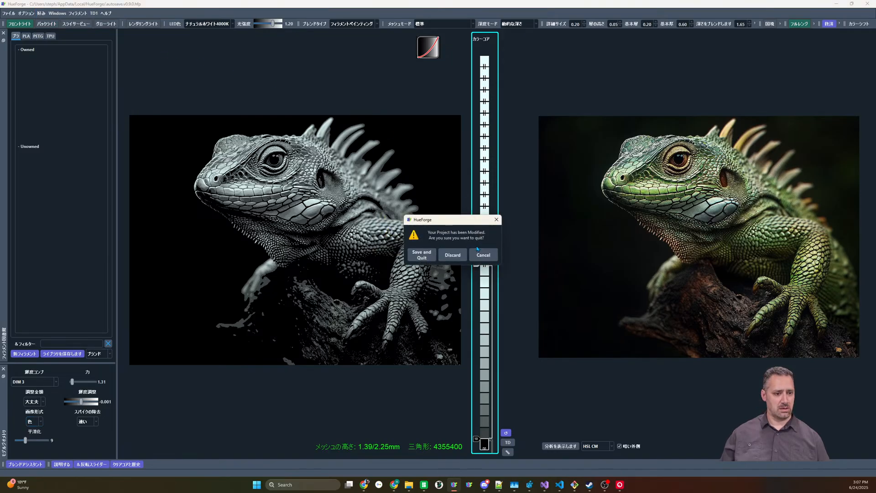
{"action": "left_click", "coordinate": [456, 257]}
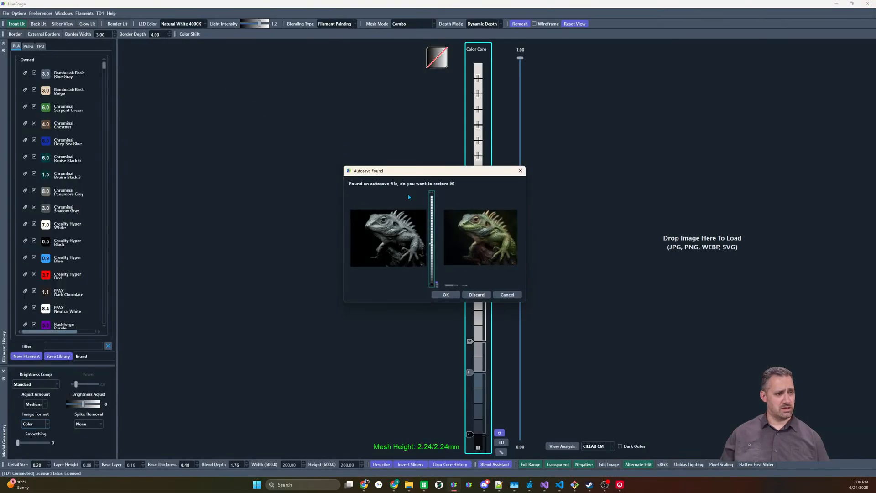
{"action": "left_click", "coordinate": [446, 295]}
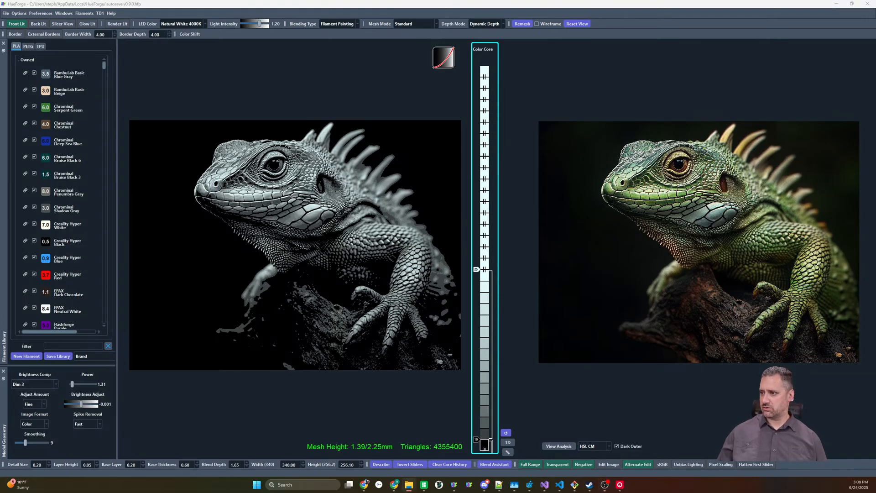
Replace the lizard picture with the rusty car image and raise the white slider to the top of the Color Core
{"action": "left_click_drag", "start_coordinate": [633, 250], "coordinate": [632, 251]}
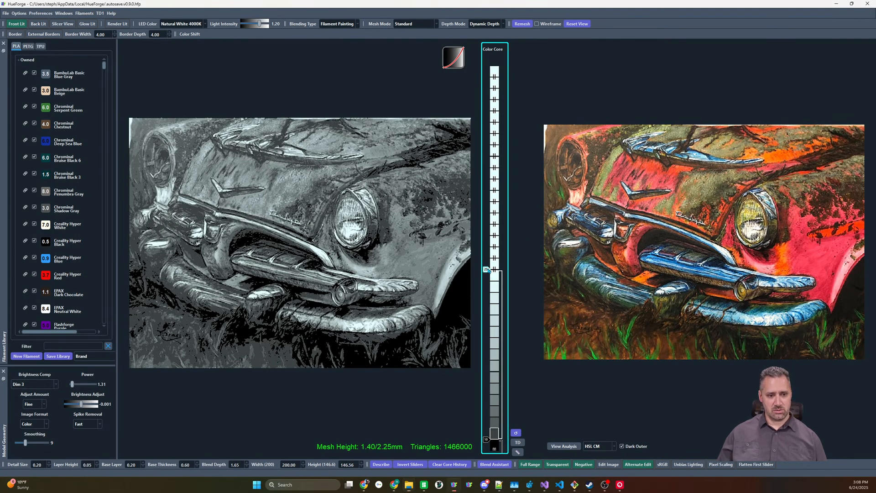
{"action": "left_click_drag", "start_coordinate": [488, 270], "coordinate": [465, 38]}
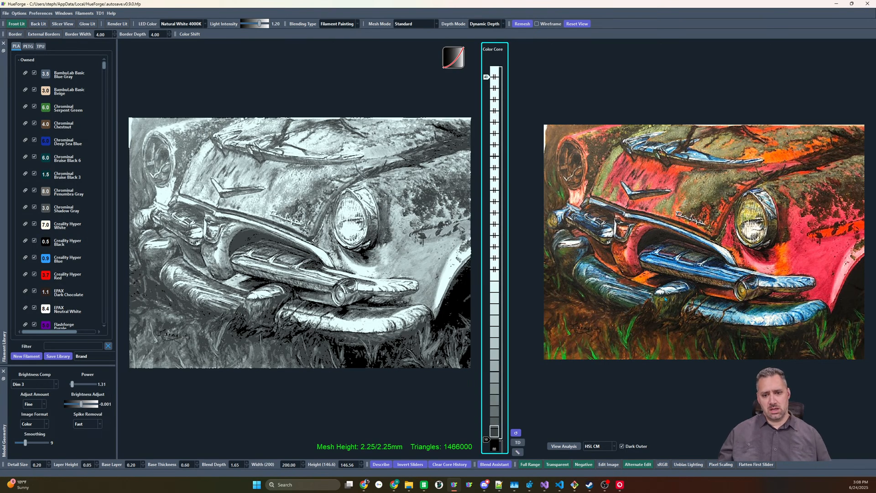
{"action": "right_click", "coordinate": [677, 270]}
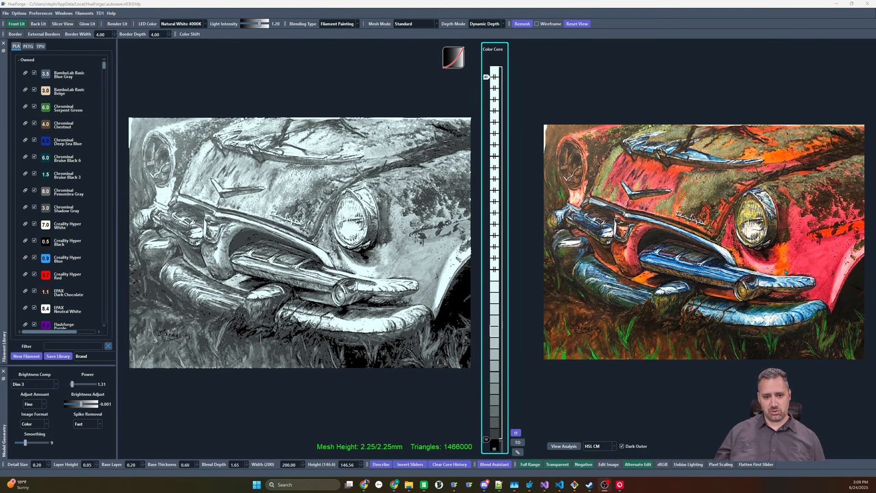
Set the mesh mode to Color Match with Bright Enhance 1 brightness compensation and the CIELAB 2 CM matching method
{"action": "left_click", "coordinate": [432, 24]}
{"action": "left_click", "coordinate": [413, 66]}
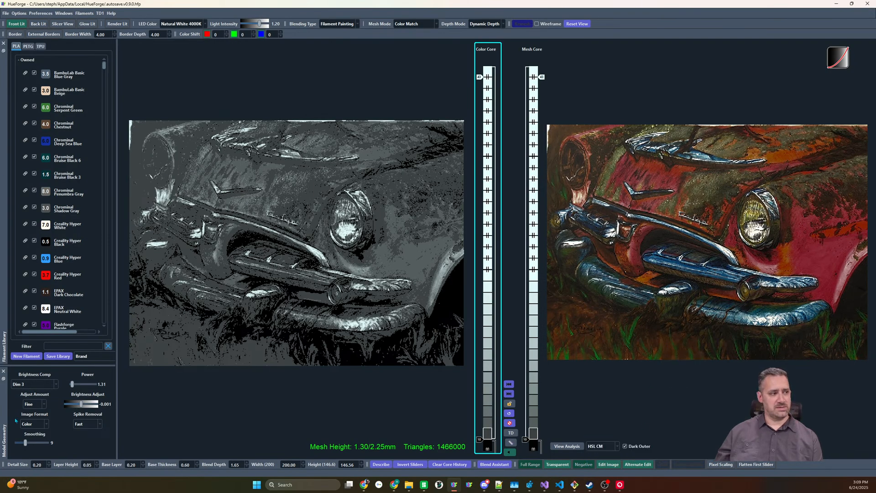
{"action": "left_click", "coordinate": [54, 384]}
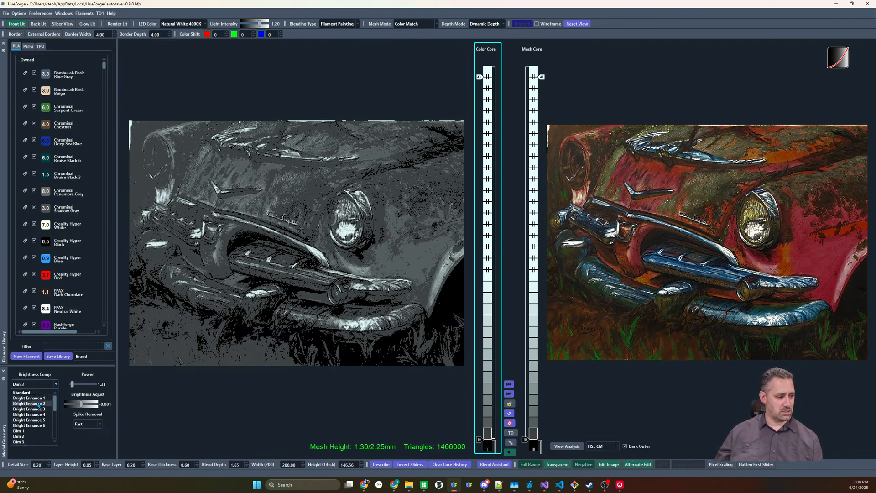
{"action": "left_click", "coordinate": [32, 398]}
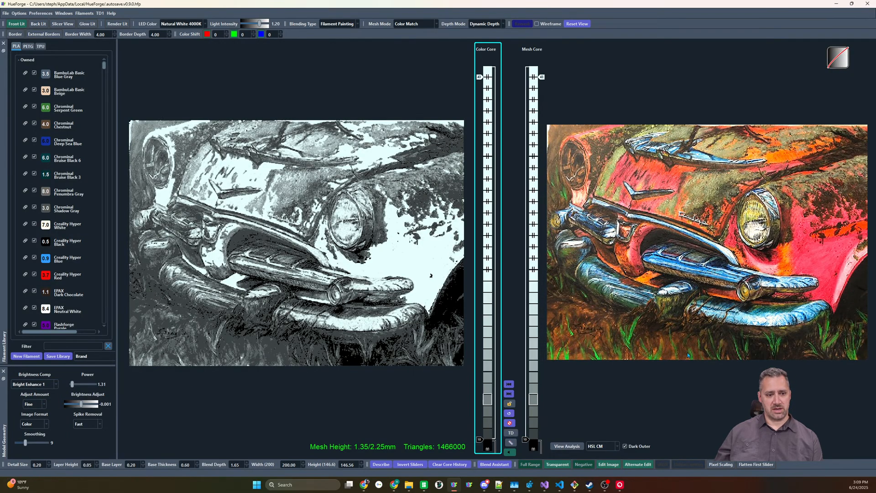
{"action": "left_click", "coordinate": [601, 446]}
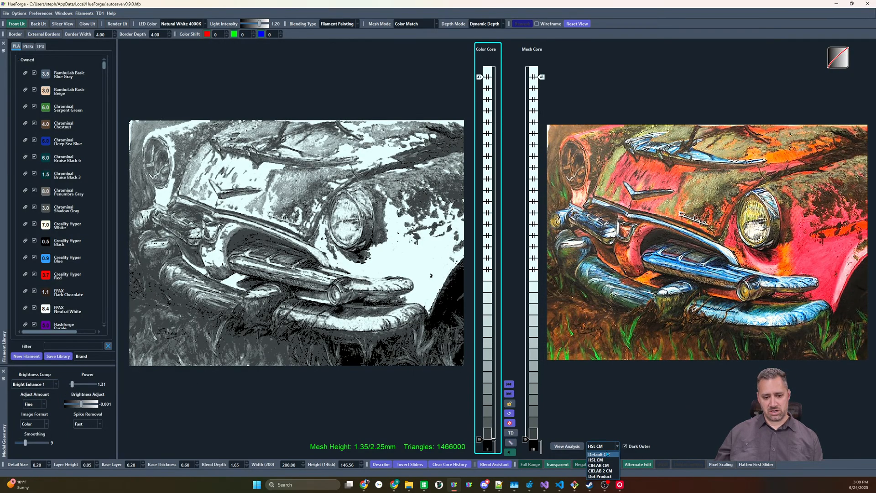
{"action": "left_click", "coordinate": [605, 471]}
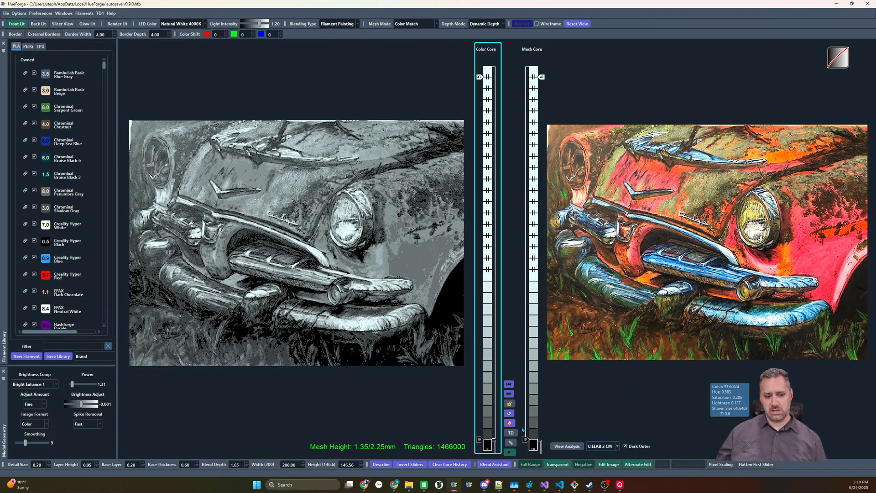
Raise the black slider in the Mesh Core and build a red filament layer over a white base beneath it
{"action": "left_click_drag", "start_coordinate": [529, 442], "coordinate": [540, 280]}
{"action": "left_click", "coordinate": [534, 297]}
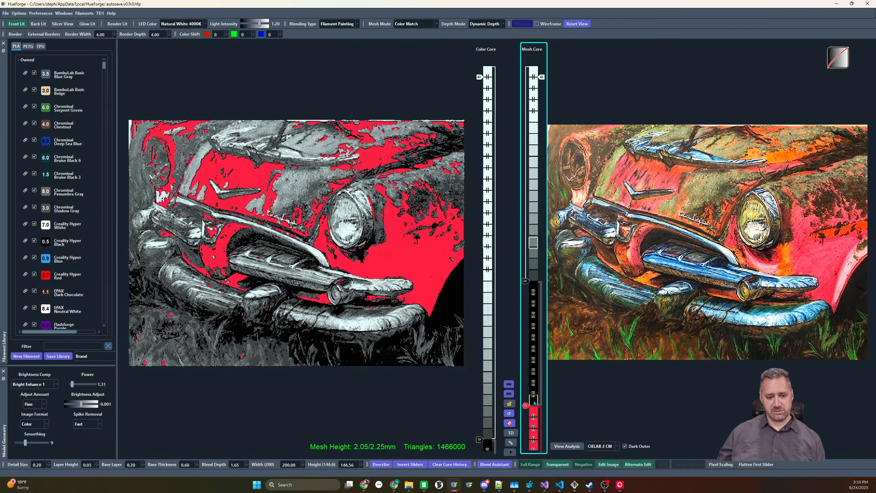
{"action": "left_click", "coordinate": [530, 413]}
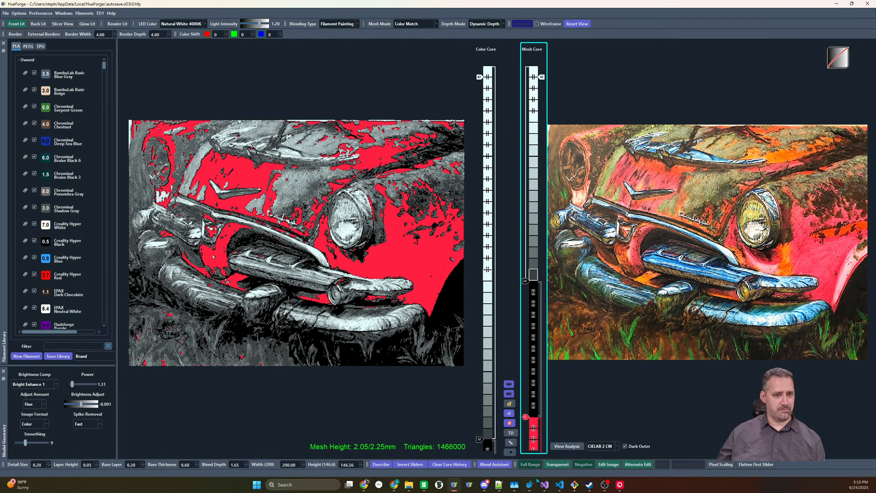
{"action": "left_click", "coordinate": [531, 444]}
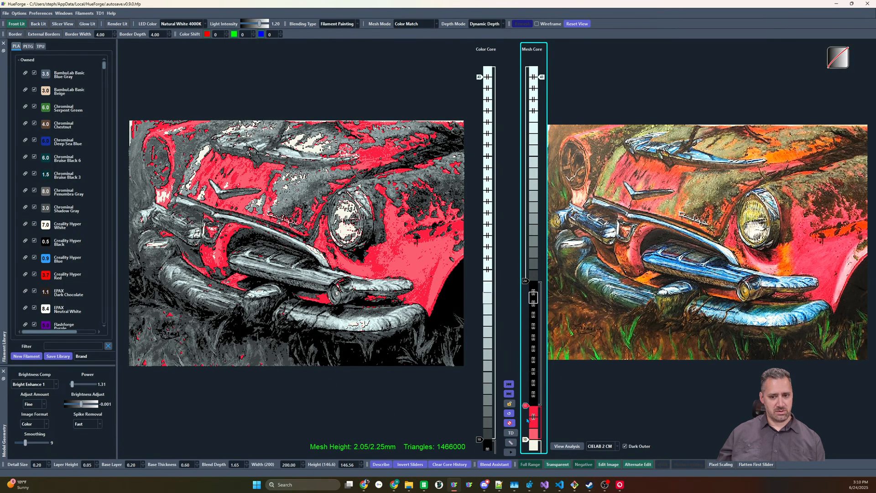
{"action": "left_click", "coordinate": [533, 410]}
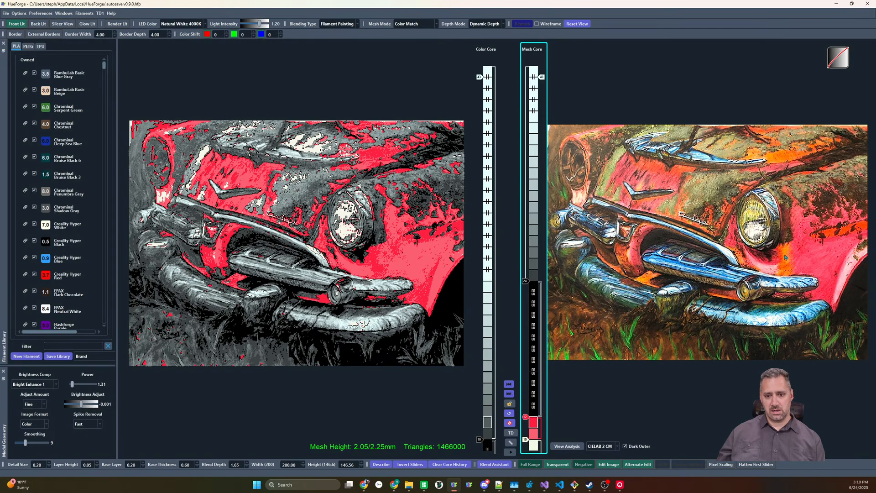
Add an orange filament slider between red and black in the Mesh Core and lower it to shorten its blend range
{"action": "left_click", "coordinate": [534, 300]}
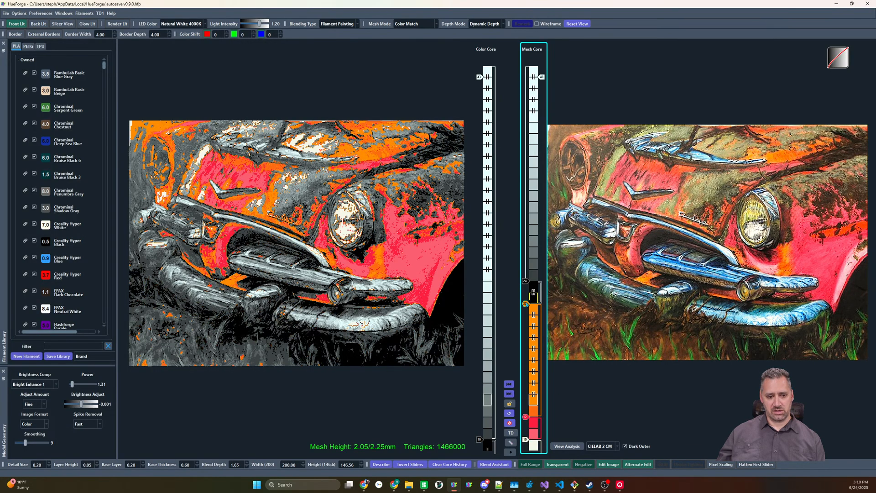
{"action": "scroll", "coordinate": [527, 304], "scroll_direction": "up", "scroll_amount": 5}
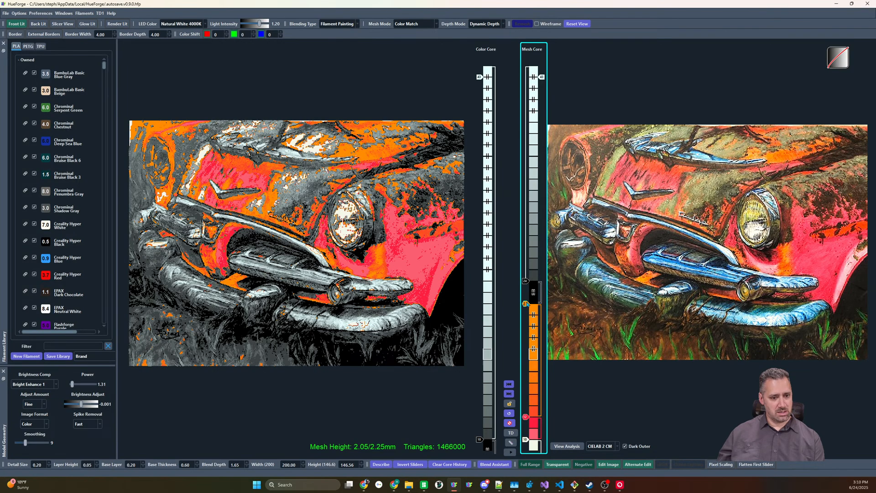
{"action": "scroll", "coordinate": [526, 304], "scroll_direction": "up", "scroll_amount": 3}
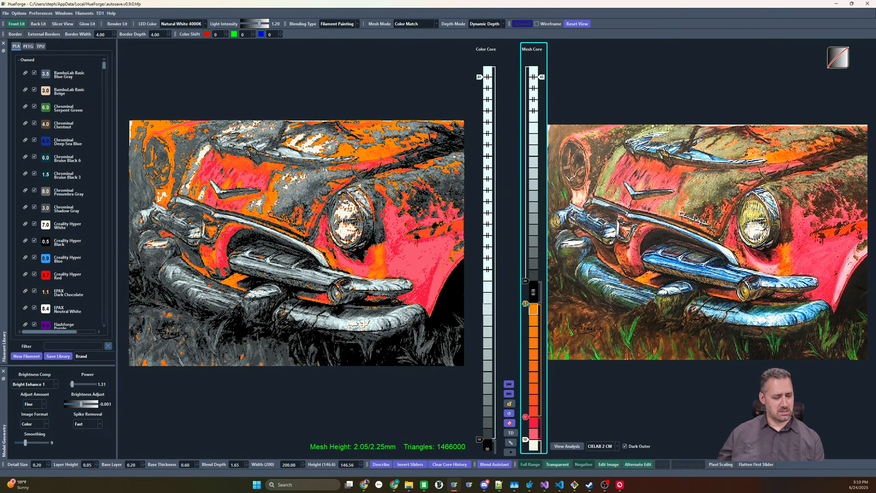
{"action": "left_click_drag", "start_coordinate": [527, 304], "coordinate": [526, 327]}
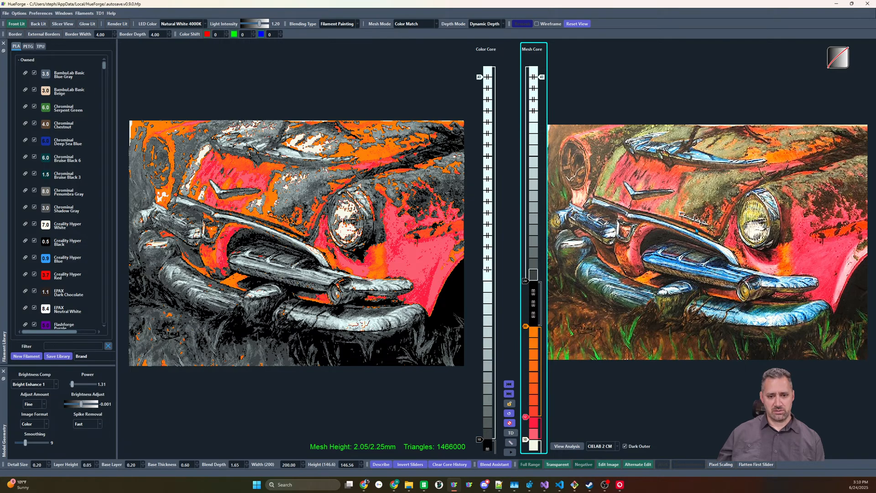
Add a brown filament slider above orange in the Mesh Core and raise it together with the black slider above it
{"action": "left_click", "coordinate": [533, 300]}
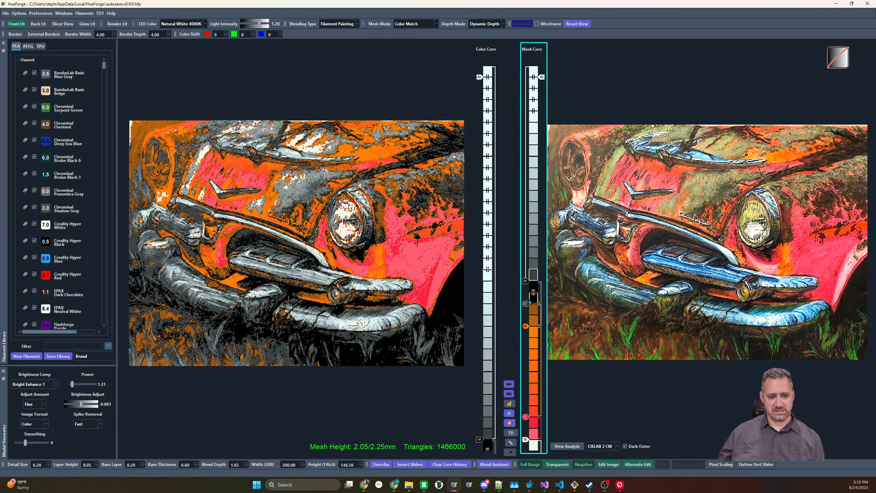
{"action": "left_click_drag", "start_coordinate": [526, 304], "coordinate": [525, 292]}
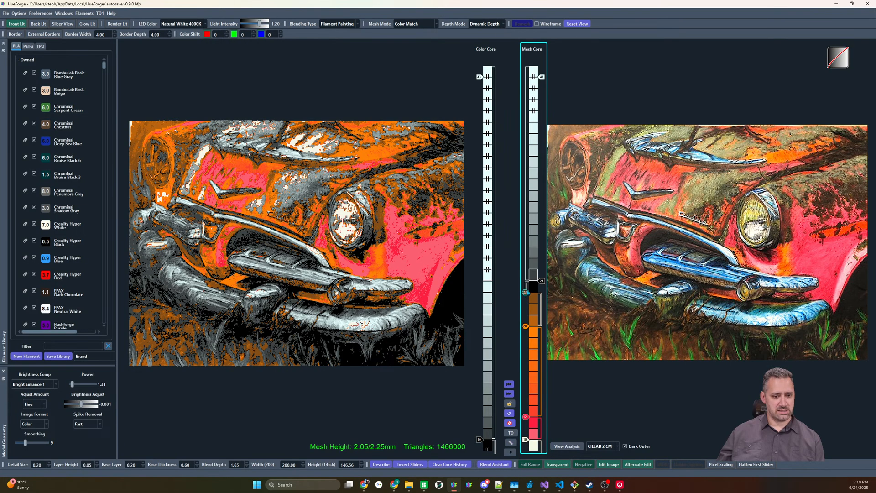
{"action": "scroll", "coordinate": [527, 294], "scroll_direction": "up", "scroll_amount": 1}
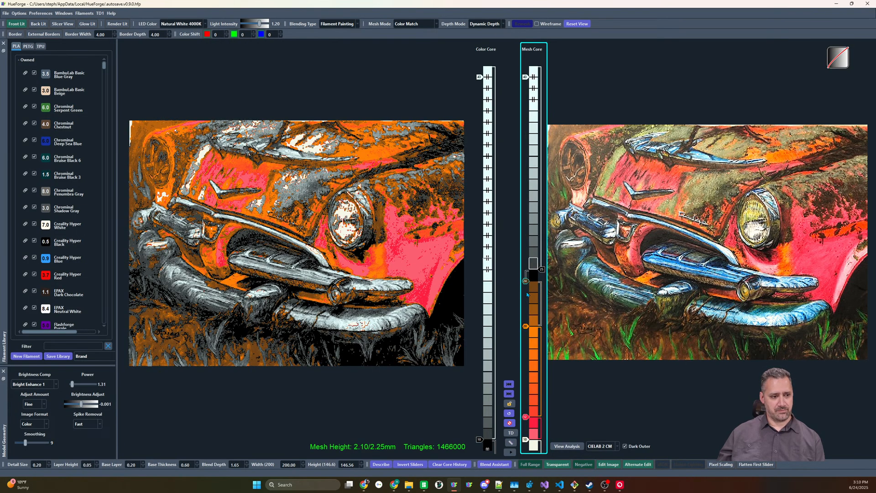
{"action": "scroll", "coordinate": [527, 295], "scroll_direction": "up", "scroll_amount": 1}
{"action": "scroll", "coordinate": [527, 294], "scroll_direction": "down", "scroll_amount": 1}
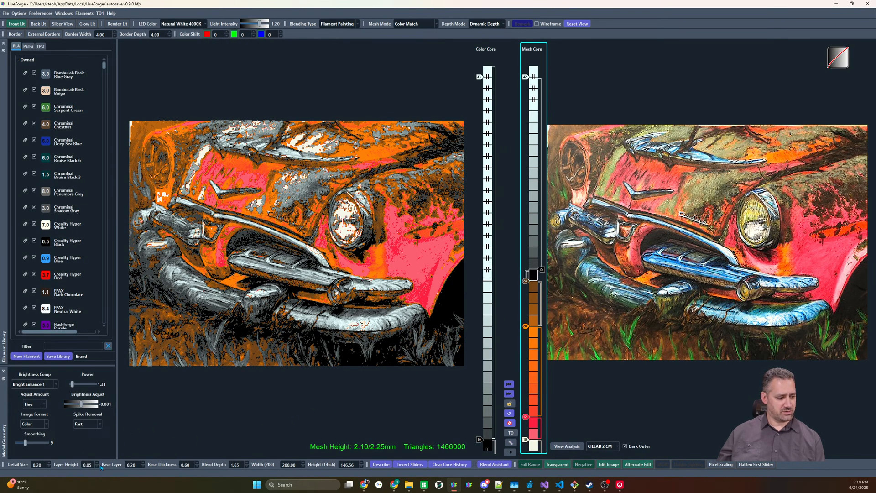
Set the layer height to 0.04 and add further red filament sliders between the white base and orange in the Mesh Core
{"action": "left_click", "coordinate": [96, 467]}
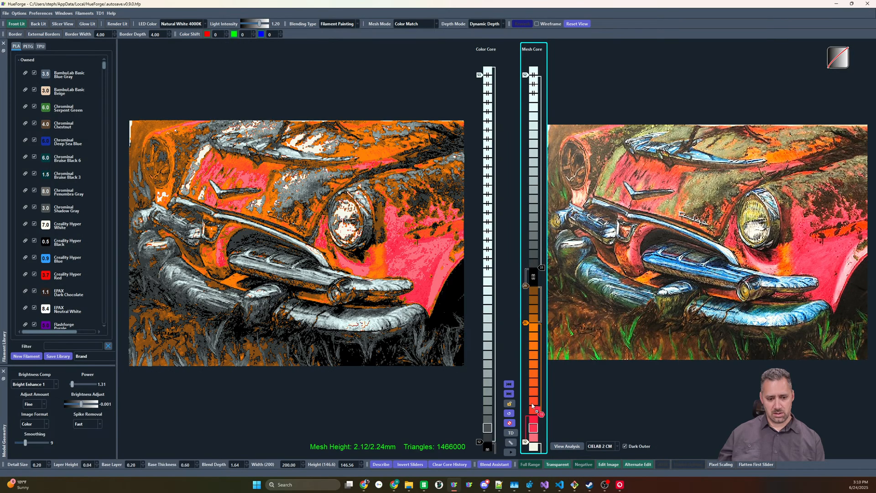
{"action": "left_click_drag", "start_coordinate": [532, 406], "coordinate": [526, 424]}
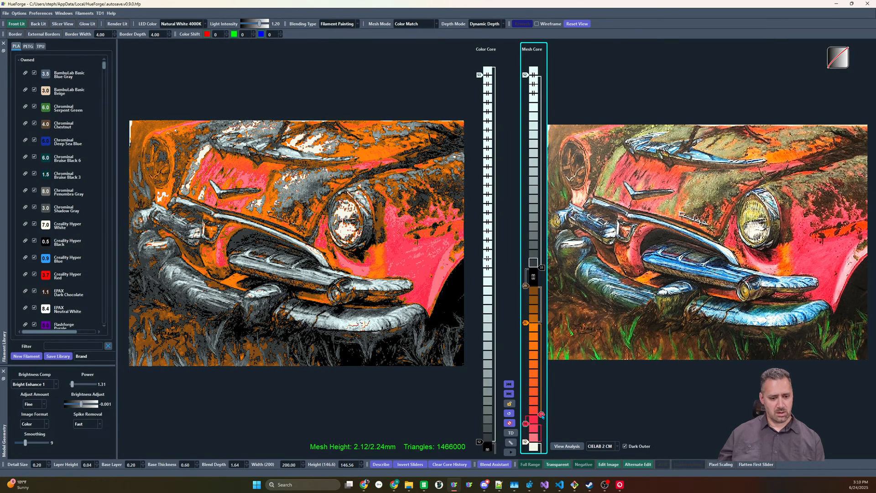
{"action": "scroll", "coordinate": [542, 416], "scroll_direction": "up", "scroll_amount": 3}
{"action": "scroll", "coordinate": [542, 416], "scroll_direction": "down", "scroll_amount": 1}
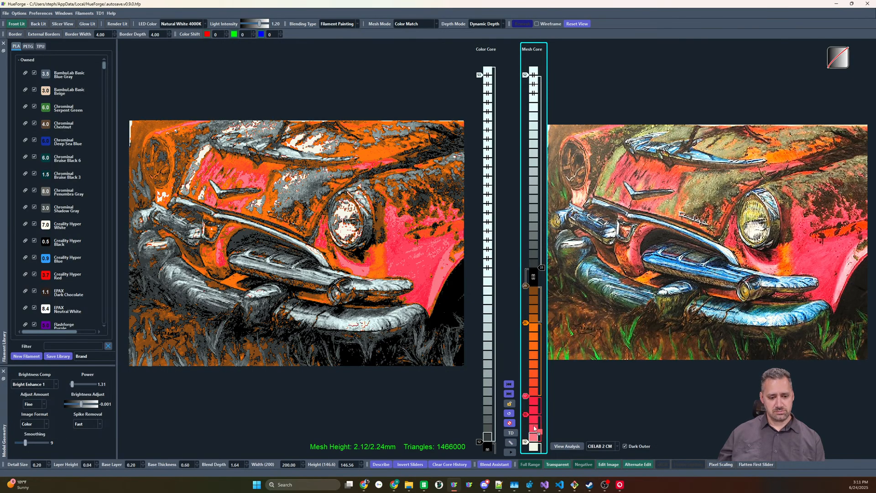
{"action": "left_click_drag", "start_coordinate": [534, 428], "coordinate": [523, 436]}
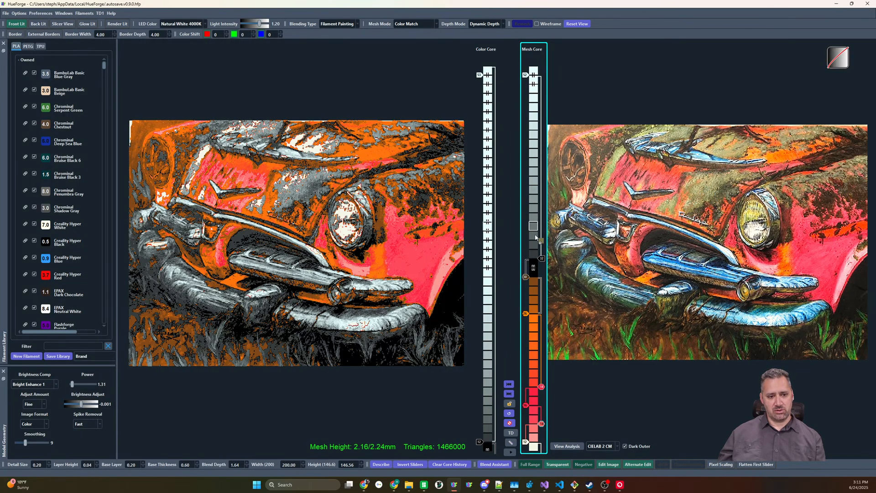
Add a green filament slider above black in the Mesh Core, with a dark brown filament between the two
{"action": "left_click_drag", "start_coordinate": [536, 238], "coordinate": [535, 239]}
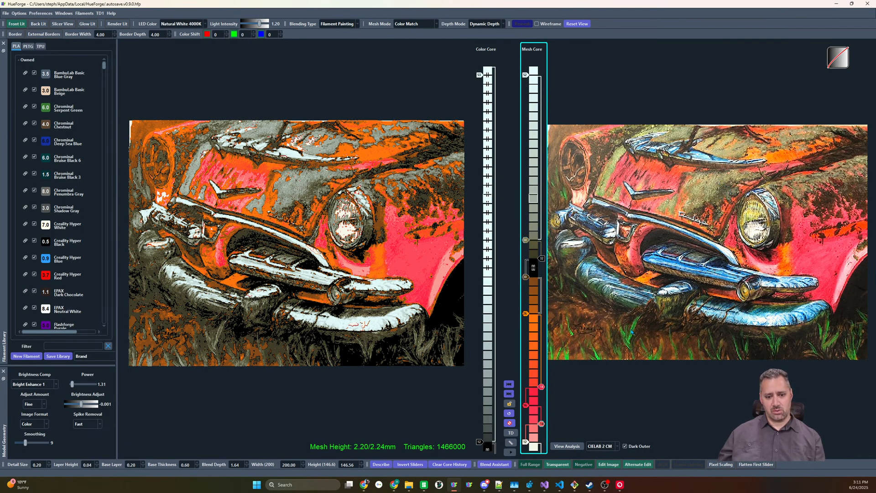
{"action": "left_click_drag", "start_coordinate": [562, 264], "coordinate": [532, 216]}
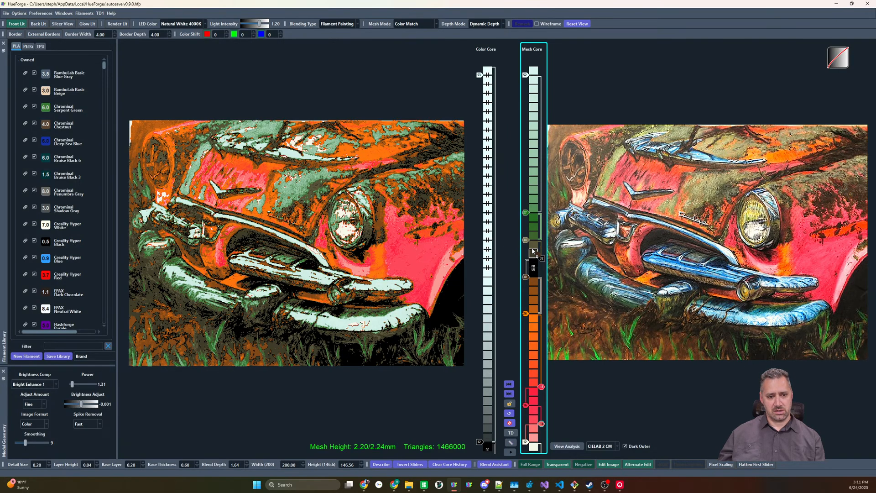
{"action": "mouse_move", "coordinate": [525, 242]}
{"action": "left_mouse_down"}
{"action": "mouse_move", "coordinate": [525, 234]}
{"action": "mouse_move", "coordinate": [526, 242]}
{"action": "left_mouse_up"}
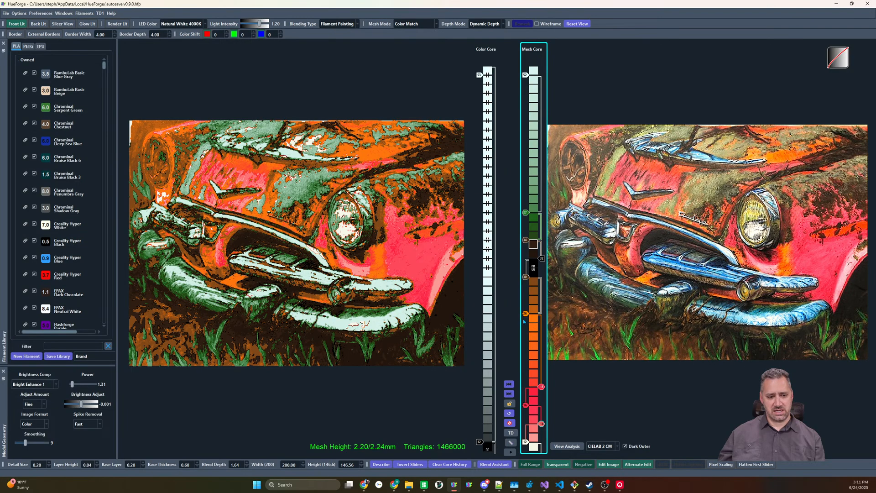
Add Jessie Premium Yellow Bird above green in the Mesh Core and lower the uppermost white slider toward it
{"action": "scroll", "coordinate": [60, 252], "scroll_direction": "down", "scroll_amount": 3}
{"action": "left_click_drag", "start_coordinate": [55, 285], "coordinate": [528, 206]}
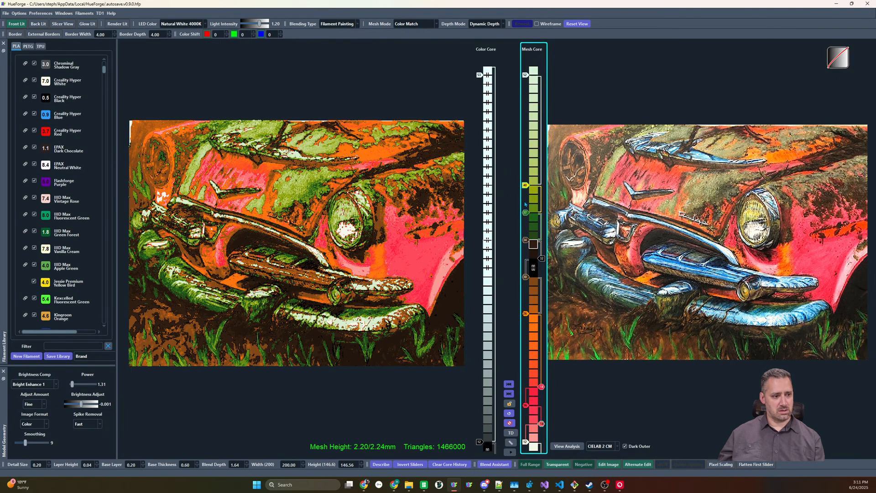
{"action": "mouse_move", "coordinate": [524, 76]}
{"action": "left_mouse_down"}
{"action": "mouse_move", "coordinate": [526, 149]}
{"action": "mouse_move", "coordinate": [526, 138]}
{"action": "left_mouse_up"}
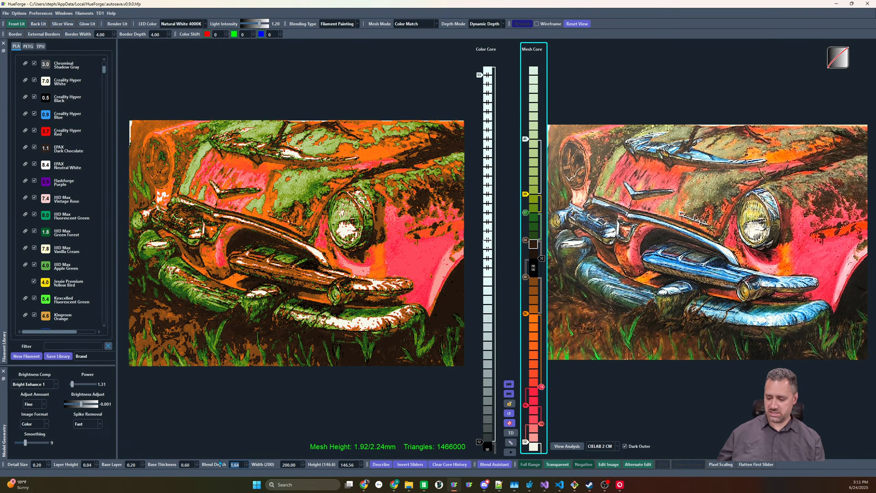
Set the blend depth to 2.52 and raise the uppermost white slider in the Mesh Core to a mesh height of 2.44 mm
{"action": "type", "text": "2.52"}
{"action": "key", "text": "Return"}
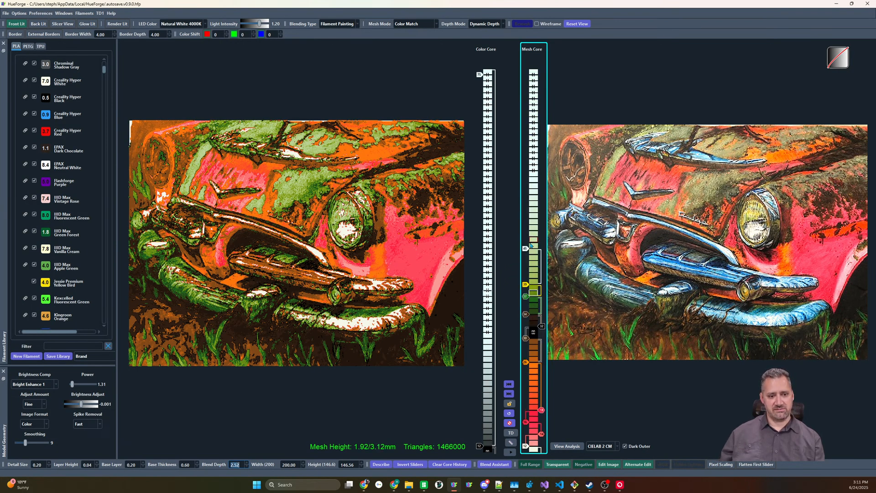
{"action": "scroll", "coordinate": [526, 249], "scroll_direction": "up", "scroll_amount": 5}
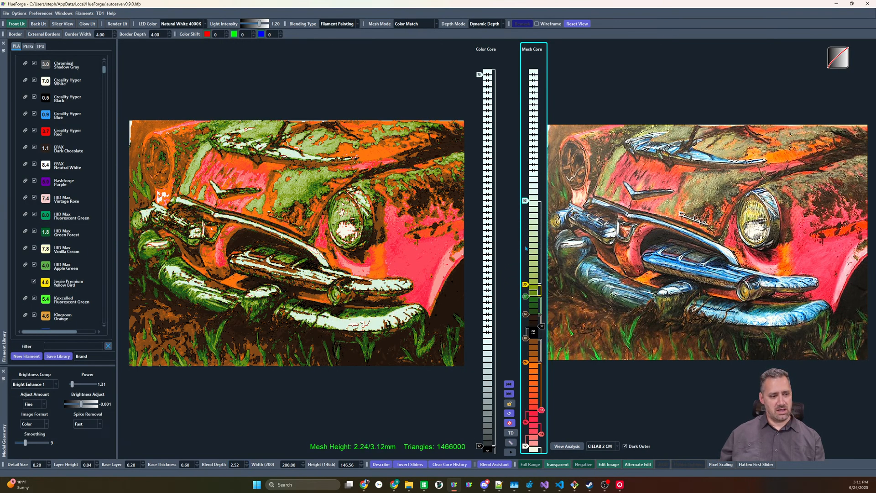
{"action": "scroll", "coordinate": [525, 248], "scroll_direction": "up", "scroll_amount": 8}
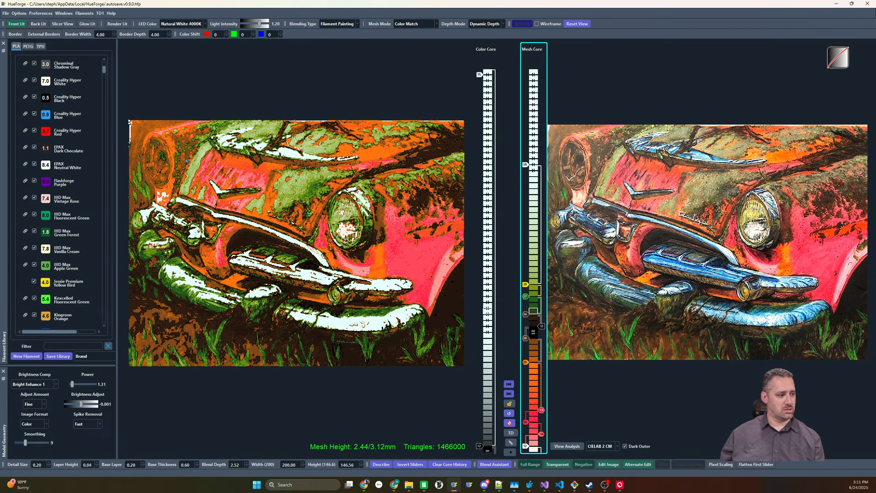
Find the closest filament to the bumper's dark blue, add Chrominal Deep Sea Blue above white in the Mesh Core, and lower white one layer
{"action": "right_click", "coordinate": [774, 283]}
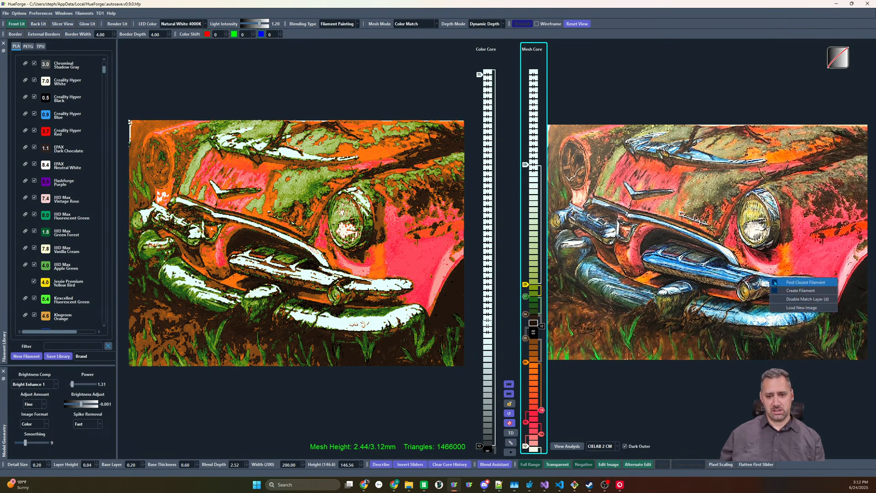
{"action": "left_click", "coordinate": [775, 283]}
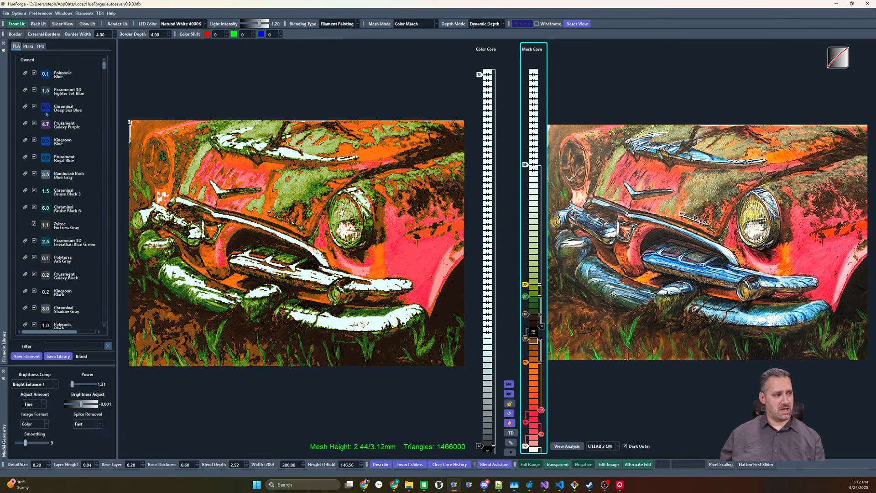
{"action": "mouse_move", "coordinate": [46, 110]}
{"action": "left_mouse_down"}
{"action": "mouse_move", "coordinate": [597, 129]}
{"action": "mouse_move", "coordinate": [530, 101]}
{"action": "mouse_move", "coordinate": [525, 82]}
{"action": "mouse_move", "coordinate": [525, 92]}
{"action": "left_mouse_up"}
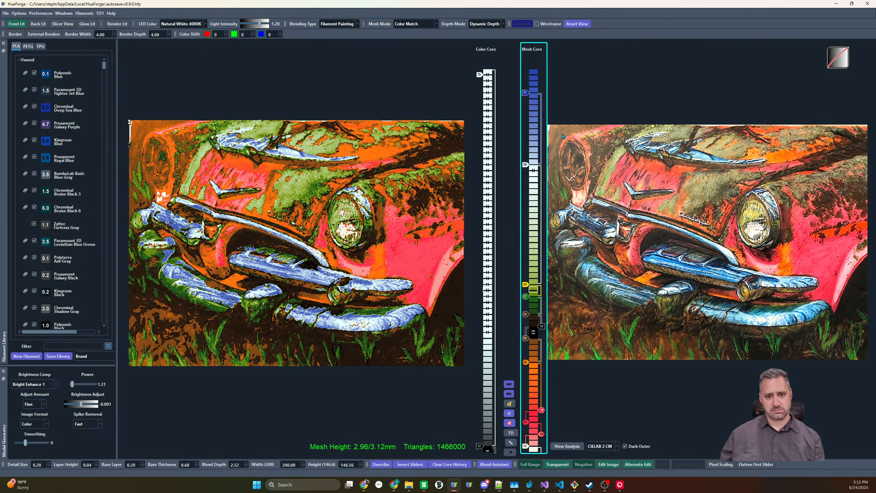
{"action": "left_click_drag", "start_coordinate": [525, 165], "coordinate": [524, 171]}
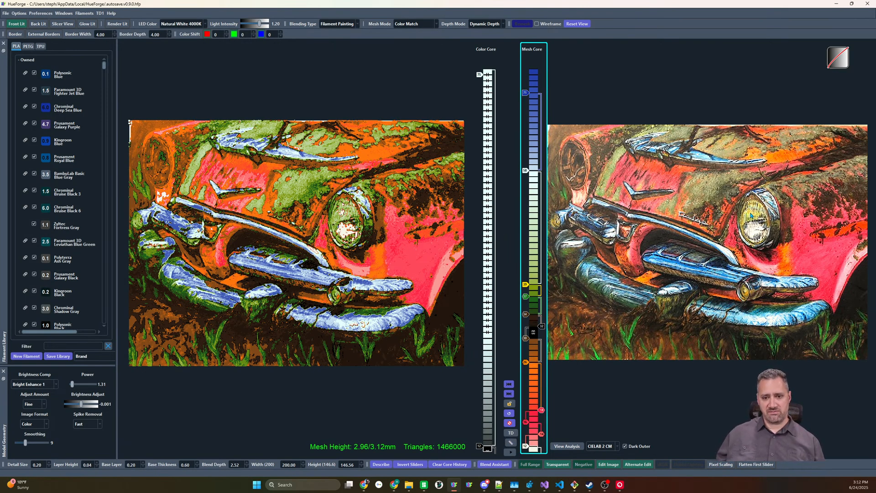
Add a second yellow slider above Yellow Bird, and replace the white above it with Prusament Pristine White, lowered by three layers
{"action": "left_click_drag", "start_coordinate": [543, 258], "coordinate": [534, 267]}
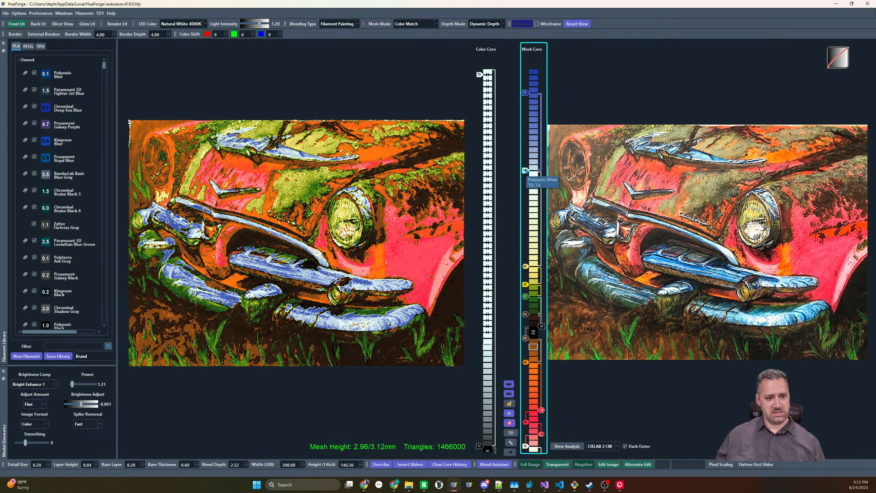
{"action": "scroll", "coordinate": [58, 219], "scroll_direction": "down", "scroll_amount": 10}
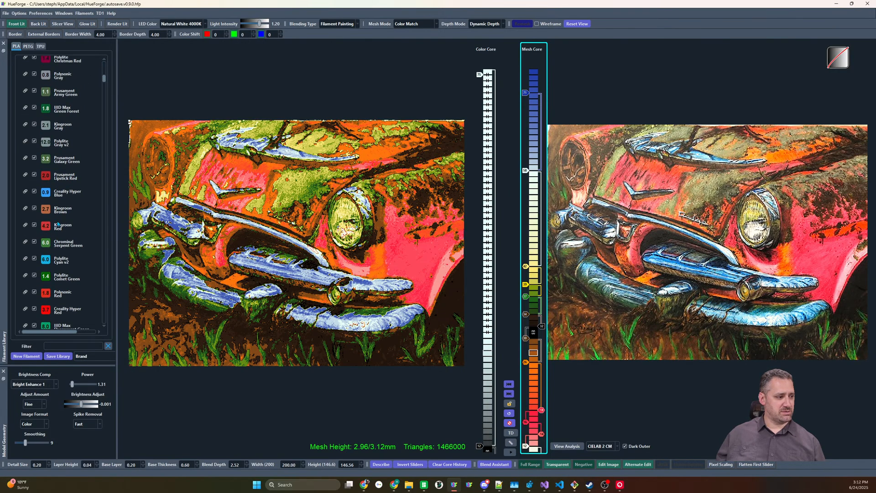
{"action": "scroll", "coordinate": [58, 218], "scroll_direction": "down", "scroll_amount": 5}
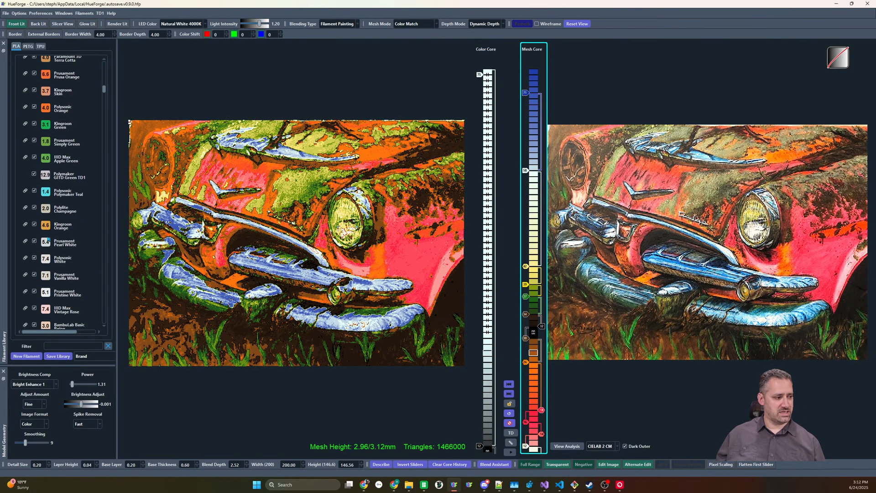
{"action": "left_click_drag", "start_coordinate": [45, 295], "coordinate": [527, 171]}
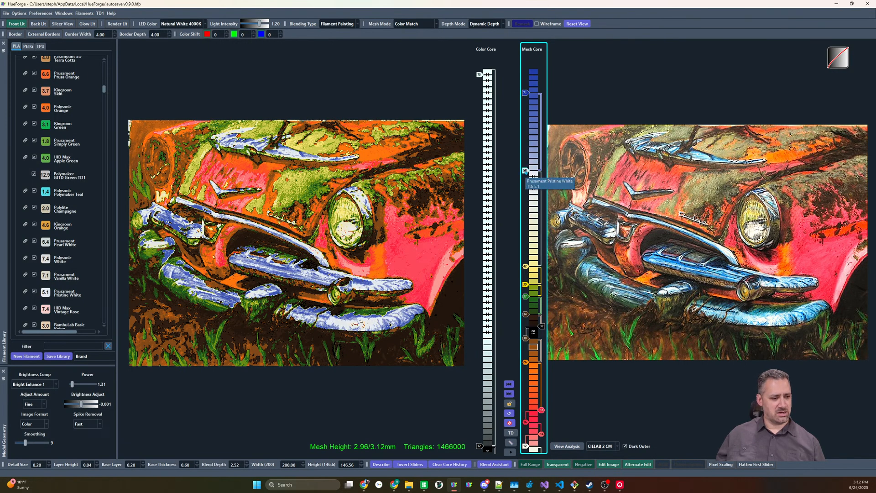
{"action": "key", "text": "Down"}
{"action": "key", "text": "Down"}
{"action": "key", "text": "Down"}
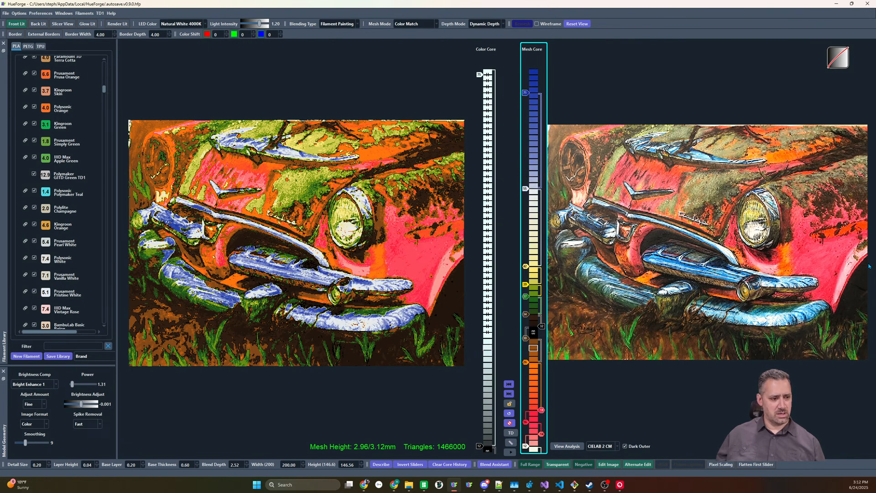
Sample the bumper's light blue and add a light blue filament slider between Pristine White and Deep Sea Blue, raising it one layer
{"action": "right_click", "coordinate": [769, 318]}
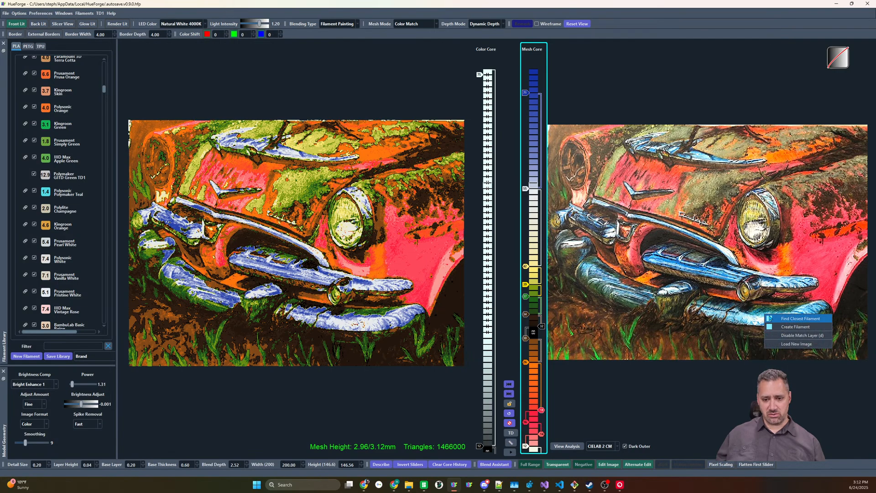
{"action": "left_click", "coordinate": [766, 317]}
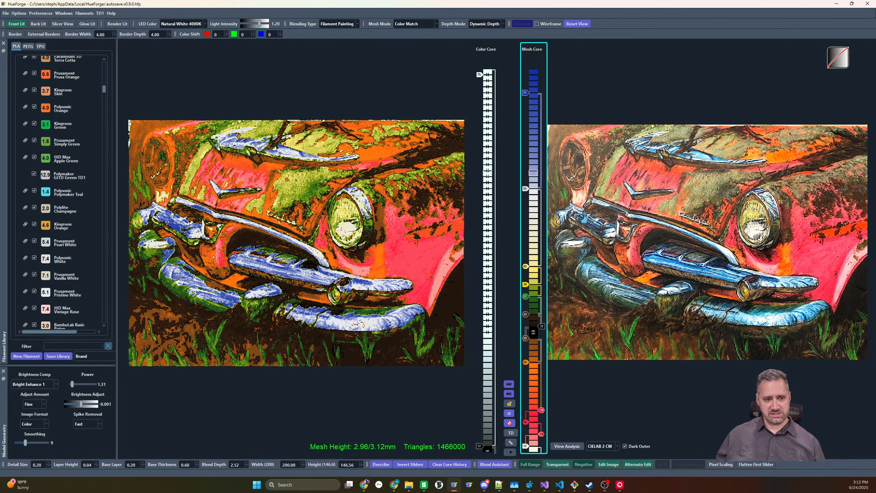
{"action": "left_click", "coordinate": [534, 169]}
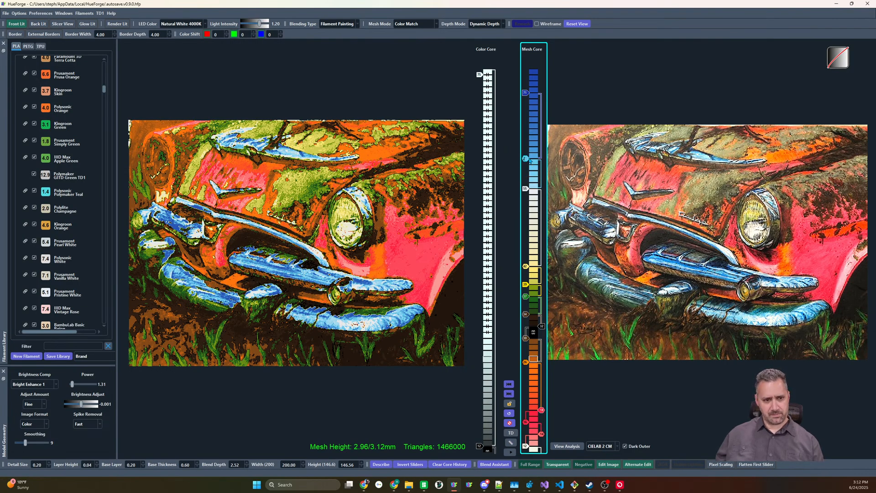
{"action": "left_click_drag", "start_coordinate": [526, 160], "coordinate": [525, 152]}
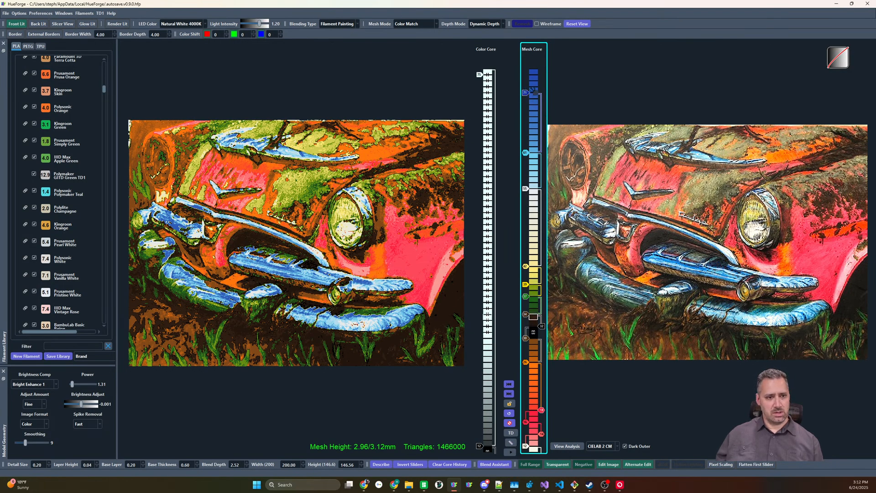
Lower the Deep Sea Blue slider and add a dark filament slider just above it, adjusted to a mesh height of 2.84 mm
{"action": "left_click_drag", "start_coordinate": [525, 93], "coordinate": [526, 123]}
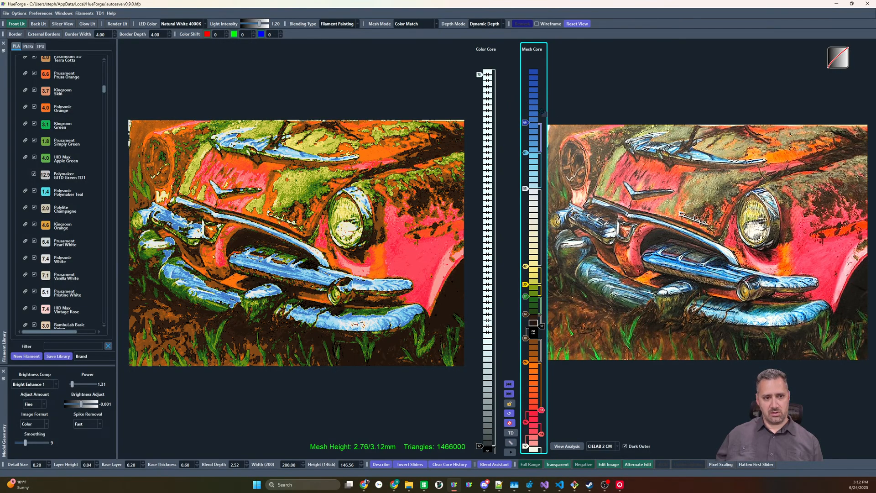
{"action": "left_click_drag", "start_coordinate": [533, 111], "coordinate": [533, 111]}
{"action": "scroll", "coordinate": [526, 112], "scroll_direction": "up", "scroll_amount": 2}
{"action": "scroll", "coordinate": [527, 112], "scroll_direction": "down", "scroll_amount": 2}
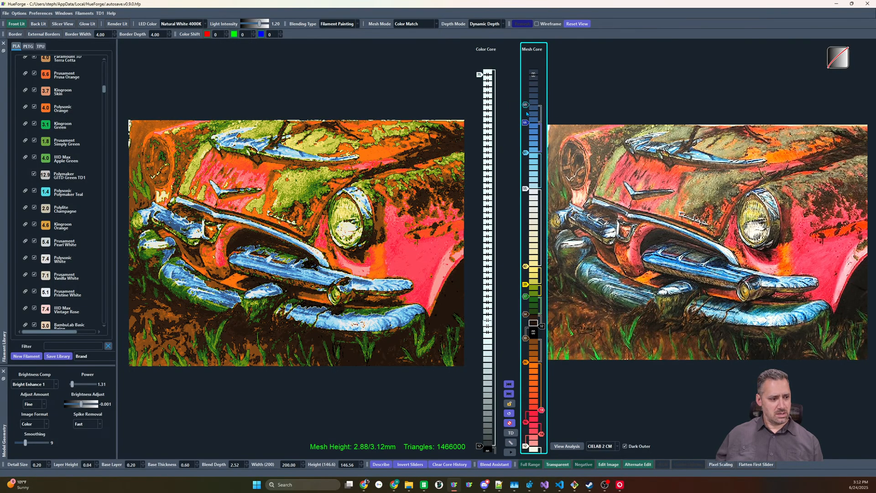
{"action": "scroll", "coordinate": [526, 113], "scroll_direction": "up", "scroll_amount": 1}
{"action": "scroll", "coordinate": [527, 113], "scroll_direction": "down", "scroll_amount": 1}
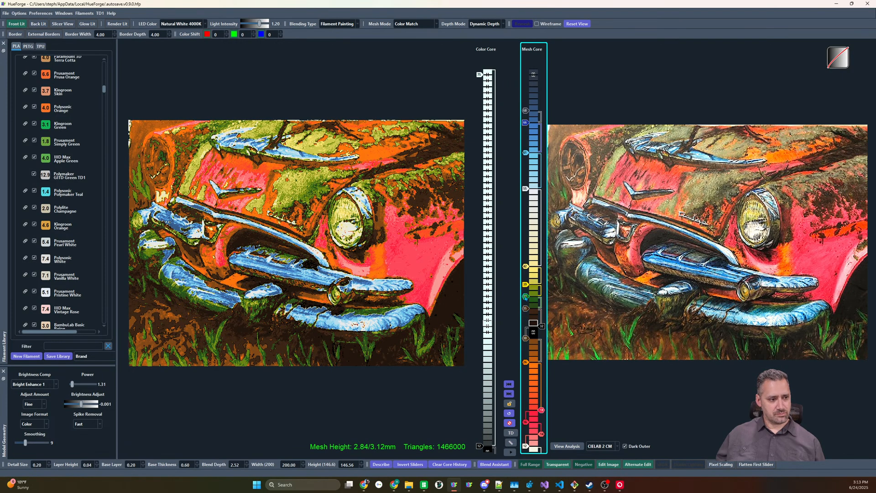
Compare the preview with the green slider disabled and enabled, and inspect the car's grille and headlight up close
{"action": "right_click", "coordinate": [525, 298]}
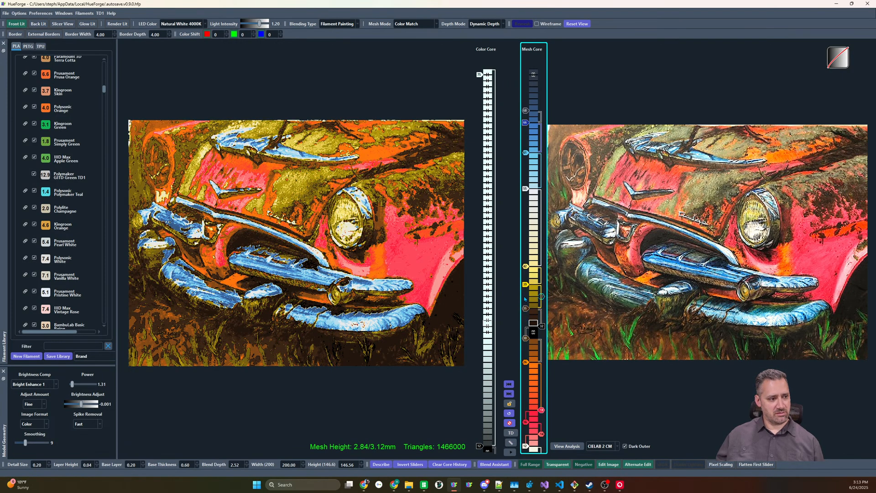
{"action": "right_click", "coordinate": [525, 298]}
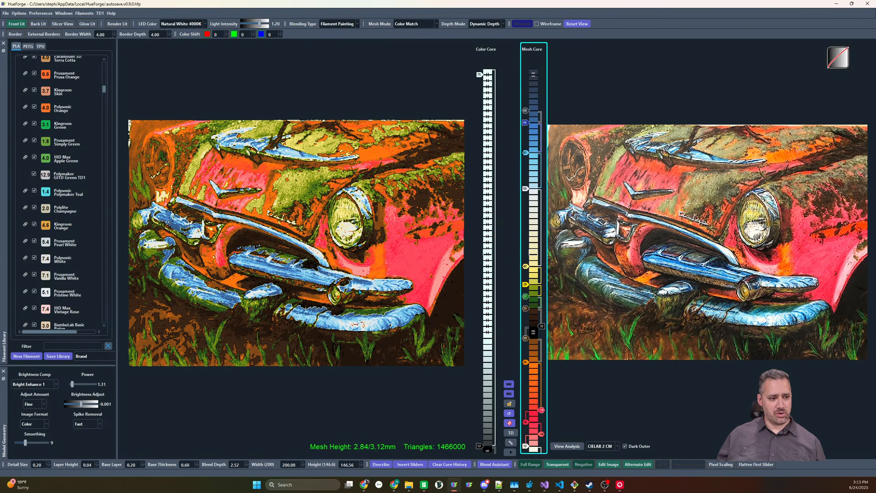
{"action": "scroll", "coordinate": [320, 233], "scroll_direction": "up", "scroll_amount": 5}
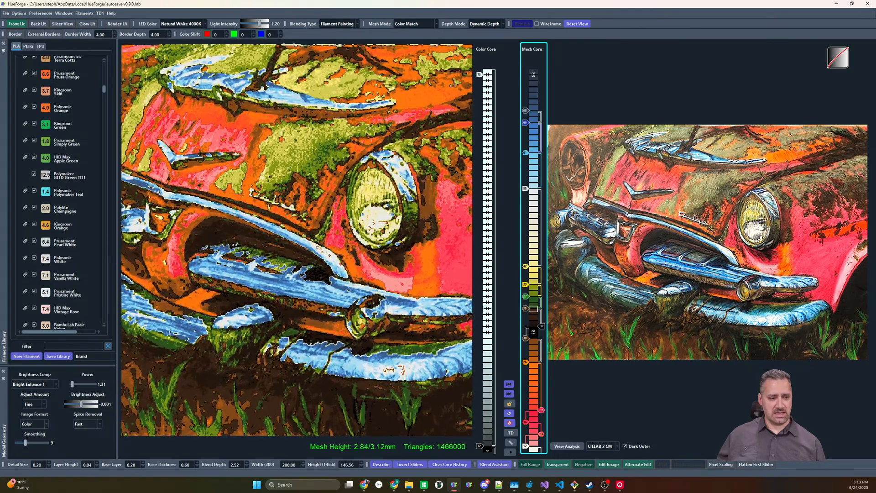
{"action": "scroll", "coordinate": [363, 312], "scroll_direction": "down", "scroll_amount": 5}
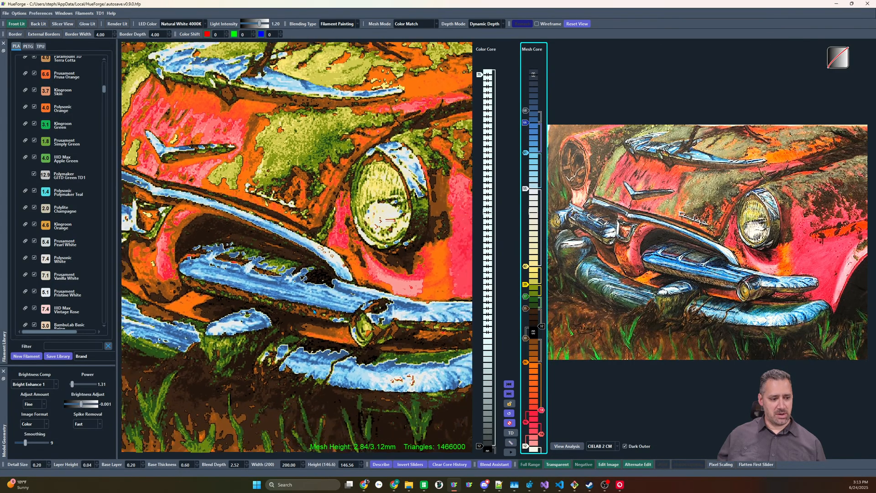
{"action": "scroll", "coordinate": [314, 311], "scroll_direction": "down", "scroll_amount": 1}
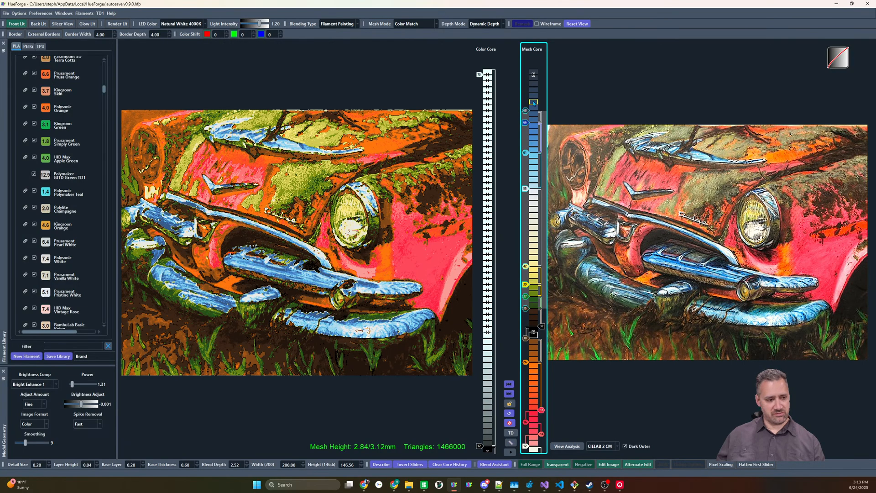
Try reversing the order of the selected filament sliders above black in the Mesh Core, and undo it
{"action": "key", "text": "ctrl+z"}
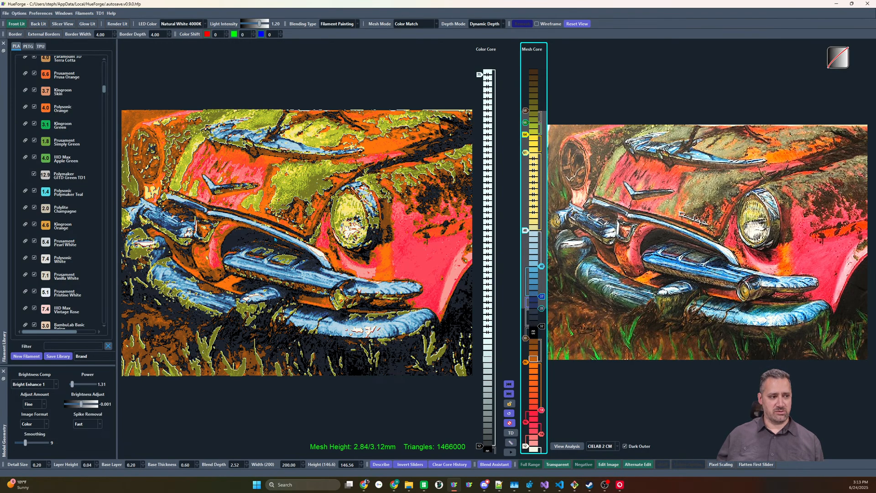
{"action": "key", "text": "ctrl+z"}
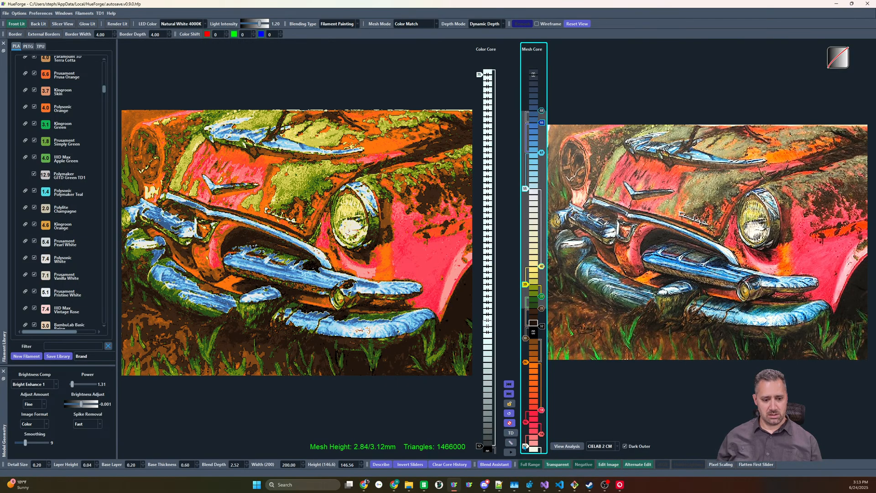
Adjust the white base slider at the foot of the Mesh Core stack
{"action": "left_click_drag", "start_coordinate": [525, 447], "coordinate": [530, 451]}
{"action": "scroll", "coordinate": [530, 451], "scroll_direction": "down", "scroll_amount": 3}
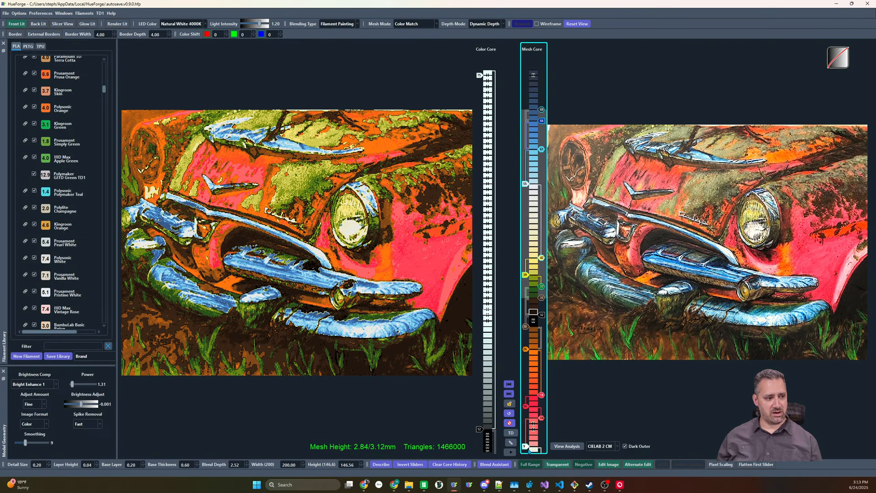
{"action": "scroll", "coordinate": [529, 451], "scroll_direction": "up", "scroll_amount": 2}
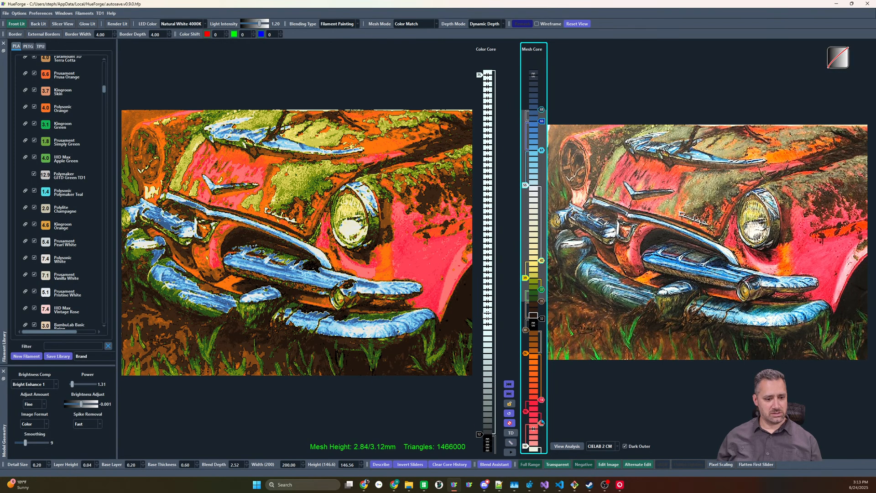
Disable the uppermost red slider below orange in the Mesh Core, and lower the remaining red and orange sliders
{"action": "left_click_drag", "start_coordinate": [540, 425], "coordinate": [542, 402]}
{"action": "right_click", "coordinate": [541, 402]}
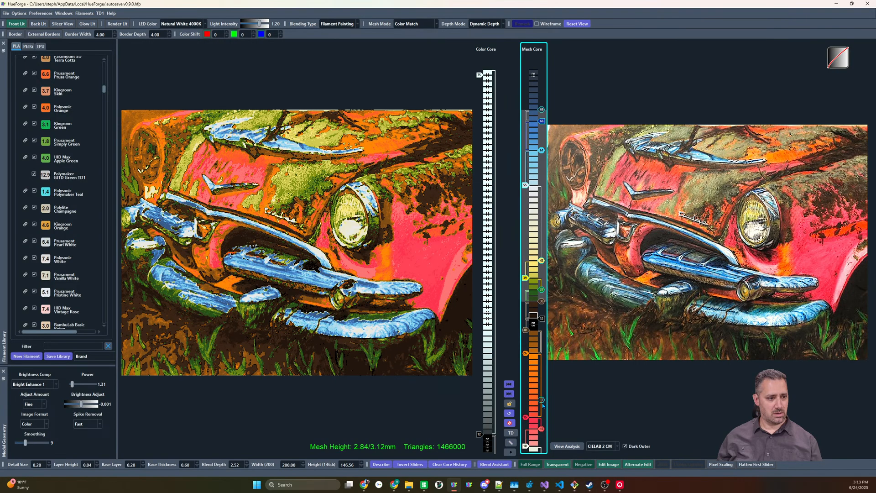
{"action": "right_click", "coordinate": [542, 403]}
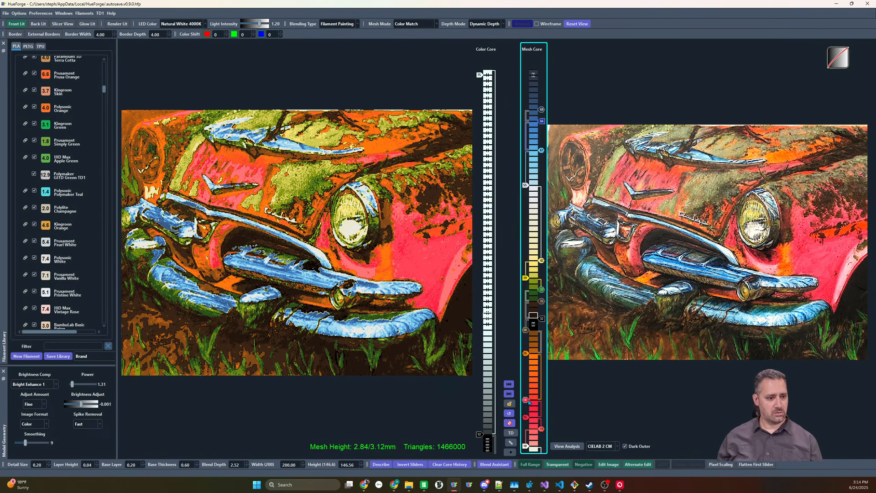
{"action": "right_click", "coordinate": [527, 401]}
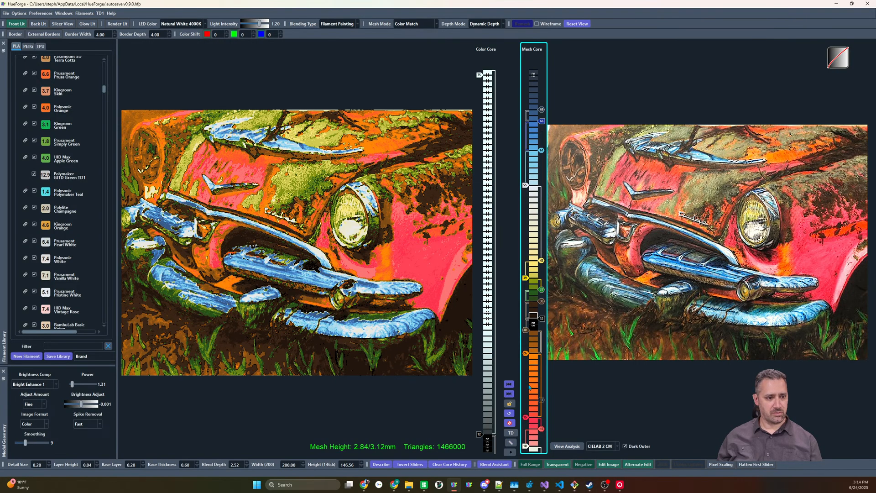
{"action": "left_click_drag", "start_coordinate": [528, 347], "coordinate": [527, 371]}
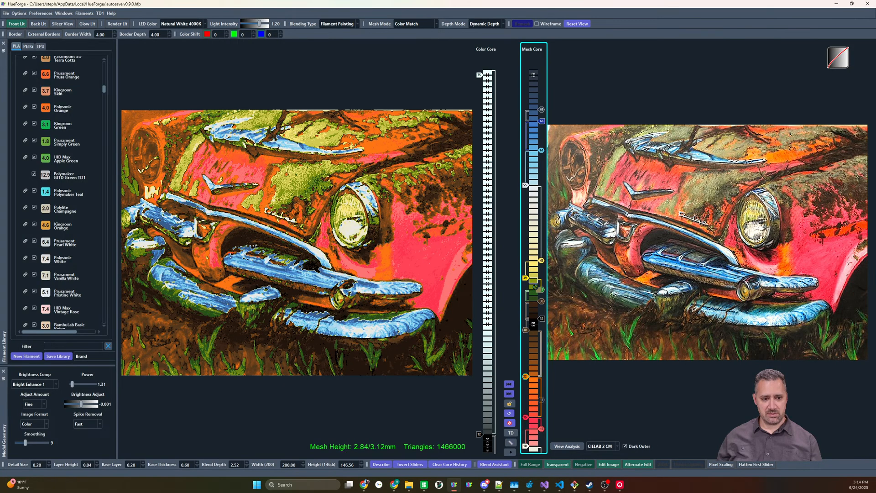
Add an olive-gray slider between green and yellow in the Mesh Core and a dark green one above the blues, reaching 3.12 mm
{"action": "left_click_drag", "start_coordinate": [534, 286], "coordinate": [528, 291]}
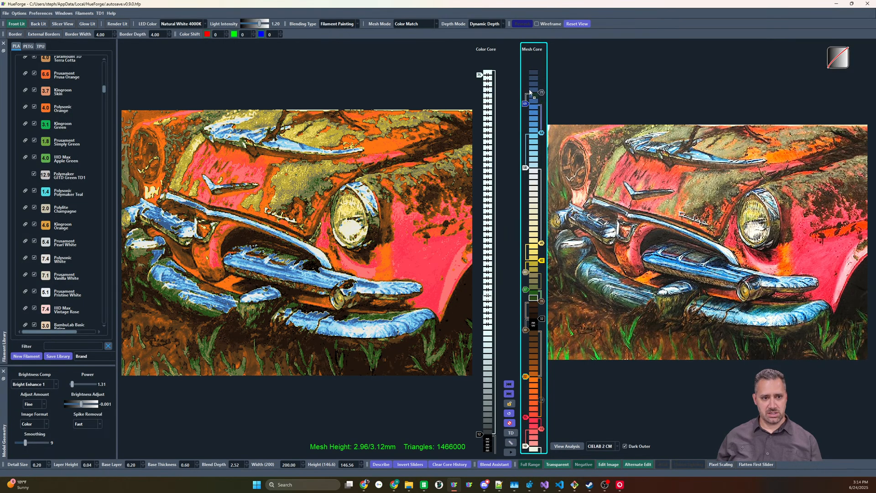
{"action": "left_click_drag", "start_coordinate": [529, 90], "coordinate": [531, 87]}
{"action": "scroll", "coordinate": [527, 89], "scroll_direction": "up", "scroll_amount": 3}
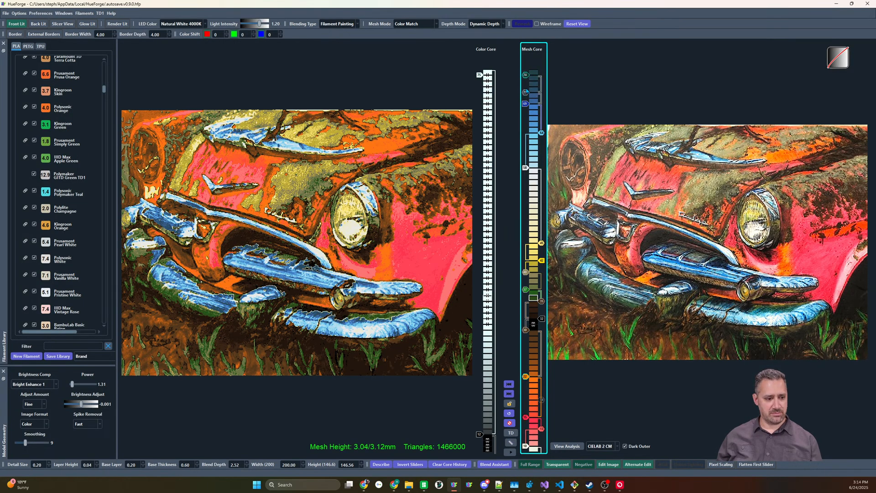
{"action": "scroll", "coordinate": [527, 91], "scroll_direction": "down", "scroll_amount": 1}
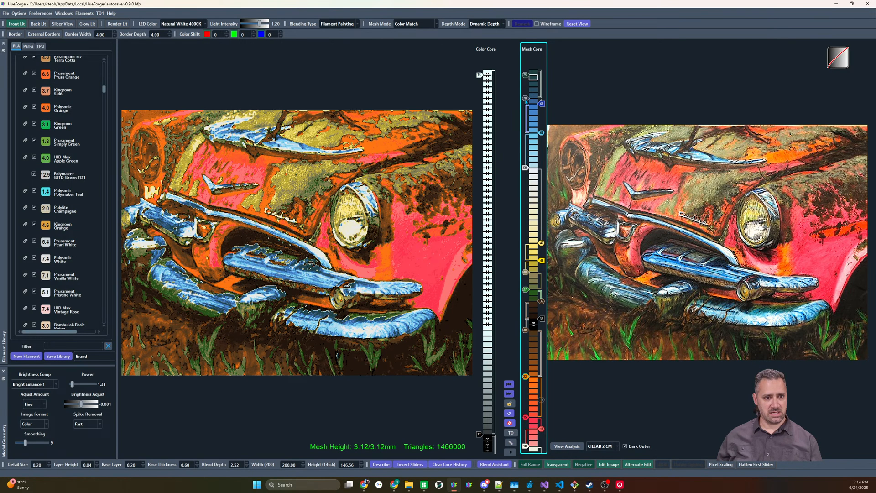
Lower the black slider at the foot of the Color Core to the bottommost layers
{"action": "scroll", "coordinate": [525, 100], "scroll_direction": "up", "scroll_amount": 2}
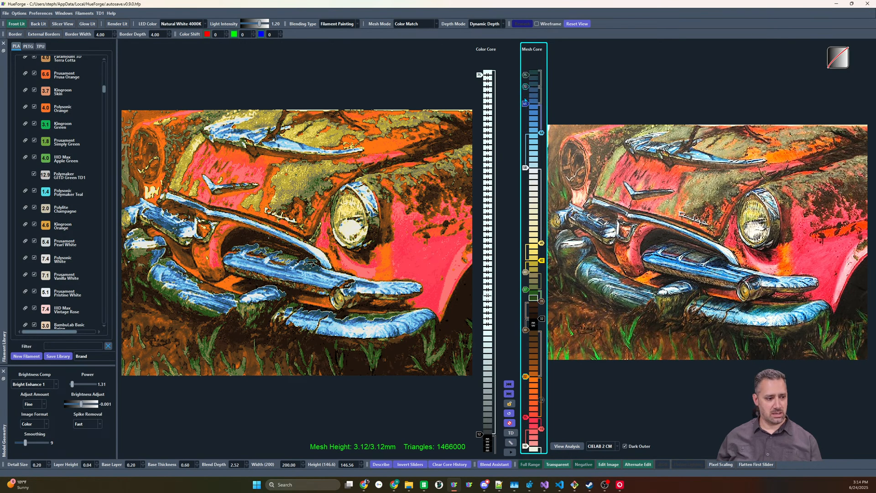
{"action": "scroll", "coordinate": [525, 100], "scroll_direction": "down", "scroll_amount": 1}
{"action": "scroll", "coordinate": [525, 100], "scroll_direction": "up", "scroll_amount": 1}
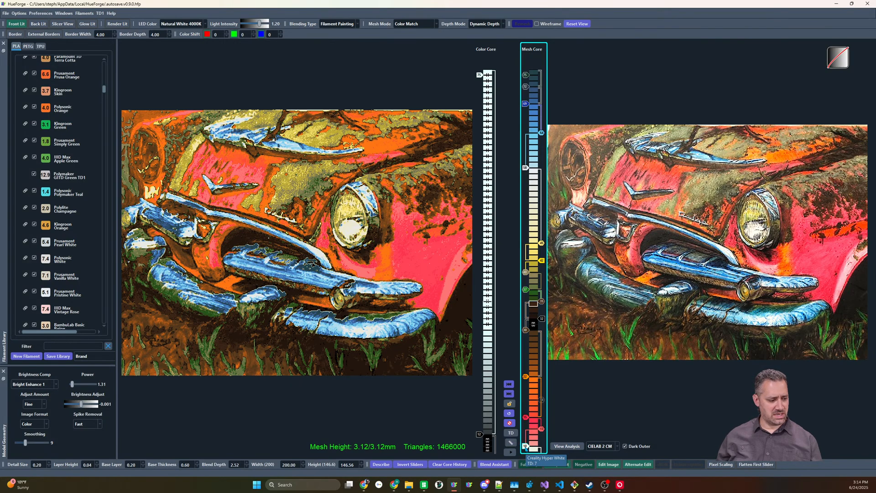
{"action": "left_click_drag", "start_coordinate": [480, 435], "coordinate": [480, 446]}
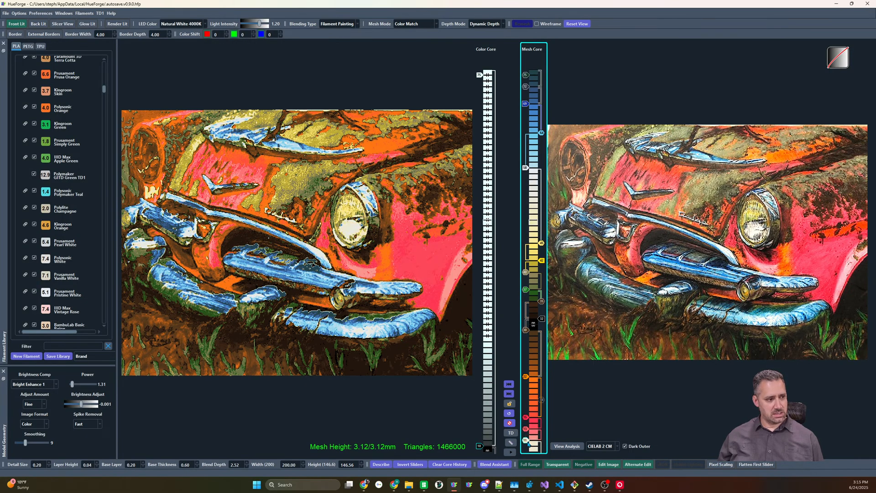
Build up the lower Mesh Core with light-pink and beige sliders above the white base and a second orange slider below brown
{"action": "left_click_drag", "start_coordinate": [529, 444], "coordinate": [527, 417]}
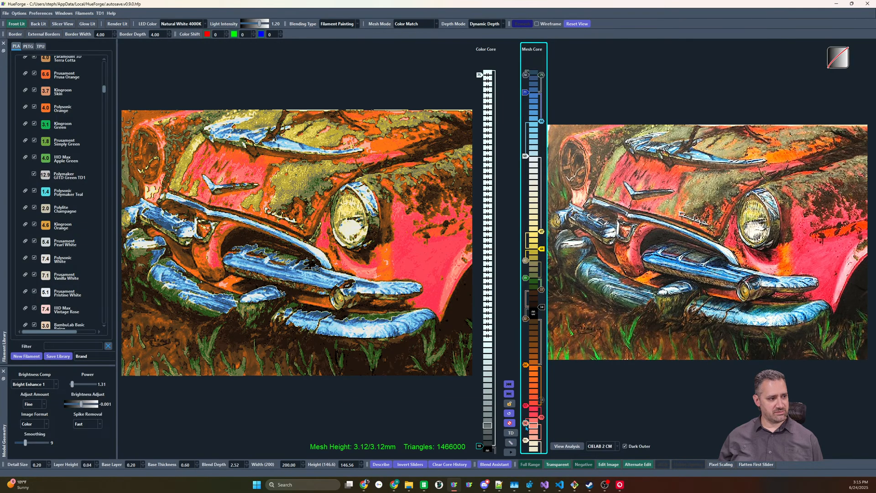
{"action": "left_click_drag", "start_coordinate": [526, 439], "coordinate": [525, 441]}
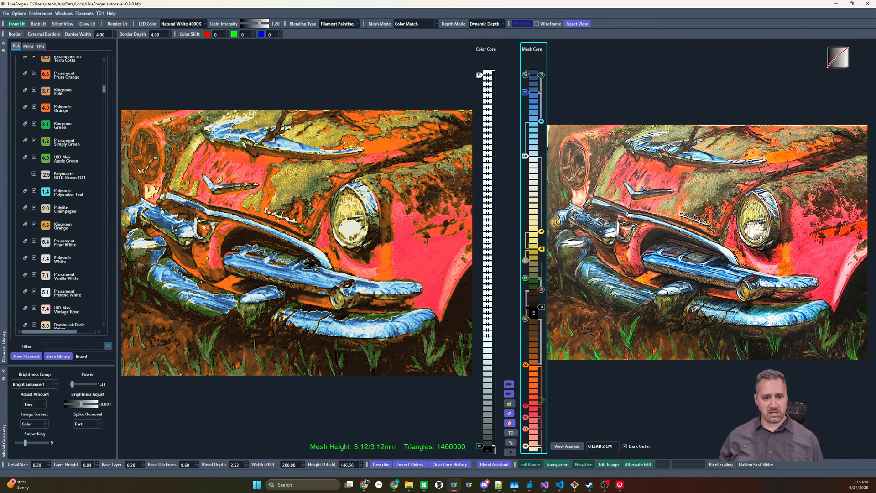
{"action": "left_click", "coordinate": [532, 444]}
{"action": "left_click_drag", "start_coordinate": [526, 441], "coordinate": [526, 429]}
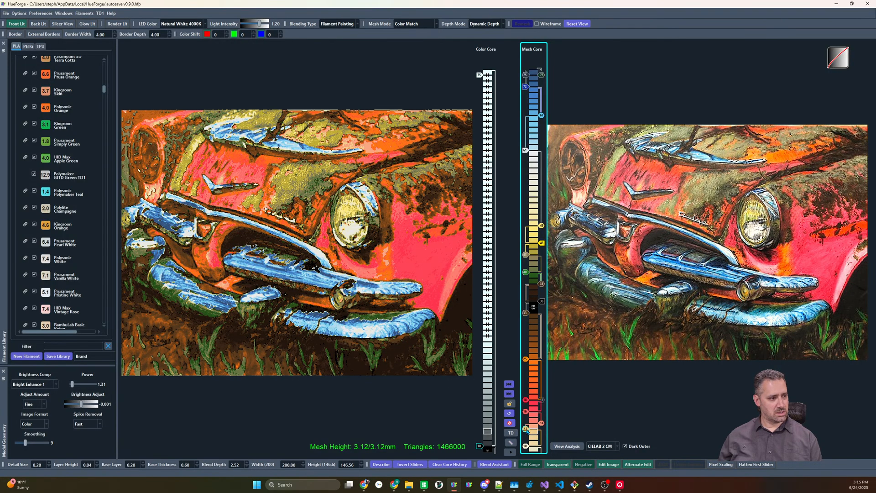
{"action": "mouse_move", "coordinate": [541, 423]}
{"action": "left_mouse_down", "text": "shift"}
{"action": "mouse_move", "coordinate": [542, 412]}
{"action": "mouse_move", "coordinate": [540, 424]}
{"action": "left_mouse_up", "text": "shift"}
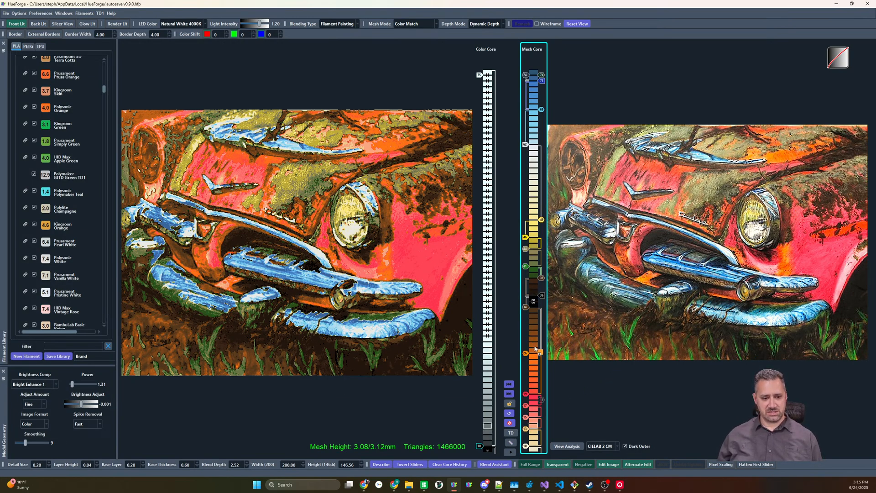
{"action": "left_click_drag", "start_coordinate": [534, 347], "coordinate": [526, 348]}
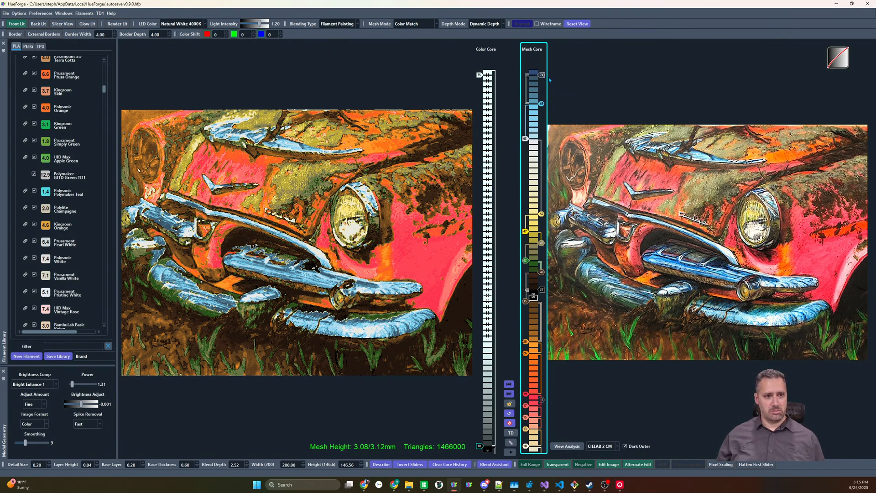
Disable the dark blue sliders above light blue in the Mesh Core, keeping dark green as the topmost slider
{"action": "left_click_drag", "start_coordinate": [541, 81], "coordinate": [525, 74]}
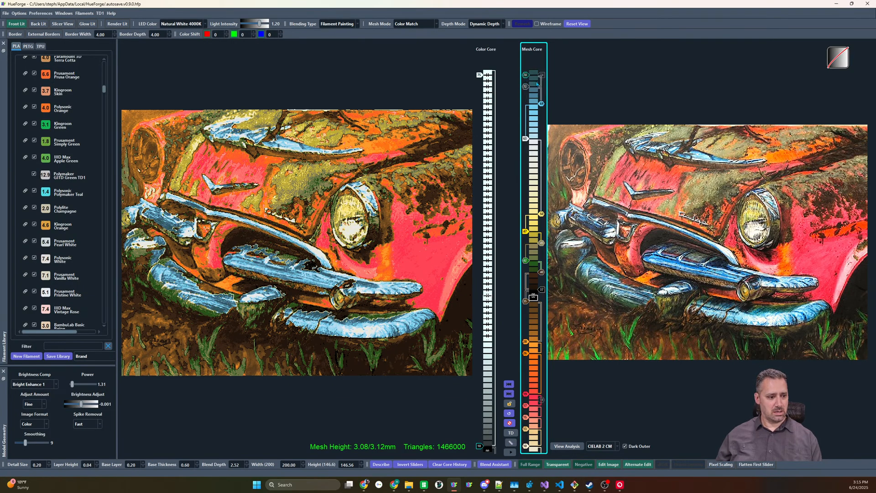
{"action": "left_click", "coordinate": [527, 86]}
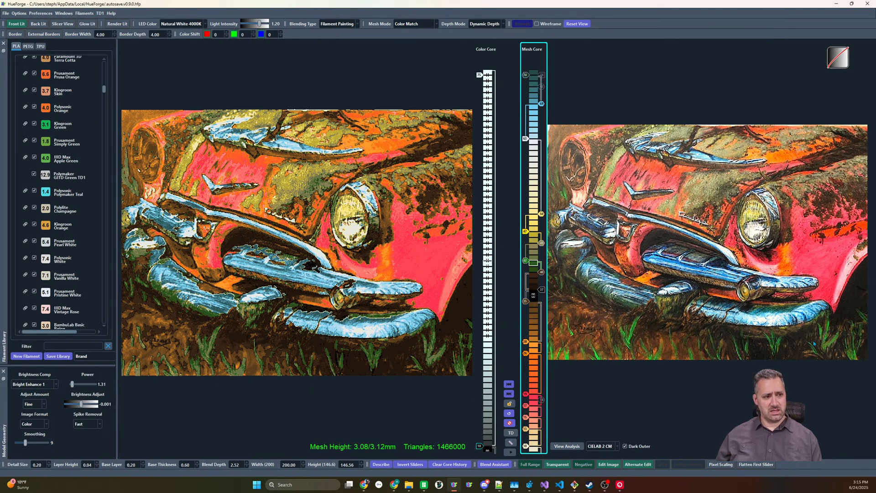
{"action": "scroll", "coordinate": [335, 340], "scroll_direction": "down", "scroll_amount": 2}
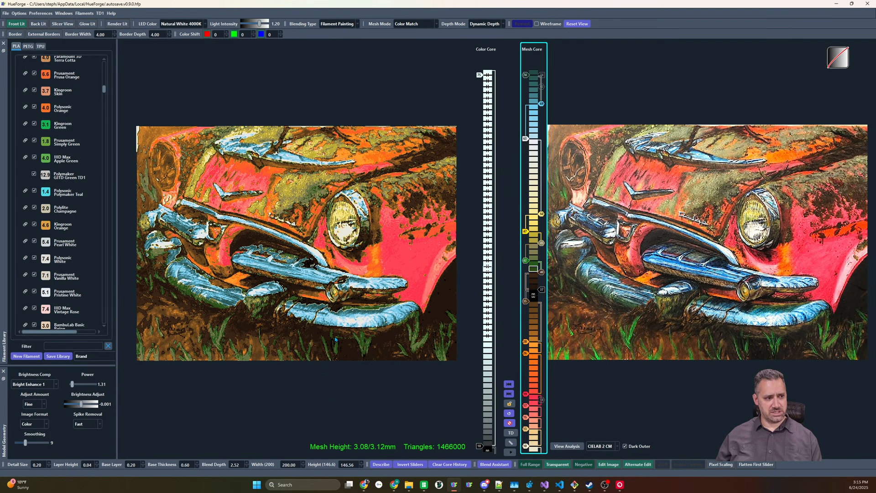
{"action": "scroll", "coordinate": [335, 341], "scroll_direction": "up", "scroll_amount": 1}
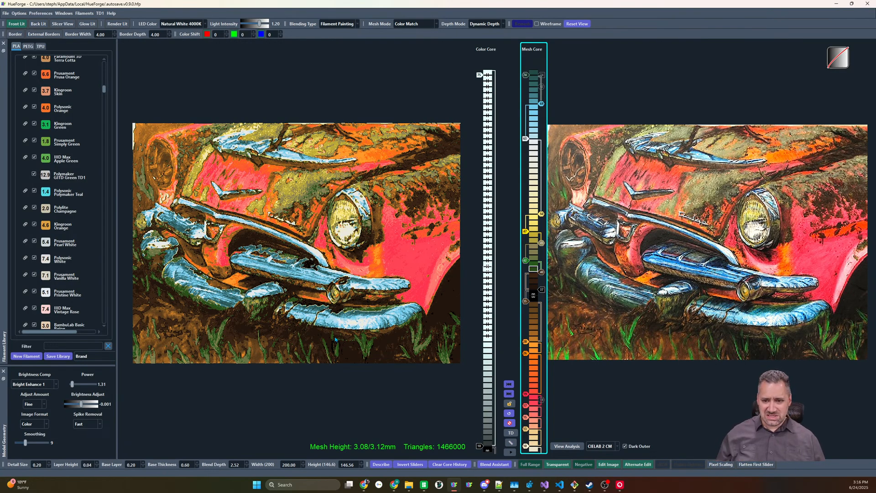
Raise the red sliders below orange in the Mesh Core and put a pale pink slider directly beneath them
{"action": "mouse_move", "coordinate": [529, 394]}
{"action": "left_mouse_down"}
{"action": "mouse_move", "coordinate": [528, 386]}
{"action": "mouse_move", "coordinate": [526, 400]}
{"action": "left_mouse_up"}
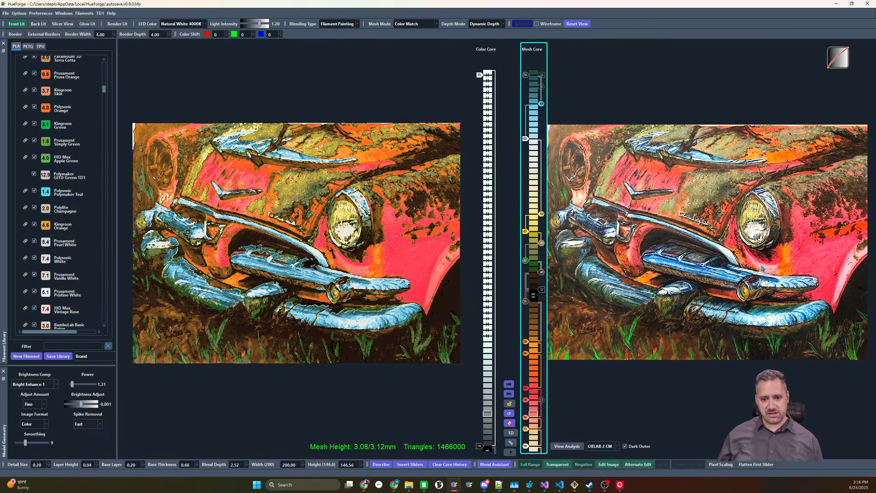
{"action": "mouse_move", "coordinate": [762, 269]}
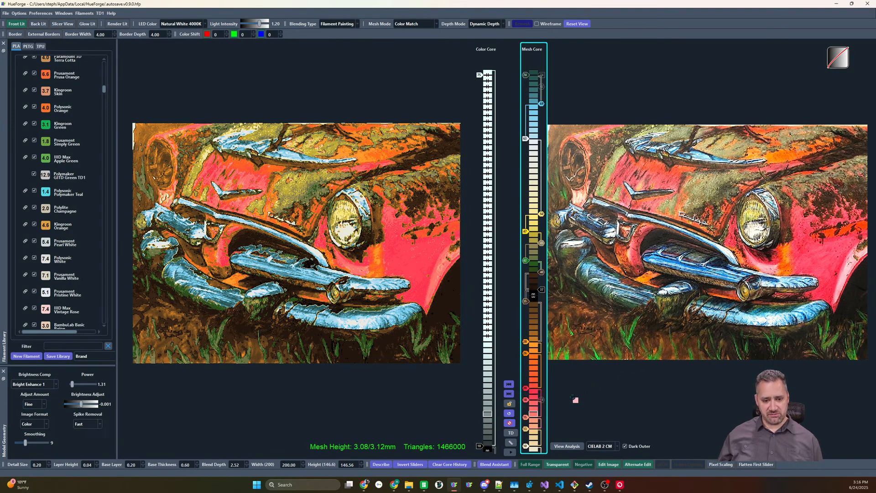
{"action": "left_click_drag", "start_coordinate": [527, 419], "coordinate": [526, 421]}
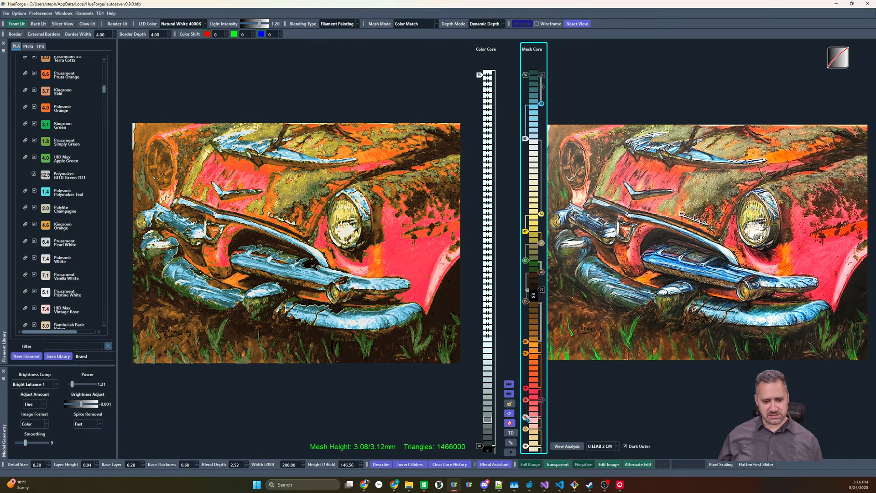
{"action": "key", "text": "Up"}
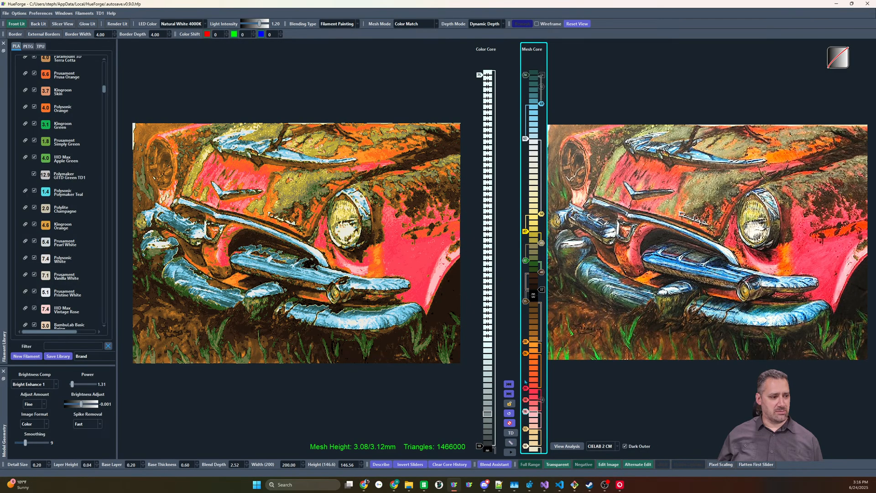
Re-enable the disabled layers between white and yellow in the Mesh Core
{"action": "mouse_move", "coordinate": [577, 199]}
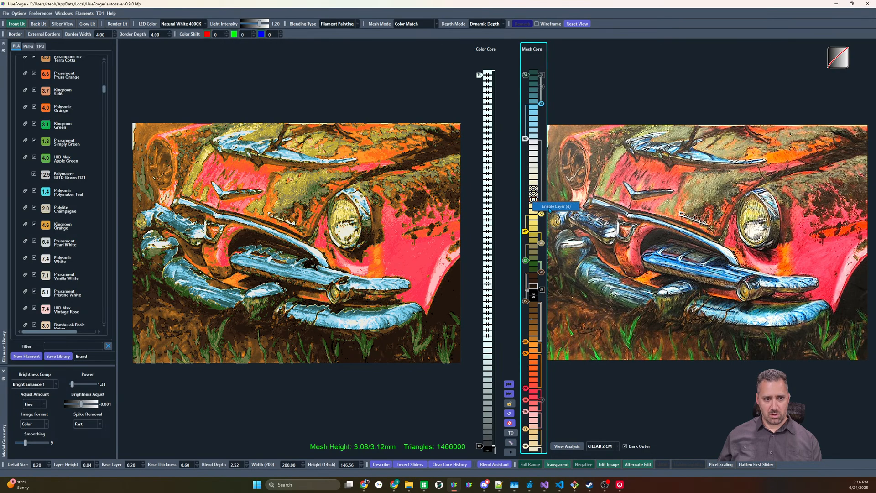
{"action": "right_click", "coordinate": [536, 197]}
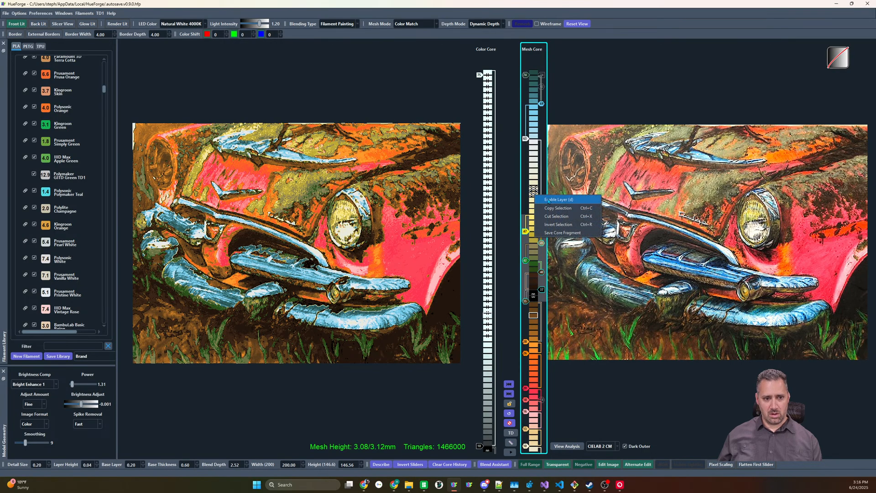
{"action": "left_click", "coordinate": [556, 202]}
{"action": "right_click", "coordinate": [535, 189]}
{"action": "left_click", "coordinate": [554, 195]}
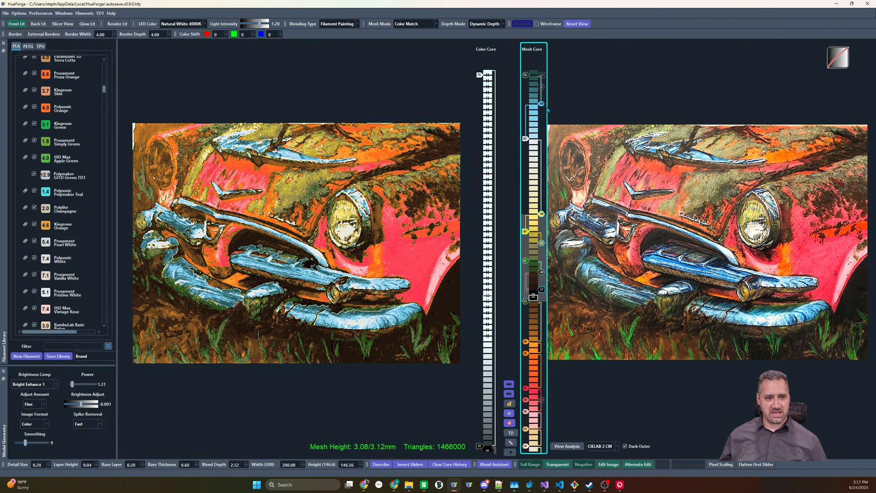
{"action": "left_click_drag", "start_coordinate": [542, 108], "coordinate": [542, 104]}
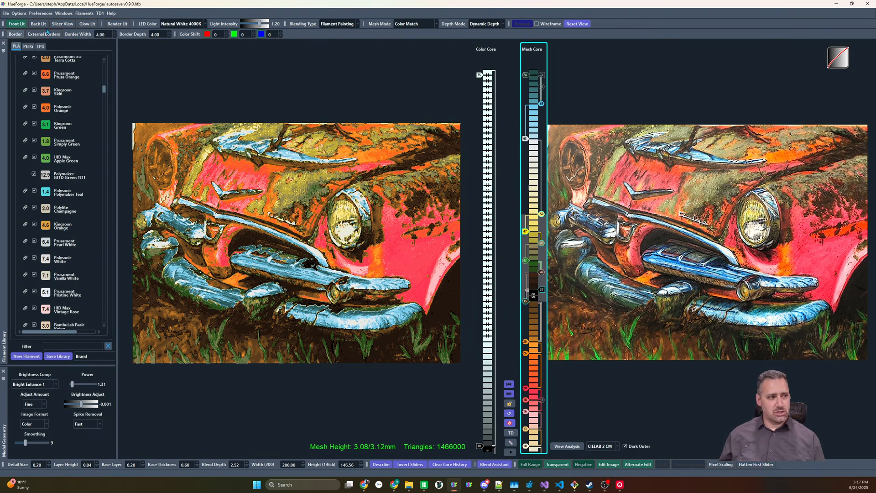
{"action": "left_click", "coordinate": [113, 24]}
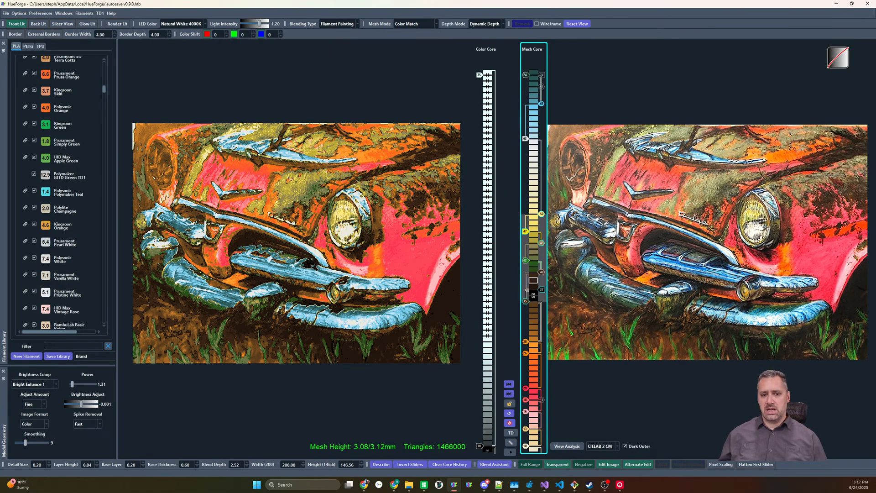
{"action": "mouse_move", "coordinate": [642, 221]}
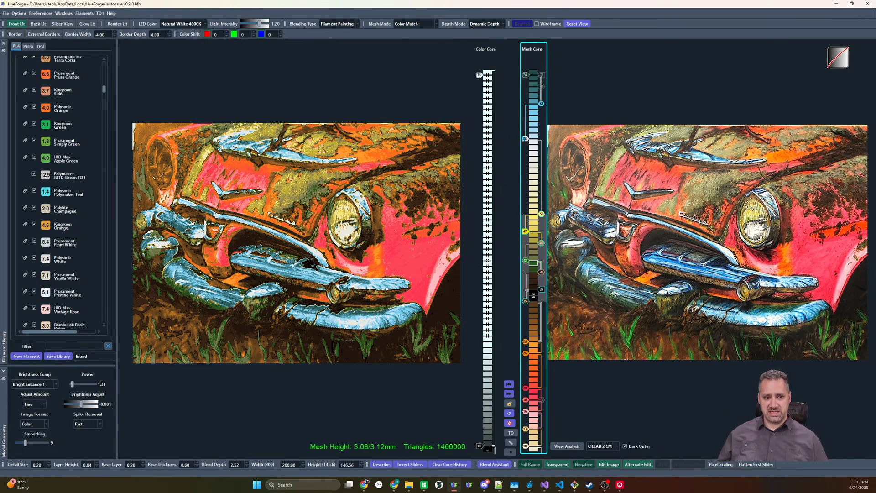
Disable the upper yellow slider in the Mesh Core and raise the lower yellow slider towards its place
{"action": "mouse_move", "coordinate": [541, 215]}
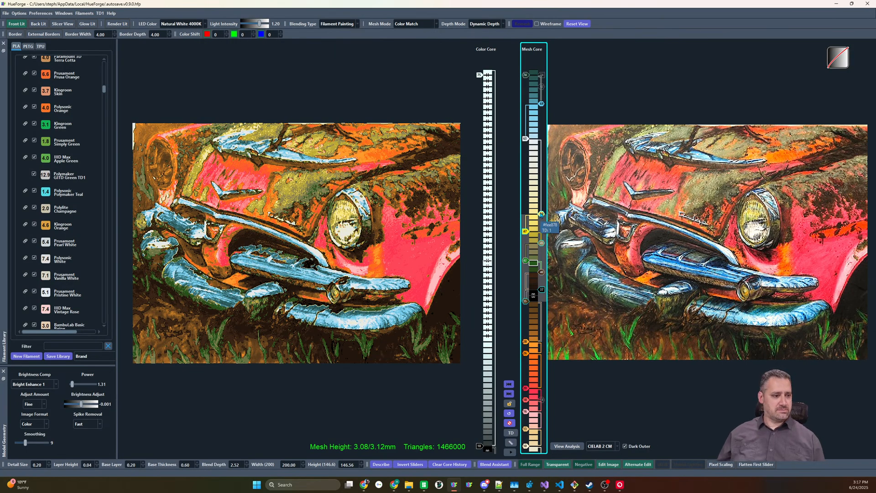
{"action": "left_click", "coordinate": [526, 232]}
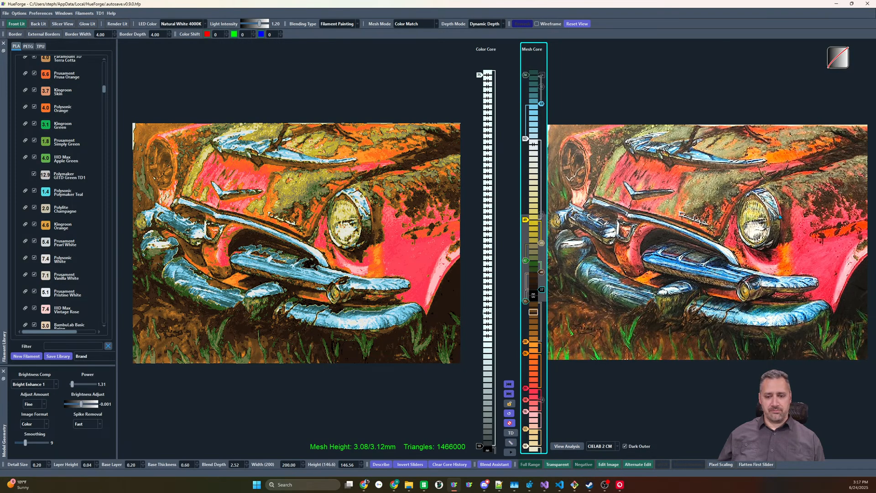
{"action": "left_click", "coordinate": [832, 265]}
{"action": "left_click", "coordinate": [719, 200]}
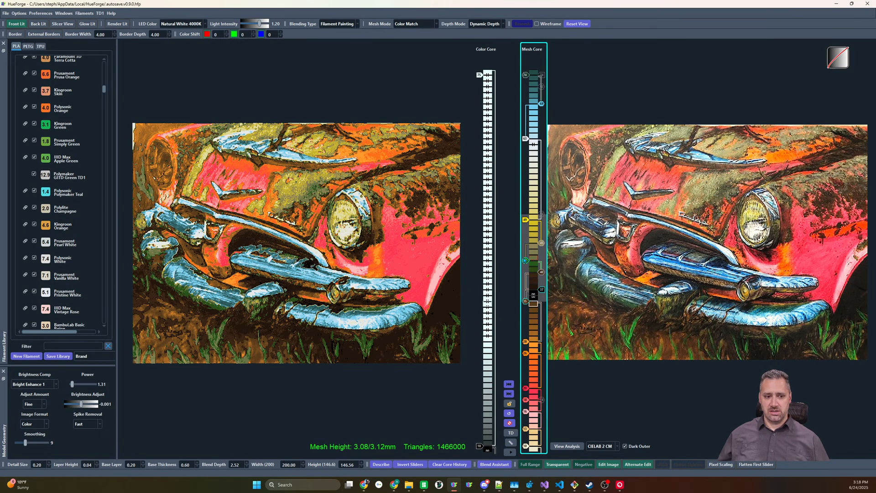
Lower the green slider beneath olive-gray in the Mesh Core and re-enable the disabled layers between them
{"action": "left_click", "coordinate": [526, 266]}
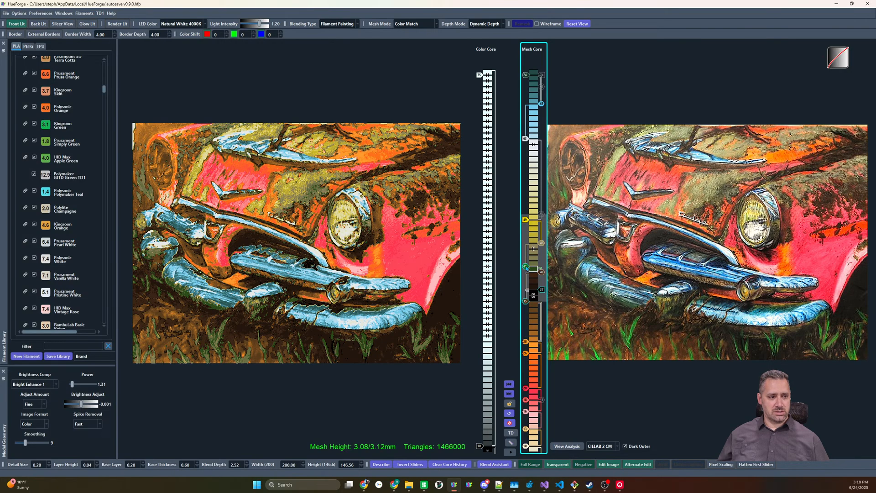
{"action": "right_click", "coordinate": [541, 245]}
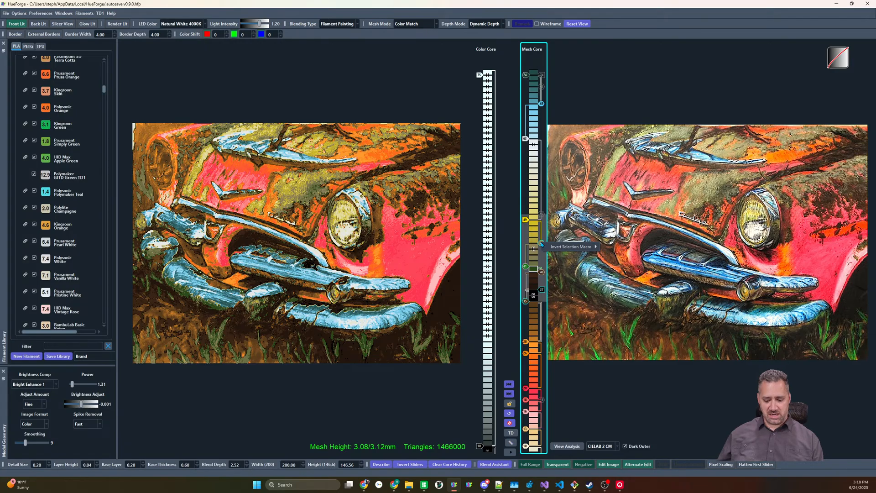
{"action": "left_click", "coordinate": [533, 250]}
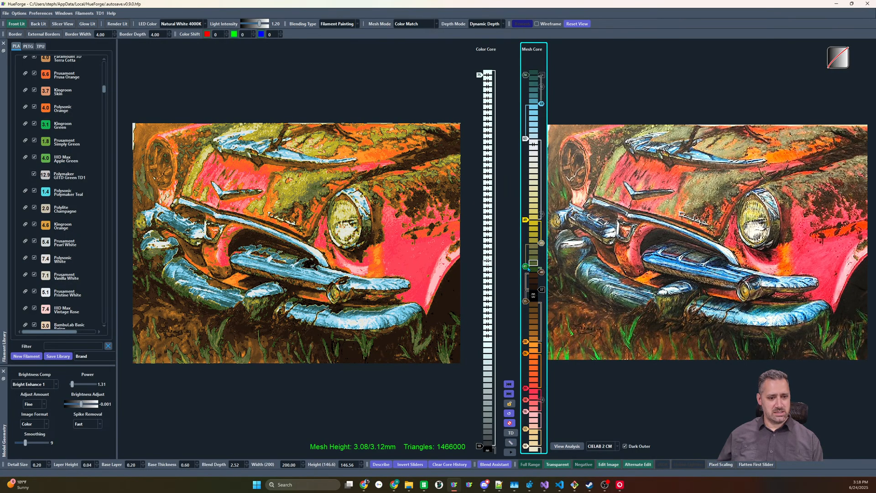
{"action": "scroll", "coordinate": [527, 269], "scroll_direction": "up", "scroll_amount": 1}
{"action": "scroll", "coordinate": [527, 269], "scroll_direction": "down", "scroll_amount": 1}
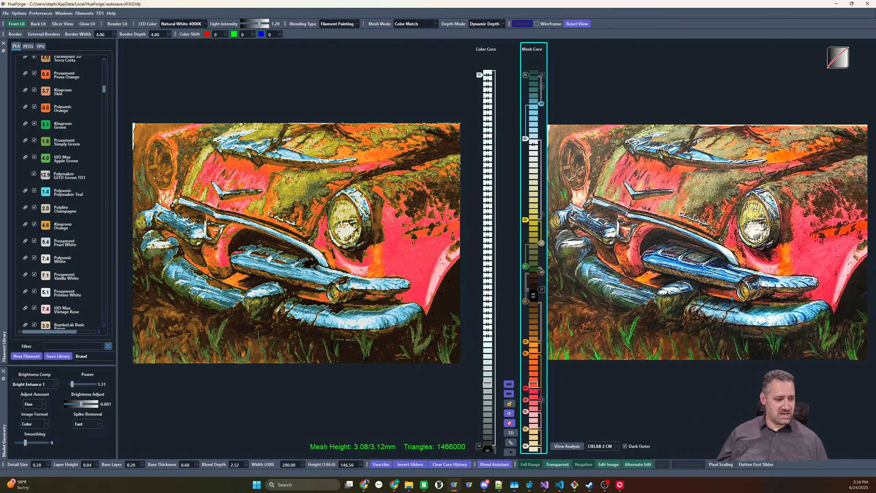
Extend the green range in the Mesh Core down to black by moving the dark brown slider from above black to just beneath it
{"action": "left_click", "coordinate": [526, 270]}
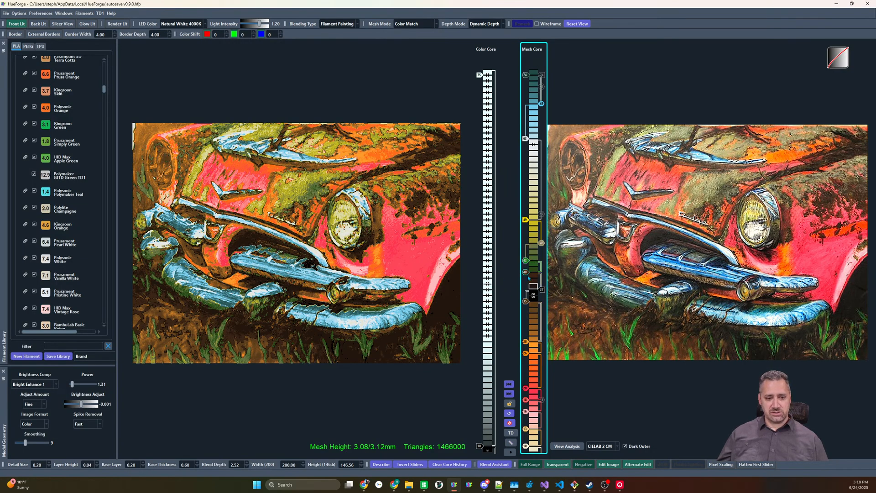
{"action": "left_click_drag", "start_coordinate": [528, 276], "coordinate": [528, 275]}
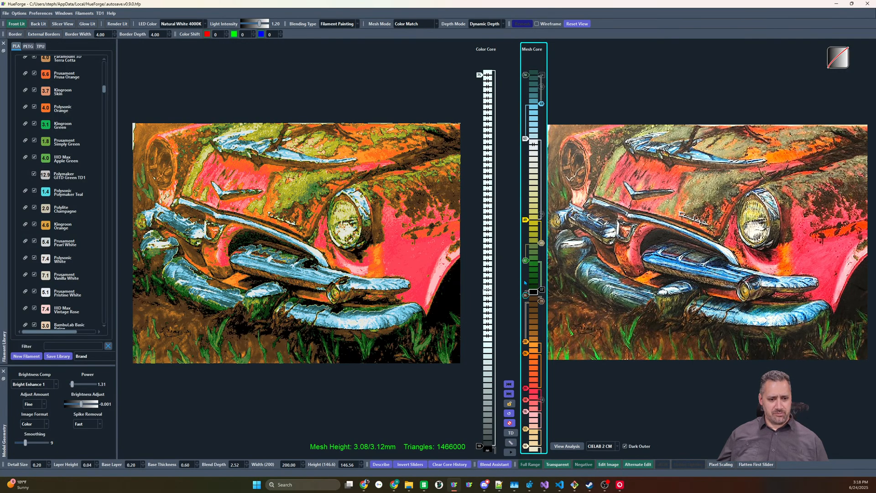
{"action": "left_click_drag", "start_coordinate": [524, 279], "coordinate": [527, 297]}
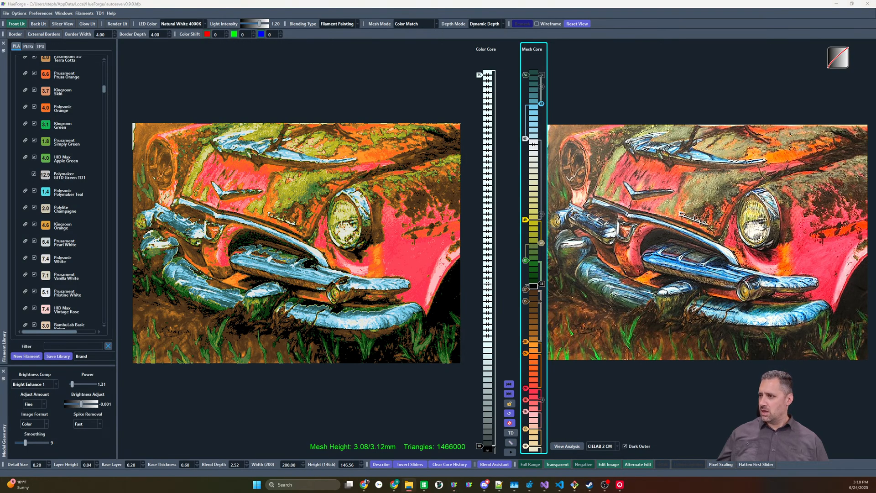
Replace the rusty car image with the photo of the orange-and-white cat lying in grass
{"action": "left_click_drag", "start_coordinate": [875, 206], "coordinate": [718, 196]}
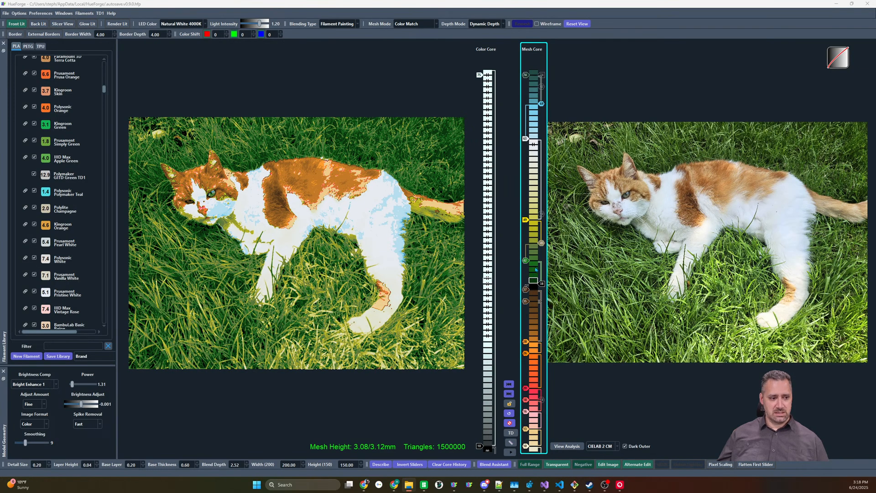
Disable the light blue, dark green and yellow sliders in the Mesh Core, and raise the olive-gray slider above green
{"action": "right_click", "coordinate": [540, 105]}
{"action": "right_click", "coordinate": [524, 76]}
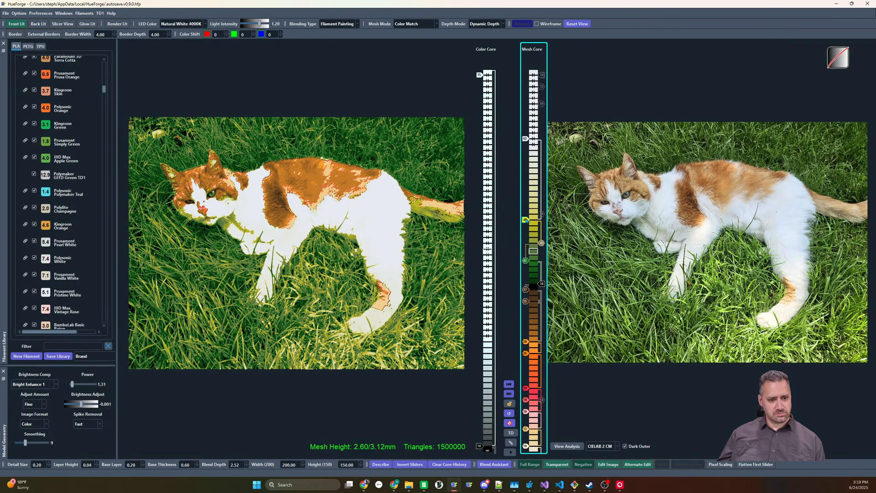
{"action": "right_click", "coordinate": [525, 220]}
{"action": "left_click_drag", "start_coordinate": [541, 243], "coordinate": [542, 231]}
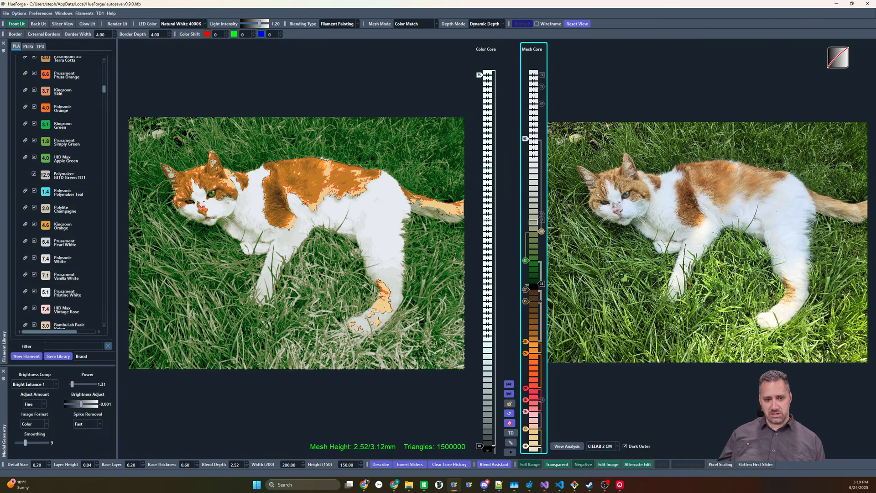
In the Mesh Core, switch the olive-gray slider above green to yellow-green and clear the red, pink, beige and upper orange sliders
{"action": "left_click", "coordinate": [542, 231]}
{"action": "left_click_drag", "start_coordinate": [542, 231], "coordinate": [541, 226]}
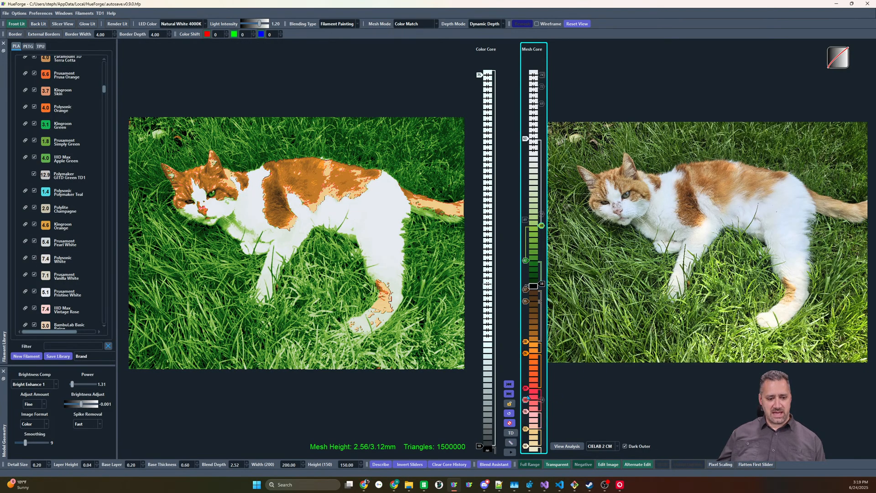
{"action": "left_click_drag", "start_coordinate": [527, 392], "coordinate": [526, 418]}
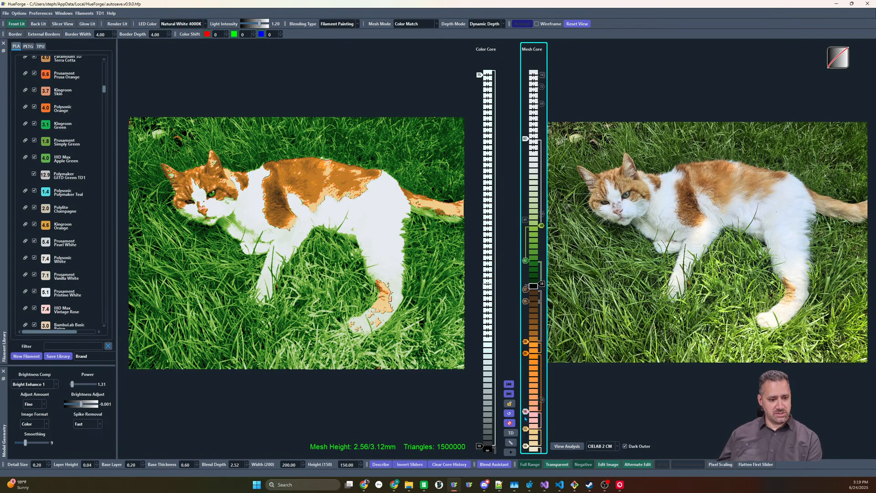
{"action": "right_click", "coordinate": [526, 427]}
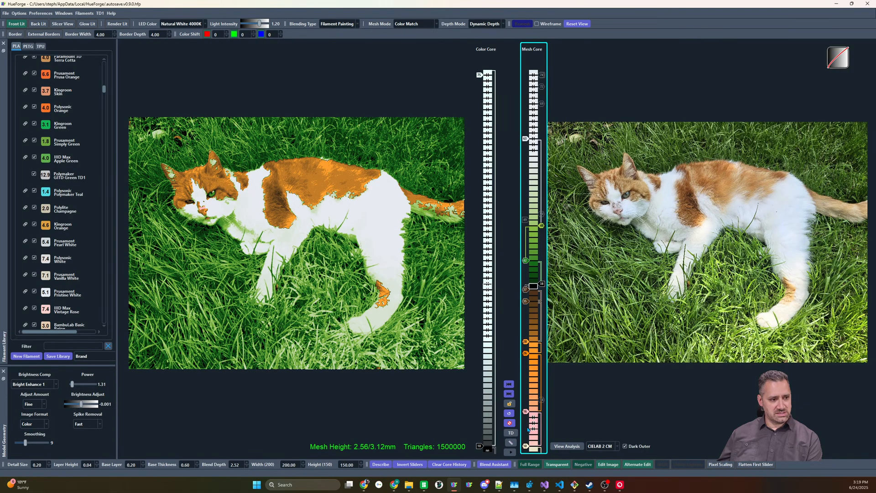
{"action": "mouse_move", "coordinate": [525, 412]}
{"action": "left_mouse_down"}
{"action": "mouse_move", "coordinate": [525, 423]}
{"action": "mouse_move", "coordinate": [531, 352]}
{"action": "left_mouse_up"}
{"action": "double_click", "coordinate": [528, 344]}
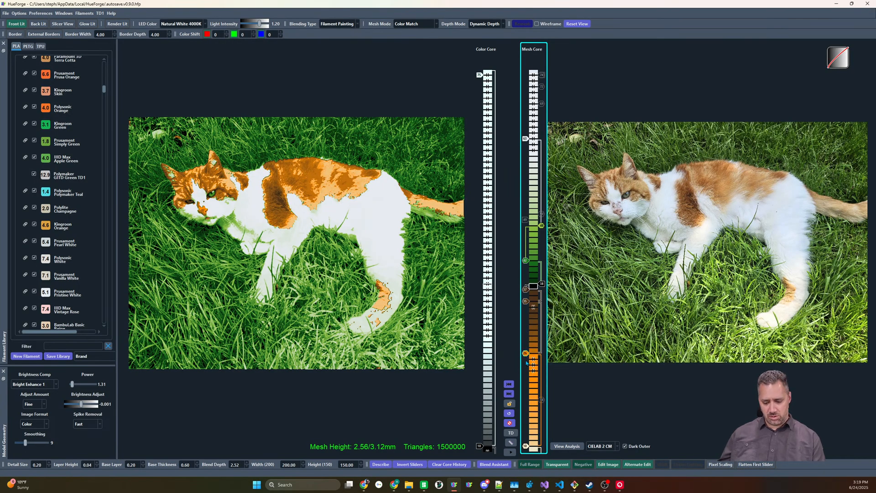
Raise the pale slider at the base of the Mesh Core and fine-tune it to sit just above the lowest layers
{"action": "right_click", "coordinate": [527, 363]}
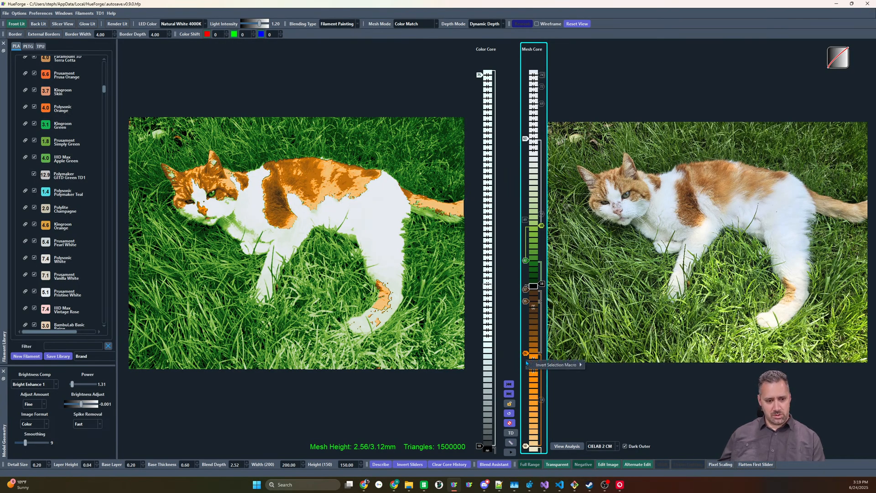
{"action": "left_click", "coordinate": [527, 447]}
{"action": "scroll", "coordinate": [527, 447], "scroll_direction": "up", "scroll_amount": 4}
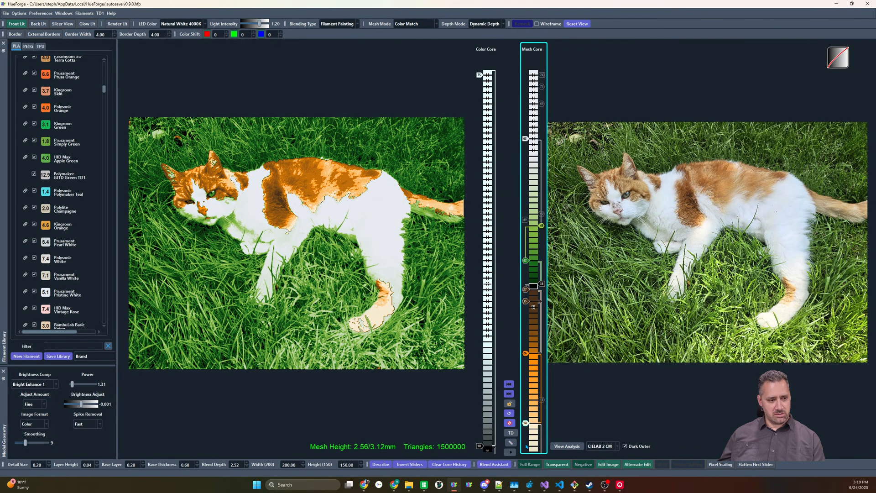
{"action": "scroll", "coordinate": [527, 447], "scroll_direction": "up", "scroll_amount": 1}
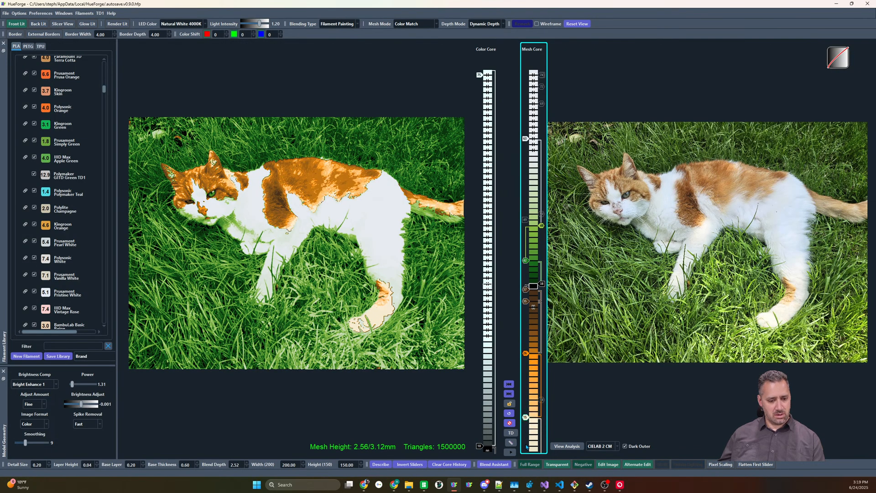
{"action": "scroll", "coordinate": [527, 447], "scroll_direction": "down", "scroll_amount": 3}
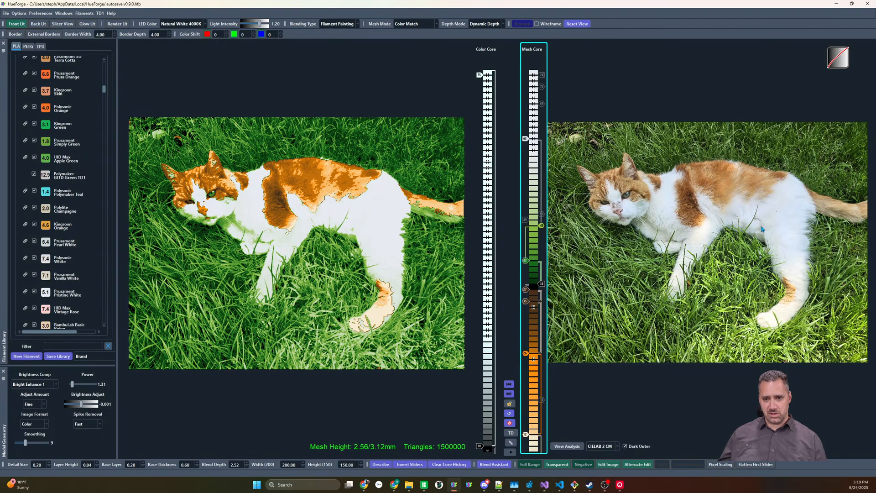
Build a pale blue range beneath orange in the Mesh Core, and lower the top white slider to just above yellow-green
{"action": "left_click", "coordinate": [526, 447]}
{"action": "left_click_drag", "start_coordinate": [527, 447], "coordinate": [542, 400], "text": "shift"}
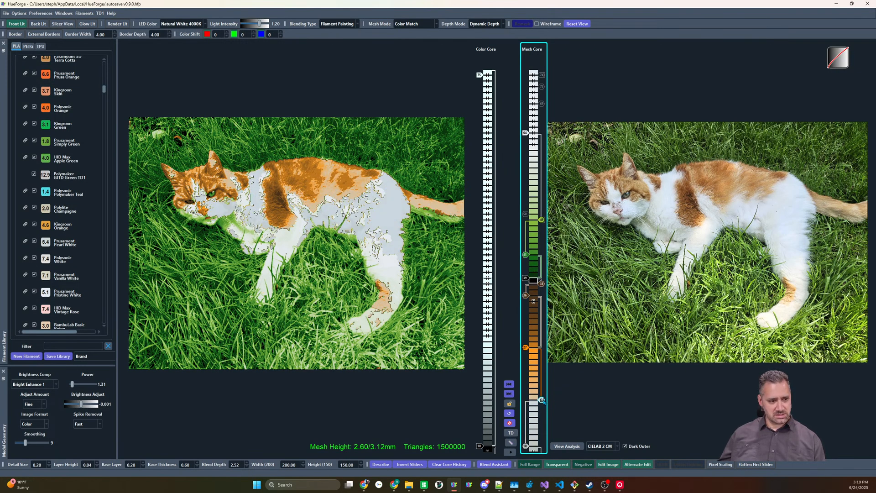
{"action": "scroll", "coordinate": [542, 400], "scroll_direction": "up", "scroll_amount": 1}
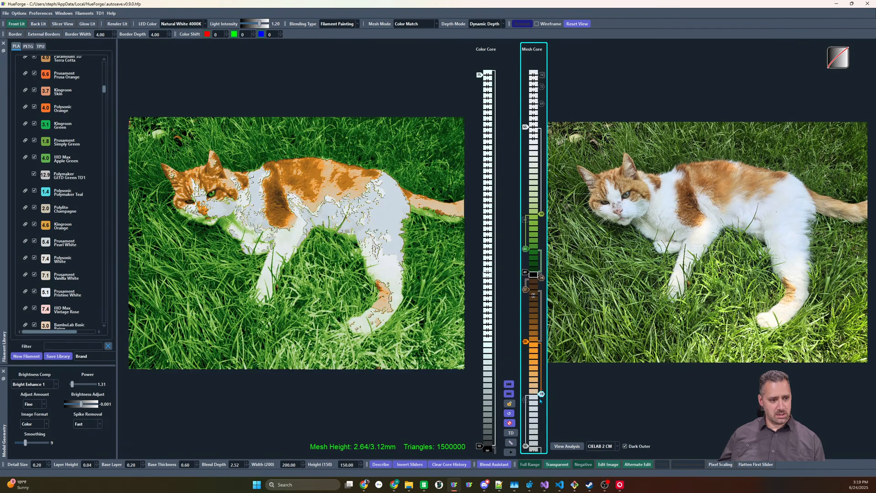
{"action": "left_click", "coordinate": [525, 127]}
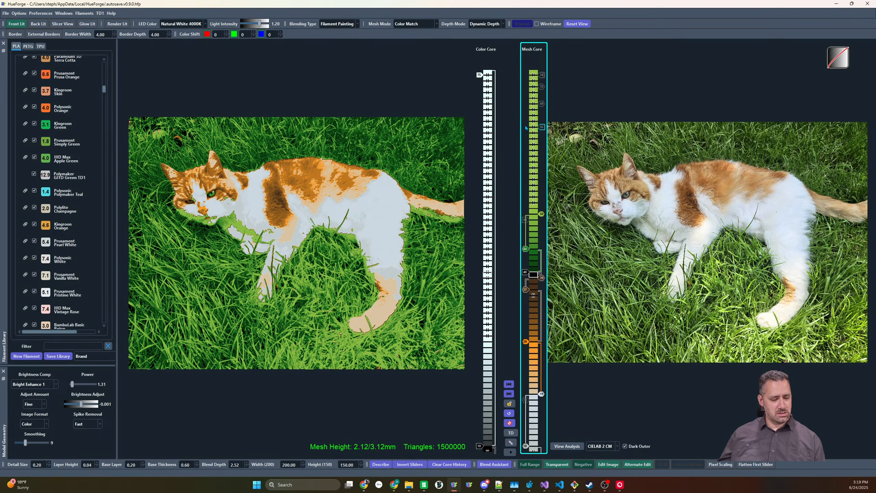
{"action": "mouse_move", "coordinate": [526, 127]}
{"action": "left_mouse_down"}
{"action": "mouse_move", "coordinate": [525, 216]}
{"action": "mouse_move", "coordinate": [529, 203]}
{"action": "mouse_move", "coordinate": [542, 214]}
{"action": "left_mouse_up"}
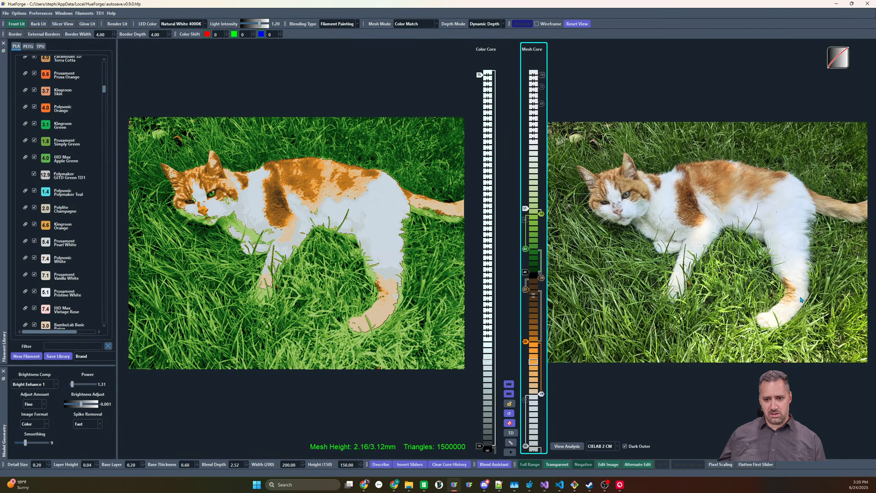
Add pale gray and olive-gray sliders at the base of the Mesh Core and shift the slider stack upward
{"action": "left_click", "coordinate": [535, 430]}
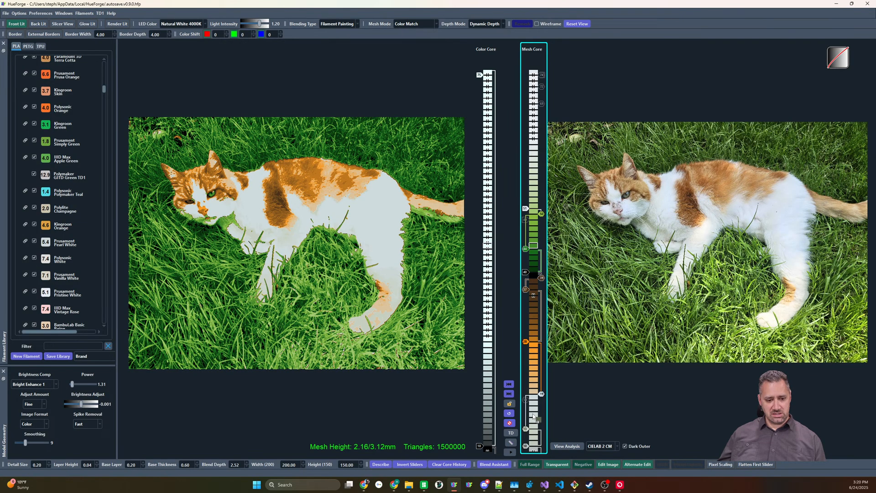
{"action": "left_click", "coordinate": [534, 416]}
{"action": "left_click_drag", "start_coordinate": [526, 417], "coordinate": [526, 452]}
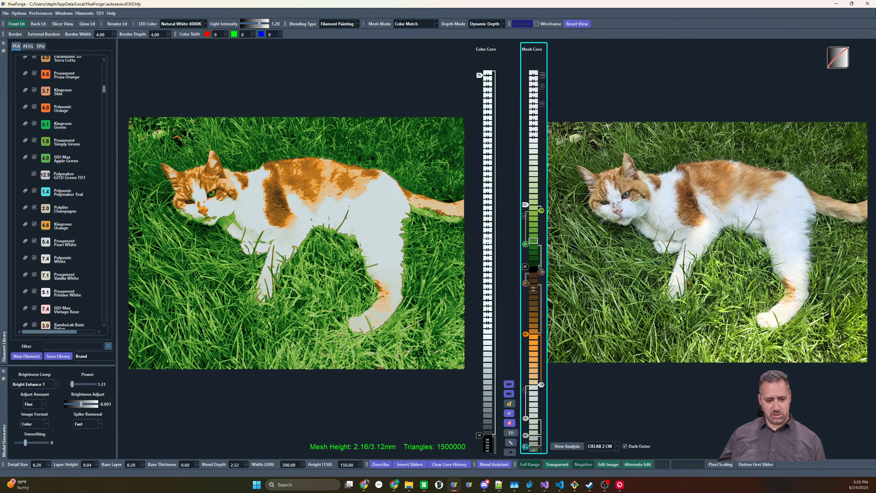
{"action": "key", "text": "shift+Up"}
{"action": "key", "text": "shift+Up"}
{"action": "key", "text": "shift+Up"}
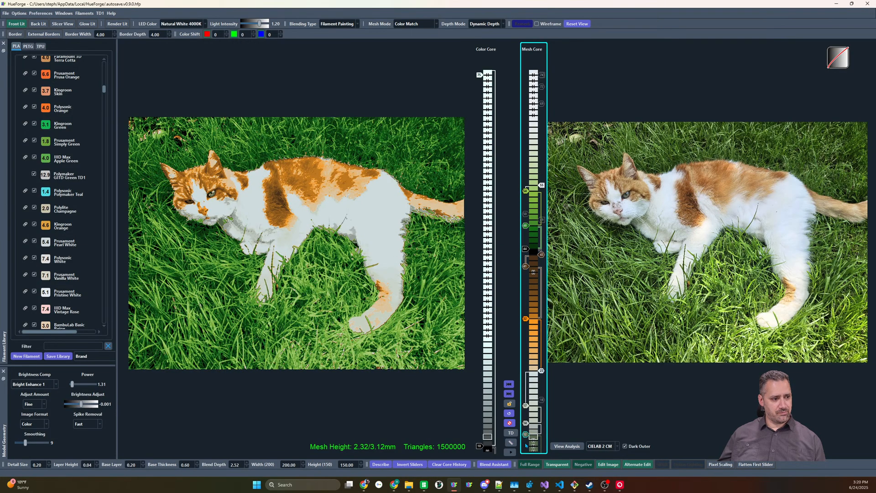
{"action": "key", "text": "shift+Down"}
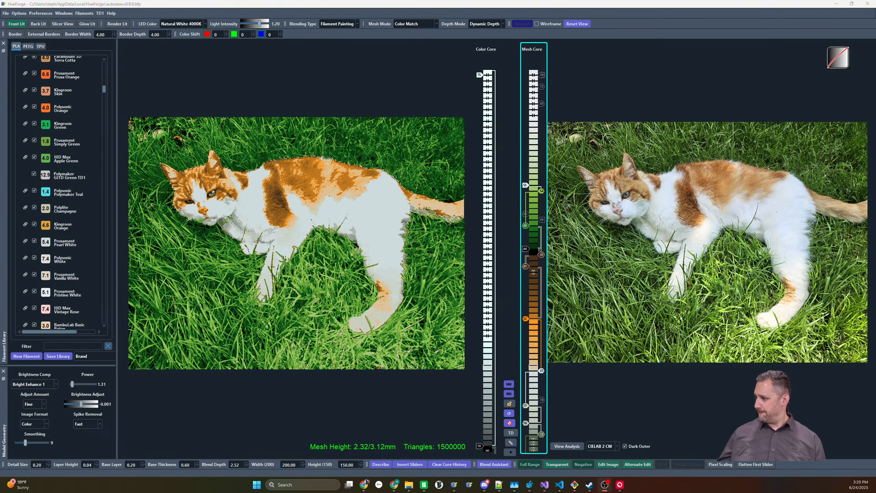
Delete the disabled slider beside the Mesh Core's green range, and lower and disable the dark brown slider beneath black
{"action": "left_click", "coordinate": [543, 220]}
{"action": "key", "text": "Delete"}
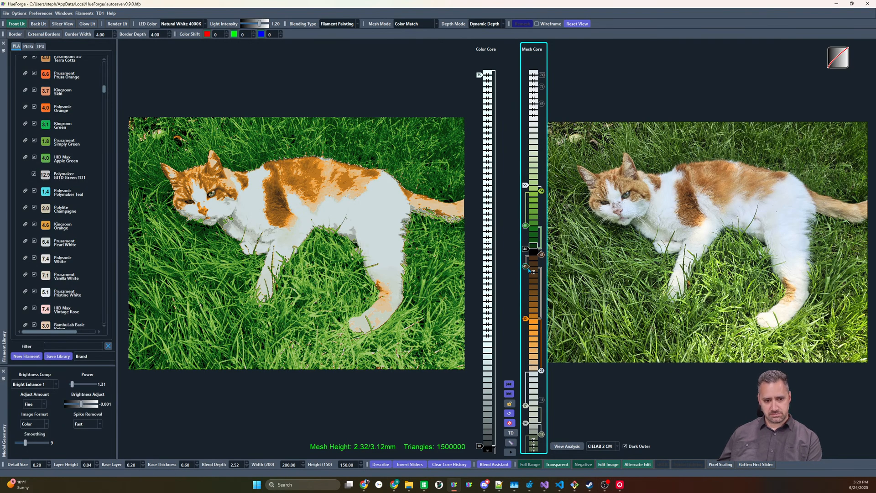
{"action": "left_click_drag", "start_coordinate": [528, 270], "coordinate": [528, 275]}
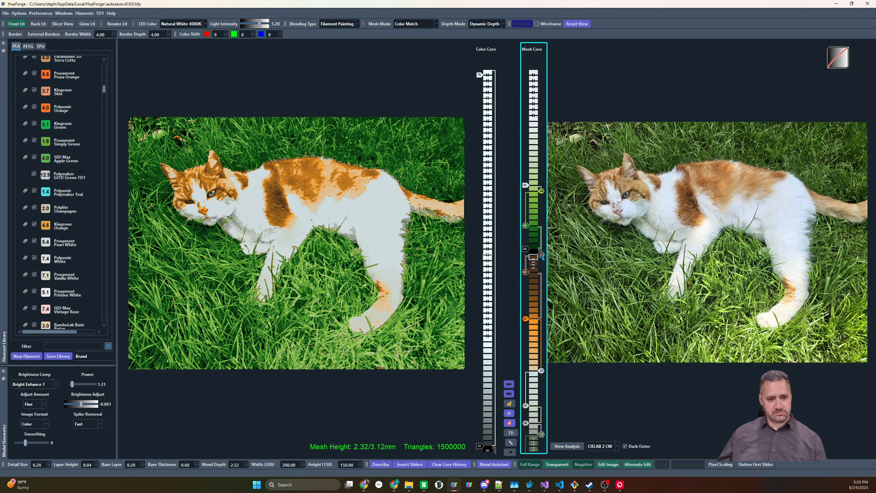
{"action": "right_click", "coordinate": [526, 272]}
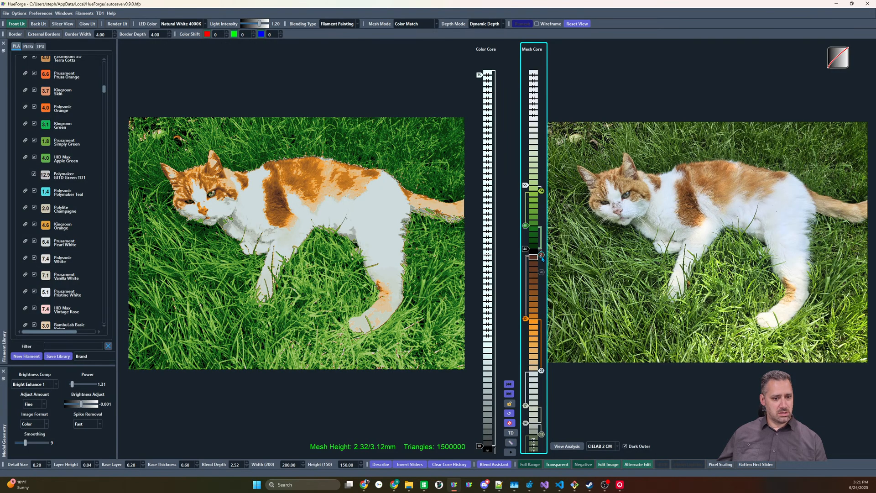
Lower the brown slider beneath black by one layer, and lower the orange slider while muting it to a tan-brown
{"action": "left_click_drag", "start_coordinate": [542, 258], "coordinate": [542, 260]}
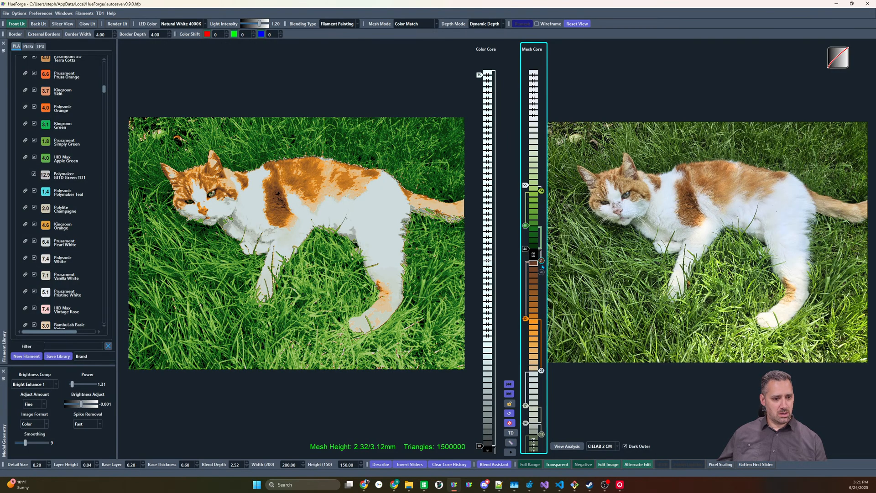
{"action": "left_click_drag", "start_coordinate": [520, 319], "coordinate": [524, 329]}
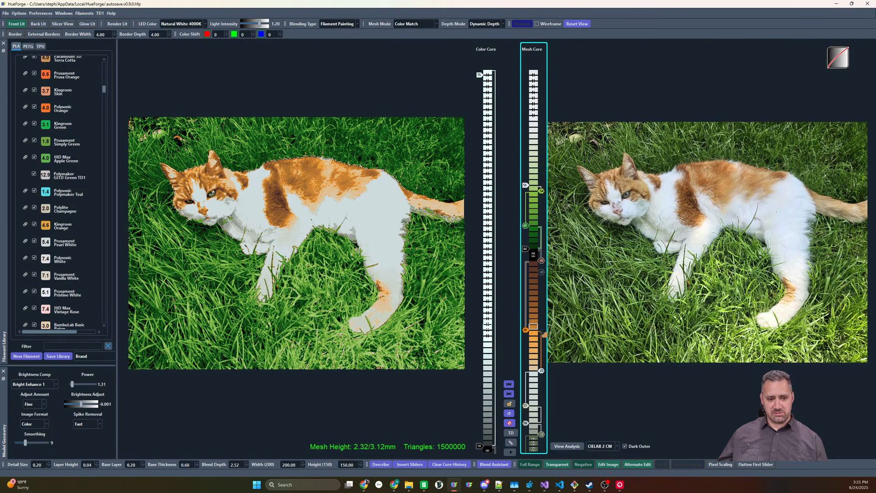
{"action": "left_click_drag", "start_coordinate": [526, 328], "coordinate": [526, 329]}
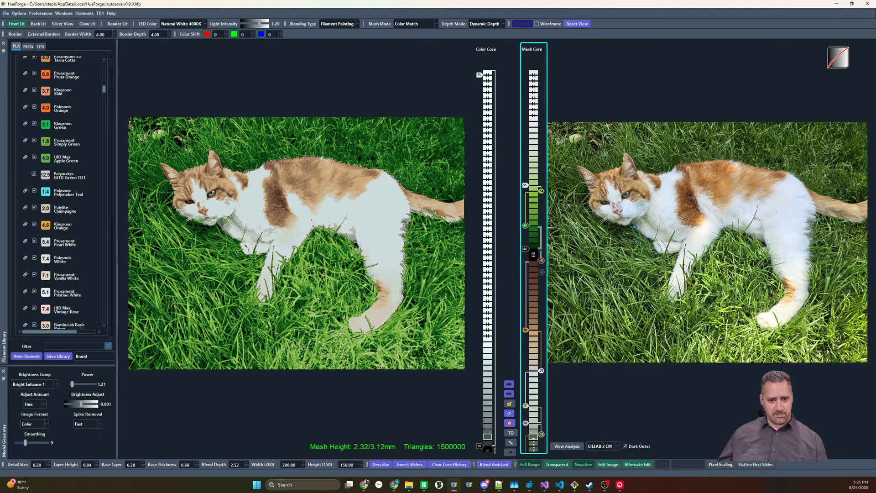
Add another gray slider near the base of the Mesh Core and lower the olive-gray slider beneath it
{"action": "mouse_move", "coordinate": [636, 226]}
{"action": "left_click", "coordinate": [534, 429]}
{"action": "left_click_drag", "start_coordinate": [541, 434], "coordinate": [541, 438]}
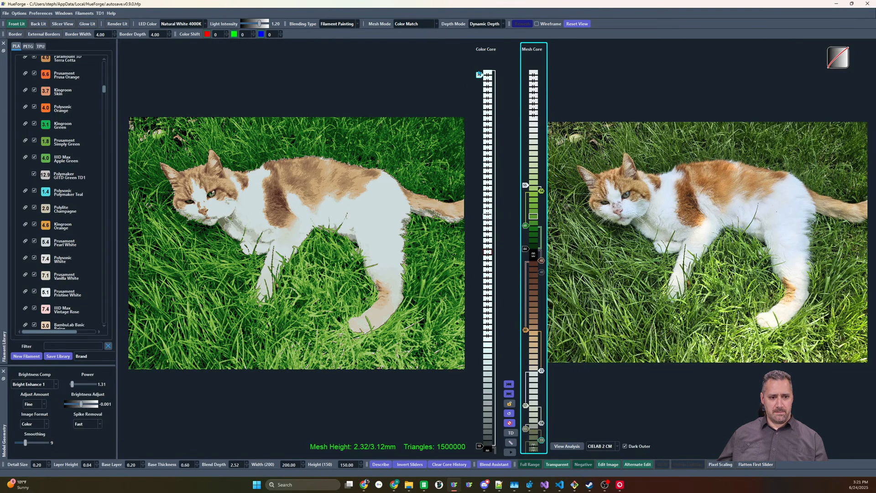
Raise the Mesh Core's white slider farther above yellow-green and bring the Color Core's top white slider to the same layer
{"action": "left_click_drag", "start_coordinate": [479, 76], "coordinate": [488, 190]}
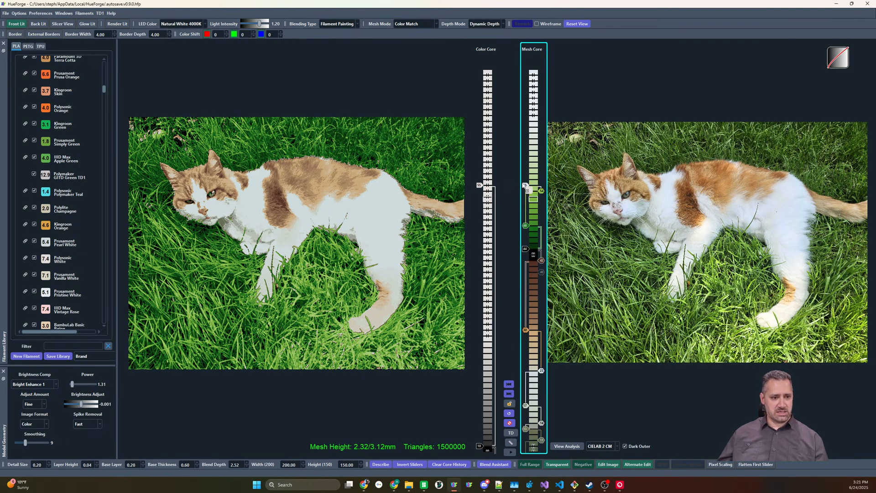
{"action": "left_click_drag", "start_coordinate": [525, 185], "coordinate": [524, 185]}
{"action": "scroll", "coordinate": [525, 185], "scroll_direction": "up", "scroll_amount": 1}
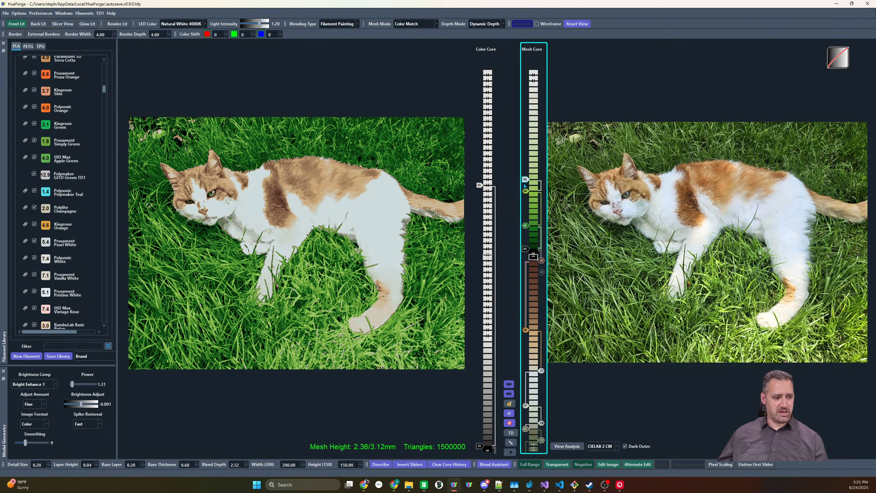
{"action": "scroll", "coordinate": [524, 184], "scroll_direction": "up", "scroll_amount": 3}
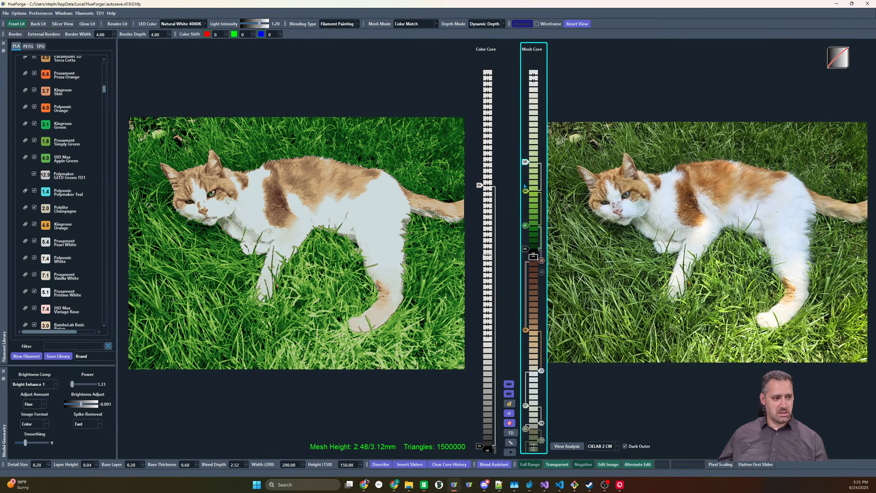
{"action": "scroll", "coordinate": [479, 184], "scroll_direction": "up", "scroll_amount": 4}
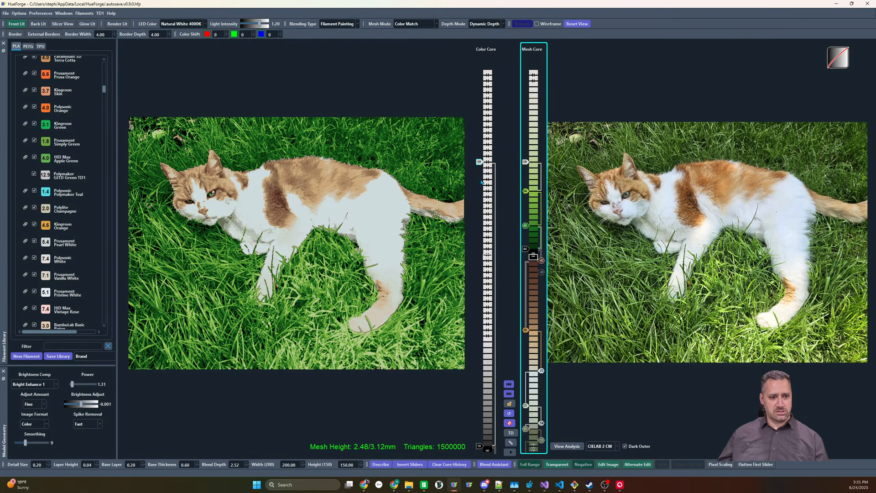
Copy the Mesh Core sliders to the Color Core and replace its dark green with the closely matching IIID Max Green Forest filament
{"action": "left_click", "coordinate": [510, 384]}
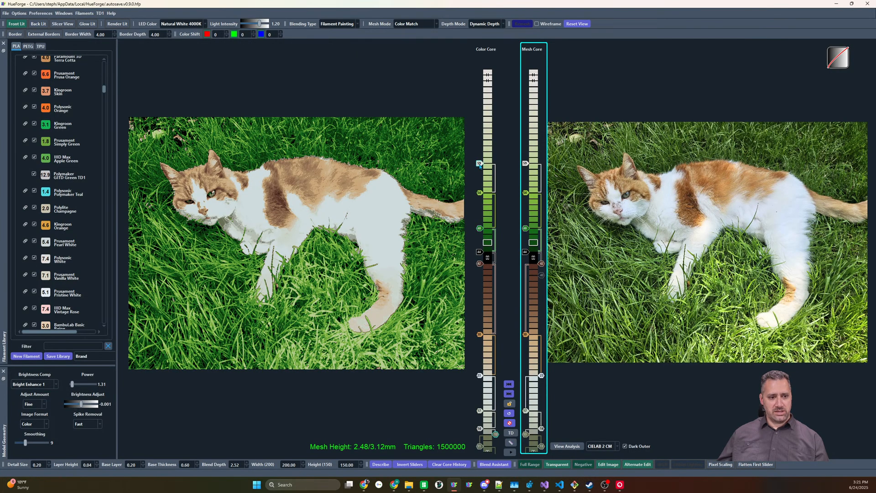
{"action": "right_click", "coordinate": [478, 226]}
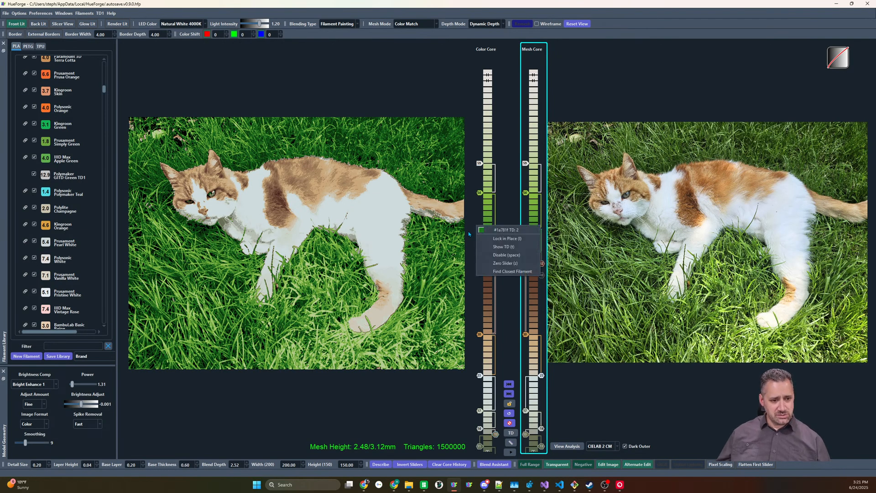
{"action": "left_click", "coordinate": [479, 214]}
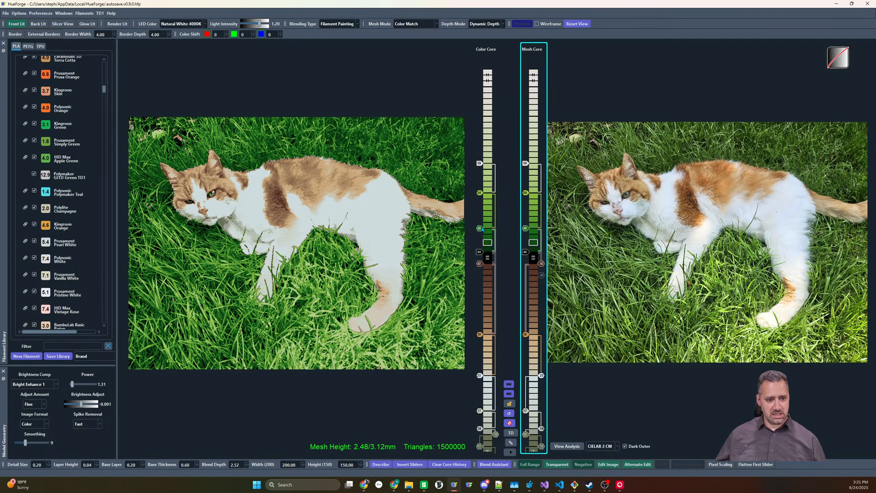
{"action": "right_click", "coordinate": [482, 228]}
{"action": "left_click", "coordinate": [502, 268]}
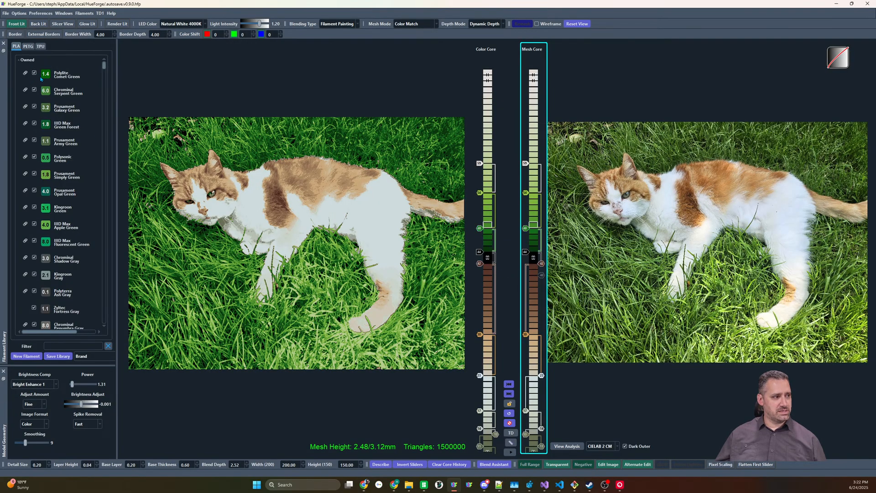
{"action": "left_click_drag", "start_coordinate": [45, 125], "coordinate": [480, 227]}
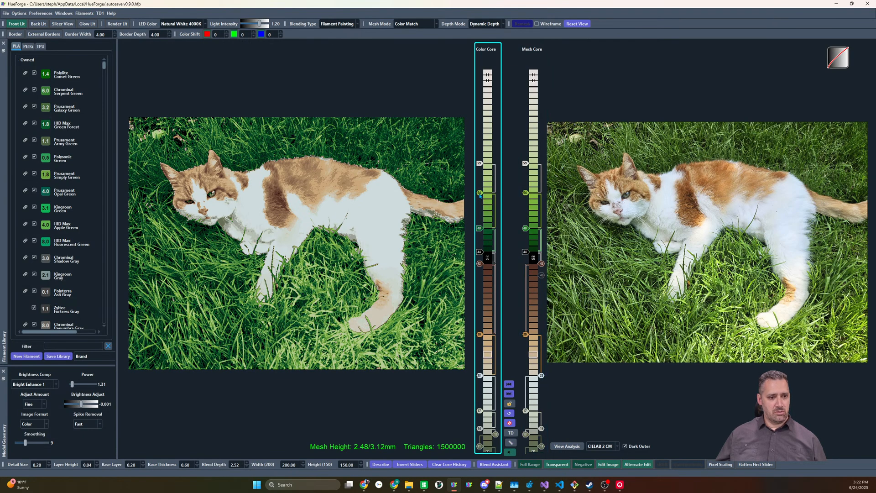
Find the closest filament for the Color Core's yellow-green slider and replace it with Prusament Simply Green
{"action": "right_click", "coordinate": [479, 193]}
{"action": "left_click", "coordinate": [503, 229]}
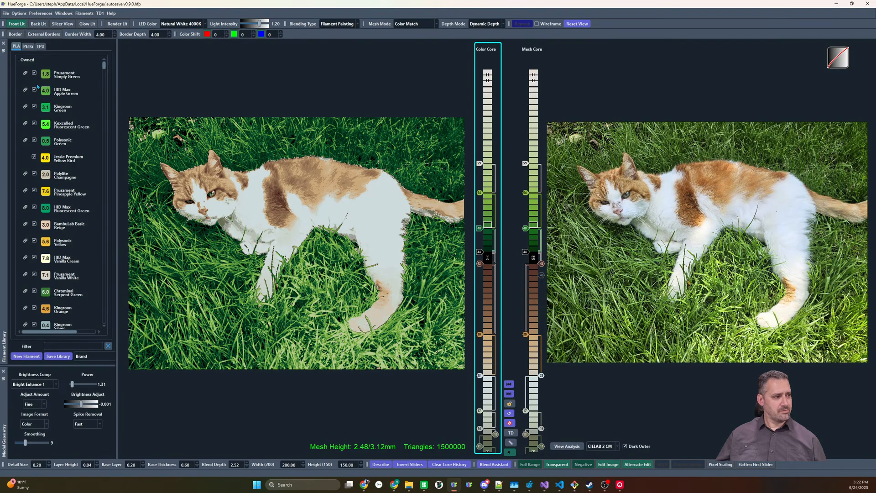
{"action": "mouse_move", "coordinate": [44, 76]}
{"action": "left_mouse_down"}
{"action": "mouse_move", "coordinate": [410, 160]}
{"action": "mouse_move", "coordinate": [481, 199]}
{"action": "left_mouse_up"}
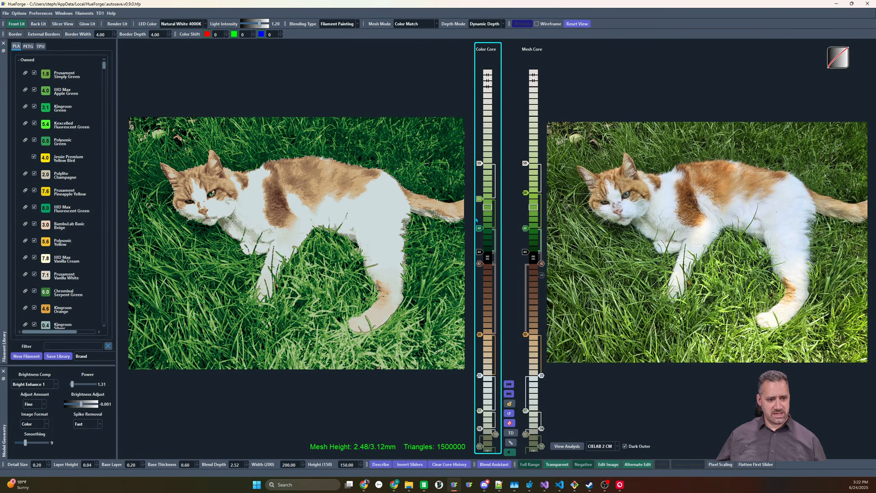
Disable the Simply Green slider in the Color Core and raise the Green Forest slider by one layer
{"action": "double_click", "coordinate": [478, 200]}
{"action": "left_click_drag", "start_coordinate": [482, 236], "coordinate": [482, 233]}
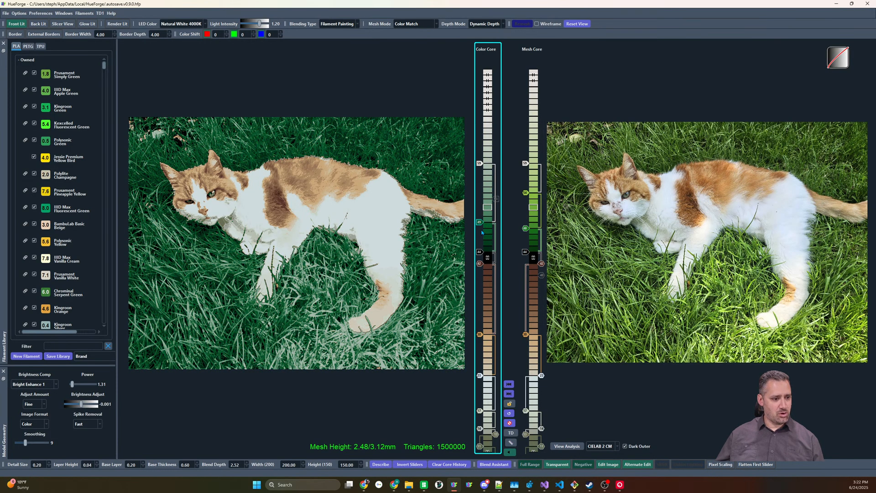
Re-enable the Color Core's Simply Green slider and replace its dark brown with the closely matching Chrominal Chestnut filament
{"action": "double_click", "coordinate": [496, 199]}
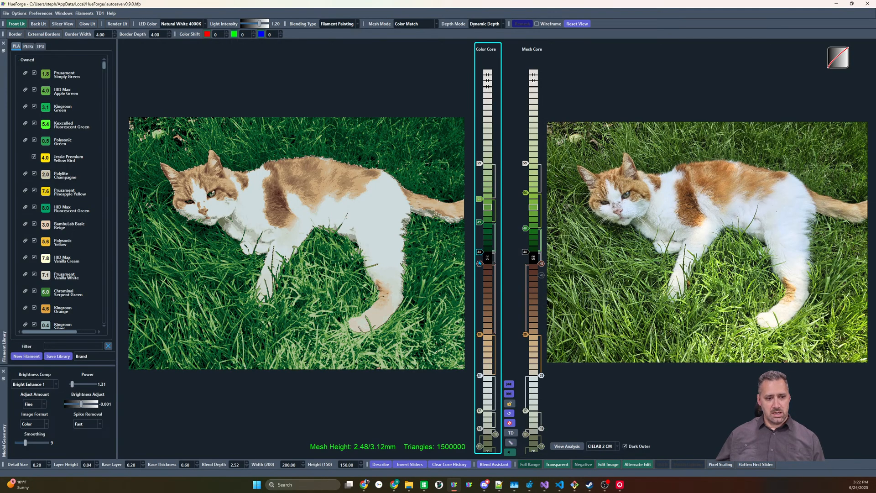
{"action": "right_click", "coordinate": [479, 266]}
{"action": "left_click", "coordinate": [492, 306]}
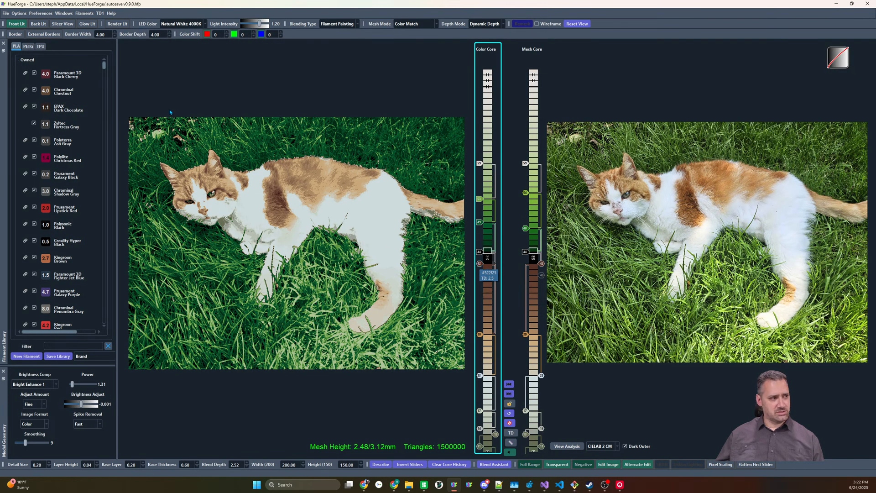
{"action": "mouse_move", "coordinate": [44, 92]}
{"action": "left_mouse_down"}
{"action": "mouse_move", "coordinate": [515, 310]}
{"action": "mouse_move", "coordinate": [483, 265]}
{"action": "left_mouse_up"}
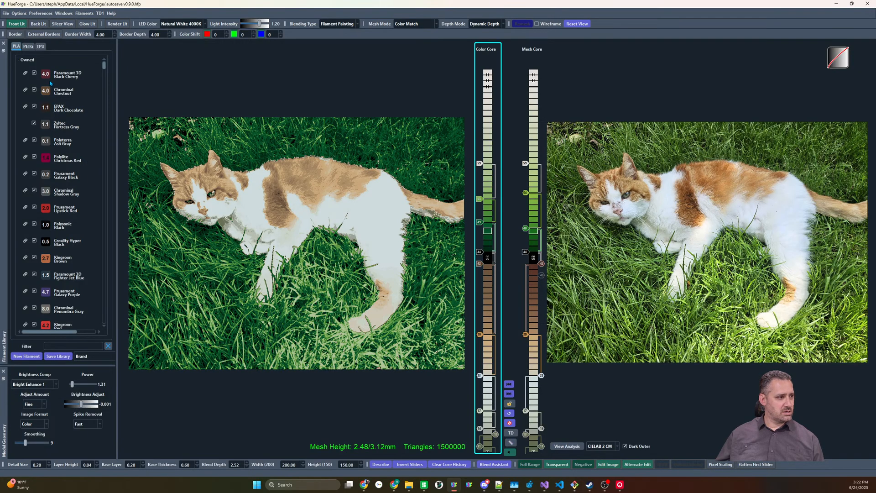
Try Kingroon Brown on the Color Core's brown slider, and replace it with the unowned IIID Max Brown filament
{"action": "scroll", "coordinate": [68, 238], "scroll_direction": "down", "scroll_amount": 1}
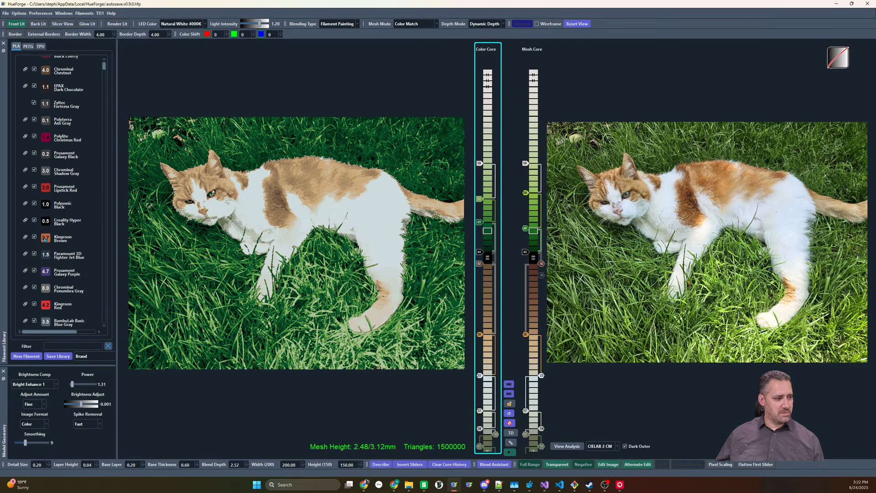
{"action": "left_click_drag", "start_coordinate": [44, 239], "coordinate": [480, 267]}
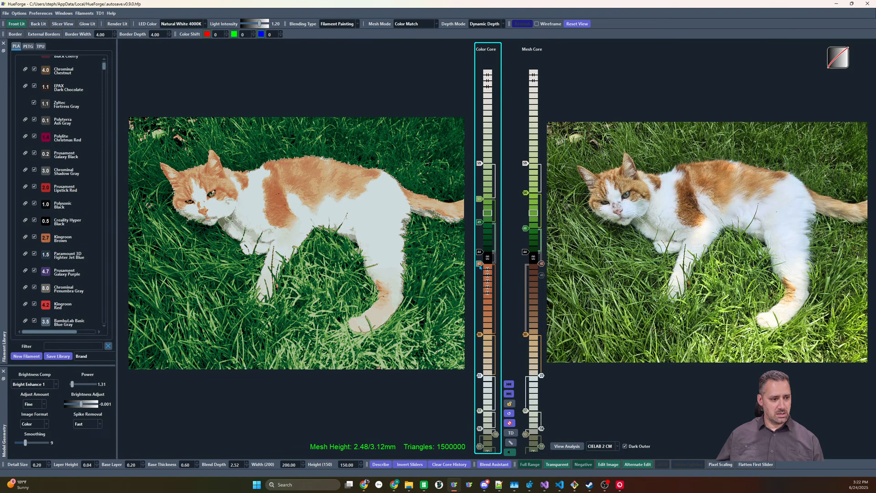
{"action": "scroll", "coordinate": [72, 200], "scroll_direction": "down", "scroll_amount": 5}
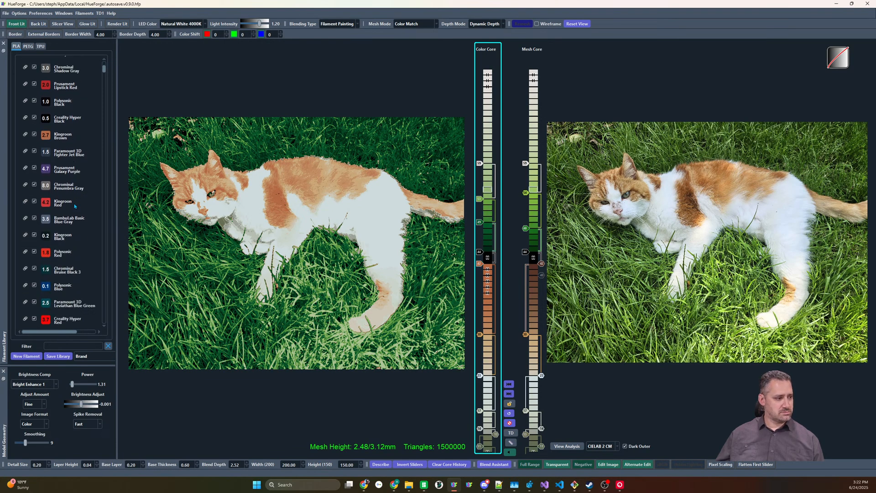
{"action": "scroll", "coordinate": [67, 162], "scroll_direction": "down", "scroll_amount": 10}
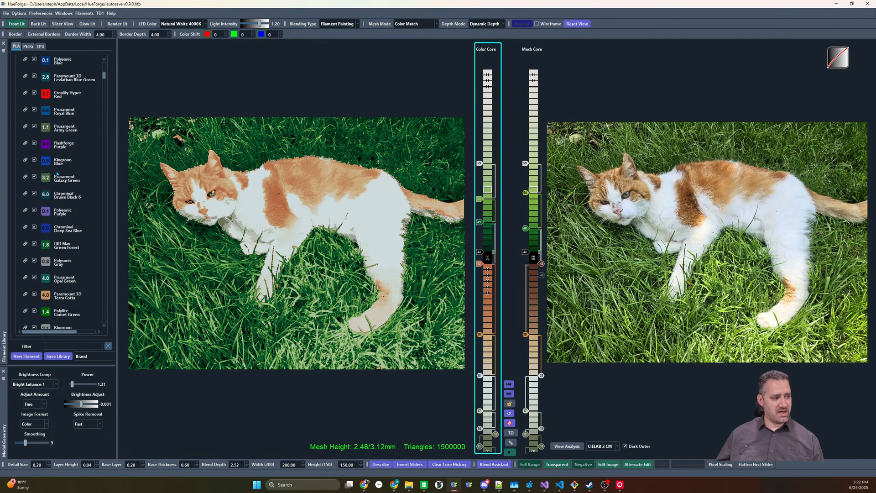
{"action": "scroll", "coordinate": [58, 173], "scroll_direction": "down", "scroll_amount": 6}
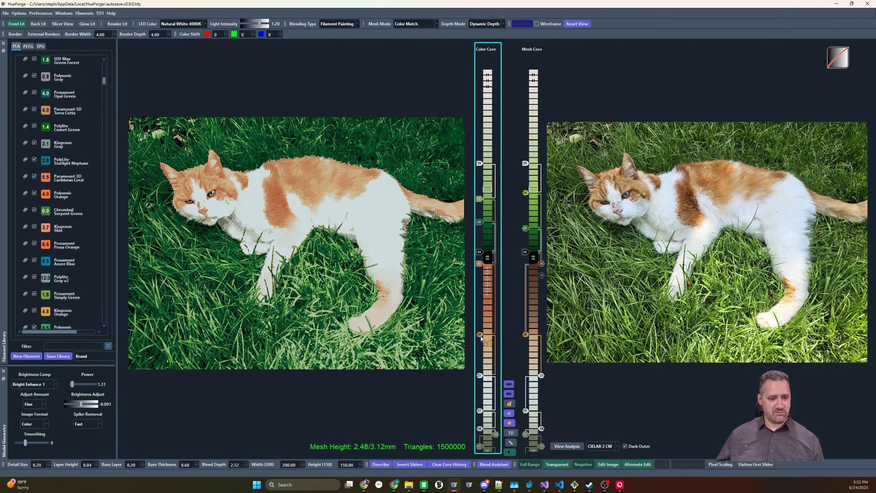
{"action": "scroll", "coordinate": [75, 252], "scroll_direction": "down", "scroll_amount": 15}
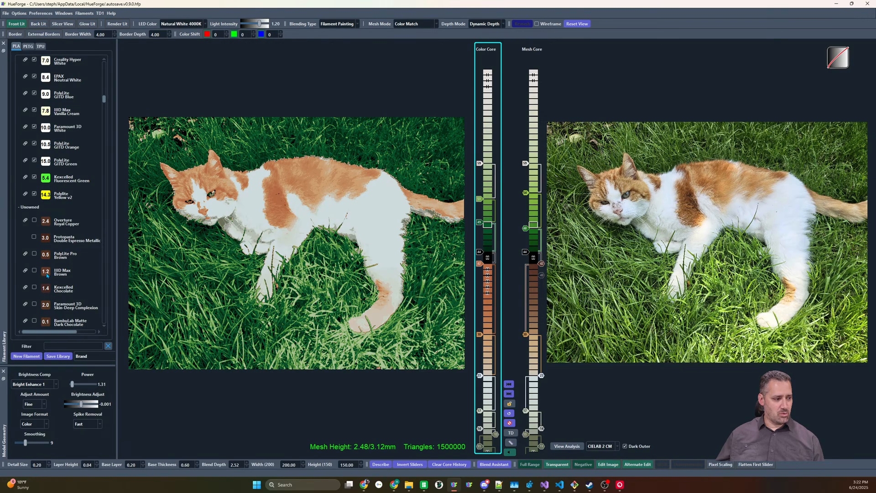
{"action": "left_click_drag", "start_coordinate": [58, 278], "coordinate": [480, 268]}
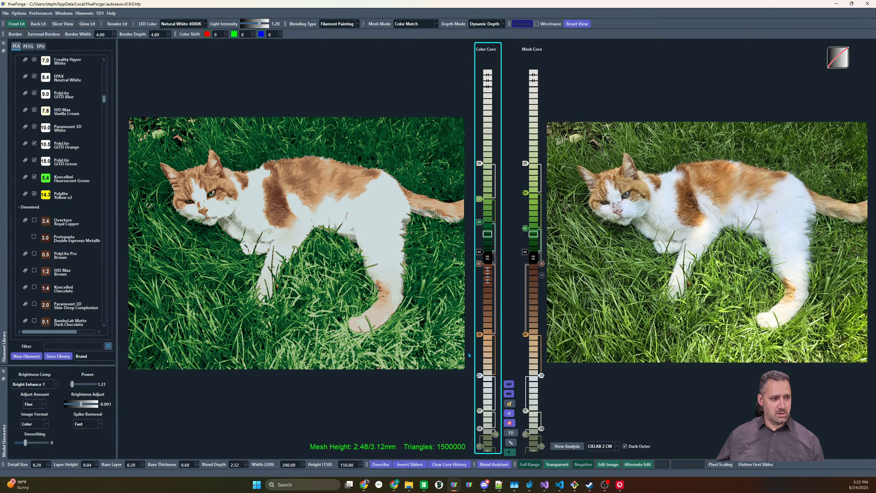
Put an owned white filament on the Color Core's white slider beneath the tan one and disable the sliders below it
{"action": "scroll", "coordinate": [481, 337], "scroll_direction": "up", "scroll_amount": 2}
{"action": "scroll", "coordinate": [482, 337], "scroll_direction": "down", "scroll_amount": 1}
{"action": "scroll", "coordinate": [482, 337], "scroll_direction": "down", "scroll_amount": 1}
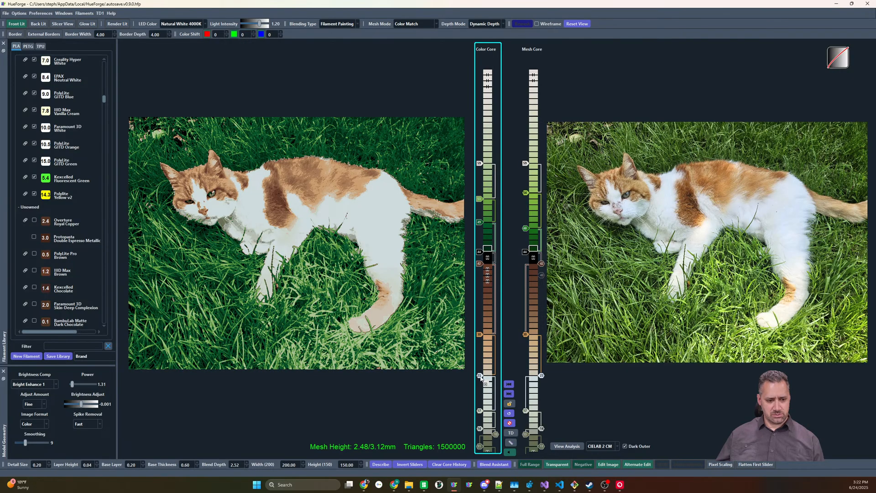
{"action": "left_click_drag", "start_coordinate": [480, 377], "coordinate": [481, 377]}
{"action": "right_click", "coordinate": [480, 412]}
{"action": "right_click", "coordinate": [480, 429]}
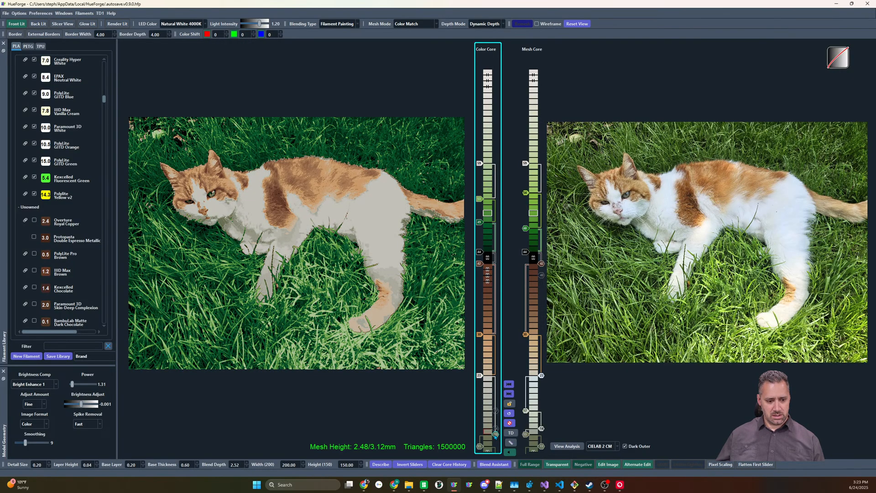
{"action": "right_click", "coordinate": [495, 435]}
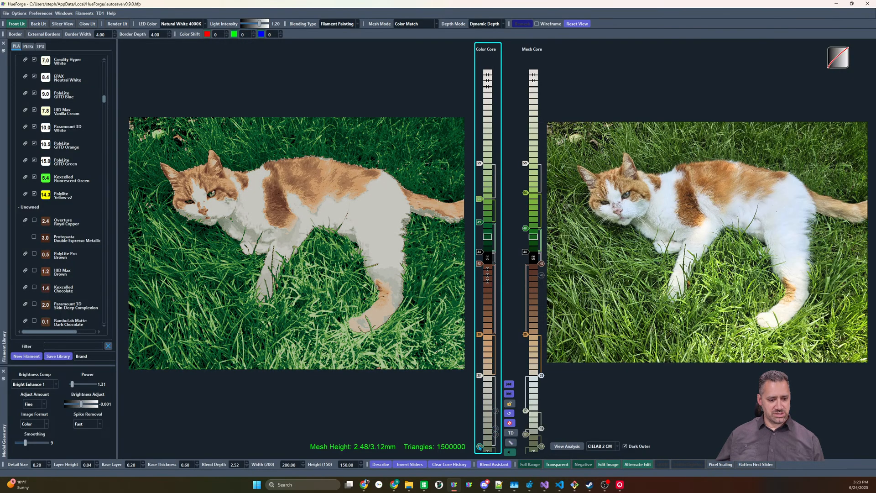
{"action": "right_click", "coordinate": [482, 447]}
Add a gray filament slider just above the Color Core's black base and swap it for a blue-gray filament
{"action": "scroll", "coordinate": [482, 448], "scroll_direction": "down", "scroll_amount": 6}
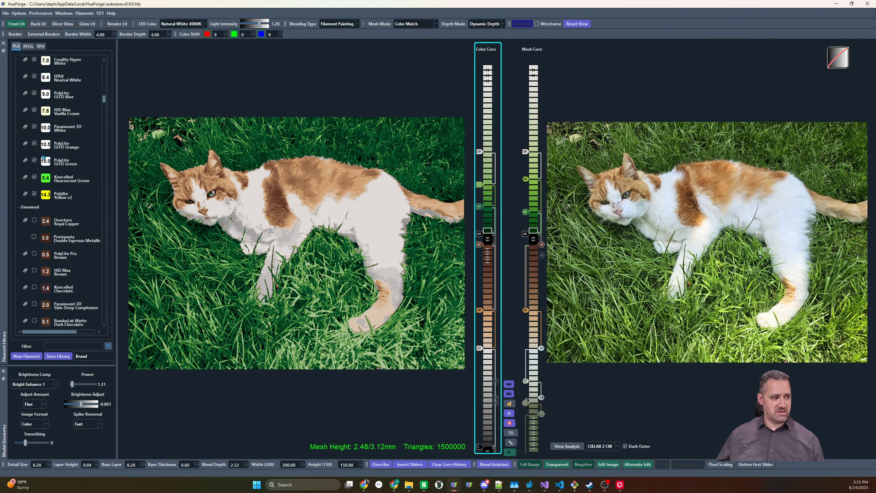
{"action": "scroll", "coordinate": [49, 167], "scroll_direction": "up", "scroll_amount": 5}
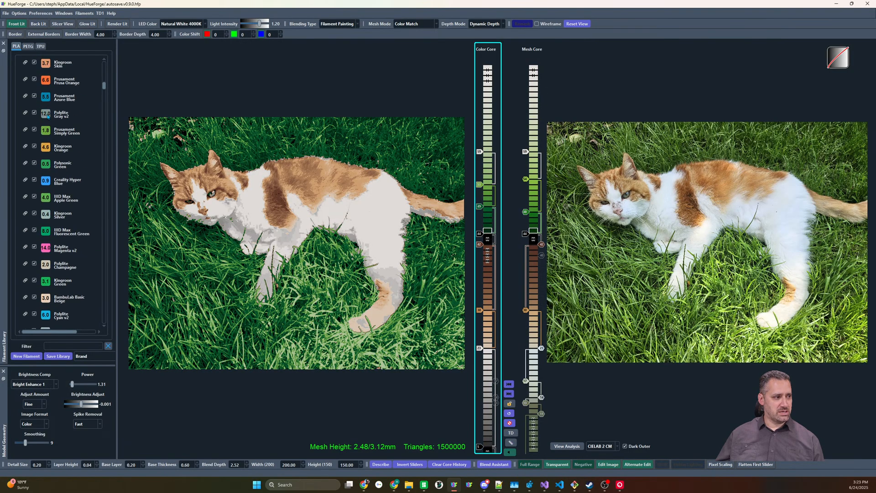
{"action": "scroll", "coordinate": [48, 117], "scroll_direction": "up", "scroll_amount": 10}
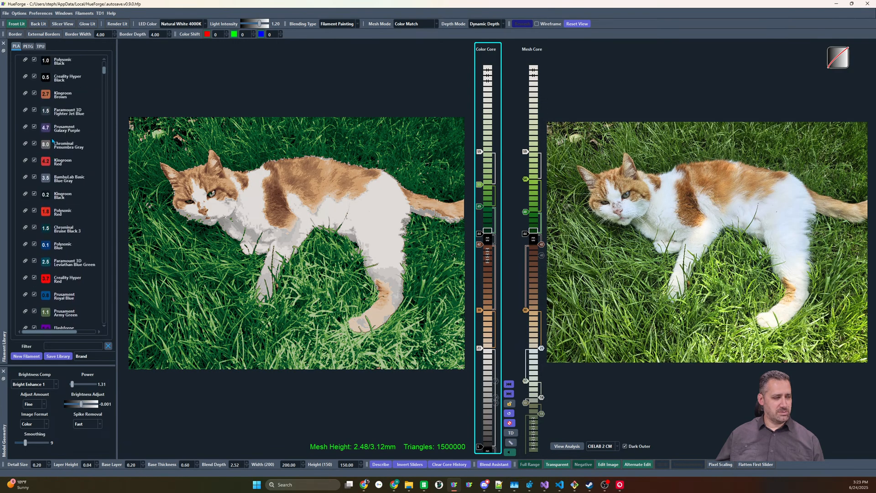
{"action": "scroll", "coordinate": [52, 141], "scroll_direction": "up", "scroll_amount": 2}
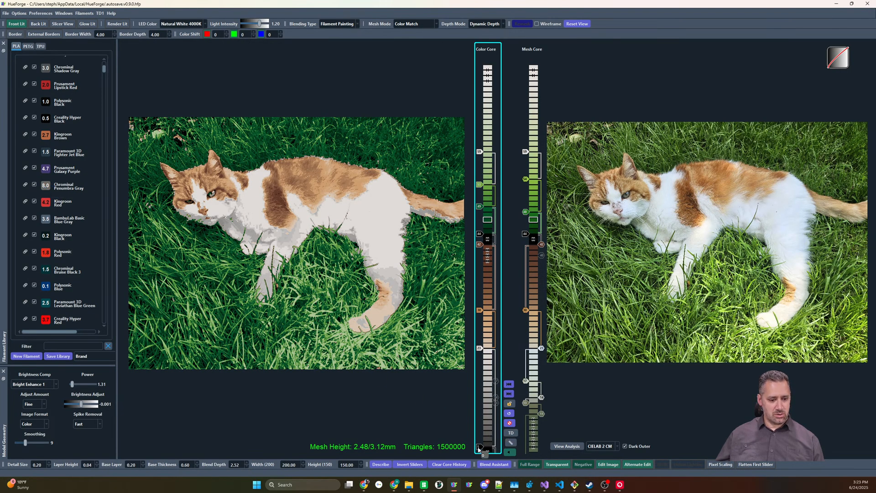
{"action": "left_click_drag", "start_coordinate": [483, 448], "coordinate": [483, 447]}
{"action": "scroll", "coordinate": [482, 448], "scroll_direction": "up", "scroll_amount": 8}
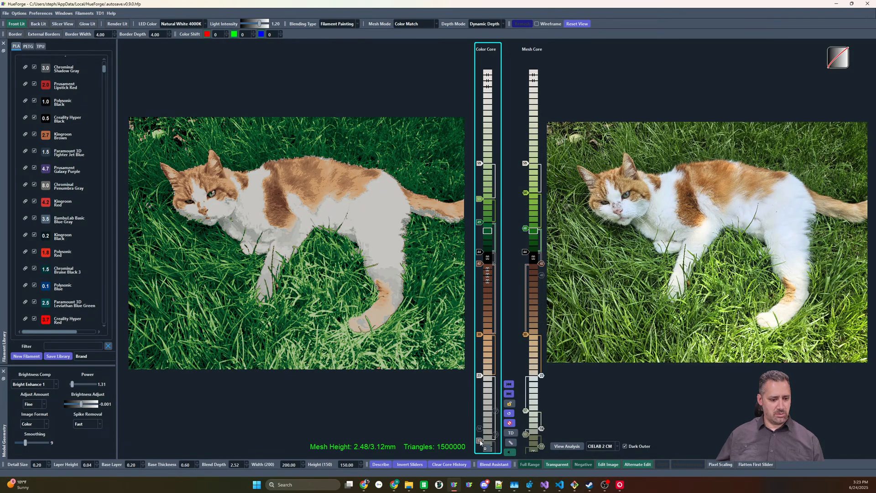
{"action": "left_click_drag", "start_coordinate": [480, 441], "coordinate": [481, 441]}
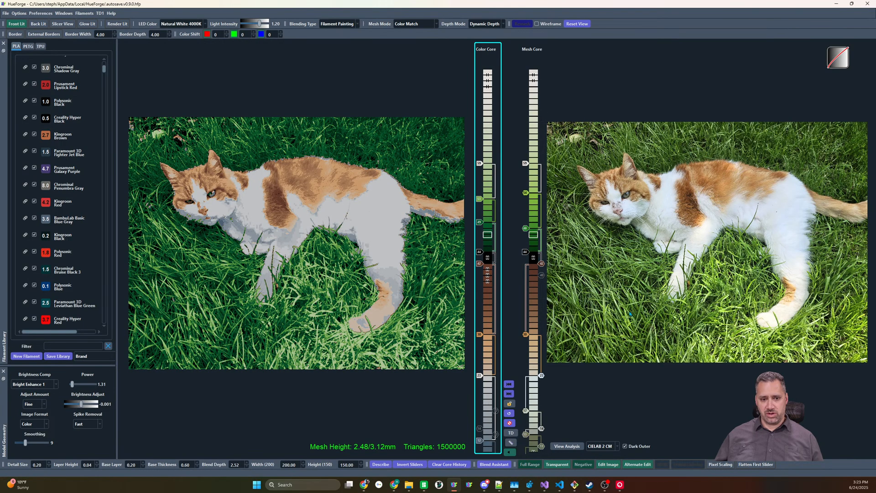
Find the filaments closest to the cat's dark brown patch and put EPAX Dark Chocolate on the Color Core's brown slider
{"action": "mouse_move", "coordinate": [624, 323]}
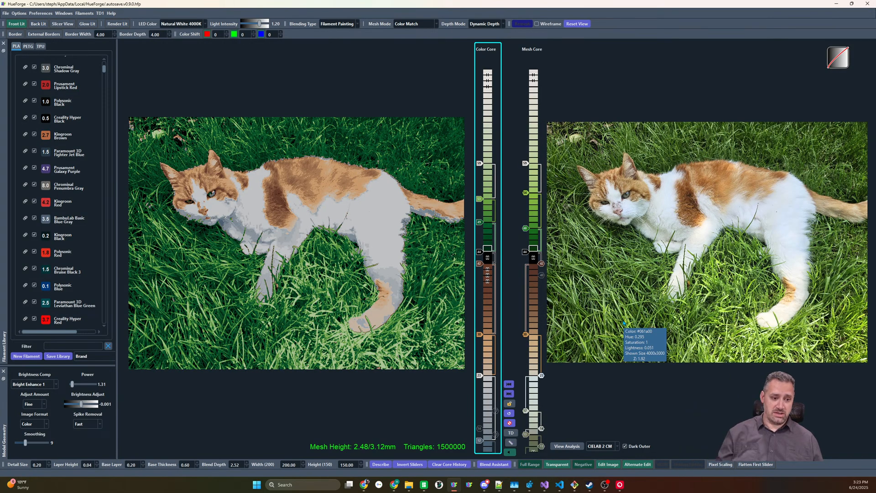
{"action": "right_click", "coordinate": [693, 204]}
{"action": "left_click", "coordinate": [699, 212]}
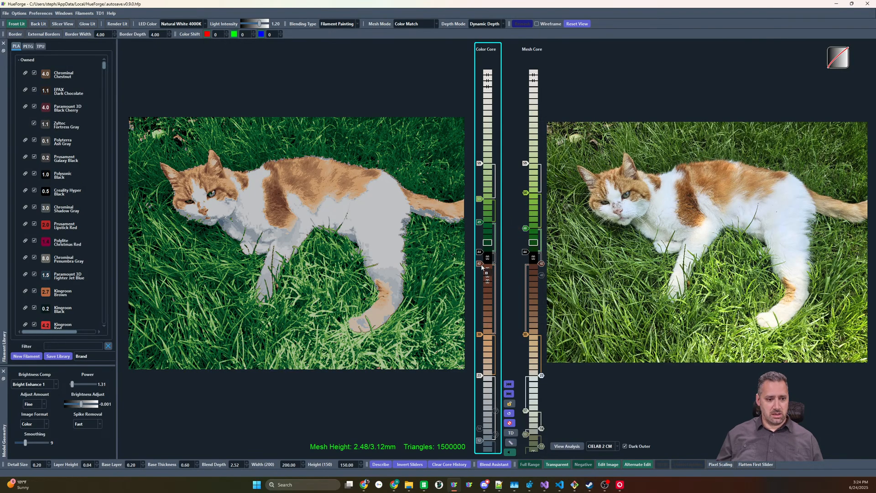
{"action": "left_click_drag", "start_coordinate": [482, 265], "coordinate": [479, 335]}
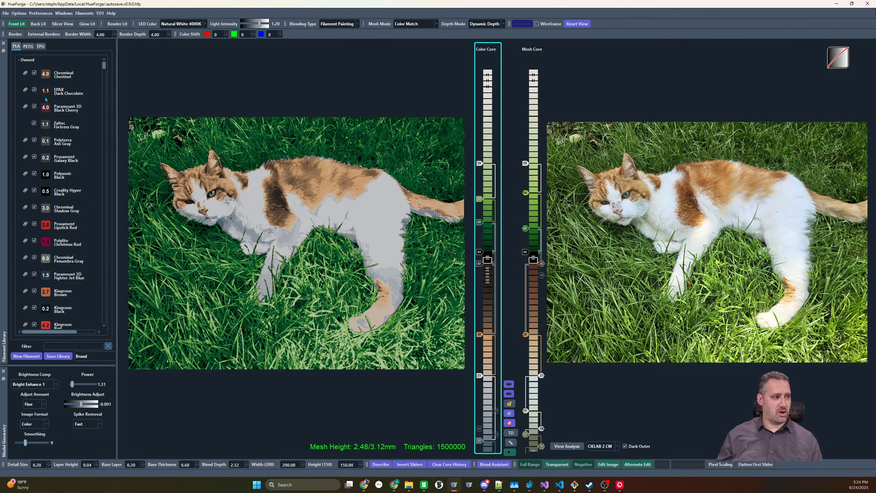
Add a Kingroon Brown slider between the Color Core's dark brown and tan sliders and swap it for an orange filament
{"action": "scroll", "coordinate": [43, 94], "scroll_direction": "down", "scroll_amount": 3}
{"action": "left_click_drag", "start_coordinate": [52, 212], "coordinate": [489, 290]}
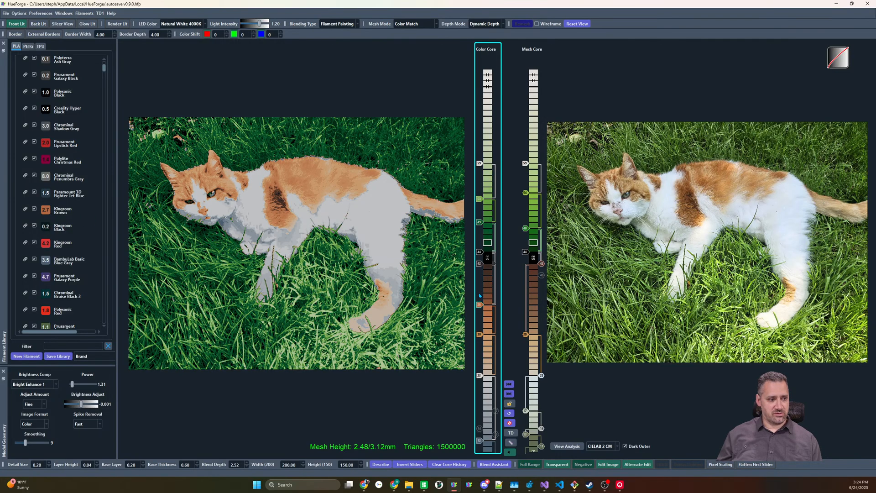
{"action": "scroll", "coordinate": [88, 226], "scroll_direction": "down", "scroll_amount": 3}
{"action": "scroll", "coordinate": [88, 227], "scroll_direction": "down", "scroll_amount": 6}
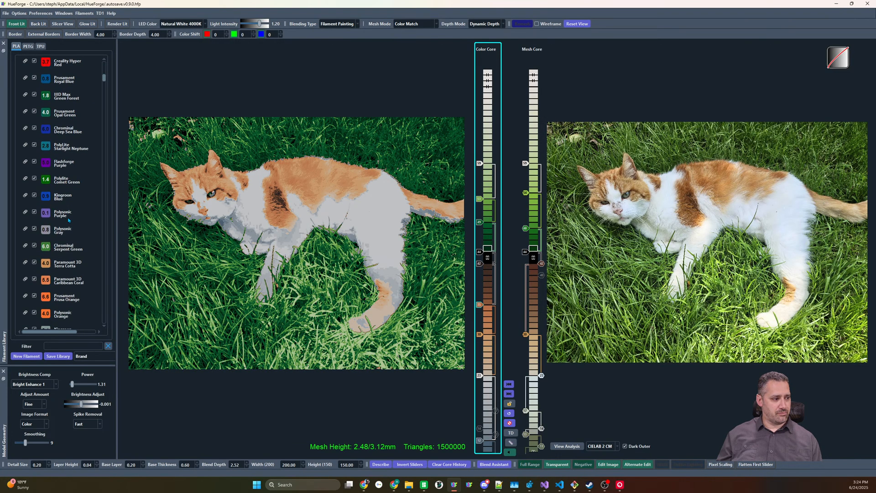
{"action": "left_click_drag", "start_coordinate": [224, 295], "coordinate": [481, 308]}
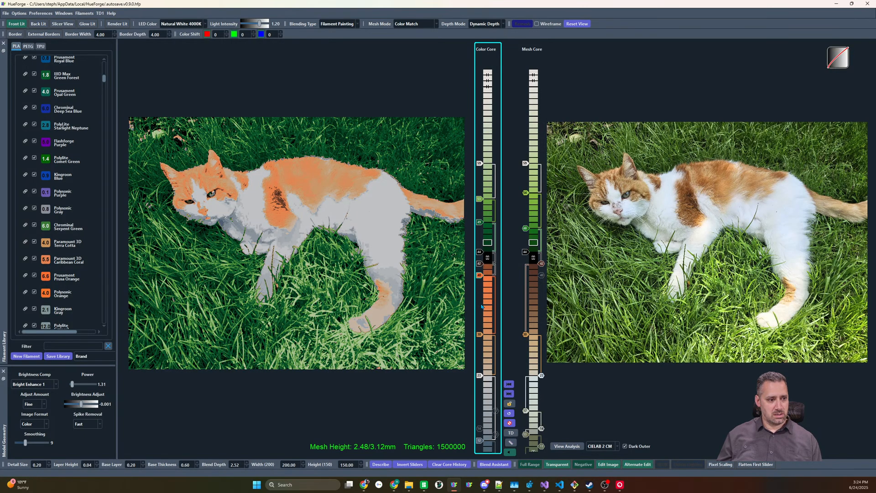
Disable the Color Core's tan slider and put the orange slider on its layer with a different orange filament
{"action": "mouse_move", "coordinate": [479, 302]}
{"action": "left_mouse_down"}
{"action": "mouse_move", "coordinate": [480, 365]}
{"action": "mouse_move", "coordinate": [480, 306]}
{"action": "left_mouse_up"}
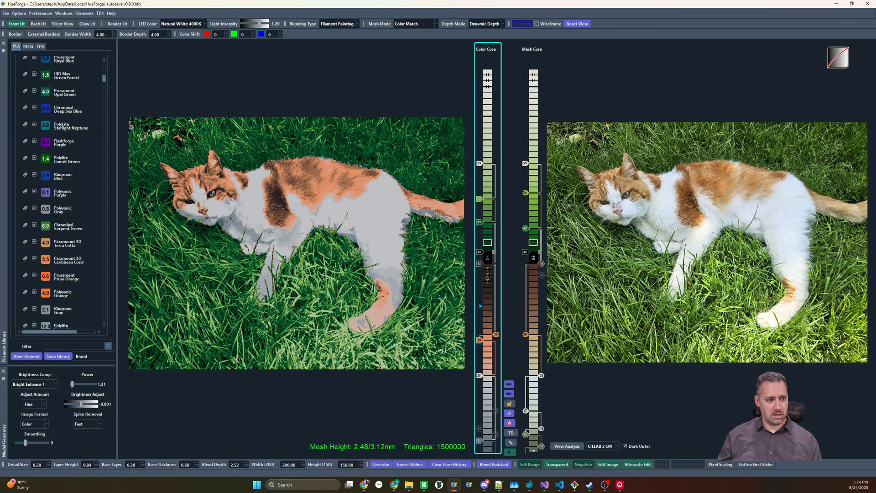
{"action": "right_click", "coordinate": [493, 337]}
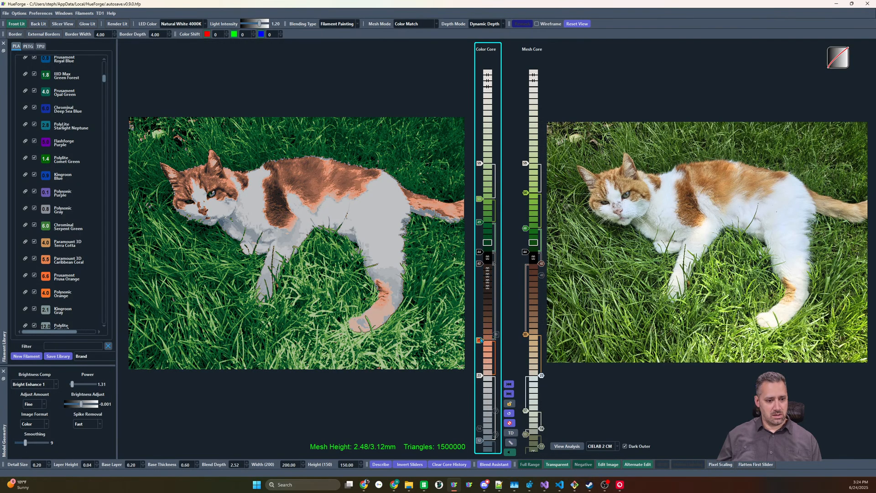
{"action": "mouse_move", "coordinate": [481, 340]}
{"action": "left_mouse_down"}
{"action": "mouse_move", "coordinate": [480, 329]}
{"action": "mouse_move", "coordinate": [480, 340]}
{"action": "left_mouse_up"}
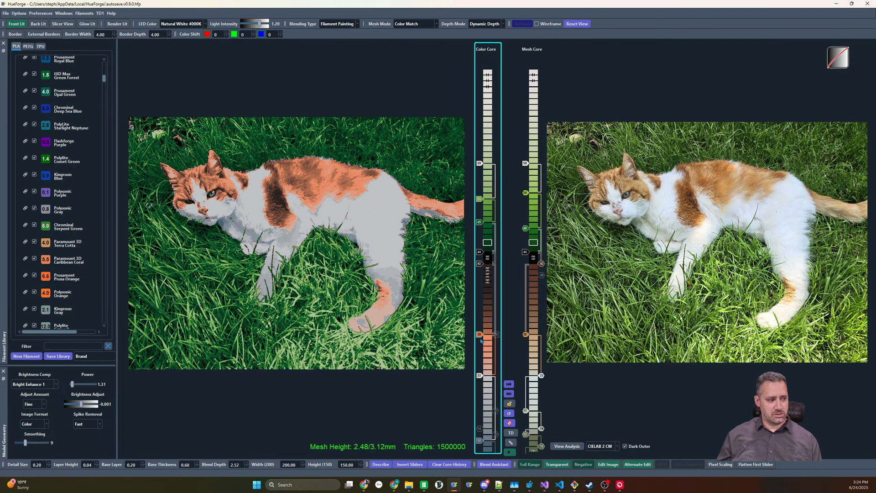
{"action": "left_click_drag", "start_coordinate": [426, 358], "coordinate": [482, 336]}
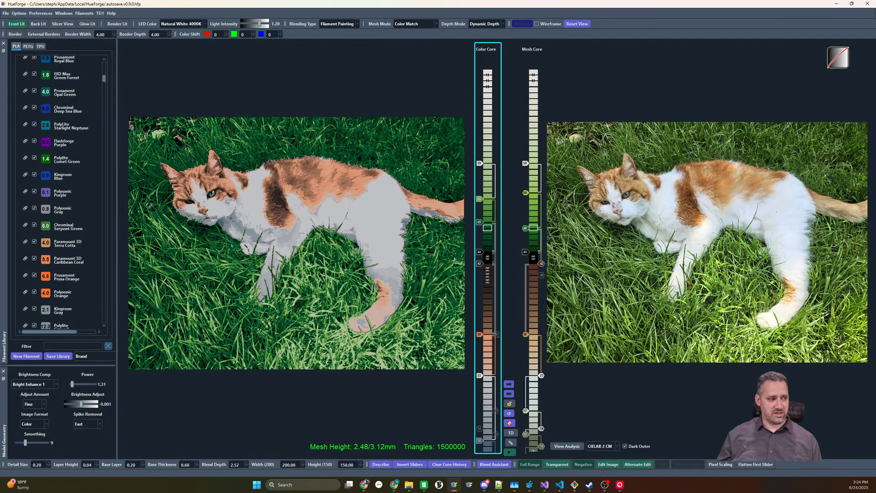
Filter the library for "bambu basic brown", put BambuLab Basic Brown on the dark brown slider and remove the orange slider beneath it
{"action": "scroll", "coordinate": [66, 267], "scroll_direction": "down", "scroll_amount": 5}
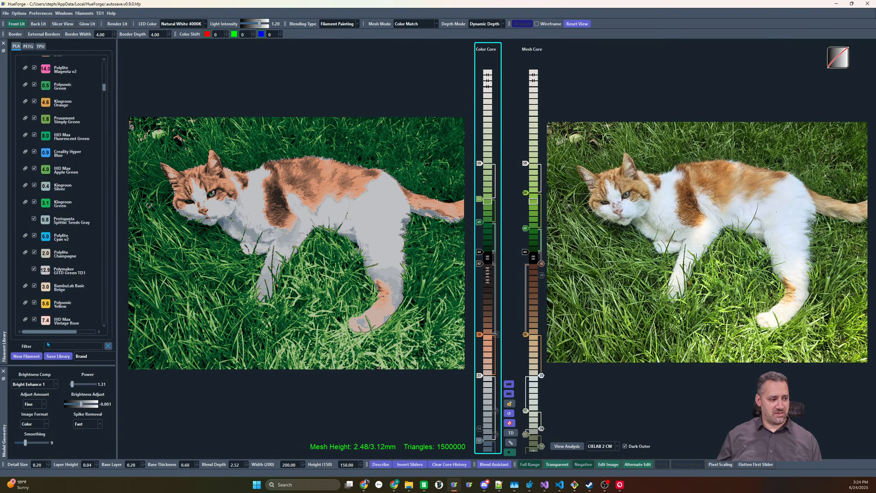
{"action": "type", "text": "bambu"}
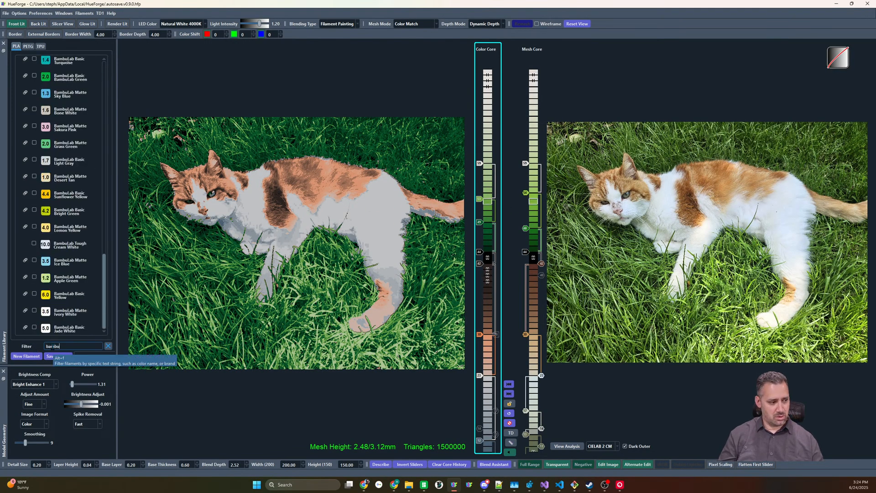
{"action": "type", "text": " basic"}
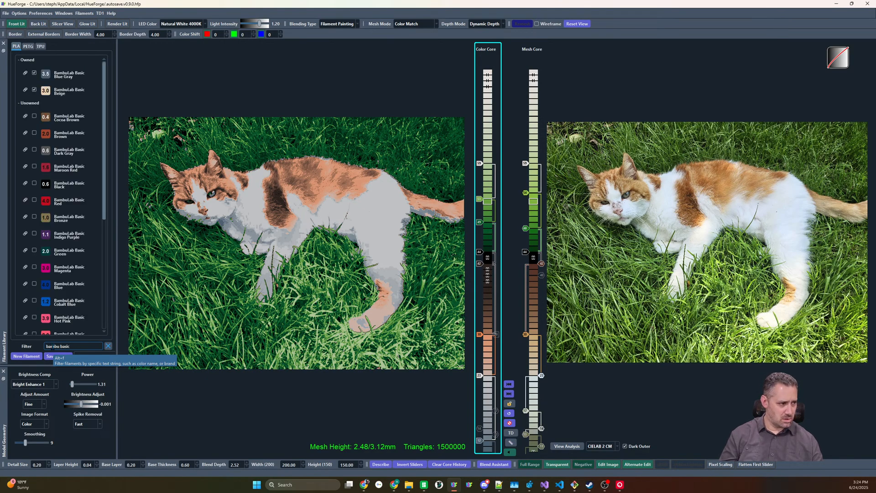
{"action": "type", "text": " bbrown"}
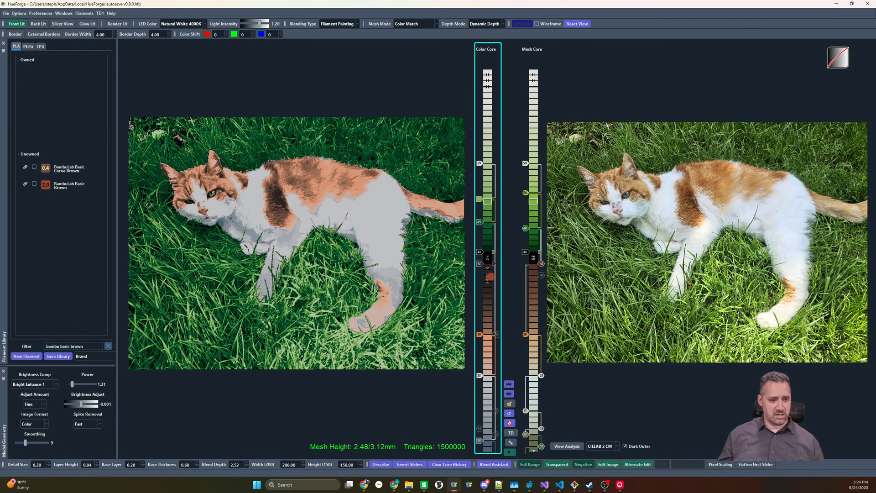
{"action": "left_click_drag", "start_coordinate": [486, 272], "coordinate": [480, 265]}
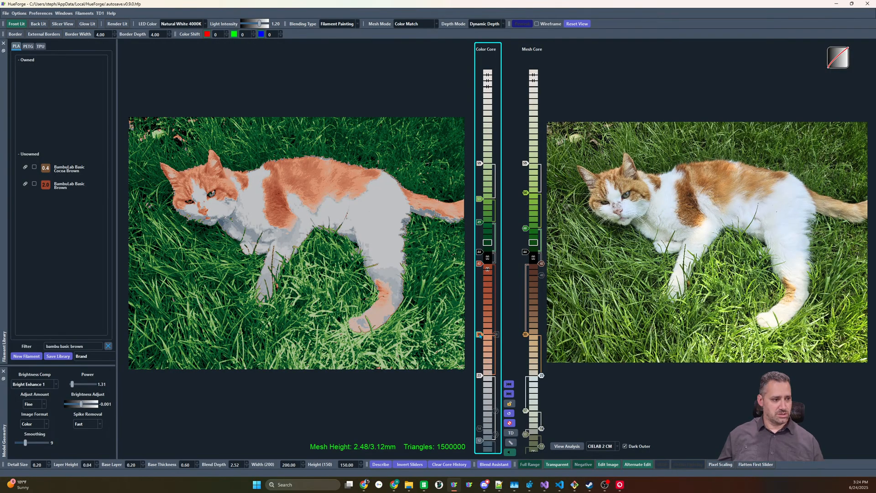
{"action": "left_click_drag", "start_coordinate": [479, 334], "coordinate": [486, 374]}
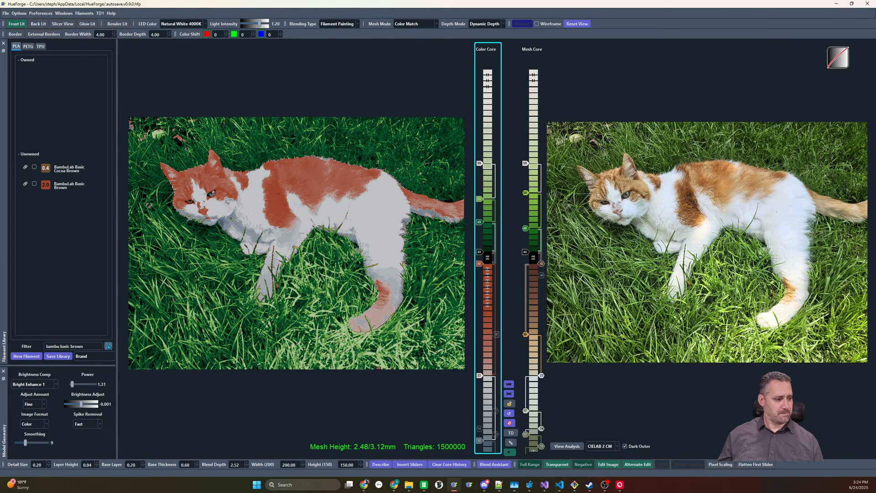
Clear the filament filter and add a Kingroon Brown slider on the Color Core between the brown and white sliders
{"action": "left_click", "coordinate": [108, 346]}
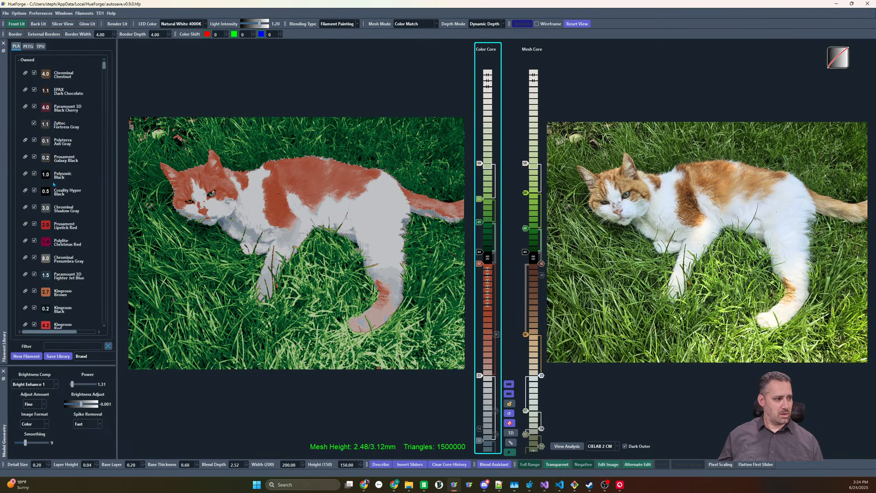
{"action": "left_click_drag", "start_coordinate": [388, 251], "coordinate": [488, 330]}
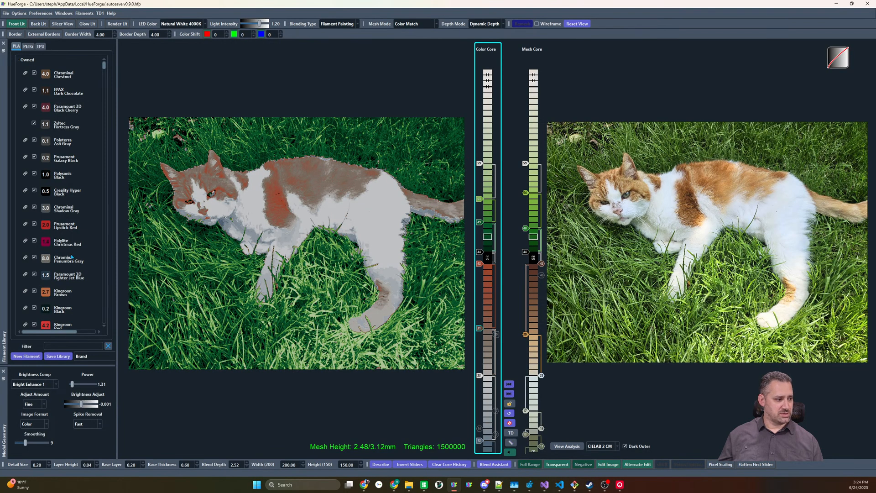
{"action": "scroll", "coordinate": [62, 233], "scroll_direction": "down", "scroll_amount": 5}
{"action": "left_click_drag", "start_coordinate": [43, 154], "coordinate": [480, 331]}
{"action": "scroll", "coordinate": [480, 374], "scroll_direction": "up", "scroll_amount": 5}
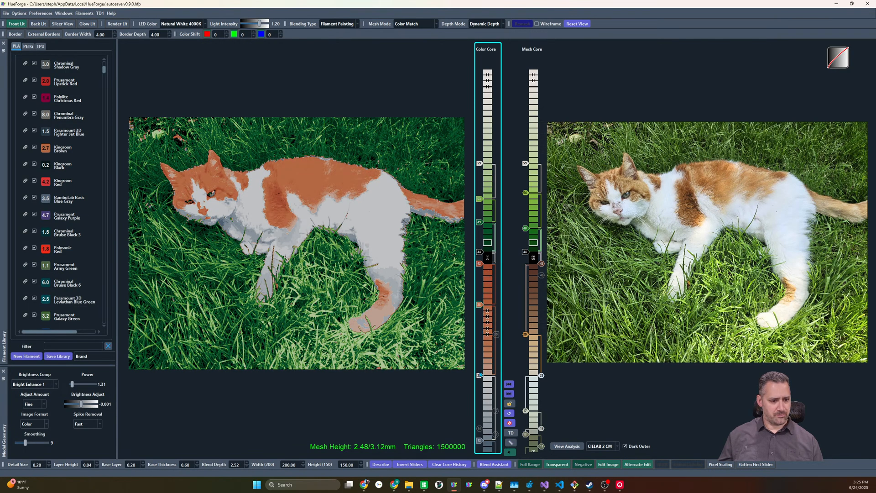
Put Paramount 3D Terra Cotta on a Color Core slider just above the white slider
{"action": "scroll", "coordinate": [479, 374], "scroll_direction": "down", "scroll_amount": 6}
{"action": "mouse_move", "coordinate": [481, 376]}
{"action": "left_mouse_down"}
{"action": "mouse_move", "coordinate": [480, 353]}
{"action": "mouse_move", "coordinate": [480, 376]}
{"action": "left_mouse_up"}
{"action": "scroll", "coordinate": [47, 215], "scroll_direction": "down", "scroll_amount": 10}
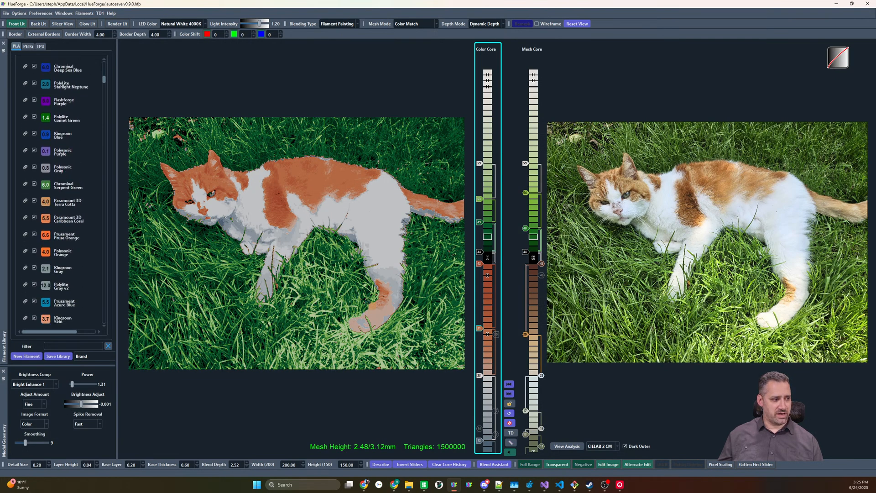
{"action": "scroll", "coordinate": [480, 330], "scroll_direction": "down", "scroll_amount": 3}
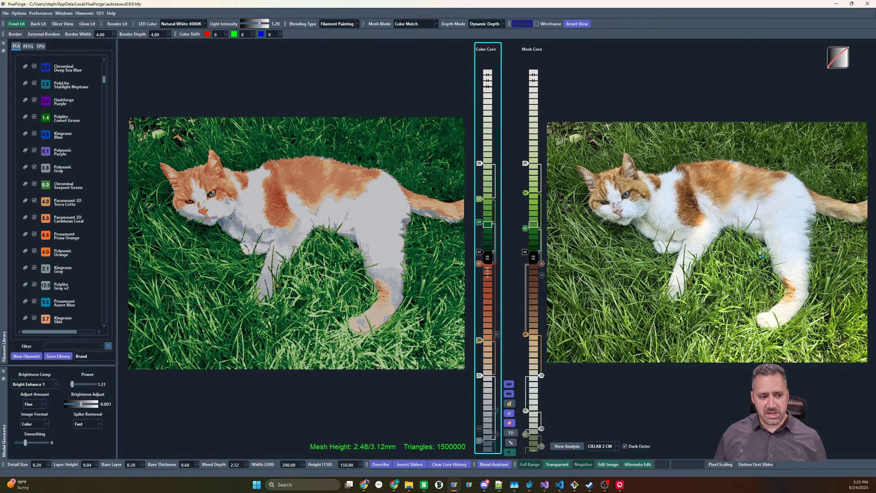
Add a dark reddish-brown slider beneath the Color Core's black slider and lower the orange-brown slider until it sits beside the tan one
{"action": "left_click_drag", "start_coordinate": [479, 264], "coordinate": [480, 281]}
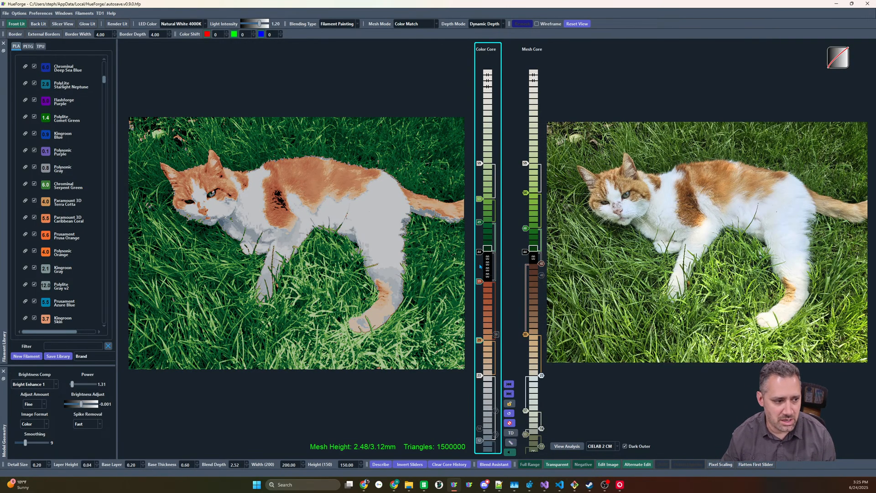
{"action": "scroll", "coordinate": [47, 261], "scroll_direction": "down", "scroll_amount": 5}
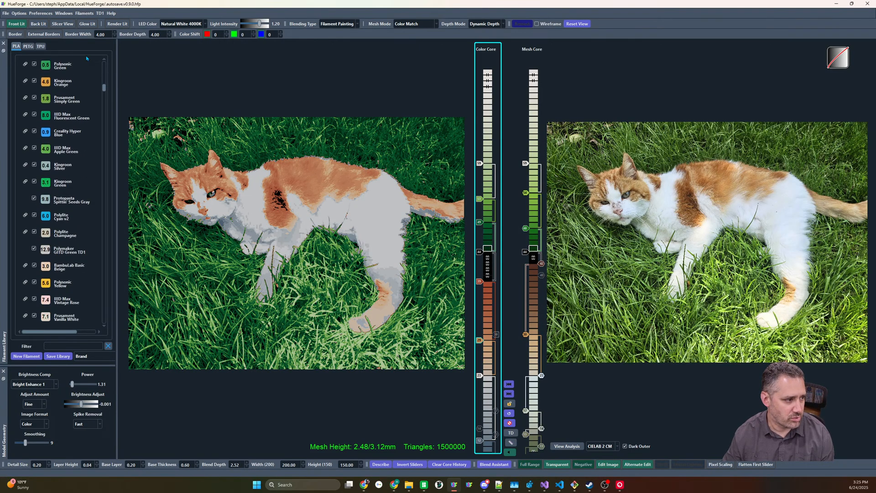
{"action": "left_click_drag", "start_coordinate": [103, 87], "coordinate": [105, 65]}
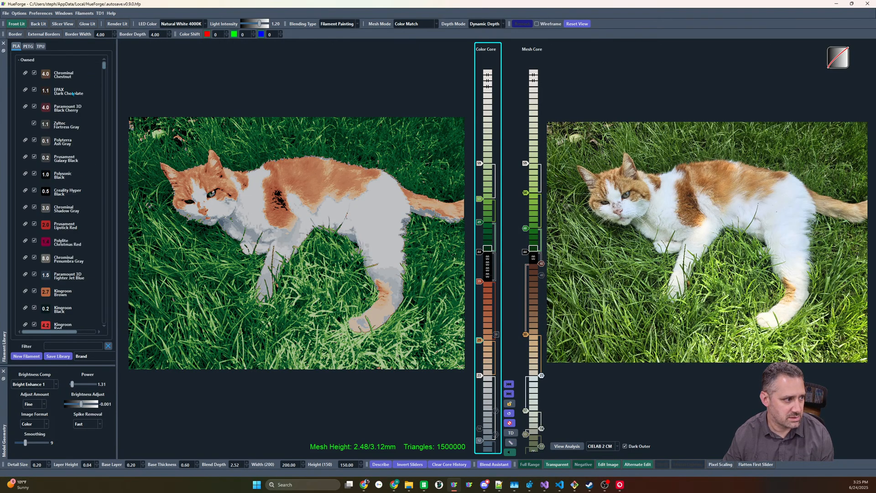
{"action": "left_click", "coordinate": [480, 264]}
{"action": "scroll", "coordinate": [480, 285], "scroll_direction": "down", "scroll_amount": 7}
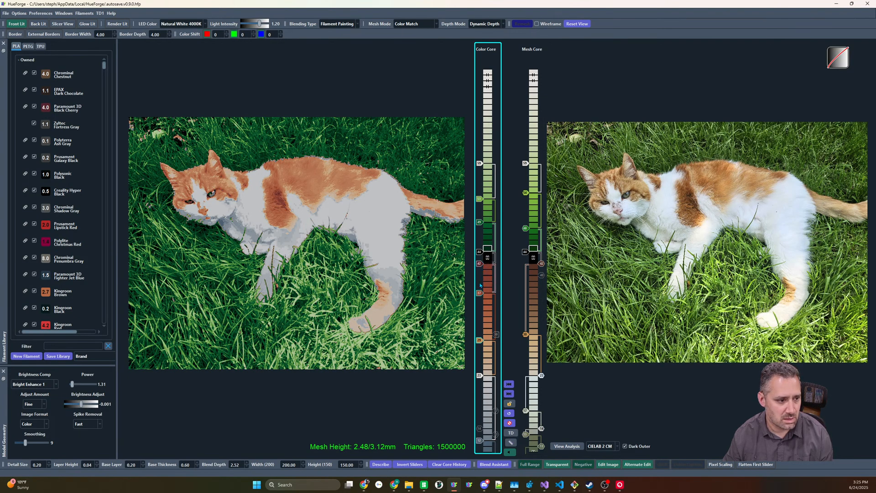
{"action": "scroll", "coordinate": [480, 286], "scroll_direction": "down", "scroll_amount": 1}
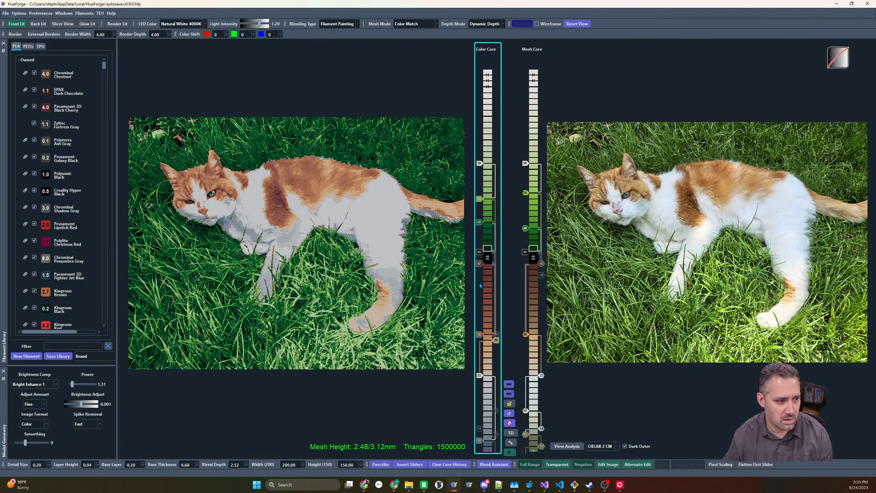
Compare the preview with the cat photo, adjust the Mesh Core's green sliders and lower the Color Core's dark green slider
{"action": "mouse_move", "coordinate": [613, 266]}
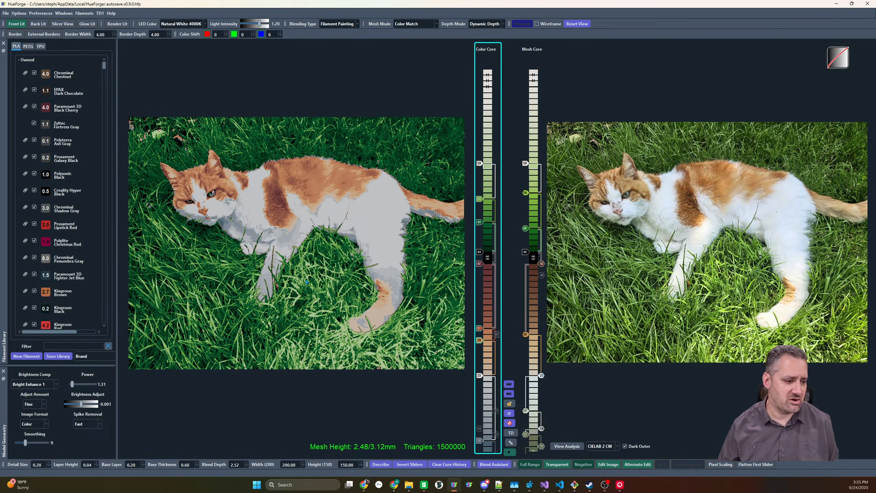
{"action": "left_click_drag", "start_coordinate": [298, 270], "coordinate": [433, 246]}
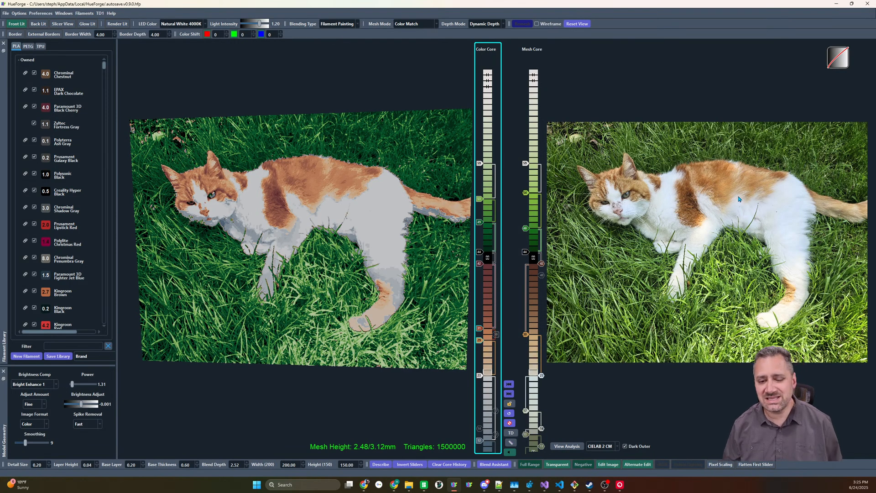
{"action": "mouse_move", "coordinate": [739, 199]}
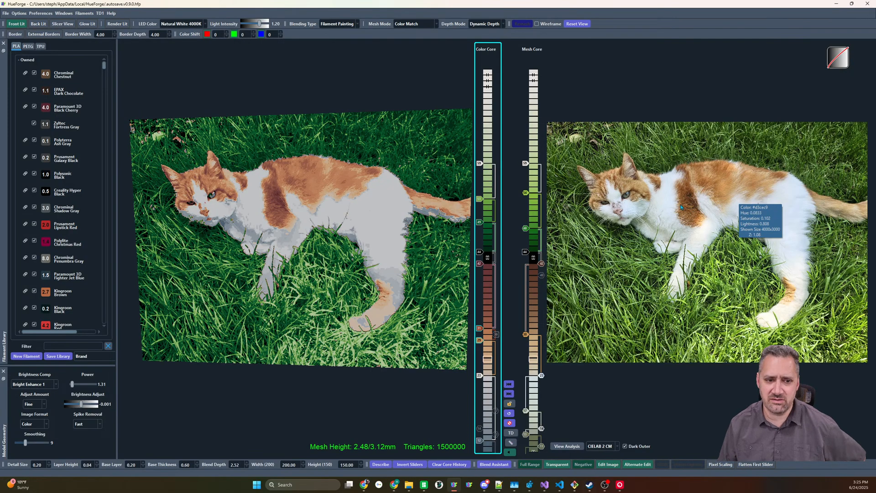
{"action": "left_click_drag", "start_coordinate": [345, 186], "coordinate": [368, 175]}
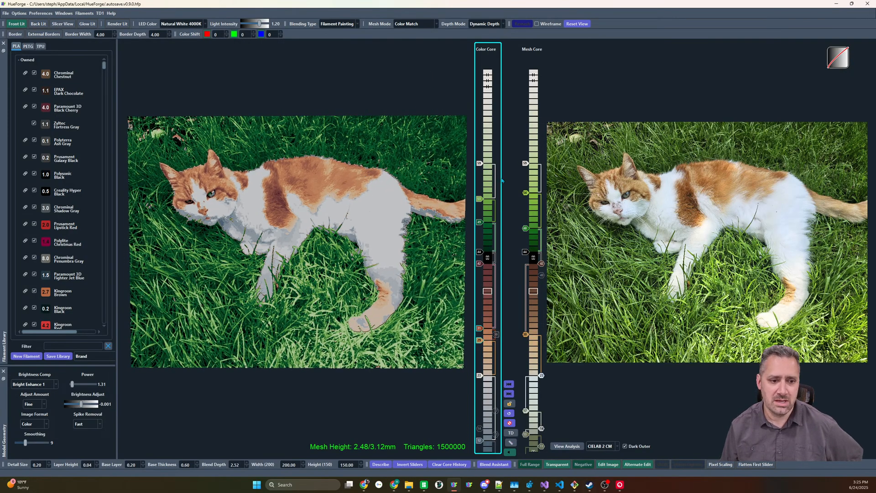
{"action": "mouse_move", "coordinate": [523, 197]}
{"action": "left_mouse_down"}
{"action": "mouse_move", "coordinate": [523, 208]}
{"action": "mouse_move", "coordinate": [523, 196]}
{"action": "left_mouse_up"}
{"action": "mouse_move", "coordinate": [527, 229]}
{"action": "left_mouse_down"}
{"action": "mouse_move", "coordinate": [526, 217]}
{"action": "mouse_move", "coordinate": [525, 228]}
{"action": "left_mouse_up"}
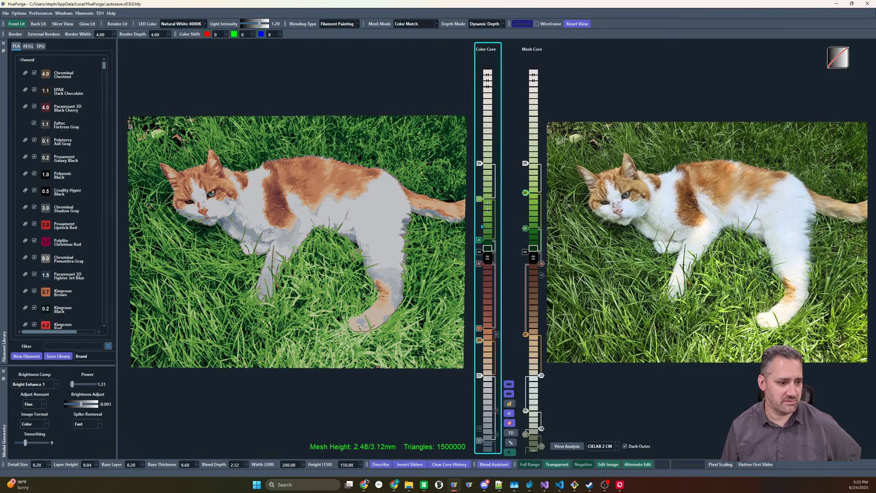
{"action": "mouse_move", "coordinate": [479, 223]}
{"action": "left_mouse_down"}
{"action": "mouse_move", "coordinate": [480, 204]}
{"action": "mouse_move", "coordinate": [480, 247]}
{"action": "left_mouse_up"}
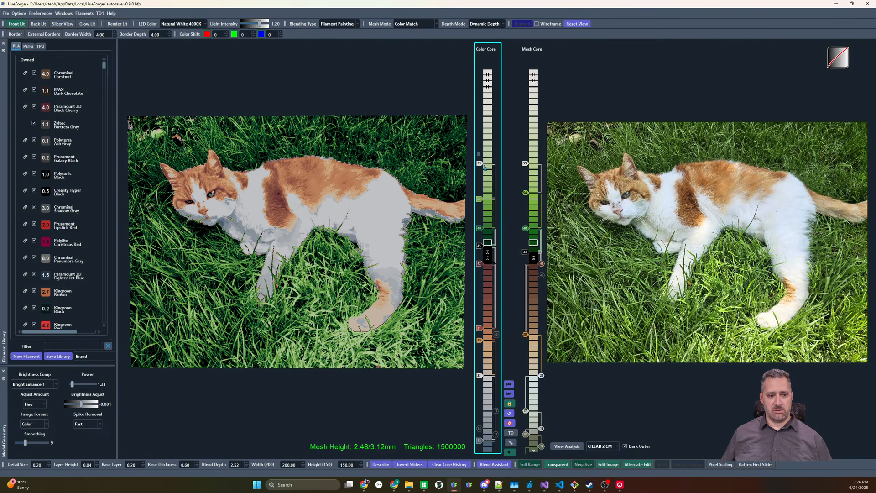
Try inverting all selected sliders on both cores and raising the Color Core's white slider, and undo these changes
{"action": "left_click_drag", "start_coordinate": [550, 444], "coordinate": [549, 444]}
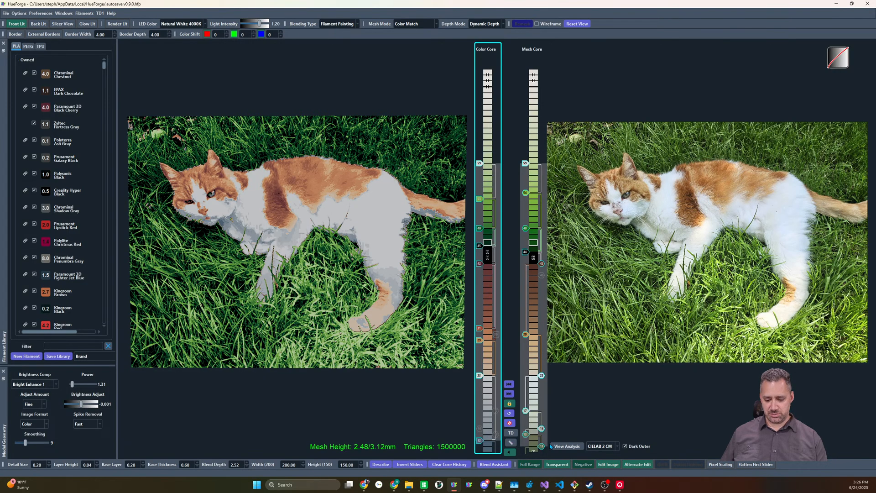
{"action": "left_click", "coordinate": [409, 464]}
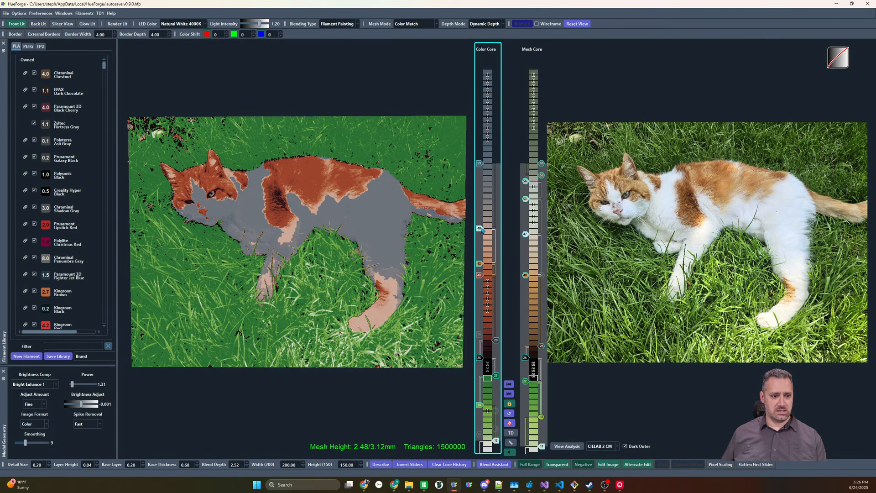
{"action": "scroll", "coordinate": [482, 231], "scroll_direction": "up", "scroll_amount": 7}
{"action": "scroll", "coordinate": [482, 230], "scroll_direction": "down", "scroll_amount": 5}
{"action": "scroll", "coordinate": [483, 231], "scroll_direction": "up", "scroll_amount": 5}
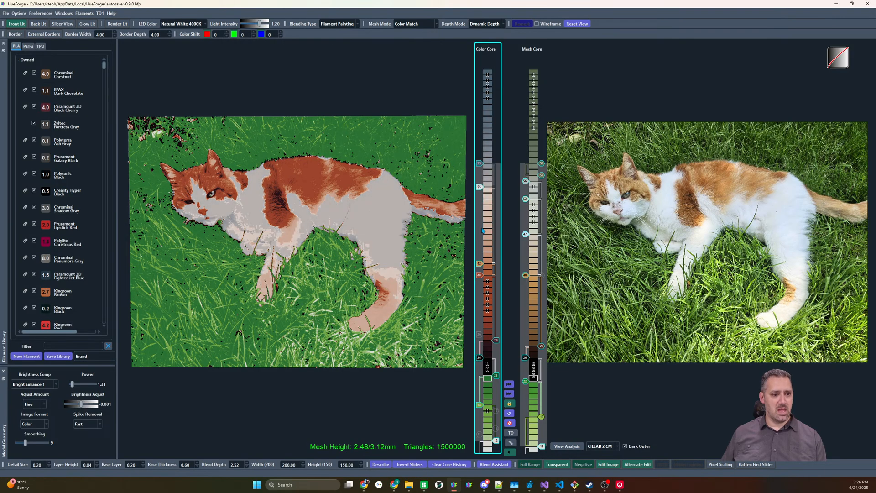
{"action": "scroll", "coordinate": [482, 231], "scroll_direction": "up", "scroll_amount": 1}
{"action": "scroll", "coordinate": [483, 231], "scroll_direction": "down", "scroll_amount": 1}
{"action": "scroll", "coordinate": [482, 230], "scroll_direction": "up", "scroll_amount": 1}
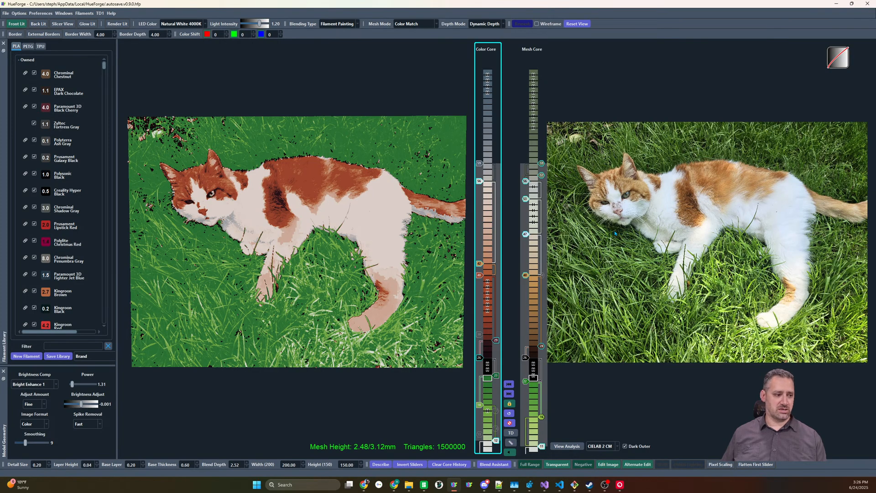
{"action": "key", "text": "ctrl+z"}
{"action": "key", "text": "ctrl+z"}
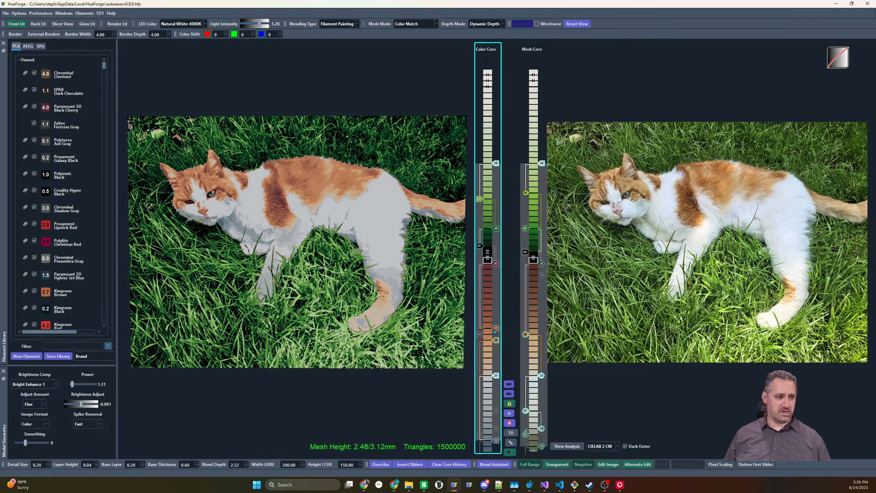
Try disabling the Color Core's tan slider and undo the change
{"action": "right_click", "coordinate": [497, 342]}
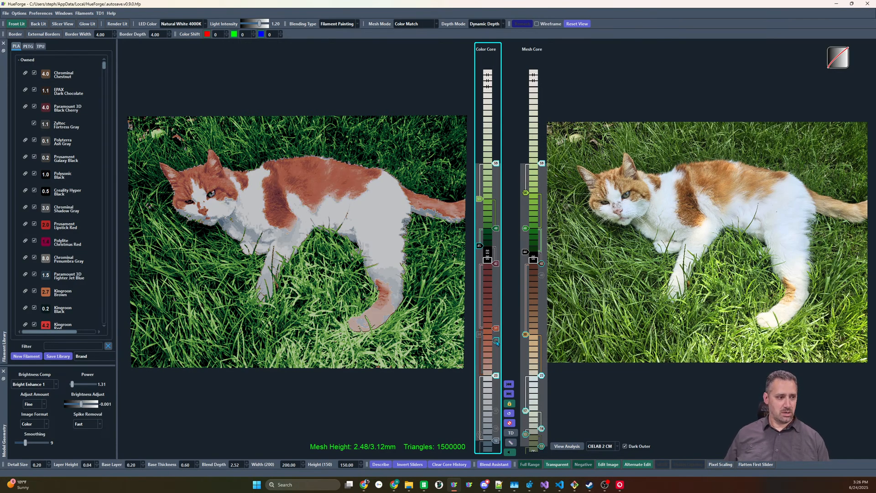
{"action": "key", "text": "ctrl+z"}
{"action": "key", "text": "ctrl+z"}
{"action": "key", "text": "ctrl+z"}
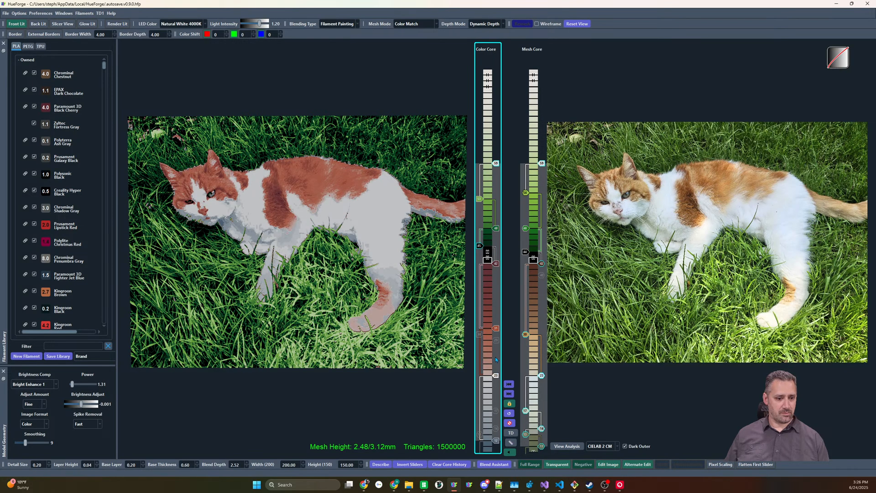
View the print description of the cat project
{"action": "left_click", "coordinate": [383, 465]}
{"action": "left_click", "coordinate": [515, 5]}
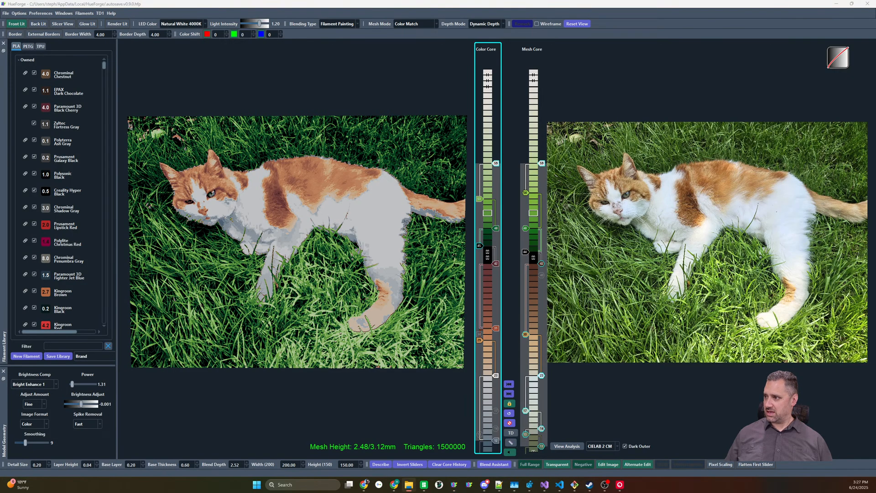
Load the Neokoi Prints artwork in place of the cat photo with default sliders and examine the man's outlines up close
{"action": "left_click_drag", "start_coordinate": [826, 151], "coordinate": [669, 157]}
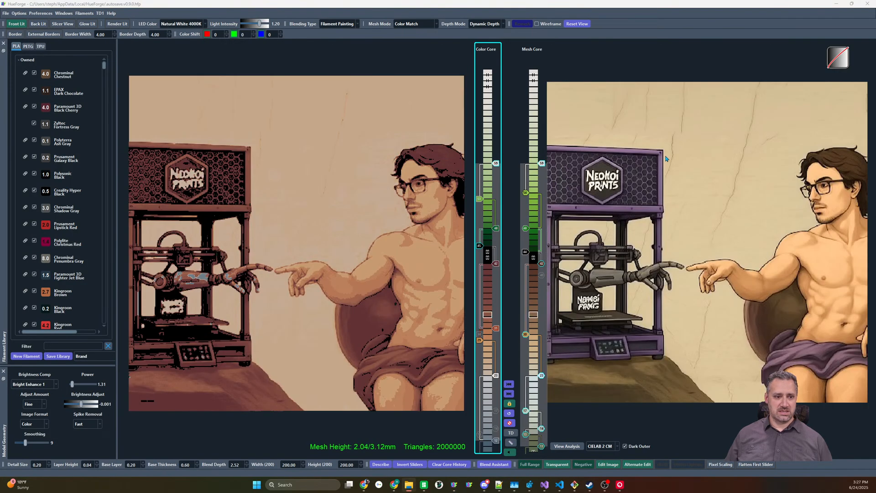
{"action": "left_click", "coordinate": [510, 414]}
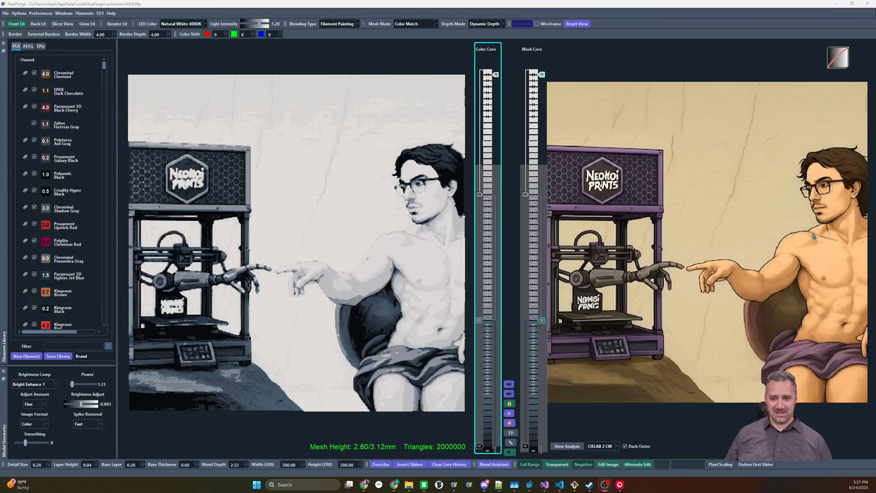
{"action": "scroll", "coordinate": [808, 228], "scroll_direction": "up", "scroll_amount": 5}
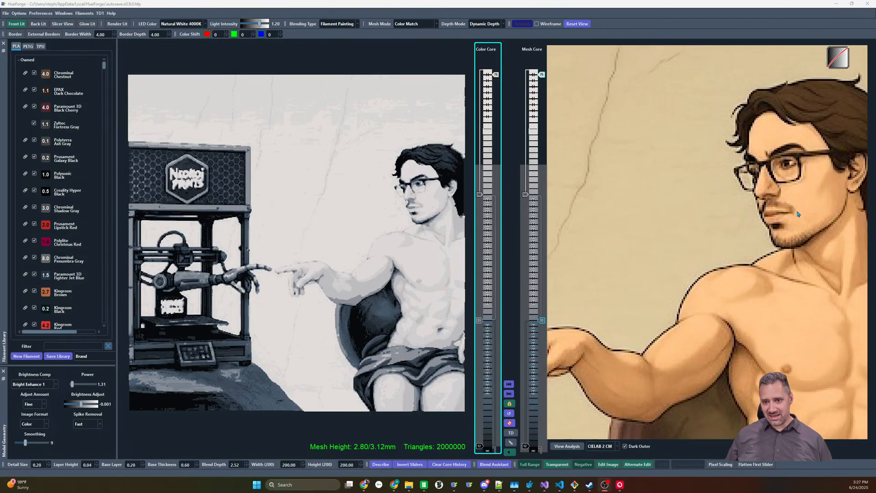
{"action": "scroll", "coordinate": [798, 214], "scroll_direction": "up", "scroll_amount": 4}
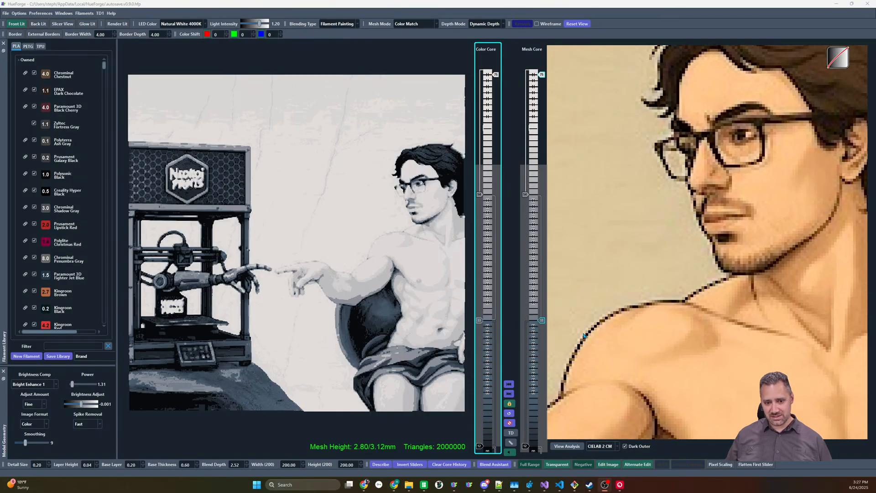
{"action": "scroll", "coordinate": [599, 290], "scroll_direction": "down", "scroll_amount": 3}
{"action": "scroll", "coordinate": [596, 298], "scroll_direction": "up", "scroll_amount": 3}
{"action": "scroll", "coordinate": [597, 298], "scroll_direction": "down", "scroll_amount": 3}
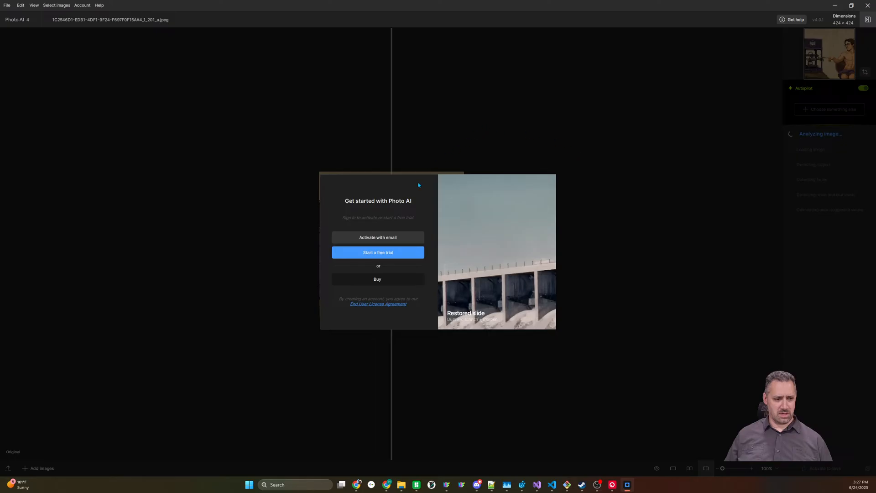
Start activating Photo AI with an existing email account and submit the account's email address
{"action": "left_click", "coordinate": [406, 238]}
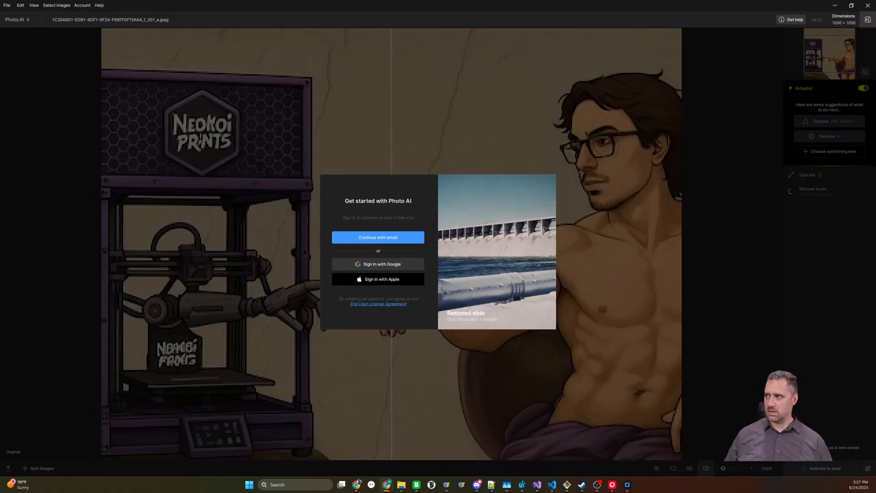
{"action": "left_click", "coordinate": [399, 237]}
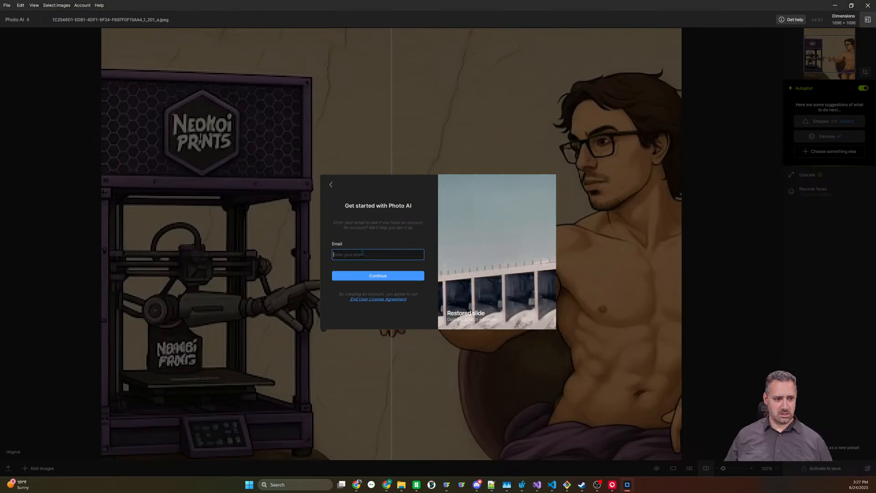
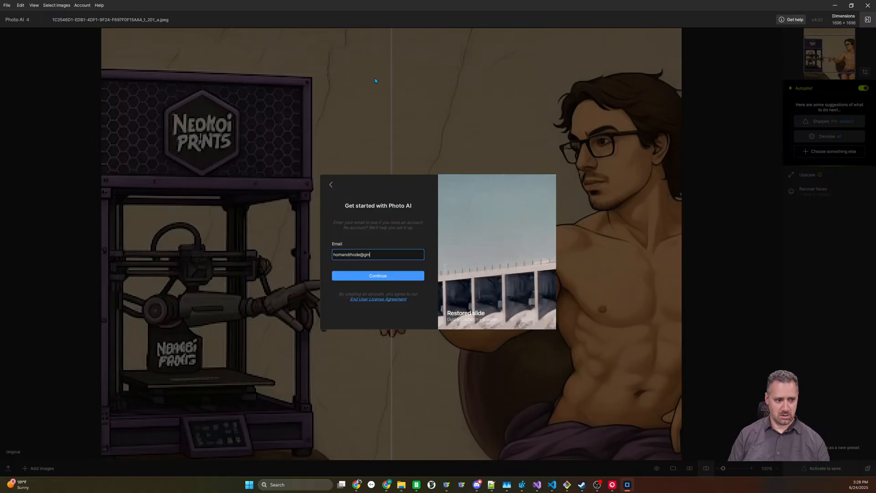
{"action": "key", "text": "Return"}
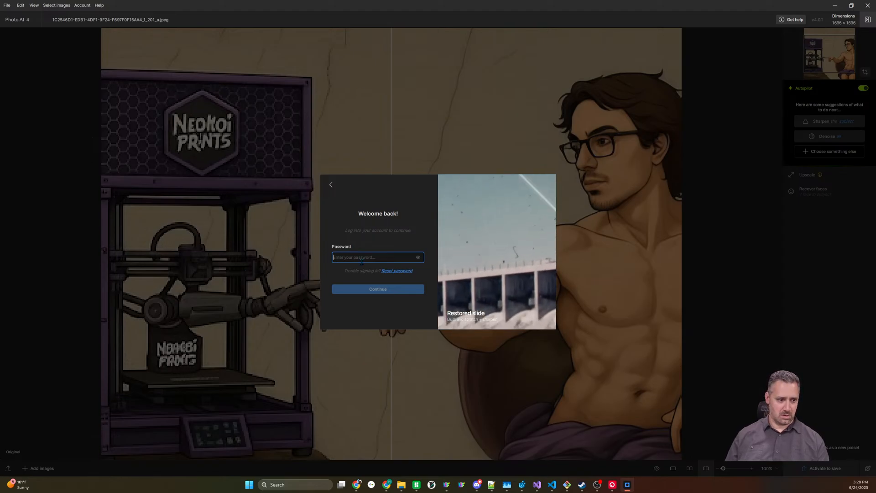
Paste the account password, complete the sign-in, and dismiss the welcome window
{"action": "key", "text": "alt+Tab"}
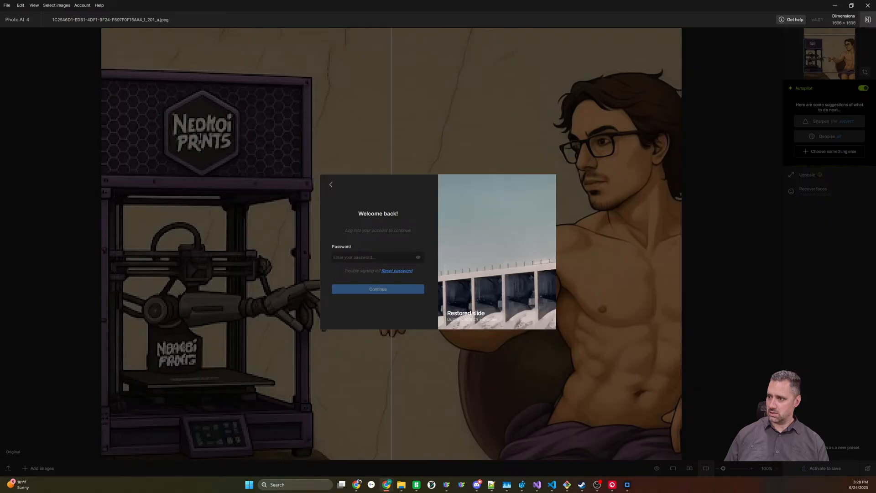
{"action": "left_click", "coordinate": [354, 258]}
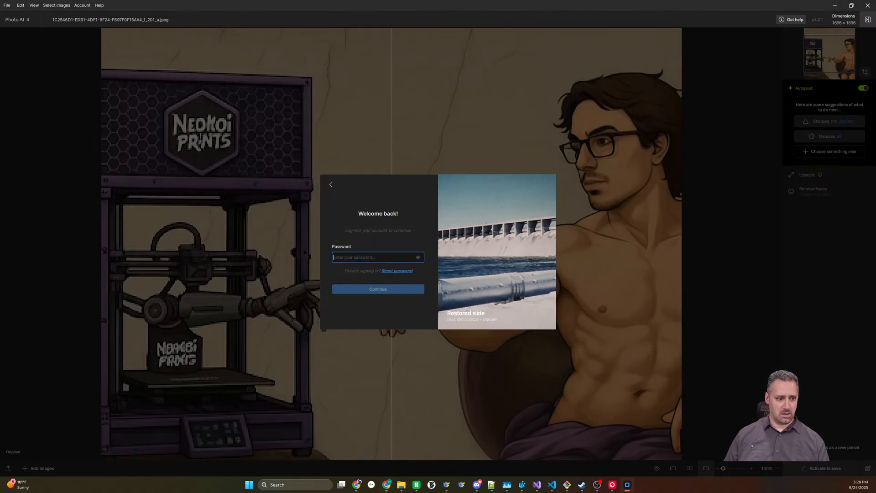
{"action": "key", "text": "ctrl+v"}
{"action": "left_click", "coordinate": [375, 290]}
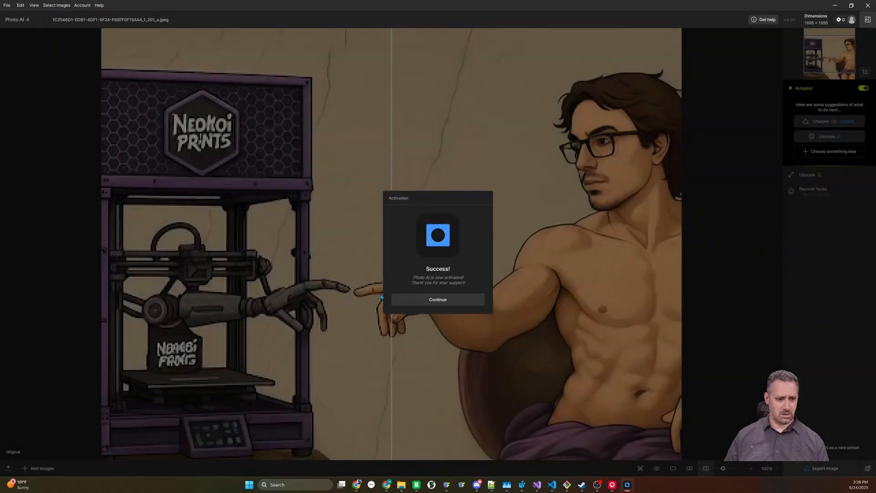
{"action": "left_click", "coordinate": [461, 300]}
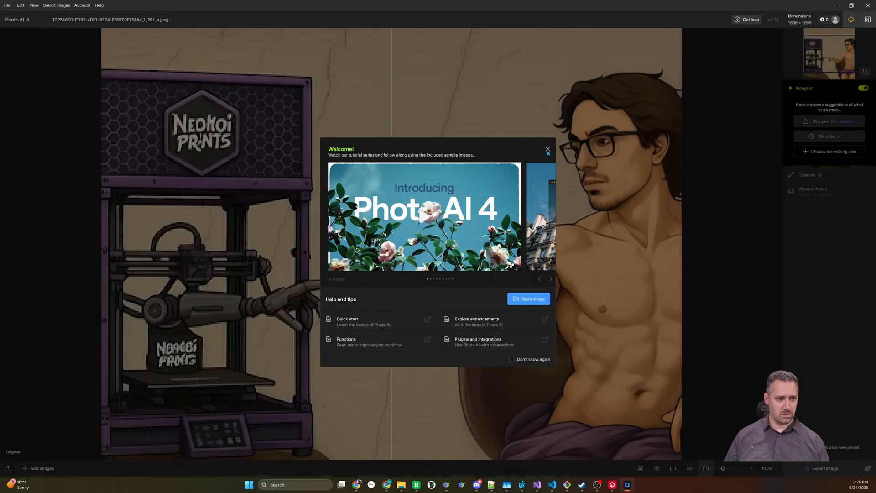
{"action": "left_click", "coordinate": [548, 149]}
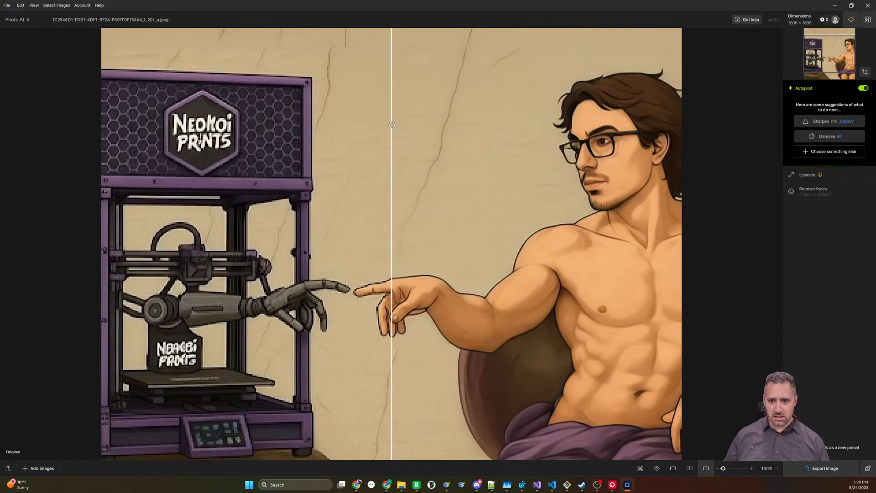
Set the 4x upscale's AI model to Graphics and compare the enhanced artwork with the original
{"action": "left_click_drag", "start_coordinate": [391, 125], "coordinate": [418, 137]}
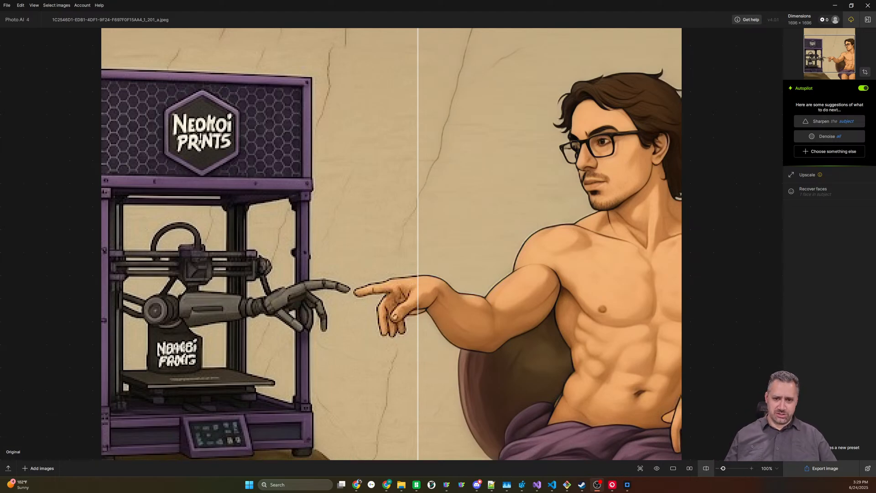
{"action": "left_click", "coordinate": [807, 178]}
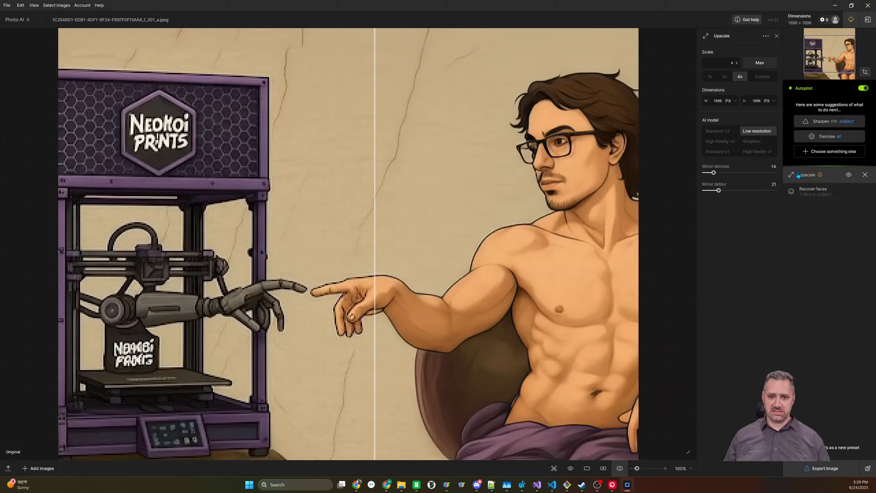
{"action": "left_click", "coordinate": [751, 142]}
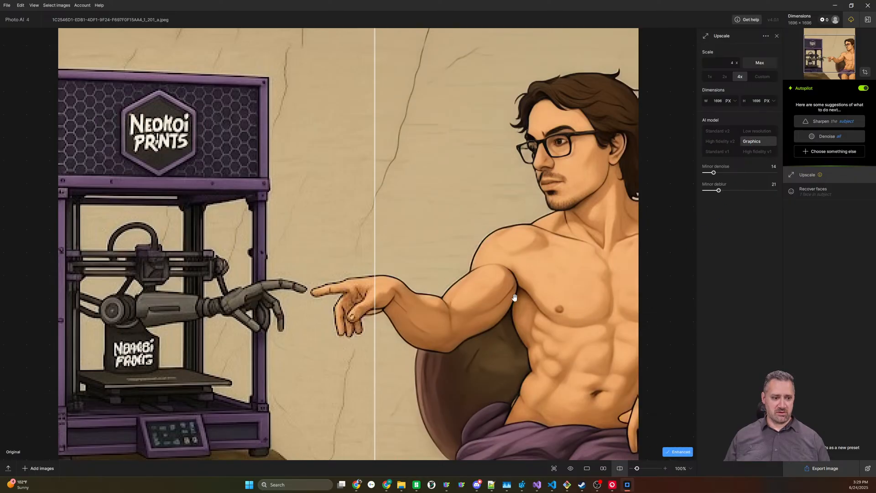
{"action": "left_click_drag", "start_coordinate": [374, 234], "coordinate": [367, 206]}
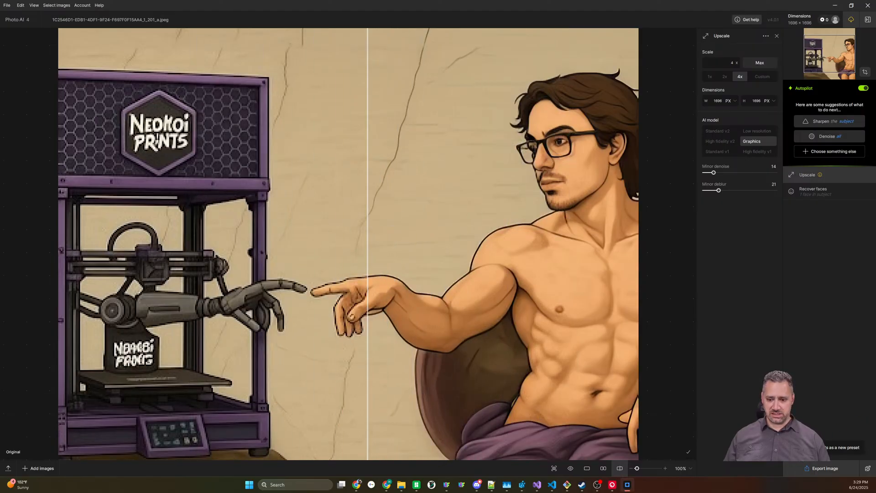
Export the upscaled artwork as a PNG to its original folder and switch back to HueForge
{"action": "left_click", "coordinate": [824, 469]}
{"action": "left_click", "coordinate": [611, 355]}
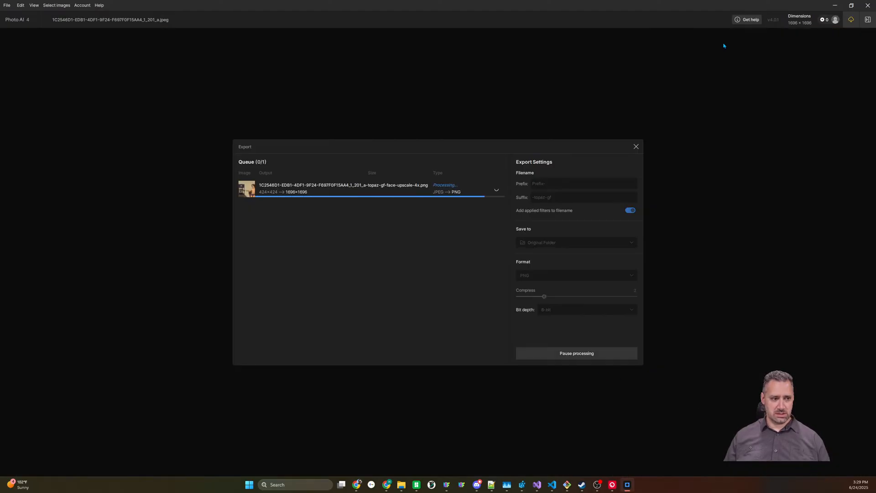
{"action": "left_click", "coordinate": [835, 6]}
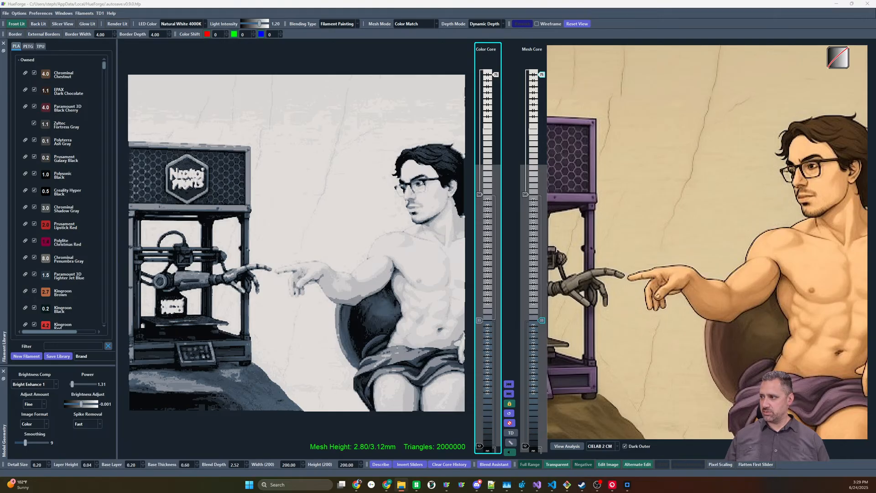
Load the upscaled artwork in HueForge, and swap the original low-resolution version back in to compare the details
{"action": "left_click_drag", "start_coordinate": [720, 182], "coordinate": [707, 198]}
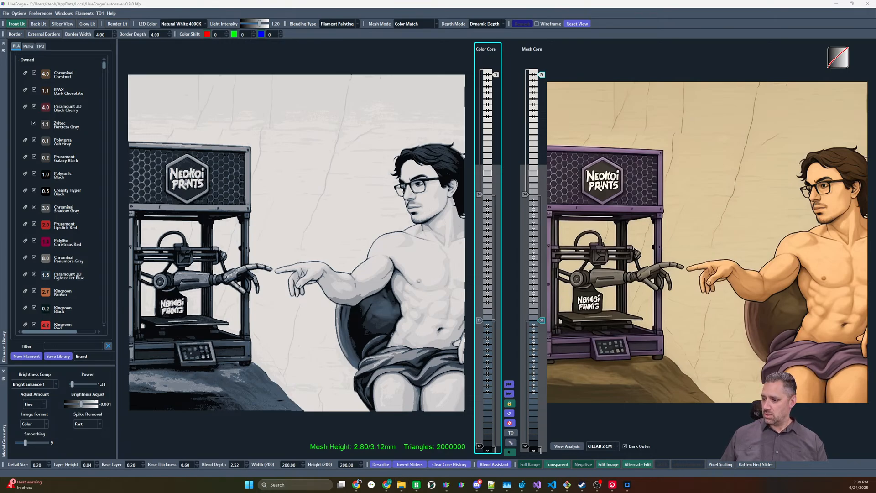
{"action": "key", "text": "super+d"}
{"action": "left_click", "coordinate": [386, 485]}
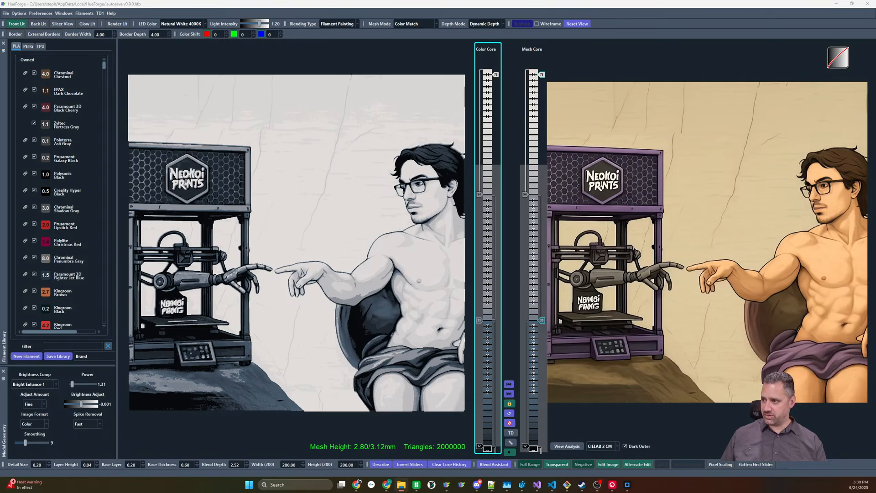
{"action": "left_click_drag", "start_coordinate": [875, 205], "coordinate": [716, 237]}
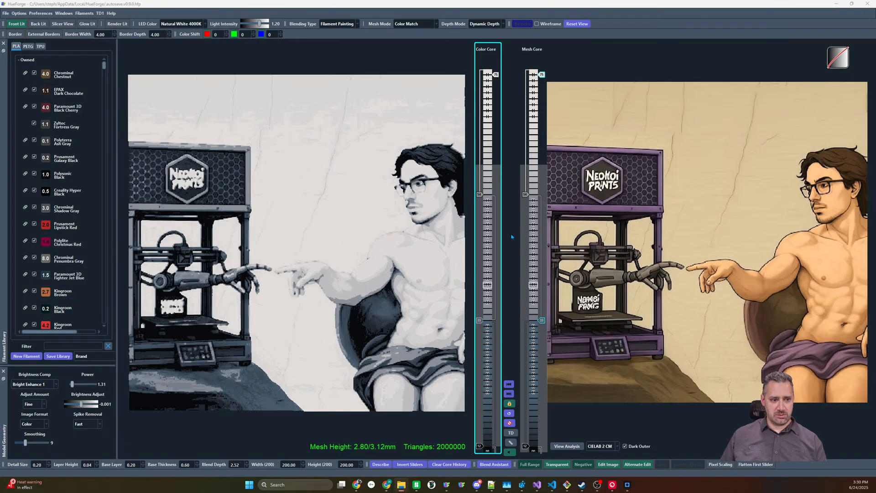
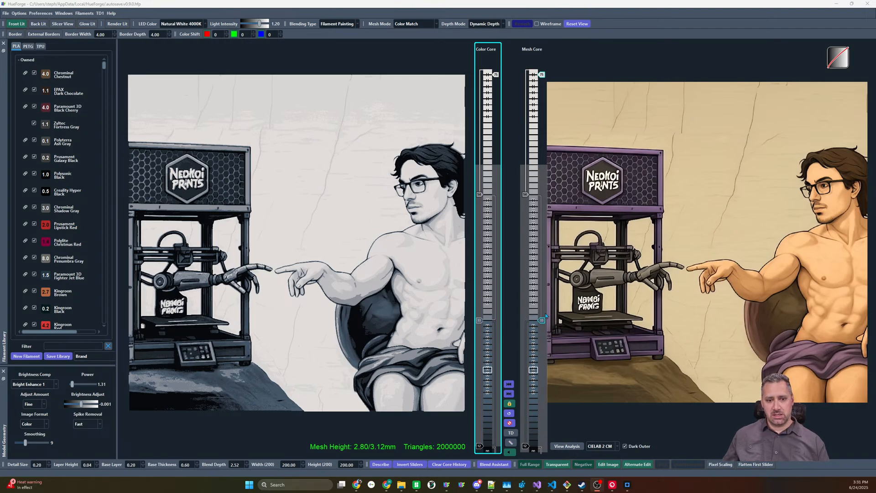
Find the filaments closest to the printer frame's dark purple, apply that purple to the Mesh Core's middle slider, and lower it to layer 21
{"action": "left_click", "coordinate": [536, 417]}
{"action": "left_click", "coordinate": [537, 418]}
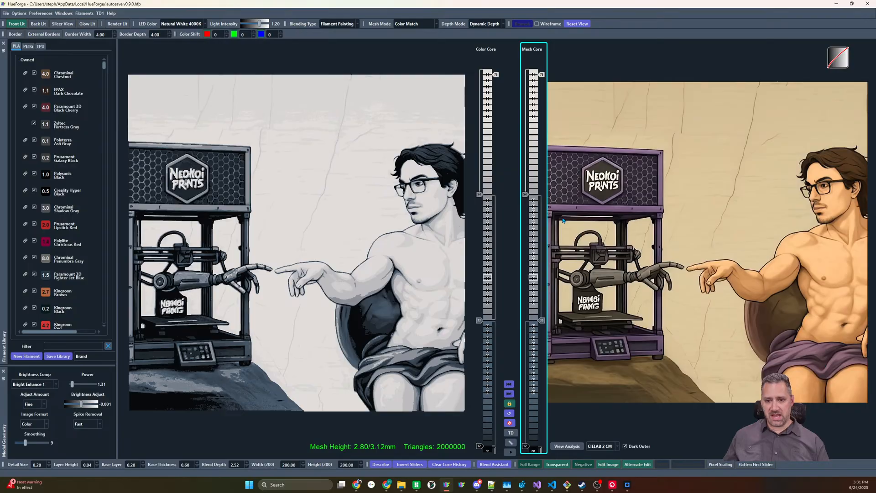
{"action": "right_click", "coordinate": [665, 348]}
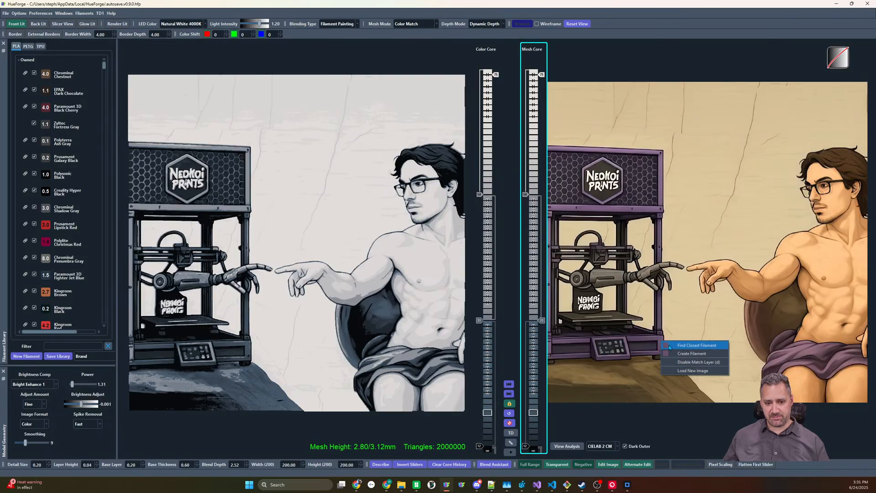
{"action": "left_click", "coordinate": [685, 353]}
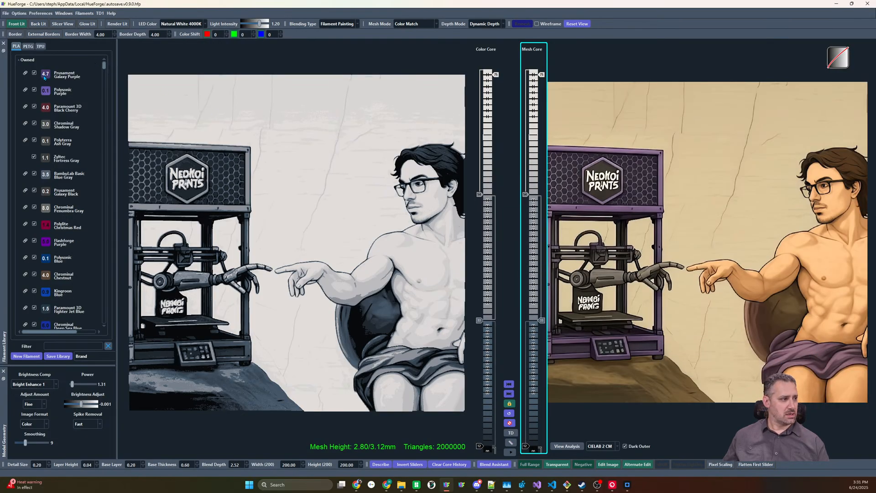
{"action": "left_click", "coordinate": [541, 323]}
{"action": "left_click_drag", "start_coordinate": [541, 322], "coordinate": [541, 391]}
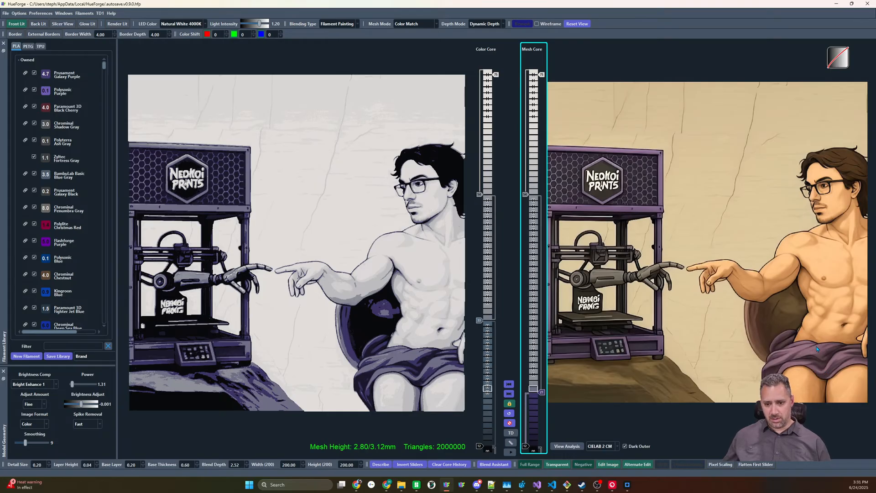
Compare a mauve slider matched to the robe with a white slider above the purple Mesh Core layers, leaving only the white one enabled
{"action": "left_click_drag", "start_coordinate": [535, 359], "coordinate": [527, 367]}
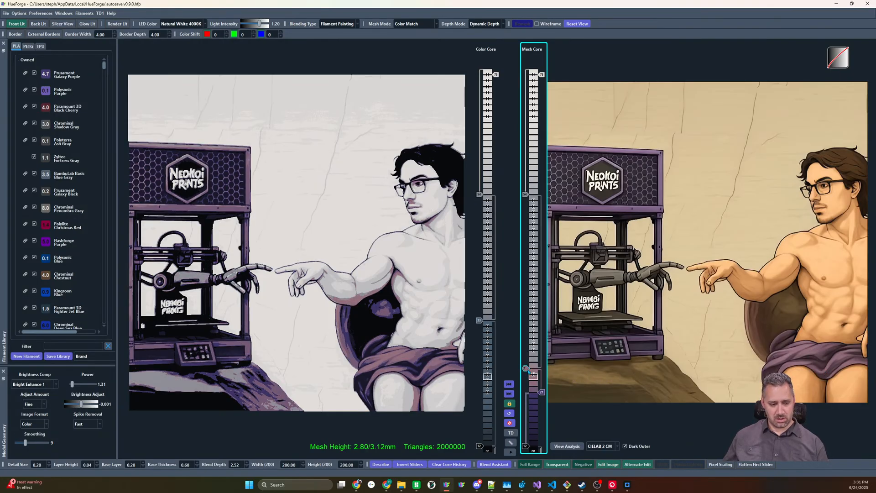
{"action": "key", "text": "Up"}
{"action": "key", "text": "Up"}
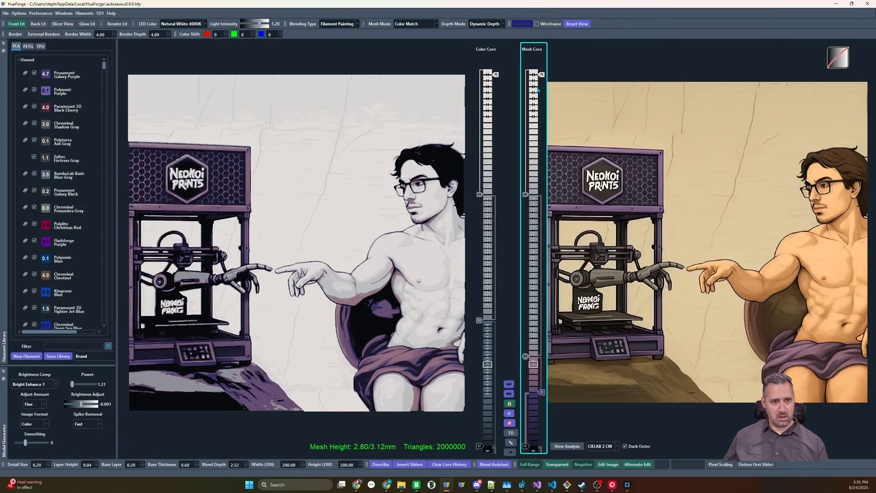
{"action": "left_click_drag", "start_coordinate": [530, 343], "coordinate": [525, 362]}
{"action": "right_click", "coordinate": [525, 346]}
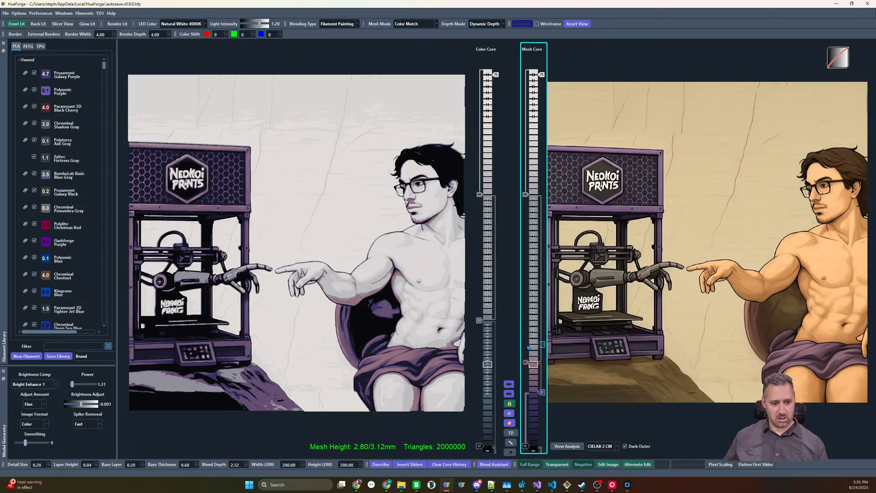
{"action": "right_click", "coordinate": [525, 345]}
{"action": "right_click", "coordinate": [525, 363]}
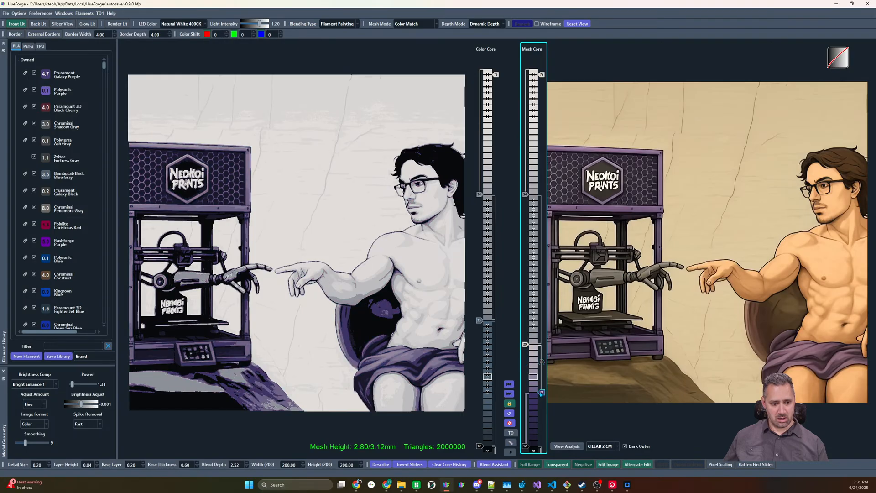
Fine-tune the purple Mesh Core slider to layer 20 and lower the white slider above it to layer 26
{"action": "left_click_drag", "start_coordinate": [541, 393], "coordinate": [541, 404]}
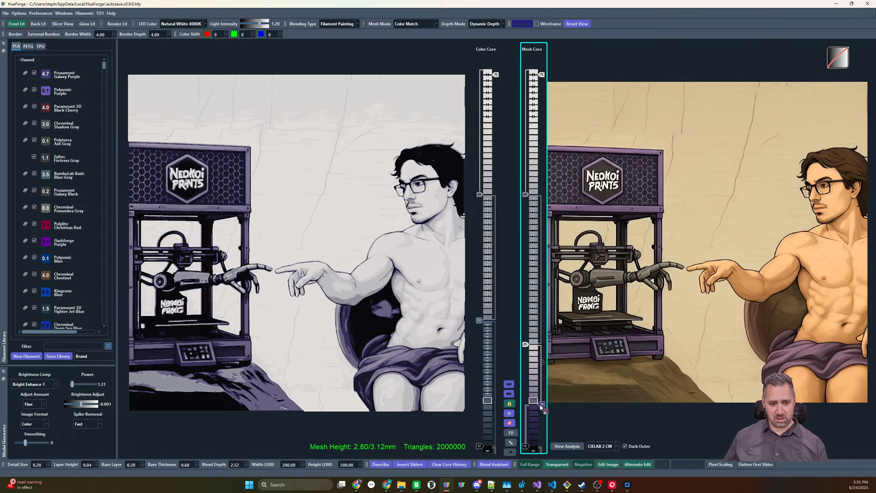
{"action": "left_click_drag", "start_coordinate": [540, 406], "coordinate": [542, 401]}
{"action": "left_click_drag", "start_coordinate": [526, 344], "coordinate": [526, 347]}
{"action": "key", "text": "Down"}
{"action": "key", "text": "Down"}
{"action": "key", "text": "Down"}
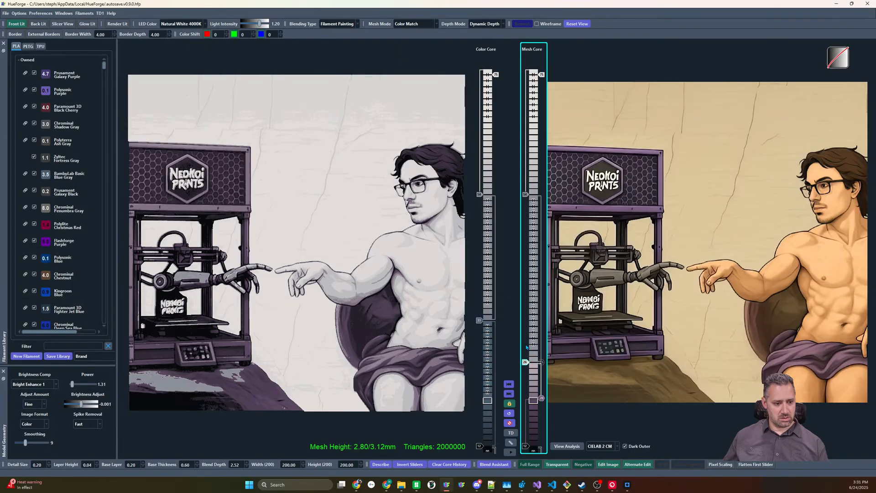
{"action": "key", "text": "Up"}
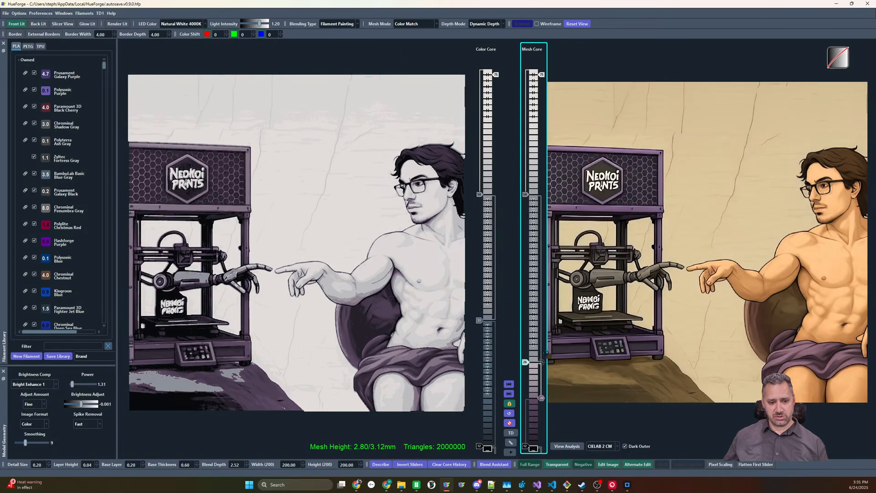
Add a brown Mesh Core slider above the white one and raise it to match the hair, shield and rock shading
{"action": "double_click", "coordinate": [535, 340]}
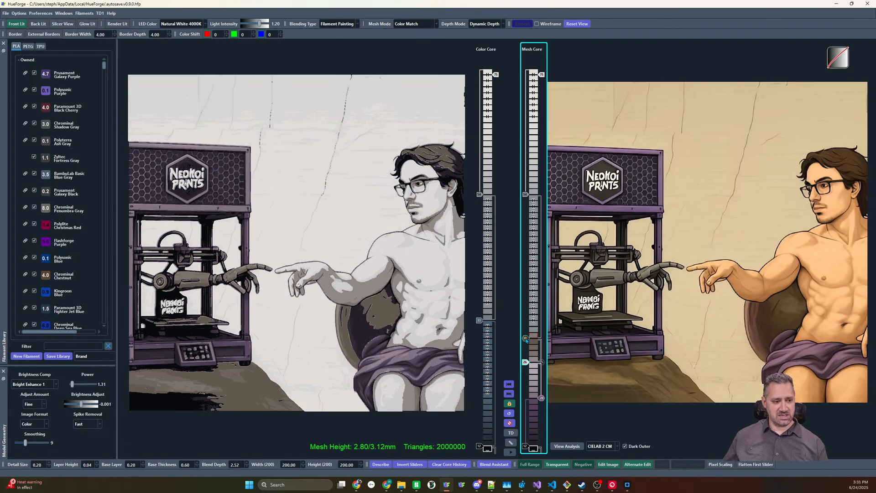
{"action": "key", "text": "Up"}
{"action": "key", "text": "Up"}
{"action": "key", "text": "Up"}
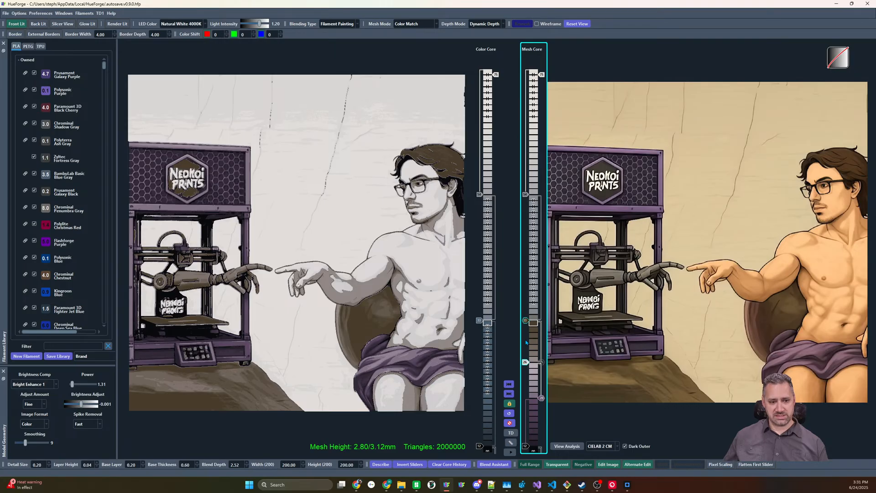
{"action": "key", "text": "Up"}
{"action": "key", "text": "Down"}
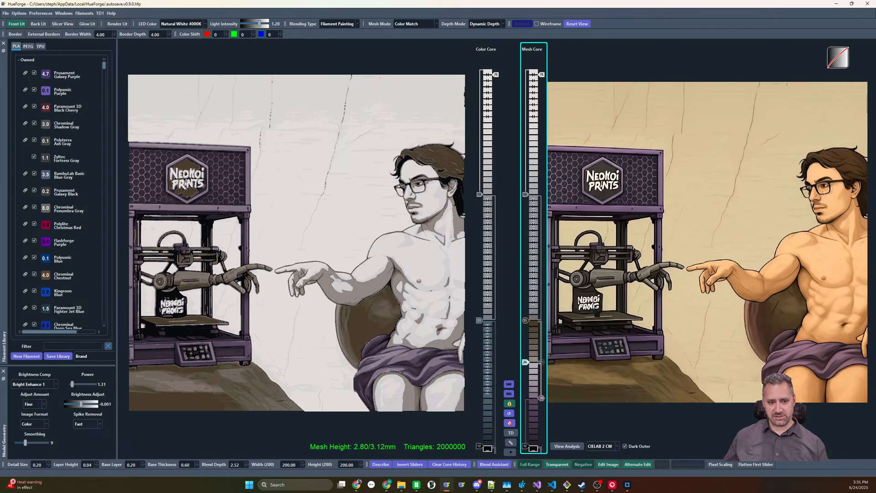
Test a darker brown slider above the brown one, disable it, and readjust the height of the brown slider that stays enabled
{"action": "left_click_drag", "start_coordinate": [534, 311], "coordinate": [527, 304]}
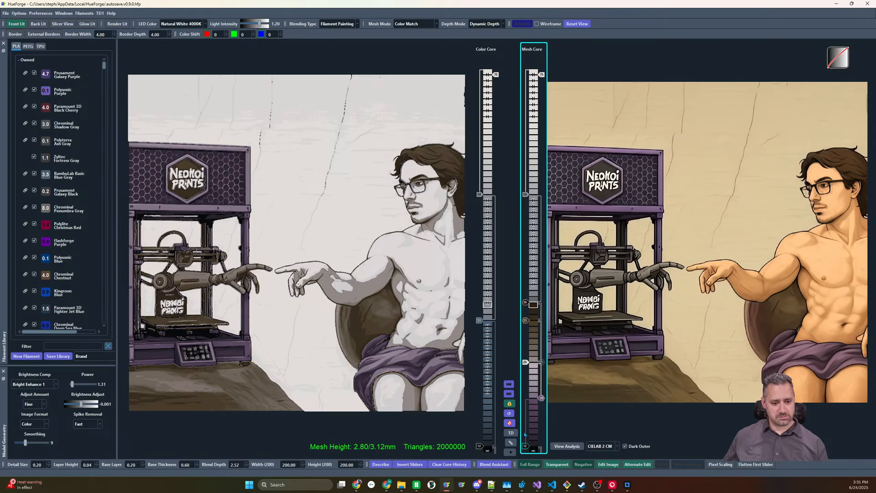
{"action": "left_click_drag", "start_coordinate": [527, 448], "coordinate": [525, 446]}
{"action": "left_click", "coordinate": [527, 303]}
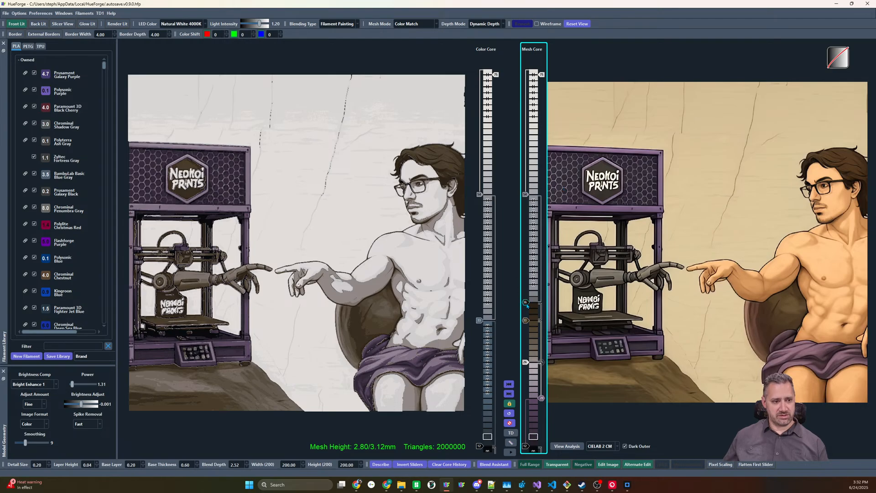
{"action": "scroll", "coordinate": [528, 324], "scroll_direction": "up", "scroll_amount": 3}
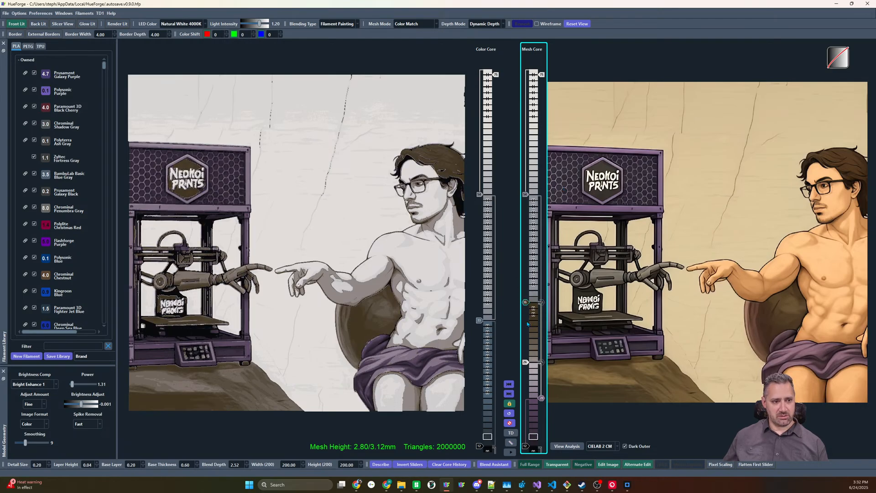
{"action": "scroll", "coordinate": [527, 324], "scroll_direction": "down", "scroll_amount": 1}
{"action": "scroll", "coordinate": [528, 324], "scroll_direction": "down", "scroll_amount": 1}
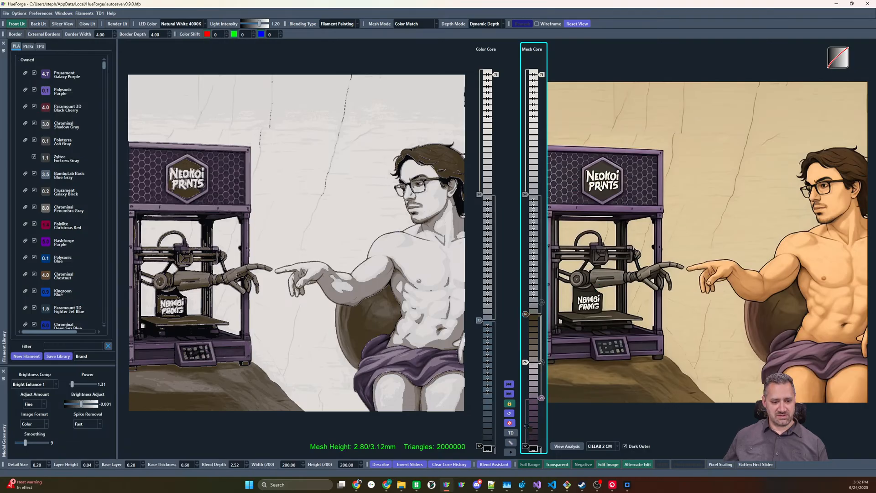
Add a dark slider at layer 15 just above the black base and shift the sliders above it upward to make room
{"action": "left_click_drag", "start_coordinate": [525, 446], "coordinate": [525, 439]}
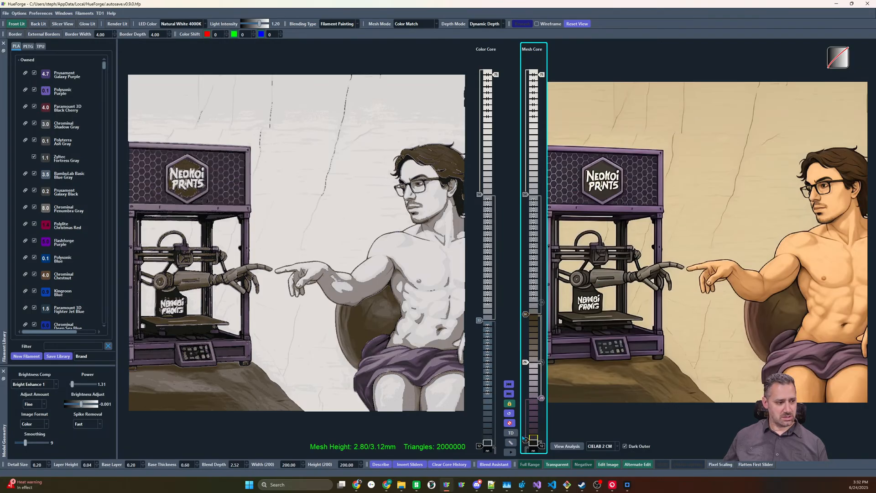
{"action": "scroll", "coordinate": [525, 440], "scroll_direction": "up", "scroll_amount": 2}
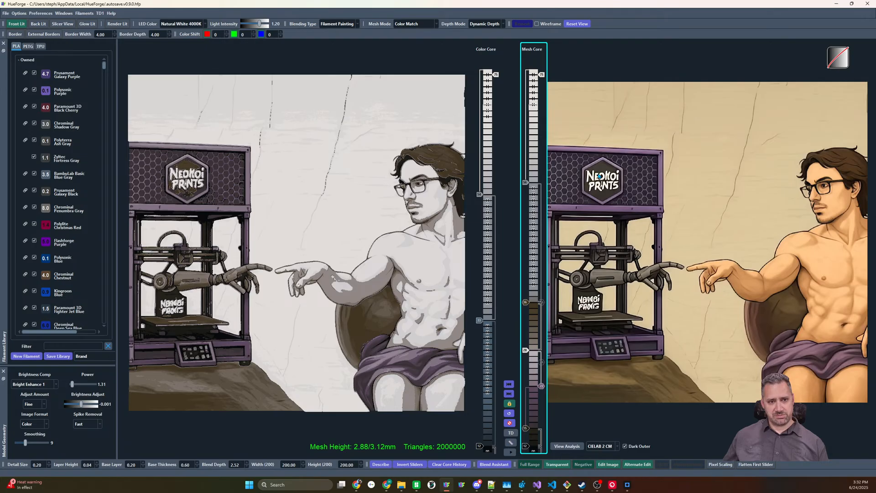
{"action": "mouse_move", "coordinate": [606, 177]}
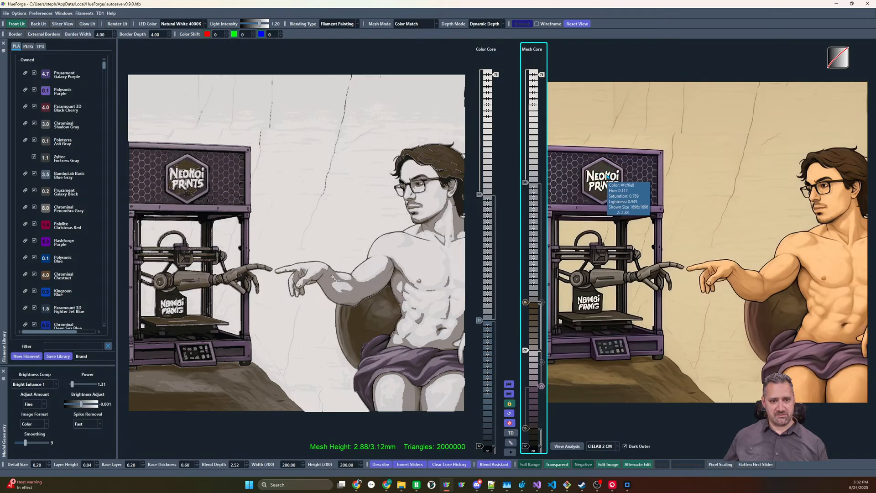
{"action": "scroll", "coordinate": [541, 77], "scroll_direction": "down", "scroll_amount": 1}
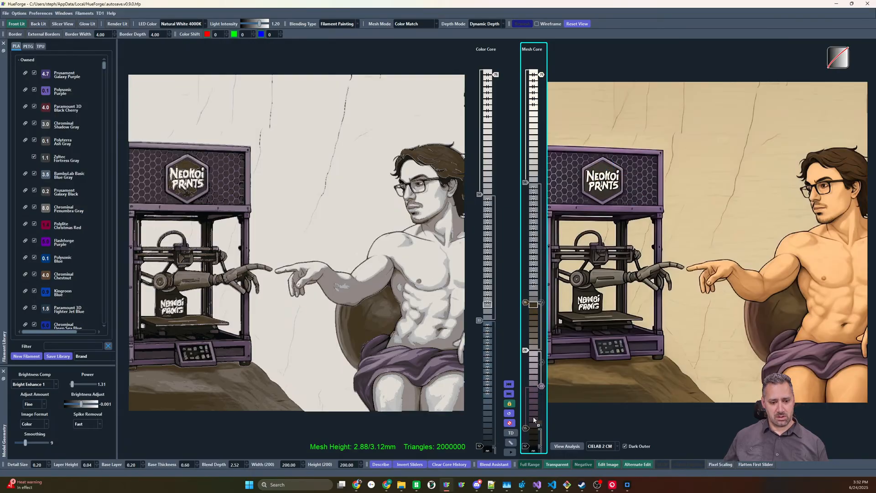
Add a second dark slider at layer 18 and shift the upper sliders higher to refine the shading of the printer and robe
{"action": "scroll", "coordinate": [534, 420], "scroll_direction": "up", "scroll_amount": 1}
{"action": "scroll", "coordinate": [525, 422], "scroll_direction": "up", "scroll_amount": 2}
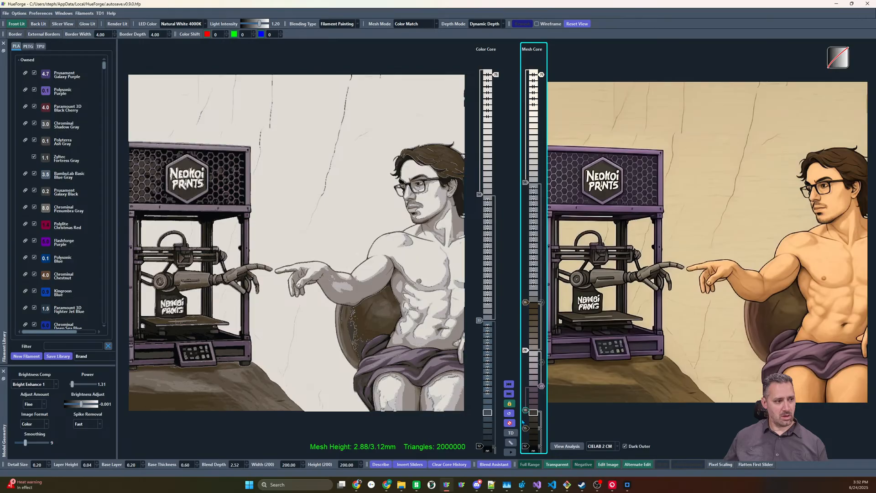
{"action": "scroll", "coordinate": [523, 420], "scroll_direction": "up", "scroll_amount": 1}
{"action": "scroll", "coordinate": [527, 407], "scroll_direction": "down", "scroll_amount": 1}
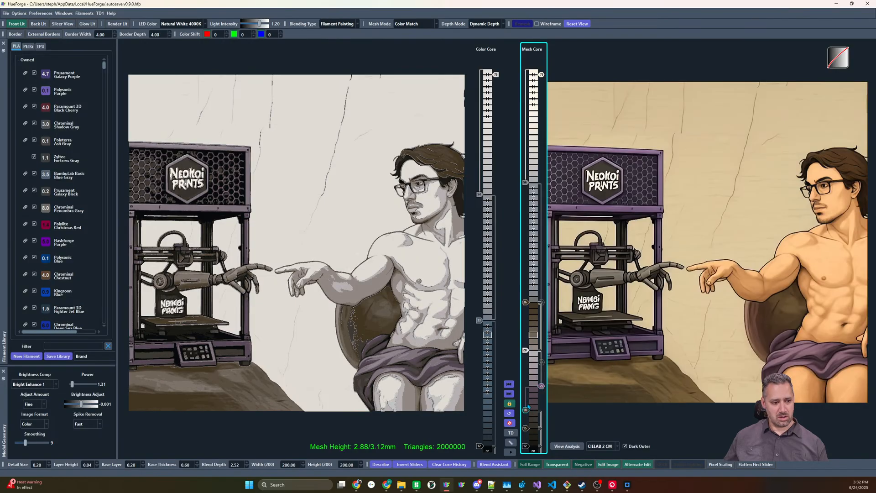
{"action": "scroll", "coordinate": [541, 389], "scroll_direction": "up", "scroll_amount": 2, "text": "shift"}
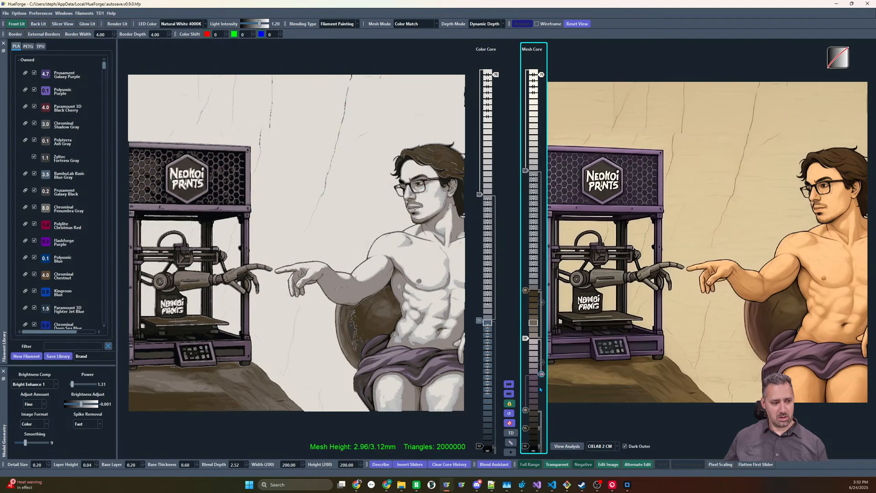
{"action": "scroll", "coordinate": [527, 293], "scroll_direction": "up", "scroll_amount": 2}
{"action": "scroll", "coordinate": [527, 293], "scroll_direction": "down", "scroll_amount": 1}
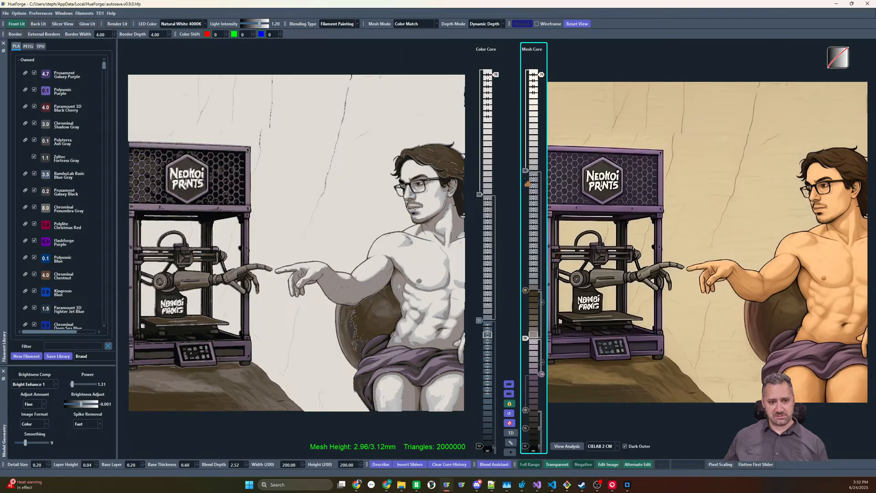
Add an orange-brown slider for the skin shadows, lower it close to the brown layers, and place a lighter skin-tone slider above it
{"action": "left_click", "coordinate": [527, 174]}
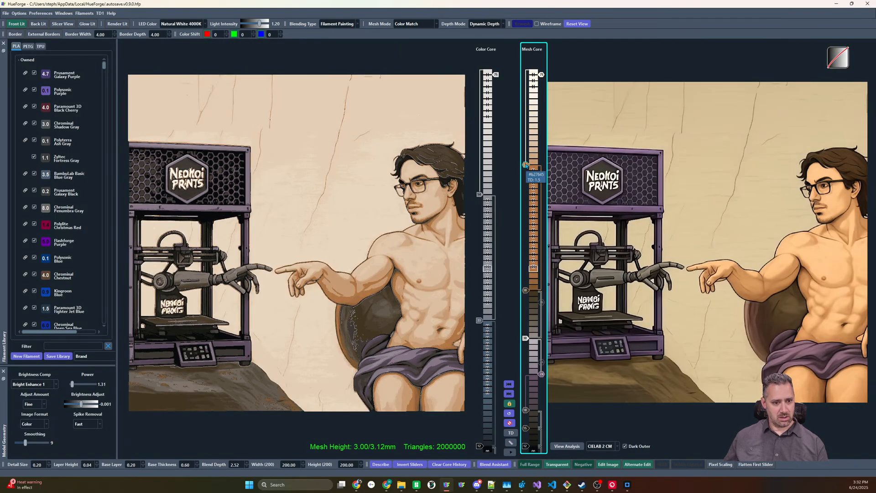
{"action": "mouse_move", "coordinate": [527, 166]}
{"action": "left_mouse_down"}
{"action": "mouse_move", "coordinate": [526, 141]}
{"action": "mouse_move", "coordinate": [526, 242]}
{"action": "left_mouse_up"}
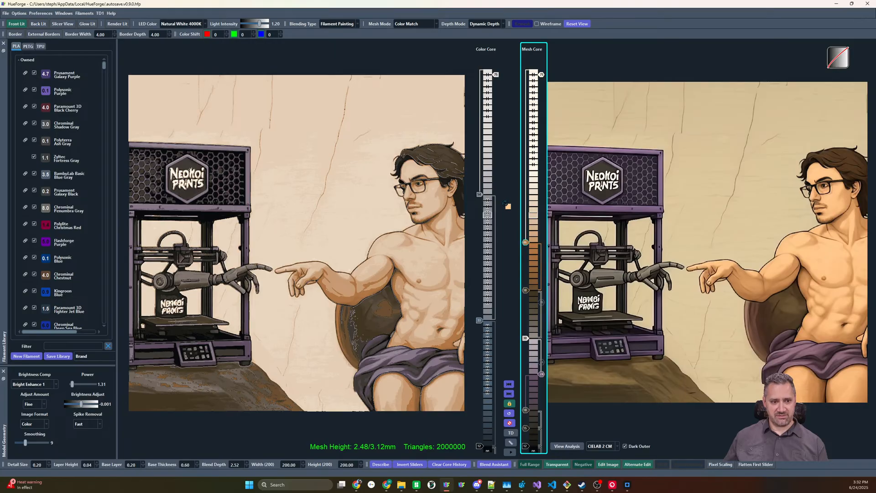
{"action": "left_click", "coordinate": [526, 196]}
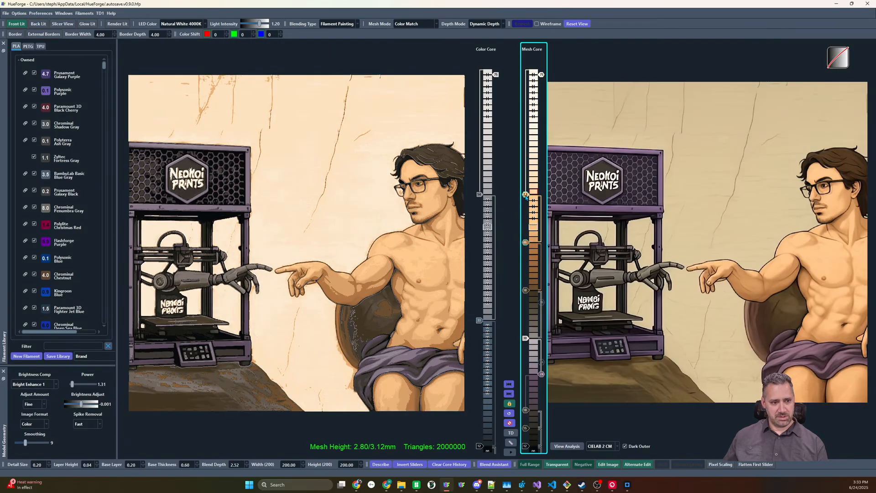
{"action": "scroll", "coordinate": [526, 196], "scroll_direction": "up", "scroll_amount": 4}
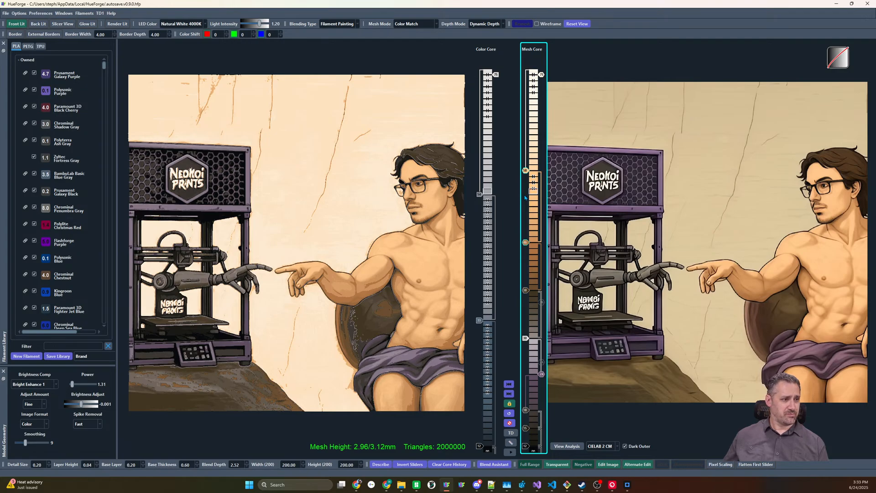
Add a beige slider for the wall at the top of the Mesh Core, with a white slider beneath it at layer 64
{"action": "left_click", "coordinate": [533, 129]}
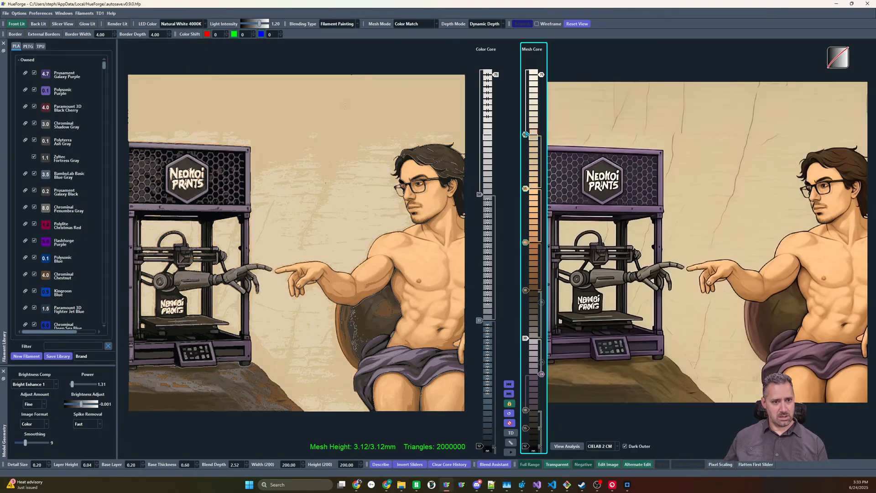
{"action": "mouse_move", "coordinate": [525, 135]}
{"action": "left_mouse_down"}
{"action": "mouse_move", "coordinate": [526, 155]}
{"action": "mouse_move", "coordinate": [525, 81]}
{"action": "mouse_move", "coordinate": [542, 131]}
{"action": "left_mouse_up"}
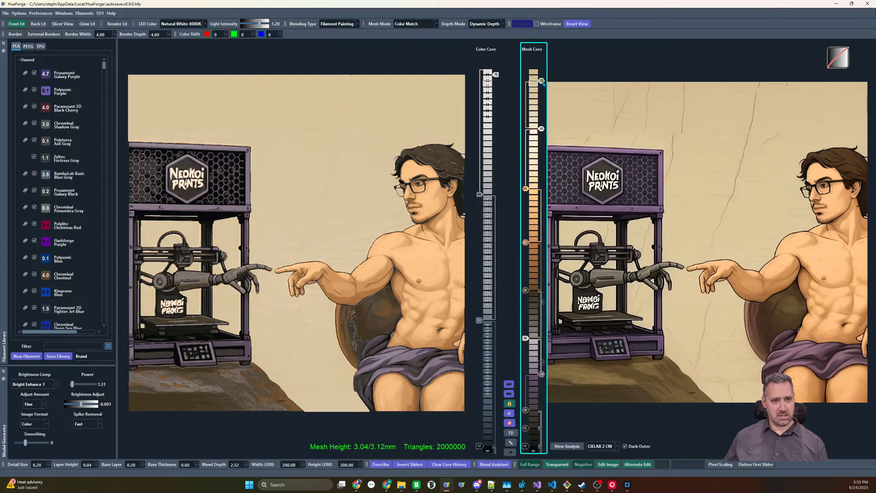
{"action": "left_click_drag", "start_coordinate": [542, 82], "coordinate": [542, 75]}
{"action": "left_click_drag", "start_coordinate": [542, 129], "coordinate": [542, 134]}
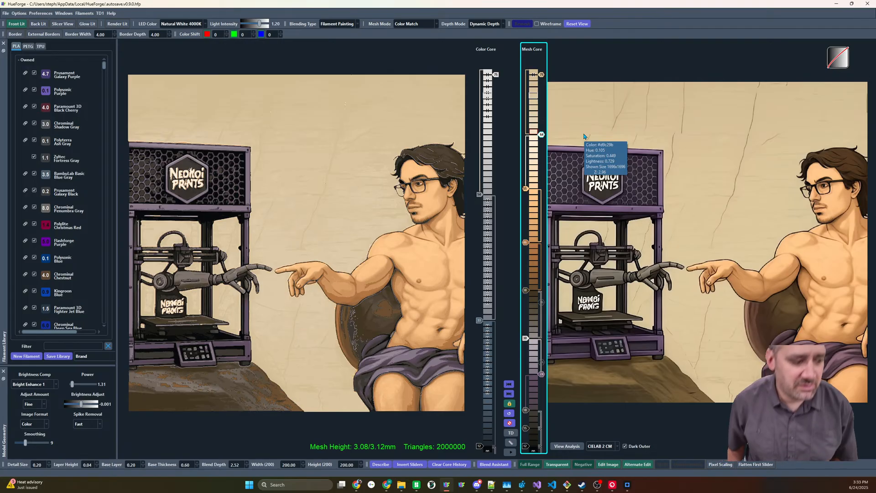
Select the lower Mesh Core sliders from the black base up to the white one and invert their color order
{"action": "mouse_move", "coordinate": [337, 180]}
{"action": "left_mouse_down"}
{"action": "mouse_move", "coordinate": [319, 72]}
{"action": "mouse_move", "coordinate": [327, 204]}
{"action": "mouse_move", "coordinate": [325, 182]}
{"action": "mouse_move", "coordinate": [333, 182]}
{"action": "left_mouse_up"}
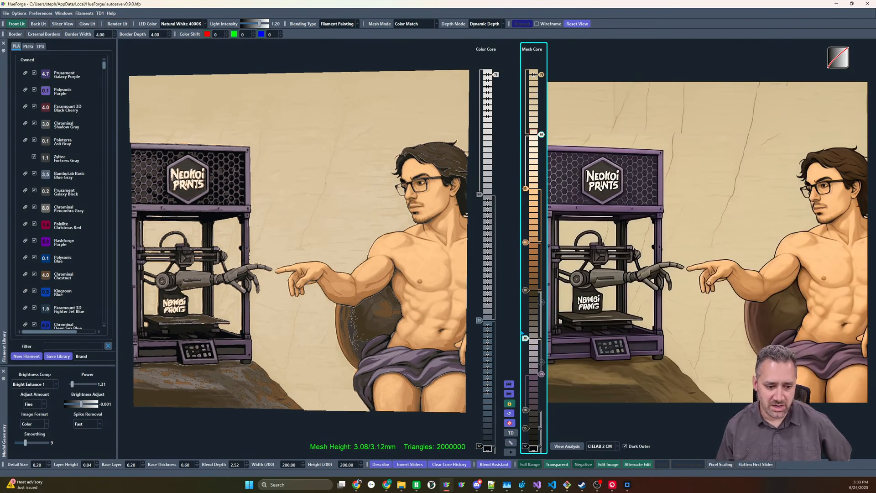
{"action": "left_click_drag", "start_coordinate": [522, 332], "coordinate": [544, 449]}
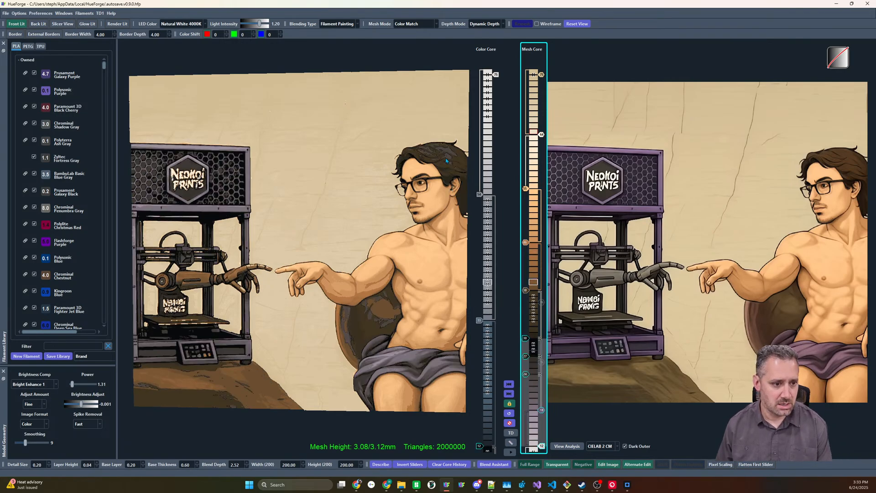
Reposition the dark and brown sliders between the purple and skin-shadow sliders in the Mesh Core, and raise the light purple slider three layers
{"action": "left_click_drag", "start_coordinate": [527, 357], "coordinate": [526, 351]}
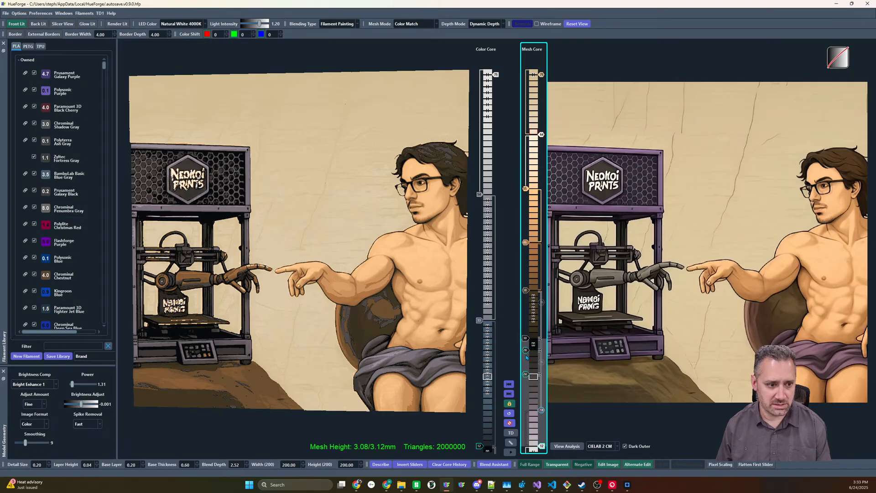
{"action": "left_click", "coordinate": [534, 351]}
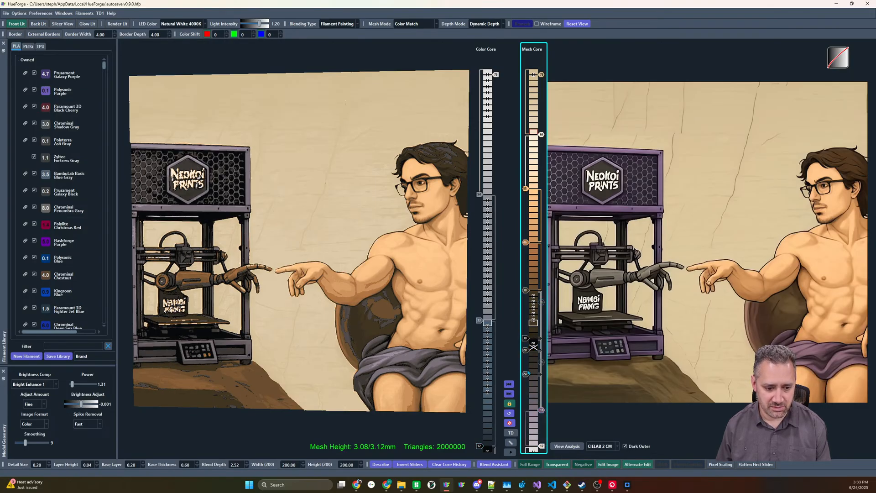
{"action": "left_click_drag", "start_coordinate": [526, 320], "coordinate": [527, 308]}
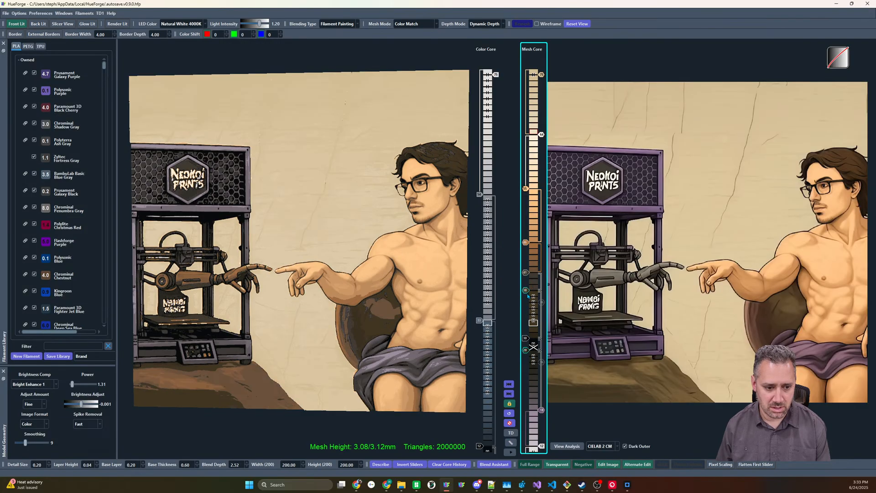
{"action": "left_click_drag", "start_coordinate": [525, 276], "coordinate": [525, 280]}
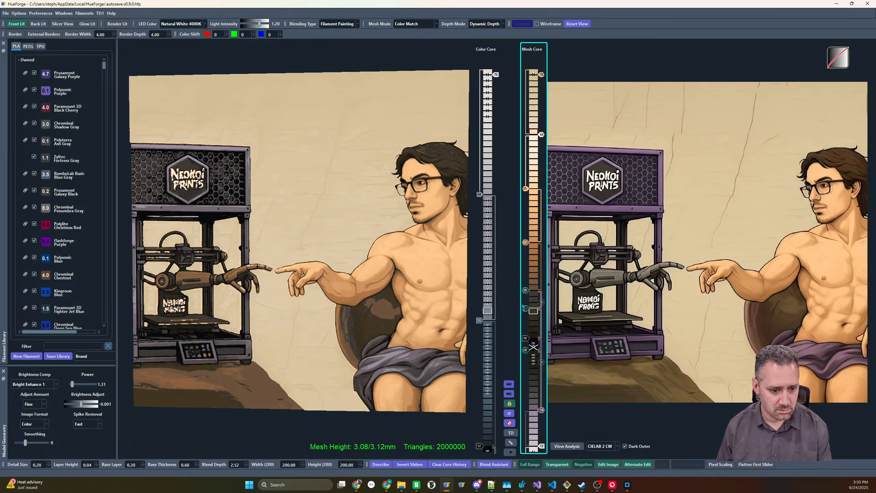
{"action": "scroll", "coordinate": [525, 293], "scroll_direction": "up", "scroll_amount": 1}
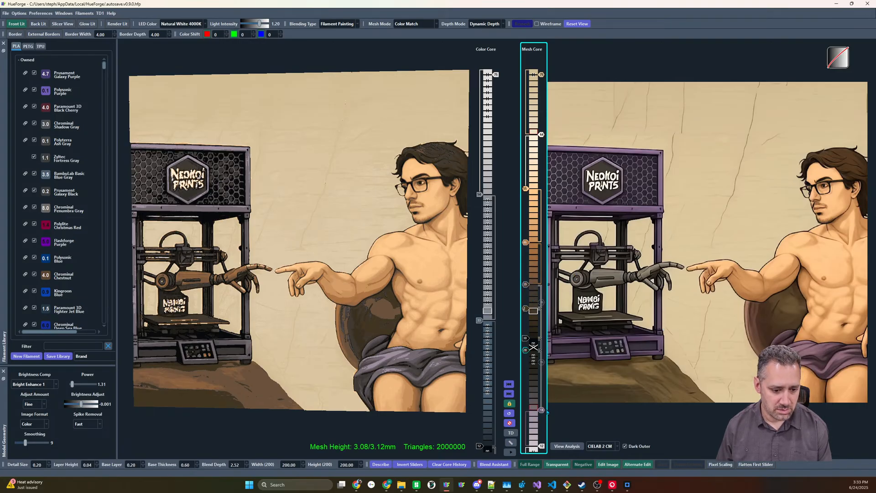
{"action": "scroll", "coordinate": [541, 411], "scroll_direction": "up", "scroll_amount": 3}
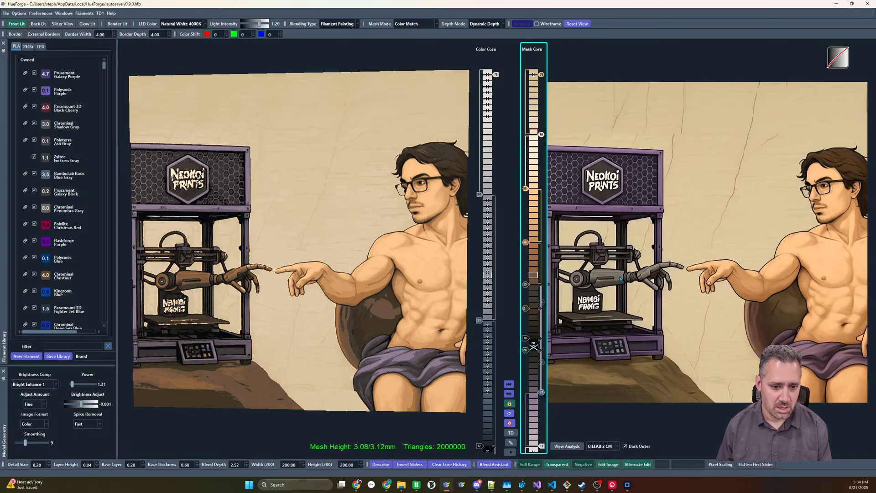
Try moving the beige wall slider to the bottom of the Mesh Core beneath white, with the other sliders shifted higher
{"action": "mouse_move", "coordinate": [621, 280]}
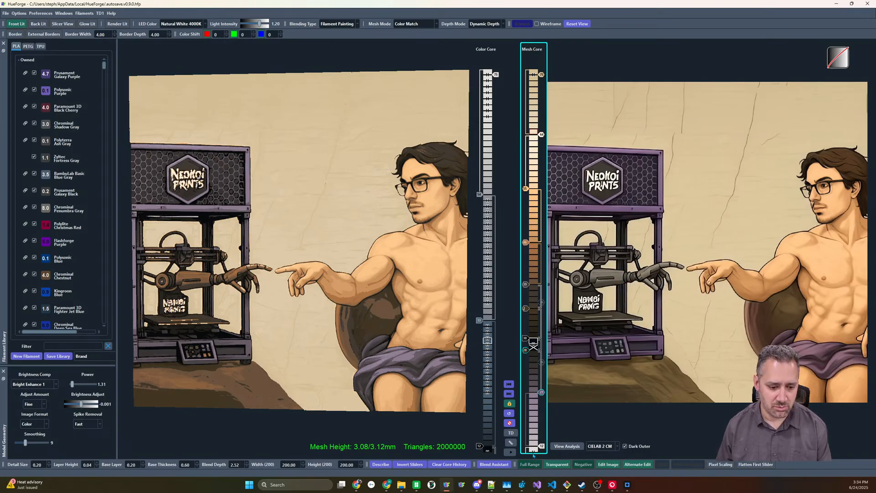
{"action": "left_click_drag", "start_coordinate": [543, 447], "coordinate": [542, 424], "text": "shift"}
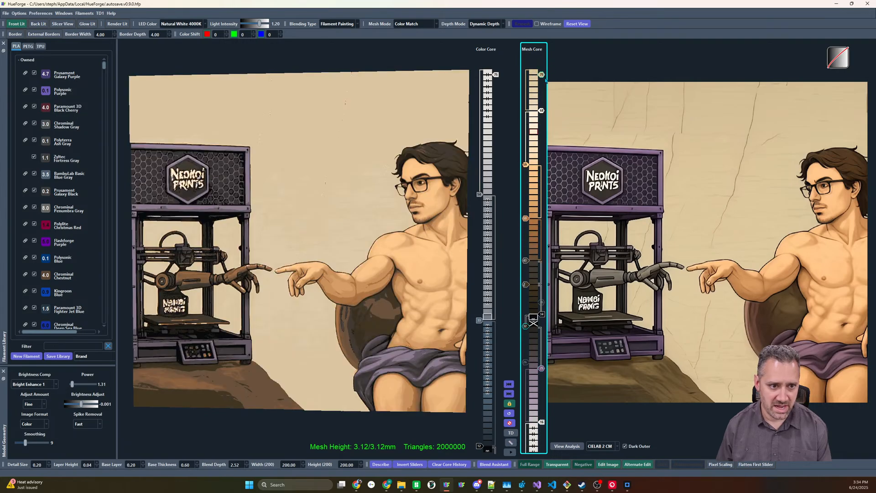
{"action": "left_click_drag", "start_coordinate": [542, 76], "coordinate": [543, 88]}
{"action": "left_click_drag", "start_coordinate": [547, 274], "coordinate": [548, 453]}
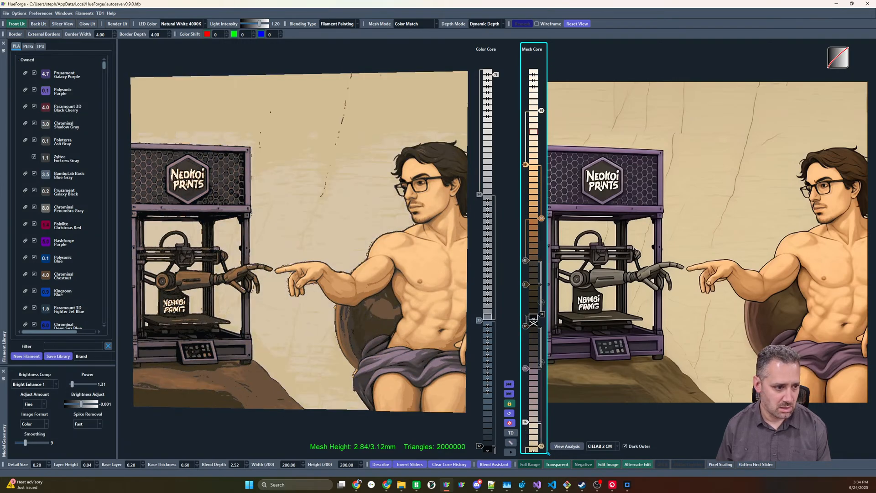
{"action": "left_click_drag", "start_coordinate": [526, 422], "coordinate": [526, 404], "text": "shift"}
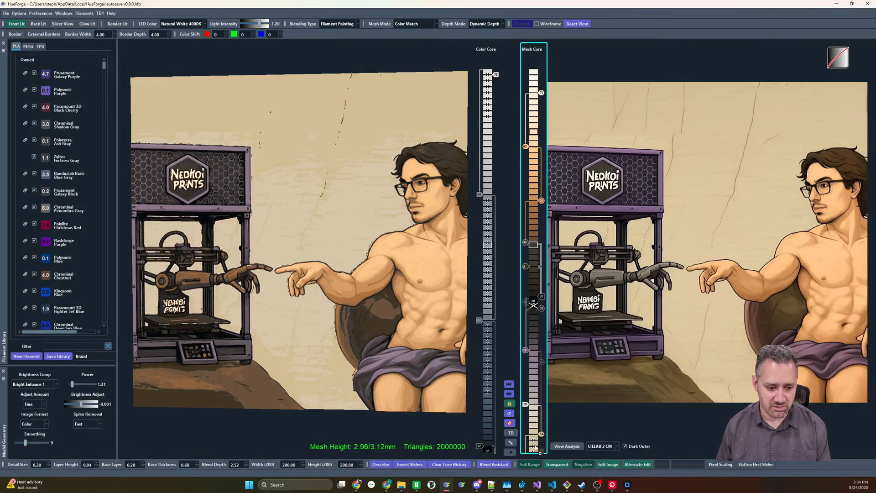
{"action": "mouse_move", "coordinate": [534, 445]}
{"action": "left_mouse_down"}
{"action": "mouse_move", "coordinate": [541, 397]}
{"action": "mouse_move", "coordinate": [524, 450]}
{"action": "left_mouse_up"}
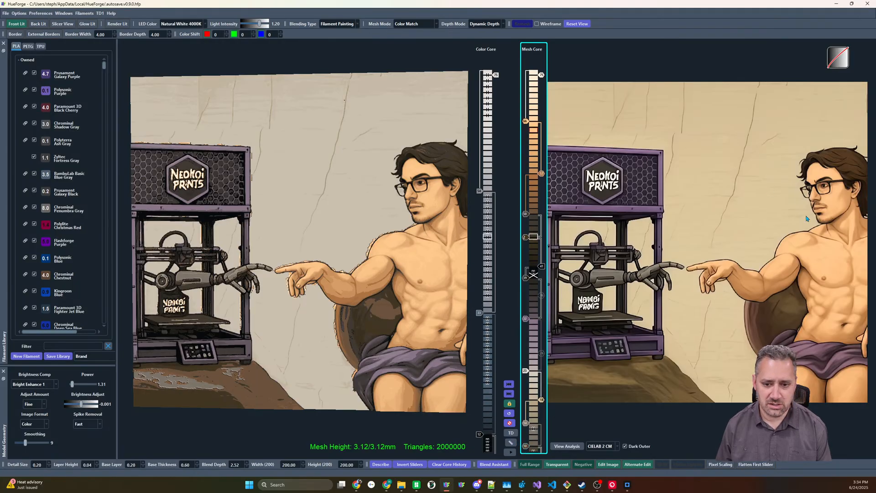
Examine the source image closely around the man's shoulder, where the dark outline separates the skin from the wall
{"action": "scroll", "coordinate": [792, 240], "scroll_direction": "up", "scroll_amount": 5}
{"action": "double_click", "coordinate": [706, 217]}
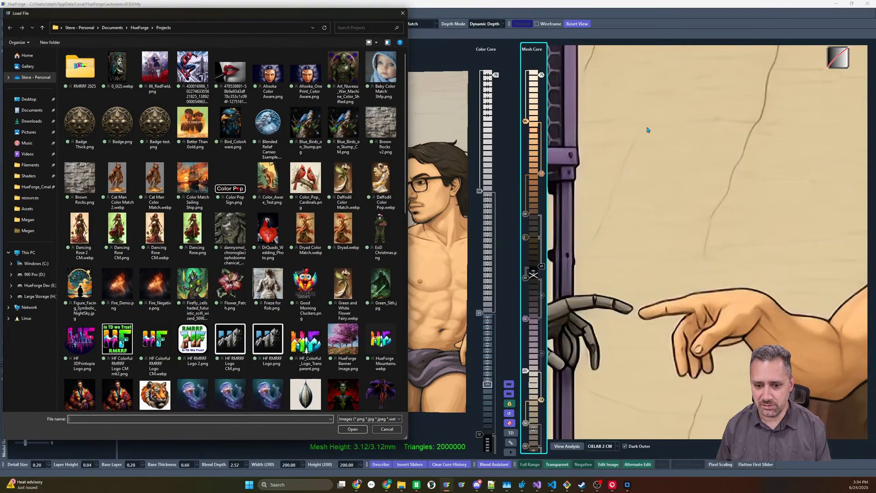
{"action": "left_click", "coordinate": [401, 9]}
{"action": "left_click_drag", "start_coordinate": [792, 240], "coordinate": [579, 201]}
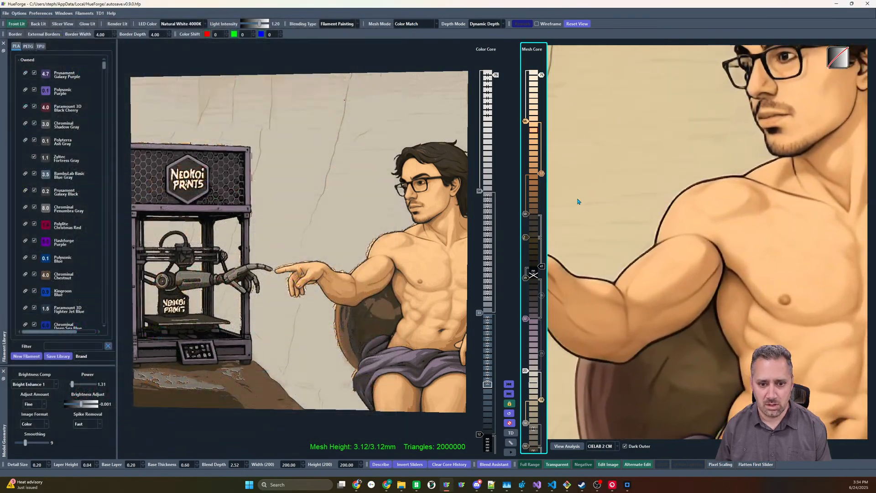
{"action": "scroll", "coordinate": [650, 185], "scroll_direction": "up", "scroll_amount": 5}
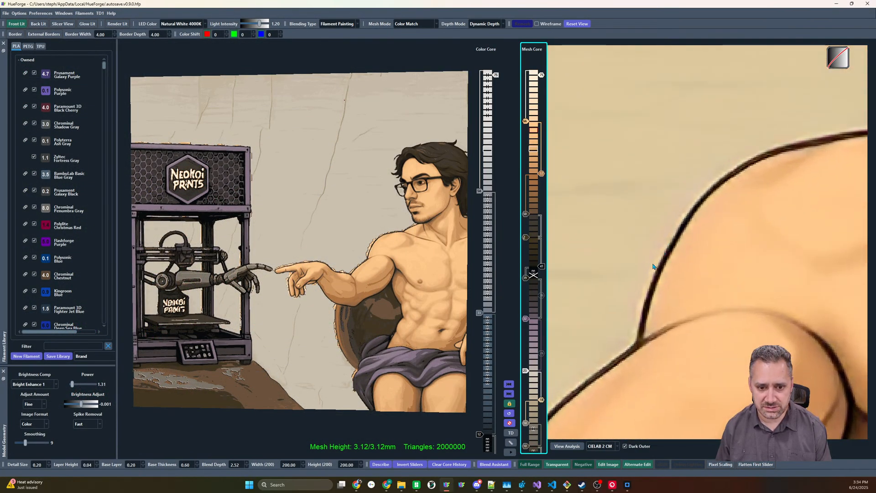
{"action": "mouse_move", "coordinate": [705, 184]}
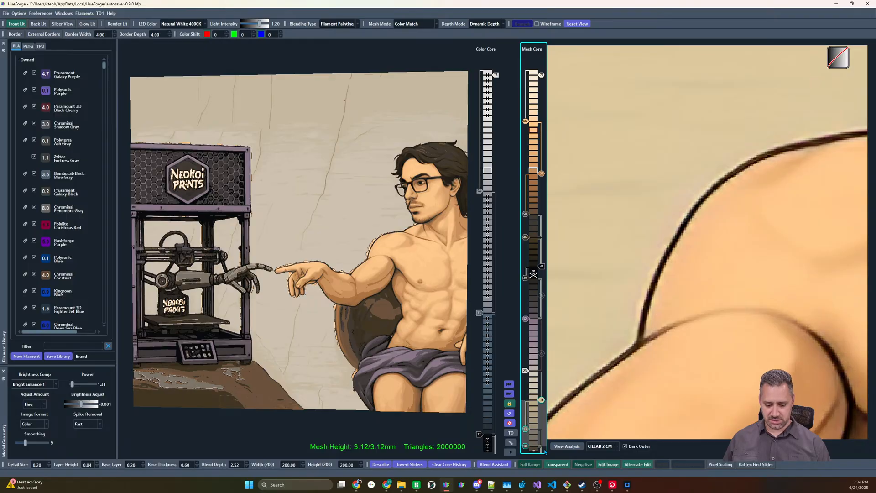
Delete the group of wall-colored sliders below white at the bottom of the Mesh Core
{"action": "key", "text": "i"}
{"action": "left_click_drag", "start_coordinate": [524, 395], "coordinate": [547, 453]}
{"action": "key", "text": "Delete"}
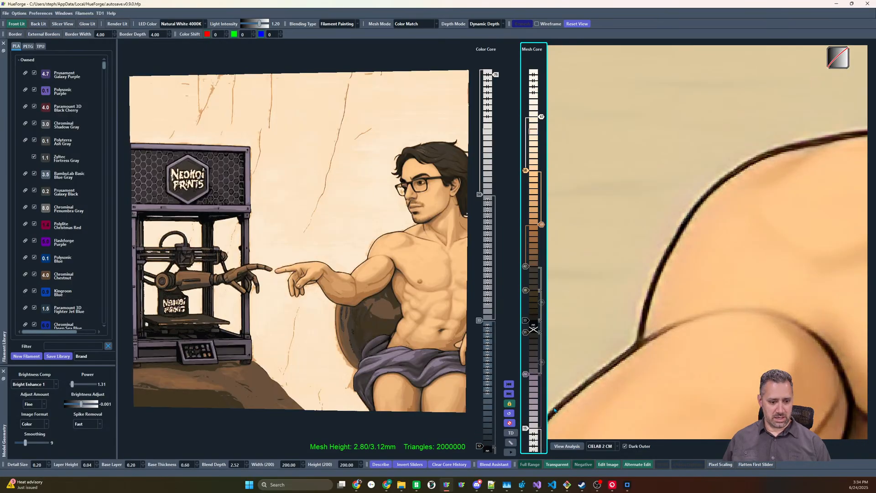
{"action": "key", "text": "super+d"}
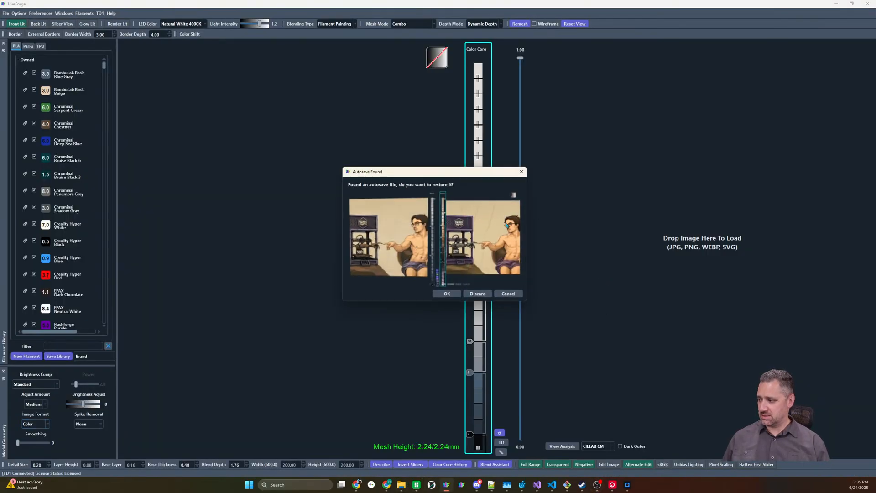
Restore the autosaved project and lower the beige wall slider five layers from the top of the Mesh Core
{"action": "left_click", "coordinate": [446, 293]}
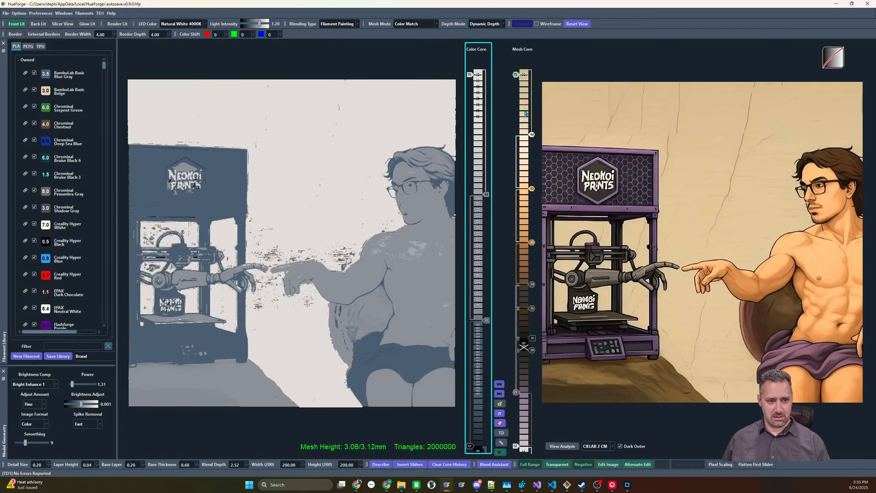
{"action": "left_click", "coordinate": [517, 81]}
{"action": "left_click_drag", "start_coordinate": [516, 75], "coordinate": [516, 105]}
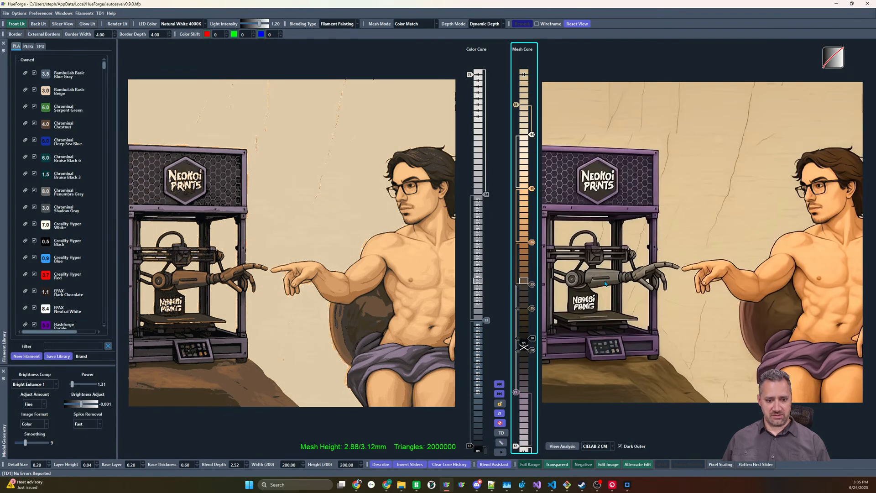
Add a gray slider for the robot arm above beige in the Mesh Core, and lower the white and beige sliders one layer each
{"action": "left_click", "coordinate": [524, 80]}
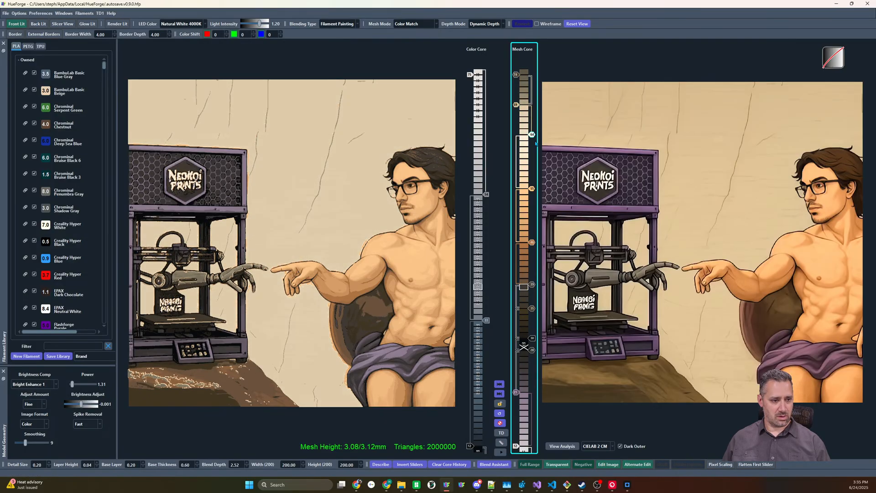
{"action": "mouse_move", "coordinate": [533, 135]}
{"action": "left_mouse_down"}
{"action": "mouse_move", "coordinate": [531, 146]}
{"action": "mouse_move", "coordinate": [531, 136]}
{"action": "left_mouse_up"}
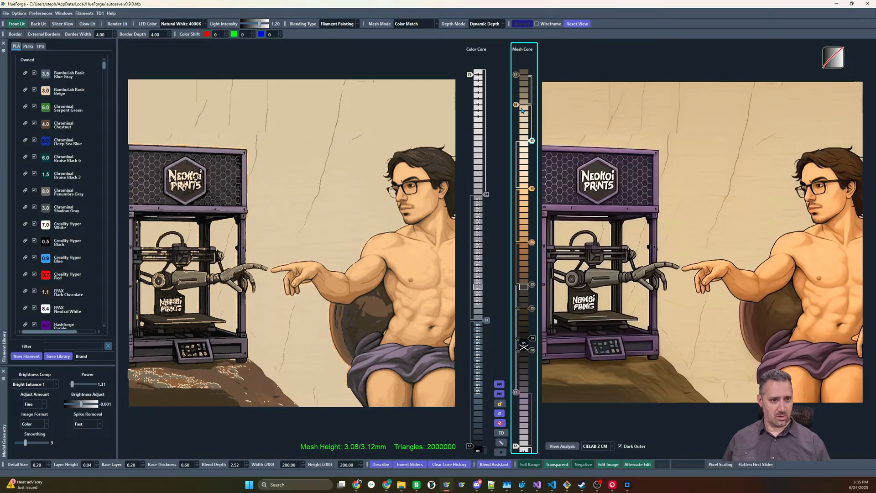
{"action": "left_click_drag", "start_coordinate": [517, 104], "coordinate": [516, 109]}
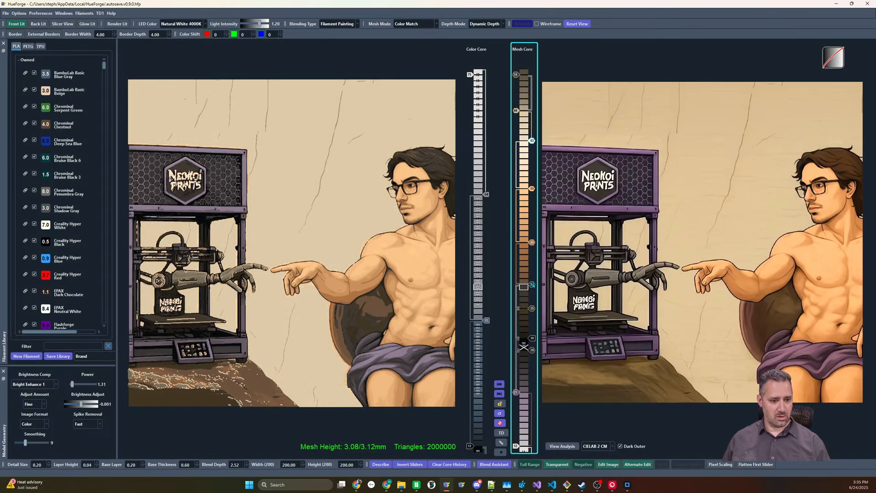
Move the dark gray slider from below the skin shadows to the top of the Mesh Core and adjust the gray slider's height beneath it
{"action": "mouse_move", "coordinate": [532, 285]}
{"action": "left_mouse_down"}
{"action": "mouse_move", "coordinate": [524, 72]}
{"action": "mouse_move", "coordinate": [516, 88]}
{"action": "mouse_move", "coordinate": [530, 75]}
{"action": "left_mouse_up"}
{"action": "right_click", "coordinate": [530, 78]}
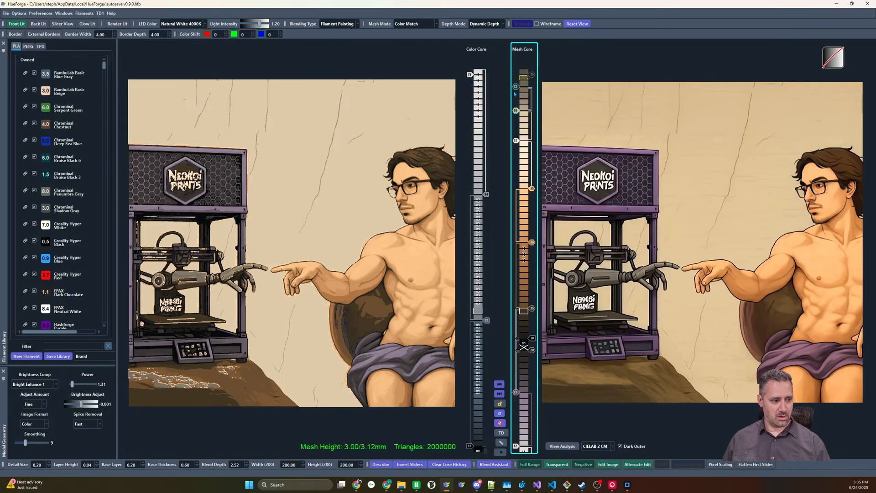
{"action": "key", "text": "Up"}
{"action": "key", "text": "Down"}
{"action": "key", "text": "Down"}
{"action": "key", "text": "Down"}
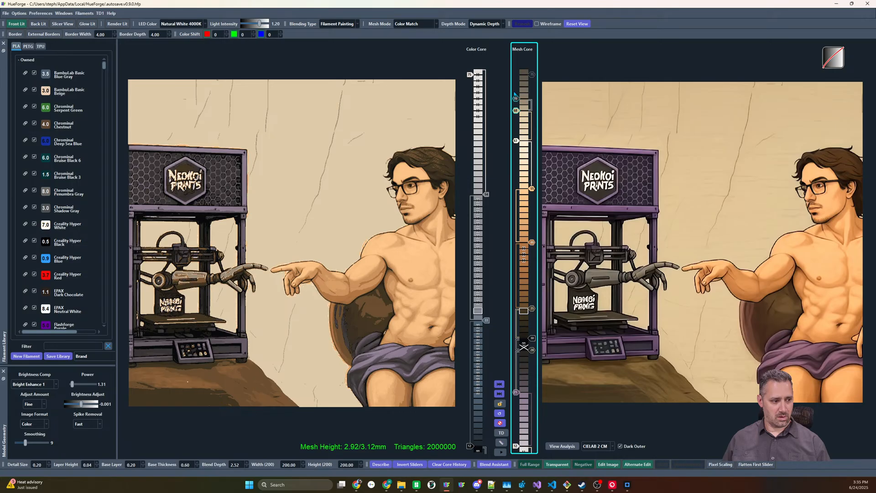
{"action": "key", "text": "Up"}
{"action": "key", "text": "Up"}
{"action": "key", "text": "Up"}
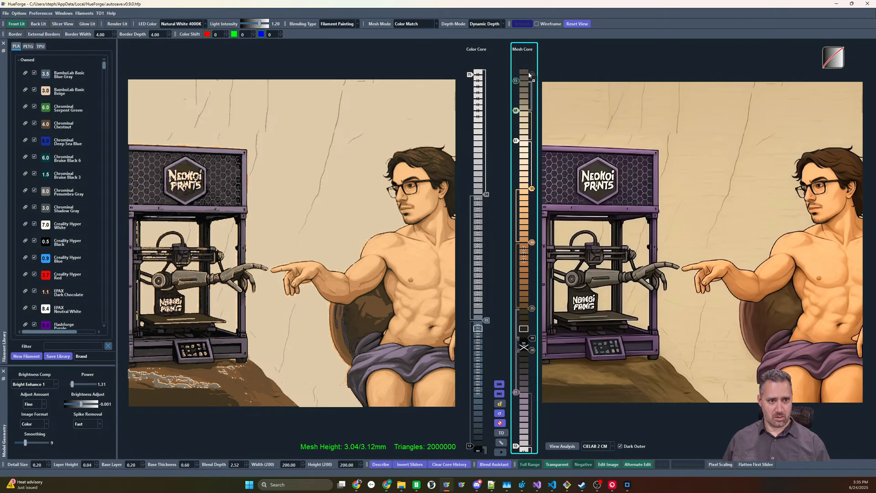
Try different heights for the two gray sliders at the top of the Mesh Core to compare the shading
{"action": "left_click_drag", "start_coordinate": [532, 75], "coordinate": [532, 76]}
{"action": "left_click", "coordinate": [516, 82]}
{"action": "key", "text": "Down"}
{"action": "key", "text": "Down"}
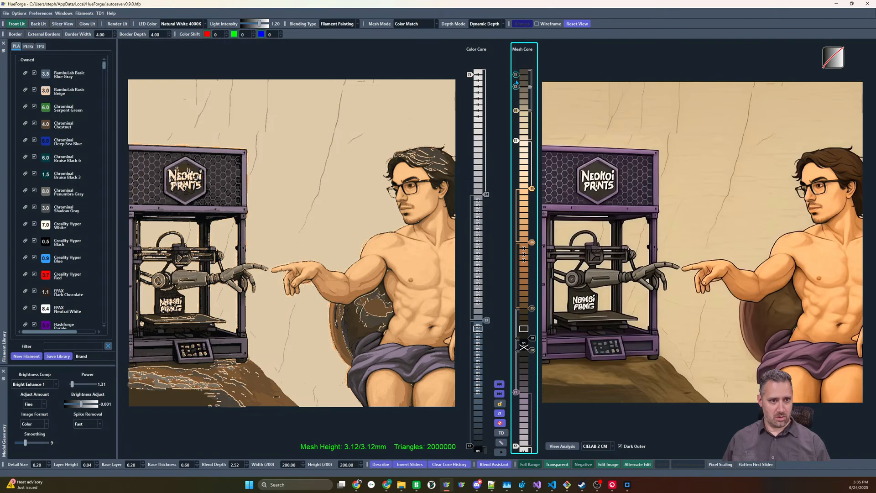
{"action": "key", "text": "Down"}
{"action": "key", "text": "Up"}
{"action": "key", "text": "Up"}
{"action": "key", "text": "Up"}
{"action": "key", "text": "Up"}
{"action": "key", "text": "Up"}
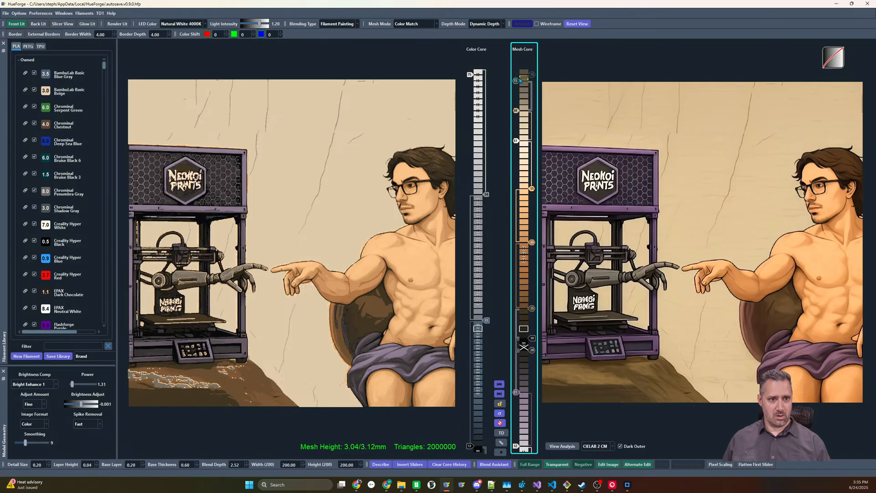
Place two gray sliders between the dark brown and skin-shadow sliders, and raise the sliders above them, with beige at the top
{"action": "left_click_drag", "start_coordinate": [517, 79], "coordinate": [524, 291]}
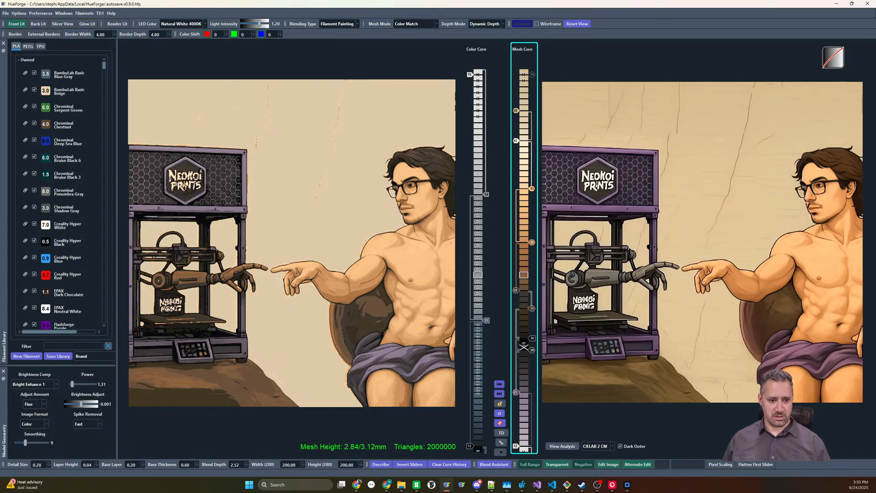
{"action": "left_click", "coordinate": [518, 274]}
{"action": "key", "text": "shift+Up"}
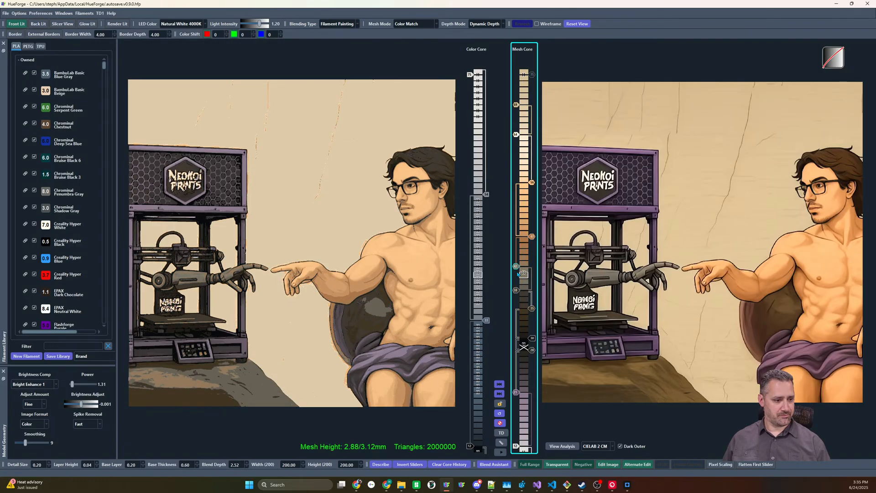
{"action": "key", "text": "shift+Up"}
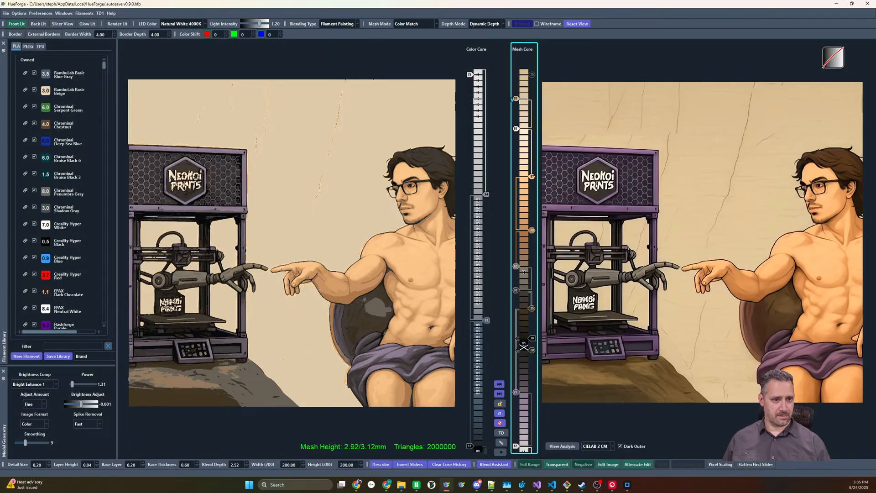
{"action": "scroll", "coordinate": [514, 99], "scroll_direction": "up", "scroll_amount": 4}
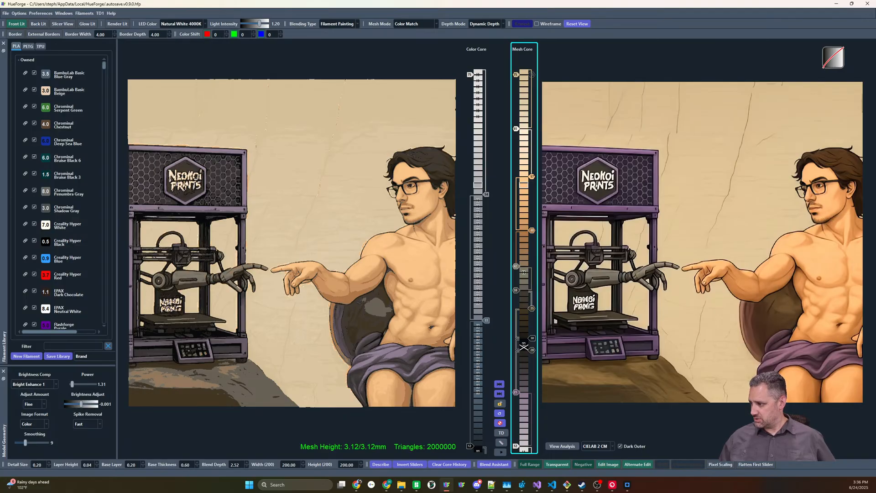
Match the filament library to the torso's skin color, add an orange filament slider below the light skin tone, and lower the skin-shadow slider one layer
{"action": "right_click", "coordinate": [820, 320]}
{"action": "left_click", "coordinate": [819, 322]}
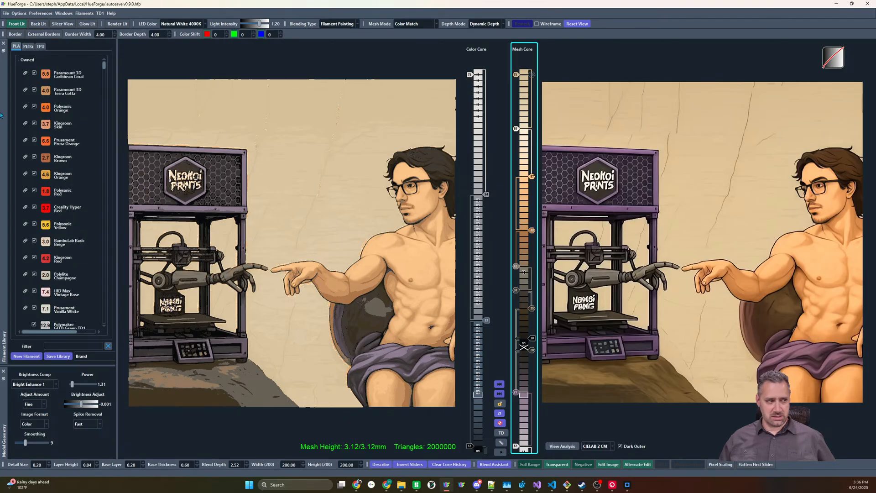
{"action": "mouse_move", "coordinate": [53, 78]}
{"action": "left_mouse_down"}
{"action": "mouse_move", "coordinate": [343, 212]}
{"action": "mouse_move", "coordinate": [546, 247]}
{"action": "mouse_move", "coordinate": [521, 246]}
{"action": "mouse_move", "coordinate": [521, 236]}
{"action": "left_mouse_up"}
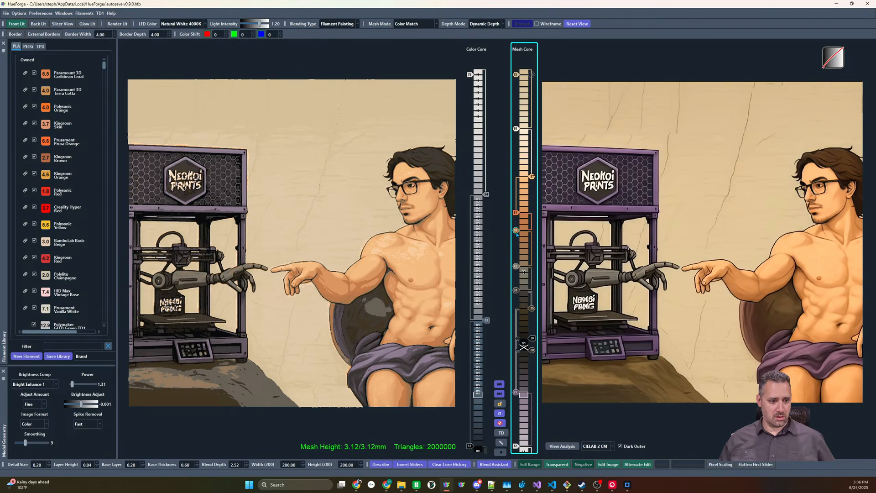
{"action": "left_click_drag", "start_coordinate": [517, 234], "coordinate": [518, 235]}
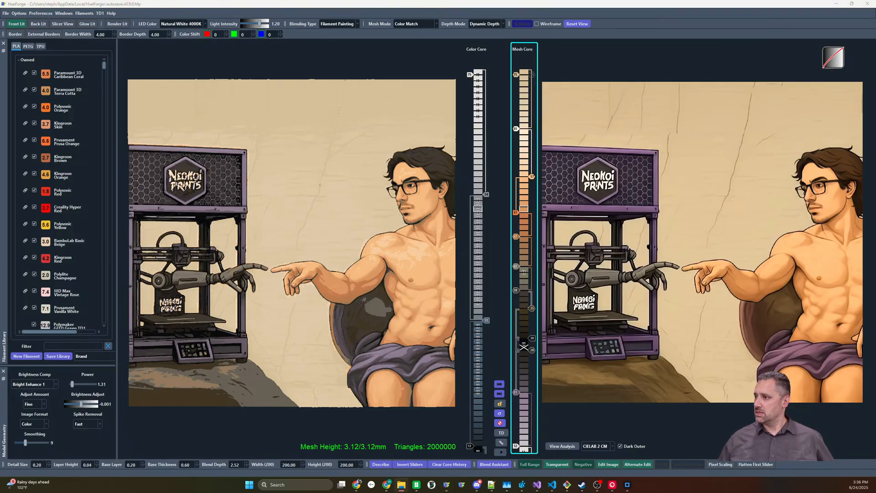
Load the rusty steam locomotive artwork as the new source image
{"action": "left_click_drag", "start_coordinate": [875, 194], "coordinate": [749, 190]}
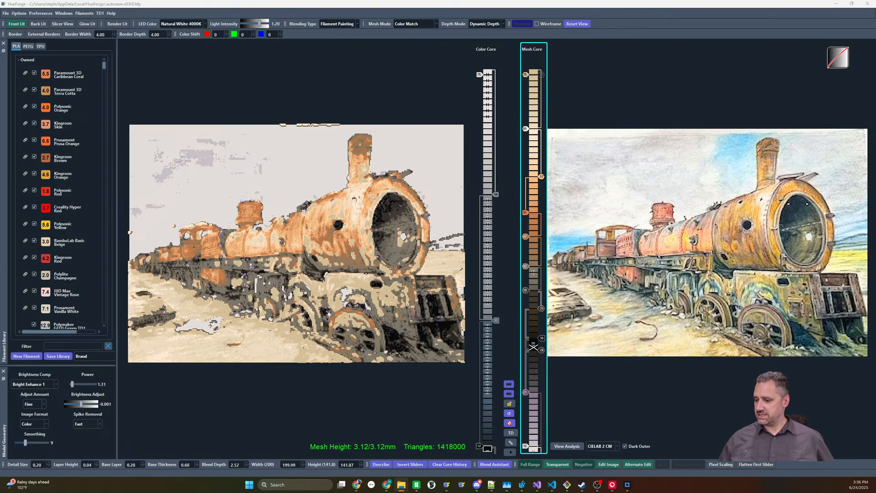
Switch to Photo AI, close the previous export results, and add Train-2-PNG.jpg
{"action": "left_click", "coordinate": [627, 485]}
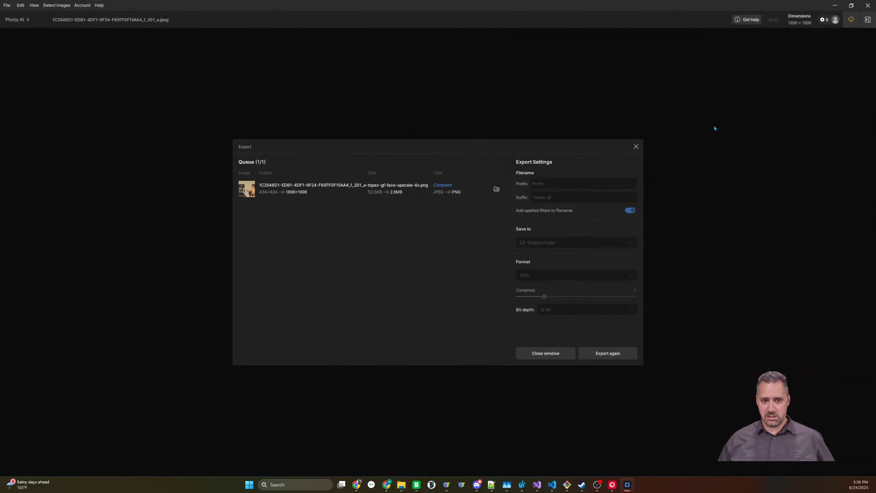
{"action": "left_click", "coordinate": [637, 146]}
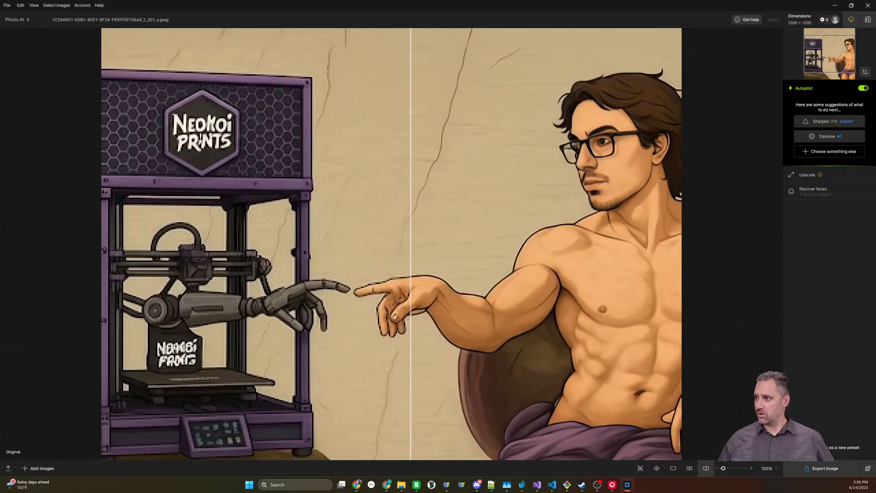
{"action": "left_click_drag", "start_coordinate": [0, 246], "coordinate": [479, 254]}
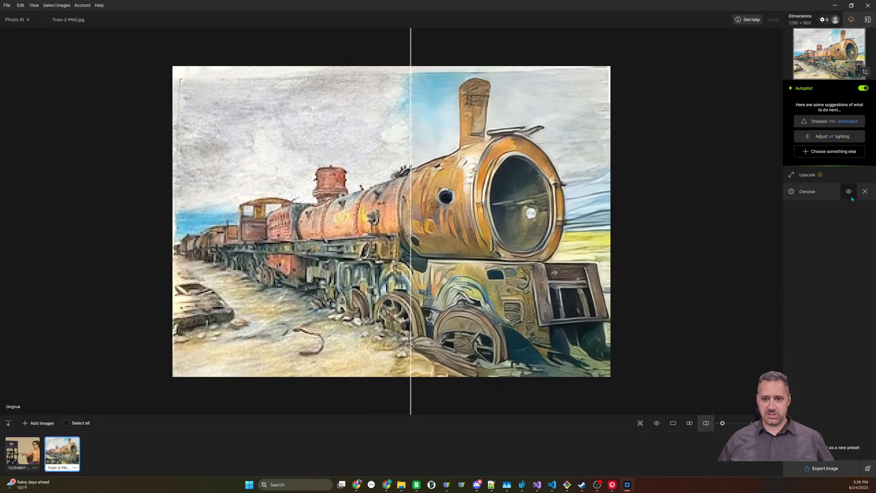
Set the train image's 4x upscale to the Low resolution model with Minor denoise 41, and compare the enhanced image with the original
{"action": "left_click", "coordinate": [813, 174]}
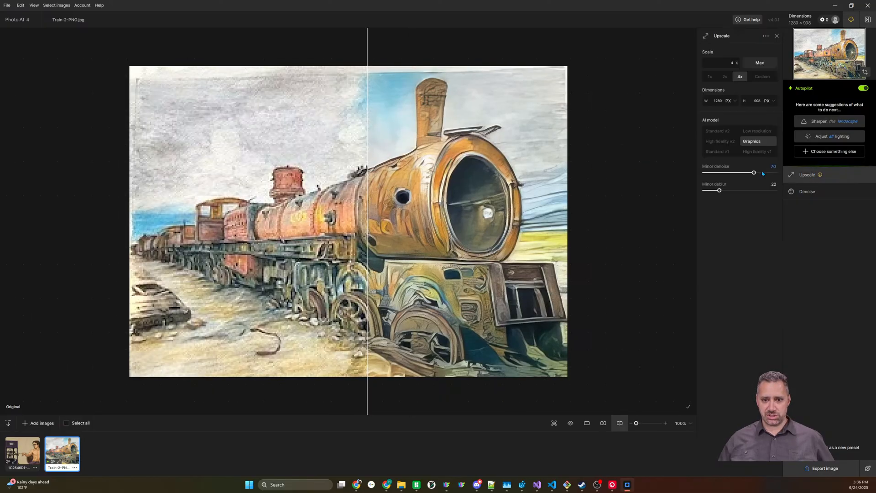
{"action": "left_click", "coordinate": [746, 133]}
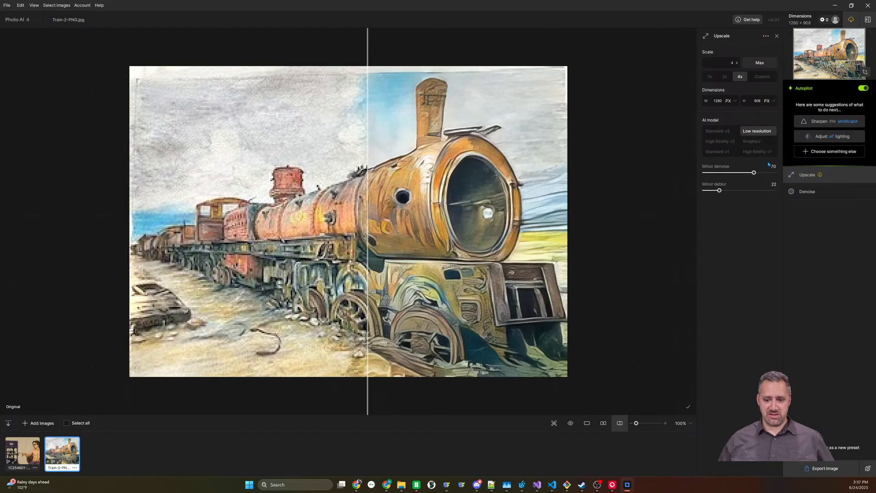
{"action": "left_click_drag", "start_coordinate": [754, 173], "coordinate": [734, 173]}
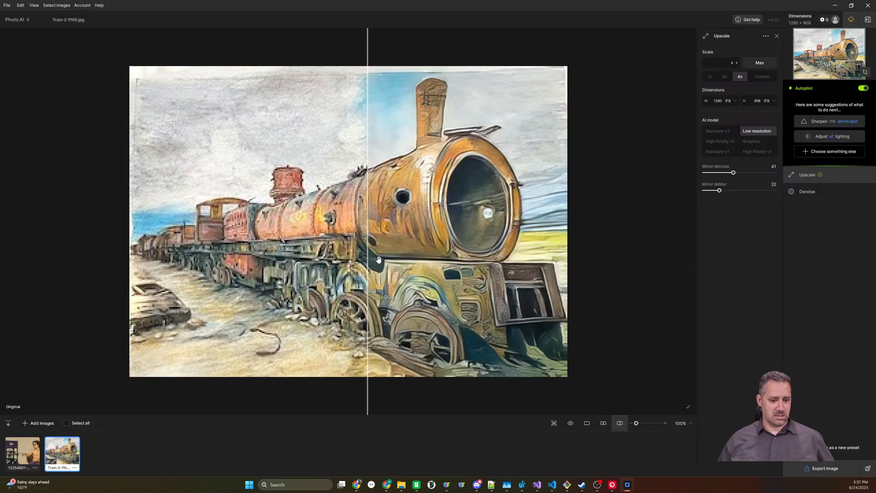
{"action": "left_click_drag", "start_coordinate": [369, 261], "coordinate": [211, 284]}
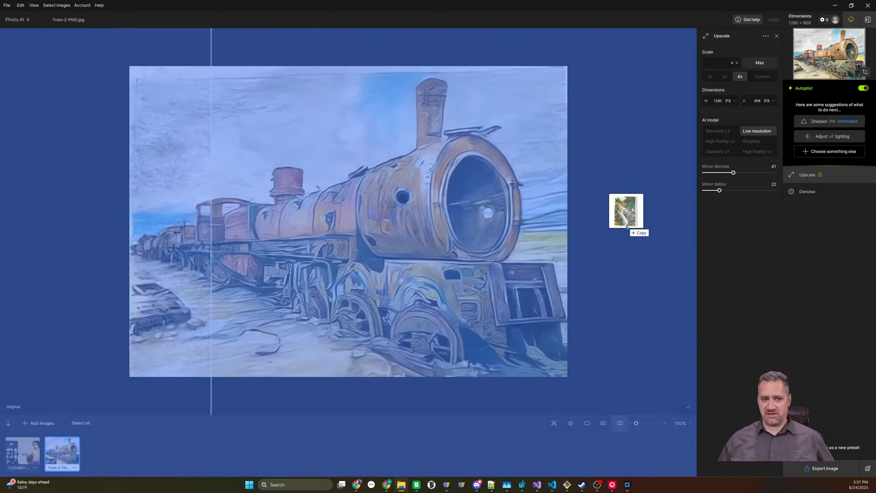
Add Train-1-png.png, compare its enhancement with the original, and export the 4x upscale as a PNG
{"action": "left_click_drag", "start_coordinate": [626, 206], "coordinate": [626, 231]}
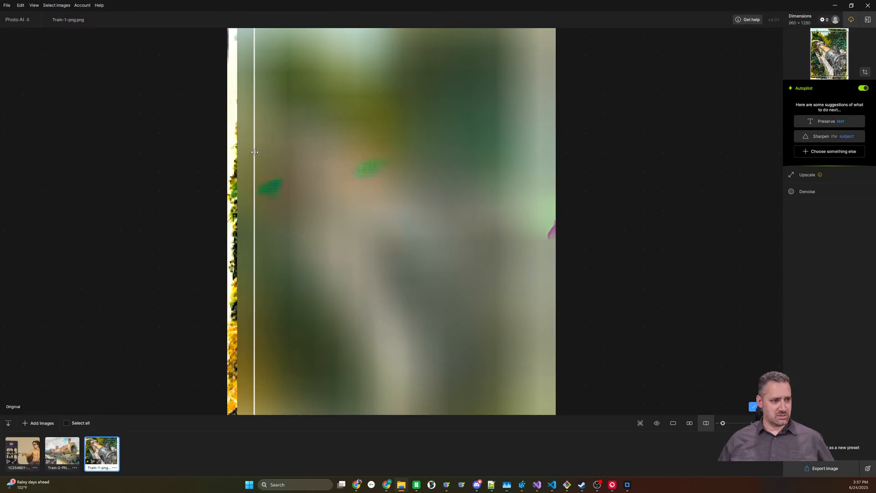
{"action": "left_click_drag", "start_coordinate": [254, 153], "coordinate": [221, 188]}
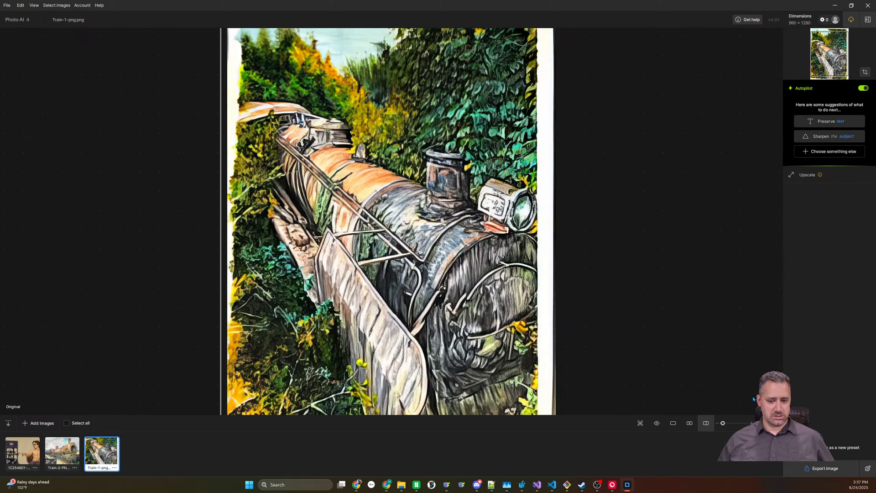
{"action": "left_click", "coordinate": [824, 470]}
{"action": "left_click", "coordinate": [607, 353]}
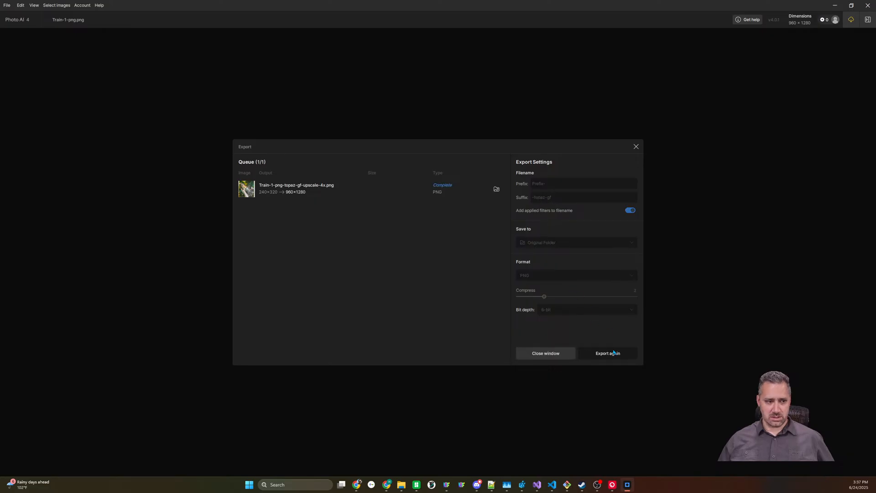
{"action": "left_click", "coordinate": [836, 4]}
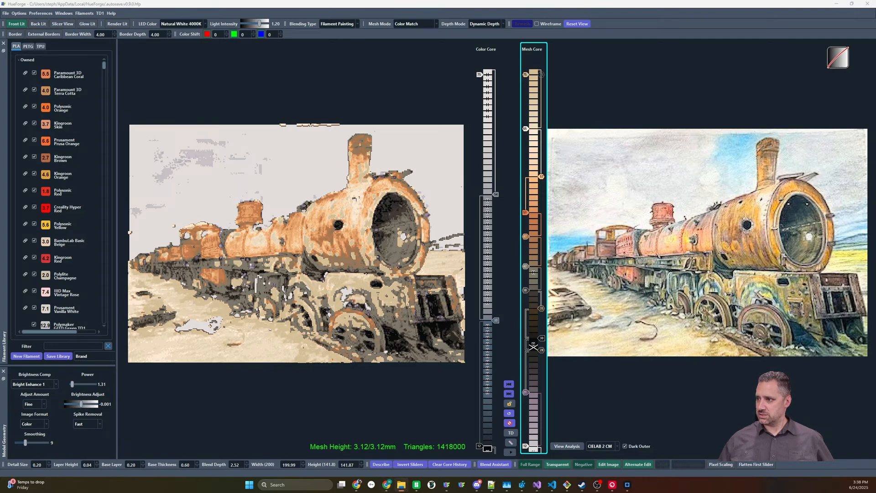
Load the narrowboat canal artwork as the new HueForge source image and inspect its colors around the boats up close
{"action": "left_click_drag", "start_coordinate": [785, 215], "coordinate": [696, 232]}
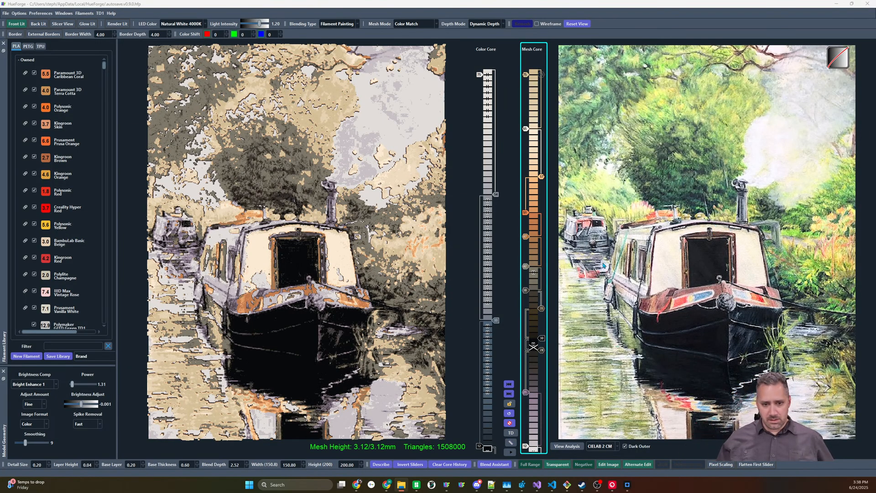
{"action": "scroll", "coordinate": [633, 244], "scroll_direction": "up", "scroll_amount": 3}
{"action": "scroll", "coordinate": [634, 244], "scroll_direction": "up", "scroll_amount": 4}
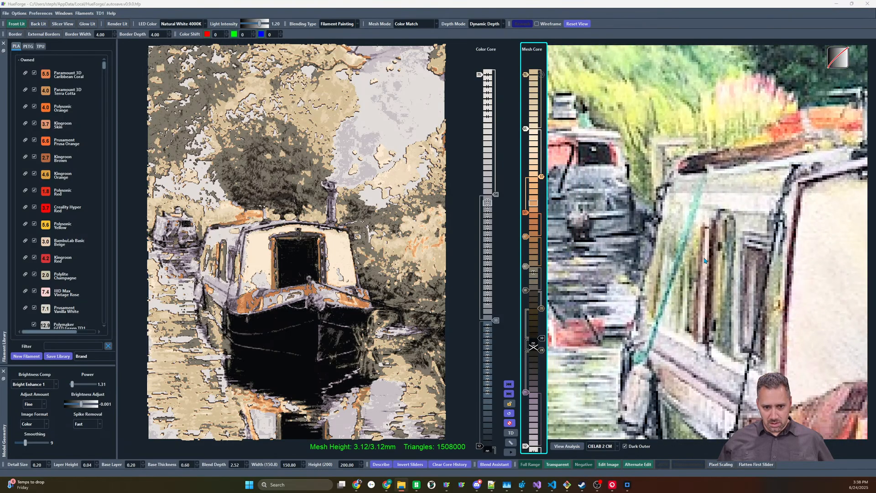
{"action": "scroll", "coordinate": [657, 255], "scroll_direction": "up", "scroll_amount": 2}
{"action": "scroll", "coordinate": [657, 255], "scroll_direction": "down", "scroll_amount": 9}
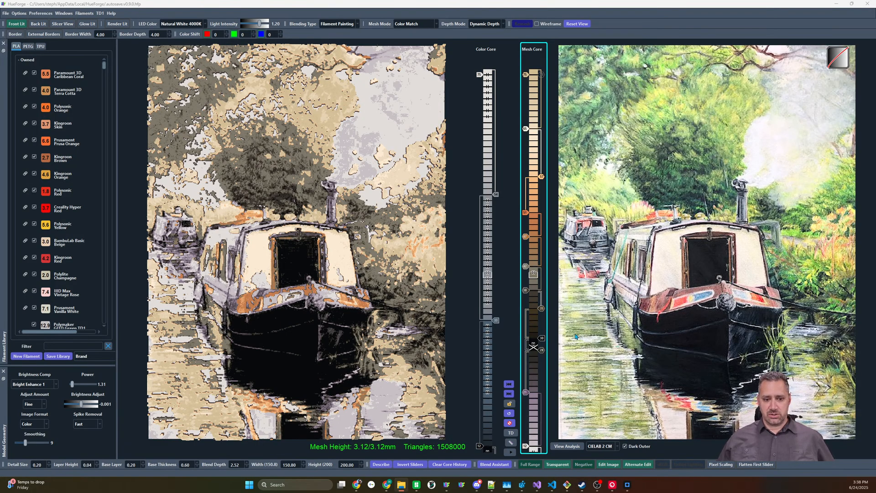
Reset the Mesh Core to the Color Core's sliders, raise the black slider to just below the dark gray, and add a dark green slider beneath it
{"action": "left_click", "coordinate": [510, 414]}
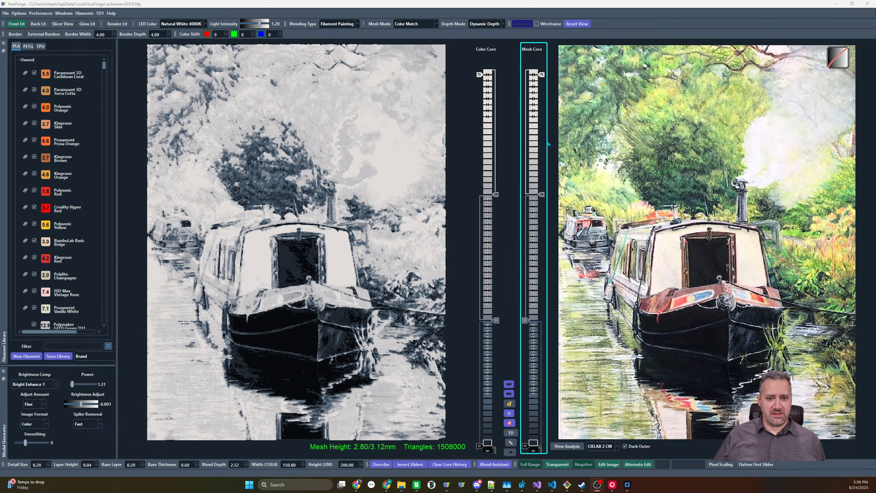
{"action": "left_click_drag", "start_coordinate": [525, 446], "coordinate": [526, 350]}
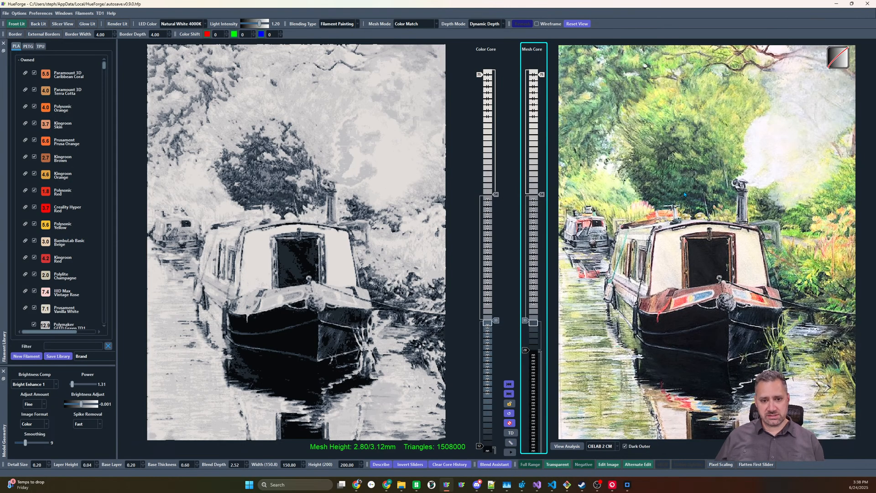
{"action": "left_click", "coordinate": [535, 361]}
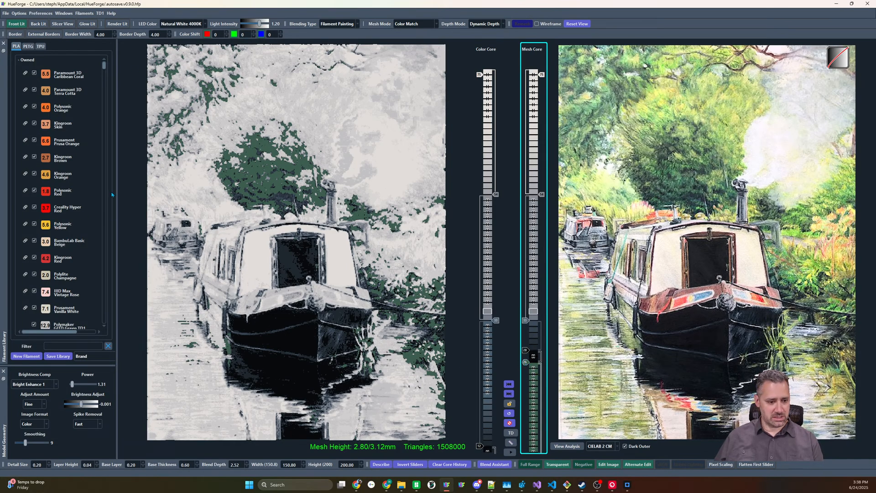
Add Prusament Pineapple Yellow at the base of the Mesh Core and raise it a few layers below the dark green slider
{"action": "scroll", "coordinate": [50, 171], "scroll_direction": "down", "scroll_amount": 3}
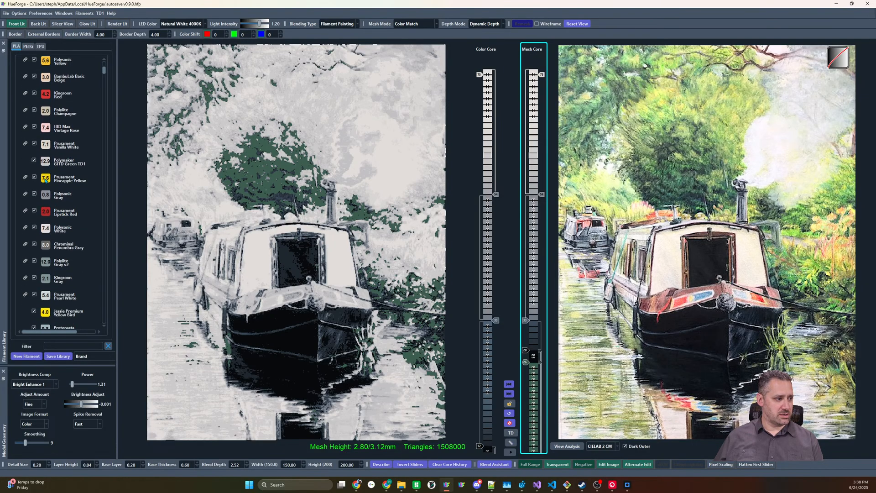
{"action": "left_click_drag", "start_coordinate": [45, 179], "coordinate": [525, 449]}
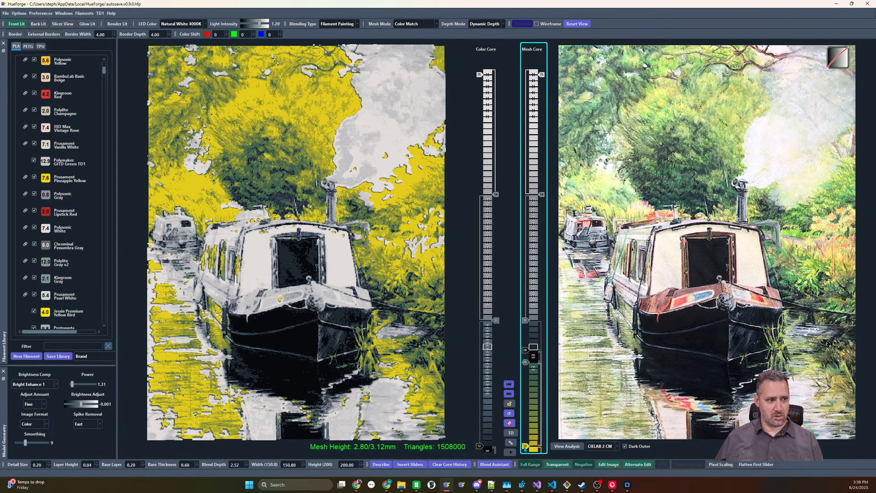
{"action": "scroll", "coordinate": [526, 450], "scroll_direction": "up", "scroll_amount": 3}
{"action": "scroll", "coordinate": [525, 450], "scroll_direction": "down", "scroll_amount": 2}
{"action": "scroll", "coordinate": [525, 450], "scroll_direction": "up", "scroll_amount": 5}
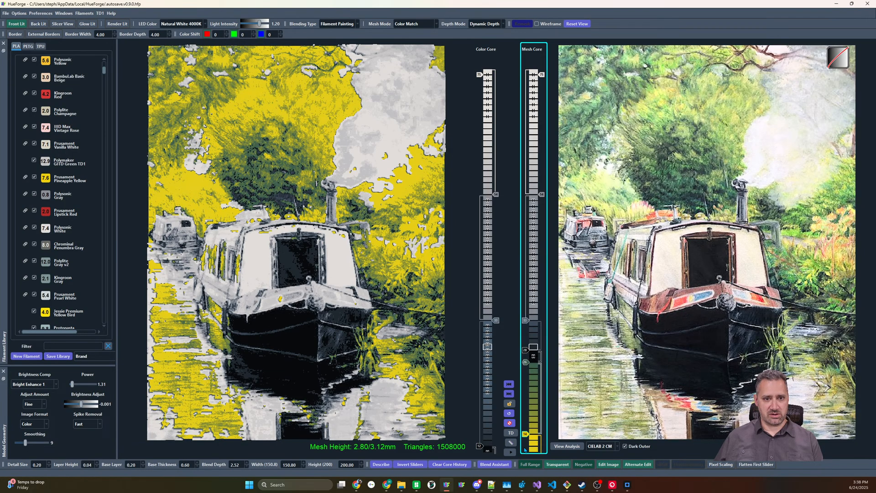
{"action": "scroll", "coordinate": [526, 450], "scroll_direction": "down", "scroll_amount": 6}
{"action": "scroll", "coordinate": [526, 450], "scroll_direction": "up", "scroll_amount": 3}
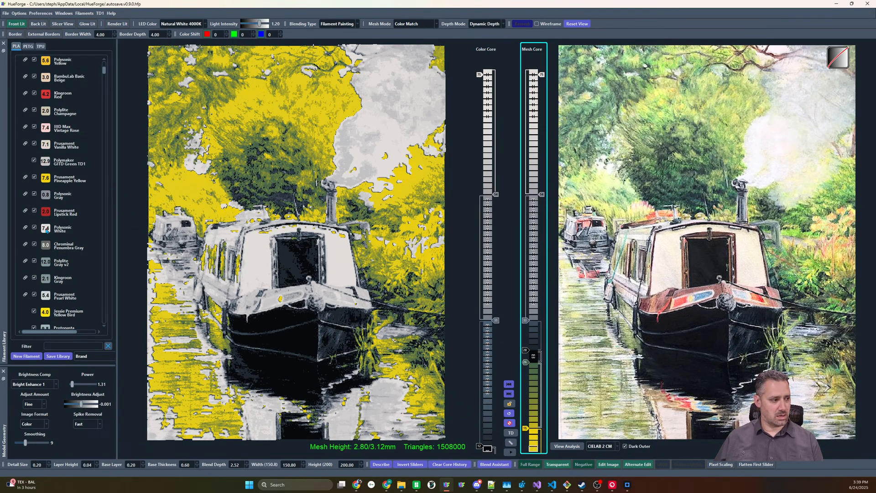
Place Polysonic White beneath the yellow slider, show the slider heights, and set the yellow slider to 0.72
{"action": "left_click_drag", "start_coordinate": [46, 230], "coordinate": [526, 451]}
{"action": "left_click_drag", "start_coordinate": [525, 421], "coordinate": [479, 434]}
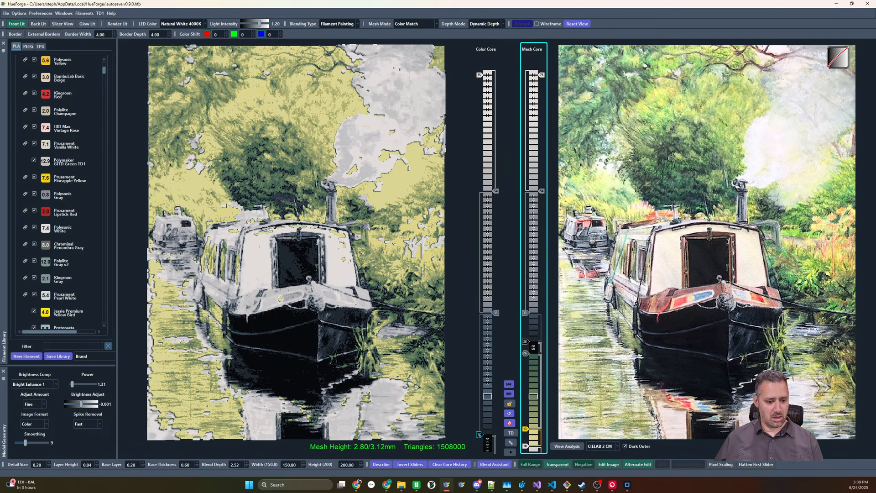
{"action": "left_click_drag", "start_coordinate": [526, 447], "coordinate": [527, 451]}
{"action": "left_click", "coordinate": [514, 443]}
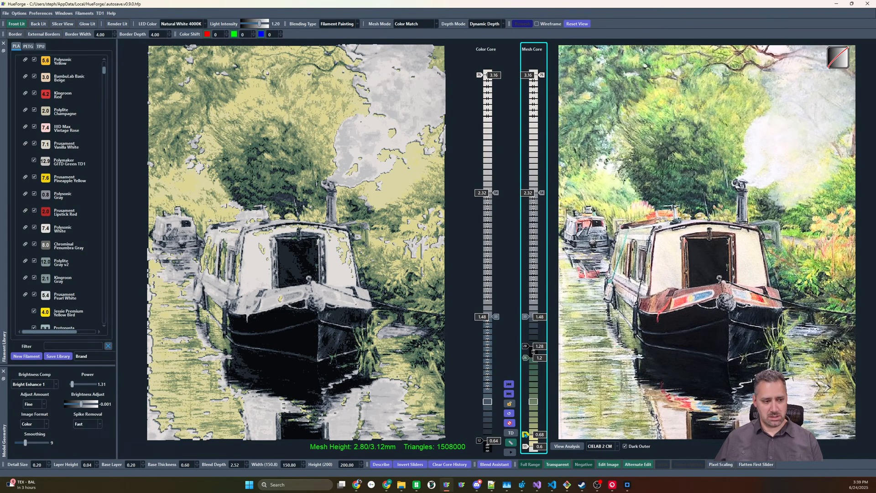
{"action": "left_click_drag", "start_coordinate": [525, 434], "coordinate": [525, 429]}
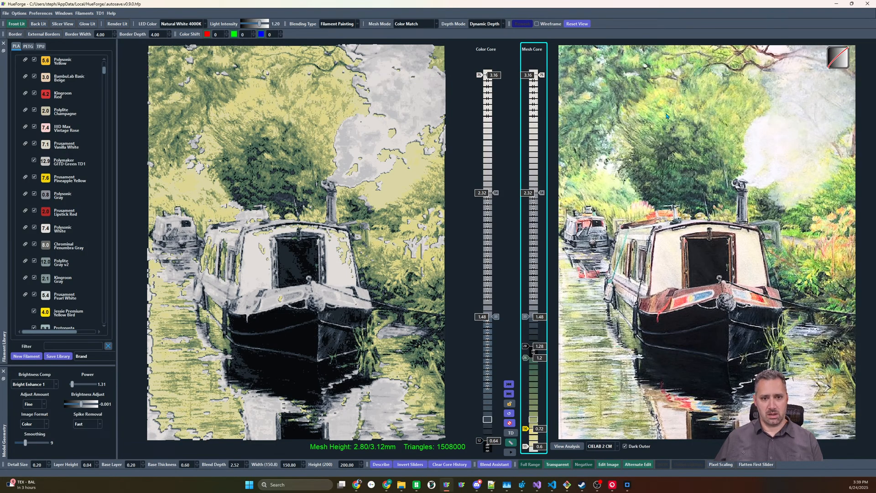
Add a light green slider at 0.88 from the foliage, and raise the Mesh Core sliders below the topmost one by 0.08
{"action": "left_click", "coordinate": [529, 406]}
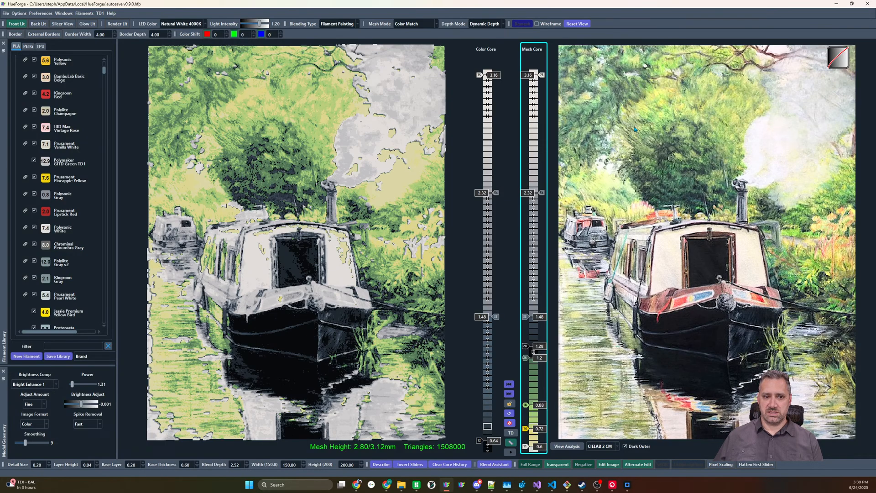
{"action": "mouse_move", "coordinate": [610, 169]}
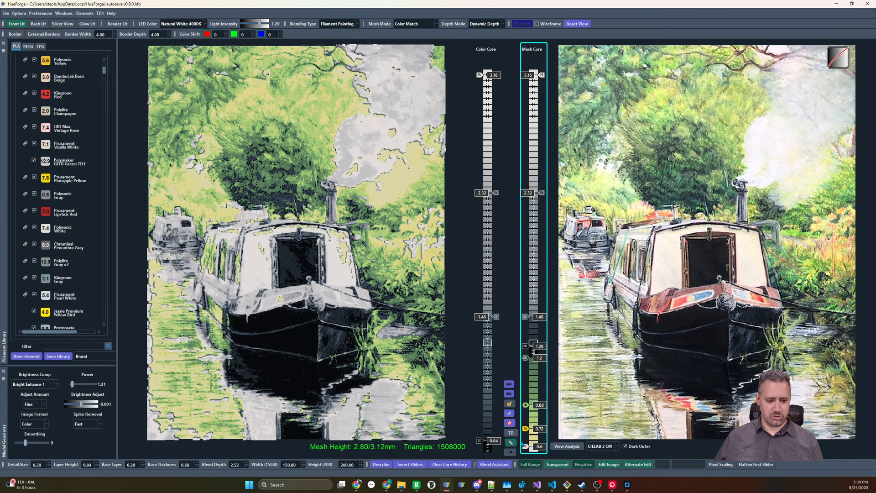
{"action": "scroll", "coordinate": [527, 448], "scroll_direction": "up", "scroll_amount": 2, "text": "shift"}
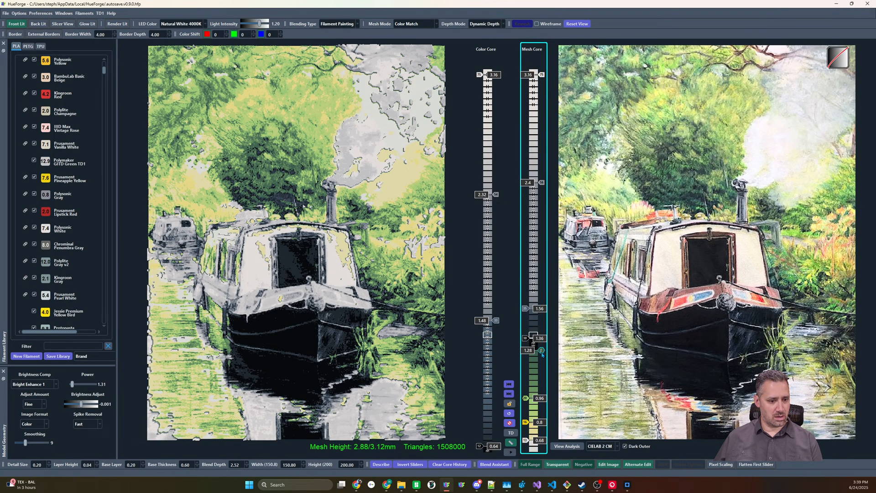
Recolor the gray Mesh Core slider at 2.4 with a peach tone from the artwork
{"action": "mouse_move", "coordinate": [542, 352]}
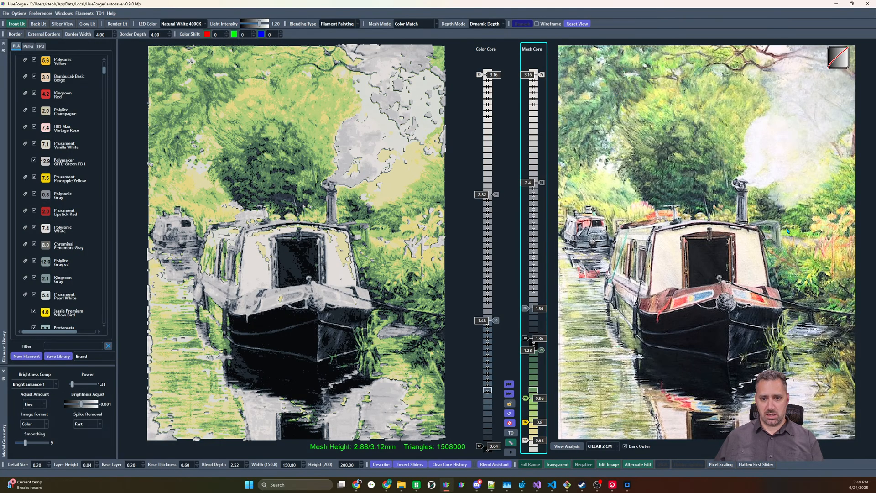
{"action": "mouse_move", "coordinate": [795, 239]}
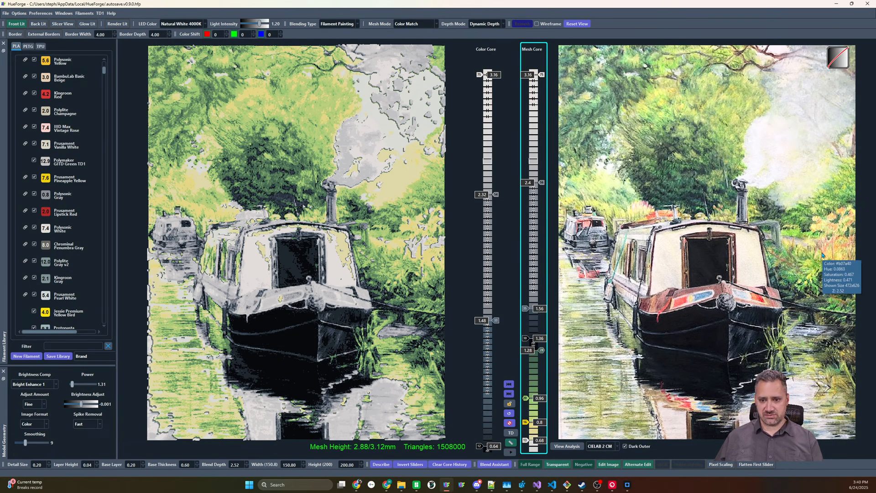
{"action": "left_click", "coordinate": [542, 183]}
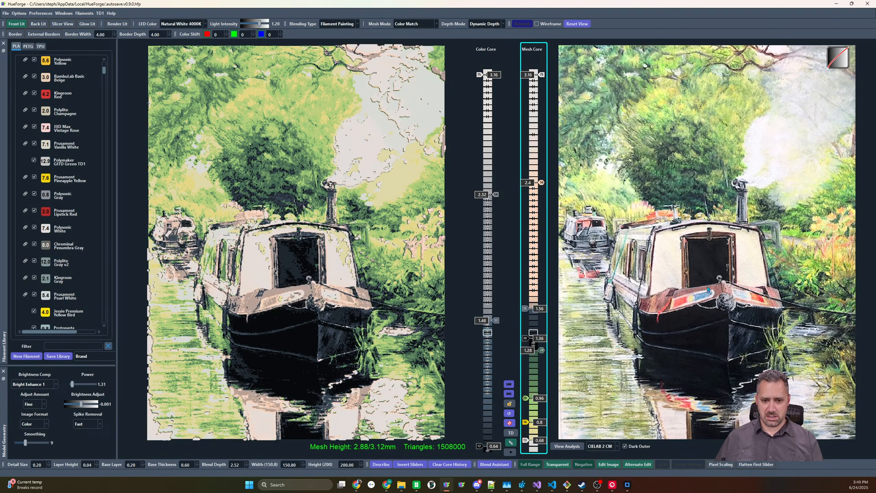
Add a reddish-brown slider between the dark gray and peach sliders and adjust its height to 1.8
{"action": "mouse_move", "coordinate": [549, 294]}
{"action": "left_mouse_down"}
{"action": "mouse_move", "coordinate": [533, 293]}
{"action": "mouse_move", "coordinate": [527, 311]}
{"action": "mouse_move", "coordinate": [528, 293]}
{"action": "left_mouse_up"}
{"action": "key", "text": "Up"}
{"action": "key", "text": "Up"}
{"action": "key", "text": "Up"}
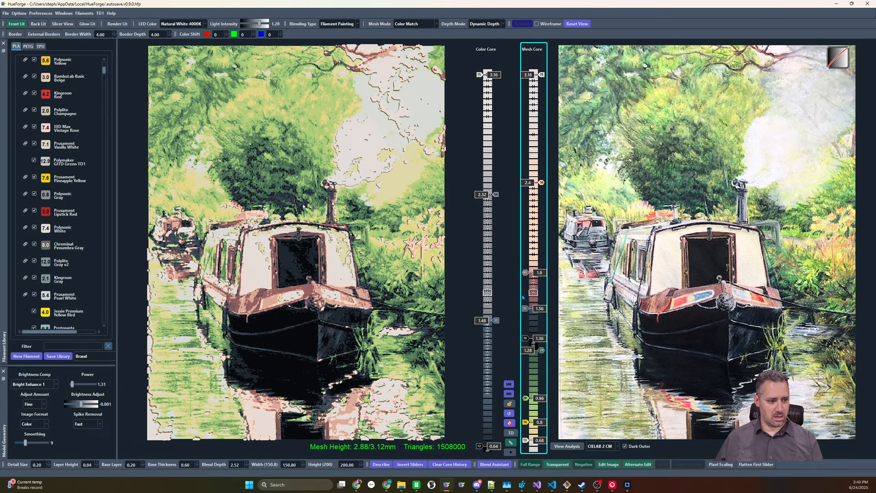
{"action": "key", "text": "Down"}
{"action": "key", "text": "Up"}
{"action": "key", "text": "Down"}
{"action": "key", "text": "Up"}
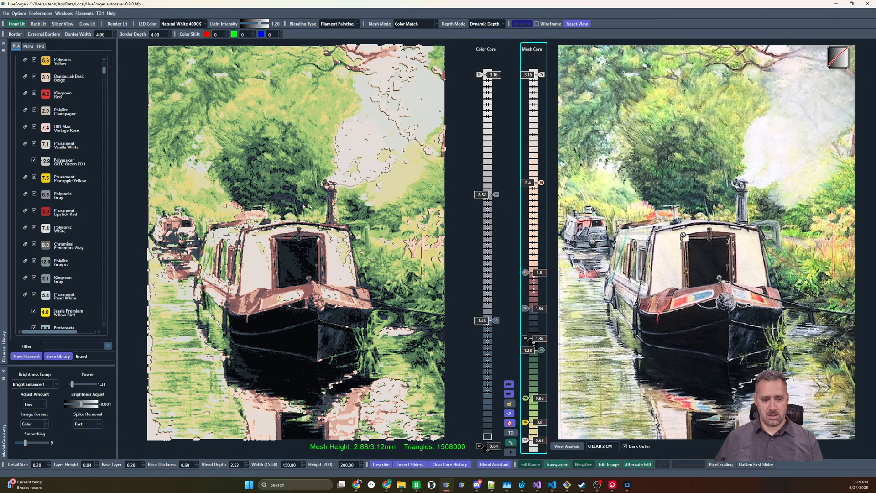
Add a cream slider at 2.56 and a light red slider at 1.68, with the slider below the cream lowered to 1.92
{"action": "left_click", "coordinate": [533, 161]}
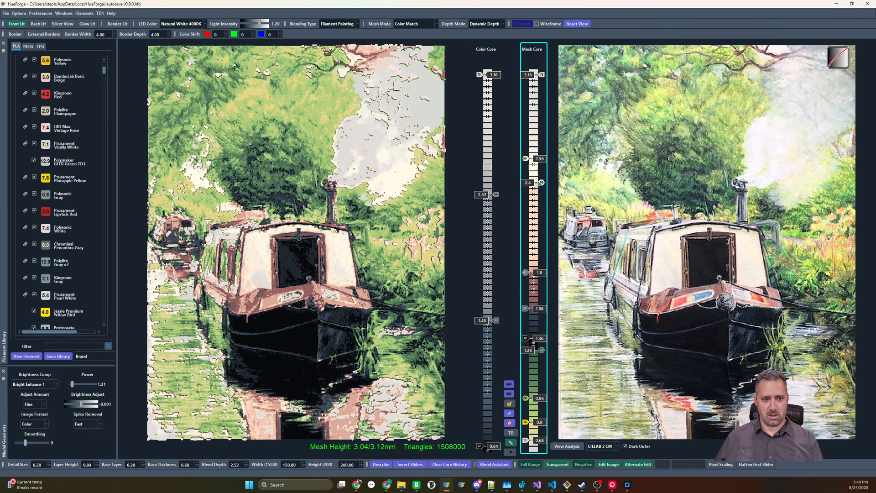
{"action": "scroll", "coordinate": [542, 184], "scroll_direction": "down", "scroll_amount": 12}
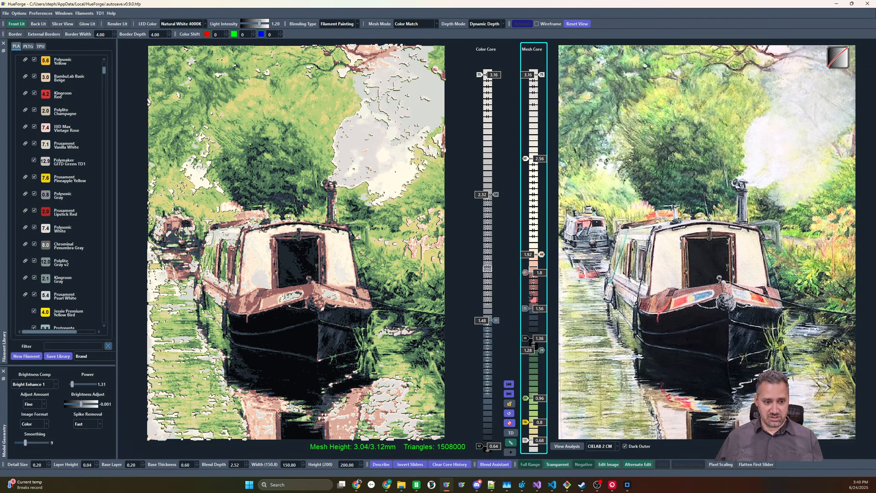
{"action": "left_click_drag", "start_coordinate": [533, 292], "coordinate": [526, 292]}
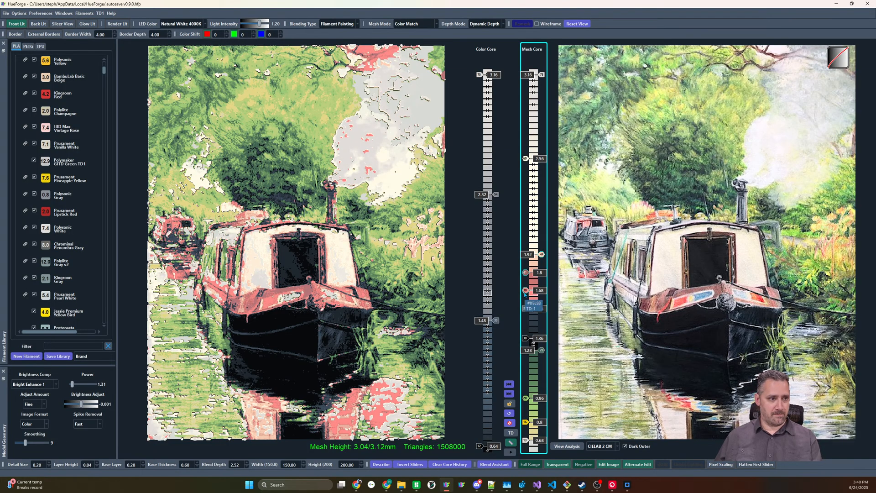
Remove the light red slider at 1.68, and lower the topmost Mesh Core slider to 2.92 and the cream slider to 2.44
{"action": "right_click", "coordinate": [525, 293]}
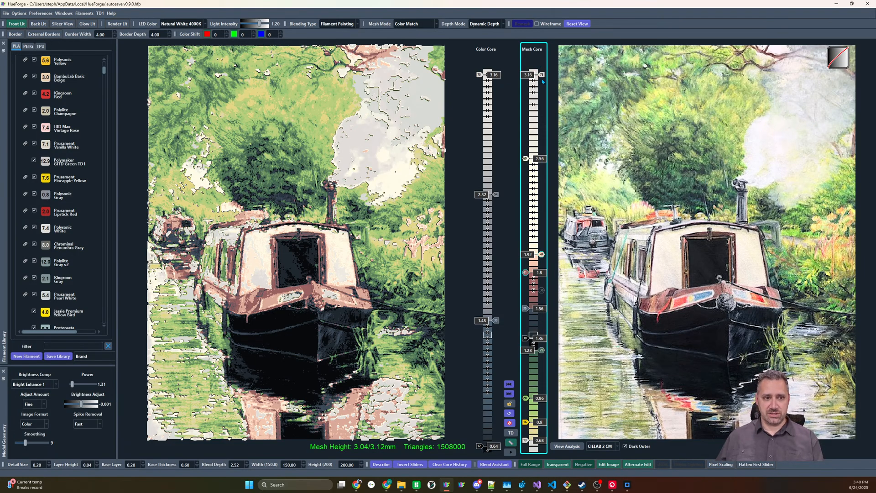
{"action": "left_click_drag", "start_coordinate": [541, 75], "coordinate": [542, 105]}
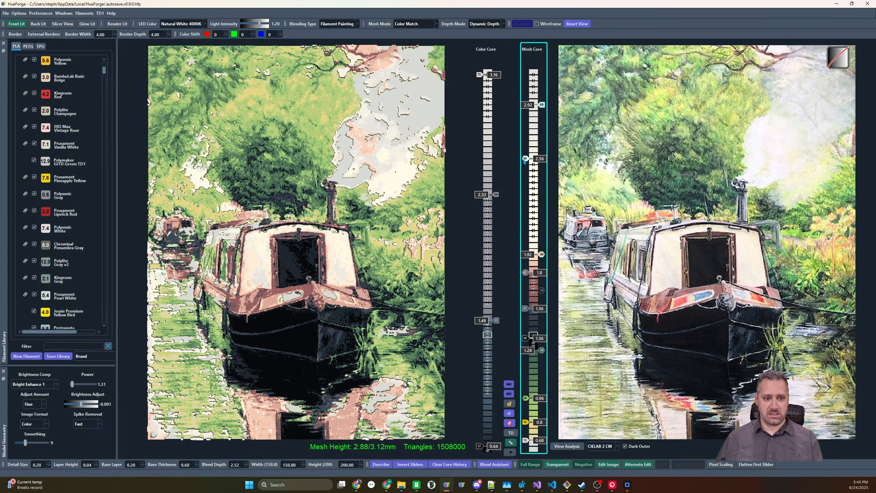
{"action": "left_click_drag", "start_coordinate": [524, 160], "coordinate": [526, 165]}
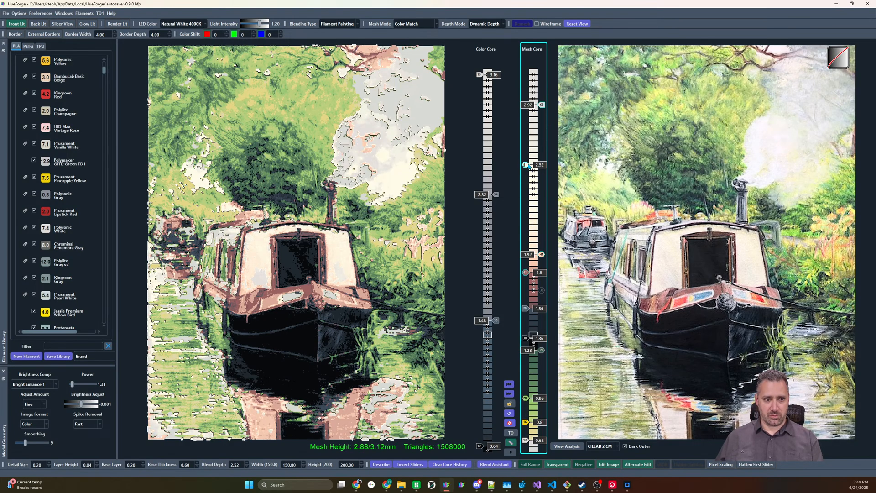
{"action": "left_click_drag", "start_coordinate": [525, 164], "coordinate": [526, 177]}
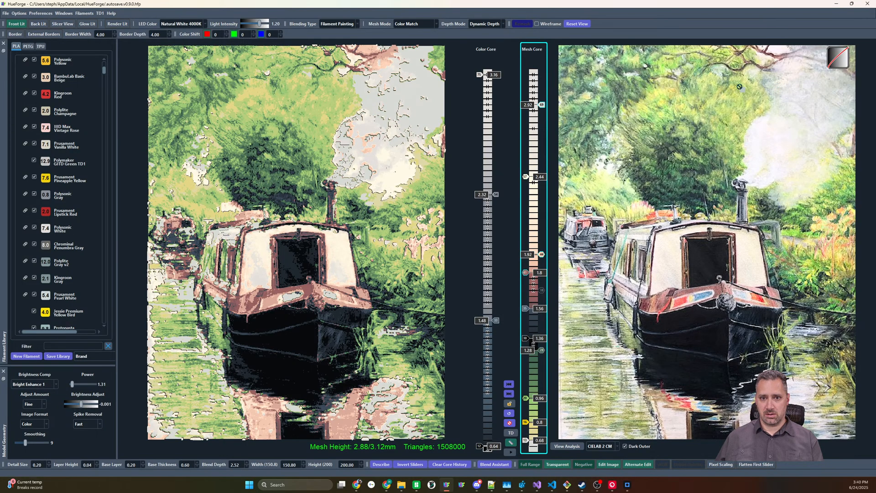
Replace the topmost Mesh Core slider at 2.92 with a light gray slider at the same height
{"action": "left_click", "coordinate": [537, 93]}
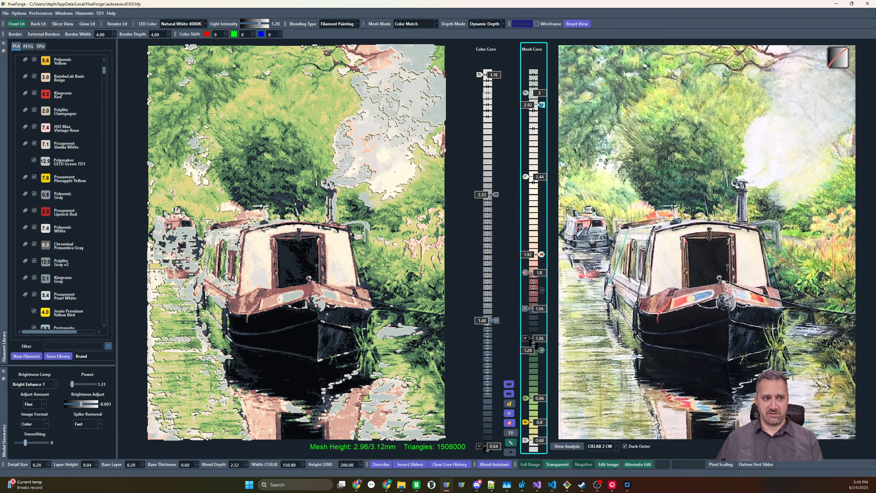
{"action": "left_click", "coordinate": [541, 105]}
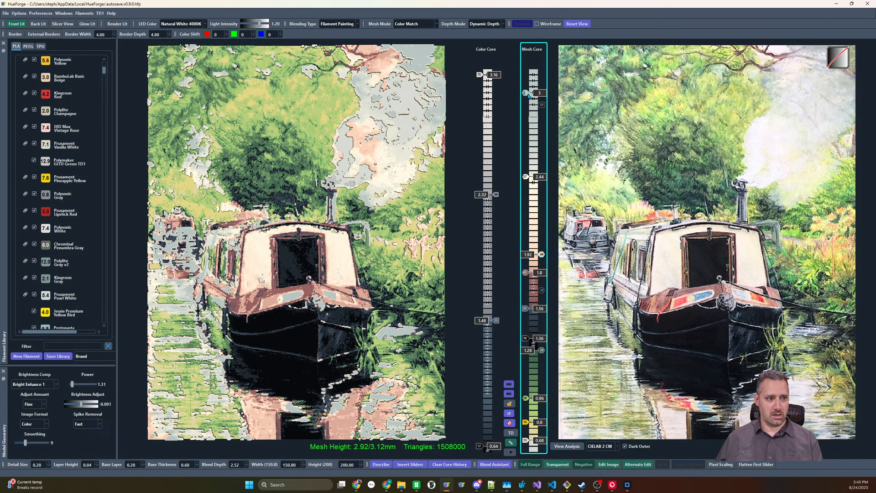
{"action": "left_click_drag", "start_coordinate": [527, 93], "coordinate": [527, 106]}
{"action": "mouse_move", "coordinate": [526, 177]}
{"action": "left_mouse_down"}
{"action": "mouse_move", "coordinate": [527, 188]}
{"action": "mouse_move", "coordinate": [526, 176]}
{"action": "left_mouse_up"}
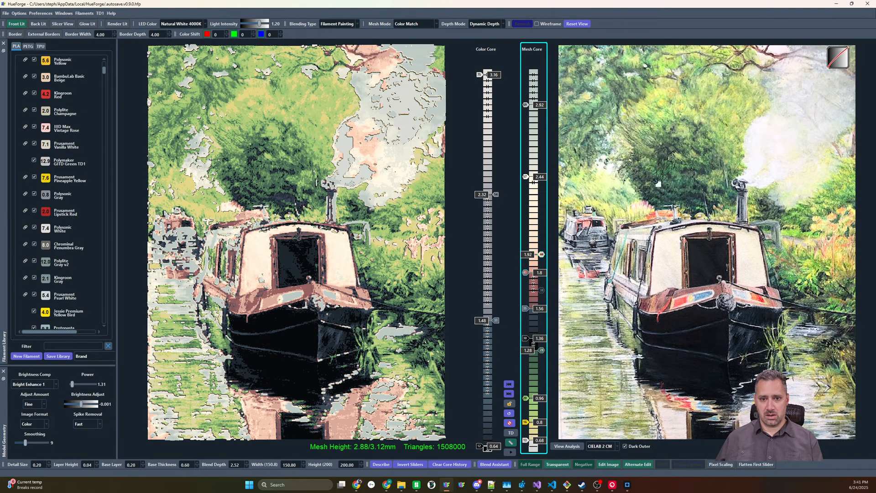
Add pale smoke-toned sliders at 2.56, 2.68 and 2.8 beneath the light gray slider, which stays at 2.92
{"action": "left_click", "coordinate": [535, 165]}
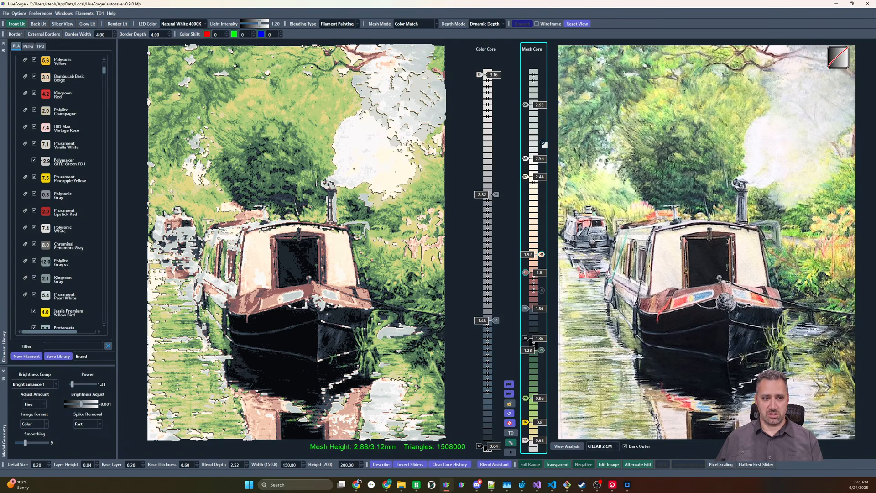
{"action": "left_click", "coordinate": [535, 141]}
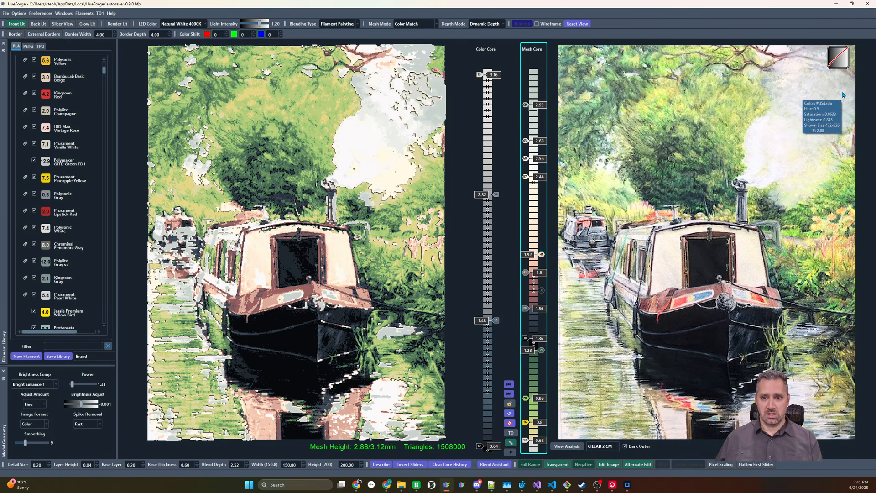
{"action": "mouse_move", "coordinate": [835, 94]}
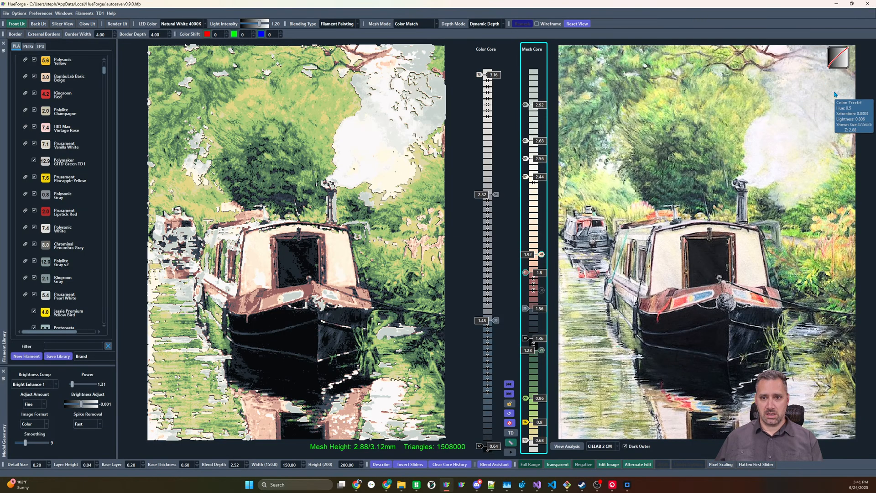
{"action": "left_click", "coordinate": [536, 128]}
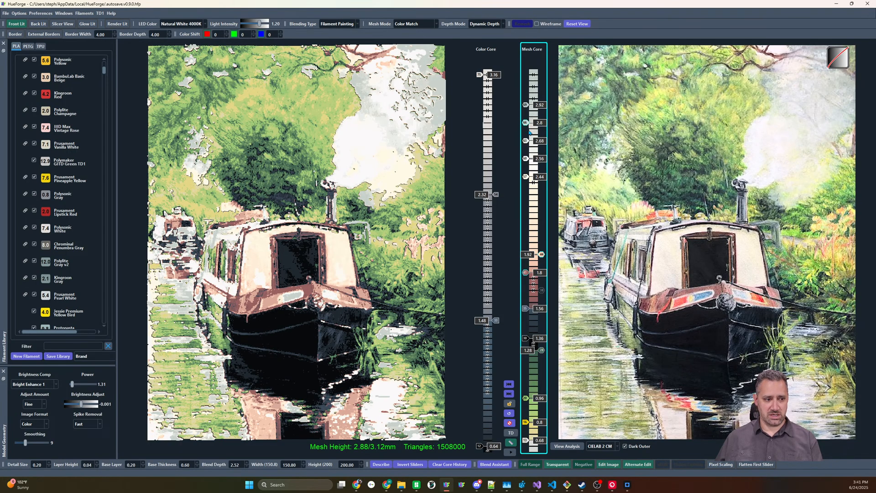
{"action": "right_click", "coordinate": [527, 106]}
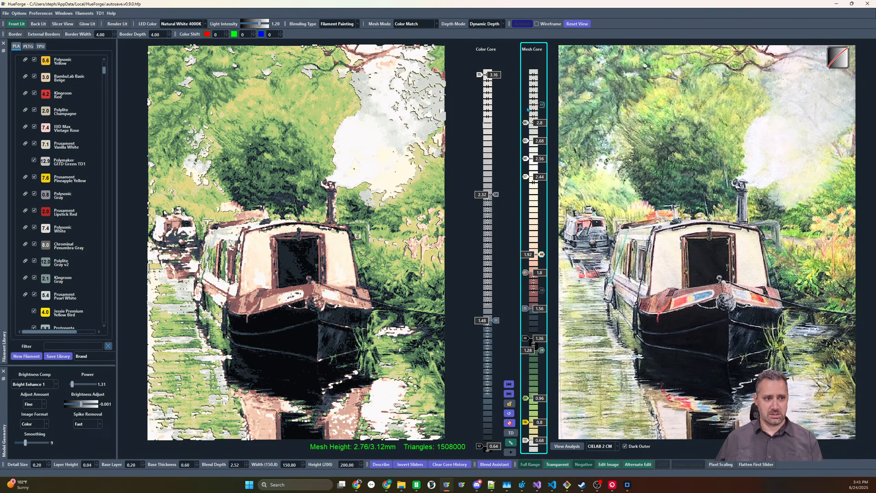
{"action": "left_click", "coordinate": [528, 110]}
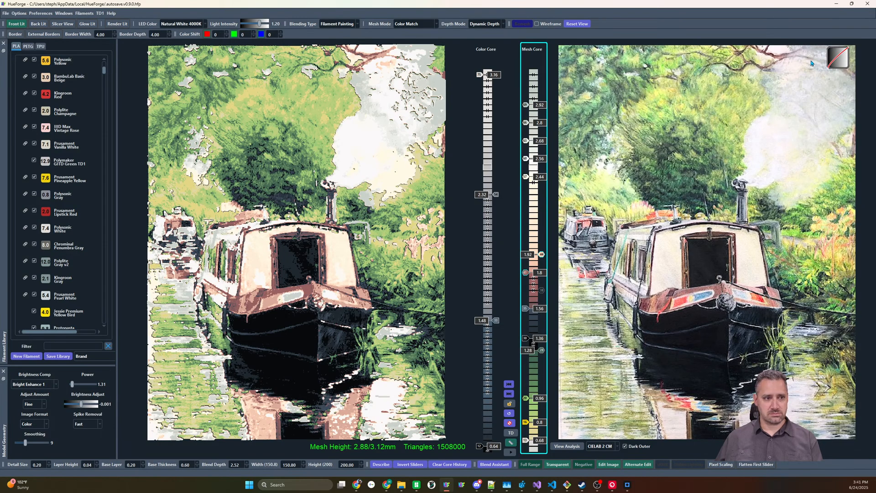
Add another pale slider above 2.44 and space the upper sliders at 2.6, 2.68, 2.76, 2.88 and 3
{"action": "mouse_move", "coordinate": [812, 67]}
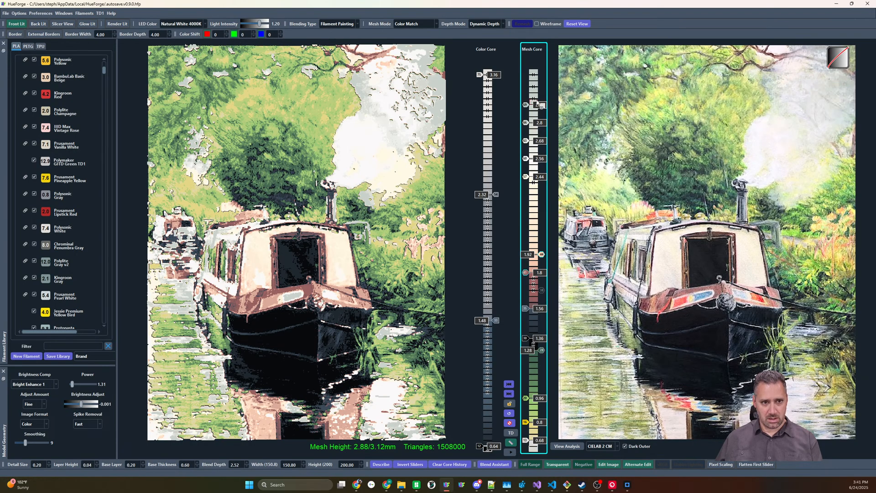
{"action": "left_click_drag", "start_coordinate": [536, 138], "coordinate": [536, 147]}
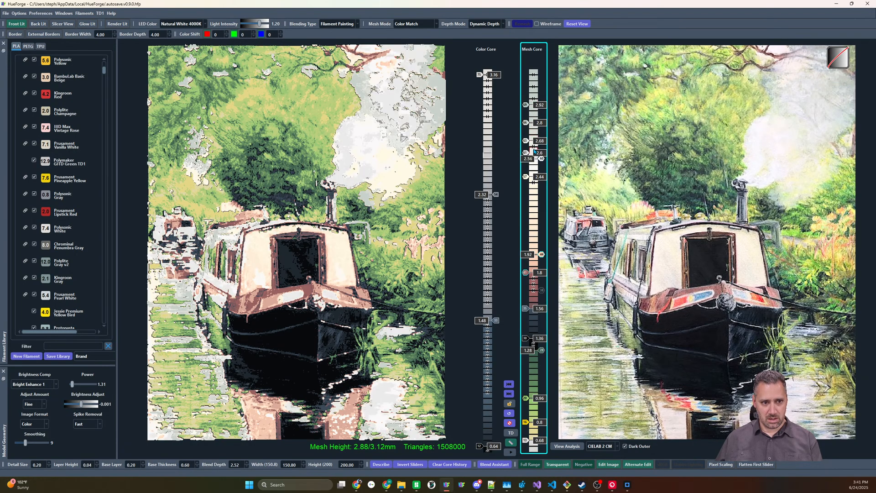
{"action": "key", "text": "Down"}
{"action": "key", "text": "Down"}
{"action": "key", "text": "Down"}
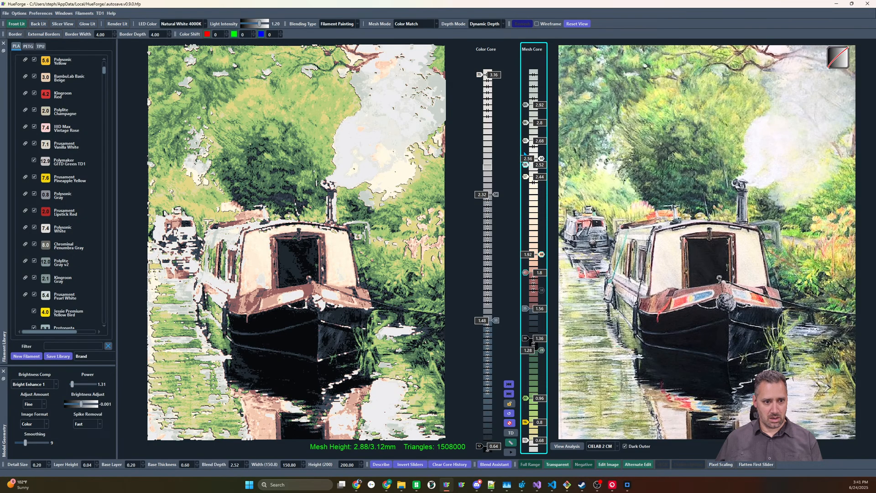
{"action": "key", "text": "Up"}
{"action": "key", "text": "Up"}
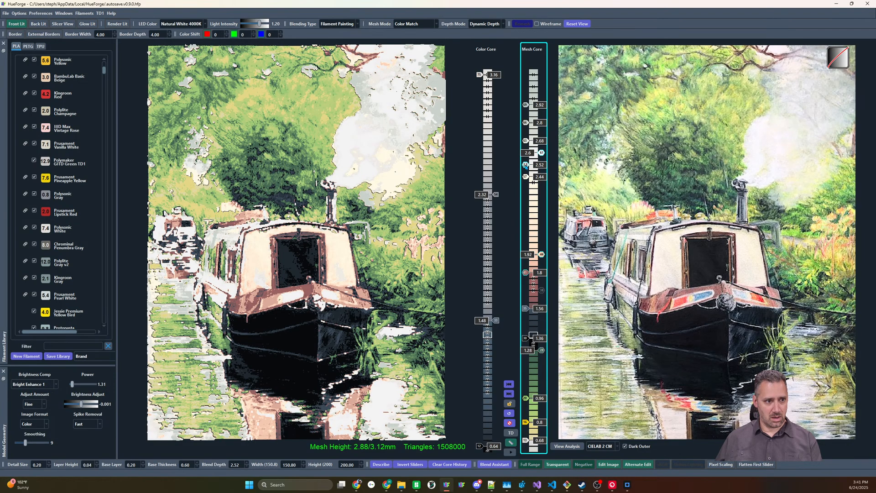
{"action": "key", "text": "Up"}
{"action": "key", "text": "Up"}
{"action": "key", "text": "Up"}
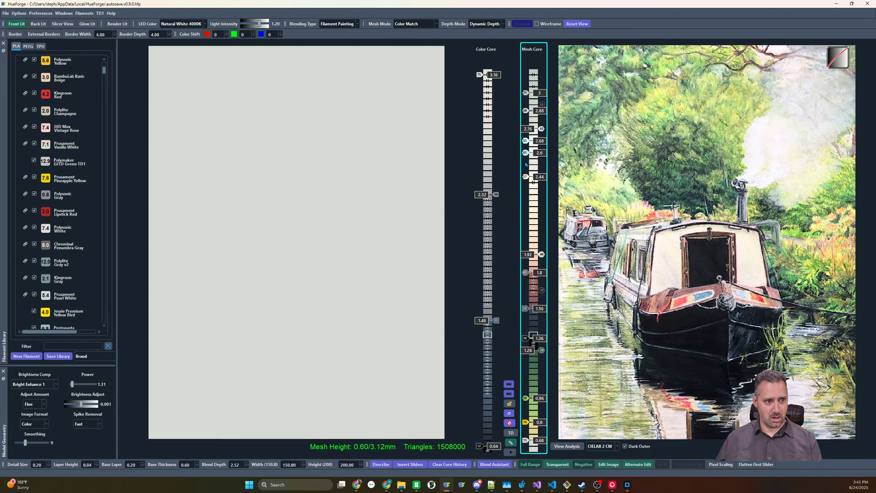
{"action": "key", "text": "Down"}
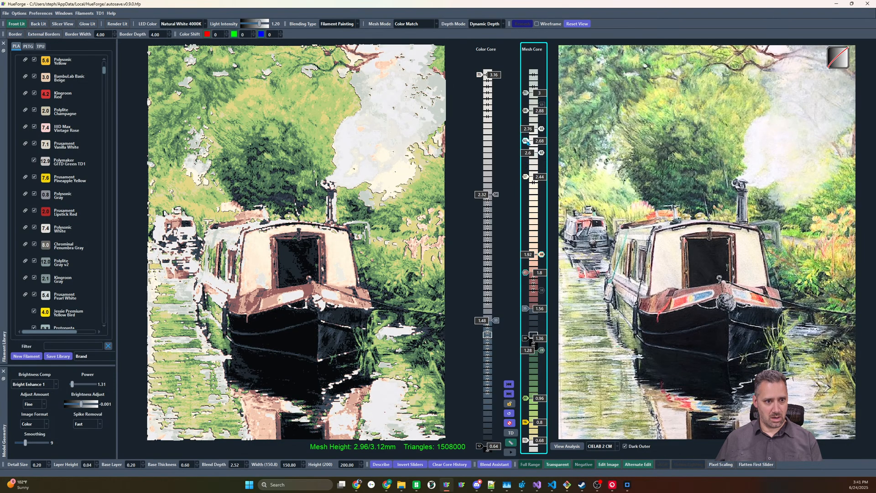
Adjust the two lower pale smoke sliders to heights of 2.68 and 2.52
{"action": "left_click", "coordinate": [525, 141]}
{"action": "key", "text": "Down"}
{"action": "key", "text": "Down"}
{"action": "key", "text": "Down"}
{"action": "key", "text": "Down"}
{"action": "key", "text": "Up"}
{"action": "left_click", "coordinate": [525, 153]}
{"action": "key", "text": "Up"}
{"action": "key", "text": "Up"}
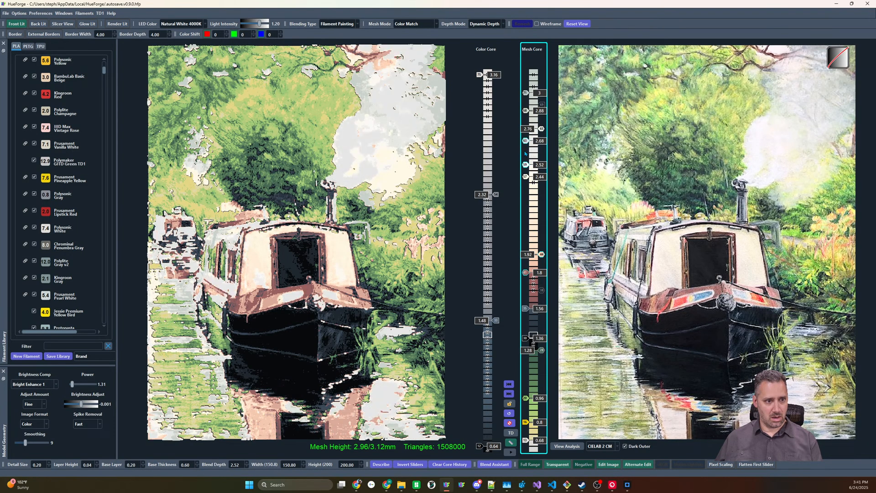
Reorder the pale smoke sliders at 2.76 and 2.88 to refine the smoke's tones
{"action": "left_click", "coordinate": [542, 129]}
{"action": "left_click", "coordinate": [543, 129]}
{"action": "key", "text": "Up"}
{"action": "key", "text": "Up"}
{"action": "key", "text": "Down"}
{"action": "key", "text": "Down"}
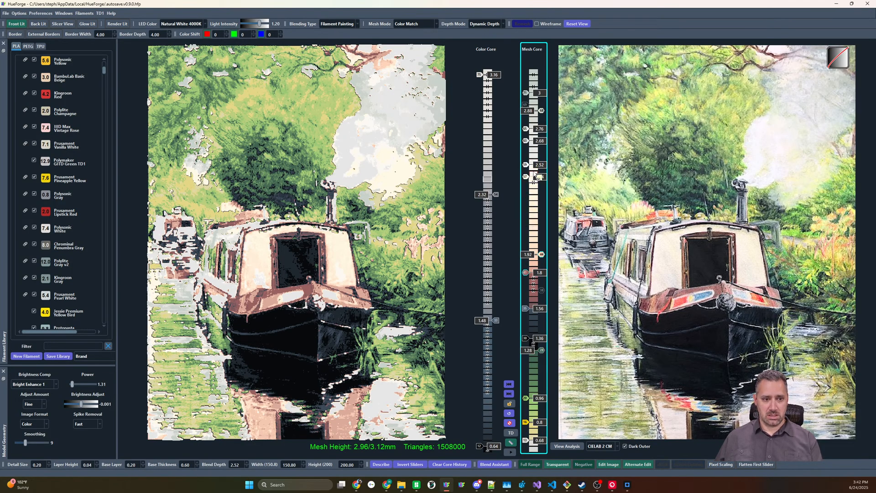
Add a pale yellow slider between the 1.92 and 2.44 sliders and raise it to just below 2.44
{"action": "left_click", "coordinate": [526, 218]}
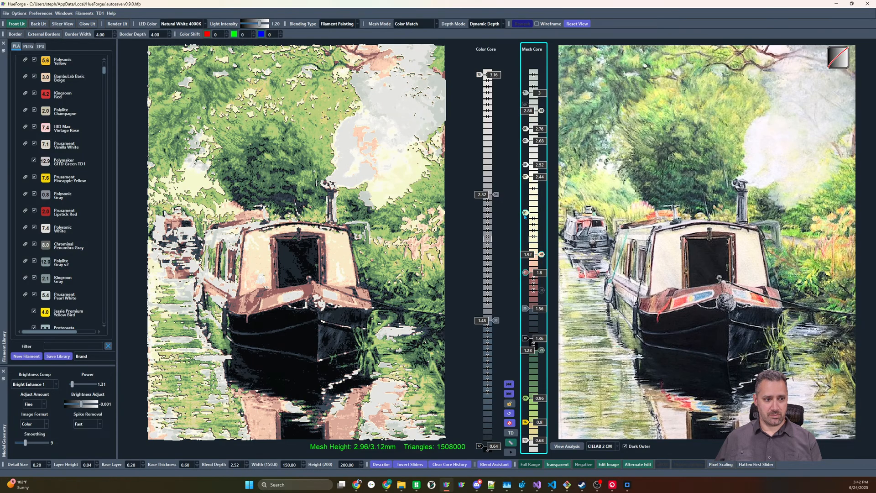
{"action": "key", "text": "Up"}
{"action": "key", "text": "Up"}
{"action": "key", "text": "Up"}
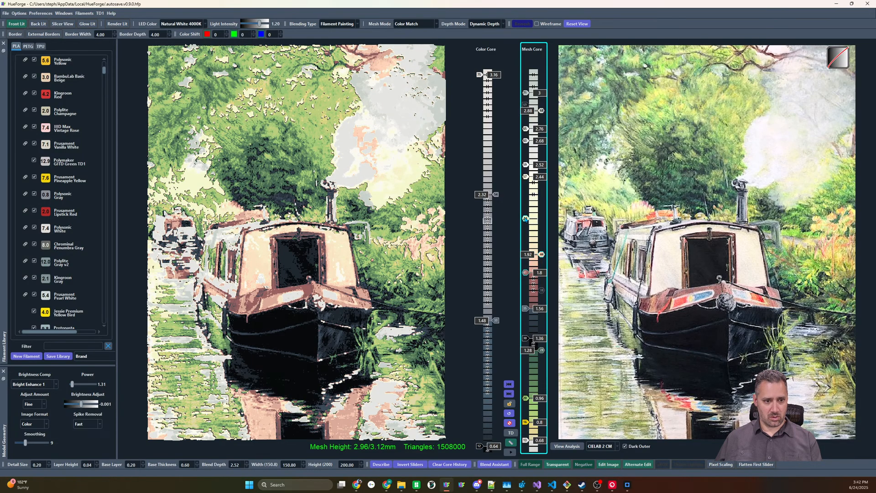
{"action": "key", "text": "Up"}
{"action": "key", "text": "Up"}
{"action": "key", "text": "Up"}
{"action": "key", "text": "Up"}
{"action": "key", "text": "Up"}
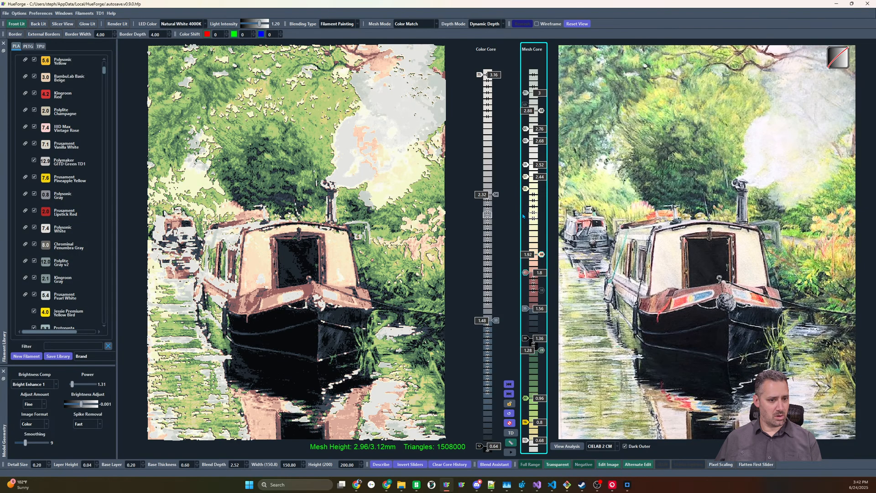
Lower the cream slider to 2.4, and move the pale yellow slider down to 0.8, keeping only one slider at that height
{"action": "left_click_drag", "start_coordinate": [542, 177], "coordinate": [542, 183]}
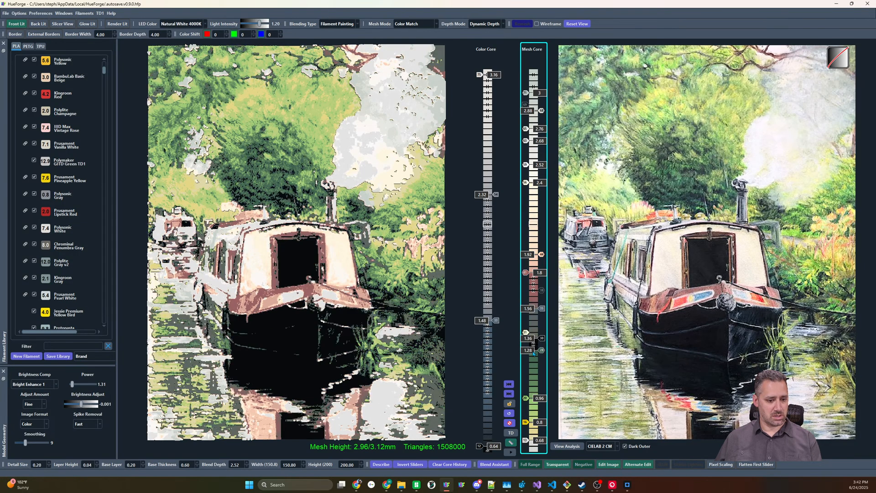
{"action": "left_click", "coordinate": [527, 422]}
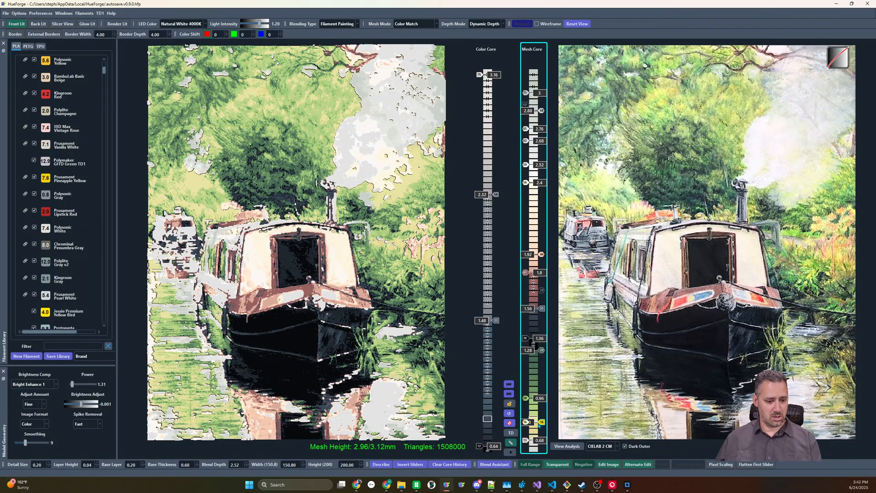
{"action": "right_click", "coordinate": [541, 425]}
{"action": "left_click", "coordinate": [525, 423]}
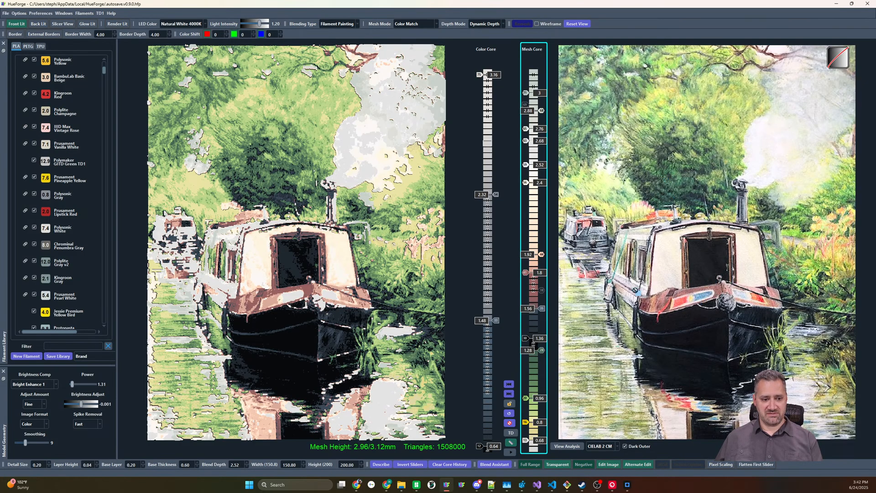
Add a light blue slider and a red slider between the dark gray and reddish-brown sliders, raising most sliders above by 0.08
{"action": "left_click", "coordinate": [525, 291]}
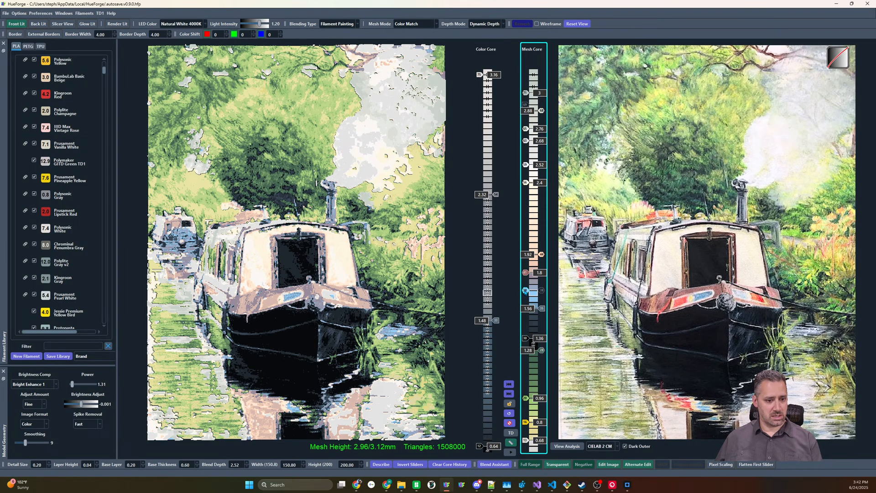
{"action": "left_click_drag", "start_coordinate": [526, 292], "coordinate": [526, 280]}
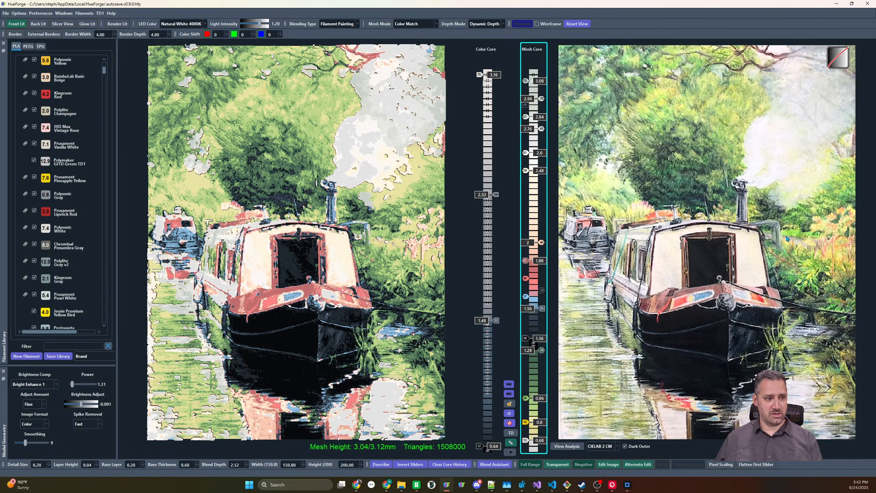
Raise the topmost Mesh Core slider to 3.12 and settle the slider below it at 2.96
{"action": "mouse_move", "coordinate": [787, 238]}
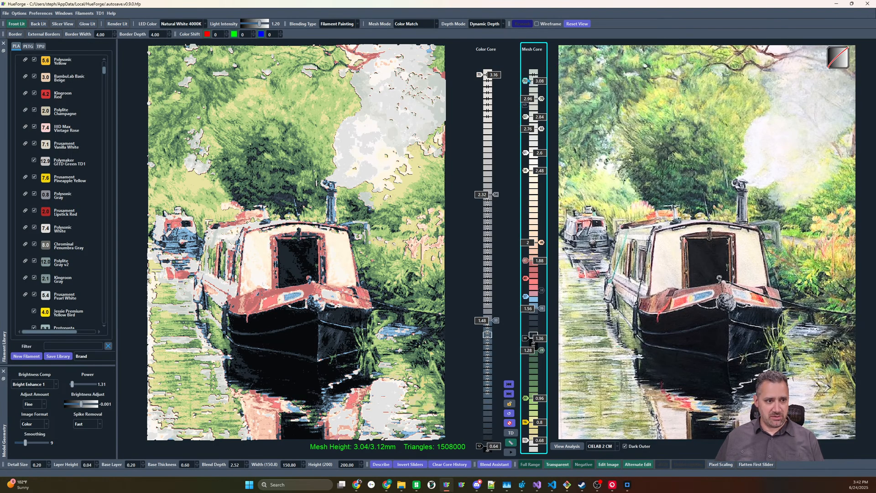
{"action": "scroll", "coordinate": [528, 80], "scroll_direction": "up", "scroll_amount": 1}
{"action": "scroll", "coordinate": [542, 101], "scroll_direction": "up", "scroll_amount": 2}
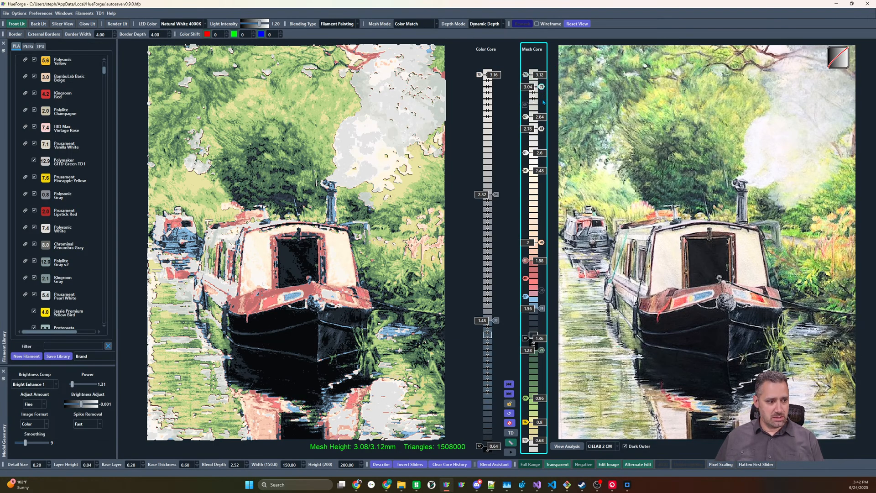
{"action": "scroll", "coordinate": [544, 102], "scroll_direction": "up", "scroll_amount": 2}
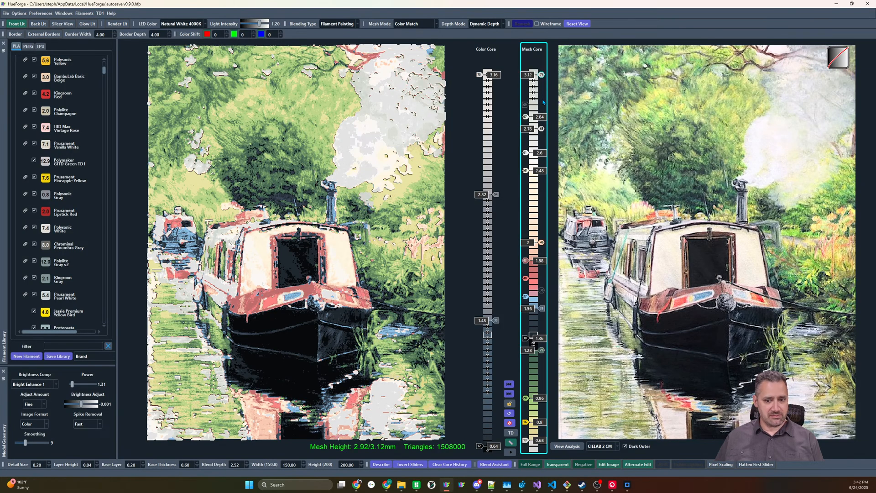
{"action": "scroll", "coordinate": [543, 102], "scroll_direction": "down", "scroll_amount": 4}
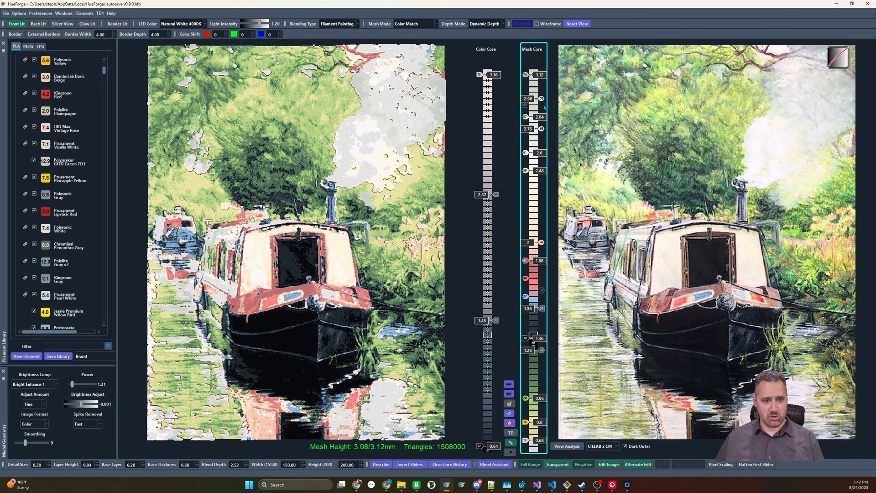
{"action": "scroll", "coordinate": [543, 108], "scroll_direction": "up", "scroll_amount": 1}
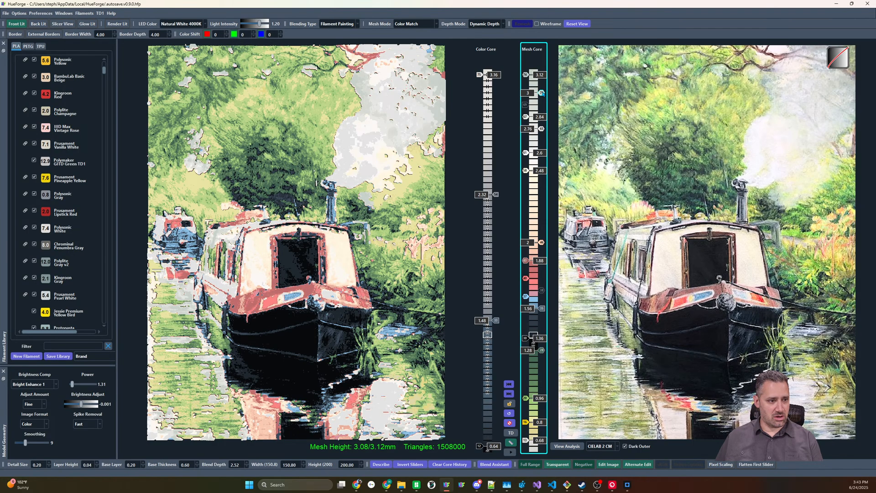
{"action": "left_click_drag", "start_coordinate": [541, 93], "coordinate": [542, 98]}
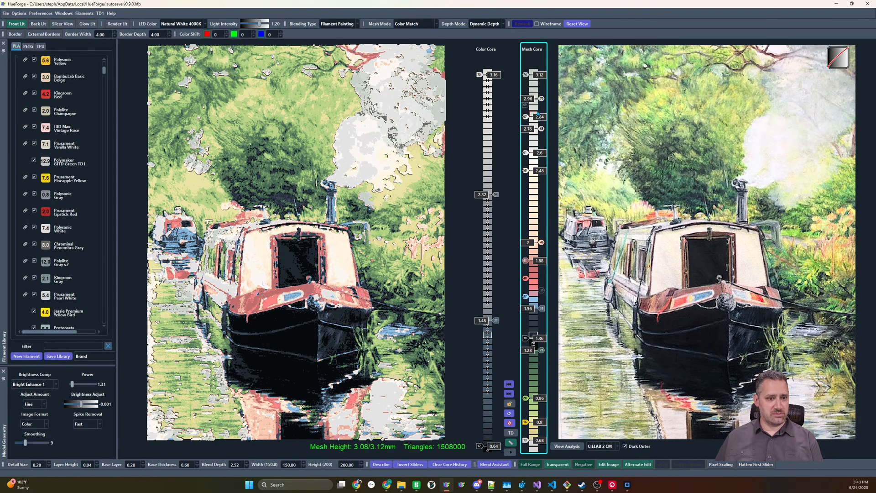
Switch the Mesh Core slider below the topmost one back on and raise it to 3
{"action": "right_click", "coordinate": [539, 100]}
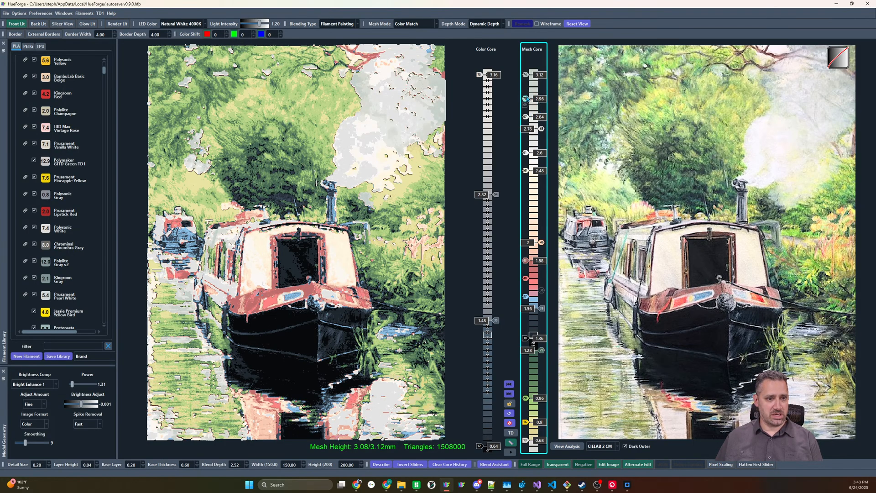
{"action": "key", "text": "Up"}
{"action": "key", "text": "Up"}
{"action": "key", "text": "Down"}
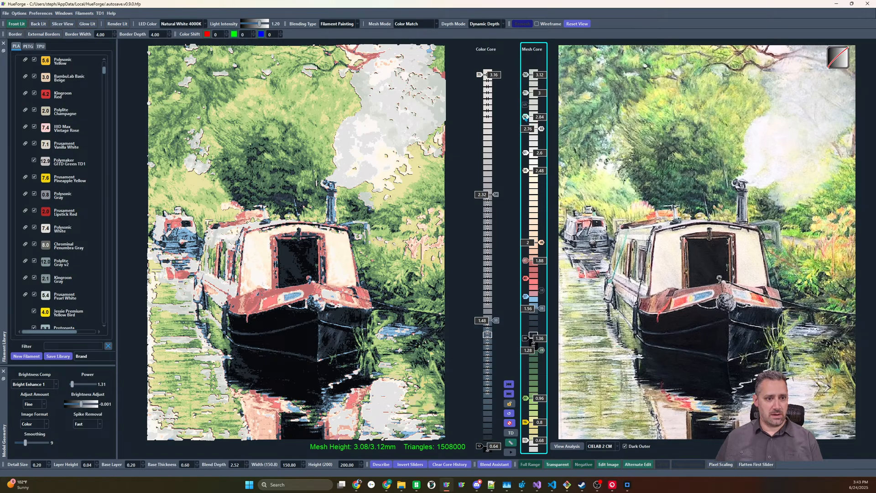
Switch the 2.84 and 2.76 sliders off and on to compare their effect on the smoke
{"action": "right_click", "coordinate": [525, 117]}
{"action": "right_click", "coordinate": [525, 118]}
{"action": "right_click", "coordinate": [542, 129]}
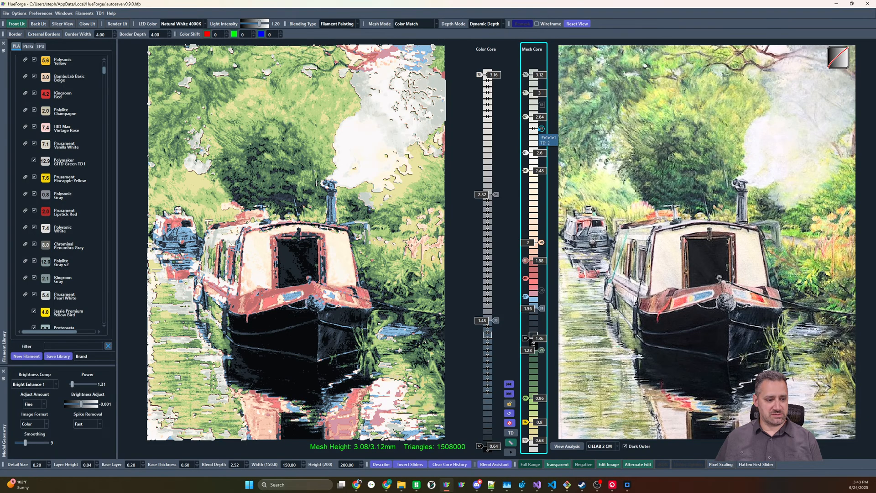
{"action": "right_click", "coordinate": [542, 129]}
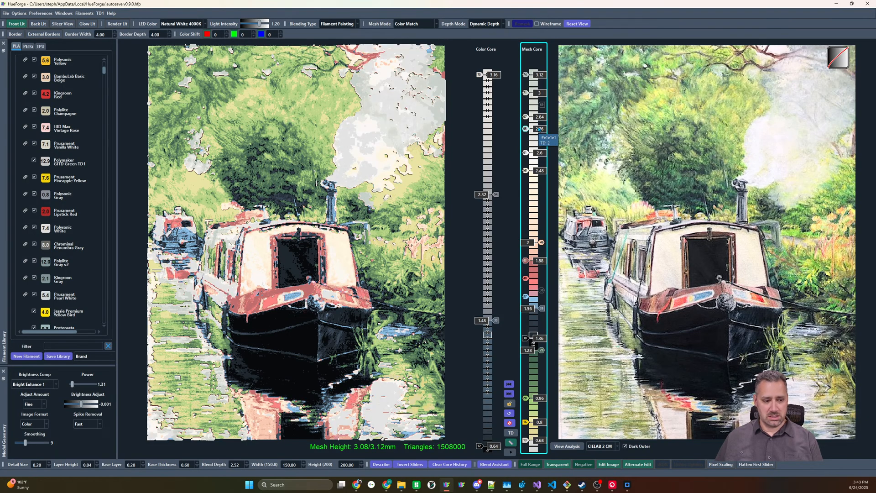
Swap the two sliders below 3, trying 2.88 and 2.92 for the upper one before placing them at 2.84 and 2.76
{"action": "scroll", "coordinate": [527, 131], "scroll_direction": "up", "scroll_amount": 2}
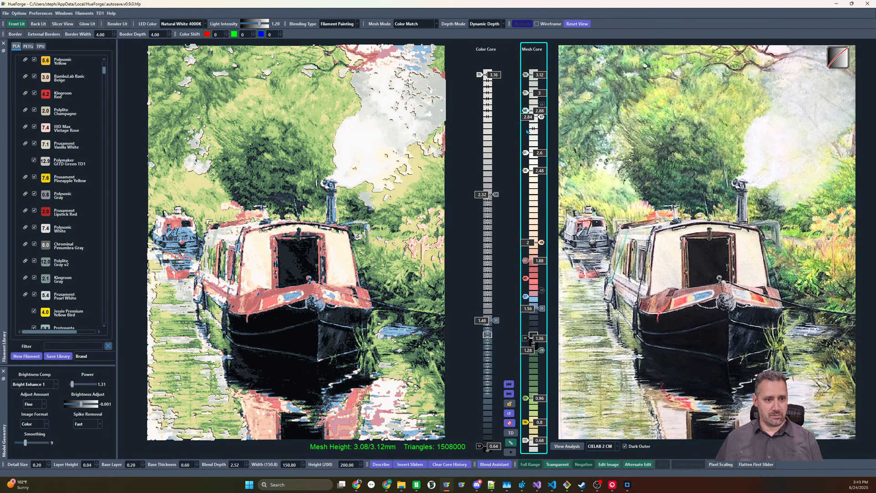
{"action": "scroll", "coordinate": [542, 120], "scroll_direction": "down", "scroll_amount": 2}
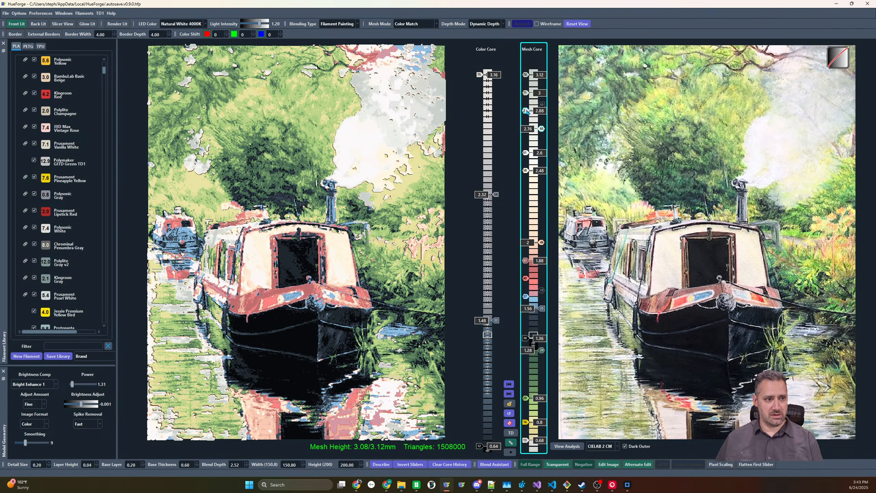
{"action": "scroll", "coordinate": [527, 112], "scroll_direction": "up", "scroll_amount": 1}
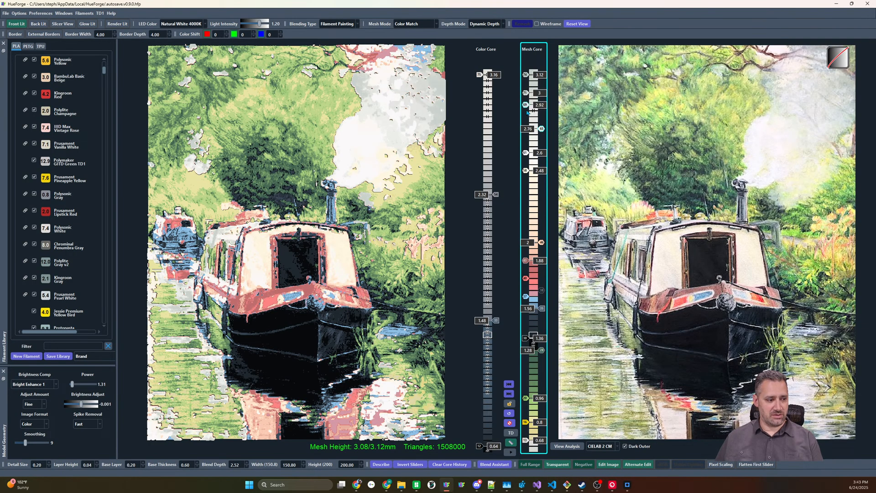
{"action": "key", "text": "Down"}
{"action": "key", "text": "Down"}
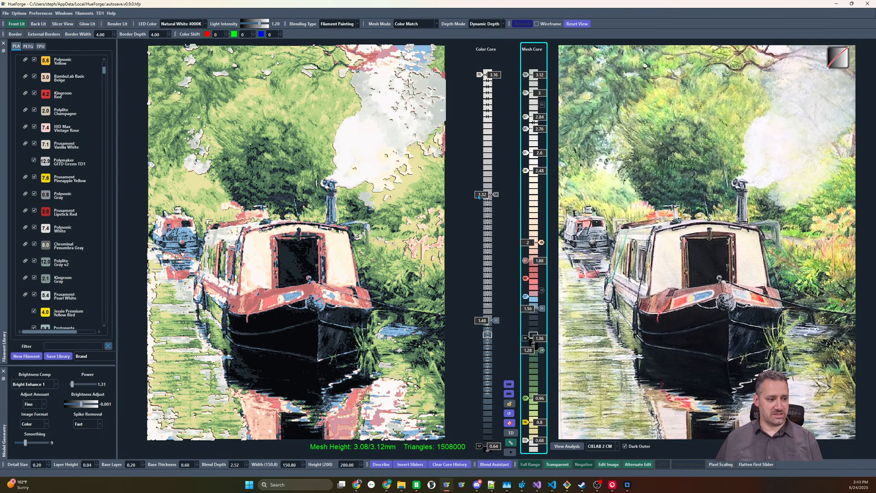
Compare the smoke with the 2.84 slider switched off, re-enable it, and lower the slider above it to 2.96
{"action": "key", "text": "Down"}
{"action": "key", "text": "Down"}
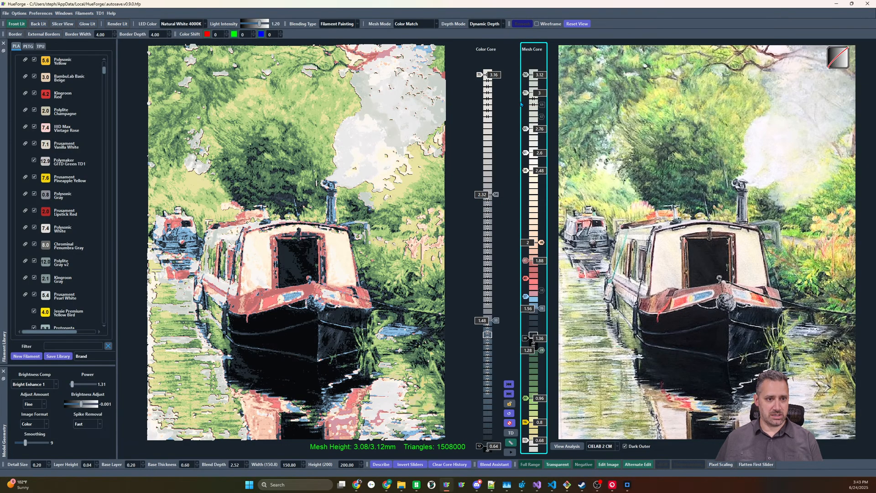
{"action": "left_click", "coordinate": [541, 116]}
{"action": "key", "text": "Down"}
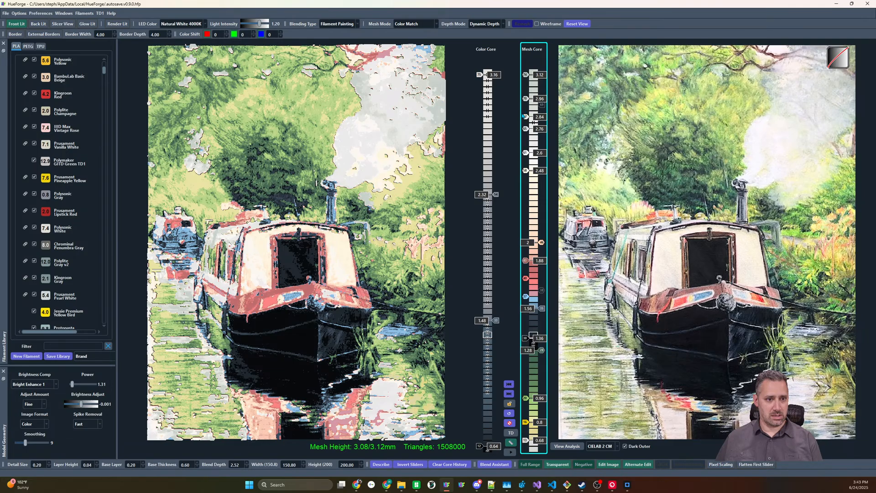
{"action": "key", "text": "Delete"}
{"action": "key", "text": "ctrl+z"}
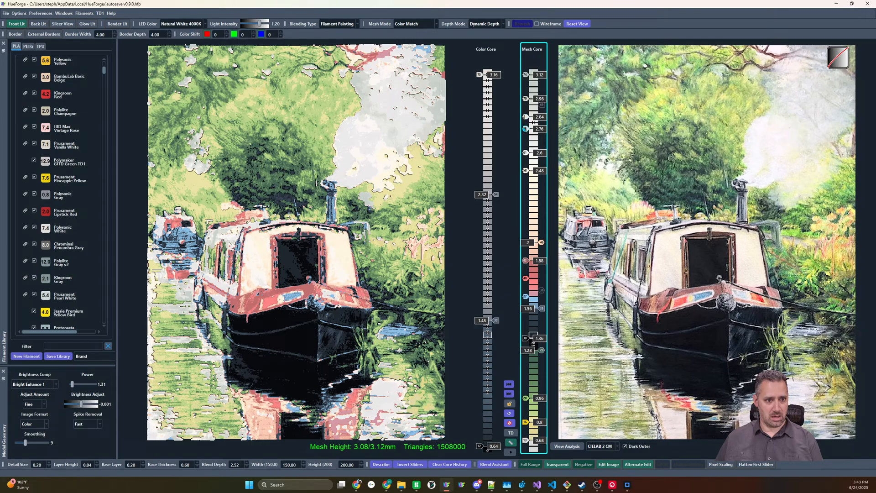
Raise the 2.76 slider past its neighbor to 2.88, and lower that neighbor to 2.76
{"action": "left_click", "coordinate": [525, 130]}
{"action": "left_click", "coordinate": [524, 129]}
{"action": "left_click", "coordinate": [525, 130]}
{"action": "left_click", "coordinate": [525, 129]}
{"action": "left_click_drag", "start_coordinate": [525, 129], "coordinate": [525, 111]}
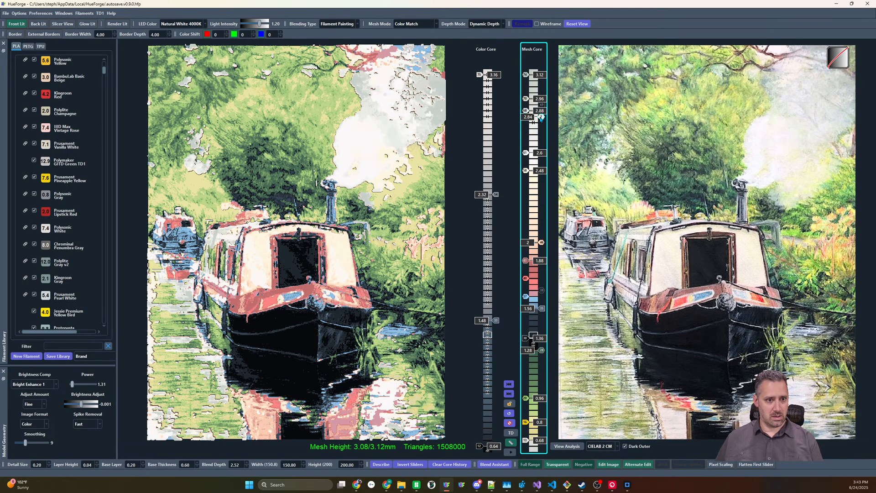
{"action": "scroll", "coordinate": [541, 119], "scroll_direction": "down", "scroll_amount": 2}
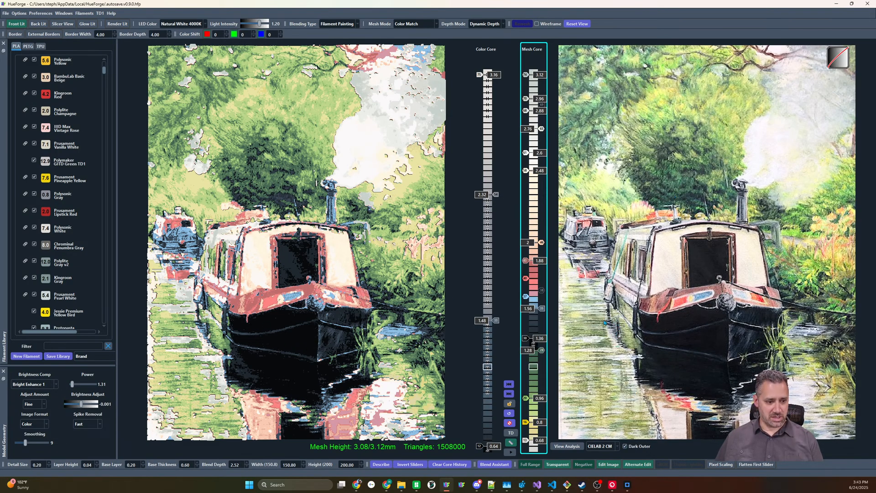
Lower the dark slider beneath the light blue to 1.44 and add a muted gray-blue slider between them
{"action": "mouse_move", "coordinate": [589, 336]}
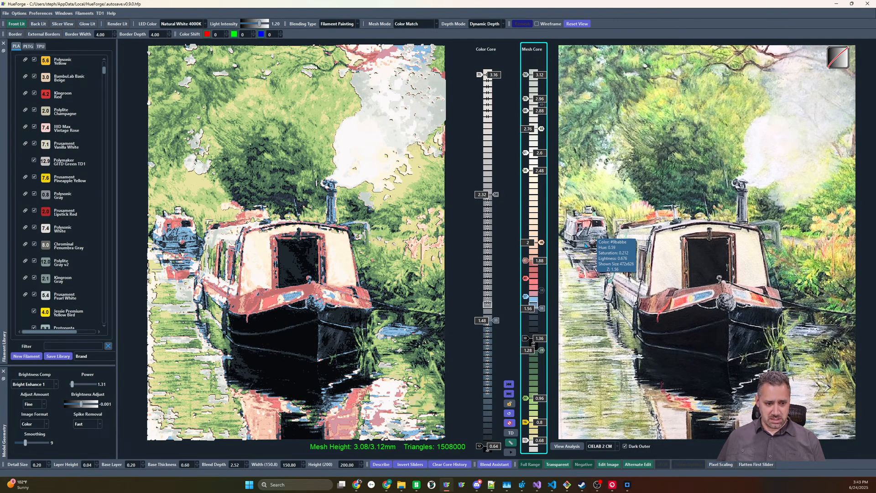
{"action": "left_click_drag", "start_coordinate": [542, 309], "coordinate": [541, 327]}
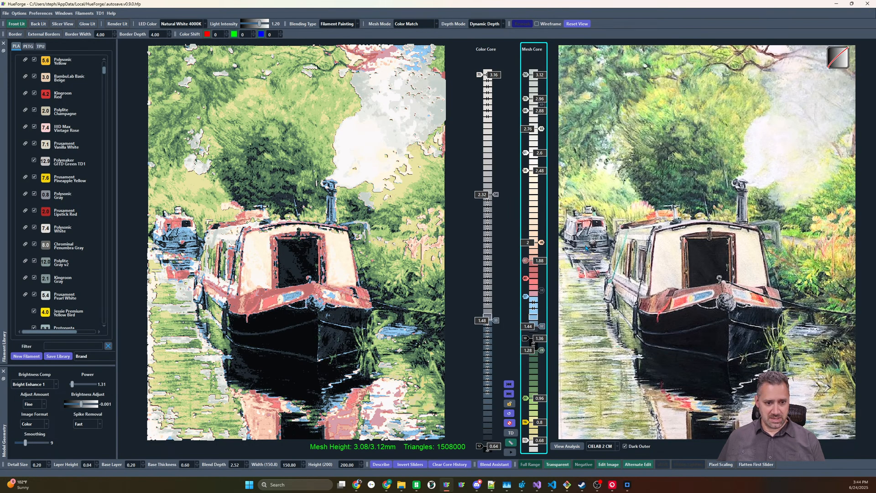
{"action": "left_click_drag", "start_coordinate": [533, 314], "coordinate": [534, 315]}
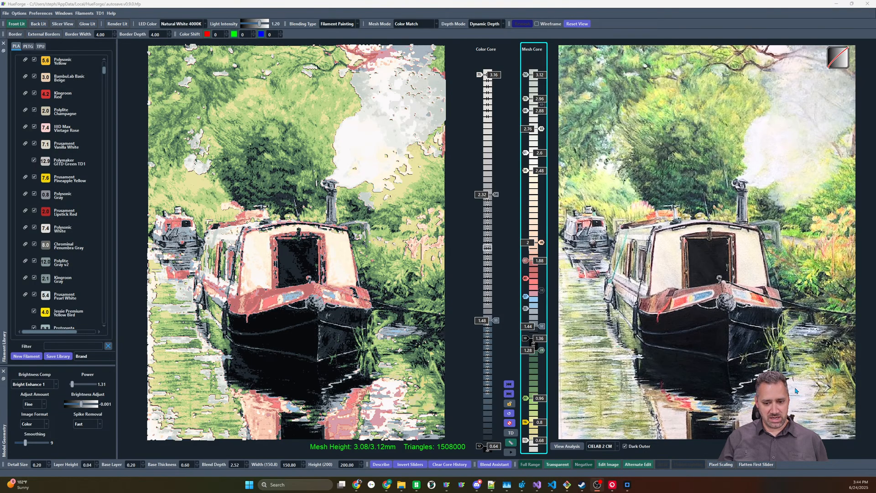
Compare the preview with CIELAB CM, Default CM, HSL CM and Dot Product matching, and return to CIELAB 2 CM
{"action": "left_click", "coordinate": [617, 447]}
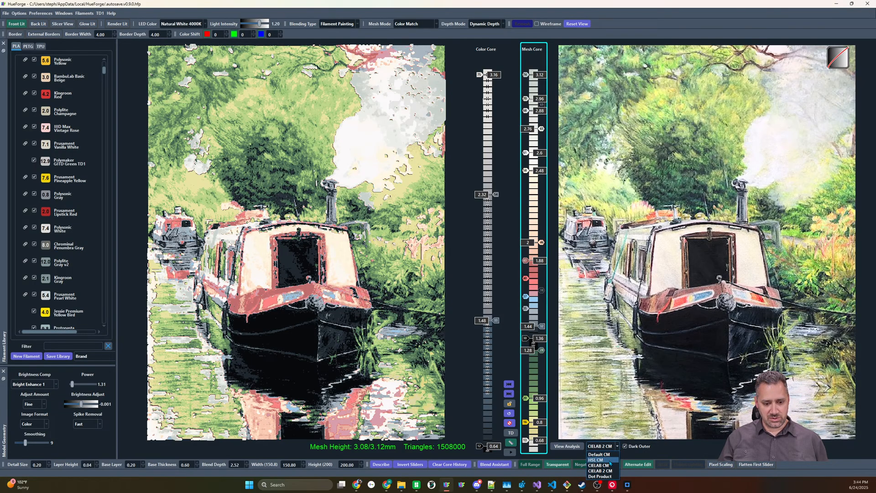
{"action": "left_click", "coordinate": [602, 465]}
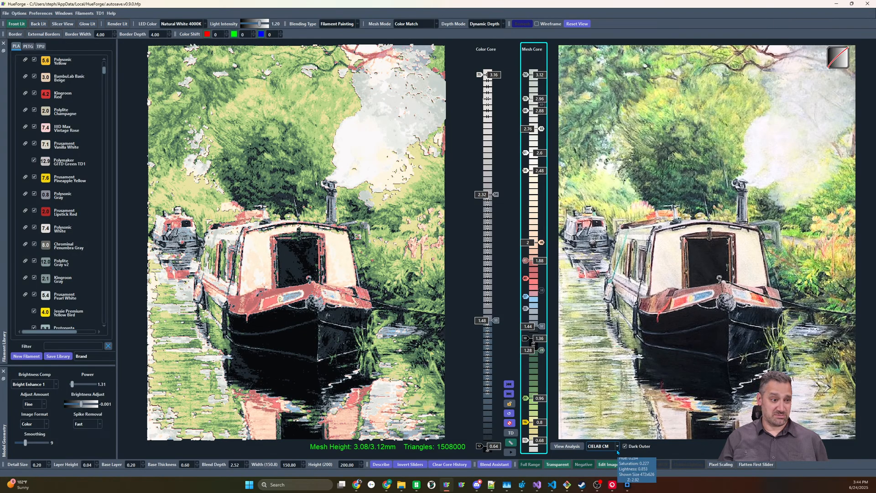
{"action": "left_click", "coordinate": [617, 448]}
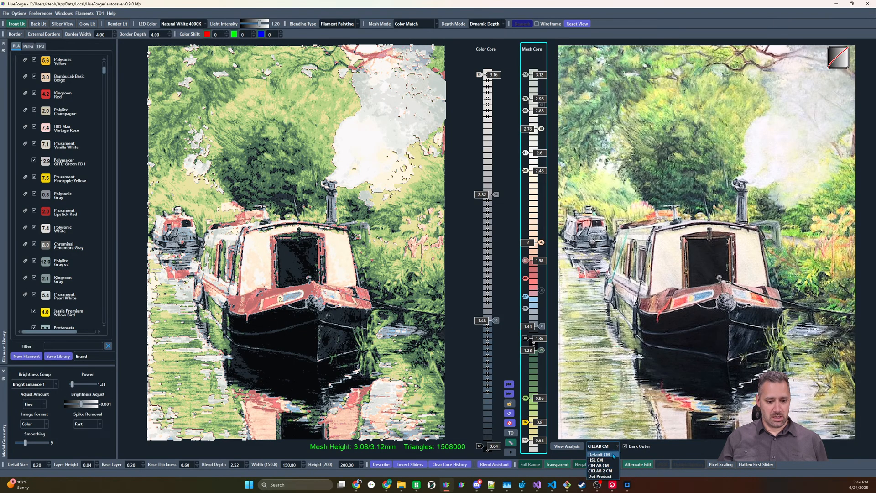
{"action": "left_click", "coordinate": [614, 454]}
{"action": "left_click", "coordinate": [615, 448]}
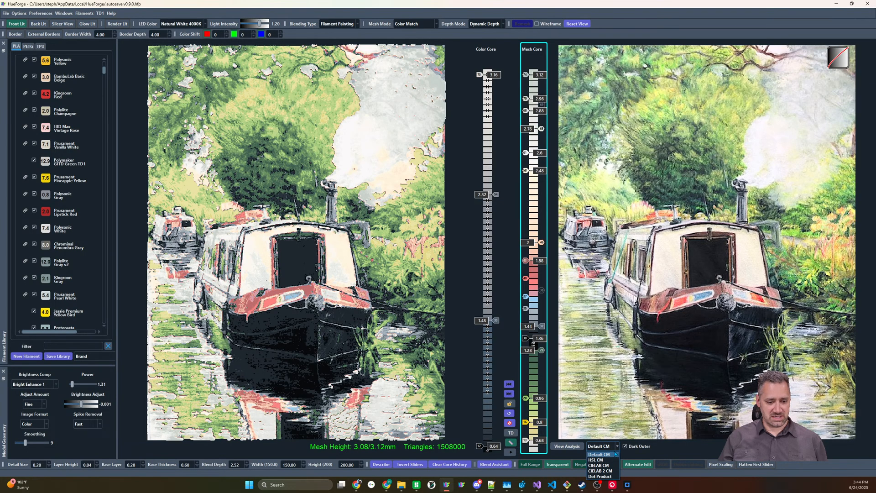
{"action": "left_click", "coordinate": [614, 461]}
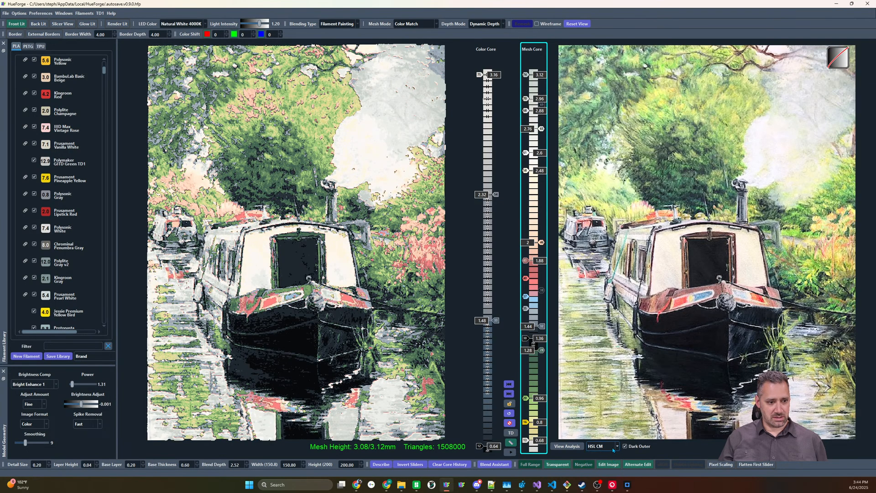
{"action": "left_click", "coordinate": [615, 449]}
{"action": "left_click", "coordinate": [613, 475]}
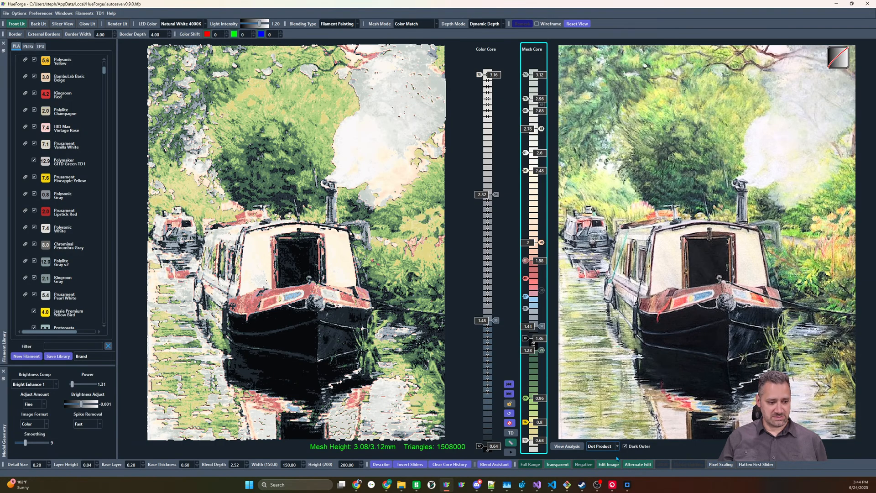
{"action": "left_click", "coordinate": [616, 448]}
{"action": "left_click", "coordinate": [614, 468]}
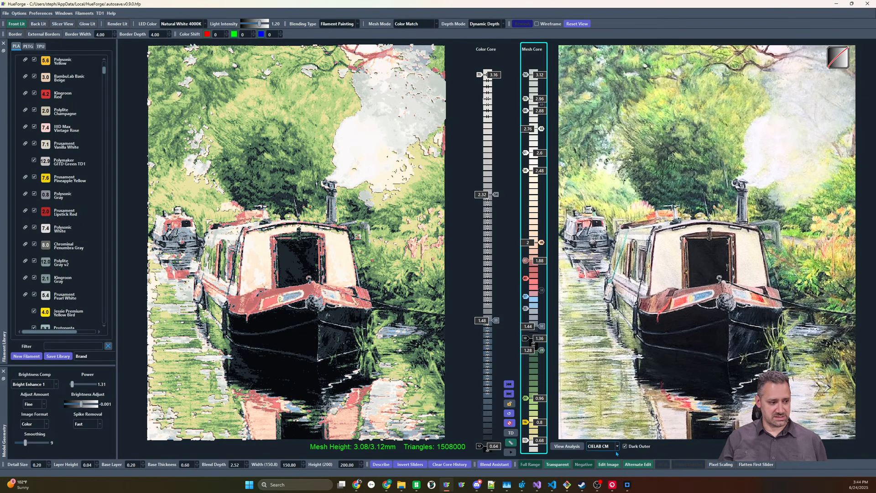
{"action": "left_click", "coordinate": [617, 448]}
{"action": "left_click", "coordinate": [613, 475]}
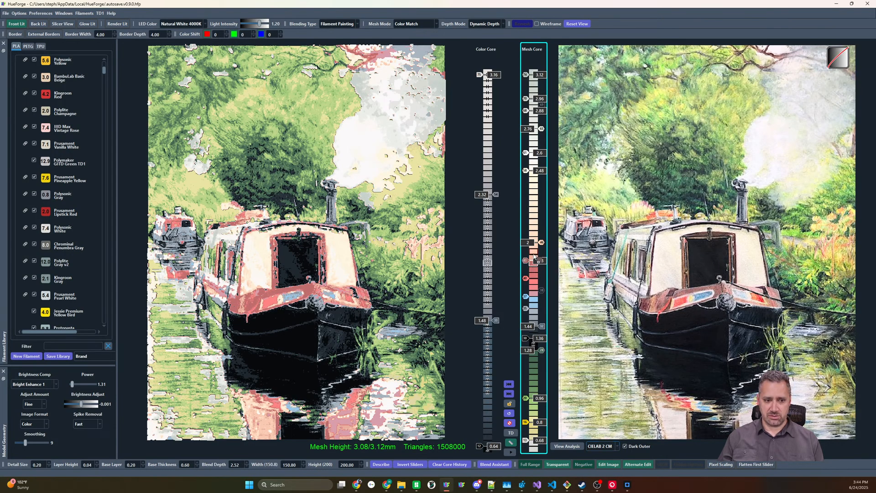
Replace the 1.88 slider with a darker reddish-brown and shift it to 1.92, moving all sliders above by the same amount
{"action": "left_click_drag", "start_coordinate": [535, 257], "coordinate": [525, 263]}
{"action": "key", "text": "shift+Up"}
{"action": "key", "text": "shift+Up"}
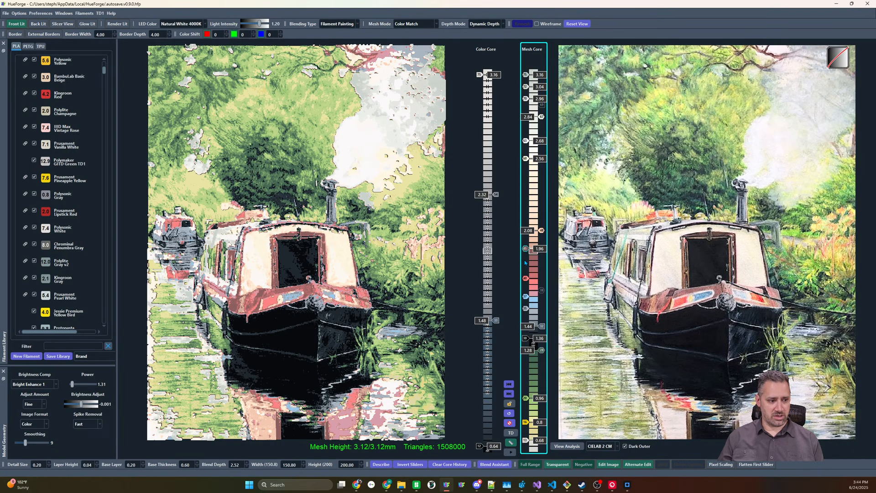
{"action": "key", "text": "shift+Down"}
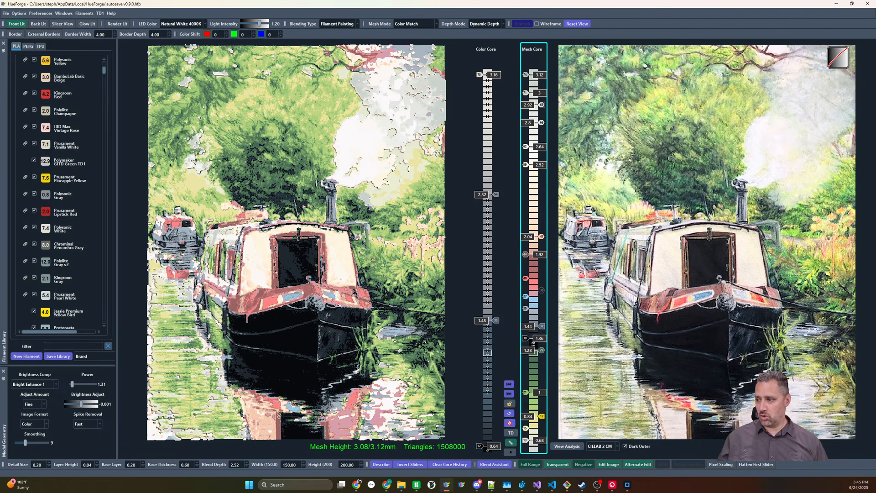
Load the rusted steam locomotive artwork as the source image in place of the narrowboat
{"action": "key", "text": "alt+Tab"}
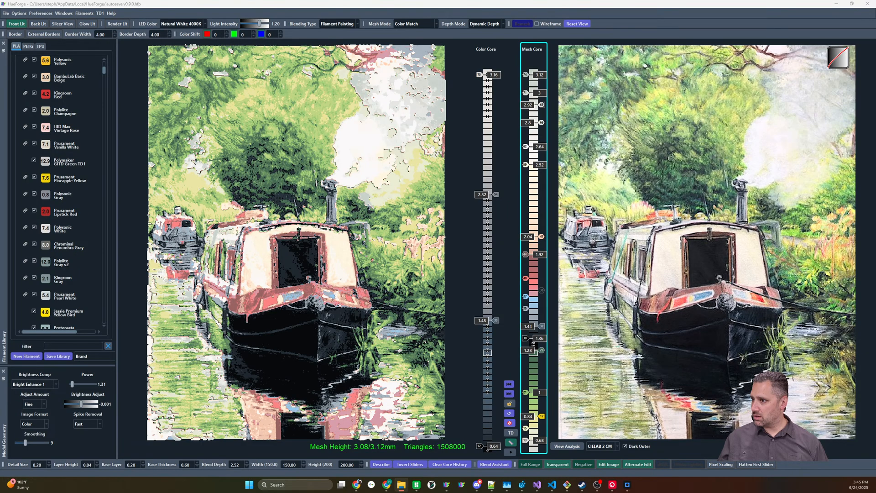
{"action": "left_click_drag", "start_coordinate": [875, 256], "coordinate": [770, 244]}
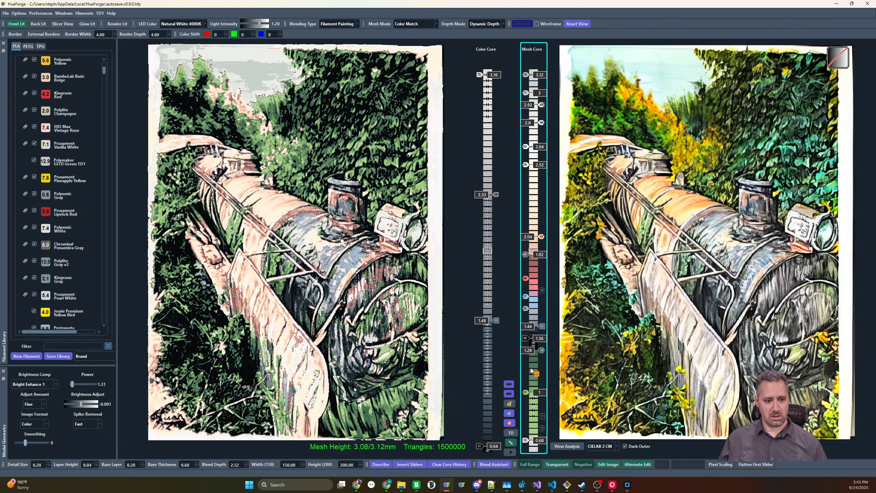
Replace the 1.92 slider with orange and the slider above it with bright yellow, raising the yellow one to 2.08
{"action": "left_click_drag", "start_coordinate": [527, 297], "coordinate": [528, 255]}
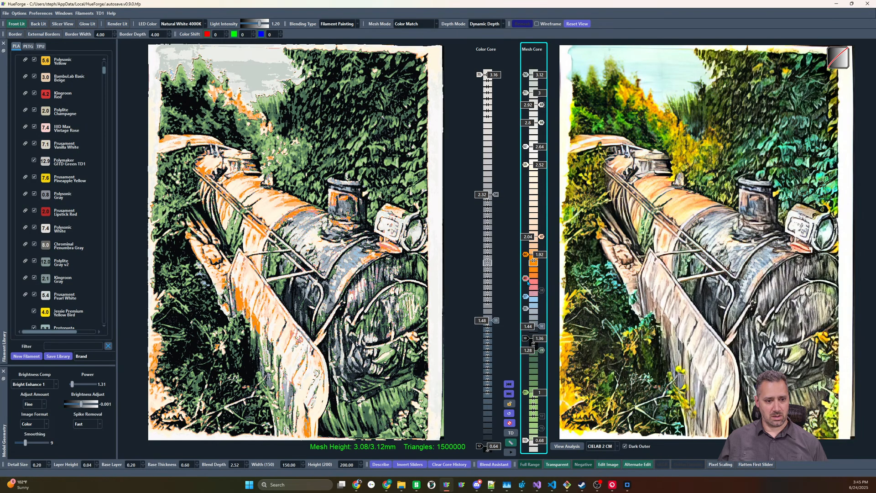
{"action": "scroll", "coordinate": [528, 283], "scroll_direction": "up", "scroll_amount": 1}
{"action": "left_click_drag", "start_coordinate": [45, 316], "coordinate": [537, 236]}
{"action": "scroll", "coordinate": [537, 236], "scroll_direction": "up", "scroll_amount": 1}
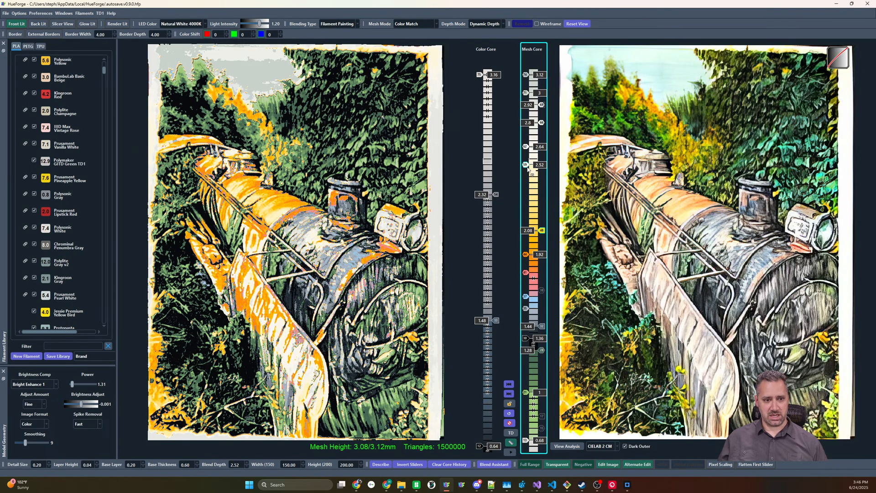
Switch off all Mesh Core sliders above the cream slider and raise the cream slider to 2.88
{"action": "scroll", "coordinate": [528, 165], "scroll_direction": "up", "scroll_amount": 1}
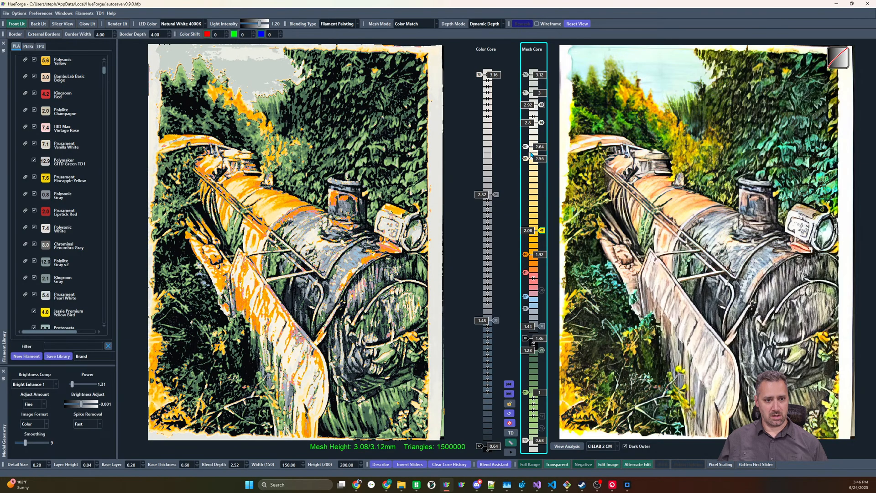
{"action": "left_click", "coordinate": [526, 146]}
{"action": "left_click", "coordinate": [541, 122]}
{"action": "left_click", "coordinate": [542, 105]}
{"action": "left_click", "coordinate": [526, 93]}
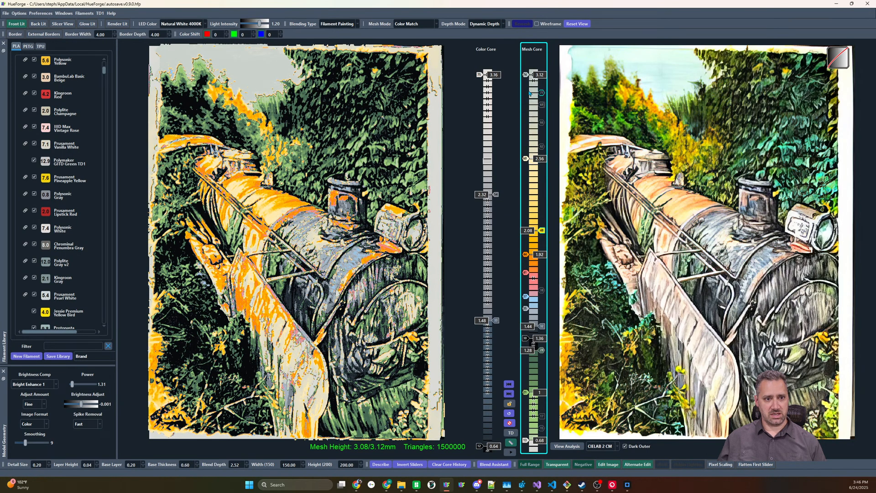
{"action": "left_click", "coordinate": [525, 75]}
{"action": "mouse_move", "coordinate": [527, 160]}
{"action": "left_mouse_down"}
{"action": "mouse_move", "coordinate": [527, 91]}
{"action": "mouse_move", "coordinate": [526, 111]}
{"action": "left_mouse_up"}
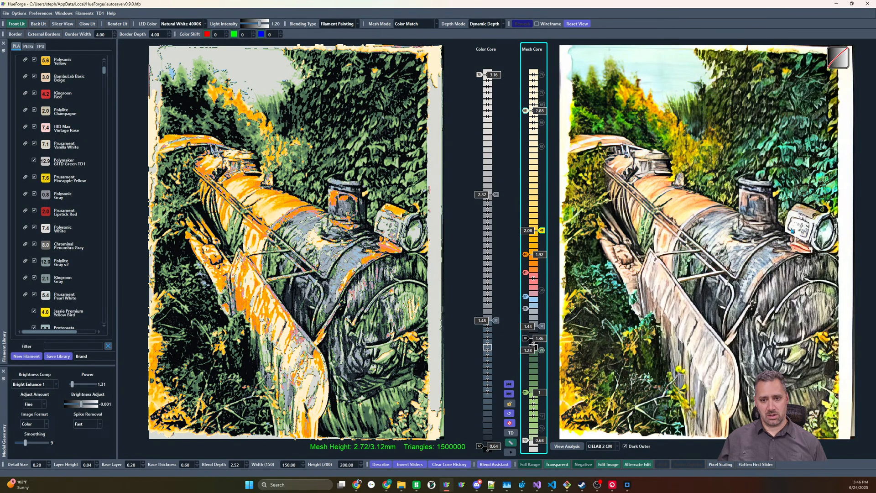
Add a white slider at the top of the Mesh Core, above the cream slider
{"action": "left_click", "coordinate": [532, 87]}
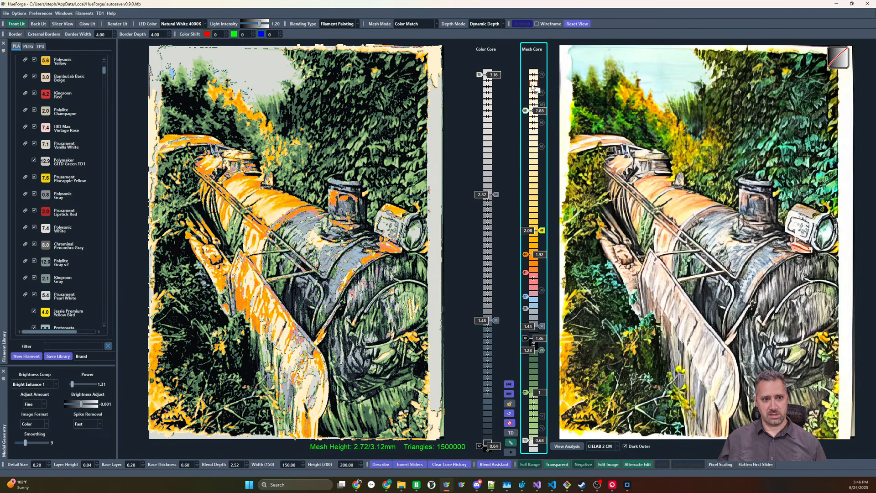
{"action": "left_click_drag", "start_coordinate": [529, 87], "coordinate": [527, 74]}
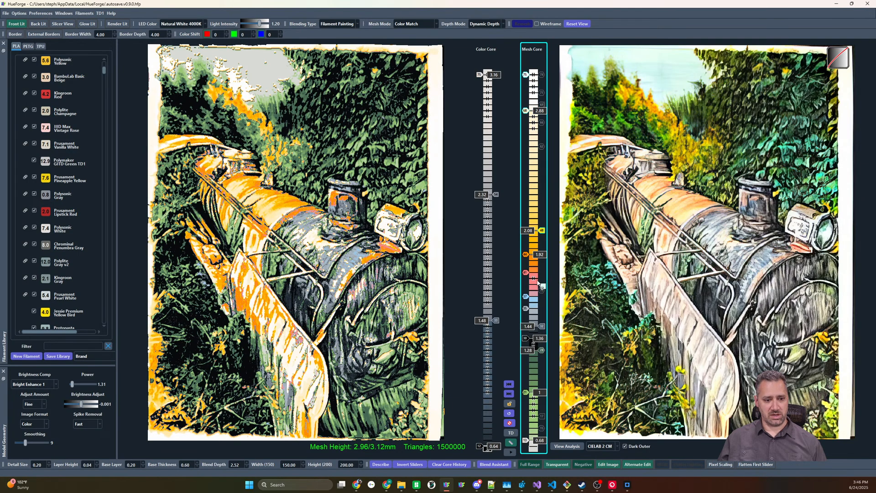
Raise the dark gray Mesh Core slider to 1.48 and add a pink slider between the pale blue and orange sliders
{"action": "scroll", "coordinate": [526, 291], "scroll_direction": "up", "scroll_amount": 2, "text": "shift"}
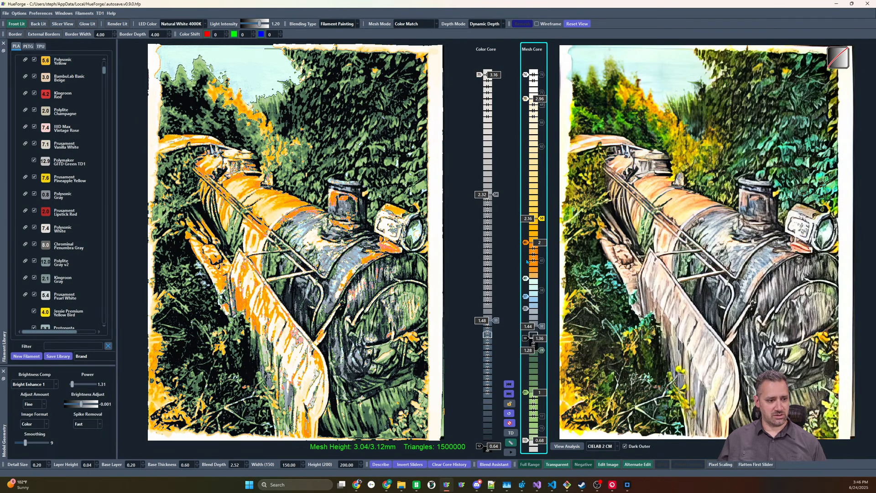
{"action": "left_click", "coordinate": [525, 261]}
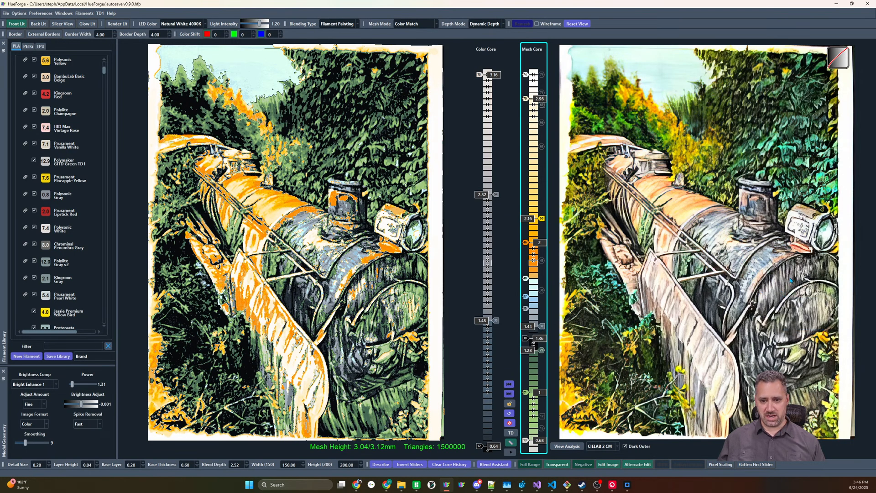
{"action": "scroll", "coordinate": [544, 327], "scroll_direction": "up", "scroll_amount": 2}
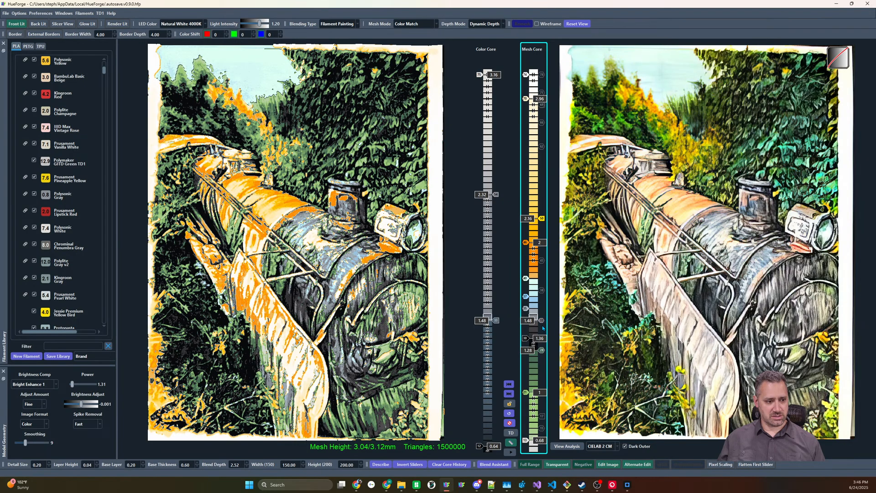
{"action": "scroll", "coordinate": [544, 327], "scroll_direction": "down", "scroll_amount": 1}
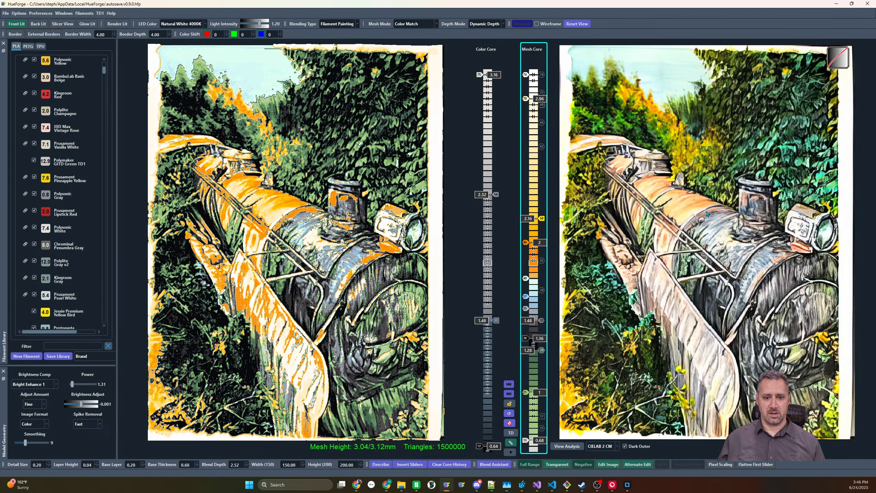
{"action": "left_click", "coordinate": [534, 263]}
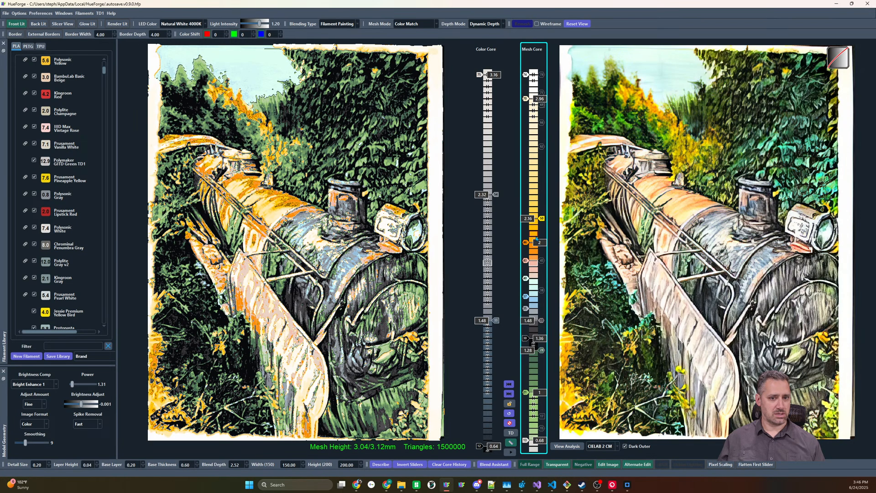
Swap the order of the yellow and orange Mesh Core sliders, placing orange at 2.36 above yellow at 2.16
{"action": "mouse_move", "coordinate": [538, 219]}
{"action": "left_mouse_down"}
{"action": "mouse_move", "coordinate": [537, 248]}
{"action": "mouse_move", "coordinate": [534, 207]}
{"action": "left_mouse_up"}
{"action": "left_click_drag", "start_coordinate": [525, 249], "coordinate": [527, 201]}
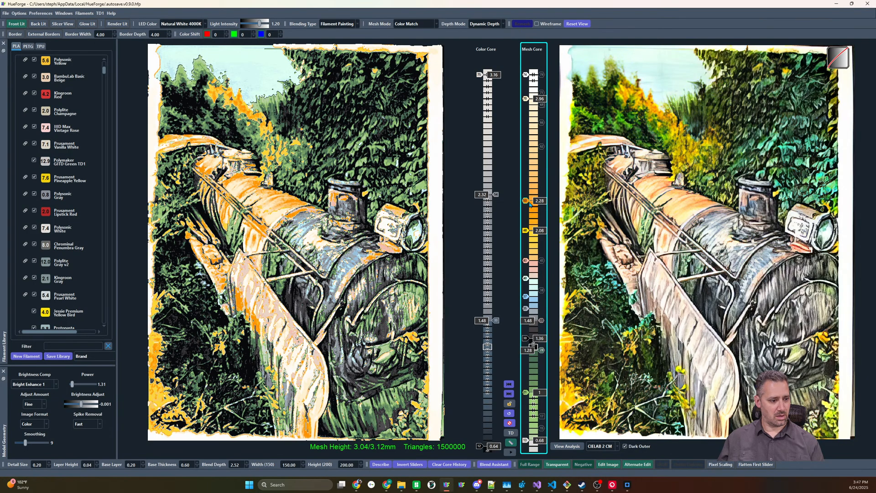
{"action": "mouse_move", "coordinate": [525, 231]}
{"action": "left_mouse_down"}
{"action": "mouse_move", "coordinate": [525, 249]}
{"action": "mouse_move", "coordinate": [525, 230]}
{"action": "left_mouse_up"}
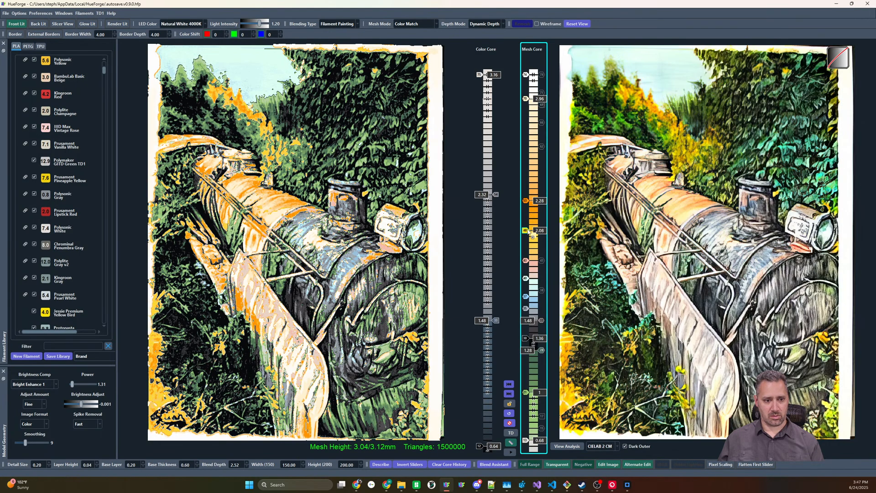
{"action": "left_click_drag", "start_coordinate": [525, 230], "coordinate": [525, 188]}
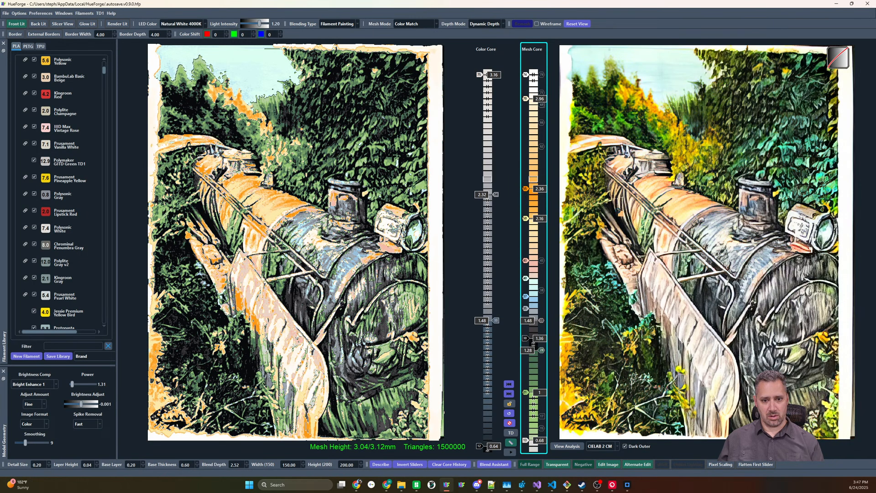
Place a bright yellow slider below the orange one with a pale slider under it at 2.08, and set orange to 2.4
{"action": "left_click_drag", "start_coordinate": [526, 207], "coordinate": [567, 220], "text": "shift"}
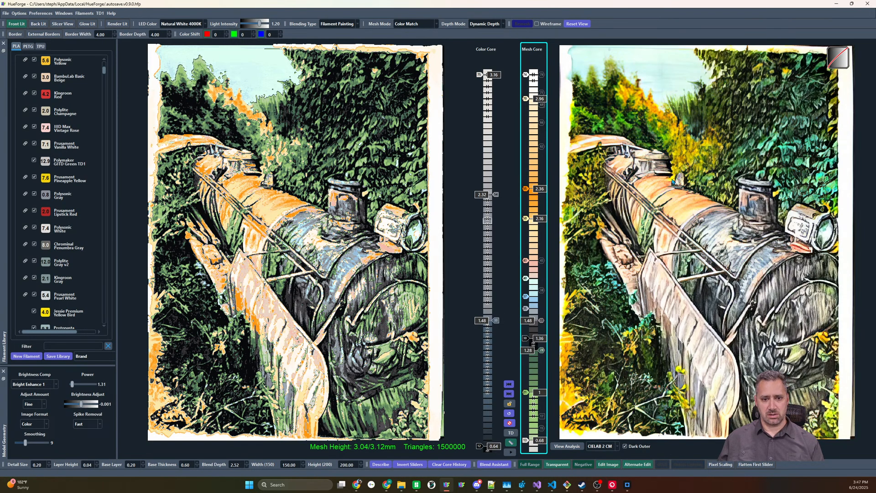
{"action": "left_click_drag", "start_coordinate": [526, 217], "coordinate": [542, 230]}
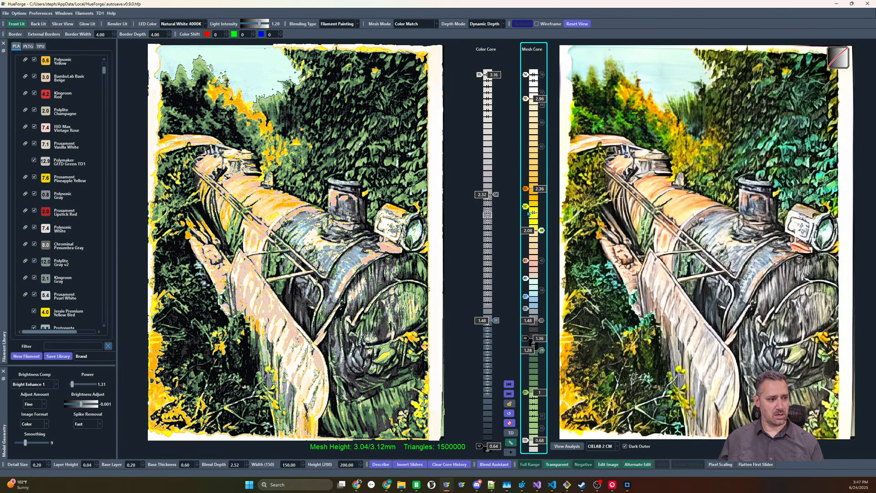
{"action": "scroll", "coordinate": [530, 189], "scroll_direction": "up", "scroll_amount": 2}
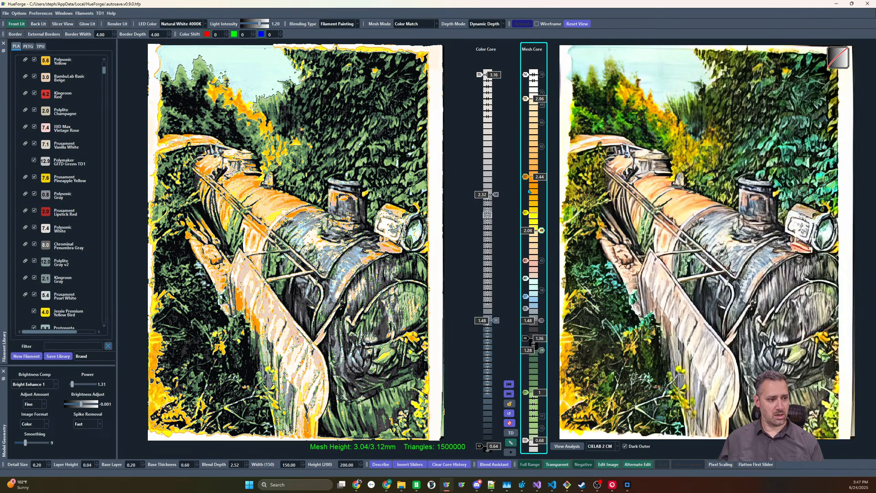
{"action": "scroll", "coordinate": [530, 191], "scroll_direction": "down", "scroll_amount": 1}
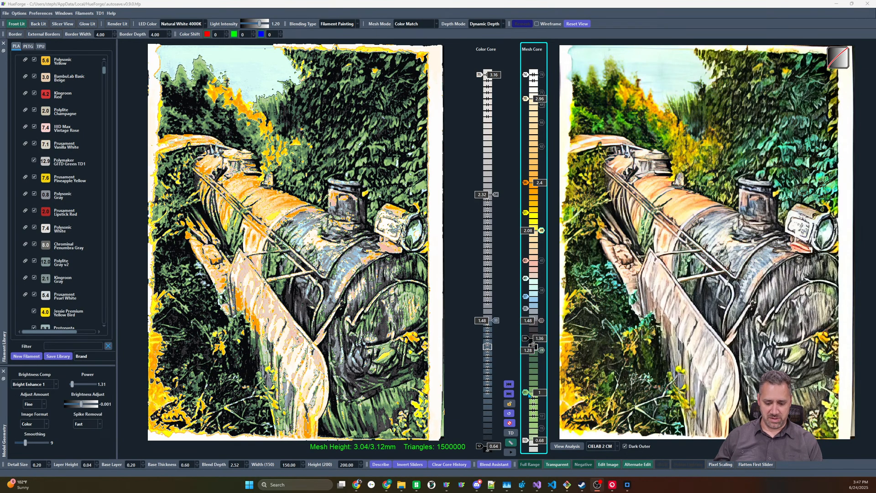
Lower the light green Mesh Core slider to 0.88 and the lowest slider to 0.6
{"action": "left_click_drag", "start_coordinate": [527, 392], "coordinate": [527, 386]}
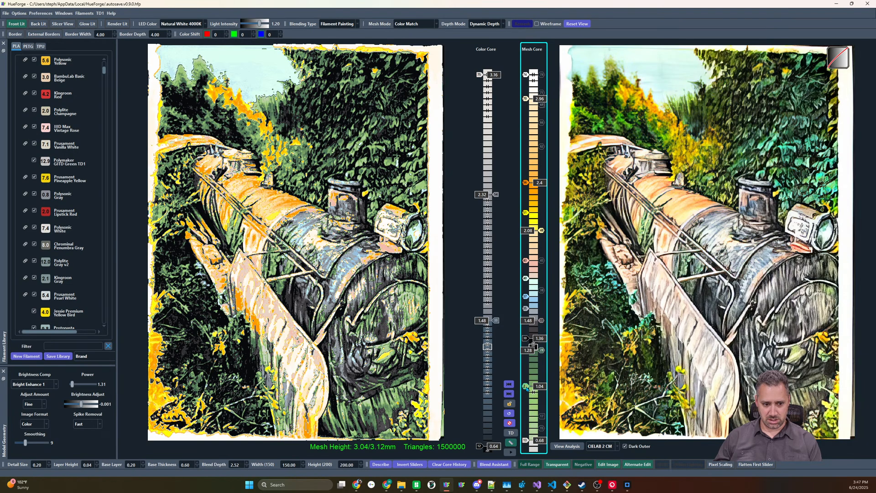
{"action": "left_click_drag", "start_coordinate": [526, 387], "coordinate": [526, 405]}
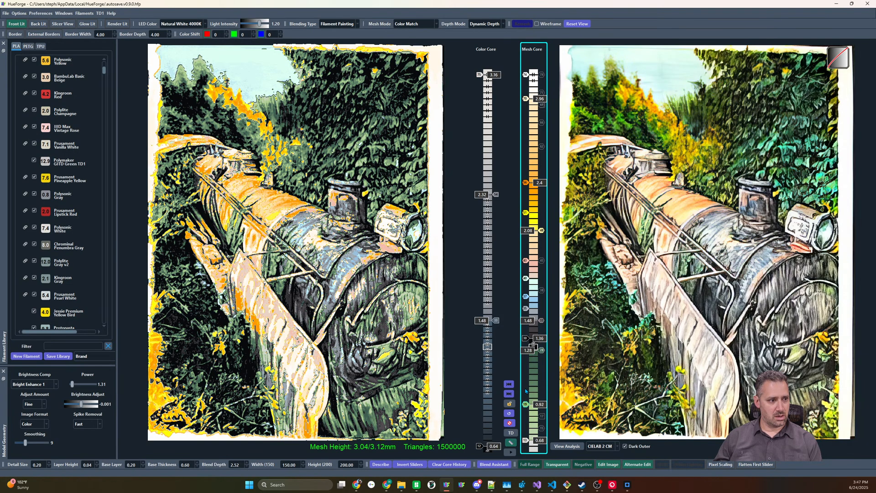
{"action": "left_click_drag", "start_coordinate": [525, 441], "coordinate": [525, 446]}
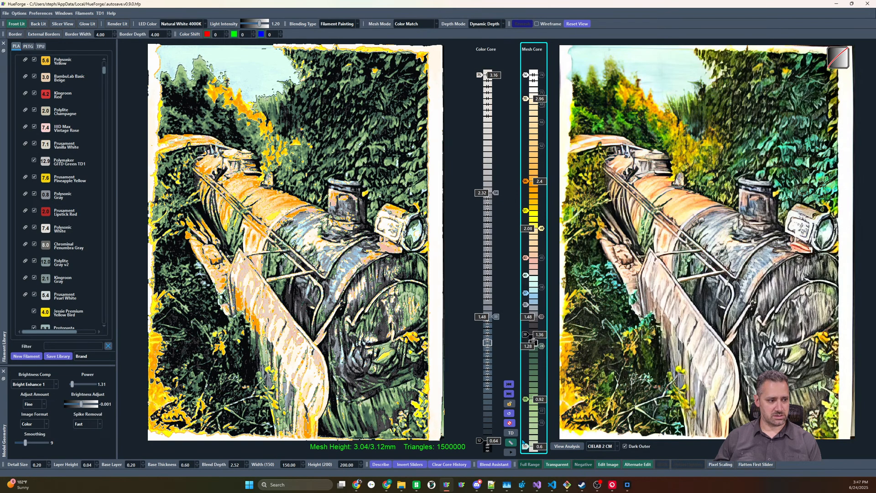
{"action": "left_click_drag", "start_coordinate": [526, 399], "coordinate": [525, 405]}
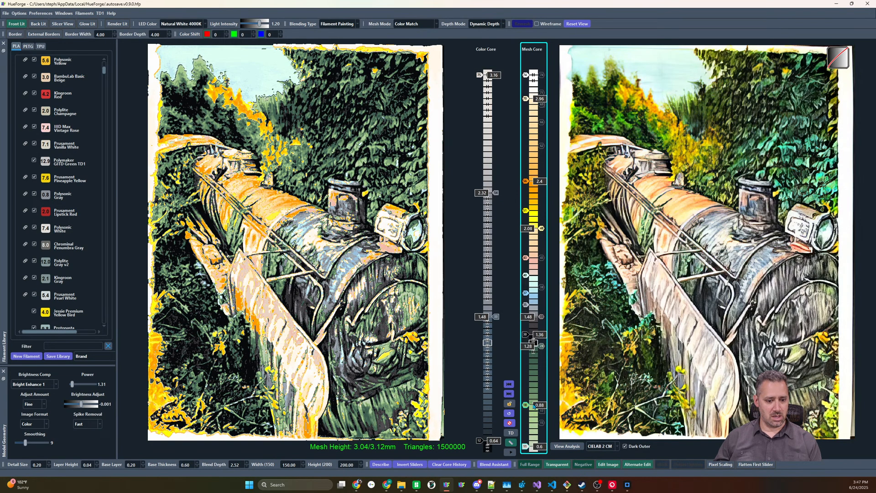
Try the CIELAB CM and HSL CM color-match methods on the locomotive preview
{"action": "left_click", "coordinate": [612, 446]}
{"action": "left_click", "coordinate": [603, 468]}
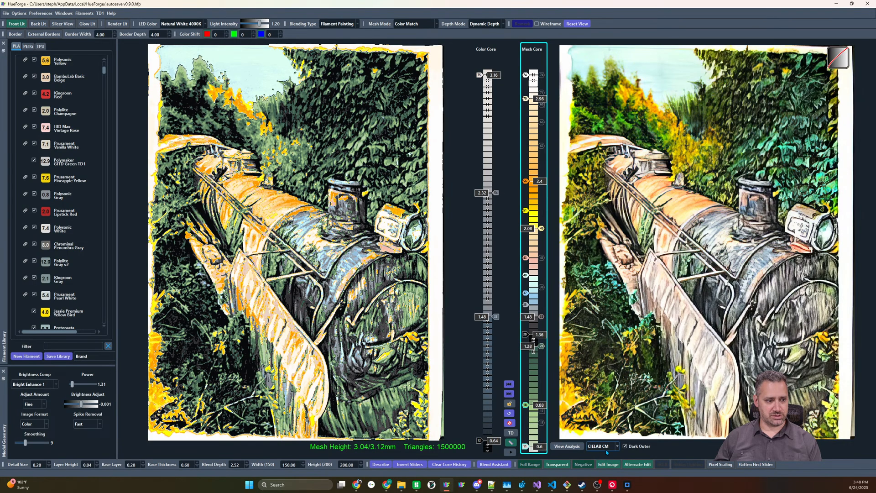
{"action": "left_click", "coordinate": [608, 450]}
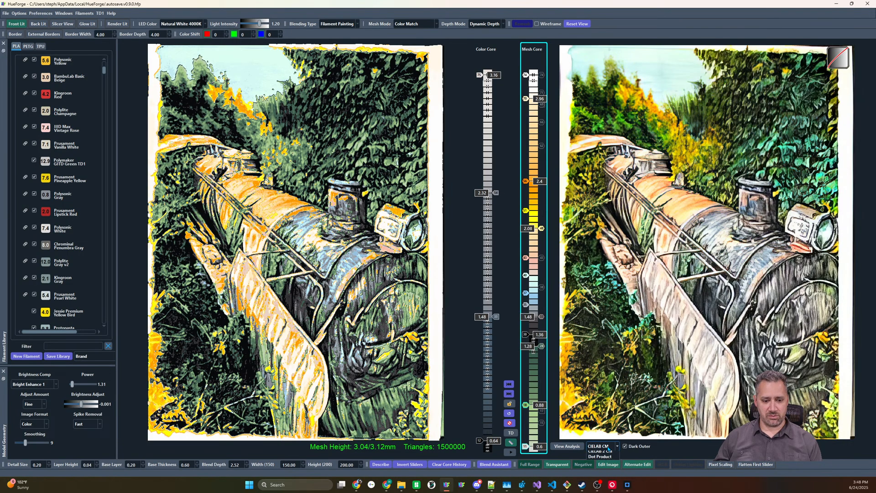
{"action": "left_click", "coordinate": [600, 459]}
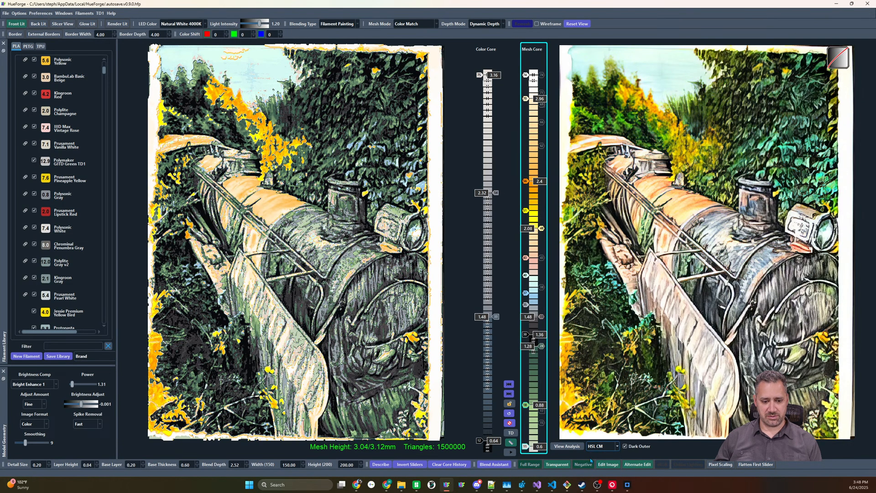
Show the color analysis plot, reduce its adjustment value to 0.17 and turn off Dark Outer
{"action": "left_click", "coordinate": [570, 447]}
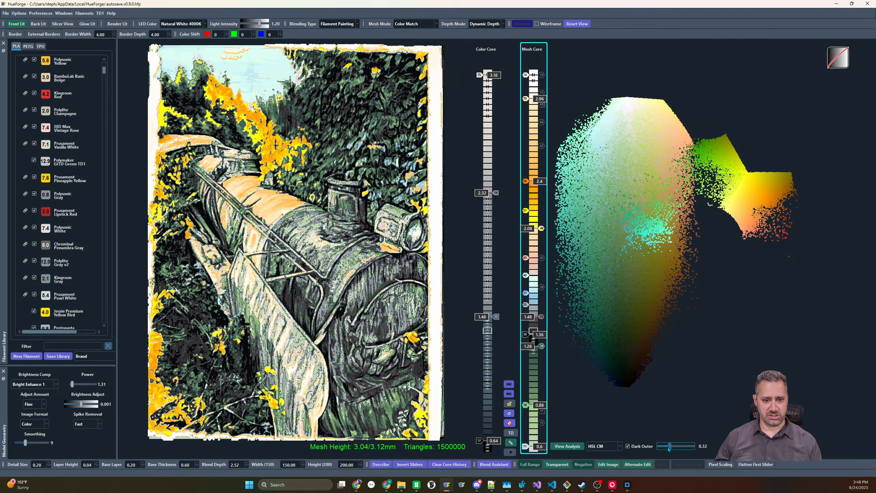
{"action": "mouse_move", "coordinate": [678, 446]}
{"action": "left_mouse_down"}
{"action": "mouse_move", "coordinate": [649, 450]}
{"action": "mouse_move", "coordinate": [663, 449]}
{"action": "left_mouse_up"}
{"action": "left_click", "coordinate": [628, 447]}
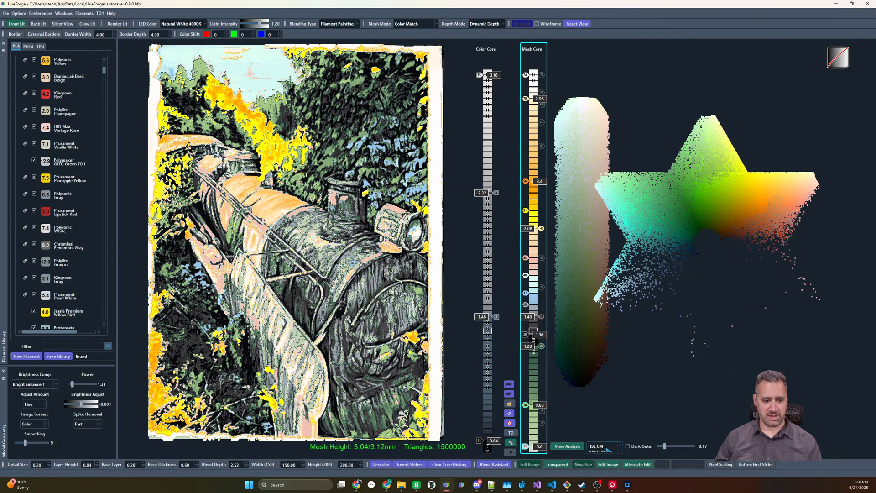
Compare the Default CM and Dot Product color-match methods, return to CIELAB 2 CM and close the analysis plot
{"action": "left_click", "coordinate": [607, 450]}
{"action": "left_click", "coordinate": [599, 455]}
{"action": "left_click", "coordinate": [602, 446]}
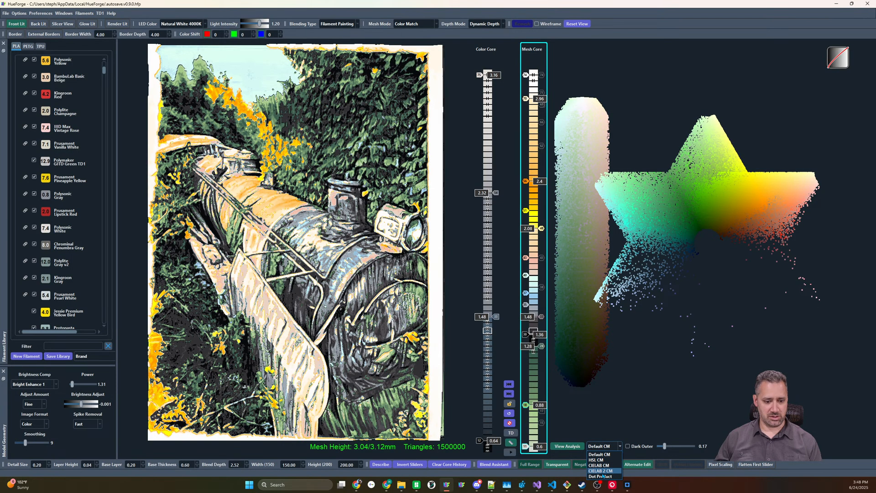
{"action": "left_click", "coordinate": [601, 476]}
{"action": "left_click", "coordinate": [602, 447]}
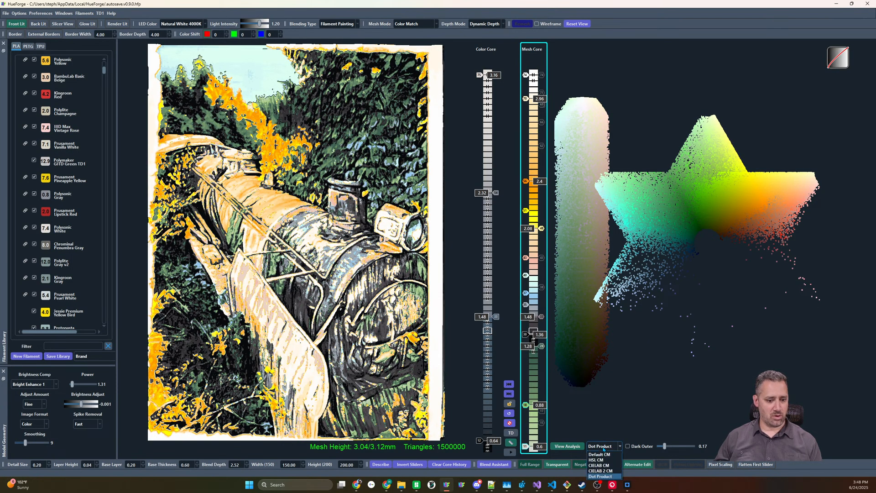
{"action": "left_click", "coordinate": [600, 471]}
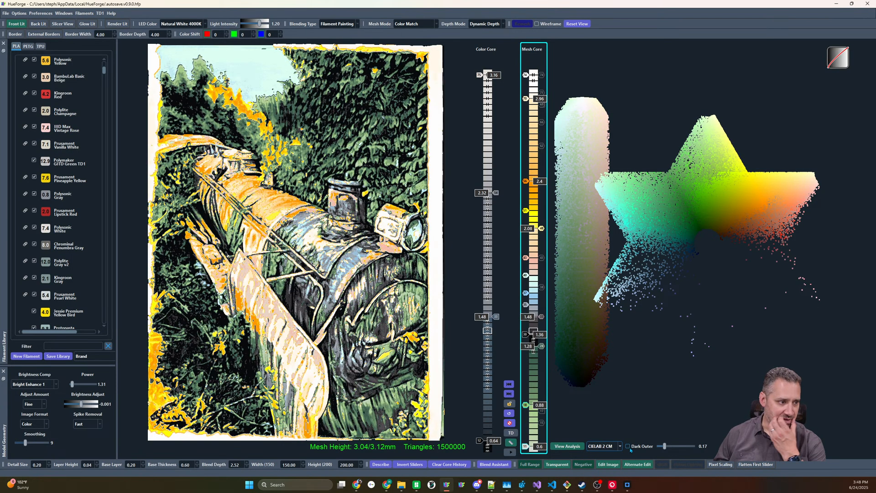
{"action": "left_click", "coordinate": [567, 446]}
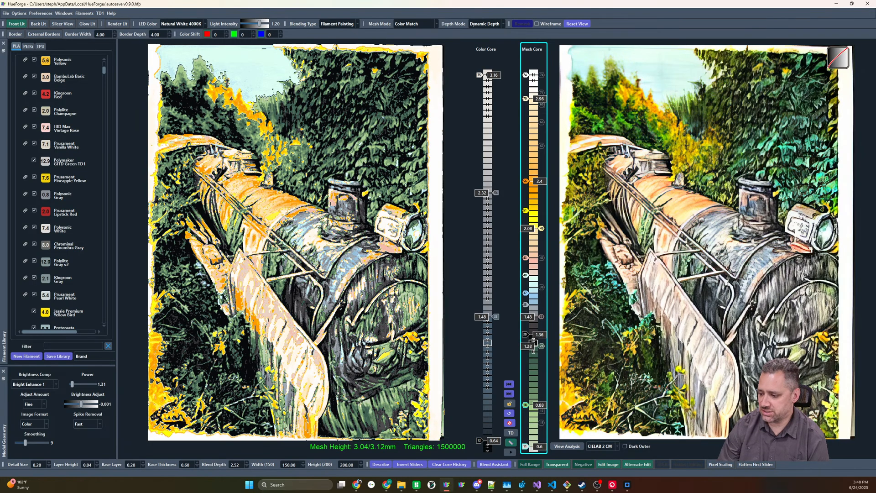
Move the orange and yellow slider group from above the pink slider to the low end of the Mesh Core, beneath the greens
{"action": "key", "text": "alt+Tab"}
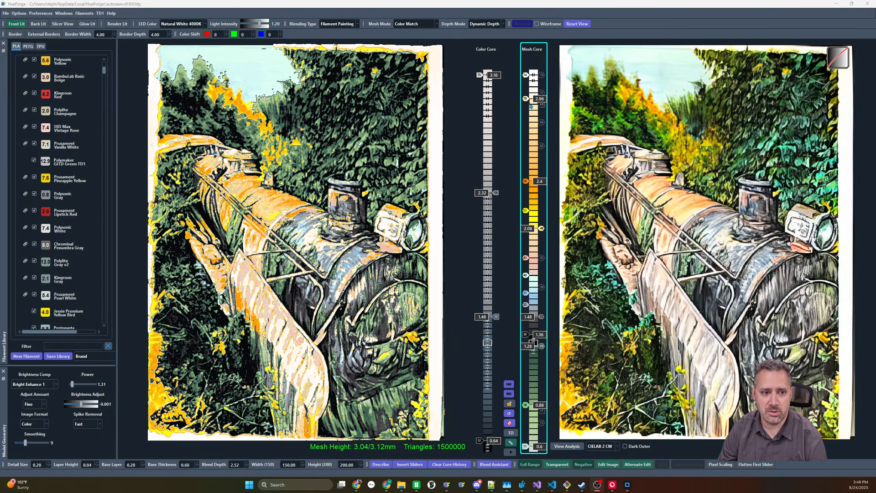
{"action": "left_click_drag", "start_coordinate": [523, 176], "coordinate": [547, 230]}
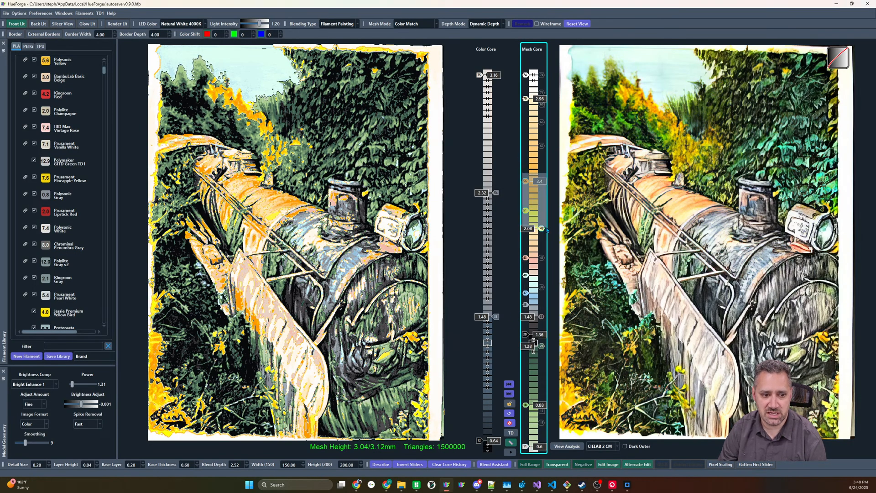
{"action": "key", "text": "Delete"}
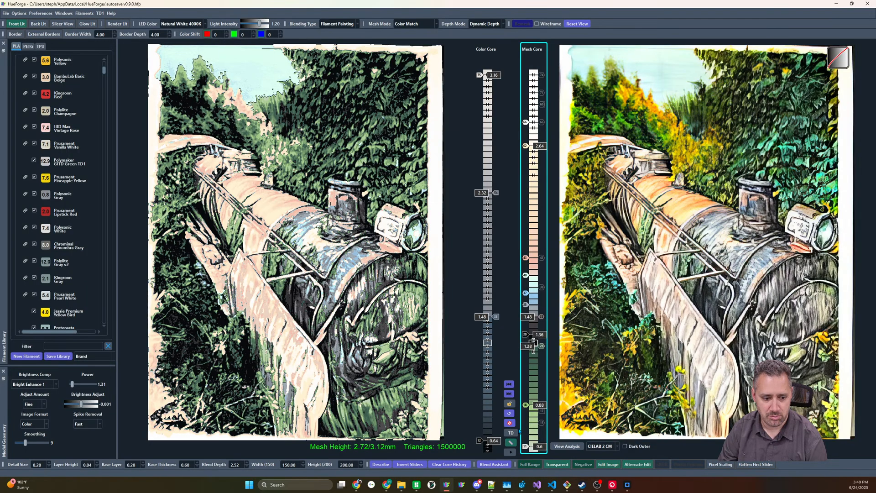
{"action": "left_click_drag", "start_coordinate": [523, 447], "coordinate": [524, 424], "text": "shift"}
{"action": "key", "text": "ctrl+v"}
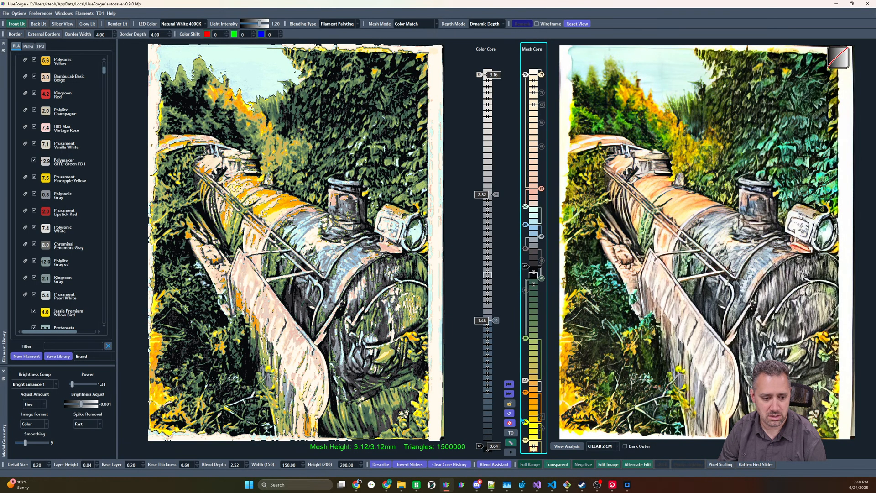
Insert a brownish-gray slider above the dark gray one in the Mesh Core and spread the blue-gray and blue sliders upward
{"action": "scroll", "coordinate": [528, 383], "scroll_direction": "up", "scroll_amount": 1, "text": "shift"}
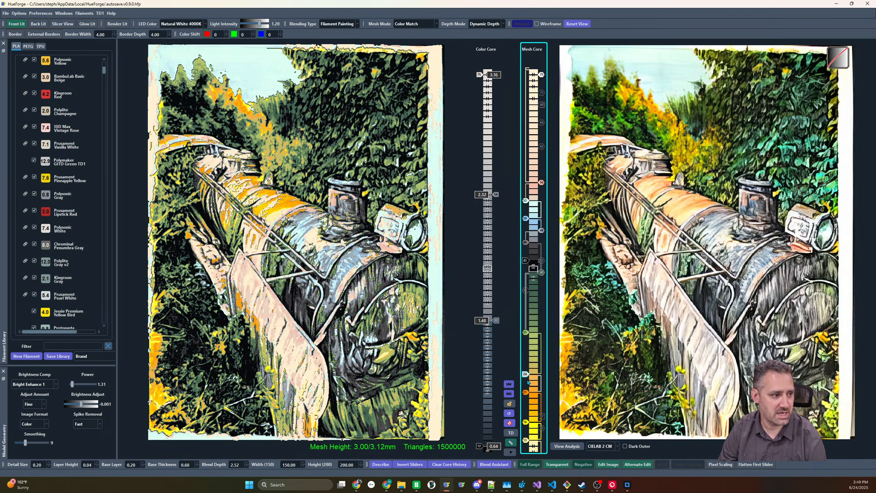
{"action": "scroll", "coordinate": [529, 382], "scroll_direction": "up", "scroll_amount": 1, "text": "shift"}
{"action": "scroll", "coordinate": [529, 382], "scroll_direction": "down", "scroll_amount": 1, "text": "shift"}
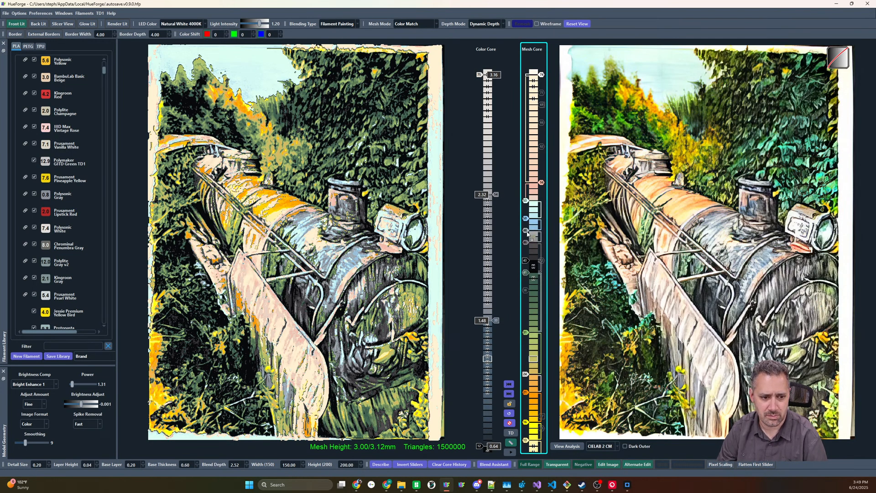
{"action": "left_click_drag", "start_coordinate": [527, 234], "coordinate": [535, 236]}
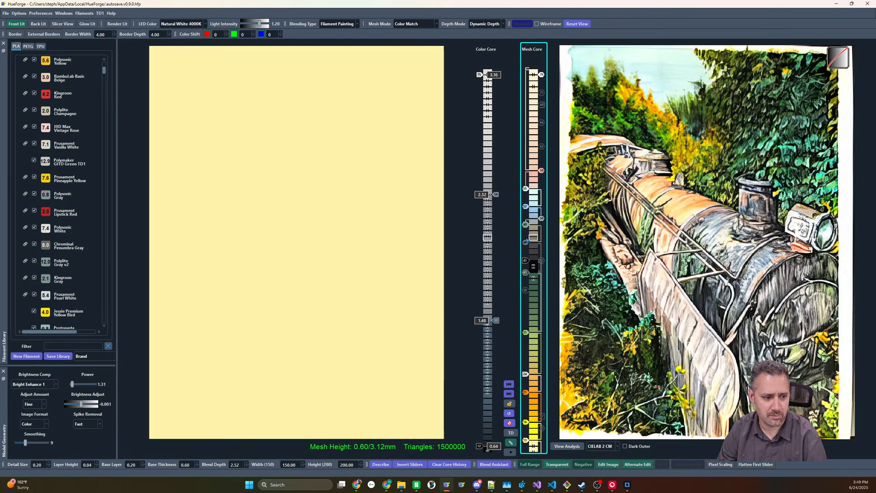
{"action": "left_click_drag", "start_coordinate": [529, 225], "coordinate": [529, 206]}
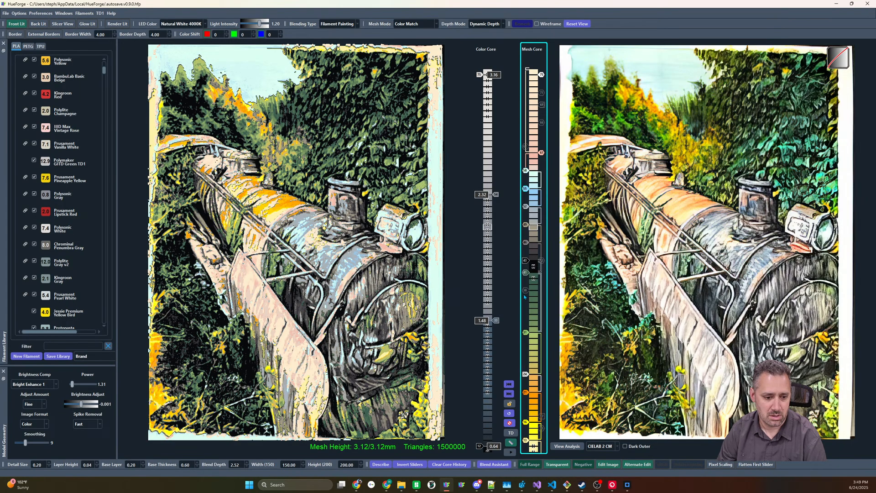
Adjust the slider between orange and light green, and switch off the pink slider above the pale blue
{"action": "scroll", "coordinate": [528, 375], "scroll_direction": "up", "scroll_amount": 2}
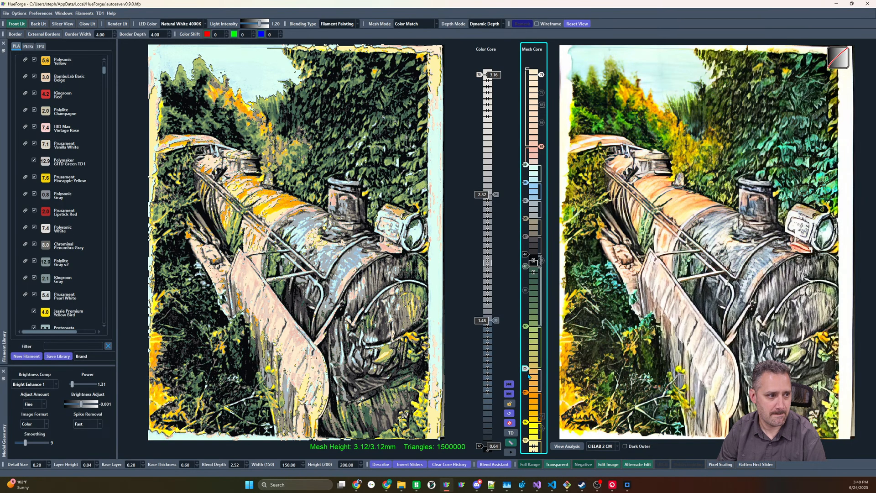
{"action": "left_click_drag", "start_coordinate": [528, 365], "coordinate": [529, 370], "text": "shift"}
{"action": "left_click", "coordinate": [542, 147]}
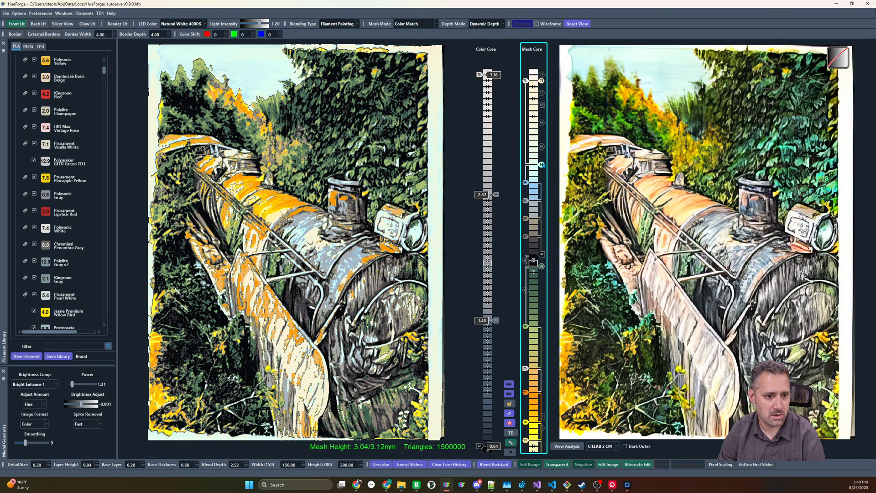
Raise the pale blue Mesh Core slider and try different blends for the slider between orange and light green
{"action": "scroll", "coordinate": [542, 165], "scroll_direction": "up", "scroll_amount": 4}
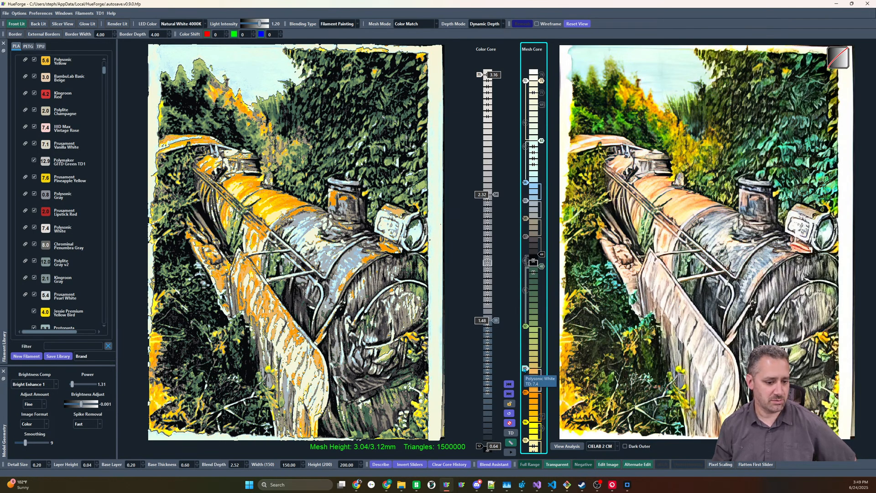
{"action": "right_click", "coordinate": [525, 368]}
{"action": "left_click", "coordinate": [532, 375]}
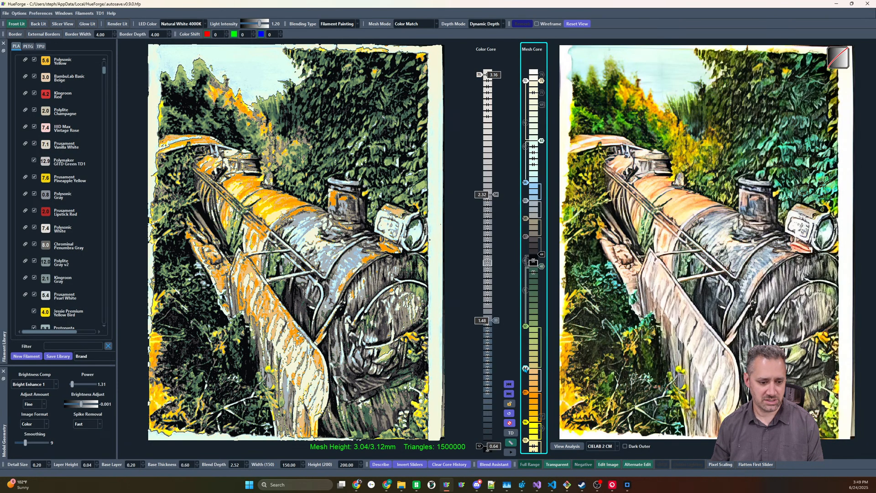
{"action": "scroll", "coordinate": [525, 370], "scroll_direction": "down", "scroll_amount": 3}
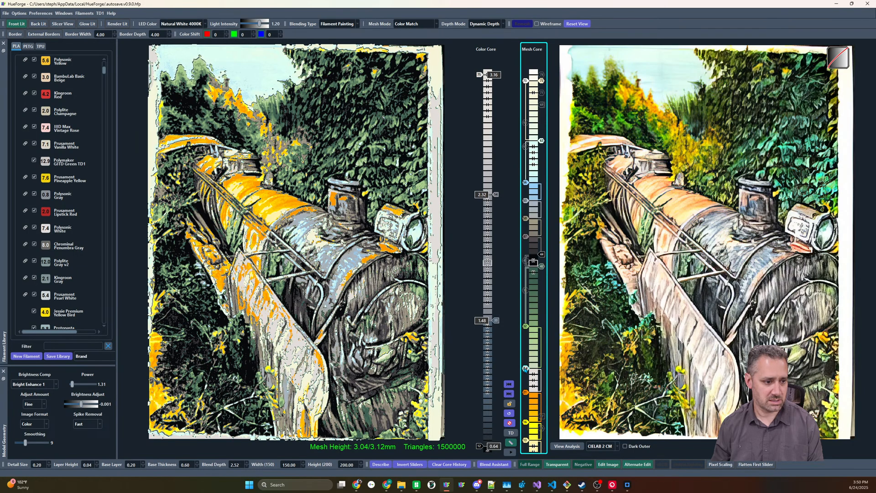
{"action": "scroll", "coordinate": [525, 369], "scroll_direction": "up", "scroll_amount": 1}
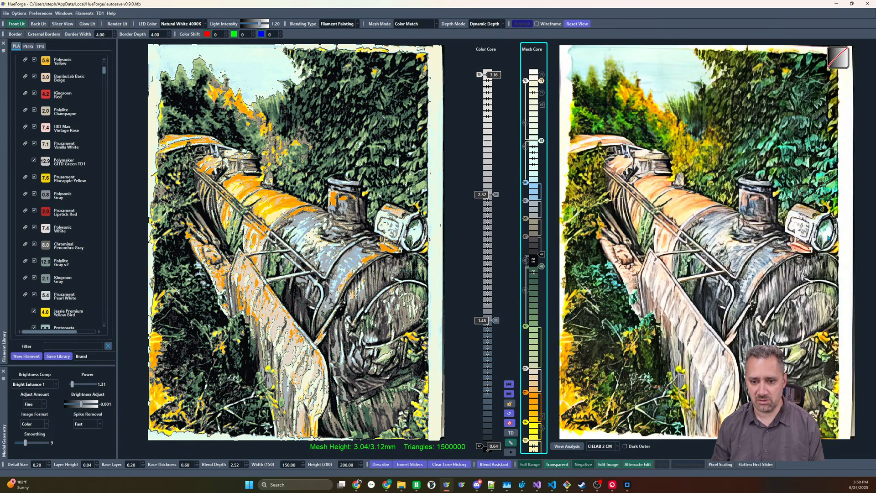
{"action": "scroll", "coordinate": [525, 370], "scroll_direction": "down", "scroll_amount": 1}
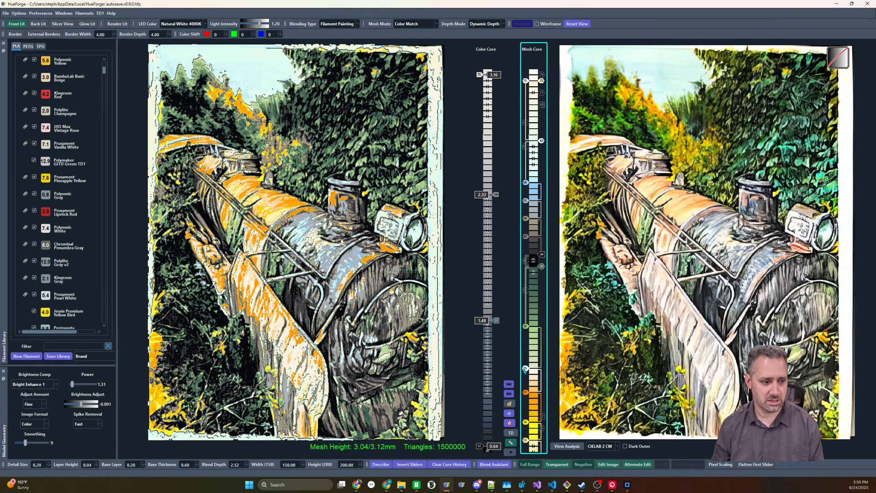
{"action": "scroll", "coordinate": [524, 368], "scroll_direction": "up", "scroll_amount": 1}
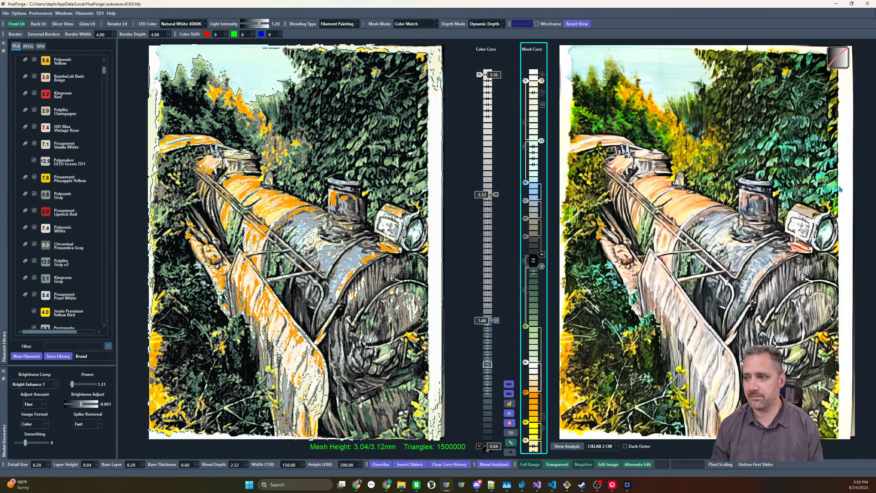
{"action": "mouse_move", "coordinate": [840, 189]}
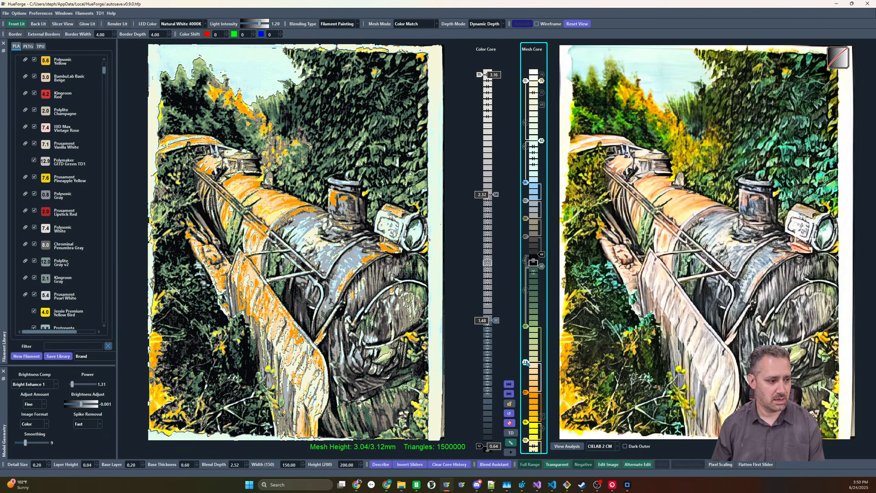
Adjust the sliders above the orange section and reposition the off-white slider near the high end of the Mesh Core
{"action": "scroll", "coordinate": [524, 366], "scroll_direction": "up", "scroll_amount": 2, "text": "shift"}
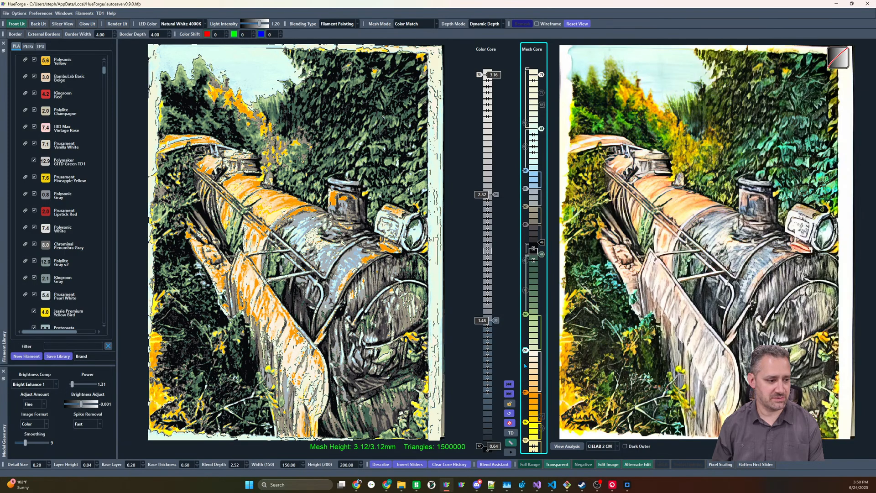
{"action": "scroll", "coordinate": [525, 366], "scroll_direction": "down", "scroll_amount": 3, "text": "shift"}
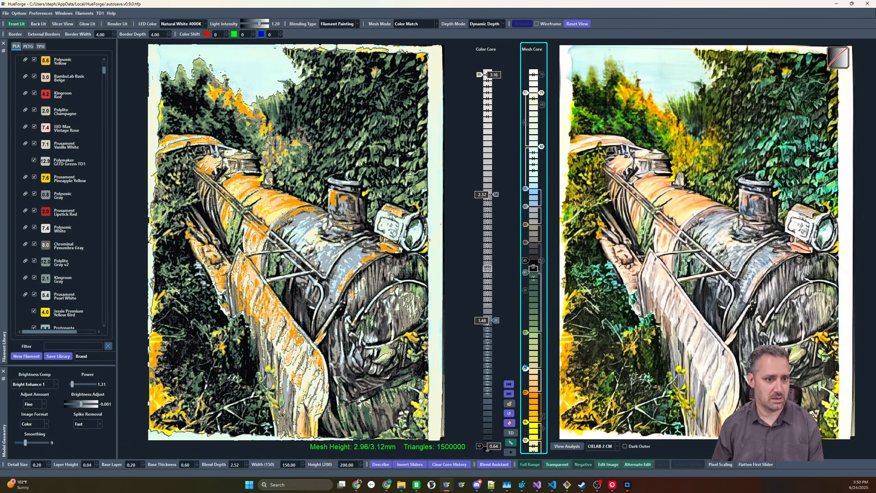
{"action": "scroll", "coordinate": [526, 94], "scroll_direction": "up", "scroll_amount": 2}
{"action": "scroll", "coordinate": [527, 95], "scroll_direction": "down", "scroll_amount": 2}
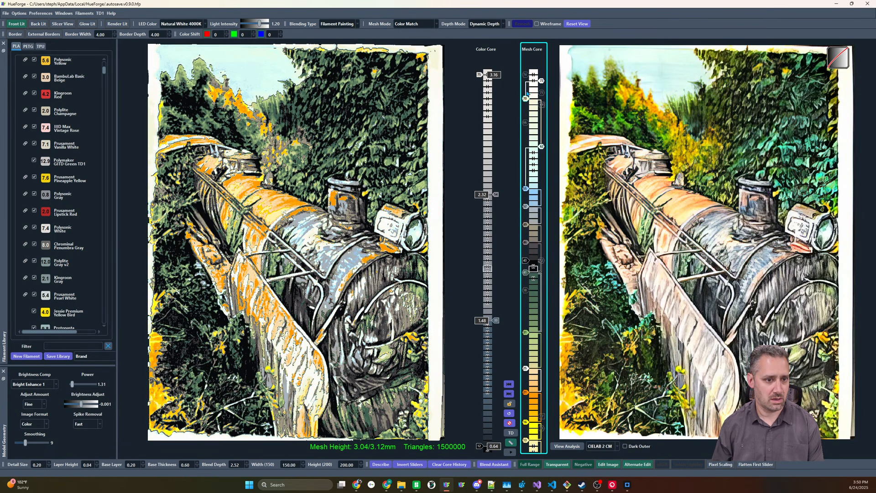
{"action": "scroll", "coordinate": [527, 94], "scroll_direction": "down", "scroll_amount": 7}
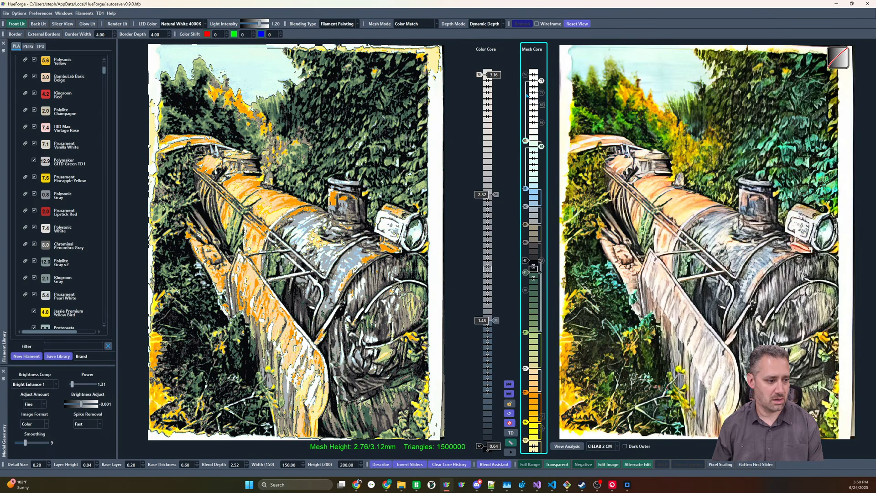
{"action": "scroll", "coordinate": [527, 94], "scroll_direction": "up", "scroll_amount": 9}
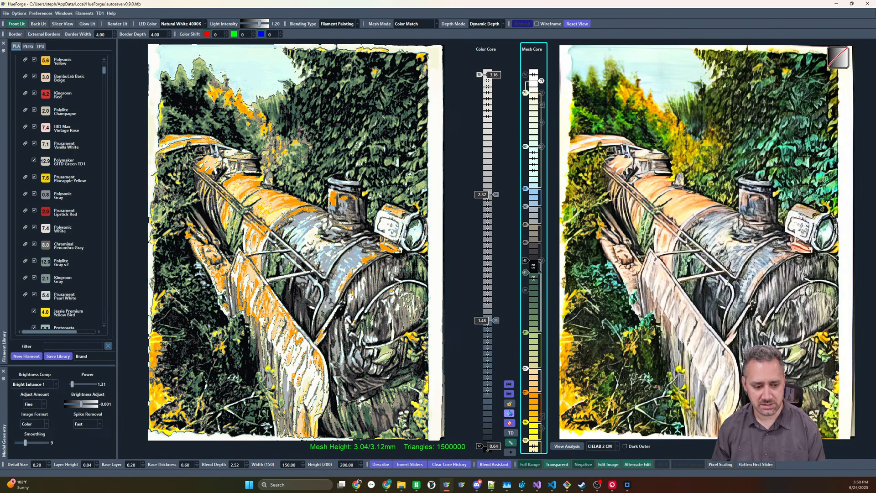
Reset the Mesh Core to the Color Core's sliders and load the sunset sailing ship image
{"action": "left_click", "coordinate": [509, 394]}
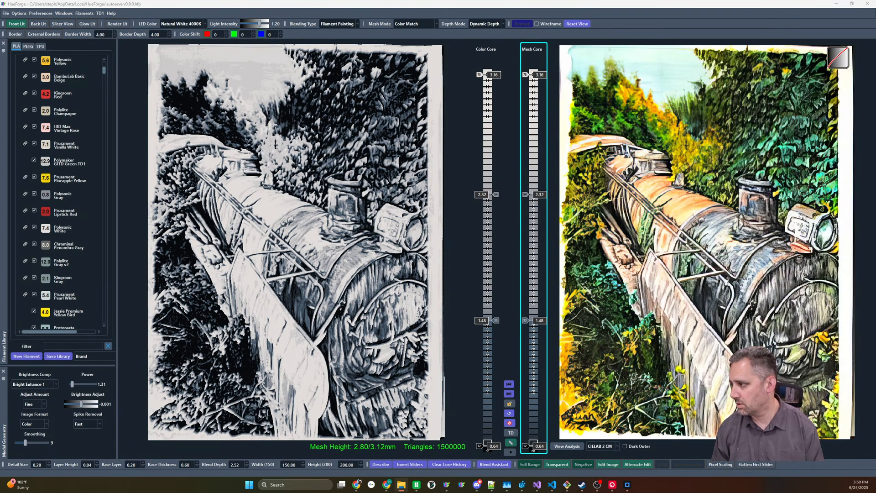
{"action": "left_click_drag", "start_coordinate": [875, 235], "coordinate": [629, 236]}
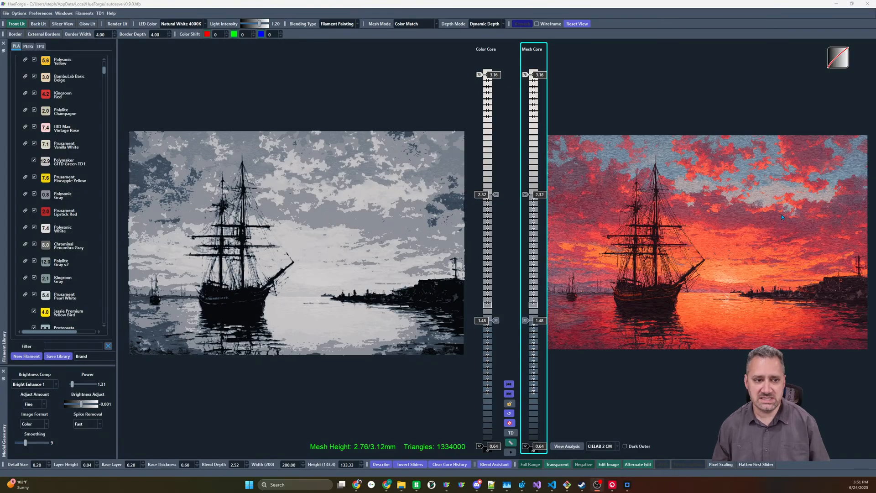
Set the mesh mode to Standard and raise the black slider to 0.84
{"action": "left_click", "coordinate": [438, 24]}
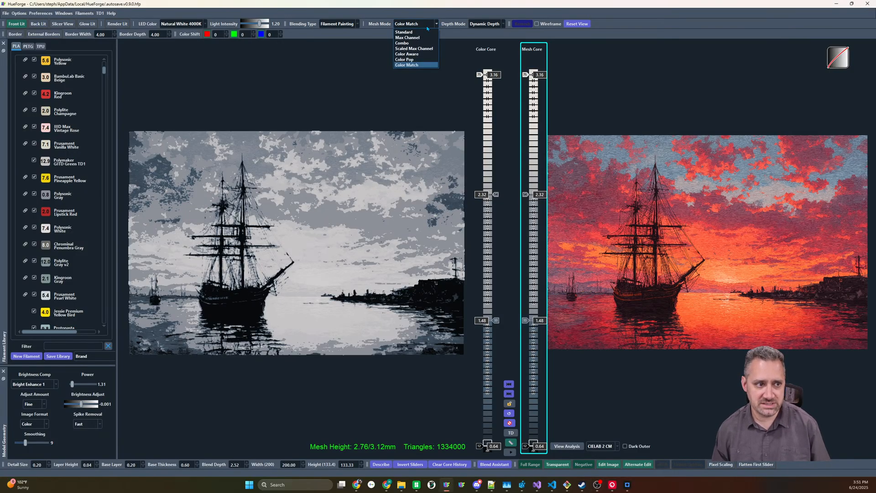
{"action": "left_click", "coordinate": [411, 32]}
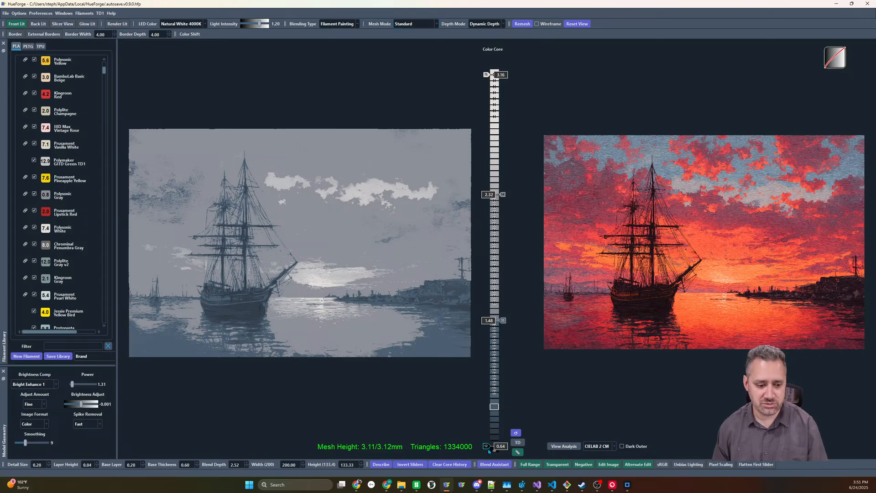
{"action": "scroll", "coordinate": [483, 444], "scroll_direction": "up", "scroll_amount": 3}
{"action": "scroll", "coordinate": [483, 444], "scroll_direction": "up", "scroll_amount": 2}
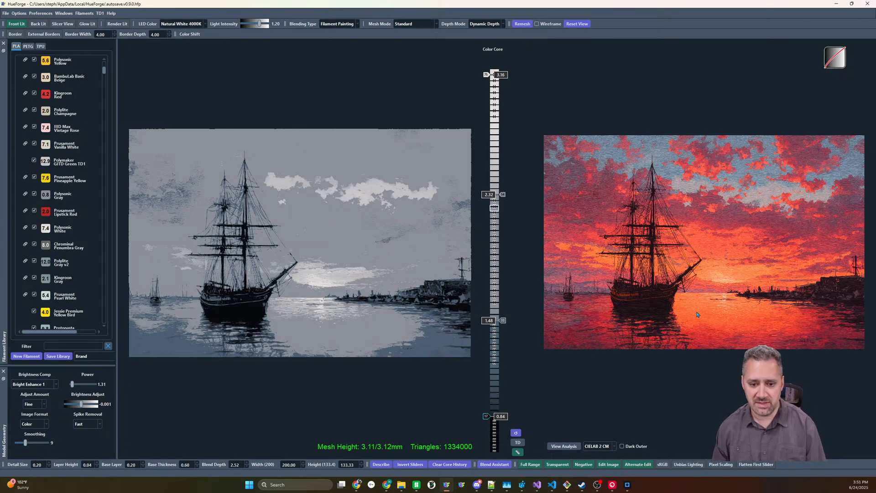
Find the filament closest to the orange water reflection and place an orange filament at 2.28, replacing the gray slider
{"action": "right_click", "coordinate": [720, 322]}
{"action": "left_click", "coordinate": [740, 325]}
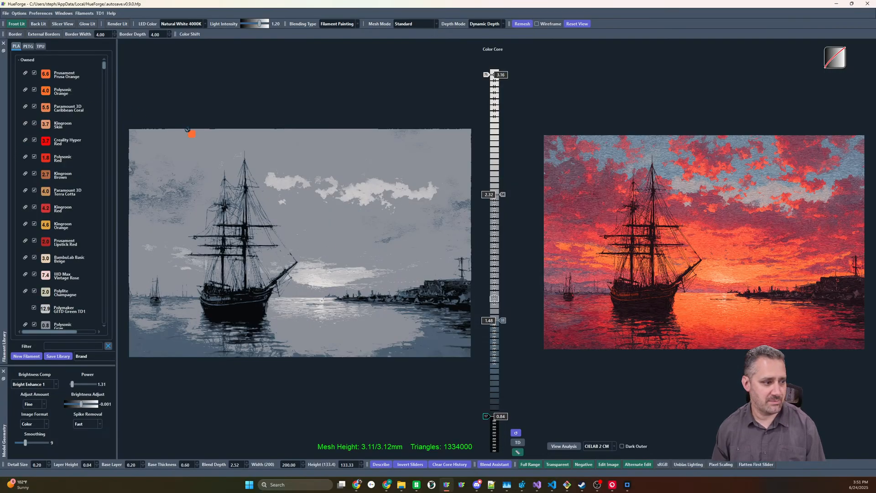
{"action": "left_click_drag", "start_coordinate": [187, 129], "coordinate": [503, 200]}
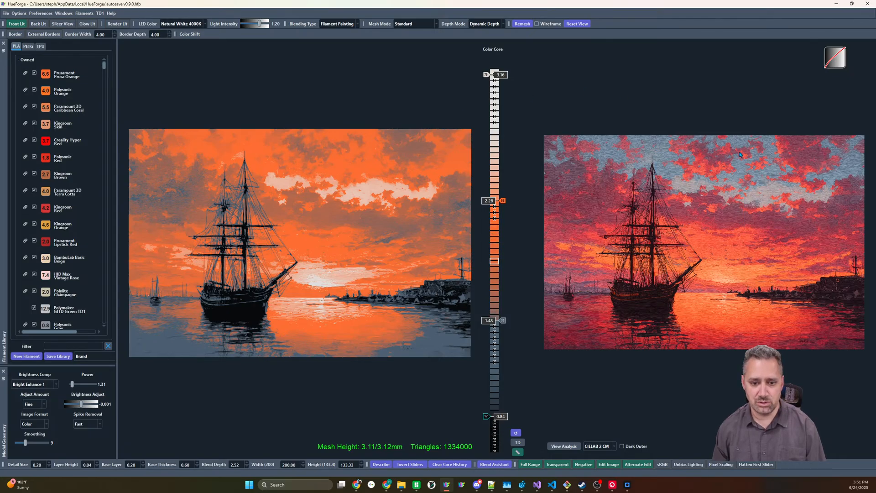
Find the filament closest to the dark red water and place Paramount 3D Black Cherry at 1.44, replacing the blue-gray slider
{"action": "right_click", "coordinate": [570, 337]}
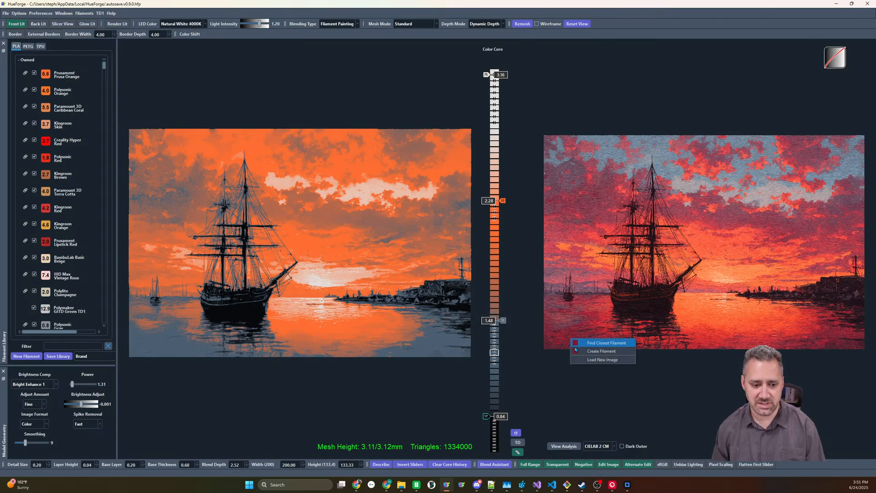
{"action": "left_click", "coordinate": [575, 344]}
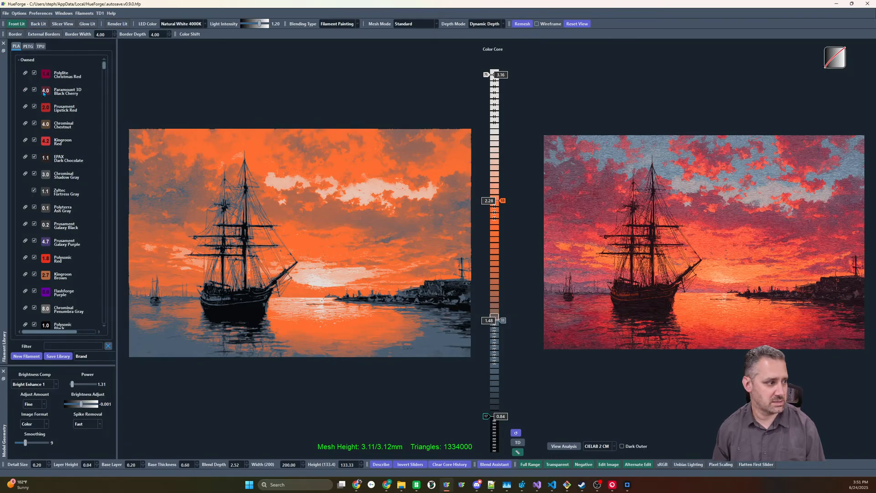
{"action": "left_click_drag", "start_coordinate": [44, 93], "coordinate": [503, 326]}
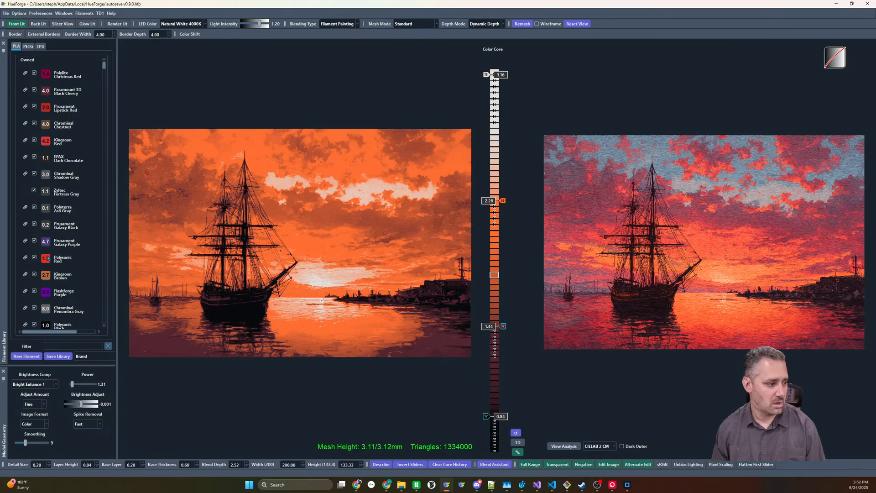
Add Polysonic Red above Black Cherry, setting the red slider to 1.72 and the Black Cherry slider to 1.4
{"action": "left_click_drag", "start_coordinate": [48, 259], "coordinate": [498, 302]}
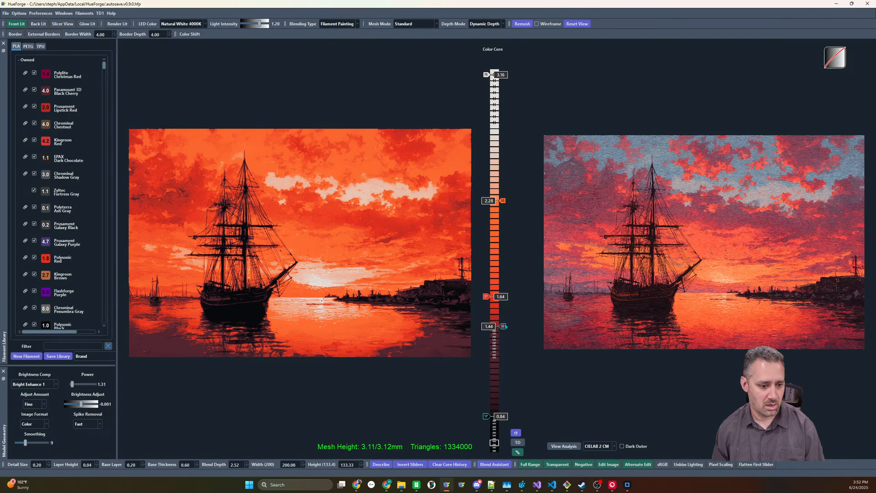
{"action": "left_click_drag", "start_coordinate": [503, 345], "coordinate": [502, 332]}
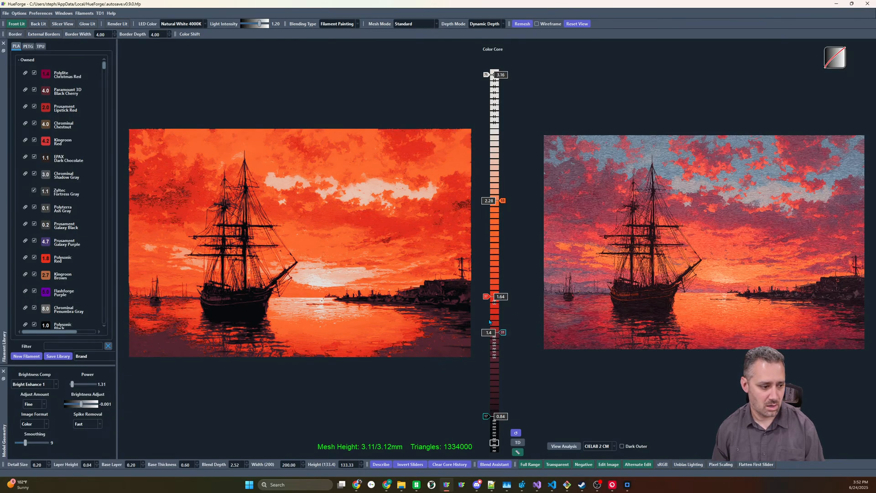
{"action": "left_click_drag", "start_coordinate": [487, 299], "coordinate": [487, 285]}
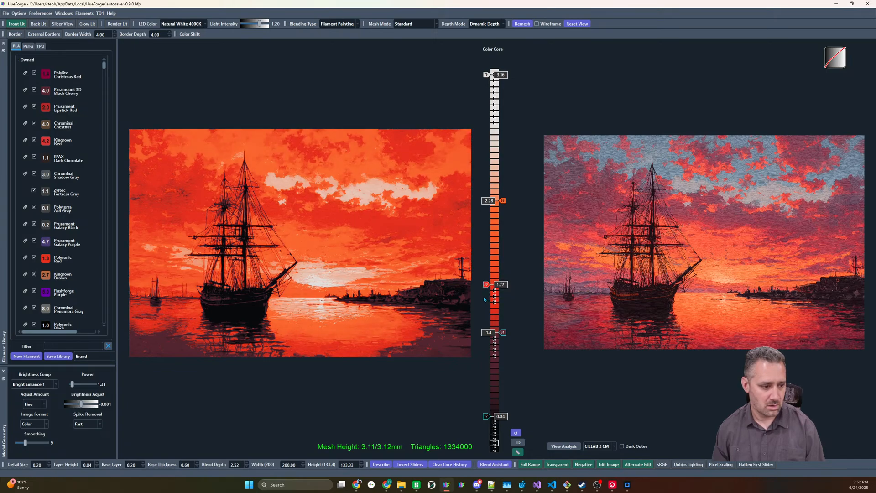
Add Polysonic Yellow above the orange slider at 2.52 and raise the orange slider to 2.32
{"action": "scroll", "coordinate": [58, 235], "scroll_direction": "down", "scroll_amount": 10}
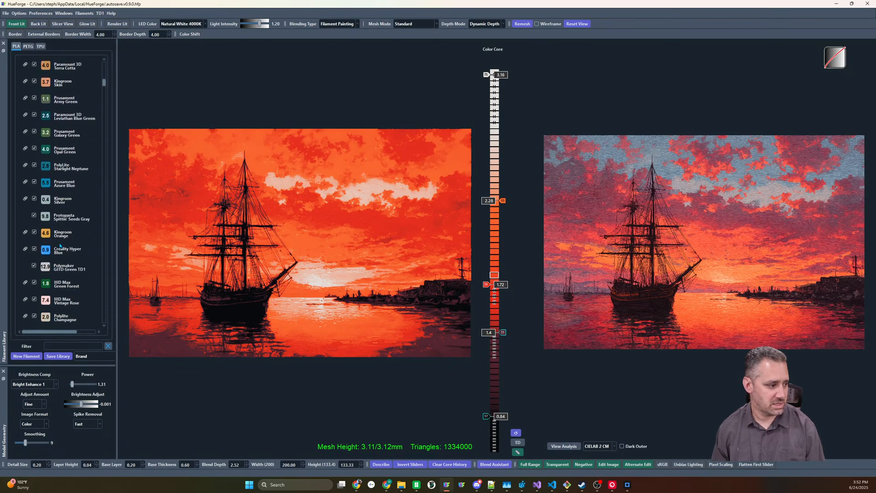
{"action": "scroll", "coordinate": [59, 234], "scroll_direction": "down", "scroll_amount": 5}
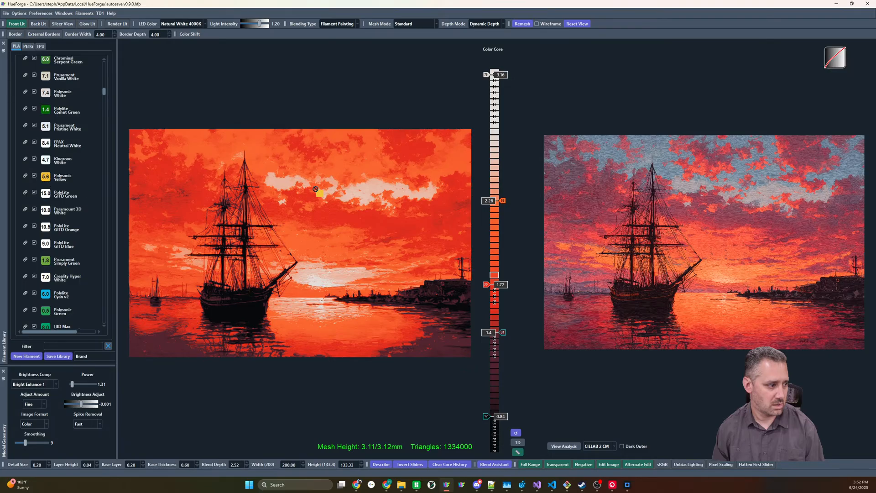
{"action": "left_click_drag", "start_coordinate": [316, 189], "coordinate": [492, 176]}
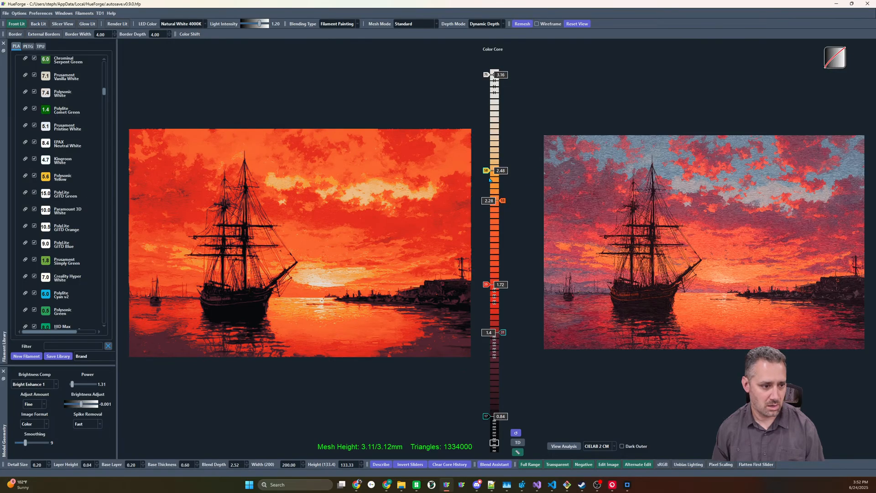
{"action": "key", "text": "Up"}
{"action": "key", "text": "Up"}
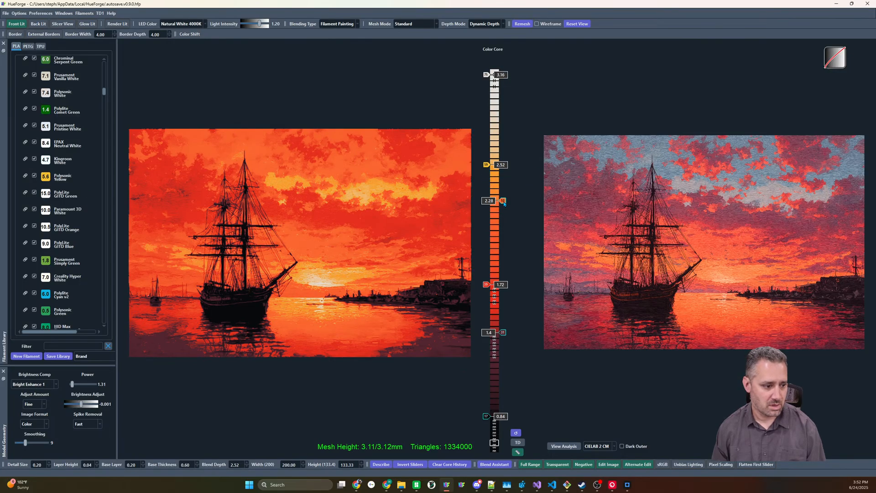
Find the filaments closest to the purplish-gray clouds in the ship image's sky
{"action": "right_click", "coordinate": [576, 171]}
{"action": "left_click", "coordinate": [602, 176]}
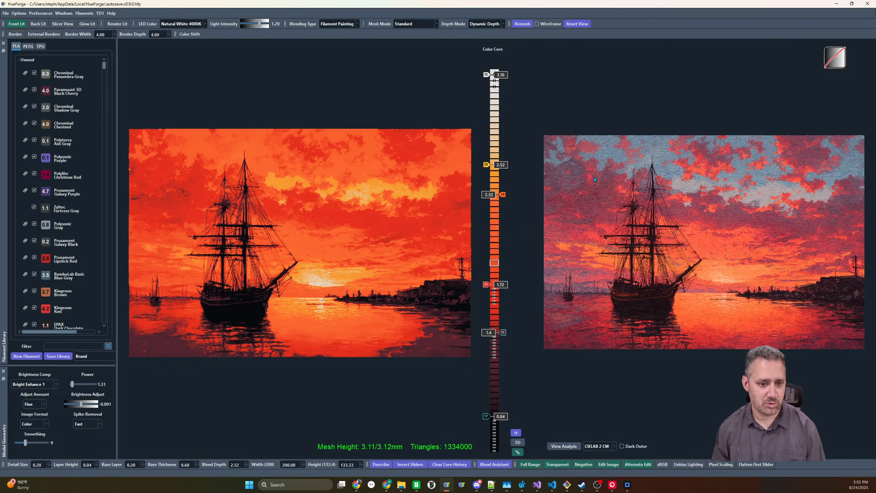
{"action": "scroll", "coordinate": [44, 164], "scroll_direction": "down", "scroll_amount": 1}
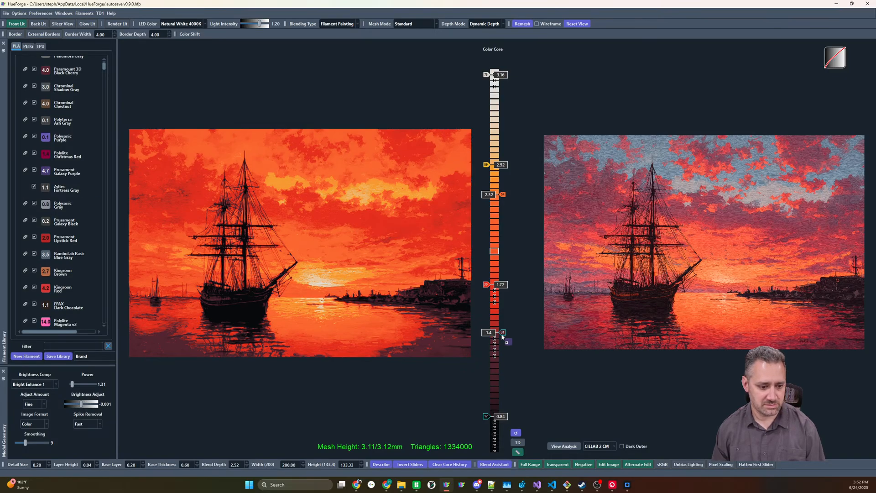
Try a purple filament at the Black Cherry slider and undo the change
{"action": "left_click_drag", "start_coordinate": [503, 335], "coordinate": [502, 350]}
{"action": "key", "text": "ctrl+z"}
{"action": "key", "text": "ctrl+z"}
{"action": "key", "text": "ctrl+z"}
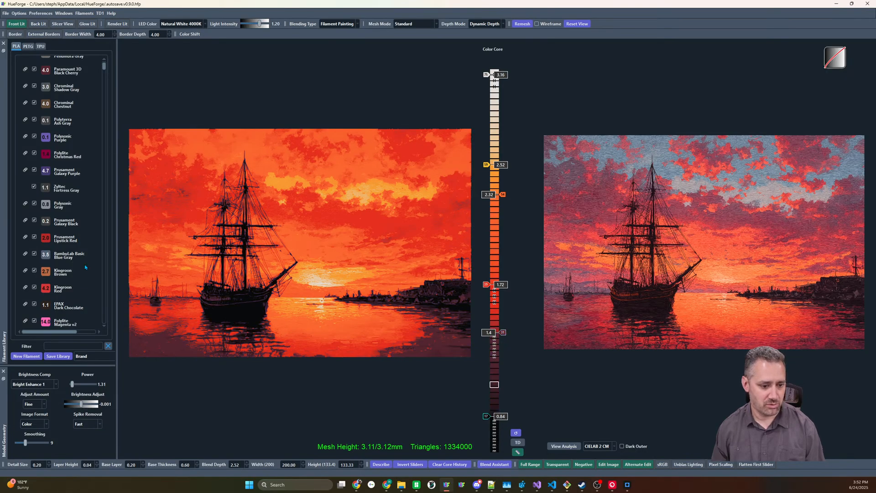
Add Prusament Galaxy Purple at 1.56 between Black Cherry and red, setting Black Cherry to 1.24 and red to 1.8
{"action": "left_click_drag", "start_coordinate": [47, 172], "coordinate": [494, 307]}
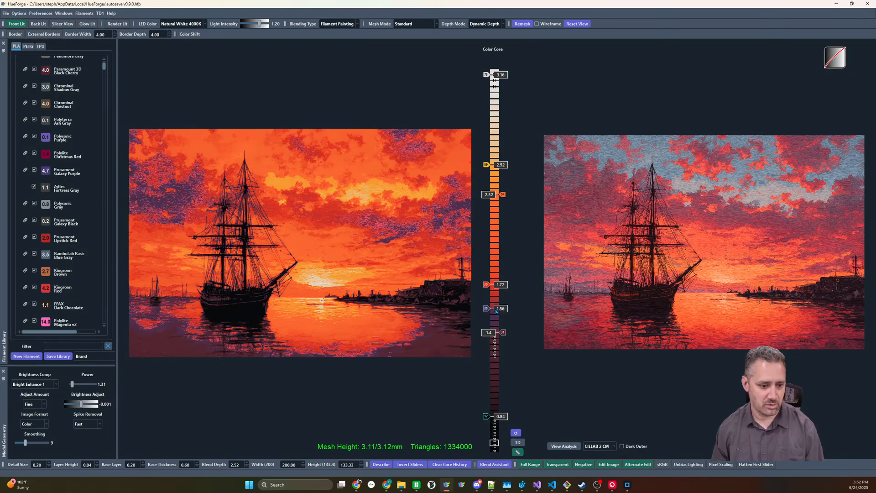
{"action": "scroll", "coordinate": [503, 336], "scroll_direction": "down", "scroll_amount": 3}
{"action": "scroll", "coordinate": [503, 336], "scroll_direction": "down", "scroll_amount": 1}
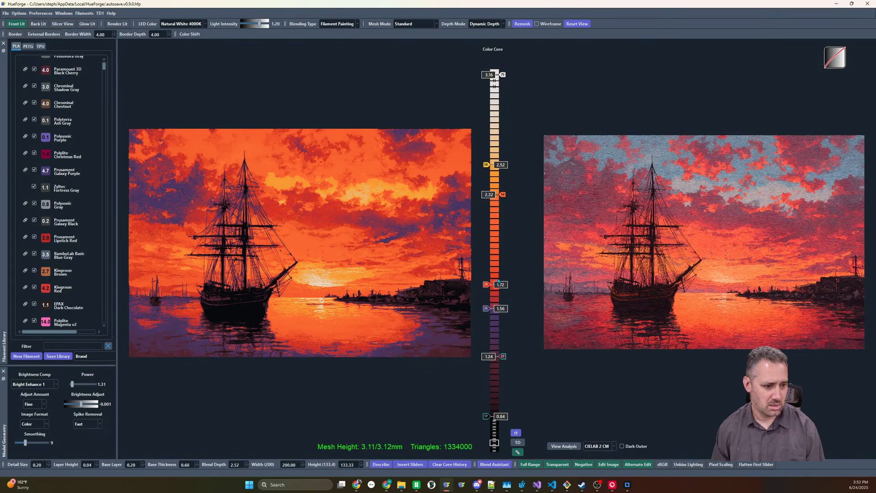
{"action": "scroll", "coordinate": [487, 287], "scroll_direction": "up", "scroll_amount": 2}
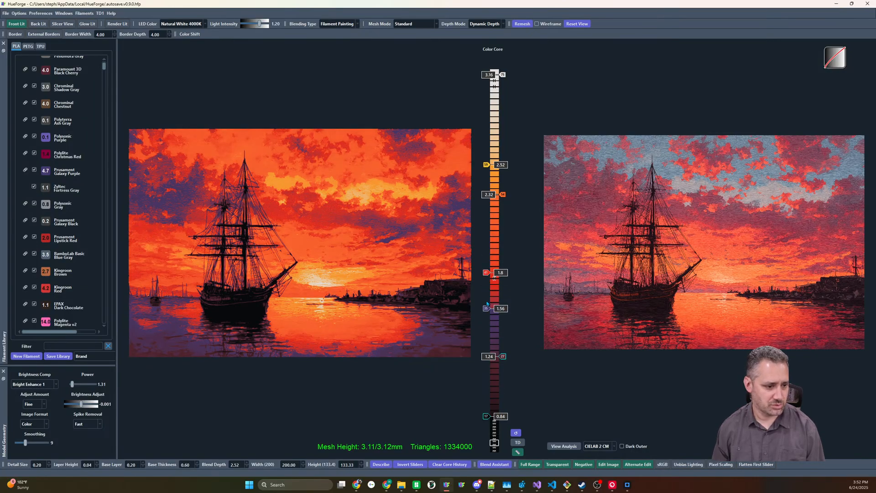
Lower the orange slider to 2.16 and the Galaxy Purple slider to 1.52
{"action": "scroll", "coordinate": [487, 312], "scroll_direction": "down", "scroll_amount": 1}
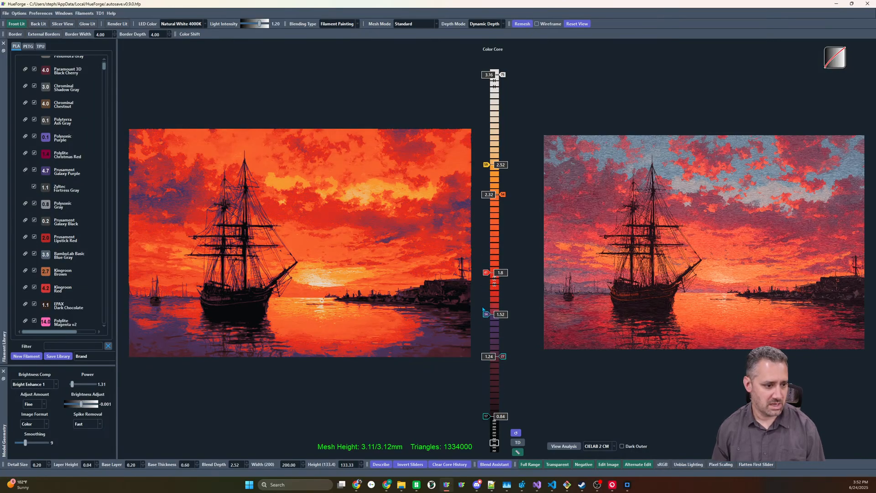
{"action": "scroll", "coordinate": [483, 309], "scroll_direction": "up", "scroll_amount": 1}
{"action": "scroll", "coordinate": [502, 205], "scroll_direction": "down", "scroll_amount": 4}
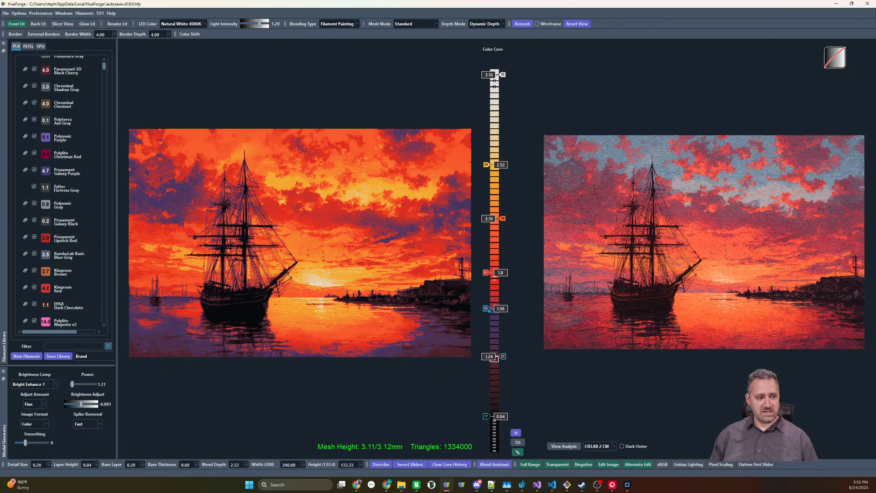
{"action": "left_click_drag", "start_coordinate": [488, 309], "coordinate": [488, 314]}
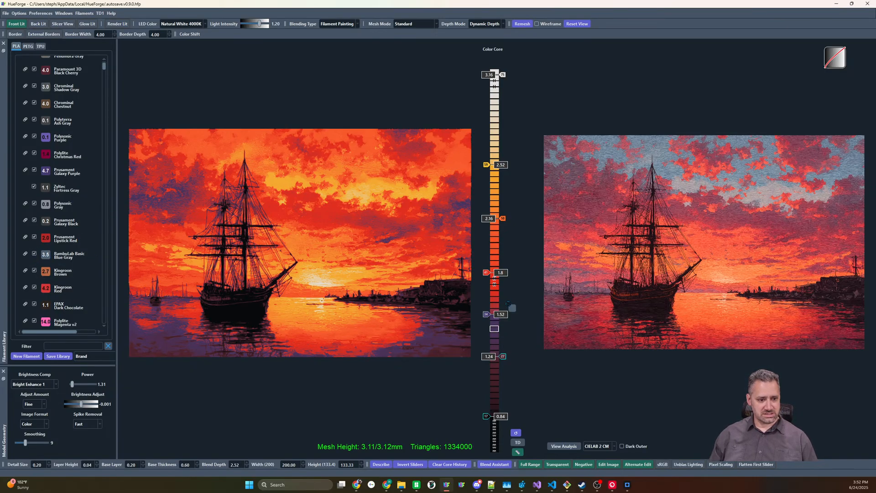
Try BambuLab Basic Blue Gray in place of Galaxy Purple between Black Cherry and red, with its slider at 1.52
{"action": "scroll", "coordinate": [486, 317], "scroll_direction": "up", "scroll_amount": 1}
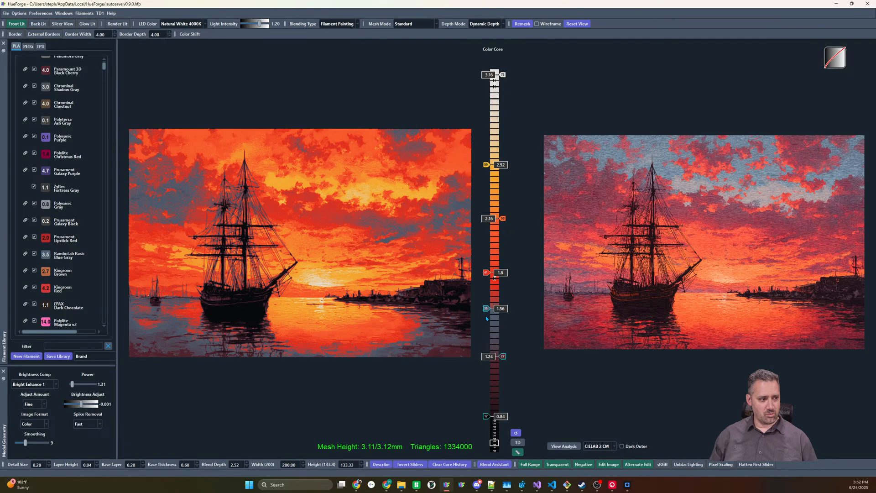
{"action": "scroll", "coordinate": [486, 319], "scroll_direction": "down", "scroll_amount": 1}
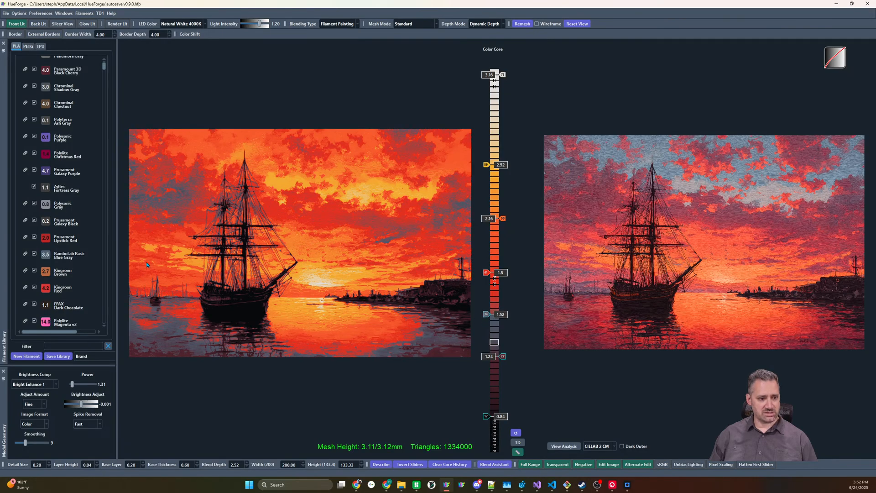
{"action": "scroll", "coordinate": [52, 169], "scroll_direction": "up", "scroll_amount": 2}
{"action": "scroll", "coordinate": [52, 170], "scroll_direction": "down", "scroll_amount": 4}
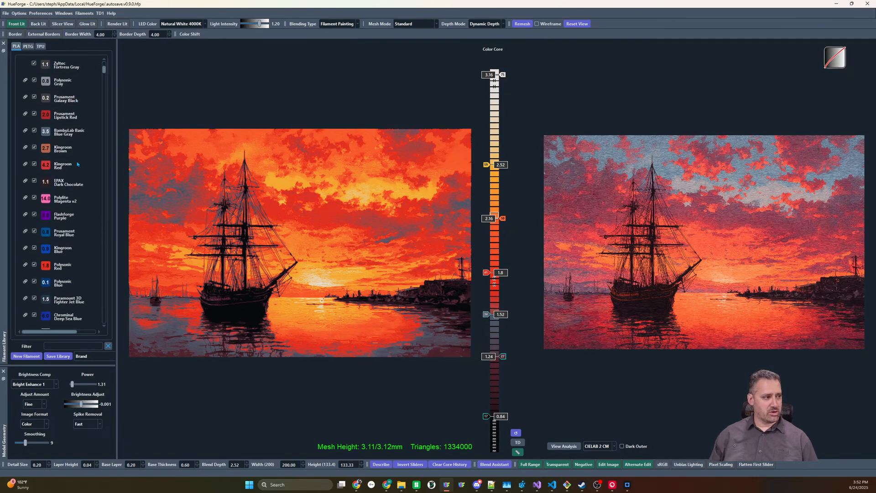
Try Chrominal Deep Sea Blue in place of Blue Gray at 1.52, testing Black Cherry at 1.16 and 1.24
{"action": "scroll", "coordinate": [56, 248], "scroll_direction": "down", "scroll_amount": 1}
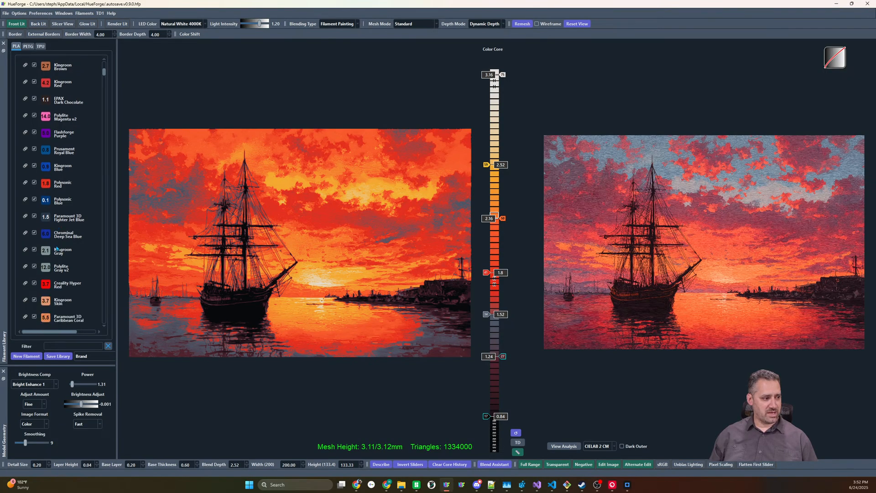
{"action": "left_click_drag", "start_coordinate": [51, 244], "coordinate": [487, 315]}
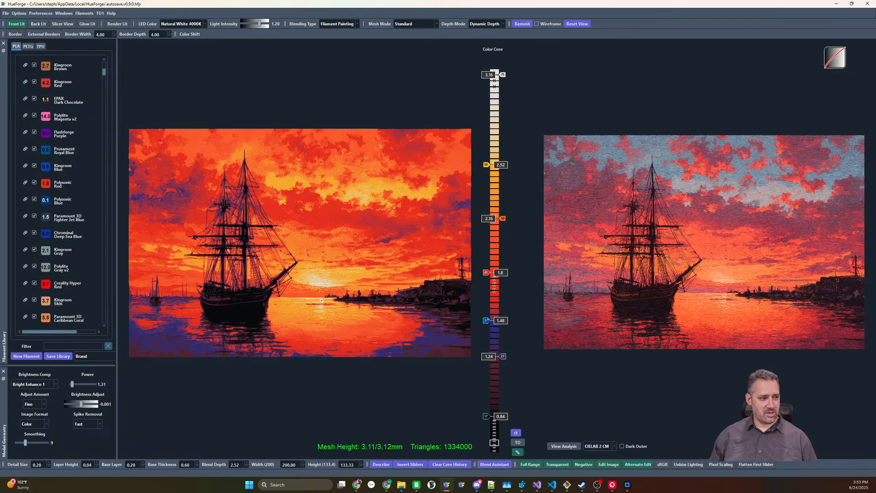
{"action": "scroll", "coordinate": [488, 319], "scroll_direction": "up", "scroll_amount": 1}
{"action": "scroll", "coordinate": [501, 355], "scroll_direction": "down", "scroll_amount": 3}
{"action": "scroll", "coordinate": [501, 356], "scroll_direction": "up", "scroll_amount": 1}
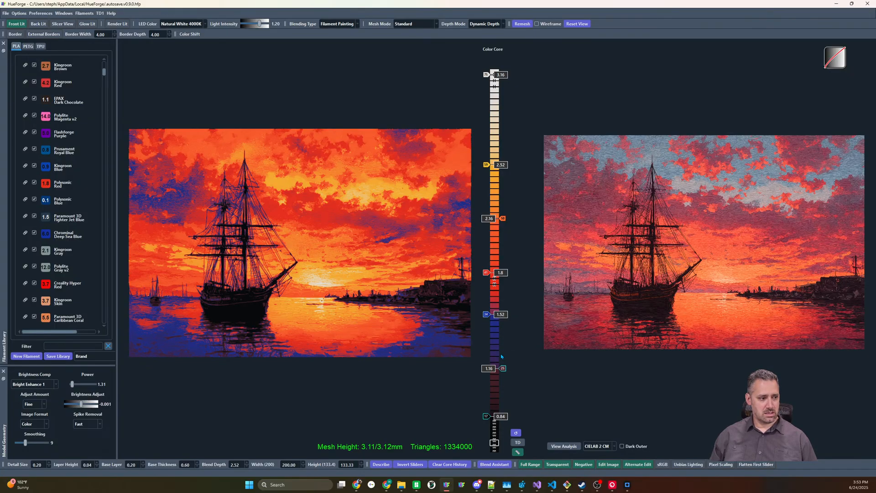
{"action": "scroll", "coordinate": [501, 356], "scroll_direction": "up", "scroll_amount": 2}
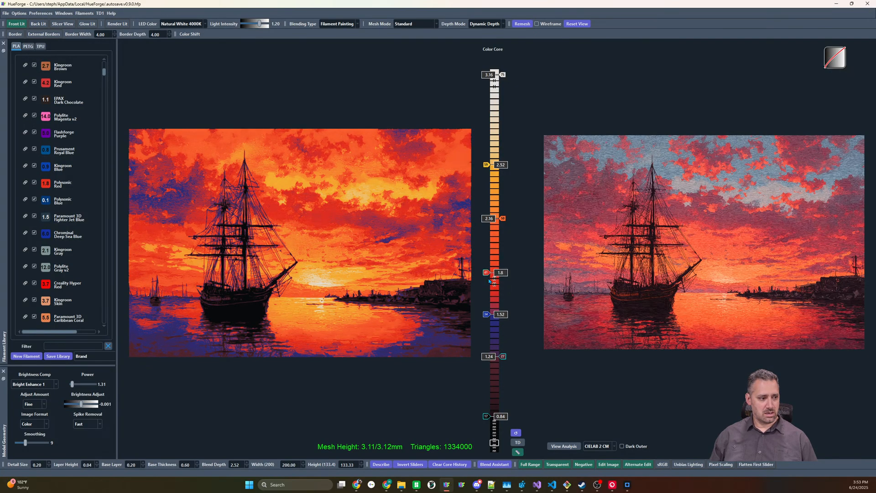
Replace Deep Sea Blue with Paramount 3D Fighter Jet Blue at the 1.52 slider
{"action": "scroll", "coordinate": [42, 123], "scroll_direction": "down", "scroll_amount": 3}
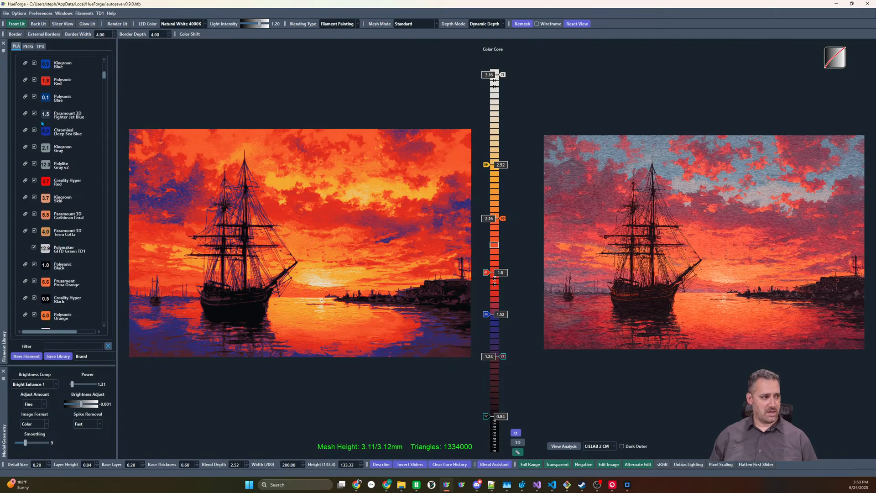
{"action": "left_click_drag", "start_coordinate": [42, 115], "coordinate": [488, 315]}
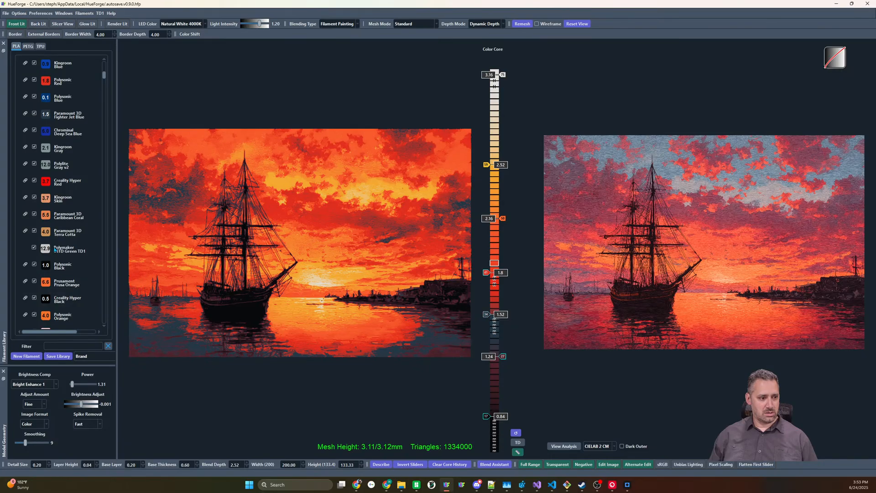
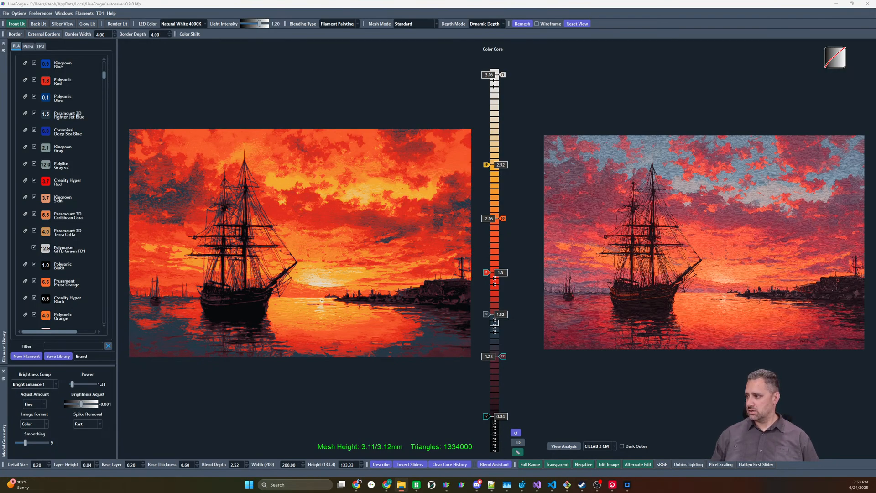
Load the Almost Famous poster, disable the Fighter Jet Blue slider, and lower the red slider to 1.44 and the orange slider to 2.08
{"action": "left_click_drag", "start_coordinate": [875, 215], "coordinate": [705, 215]}
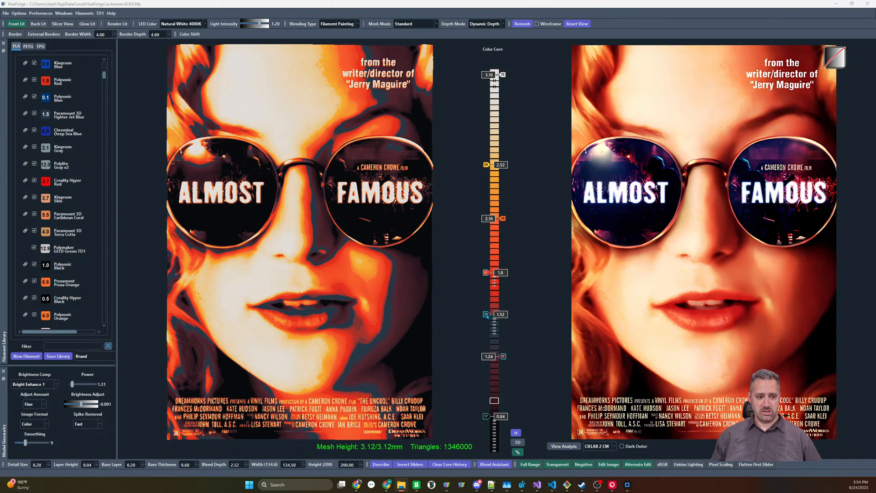
{"action": "left_click_drag", "start_coordinate": [488, 316], "coordinate": [493, 314]}
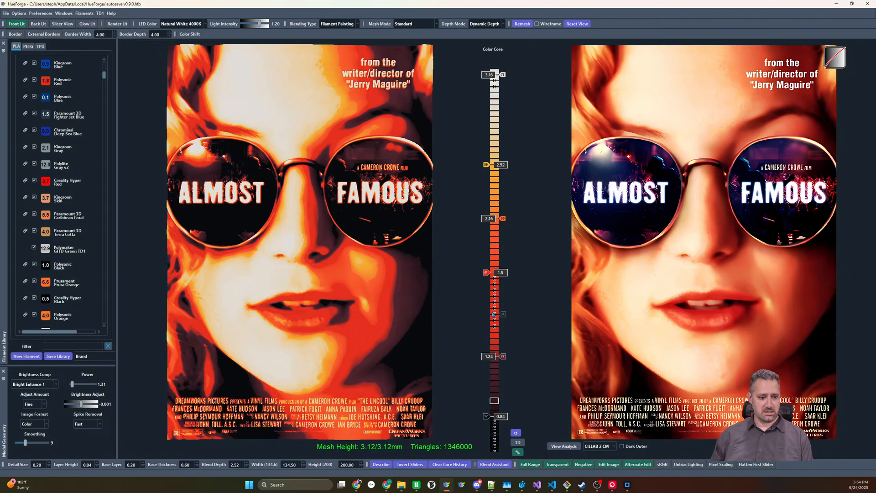
{"action": "left_click_drag", "start_coordinate": [486, 274], "coordinate": [487, 327]}
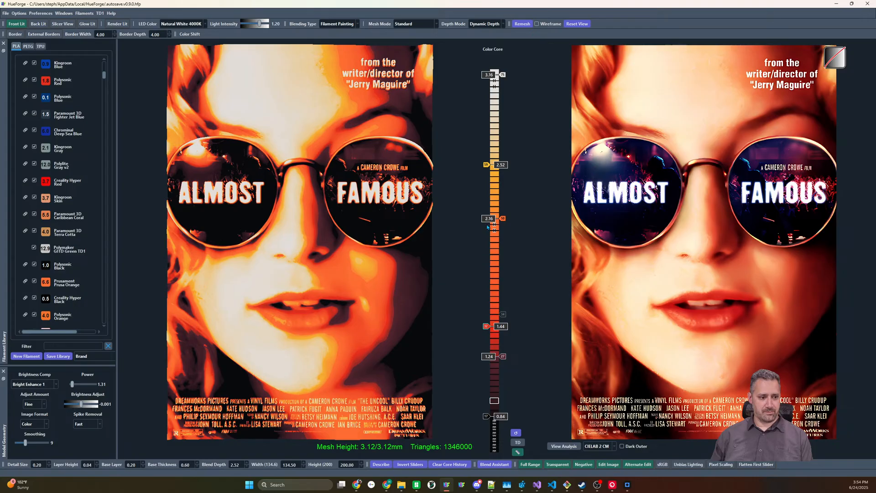
{"action": "mouse_move", "coordinate": [503, 219]}
{"action": "left_mouse_down"}
{"action": "mouse_move", "coordinate": [502, 242]}
{"action": "mouse_move", "coordinate": [502, 230]}
{"action": "left_mouse_up"}
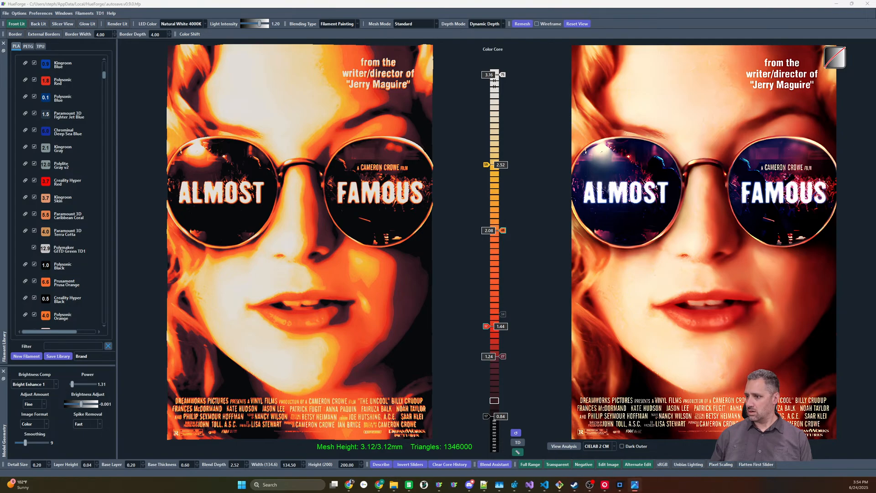
Load the portrait photo of the smiling woman and reset the color core to its default filament stack
{"action": "left_click_drag", "start_coordinate": [696, 231], "coordinate": [686, 231]}
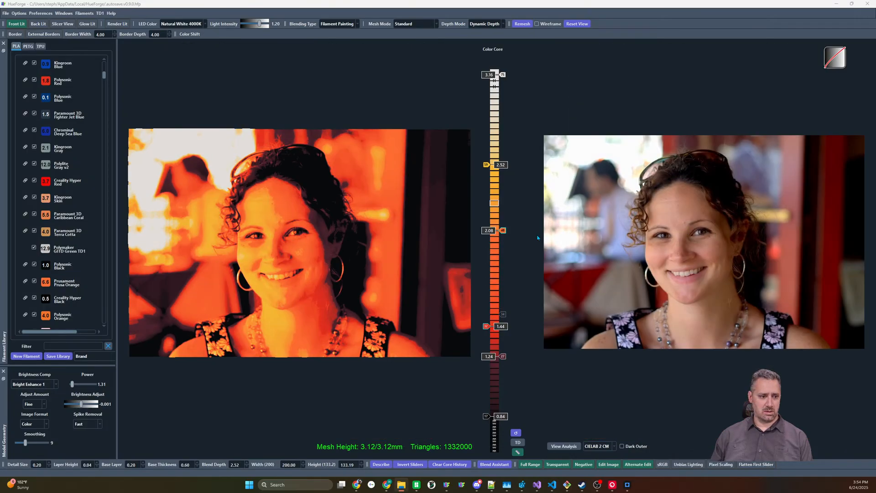
{"action": "left_click", "coordinate": [516, 432]}
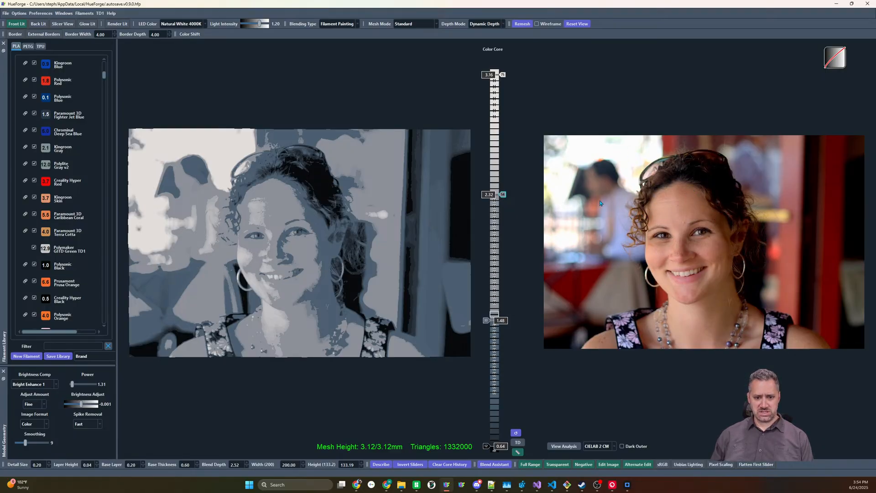
{"action": "scroll", "coordinate": [711, 238], "scroll_direction": "up", "scroll_amount": 3}
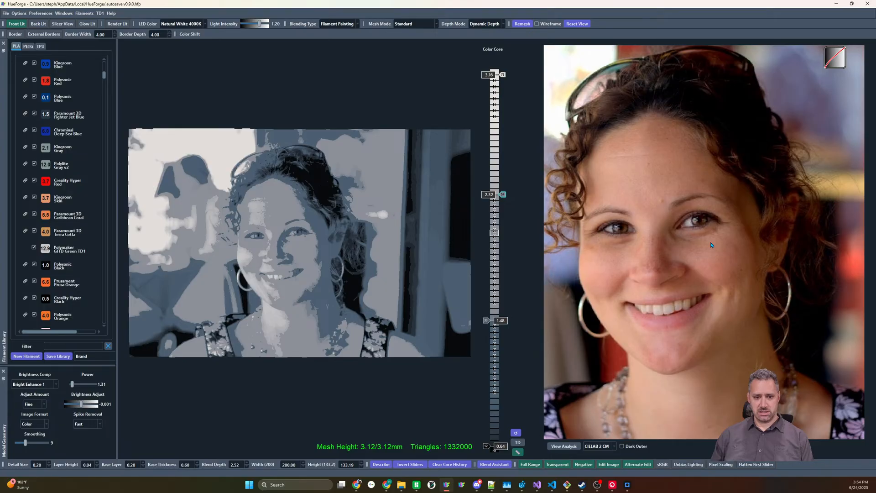
{"action": "scroll", "coordinate": [710, 244], "scroll_direction": "up", "scroll_amount": 2}
{"action": "scroll", "coordinate": [708, 243], "scroll_direction": "down", "scroll_amount": 5}
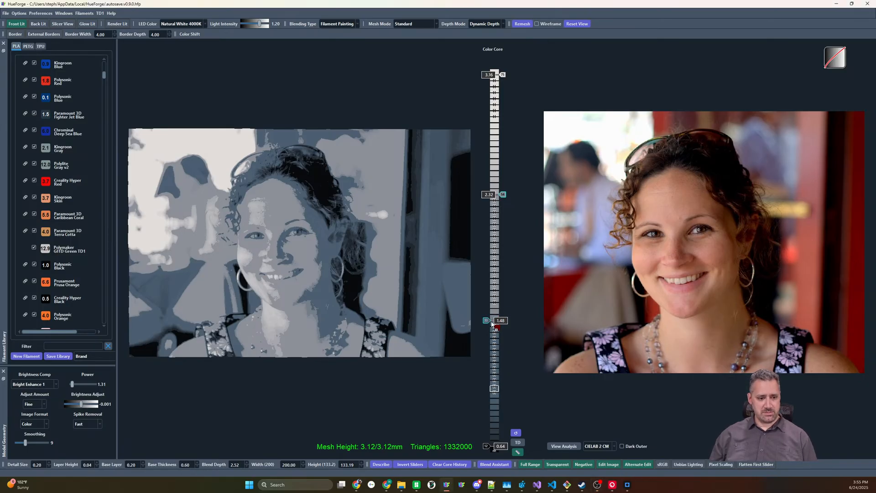
Place a dark red filament at 1 above the black, and a brown filament for the portrait's shadows at 1.4
{"action": "left_click_drag", "start_coordinate": [494, 321], "coordinate": [497, 393]}
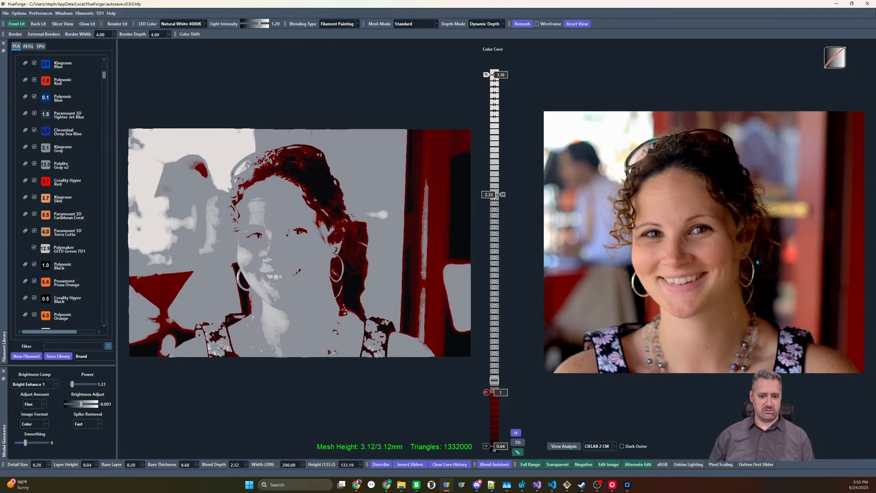
{"action": "right_click", "coordinate": [737, 298]}
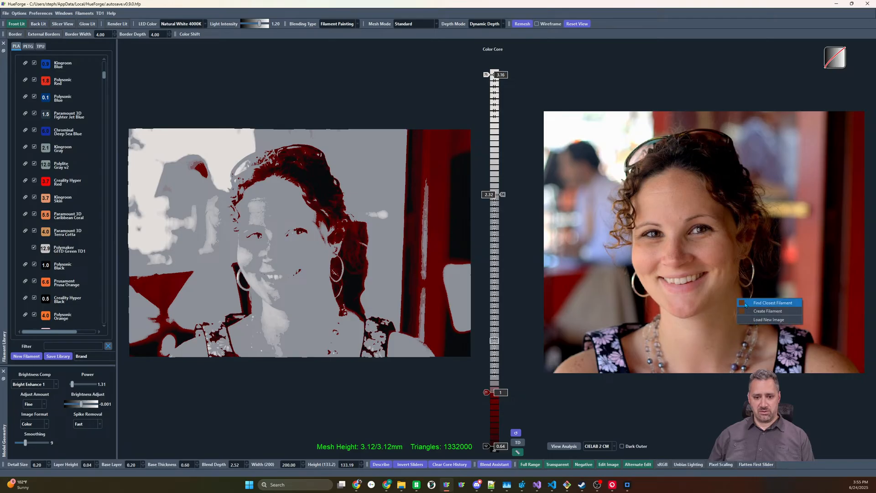
{"action": "left_click", "coordinate": [748, 303]}
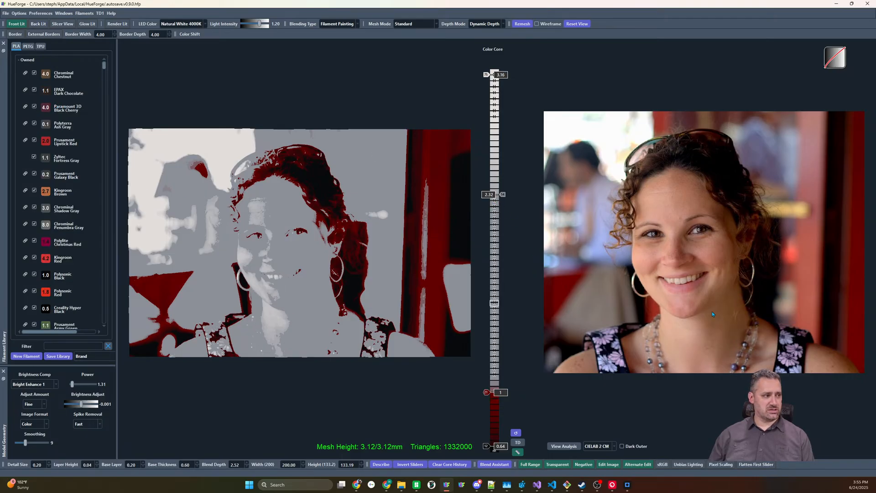
{"action": "left_click_drag", "start_coordinate": [504, 193], "coordinate": [504, 194]}
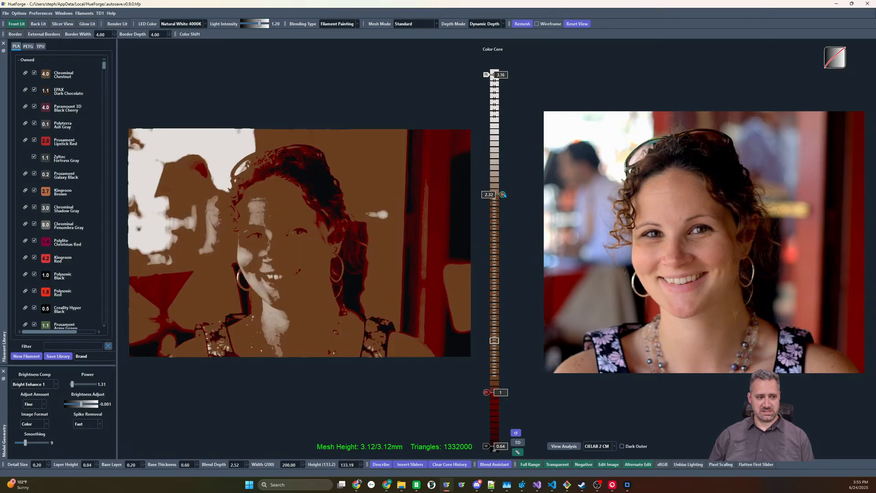
{"action": "scroll", "coordinate": [504, 195], "scroll_direction": "down", "scroll_amount": 20}
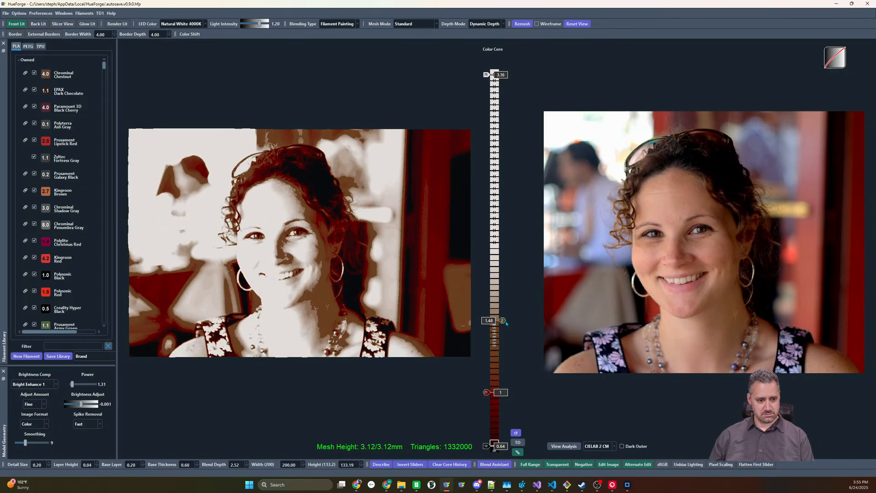
{"action": "scroll", "coordinate": [506, 324], "scroll_direction": "down", "scroll_amount": 2}
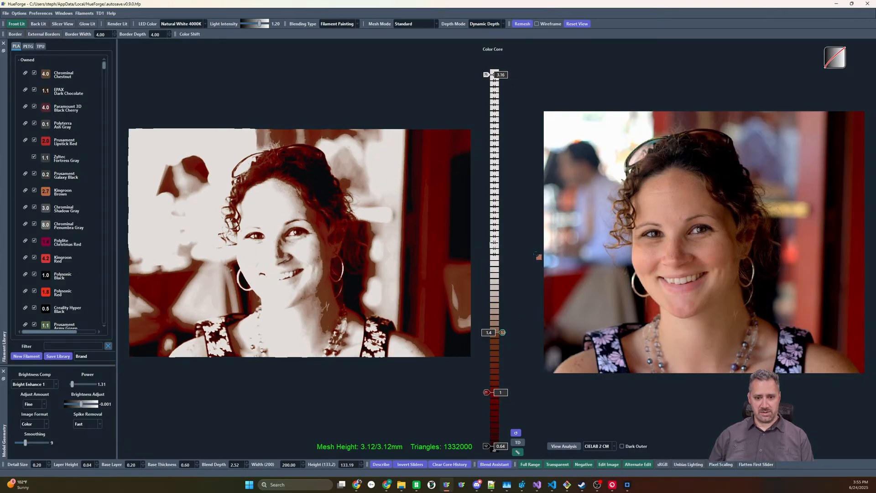
Add two skin tones sampled from the portrait to the color core, at 1.68 and 1.92
{"action": "left_click", "coordinate": [497, 287]}
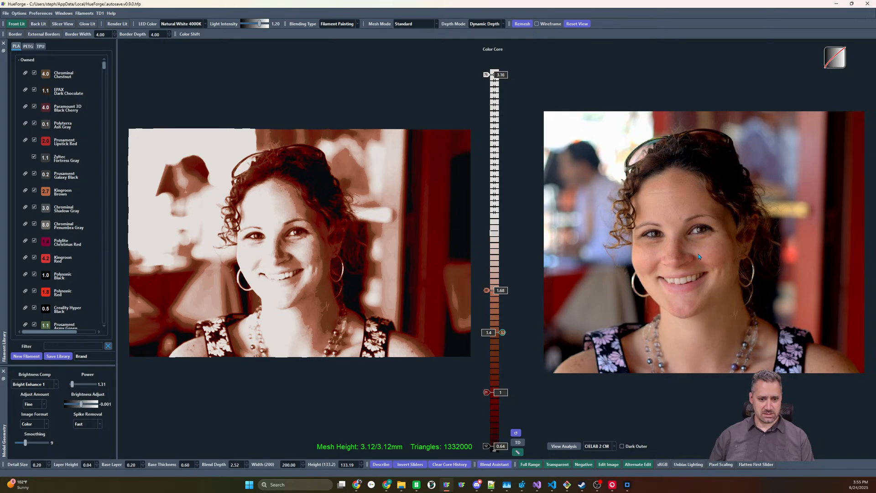
{"action": "left_click", "coordinate": [487, 267]}
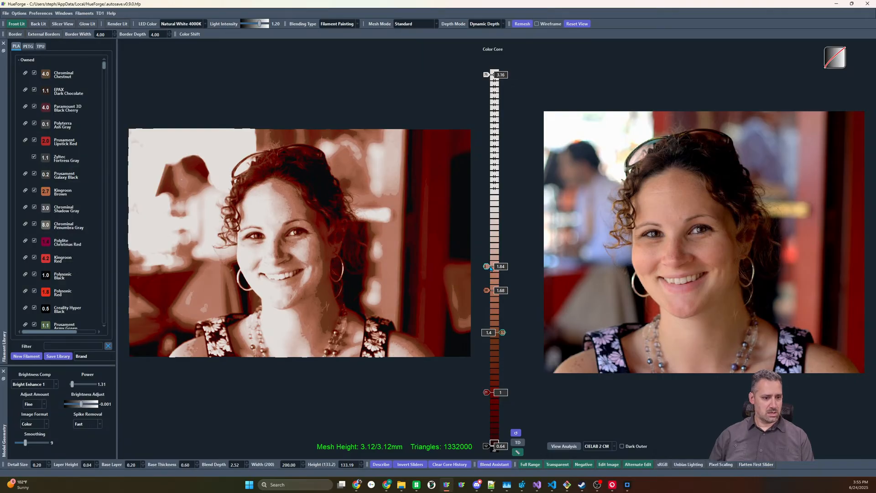
{"action": "scroll", "coordinate": [485, 269], "scroll_direction": "up", "scroll_amount": 4}
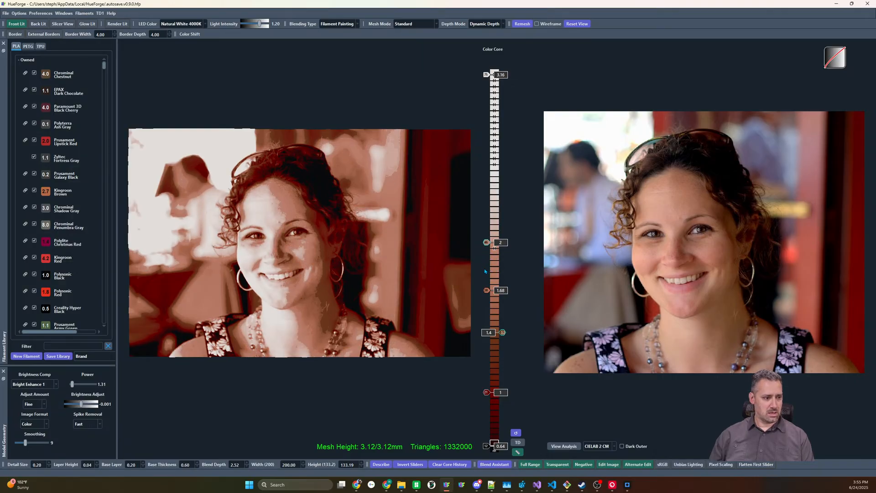
{"action": "scroll", "coordinate": [485, 271], "scroll_direction": "down", "scroll_amount": 3}
{"action": "scroll", "coordinate": [485, 271], "scroll_direction": "up", "scroll_amount": 1}
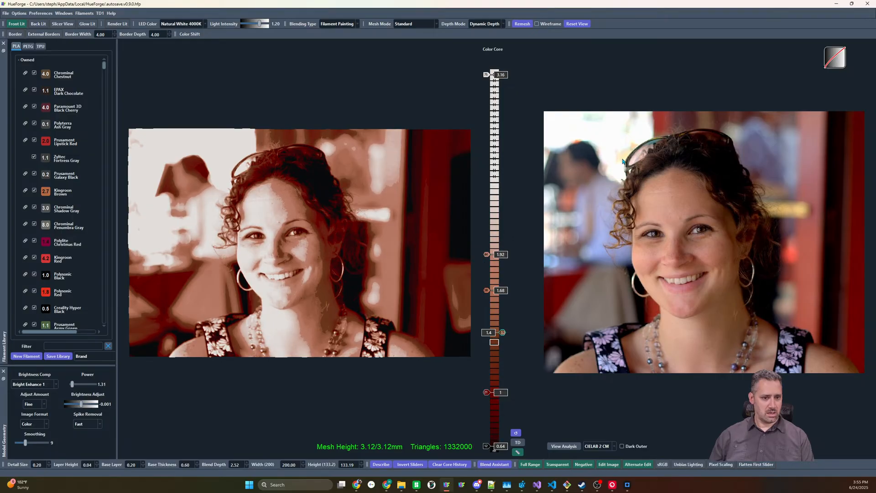
Lower the white slider to 2.88 and add a lighter skin tone sampled from the neck at 2.2
{"action": "scroll", "coordinate": [487, 96], "scroll_direction": "down", "scroll_amount": 3}
{"action": "mouse_move", "coordinate": [486, 97]}
{"action": "left_mouse_down"}
{"action": "mouse_move", "coordinate": [493, 149]}
{"action": "mouse_move", "coordinate": [492, 113]}
{"action": "left_mouse_up"}
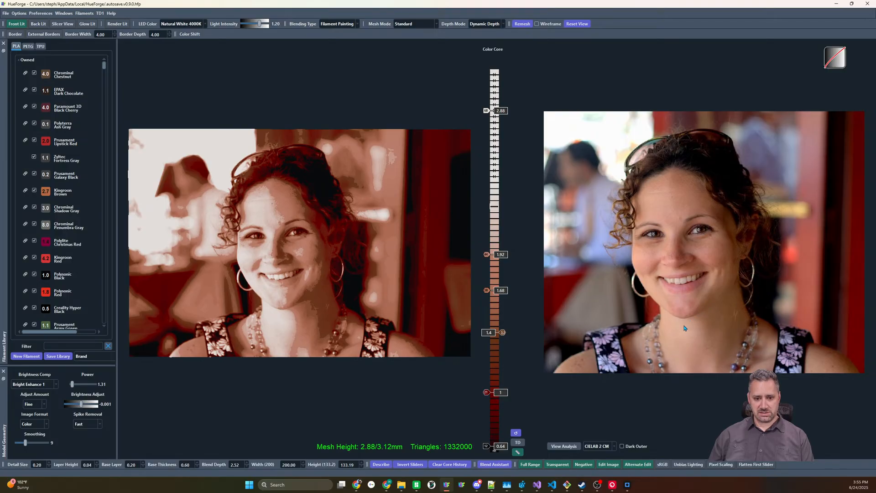
{"action": "left_click", "coordinate": [487, 213]}
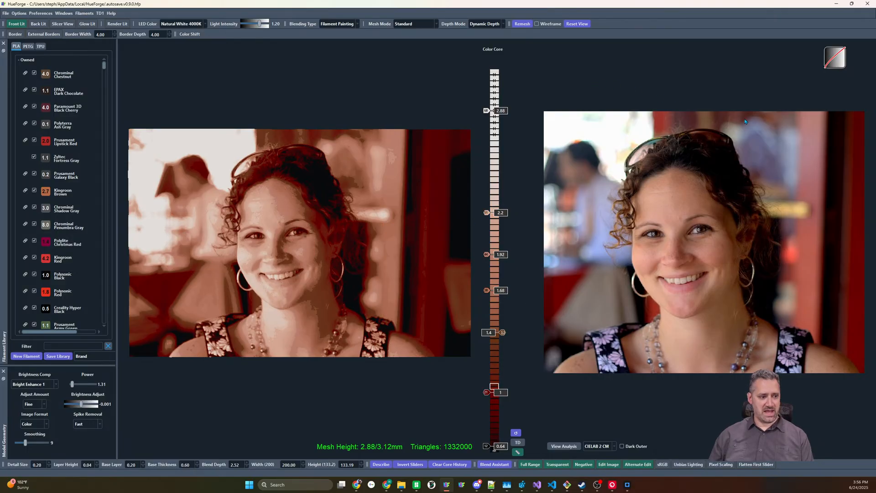
Find the closest filament for the lip color, try Polylite Magenta v2 on the 1.92 slider, and undo it
{"action": "right_click", "coordinate": [685, 291]}
{"action": "left_click", "coordinate": [702, 296]}
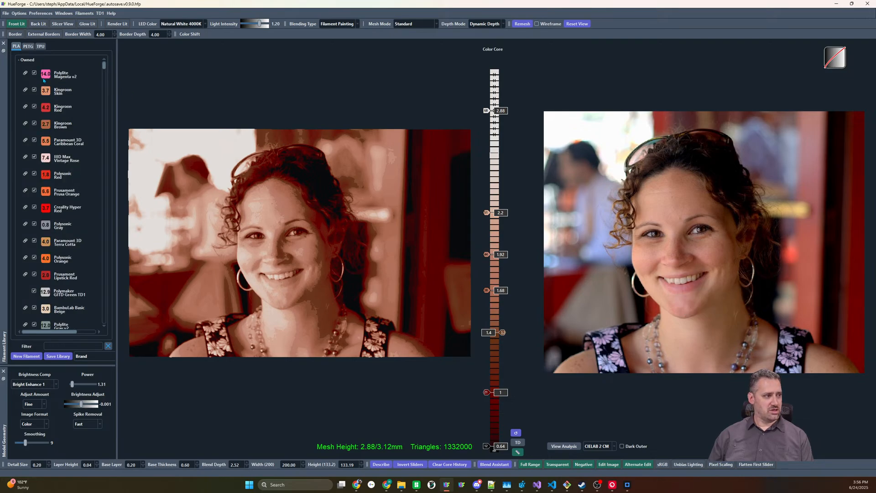
{"action": "mouse_move", "coordinate": [44, 75]}
{"action": "left_mouse_down"}
{"action": "mouse_move", "coordinate": [274, 228]}
{"action": "mouse_move", "coordinate": [482, 328]}
{"action": "mouse_move", "coordinate": [502, 327]}
{"action": "mouse_move", "coordinate": [489, 296]}
{"action": "mouse_move", "coordinate": [497, 256]}
{"action": "mouse_move", "coordinate": [487, 255]}
{"action": "left_mouse_up"}
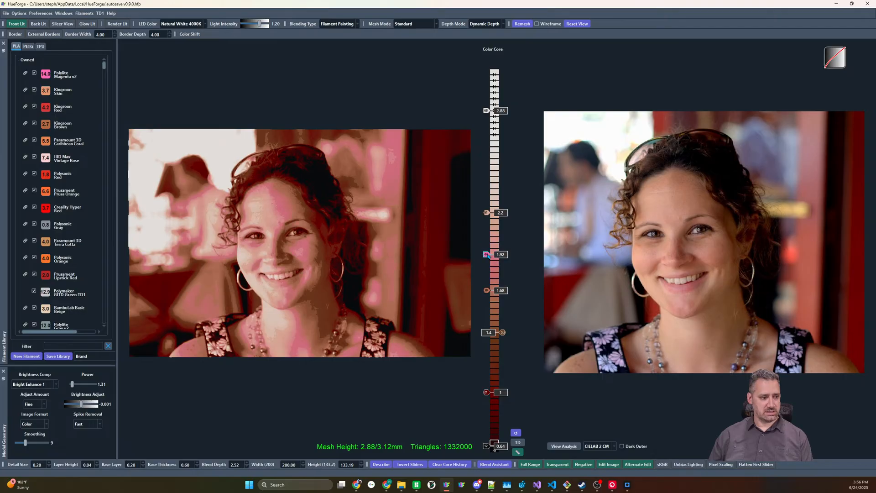
{"action": "key", "text": "ctrl+z"}
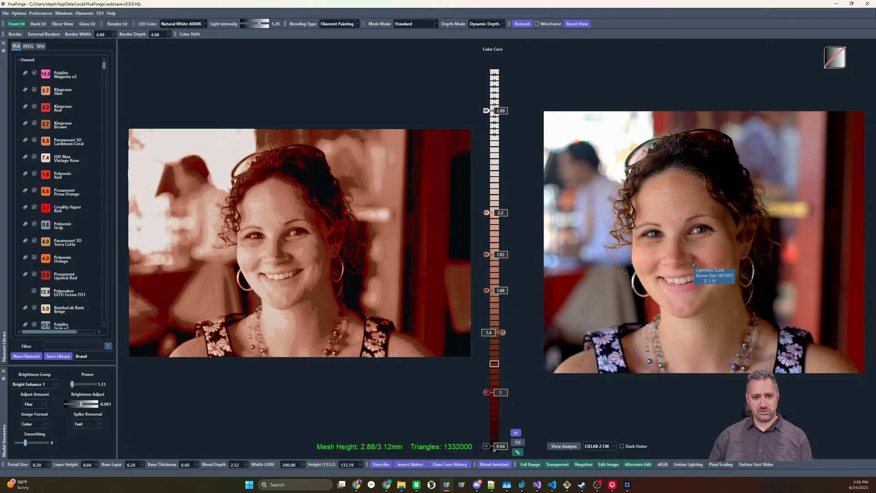
Test the white slider at 2.68 and set it to 3
{"action": "left_click_drag", "start_coordinate": [487, 110], "coordinate": [490, 114]}
{"action": "scroll", "coordinate": [490, 114], "scroll_direction": "down", "scroll_amount": 3}
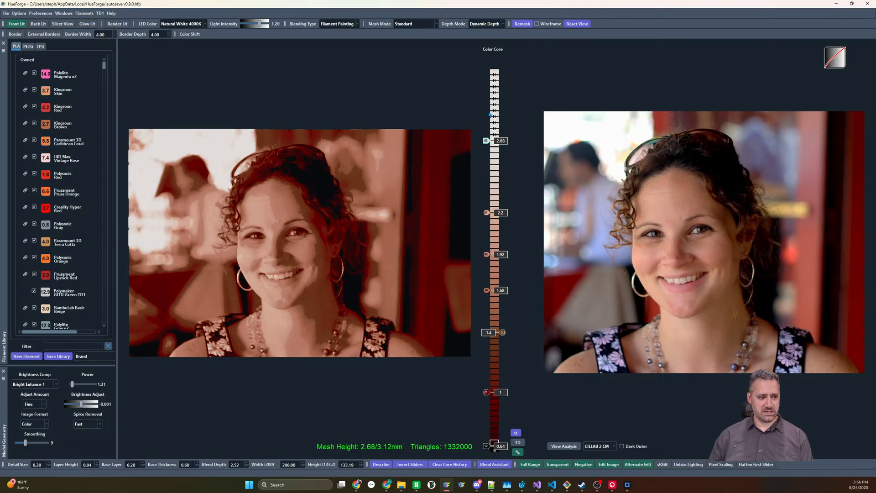
{"action": "scroll", "coordinate": [490, 115], "scroll_direction": "up", "scroll_amount": 11}
{"action": "scroll", "coordinate": [490, 115], "scroll_direction": "down", "scroll_amount": 3}
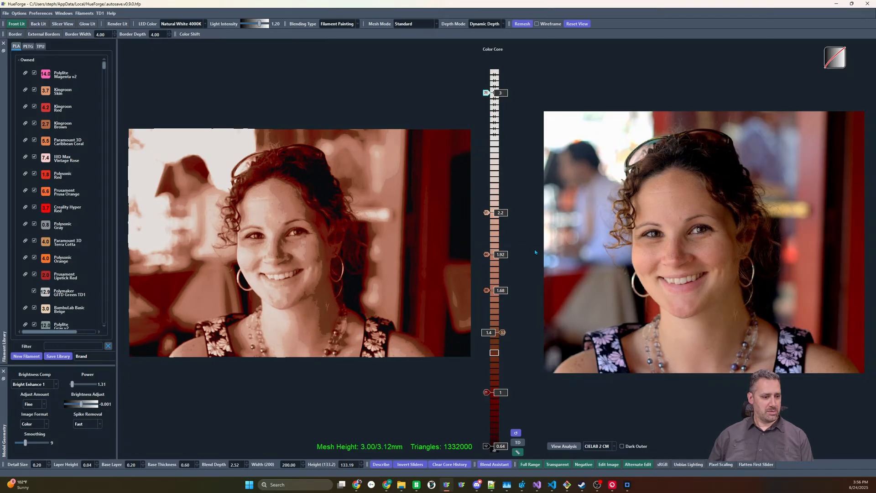
Find the closest filaments for the mid skin tone, put an orange filament on the 1.68 slider, and disable the 1.92 slider
{"action": "right_click", "coordinate": [487, 257]}
{"action": "left_click", "coordinate": [502, 295]}
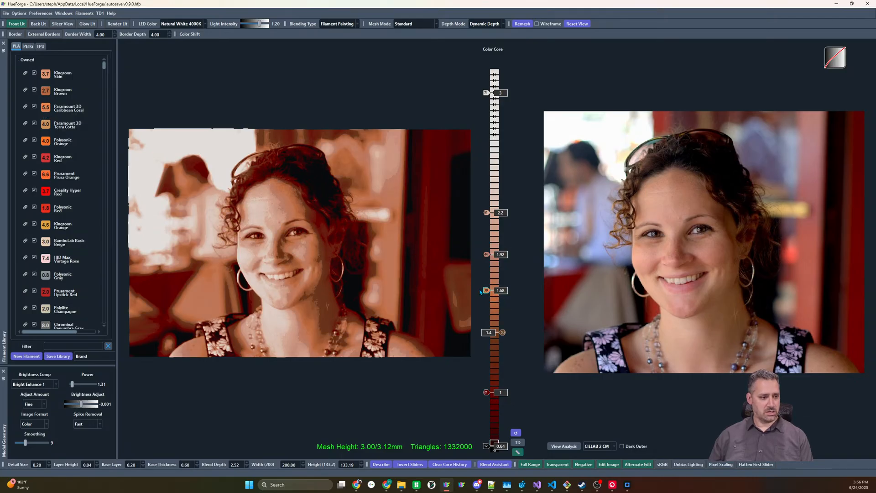
{"action": "double_click", "coordinate": [489, 257]}
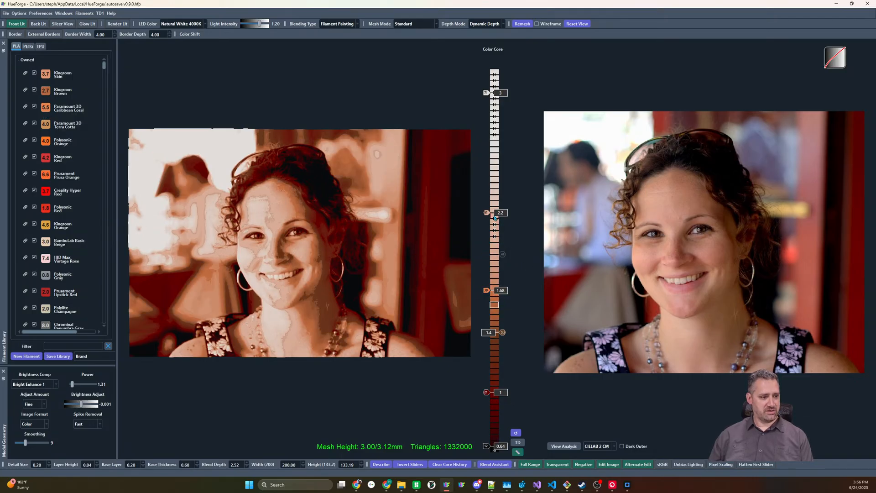
Find the closest filaments for the 2.2 slider's tone and place Paramount 3D Terra Cotta on the 1.92 slider
{"action": "right_click", "coordinate": [483, 210]}
{"action": "left_click", "coordinate": [564, 178]}
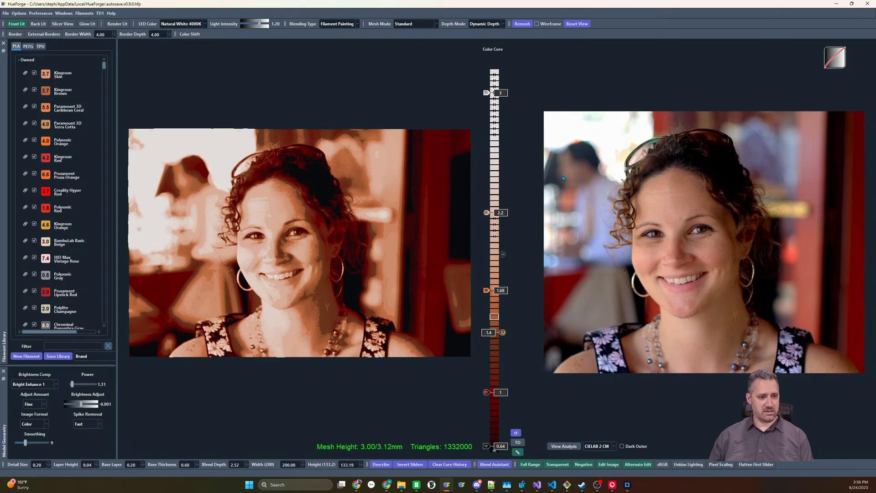
{"action": "right_click", "coordinate": [486, 213]}
{"action": "left_click", "coordinate": [516, 255]}
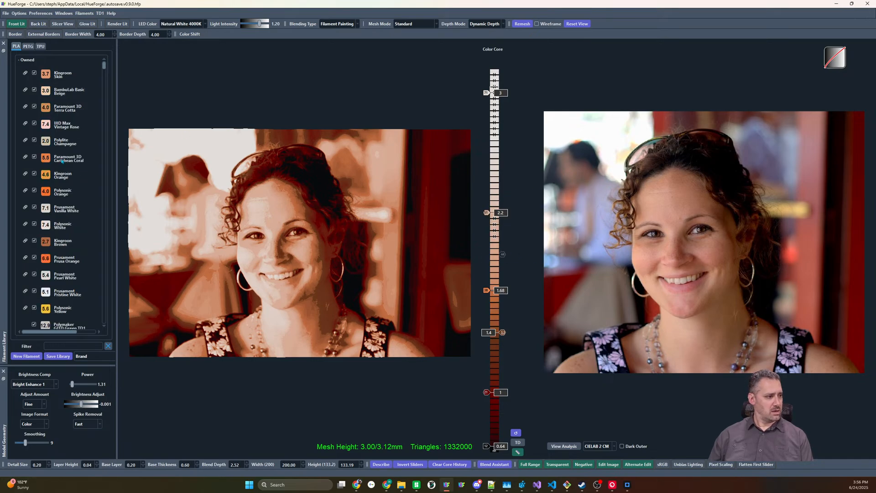
{"action": "scroll", "coordinate": [62, 161], "scroll_direction": "down", "scroll_amount": 8}
{"action": "scroll", "coordinate": [57, 190], "scroll_direction": "up", "scroll_amount": 8}
{"action": "left_click_drag", "start_coordinate": [47, 108], "coordinate": [494, 257]}
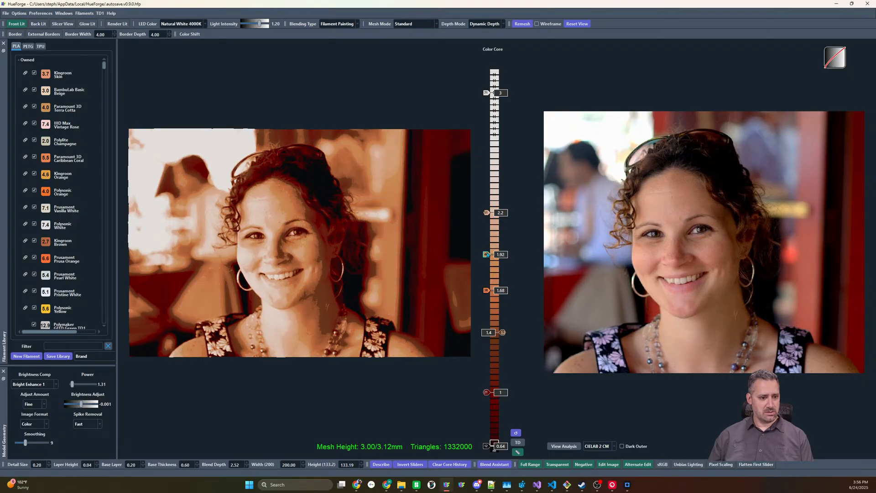
Filter the filament library by "ros" and put IIID Max Vintage Rose on the 2.2 slider
{"action": "right_click", "coordinate": [490, 214]}
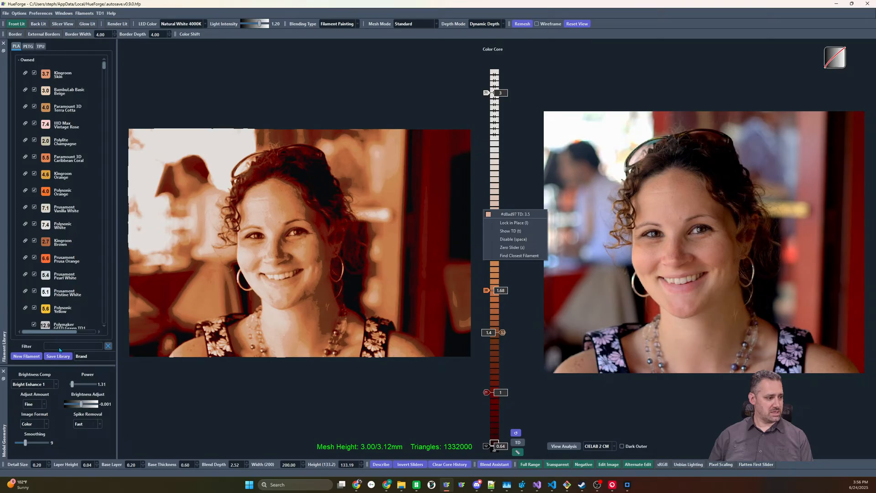
{"action": "left_click", "coordinate": [62, 343]}
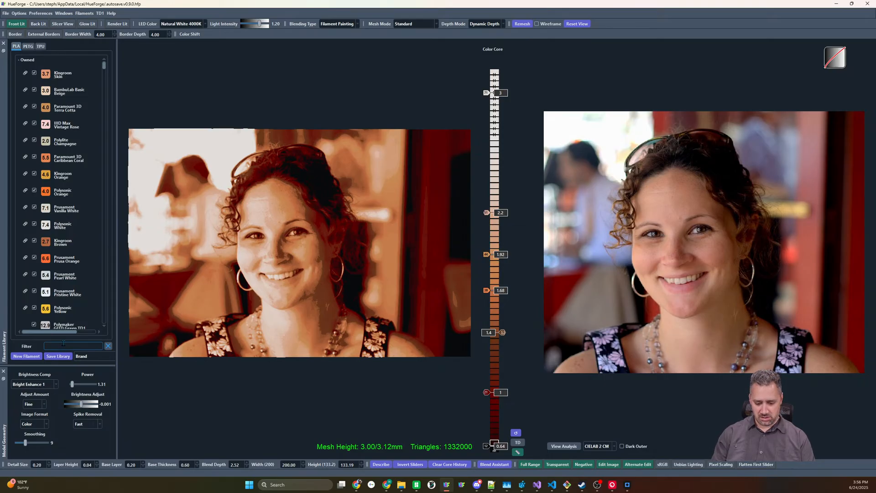
{"action": "type", "text": "ros"}
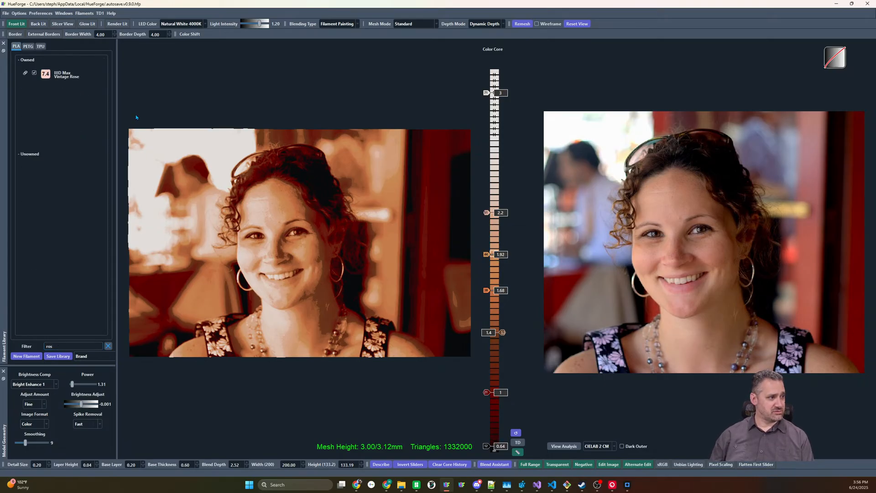
{"action": "mouse_move", "coordinate": [47, 75]}
{"action": "left_mouse_down"}
{"action": "mouse_move", "coordinate": [507, 241]}
{"action": "mouse_move", "coordinate": [486, 213]}
{"action": "left_mouse_up"}
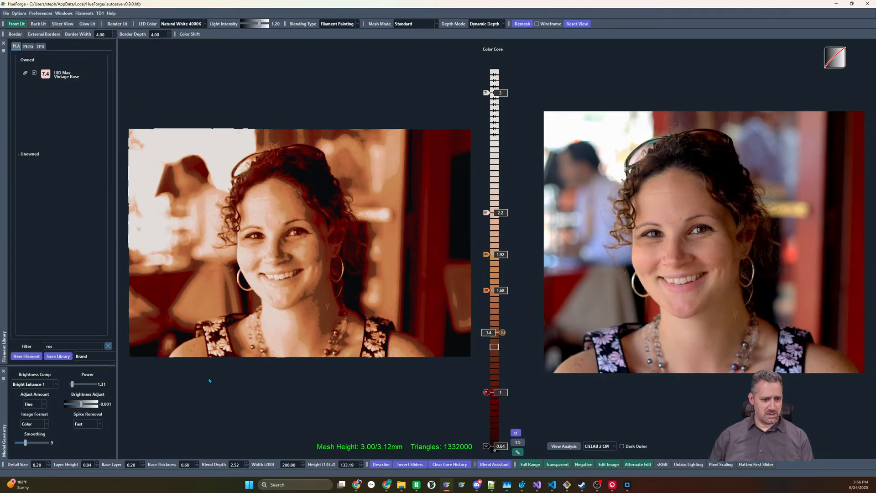
Find the closest filaments for the 1.4 slider's tone and put an owned dark brown filament on that slider
{"action": "right_click", "coordinate": [502, 331]}
{"action": "left_click", "coordinate": [514, 375]}
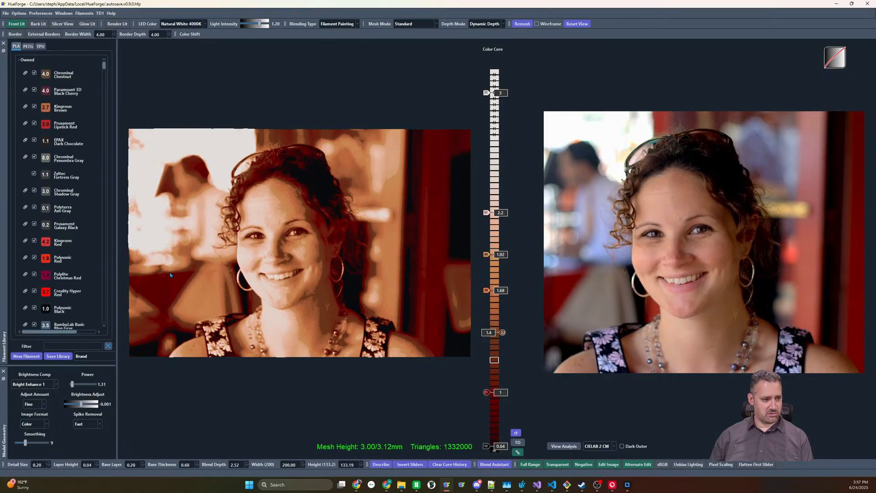
{"action": "mouse_move", "coordinate": [168, 143]}
{"action": "left_mouse_down"}
{"action": "mouse_move", "coordinate": [520, 333]}
{"action": "mouse_move", "coordinate": [503, 333]}
{"action": "left_mouse_up"}
Find the closest filaments for the red slider at 1 and replace it with Paramount 3D Black Cherry
{"action": "right_click", "coordinate": [486, 393]}
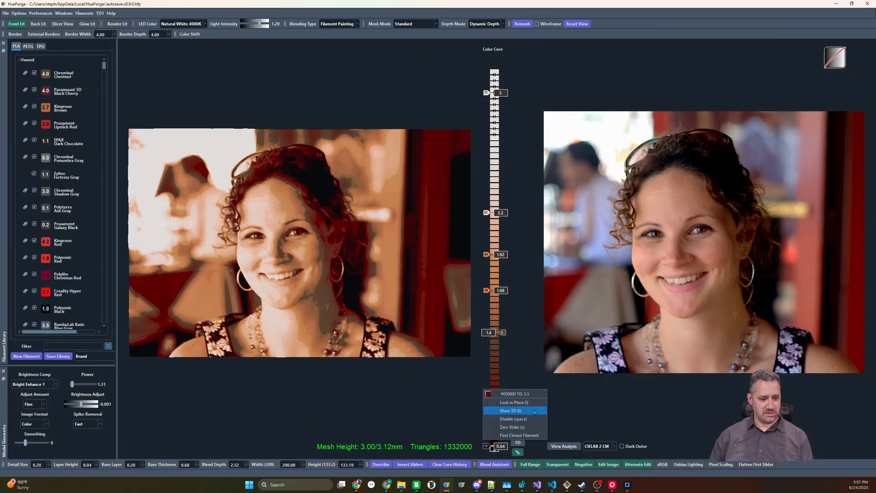
{"action": "left_click", "coordinate": [511, 431]}
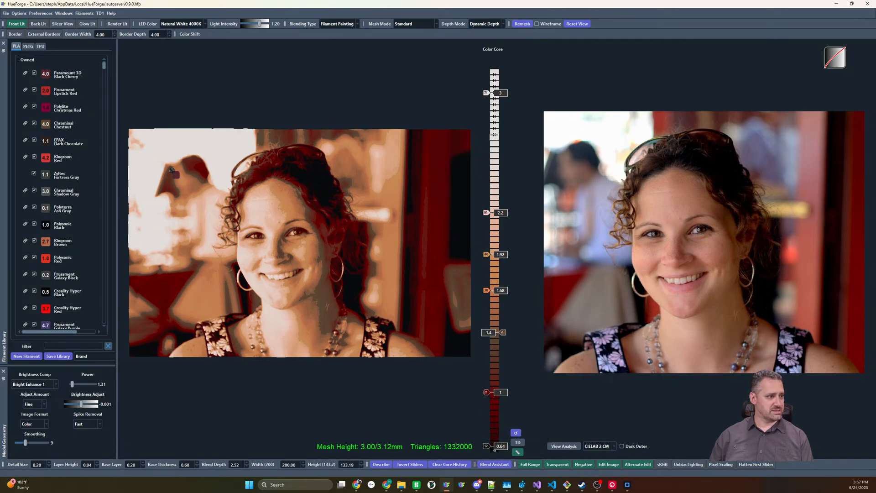
{"action": "mouse_move", "coordinate": [172, 171]}
{"action": "left_mouse_down"}
{"action": "mouse_move", "coordinate": [494, 407]}
{"action": "mouse_move", "coordinate": [487, 396]}
{"action": "left_mouse_up"}
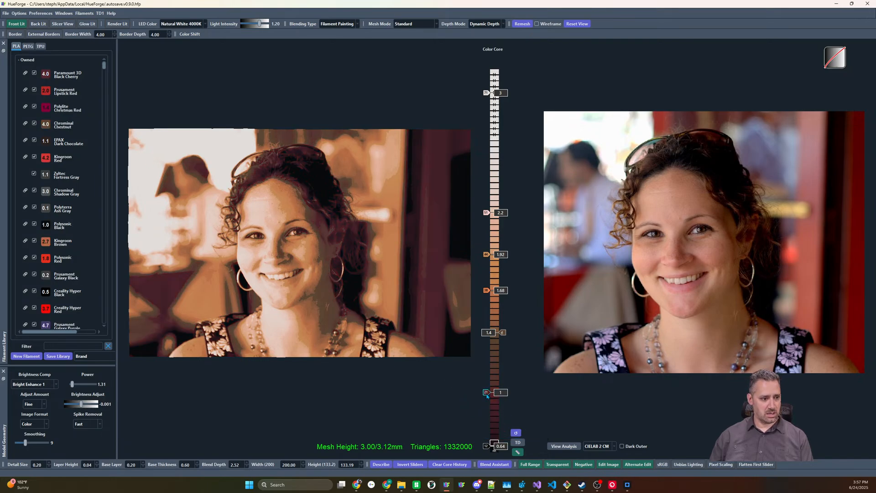
Move the orange 1.68 slider to 1.72, comparing the portrait with the 1.92 slider disabled and enabled, and leave 1.92 enabled
{"action": "left_click", "coordinate": [487, 254]}
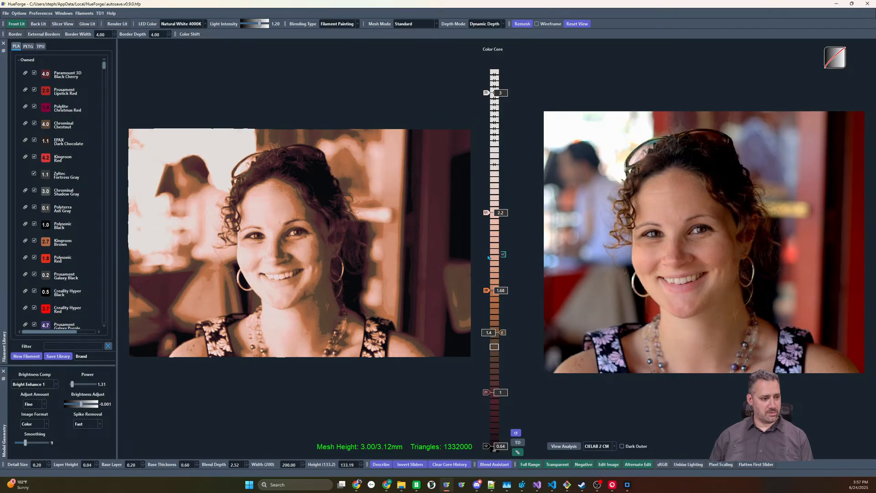
{"action": "key", "text": "Up"}
{"action": "key", "text": "Up"}
{"action": "key", "text": "Up"}
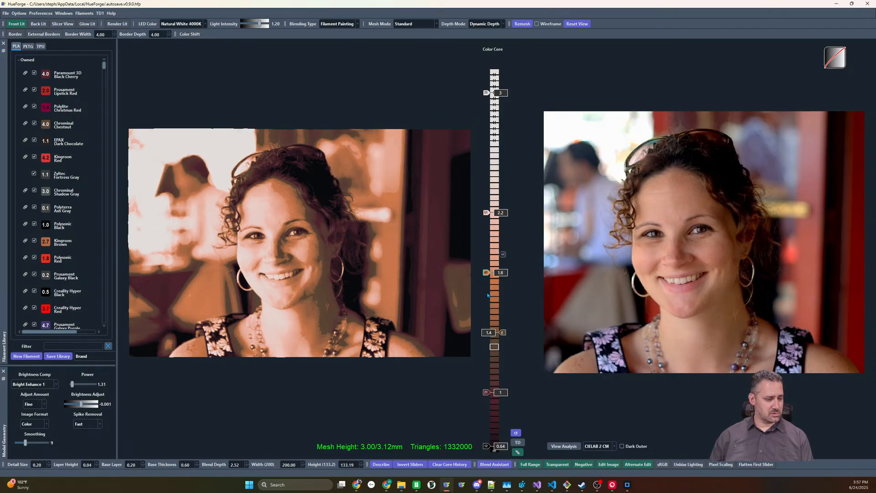
{"action": "key", "text": "Down"}
{"action": "key", "text": "Down"}
{"action": "key", "text": "Down"}
{"action": "key", "text": "Up"}
{"action": "left_click", "coordinate": [503, 254]}
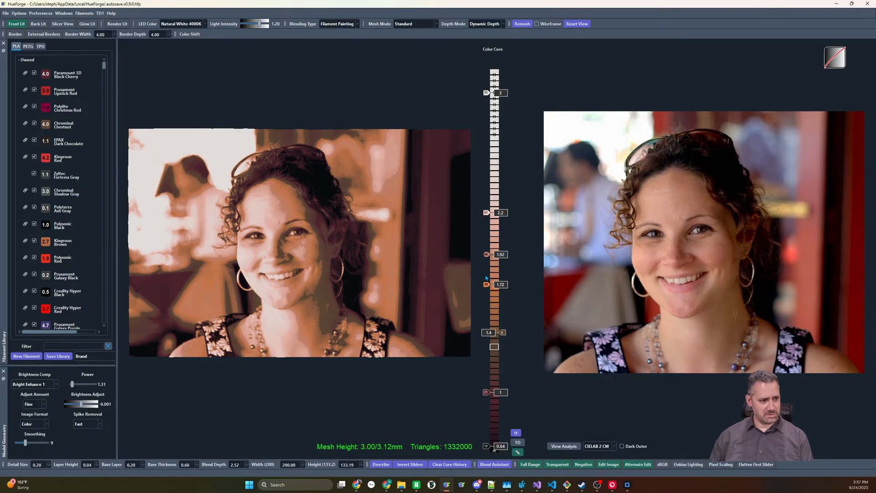
{"action": "left_click", "coordinate": [486, 256]}
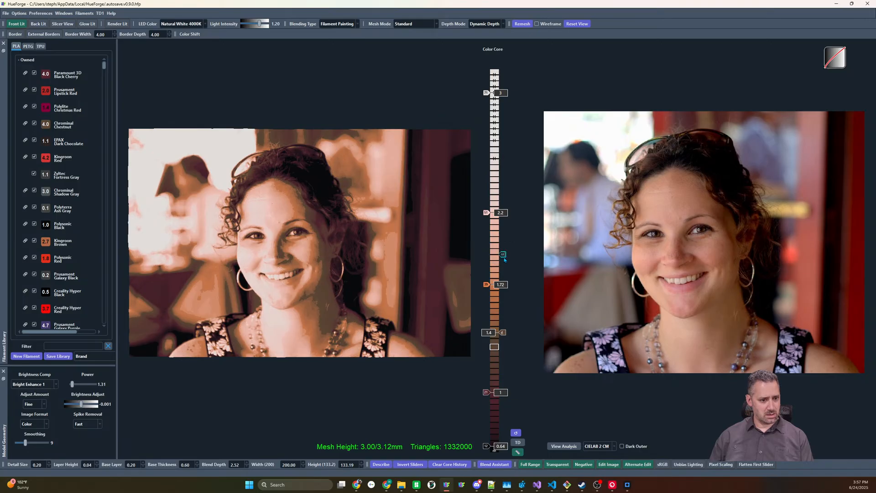
{"action": "left_click", "coordinate": [503, 256]}
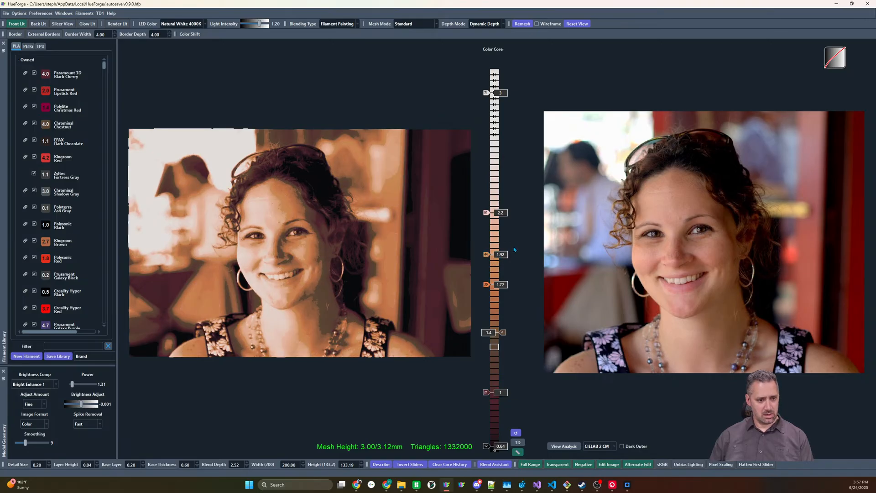
Hide the slider height values and lower the Terra Cotta slider at 1.92 by one layer
{"action": "left_click", "coordinate": [518, 452]}
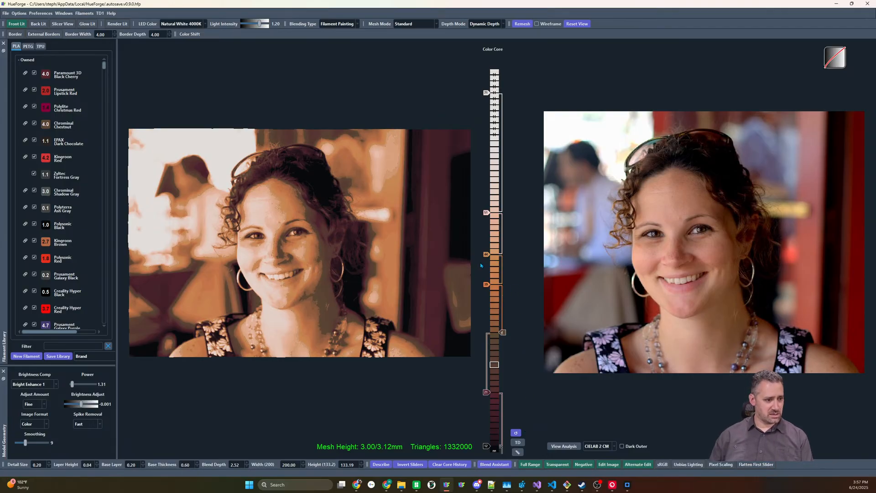
{"action": "scroll", "coordinate": [485, 253], "scroll_direction": "down", "scroll_amount": 2}
{"action": "scroll", "coordinate": [485, 254], "scroll_direction": "up", "scroll_amount": 1}
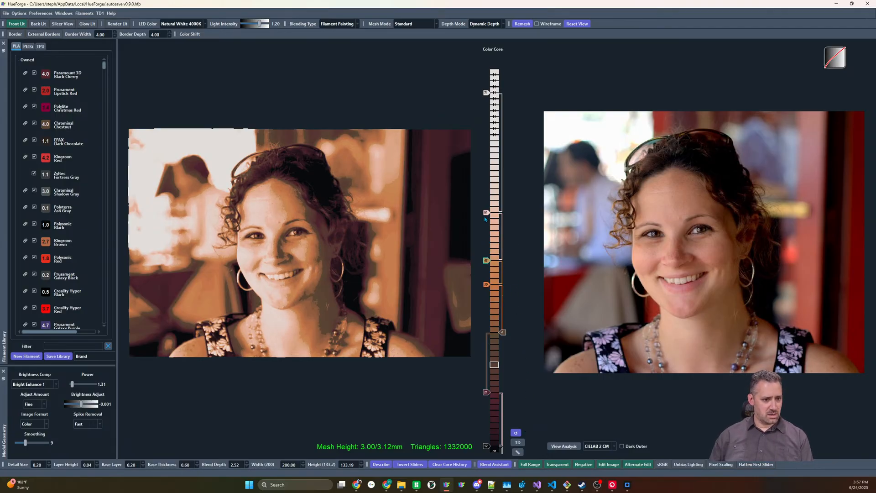
Filter the filament library by "vani" and put IIID Max Vanilla Cream on the Vintage Rose slider
{"action": "type", "text": "vani"}
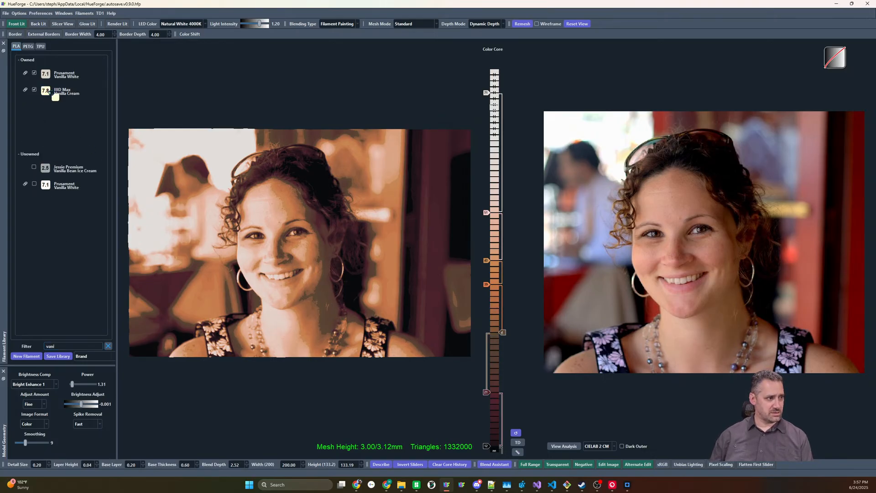
{"action": "mouse_move", "coordinate": [487, 216]}
{"action": "left_mouse_down"}
{"action": "mouse_move", "coordinate": [486, 239]}
{"action": "mouse_move", "coordinate": [486, 216]}
{"action": "left_mouse_up"}
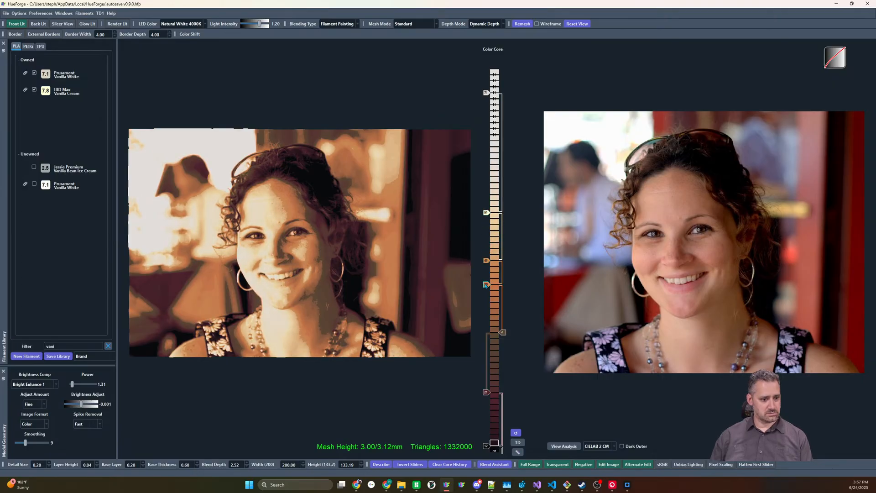
Test the orange slider one layer higher and return it to its previous layer
{"action": "left_click_drag", "start_coordinate": [486, 284], "coordinate": [486, 278]}
{"action": "mouse_move", "coordinate": [504, 333]}
{"action": "left_mouse_down"}
{"action": "mouse_move", "coordinate": [504, 316]}
{"action": "mouse_move", "coordinate": [503, 333]}
{"action": "left_mouse_up"}
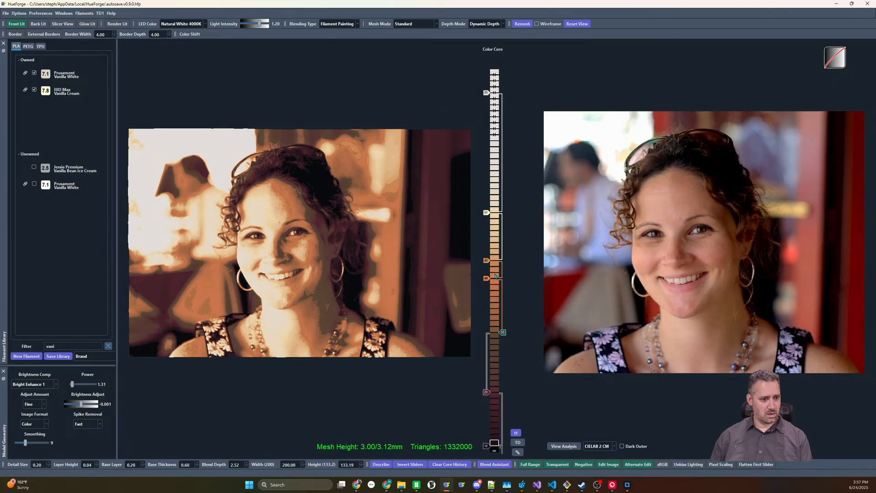
{"action": "mouse_move", "coordinate": [495, 277]}
{"action": "left_mouse_down"}
{"action": "mouse_move", "coordinate": [495, 301]}
{"action": "mouse_move", "coordinate": [496, 284]}
{"action": "left_mouse_up"}
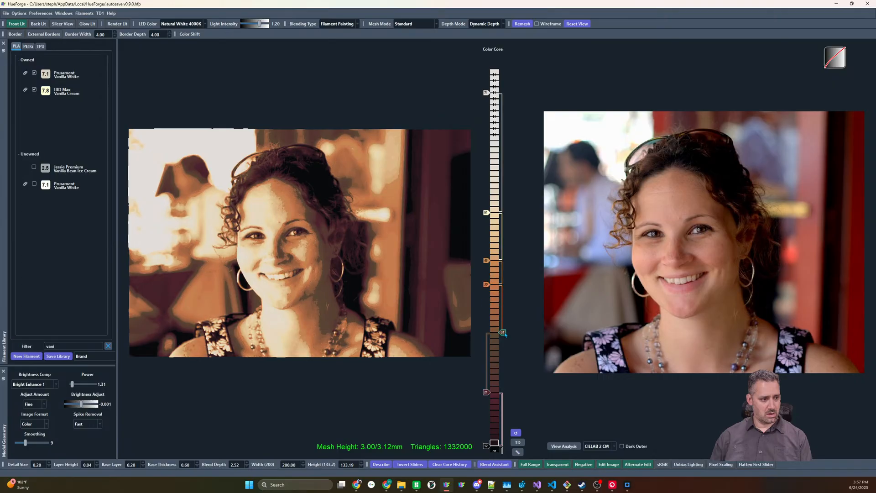
Raise the Black Cherry slider one layer and the black base slider about three layers, and lower the white slider to 2.80
{"action": "left_click_drag", "start_coordinate": [486, 392], "coordinate": [486, 386]}
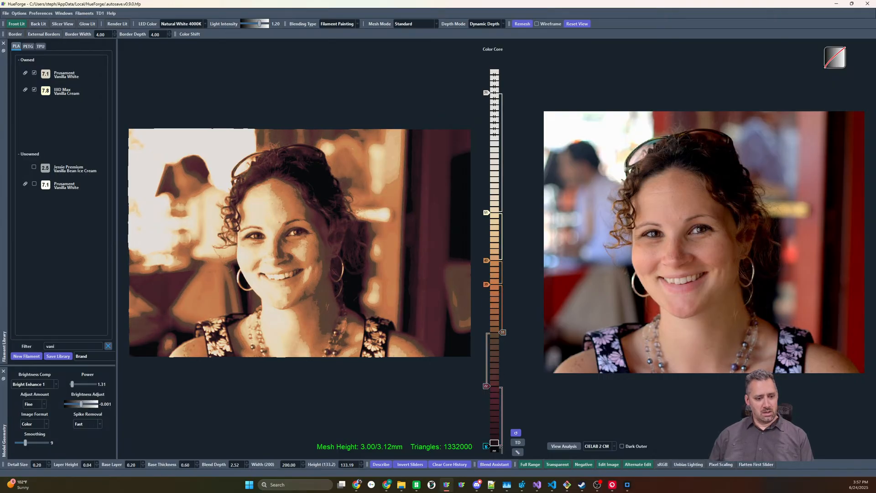
{"action": "left_click_drag", "start_coordinate": [486, 447], "coordinate": [486, 428]}
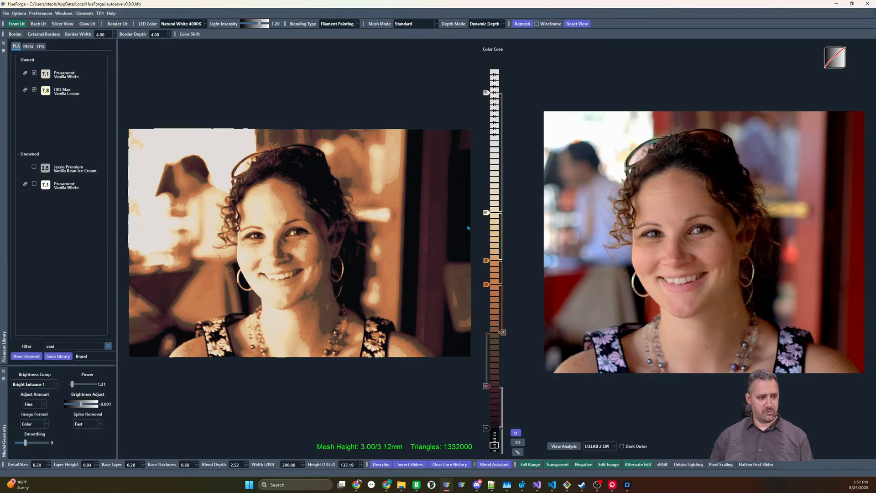
{"action": "left_click_drag", "start_coordinate": [486, 93], "coordinate": [487, 122]}
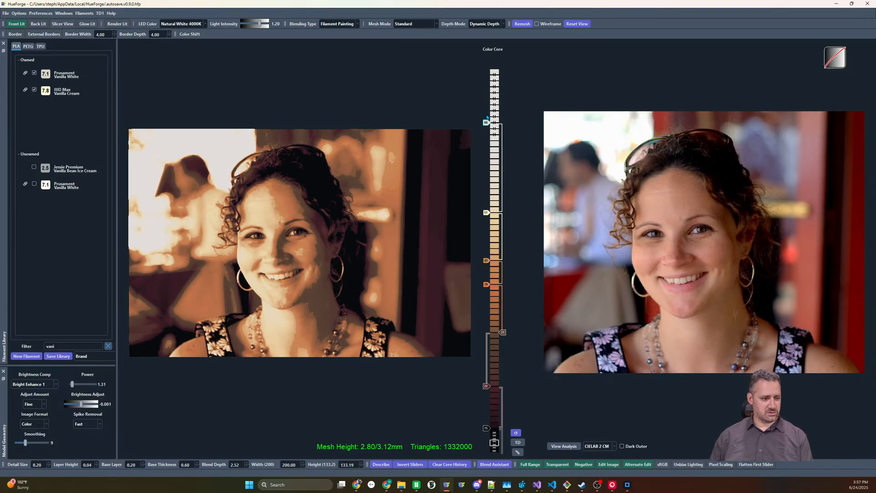
Disable the Terra Cotta slider, raise the Vanilla Cream slider about four layers and raise the orange slider one layer
{"action": "right_click", "coordinate": [488, 263]}
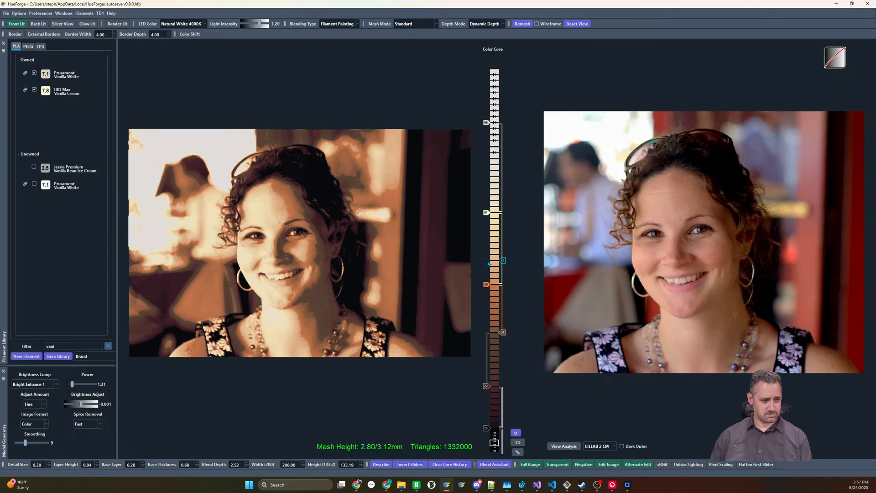
{"action": "mouse_move", "coordinate": [486, 213]}
{"action": "left_mouse_down"}
{"action": "mouse_move", "coordinate": [486, 224]}
{"action": "mouse_move", "coordinate": [486, 200]}
{"action": "mouse_move", "coordinate": [485, 218]}
{"action": "left_mouse_up"}
{"action": "mouse_move", "coordinate": [489, 285]}
{"action": "left_mouse_down"}
{"action": "mouse_move", "coordinate": [488, 267]}
{"action": "mouse_move", "coordinate": [488, 302]}
{"action": "mouse_move", "coordinate": [487, 221]}
{"action": "mouse_move", "coordinate": [487, 279]}
{"action": "left_mouse_up"}
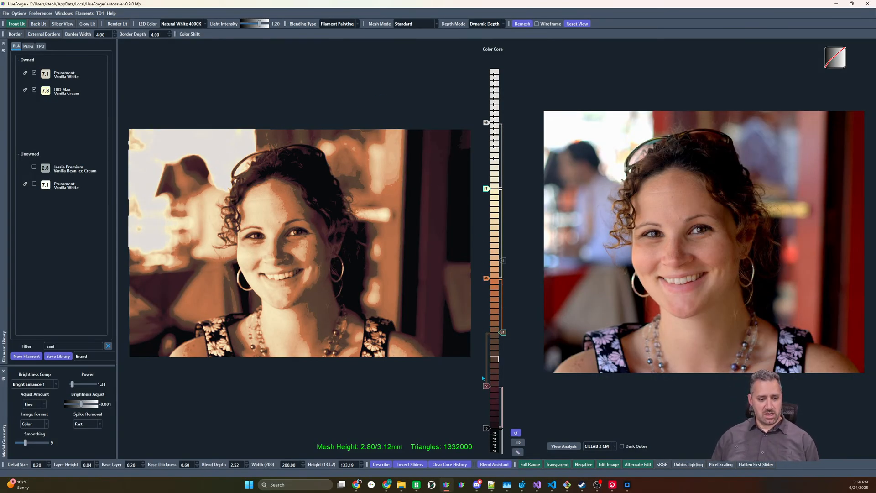
Disable the remaining cherry, brown, orange and cream sliders so only black and white stay active
{"action": "left_click_drag", "start_coordinate": [486, 386], "coordinate": [498, 350]}
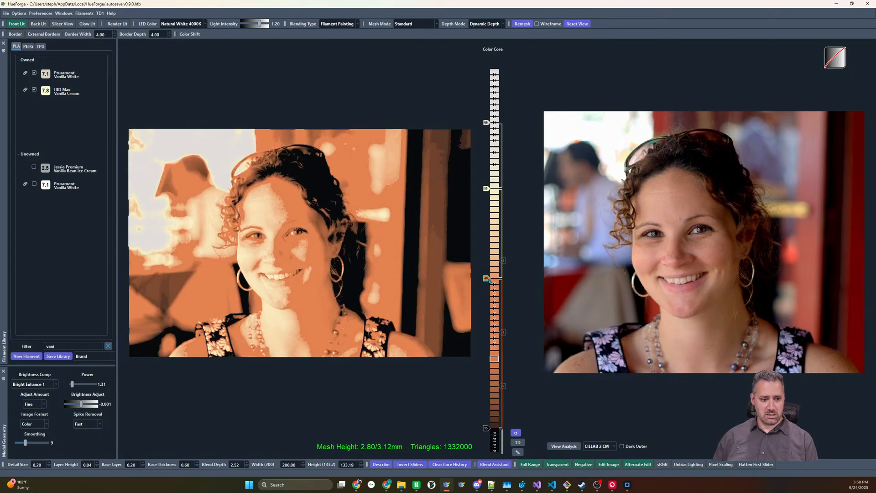
{"action": "left_click_drag", "start_coordinate": [486, 278], "coordinate": [501, 279]}
{"action": "left_click_drag", "start_coordinate": [487, 189], "coordinate": [502, 188]}
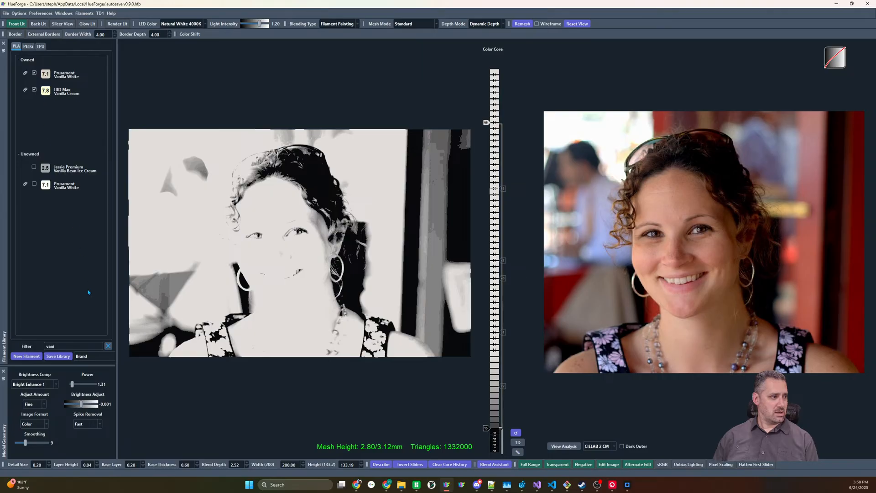
Replace the filament library filter with "pol" and locate Polysonic White among the owned filaments
{"action": "left_click", "coordinate": [108, 347]}
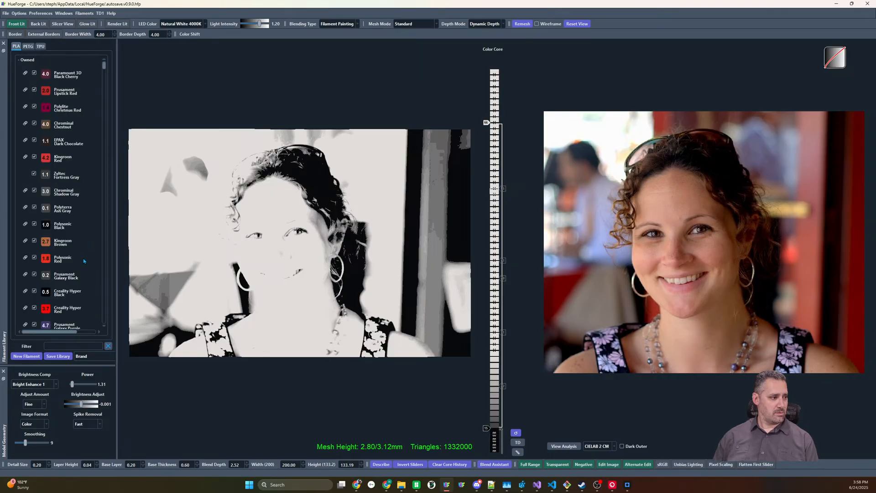
{"action": "scroll", "coordinate": [84, 261], "scroll_direction": "down", "scroll_amount": 5}
{"action": "left_click", "coordinate": [66, 346]}
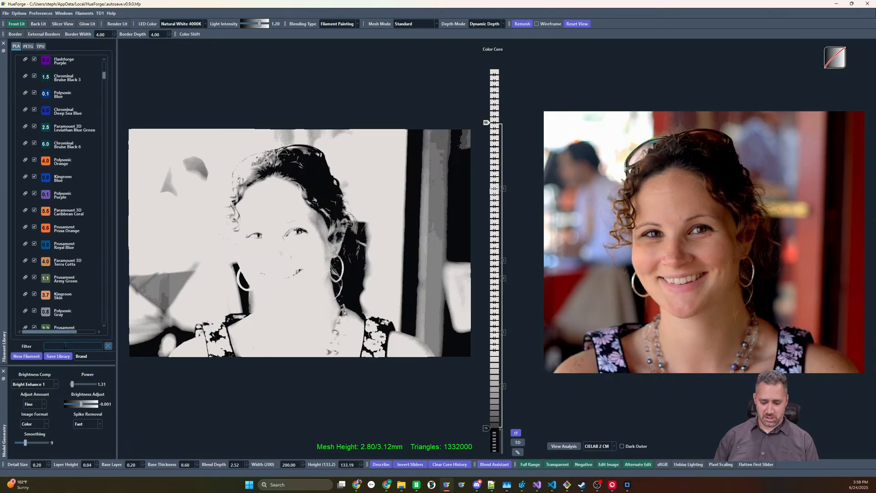
{"action": "type", "text": "pol"}
{"action": "scroll", "coordinate": [66, 197], "scroll_direction": "up", "scroll_amount": 3}
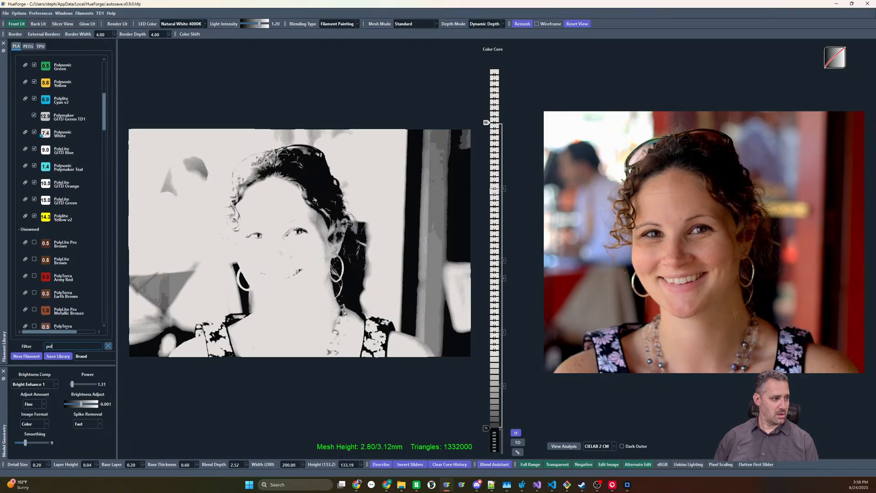
Lower the white slider to 1.72 and raise the black base slider by one layer
{"action": "left_click_drag", "start_coordinate": [492, 123], "coordinate": [490, 311]}
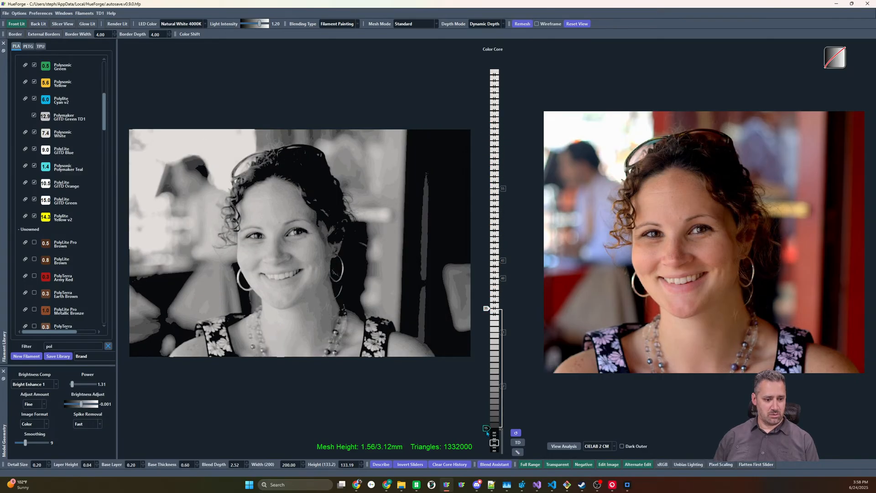
{"action": "left_click_drag", "start_coordinate": [487, 433], "coordinate": [487, 426]}
{"action": "scroll", "coordinate": [484, 310], "scroll_direction": "up", "scroll_amount": 4}
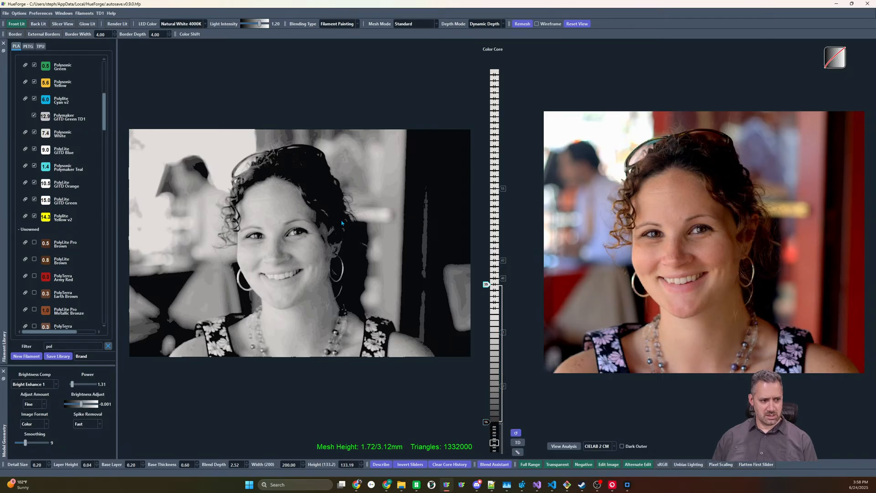
Set the mesh mode to Color Match and make the mesh core the active core
{"action": "left_click", "coordinate": [423, 24]}
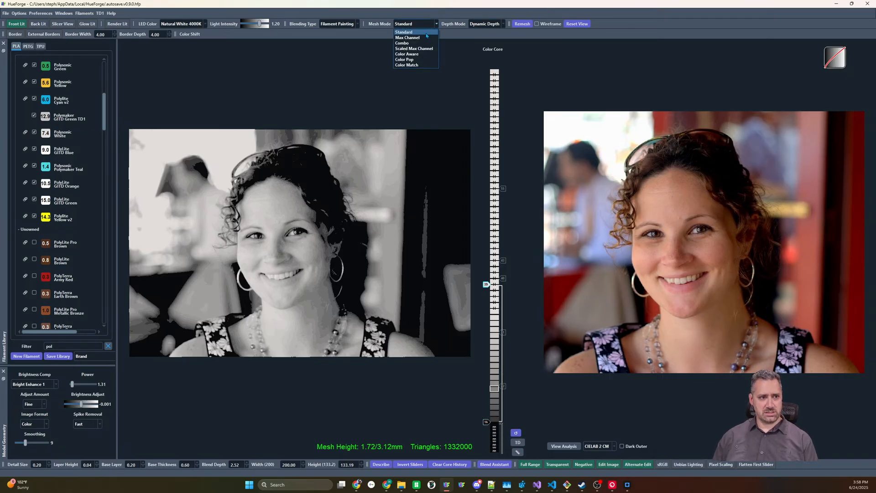
{"action": "left_click", "coordinate": [411, 66]}
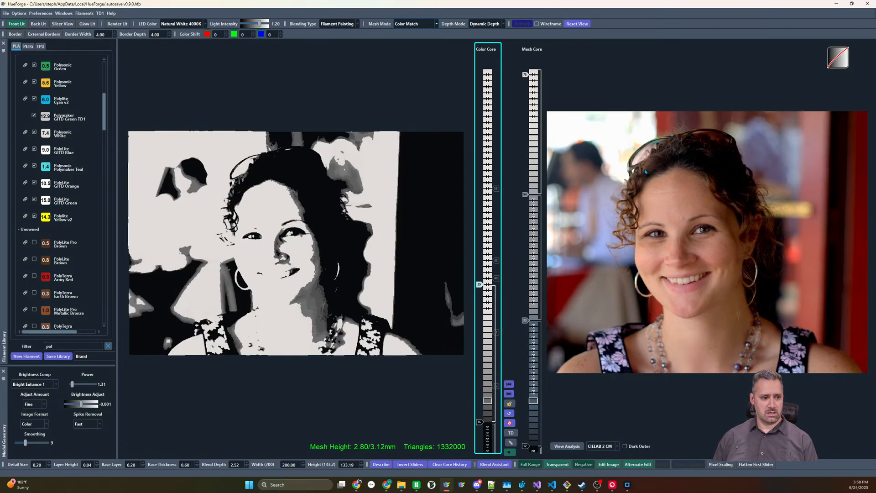
{"action": "left_click", "coordinate": [528, 354]}
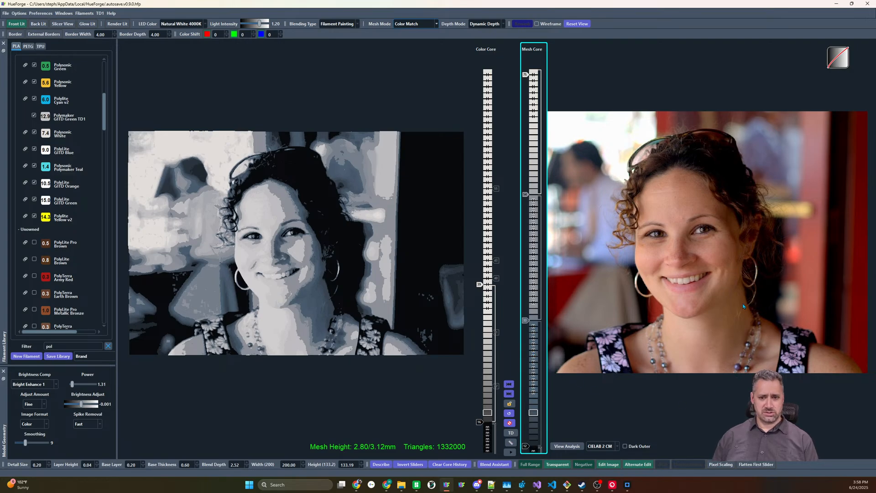
Add dark red, reddish brown and medium brown tones sampled from the photo at ascending layers in the lower mesh core
{"action": "left_click", "coordinate": [532, 428]}
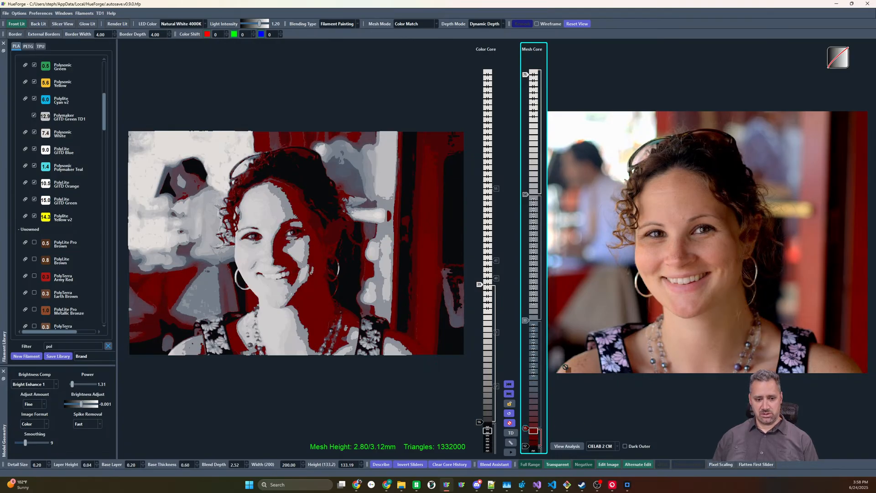
{"action": "left_click", "coordinate": [533, 409]}
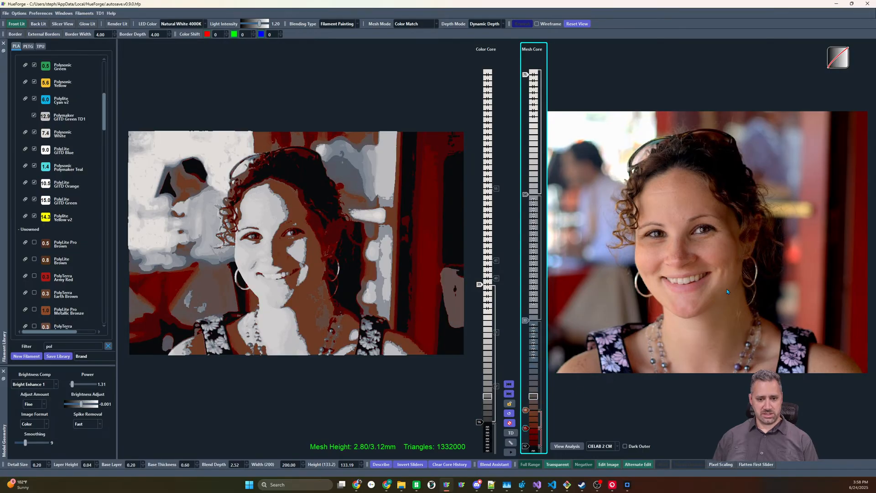
{"action": "left_click", "coordinate": [533, 381]}
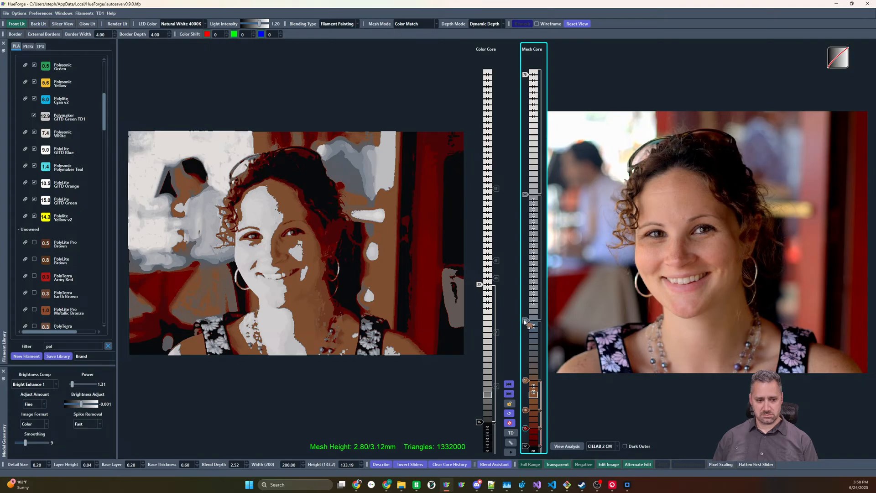
Put sampled skin tones on the two middle mesh core sliders and lower the upper one to about four layers above the other
{"action": "left_click", "coordinate": [531, 325]}
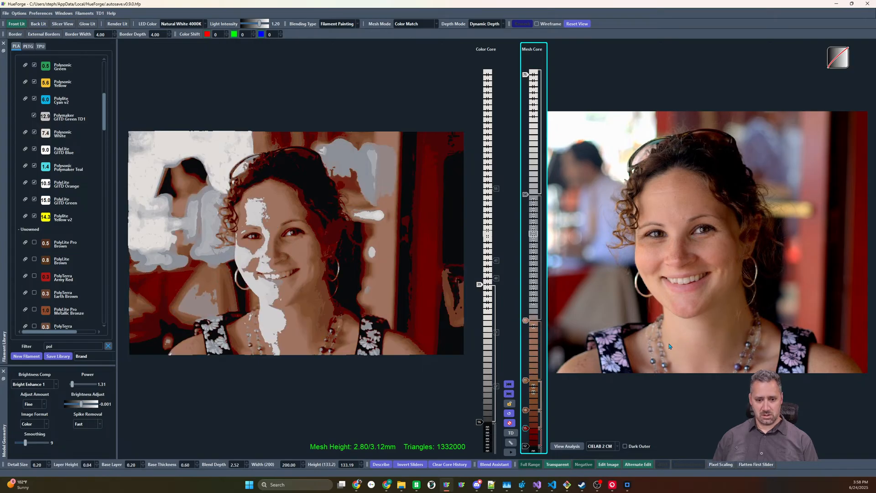
{"action": "left_click_drag", "start_coordinate": [525, 196], "coordinate": [526, 297]}
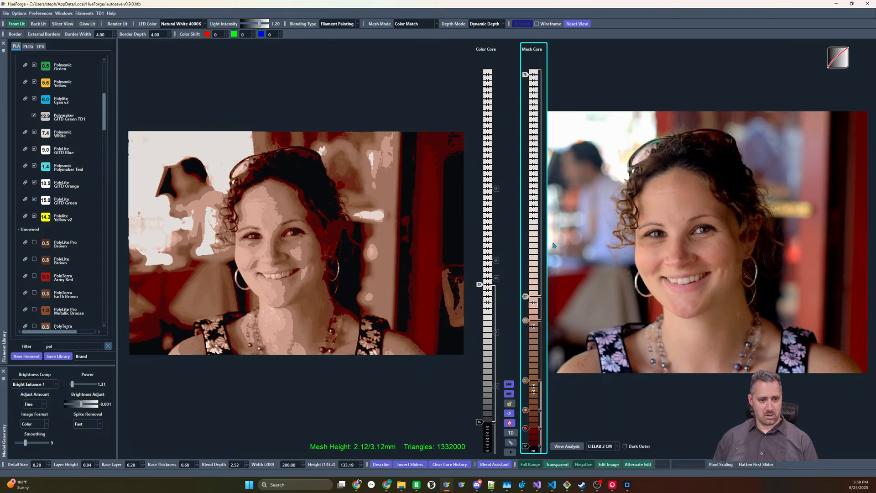
Undo the lowering of the upper skin-tone slider in the mesh core and lower the medium brown slider by one layer
{"action": "right_click", "coordinate": [526, 296]}
{"action": "key", "text": "Escape"}
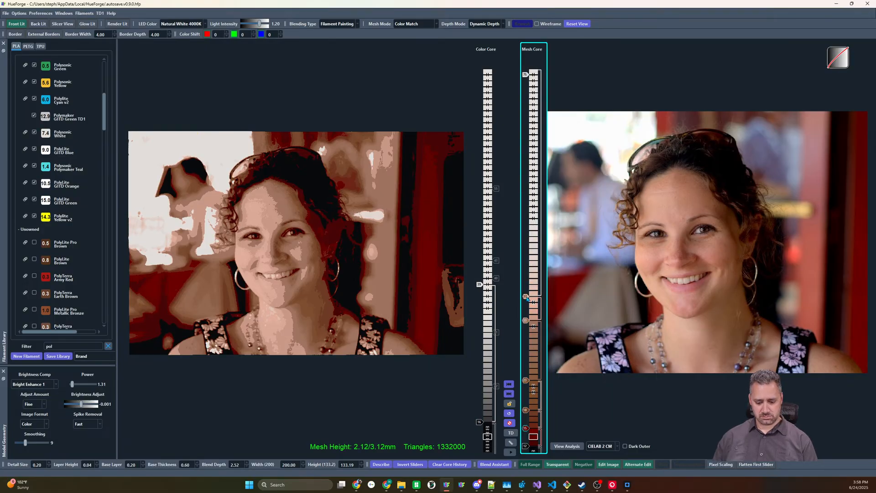
{"action": "key", "text": "ctrl+z"}
{"action": "key", "text": "ctrl+z"}
{"action": "key", "text": "ctrl+z"}
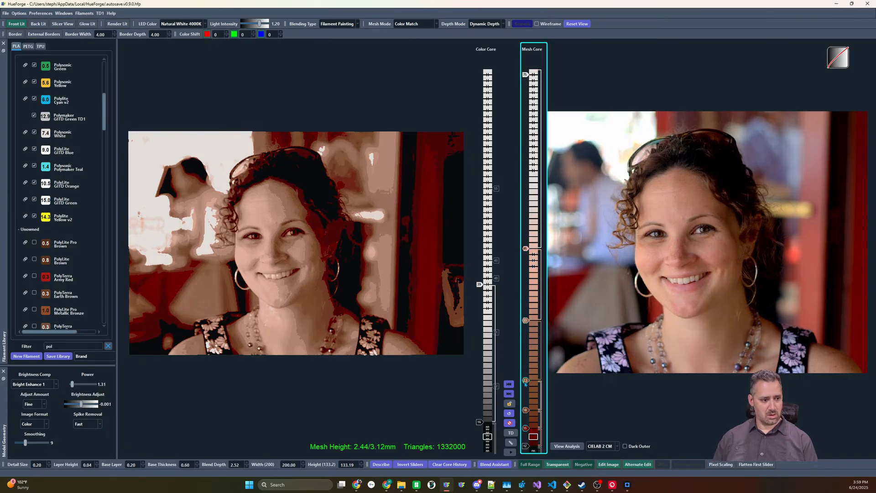
{"action": "left_click", "coordinate": [526, 385]}
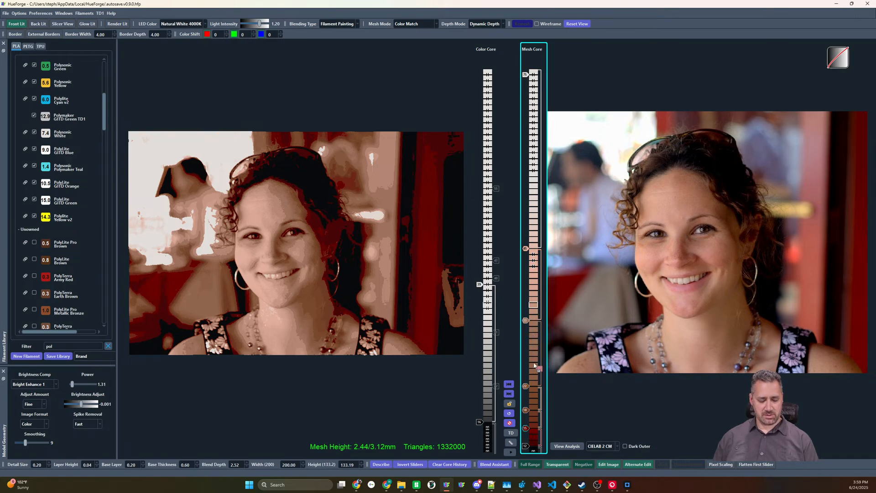
Add a pink tone to the mesh core, move it near the upper end, and lower the white slider beneath it by about sixteen layers
{"action": "left_click", "coordinate": [532, 301]}
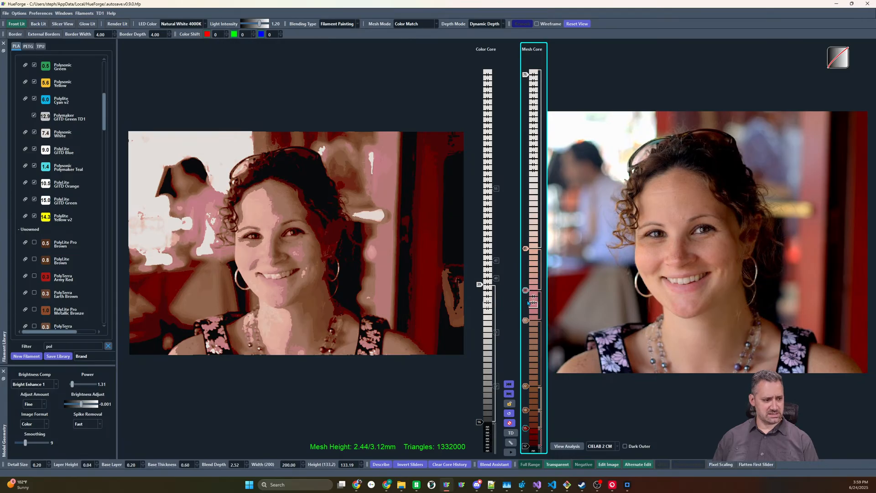
{"action": "left_click", "coordinate": [529, 302]}
{"action": "left_click_drag", "start_coordinate": [526, 303], "coordinate": [526, 117]}
{"action": "mouse_move", "coordinate": [525, 75]}
{"action": "left_mouse_down"}
{"action": "mouse_move", "coordinate": [530, 178]}
{"action": "mouse_move", "coordinate": [532, 171]}
{"action": "left_mouse_up"}
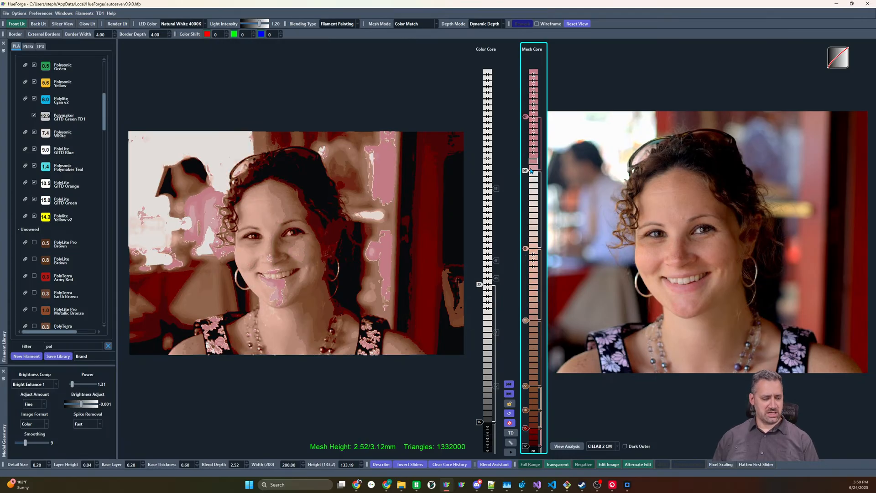
Adjust the pink slider's tone and place it about six layers above the white slider in the mesh core
{"action": "scroll", "coordinate": [527, 122], "scroll_direction": "down", "scroll_amount": 5}
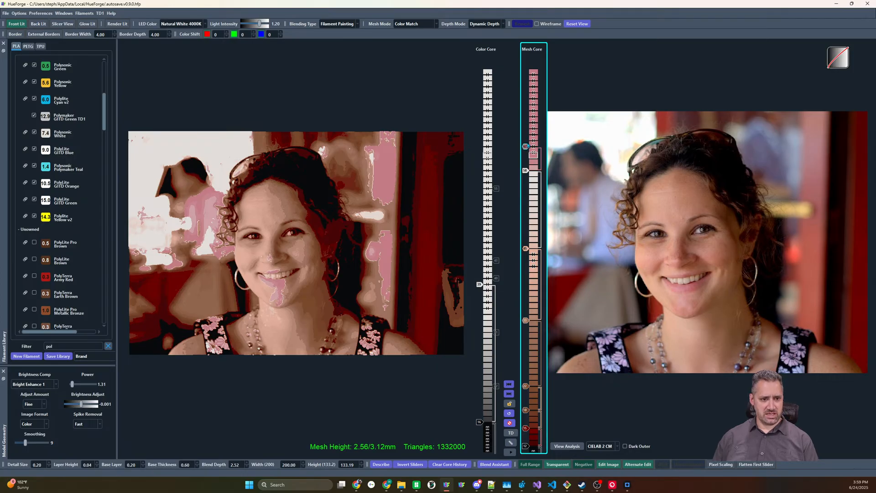
{"action": "right_click", "coordinate": [531, 143]}
{"action": "left_click", "coordinate": [525, 147]}
{"action": "scroll", "coordinate": [528, 147], "scroll_direction": "up", "scroll_amount": 1}
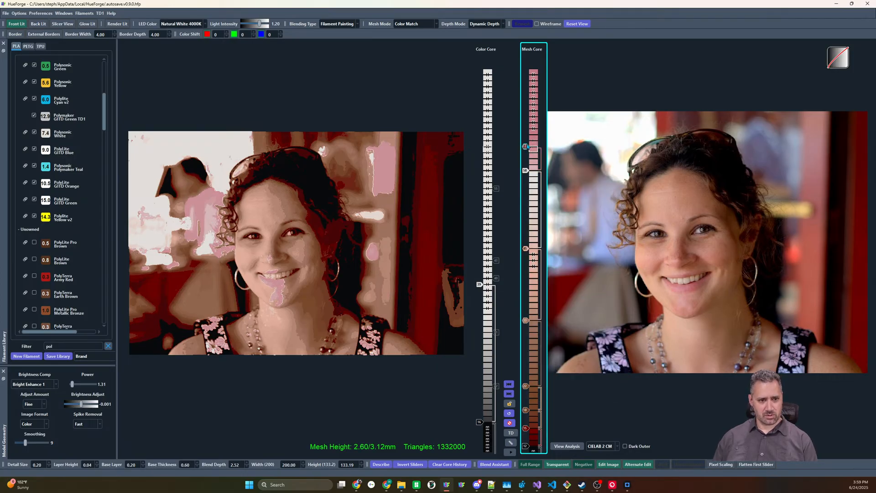
{"action": "scroll", "coordinate": [526, 147], "scroll_direction": "up", "scroll_amount": 2}
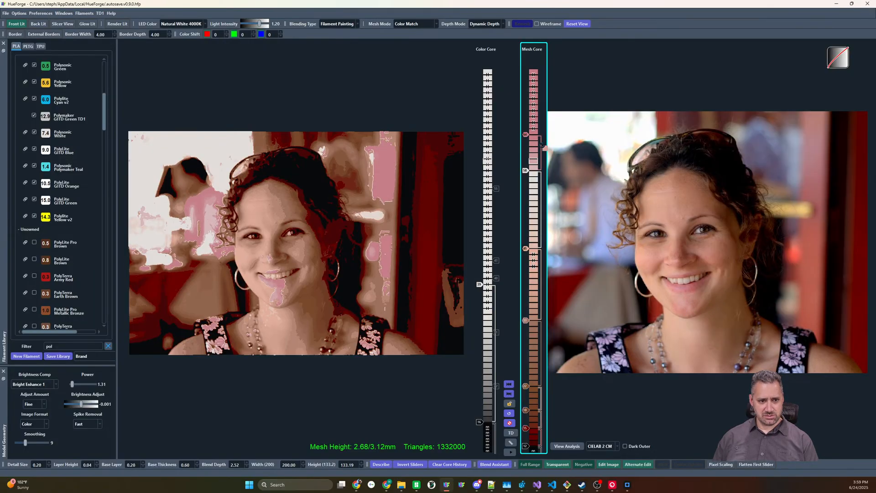
Add a slider between the two skin-tone sliders, give it a brownish-pink skin tone and lower it to about four layers above the lower one
{"action": "left_click", "coordinate": [534, 280]}
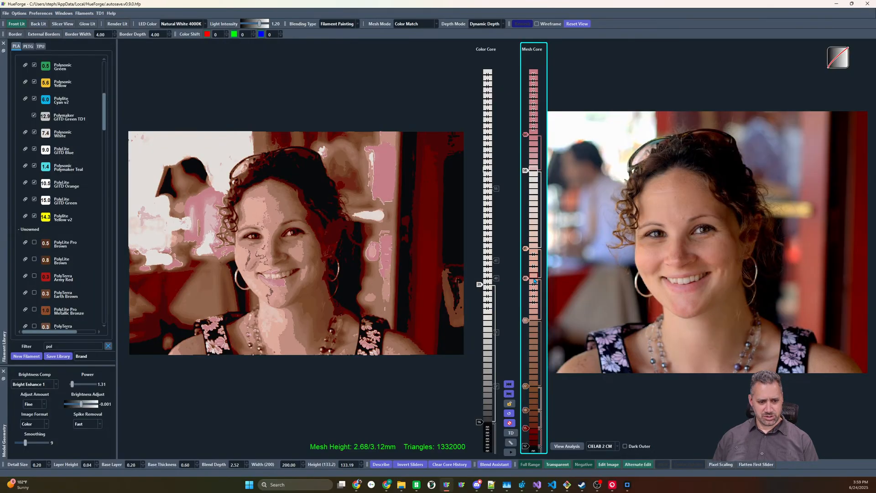
{"action": "right_click", "coordinate": [527, 279]}
{"action": "left_click", "coordinate": [527, 281]}
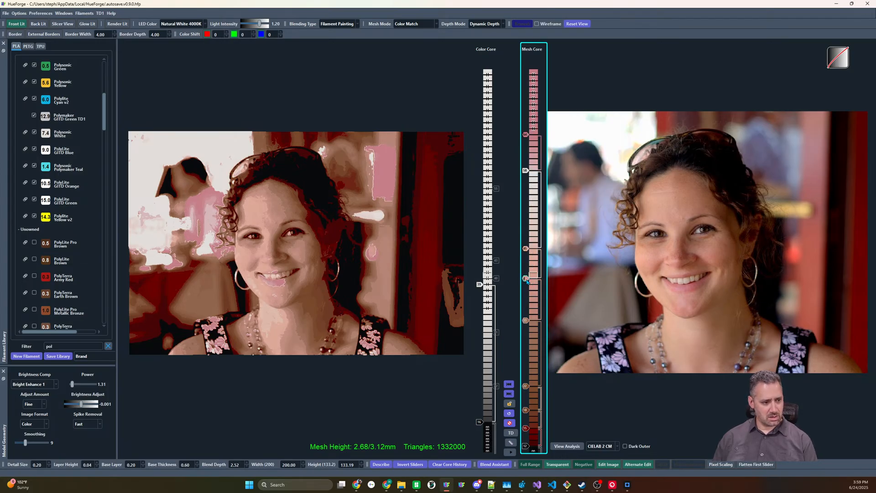
{"action": "key", "text": "Down"}
{"action": "key", "text": "Down"}
{"action": "key", "text": "Up"}
{"action": "key", "text": "Down"}
{"action": "key", "text": "Up"}
{"action": "key", "text": "Down"}
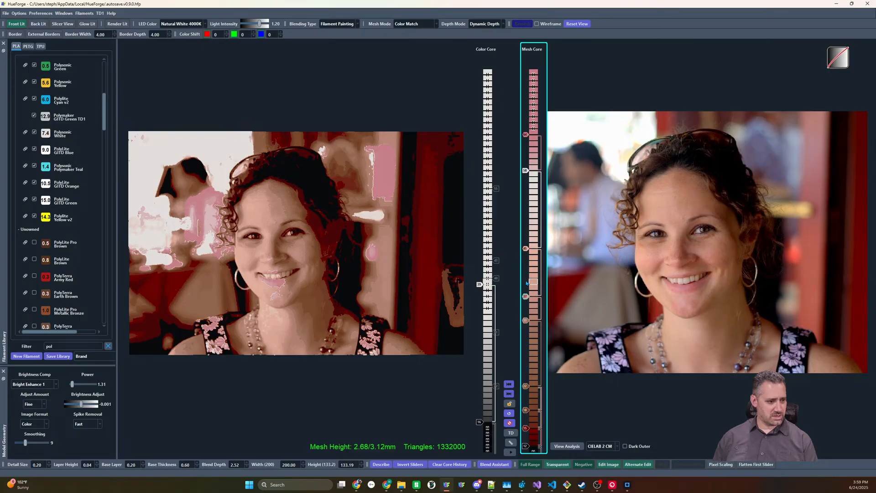
Disable the pink slider above white and add a pale pinkish-gray tone about five layers below the white slider
{"action": "double_click", "coordinate": [528, 135]}
{"action": "mouse_move", "coordinate": [527, 299]}
{"action": "left_mouse_down"}
{"action": "mouse_move", "coordinate": [526, 284]}
{"action": "mouse_move", "coordinate": [526, 297]}
{"action": "left_mouse_up"}
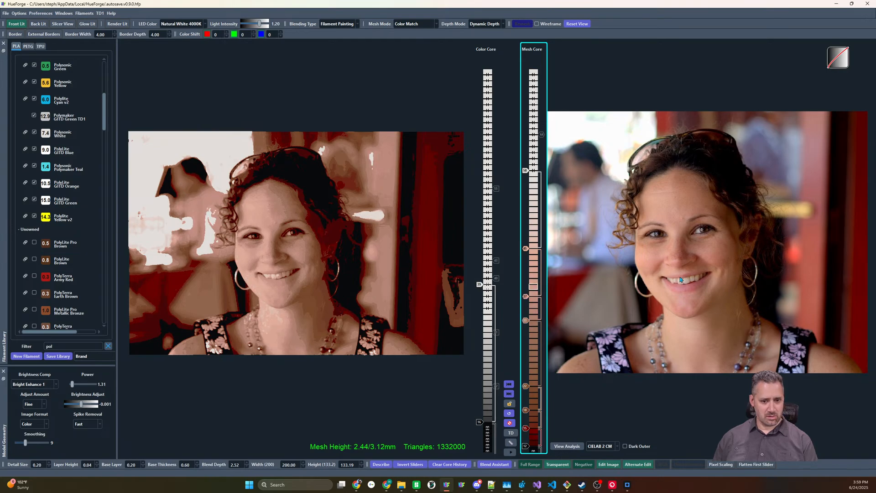
{"action": "left_click_drag", "start_coordinate": [529, 162], "coordinate": [534, 167]}
{"action": "left_click_drag", "start_coordinate": [527, 167], "coordinate": [527, 203]}
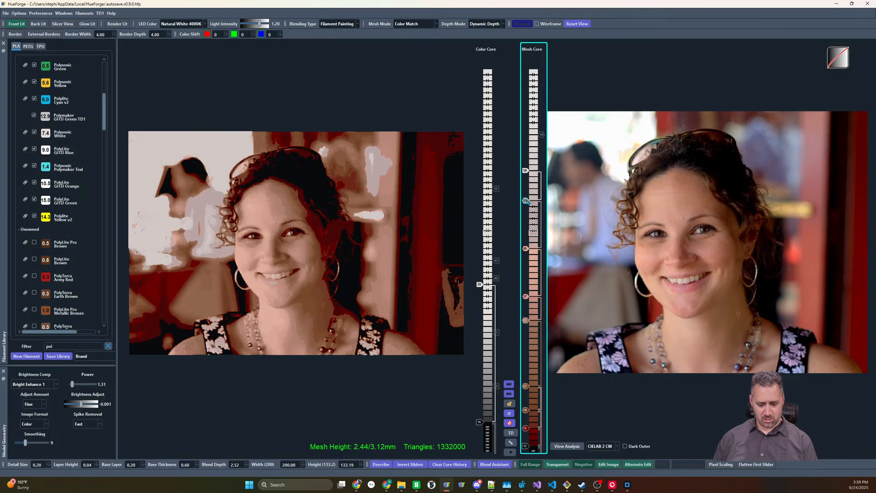
{"action": "right_click", "coordinate": [527, 202]}
{"action": "left_click", "coordinate": [527, 201]}
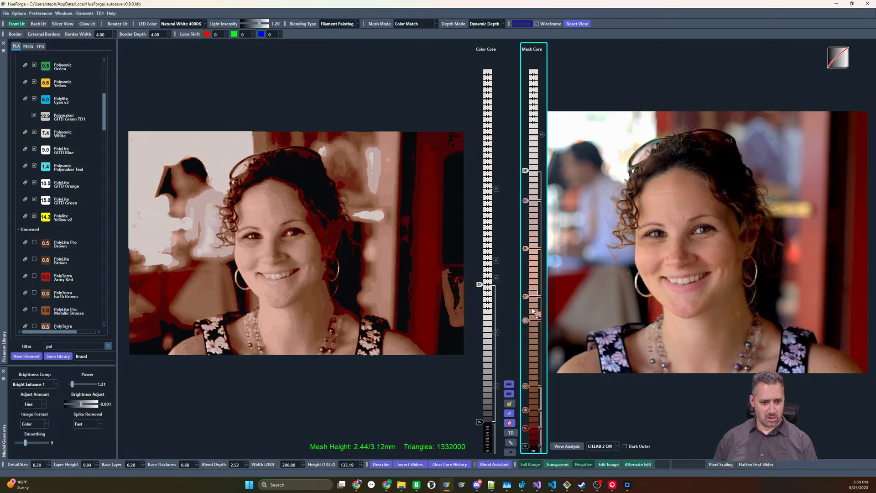
Add a pink tone in the middle of the mesh core and place it about two layers above the brownish-pink slider, raised by two layers
{"action": "left_click_drag", "start_coordinate": [532, 311], "coordinate": [532, 311]}
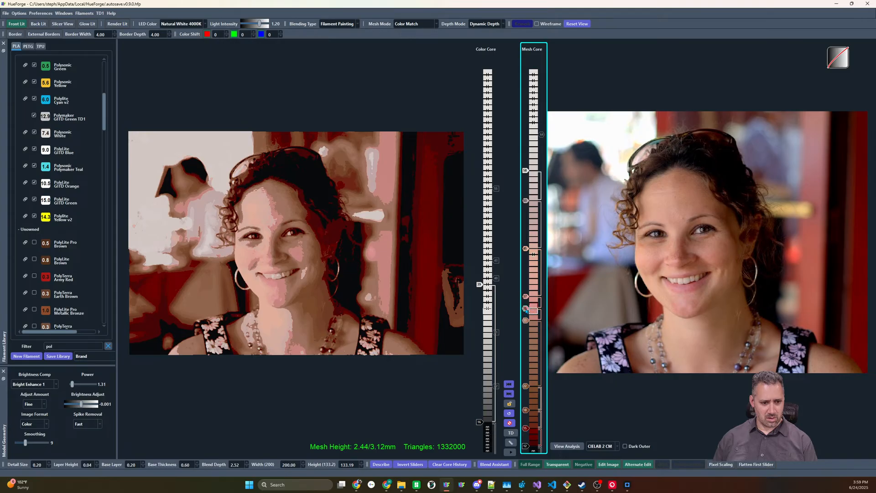
{"action": "scroll", "coordinate": [526, 311], "scroll_direction": "up", "scroll_amount": 1}
{"action": "scroll", "coordinate": [528, 305], "scroll_direction": "up", "scroll_amount": 4}
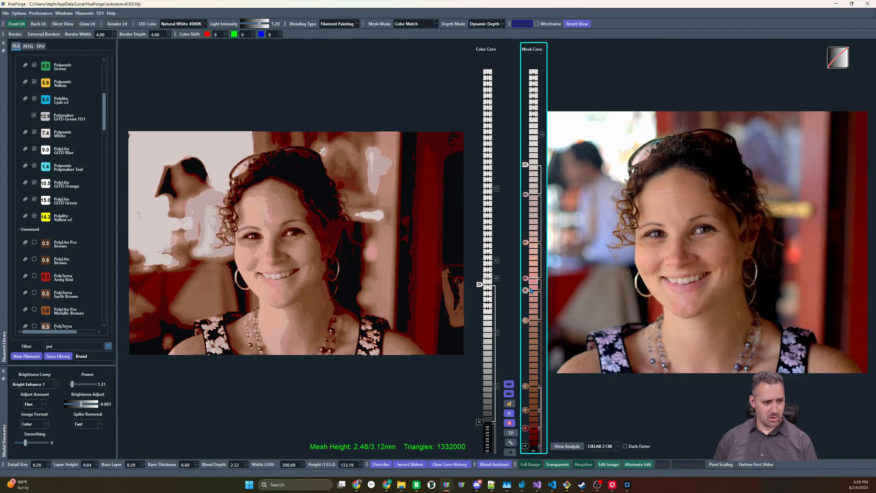
{"action": "left_click_drag", "start_coordinate": [526, 291], "coordinate": [542, 272]}
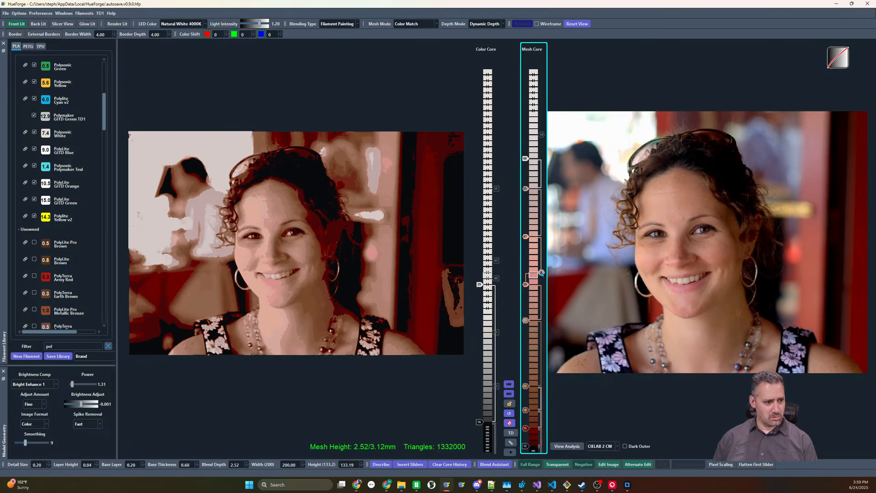
Toggle the pale gray slider off and on, place it about six layers below white, and raise the light skin-tone slider by one layer
{"action": "left_click", "coordinate": [526, 189]}
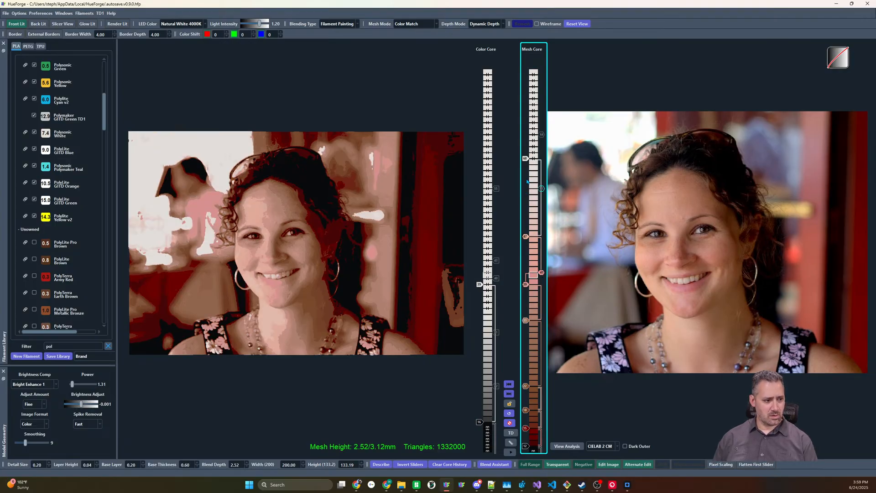
{"action": "left_click", "coordinate": [527, 188]}
{"action": "scroll", "coordinate": [526, 189], "scroll_direction": "down", "scroll_amount": 6}
{"action": "scroll", "coordinate": [526, 189], "scroll_direction": "up", "scroll_amount": 2}
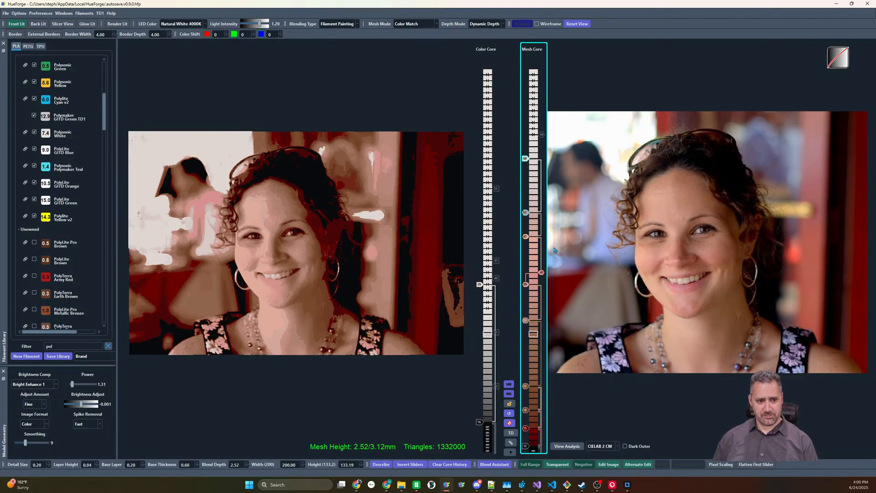
{"action": "mouse_move", "coordinate": [526, 237]}
{"action": "left_mouse_down"}
{"action": "mouse_move", "coordinate": [525, 182]}
{"action": "mouse_move", "coordinate": [525, 236]}
{"action": "mouse_move", "coordinate": [525, 194]}
{"action": "left_mouse_up"}
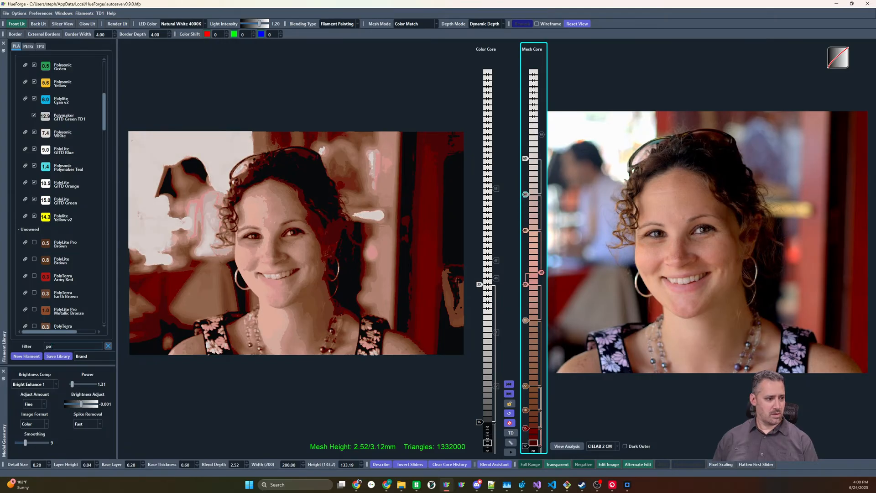
Set the brightness compensation to Standard
{"action": "type", "text": "l"}
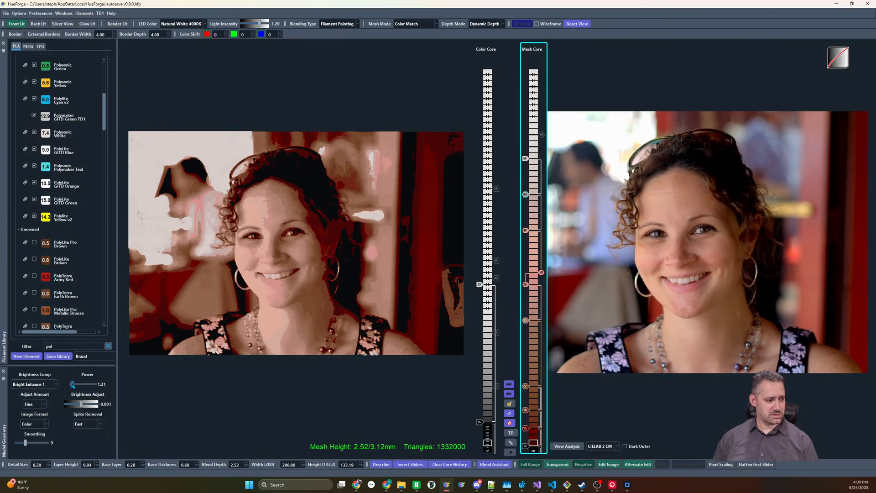
{"action": "left_click", "coordinate": [34, 384]}
{"action": "left_click", "coordinate": [28, 393]}
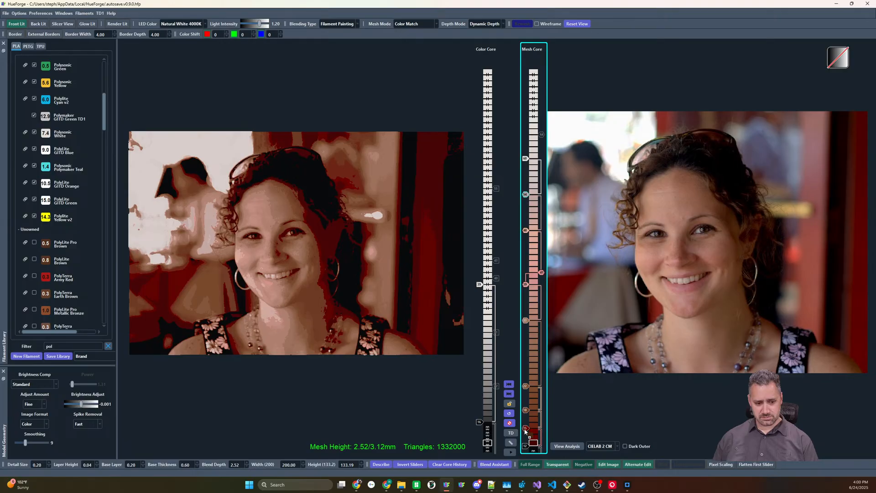
Change the dark red mesh core slider to a dark brown tone and lower it by two layers
{"action": "left_click_drag", "start_coordinate": [524, 430], "coordinate": [526, 430]}
{"action": "key", "text": "Down"}
{"action": "key", "text": "Down"}
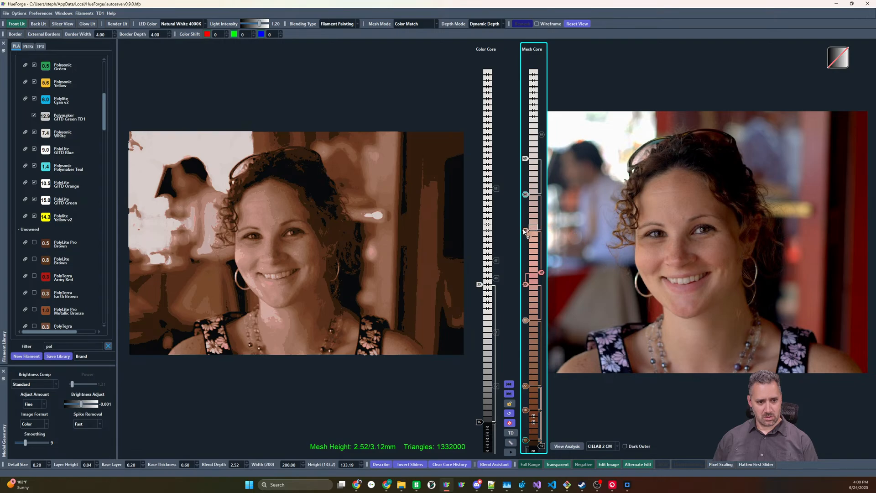
Lower the light skin-tone slider by about three layers, the pale gray slider by two and the white slider by one
{"action": "left_click_drag", "start_coordinate": [524, 230], "coordinate": [525, 231]}
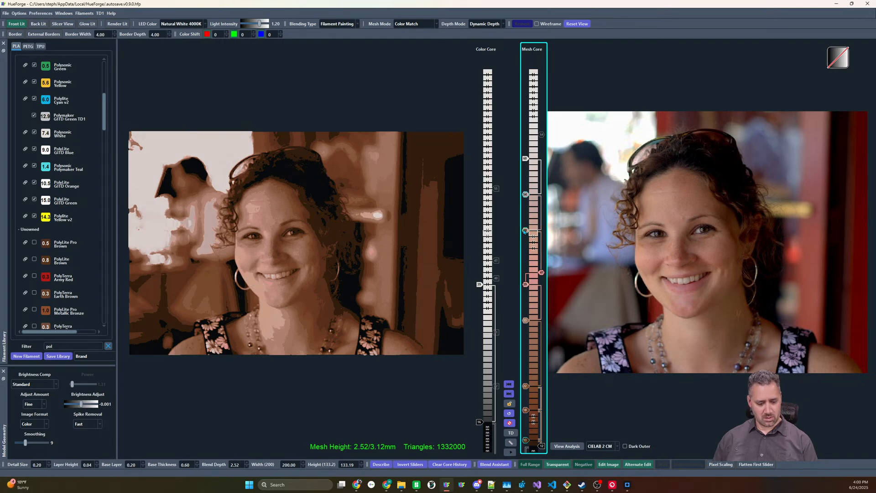
{"action": "key", "text": "Up"}
{"action": "key", "text": "Up"}
{"action": "key", "text": "Up"}
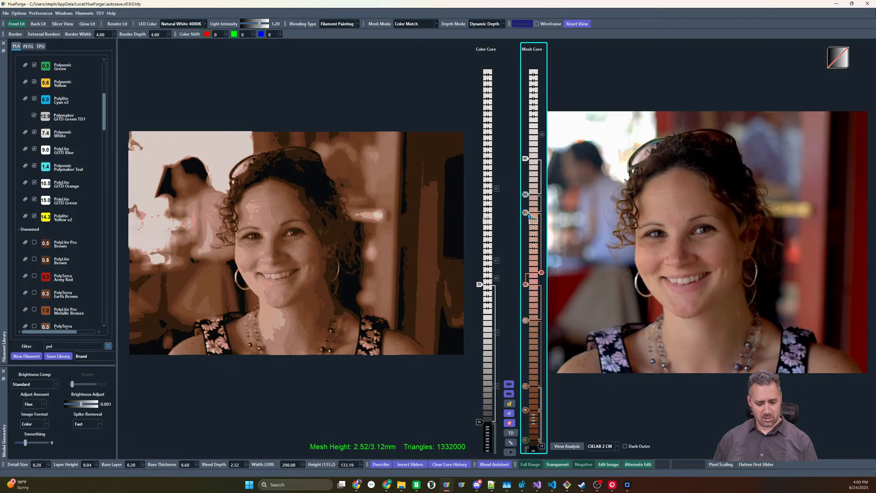
{"action": "scroll", "coordinate": [529, 217], "scroll_direction": "down", "scroll_amount": 3, "text": "ctrl"}
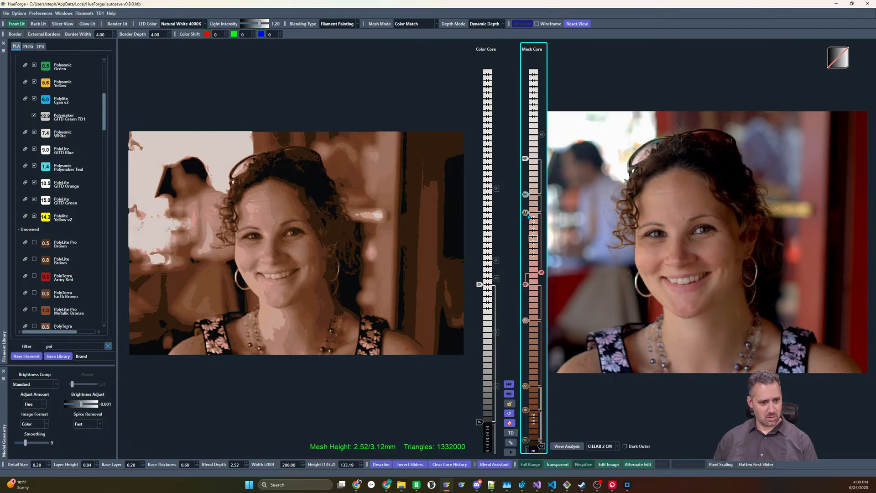
{"action": "left_click_drag", "start_coordinate": [525, 213], "coordinate": [526, 243]}
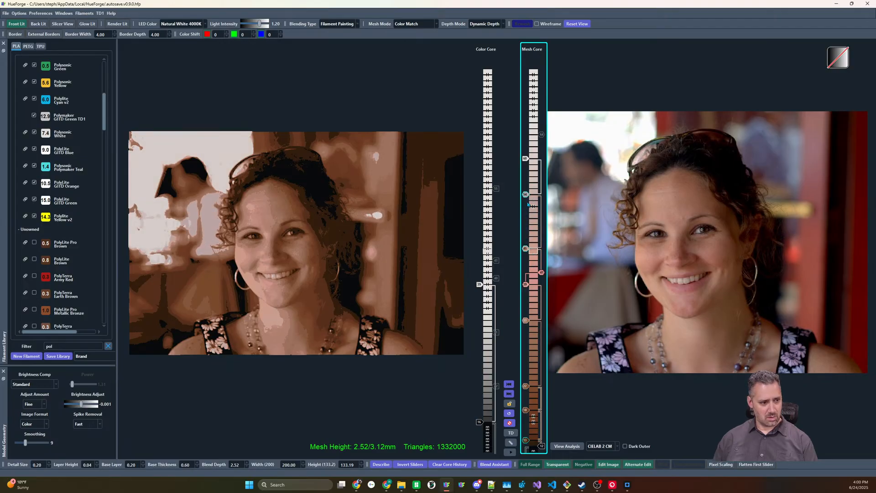
{"action": "mouse_move", "coordinate": [526, 195]}
{"action": "left_mouse_down"}
{"action": "mouse_move", "coordinate": [525, 223]}
{"action": "mouse_move", "coordinate": [526, 202]}
{"action": "left_mouse_up"}
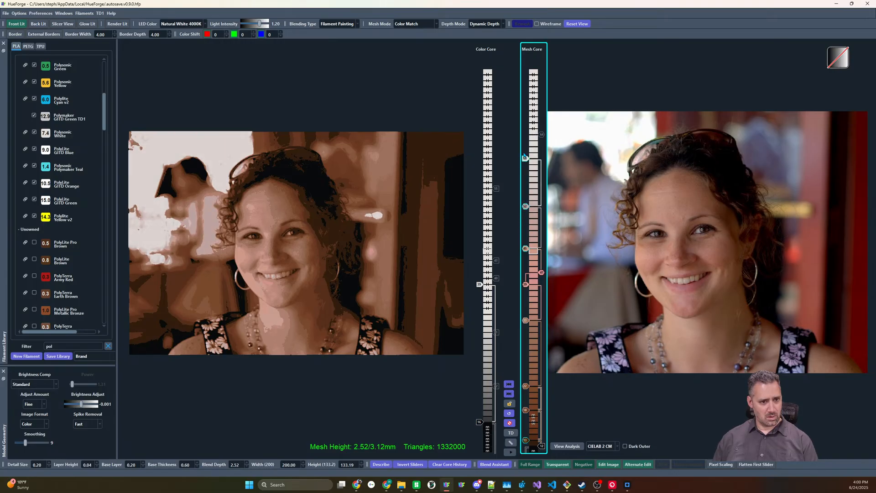
{"action": "mouse_move", "coordinate": [525, 157]}
{"action": "left_mouse_down"}
{"action": "mouse_move", "coordinate": [525, 230]}
{"action": "mouse_move", "coordinate": [525, 165]}
{"action": "left_mouse_up"}
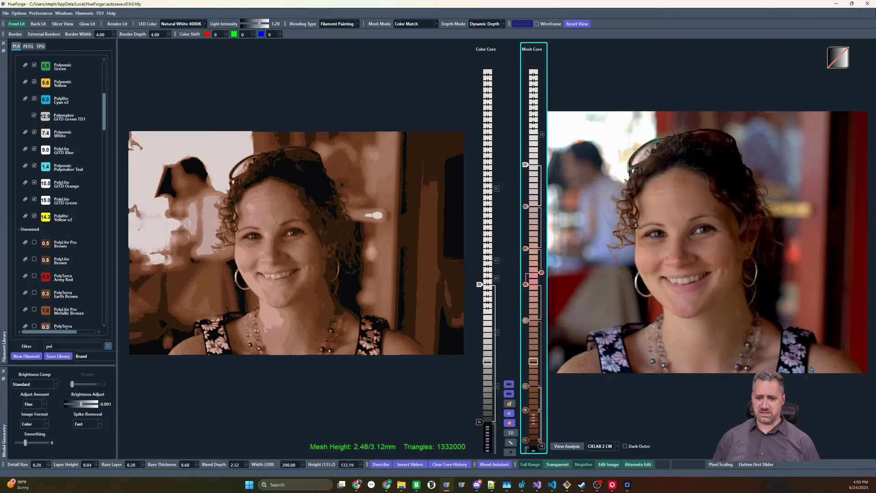
Try the CIELAB CM color matching method and return to CIELAB 2 CM
{"action": "mouse_move", "coordinate": [774, 349]}
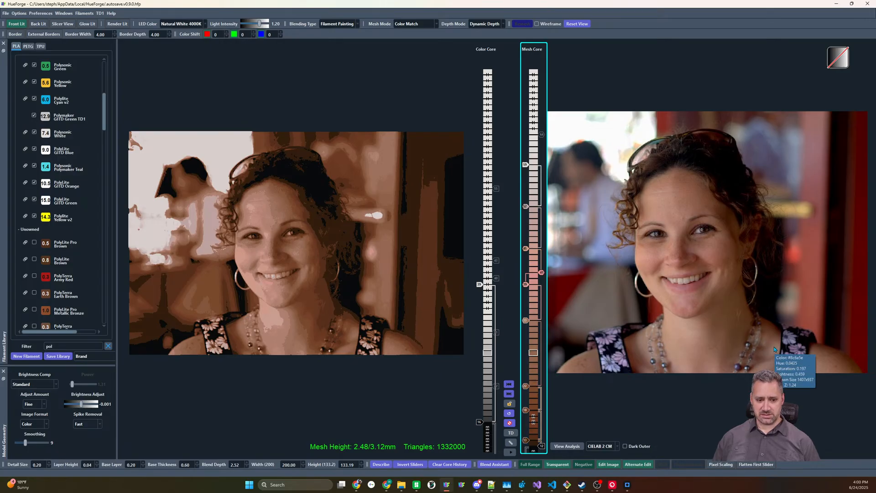
{"action": "left_click", "coordinate": [602, 446]}
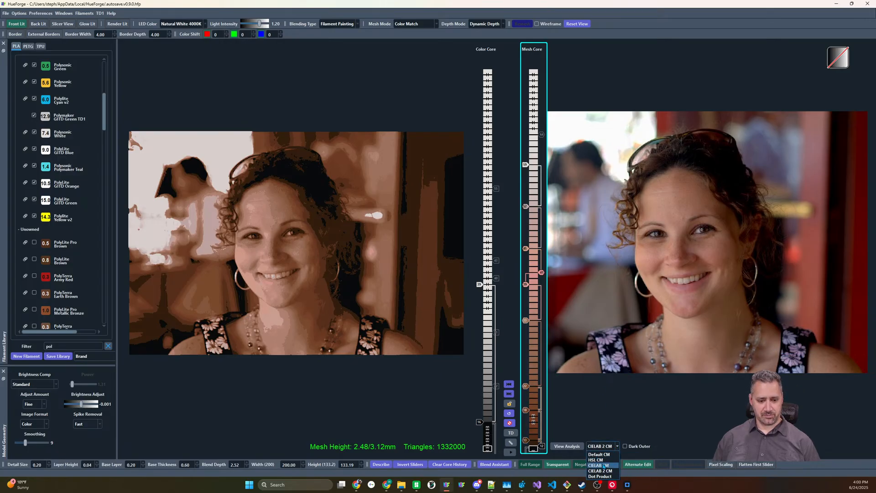
{"action": "left_click", "coordinate": [604, 466]}
{"action": "left_click", "coordinate": [617, 448]}
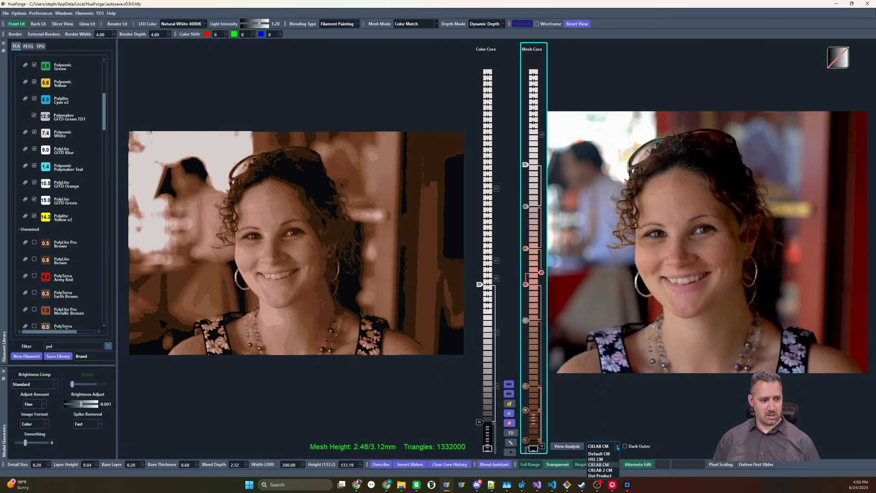
{"action": "left_click", "coordinate": [603, 473]}
Set the brightness compensation to Bright Enhance 1 and raise the light skin-tone slider by one layer
{"action": "left_click", "coordinate": [51, 385]}
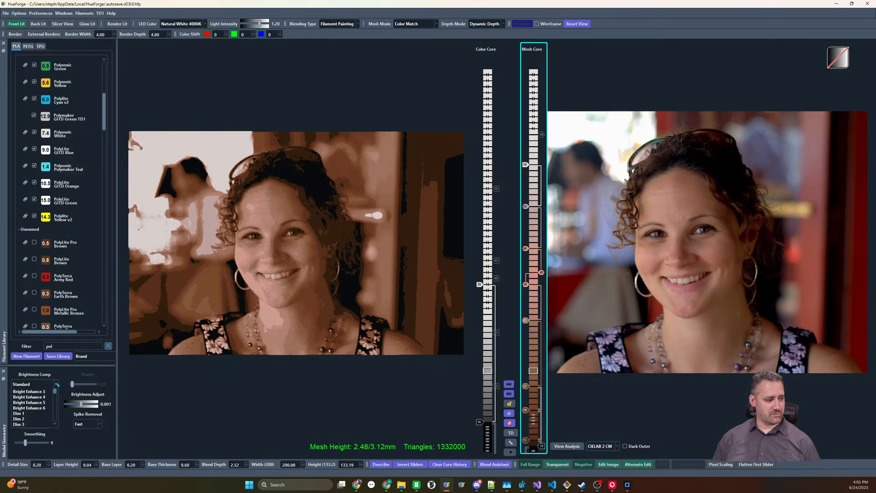
{"action": "left_click", "coordinate": [32, 398]}
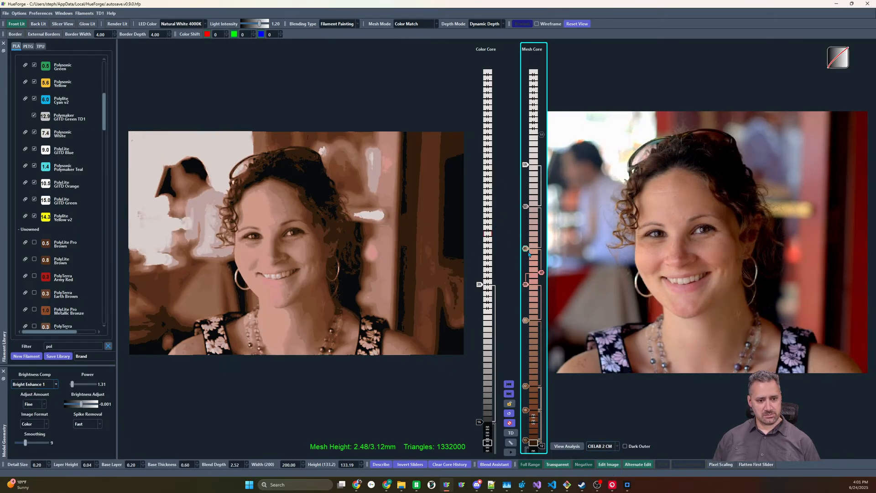
{"action": "scroll", "coordinate": [528, 249], "scroll_direction": "up", "scroll_amount": 2}
{"action": "scroll", "coordinate": [528, 251], "scroll_direction": "down", "scroll_amount": 1}
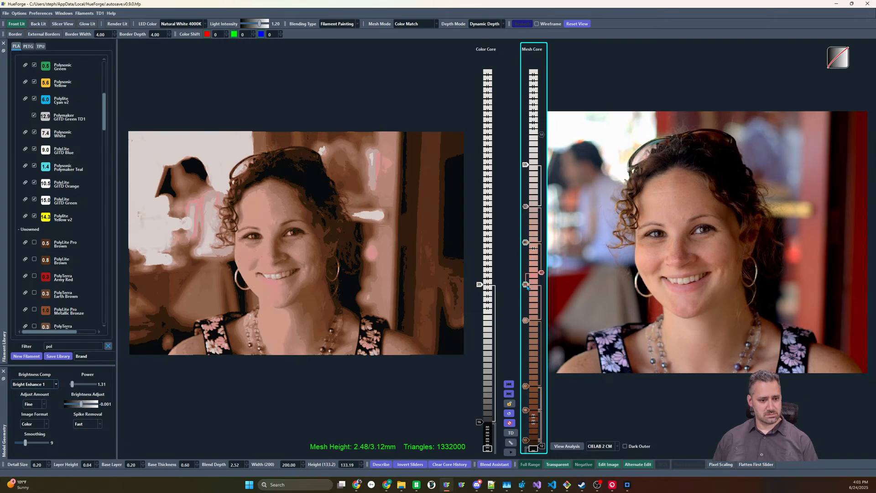
Disable the pink slider on the mesh core and keep the light skin-tone slider below it enabled
{"action": "scroll", "coordinate": [528, 287], "scroll_direction": "down", "scroll_amount": 4}
{"action": "scroll", "coordinate": [527, 287], "scroll_direction": "up", "scroll_amount": 4}
{"action": "right_click", "coordinate": [527, 288]}
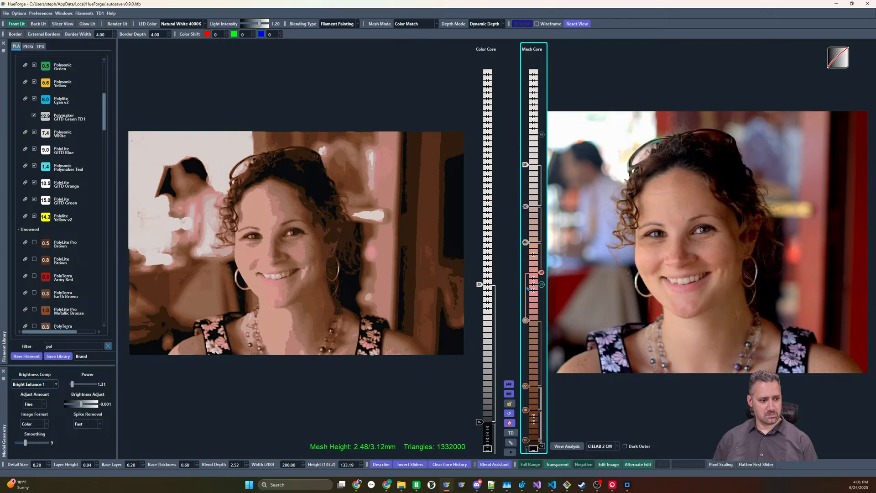
{"action": "right_click", "coordinate": [528, 288]}
{"action": "right_click", "coordinate": [542, 273]}
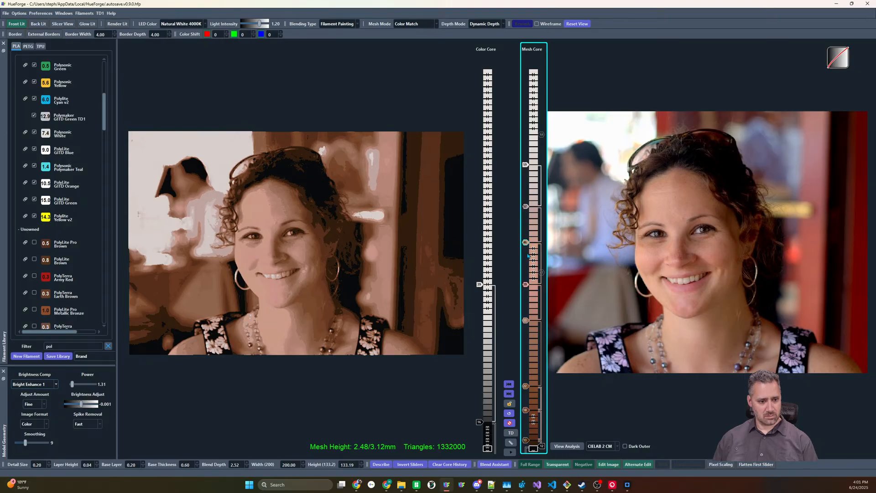
Disable one of the two pale gray sliders, lower the other to just above the skin-tone slider, and raise the skin-tone slider by one layer
{"action": "right_click", "coordinate": [526, 207]}
{"action": "right_click", "coordinate": [526, 207]}
{"action": "mouse_move", "coordinate": [526, 206]}
{"action": "left_mouse_down"}
{"action": "mouse_move", "coordinate": [526, 266]}
{"action": "mouse_move", "coordinate": [529, 223]}
{"action": "mouse_move", "coordinate": [525, 255]}
{"action": "mouse_move", "coordinate": [528, 234]}
{"action": "left_mouse_up"}
{"action": "key", "text": "Up"}
{"action": "key", "text": "Up"}
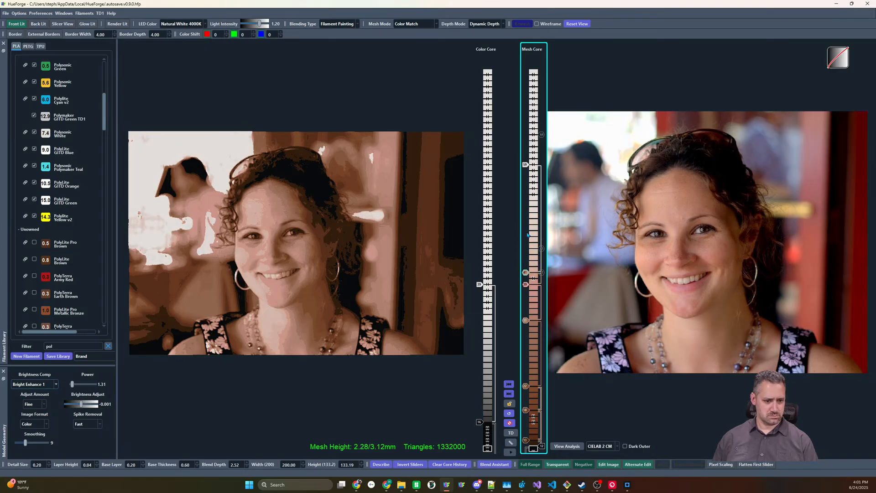
{"action": "mouse_move", "coordinate": [525, 285]}
{"action": "left_mouse_down"}
{"action": "mouse_move", "coordinate": [526, 256]}
{"action": "mouse_move", "coordinate": [526, 296]}
{"action": "mouse_move", "coordinate": [526, 279]}
{"action": "left_mouse_up"}
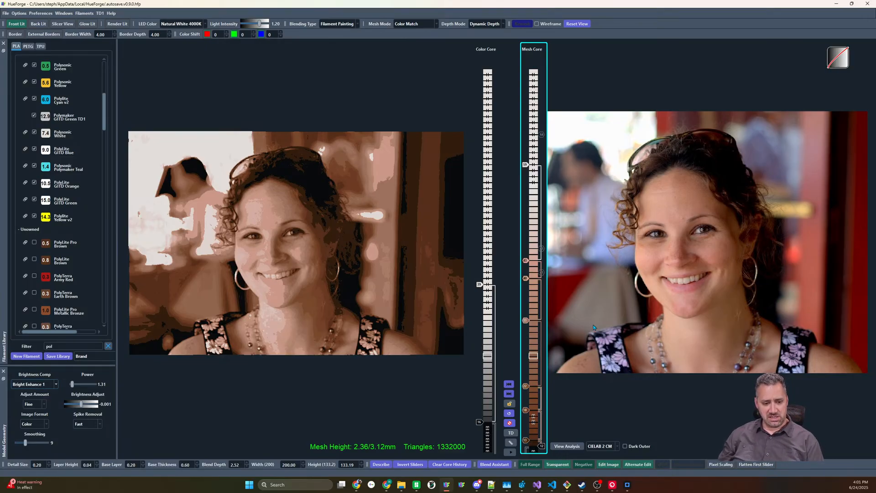
Raise the lowest dark brown slider by two layers, and shift the whole mesh core stack up by ten layers
{"action": "key", "text": "Up"}
{"action": "key", "text": "Up"}
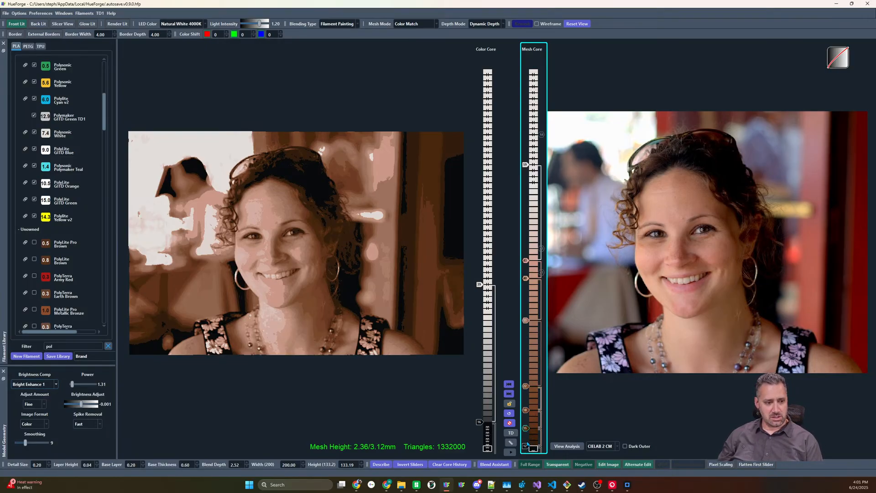
{"action": "left_click_drag", "start_coordinate": [524, 449], "coordinate": [525, 388], "text": "shift"}
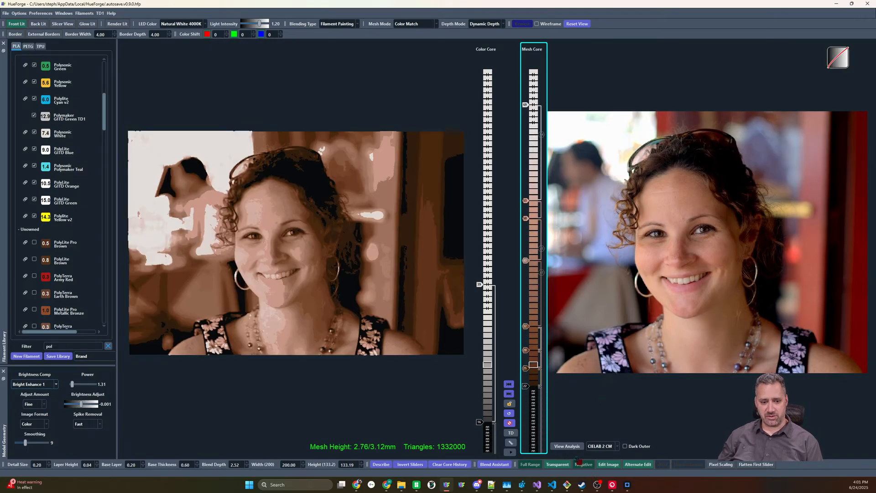
Add a dark red slider sampled from the photo below the black mesh core slider and raise it by two layers
{"action": "left_click", "coordinate": [538, 410]}
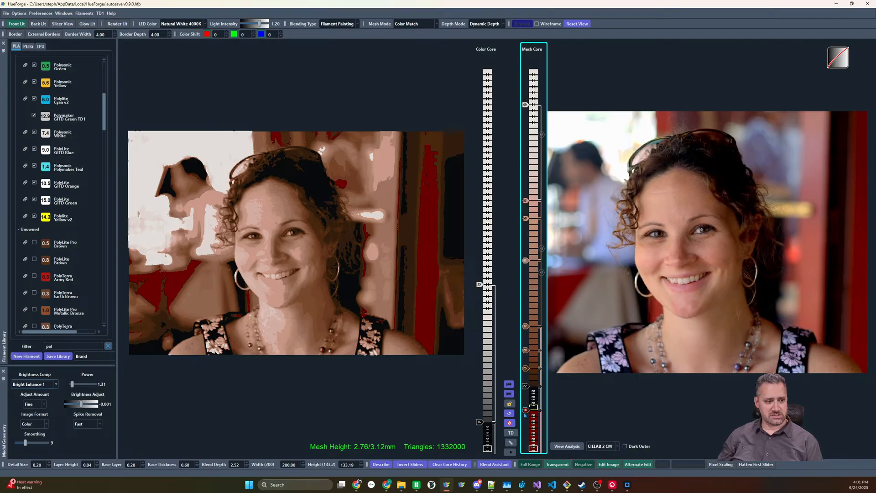
{"action": "scroll", "coordinate": [524, 413], "scroll_direction": "up", "scroll_amount": 1}
{"action": "scroll", "coordinate": [526, 406], "scroll_direction": "up", "scroll_amount": 1}
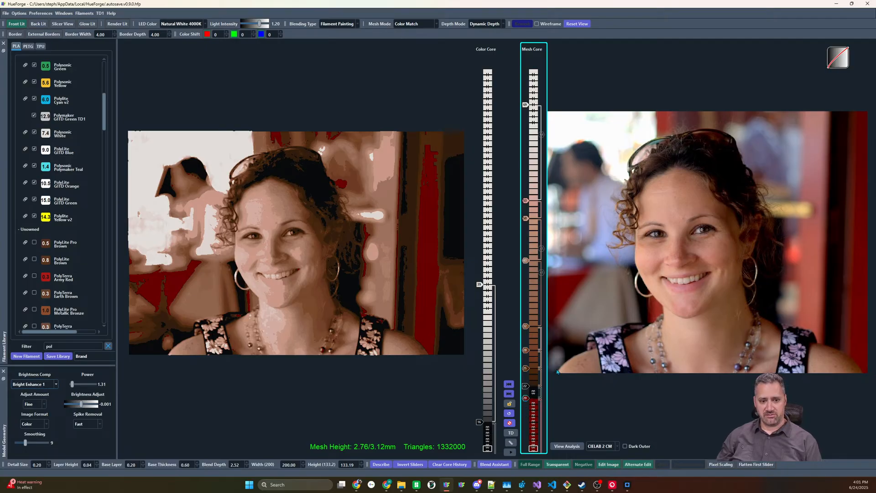
Try a white slider at the base of the mesh core and a salmon slider just above it
{"action": "left_click", "coordinate": [510, 424]}
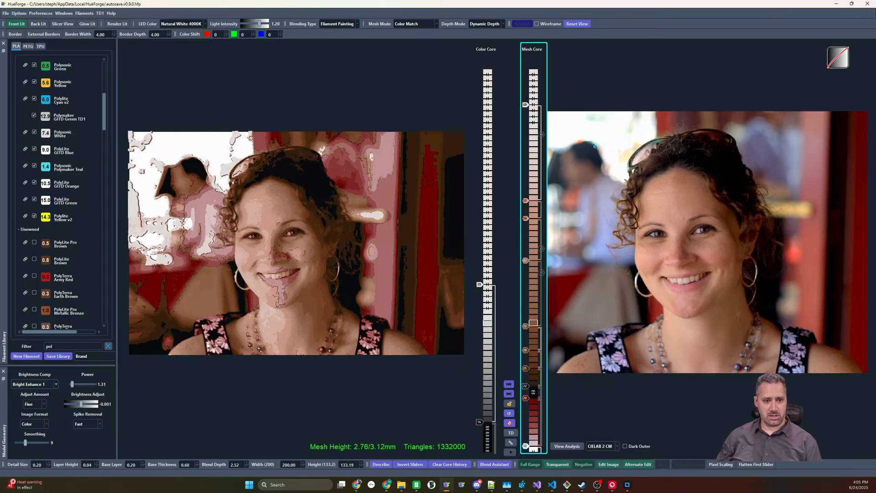
{"action": "left_click_drag", "start_coordinate": [572, 195], "coordinate": [553, 298]}
{"action": "left_click_drag", "start_coordinate": [533, 415], "coordinate": [534, 428]}
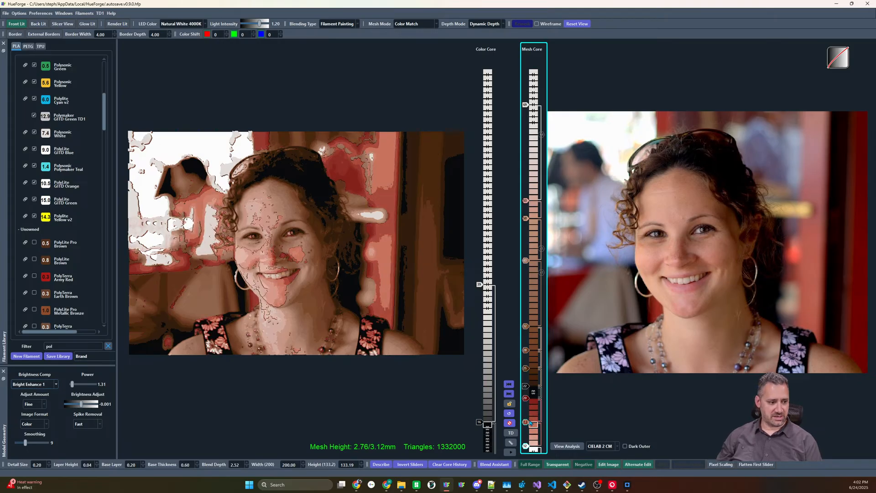
{"action": "double_click", "coordinate": [526, 425]}
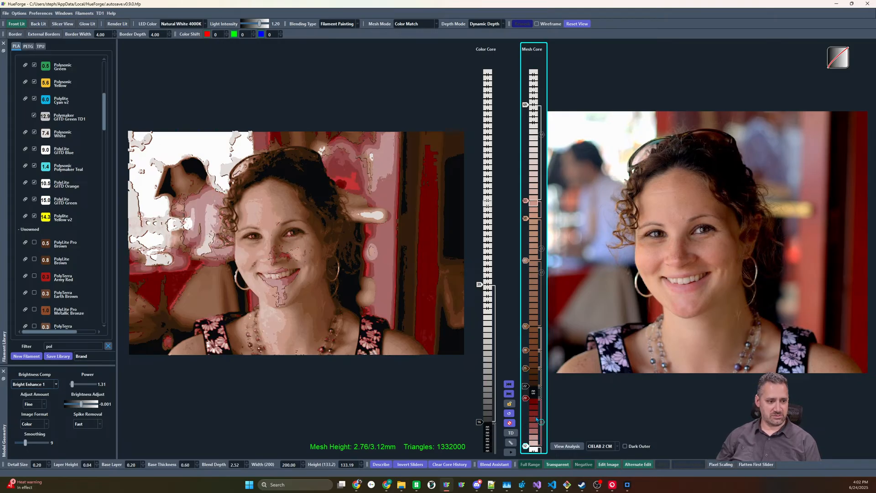
{"action": "double_click", "coordinate": [526, 444]}
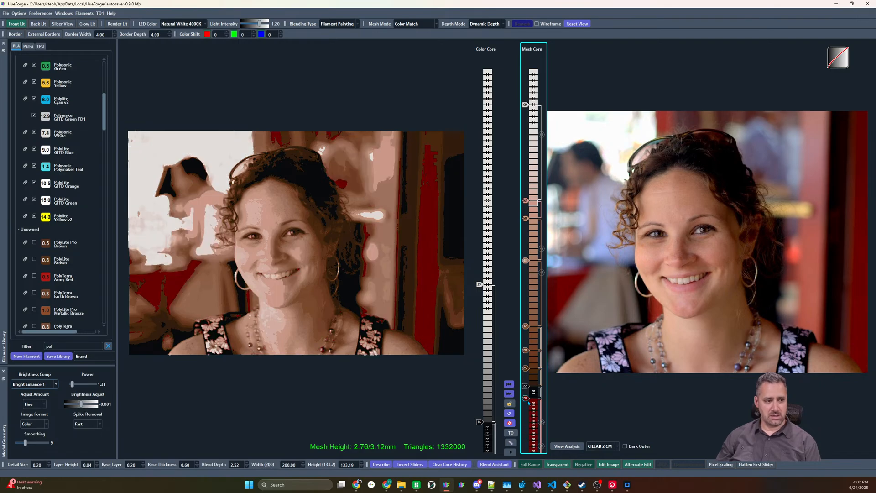
Lower the dark red slider by one layer and try a muted pink slider below it
{"action": "mouse_move", "coordinate": [528, 401]}
{"action": "left_mouse_down"}
{"action": "mouse_move", "coordinate": [528, 418]}
{"action": "mouse_move", "coordinate": [528, 406]}
{"action": "left_mouse_up"}
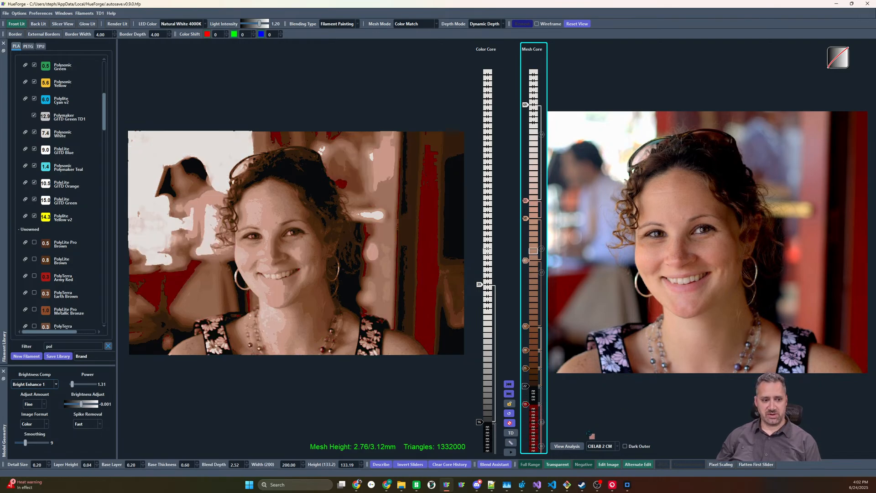
{"action": "left_click_drag", "start_coordinate": [588, 433], "coordinate": [531, 432]}
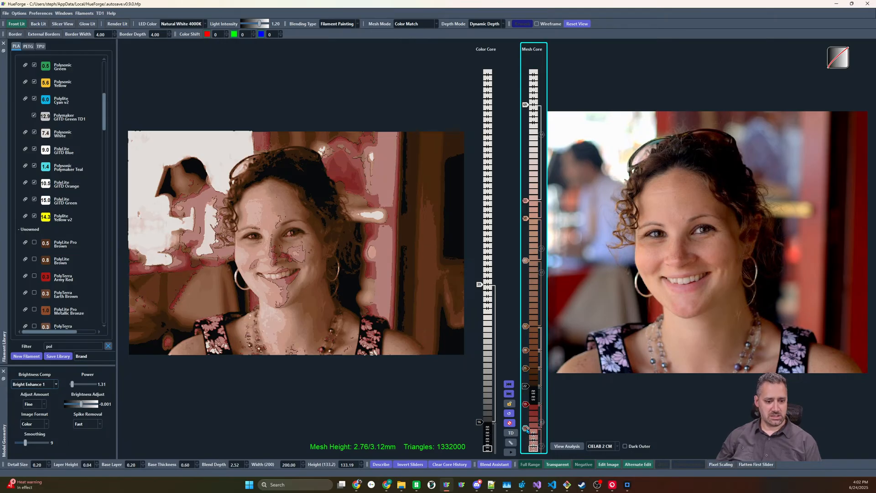
{"action": "right_click", "coordinate": [527, 430]}
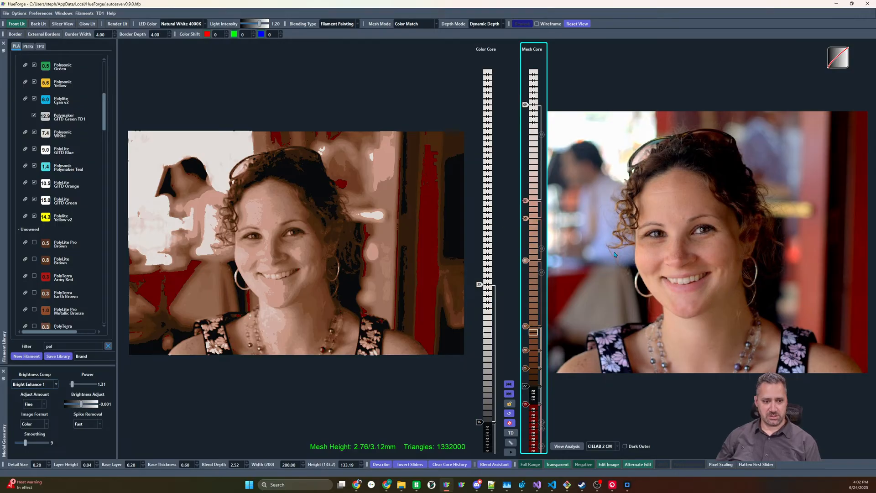
Disable the light skin-tone slider below the pale pink one and lower the pale pink slider by four layers
{"action": "double_click", "coordinate": [527, 219]}
{"action": "left_click_drag", "start_coordinate": [528, 201], "coordinate": [529, 206]}
{"action": "key", "text": "Down"}
{"action": "key", "text": "Down"}
{"action": "key", "text": "Down"}
{"action": "key", "text": "Down"}
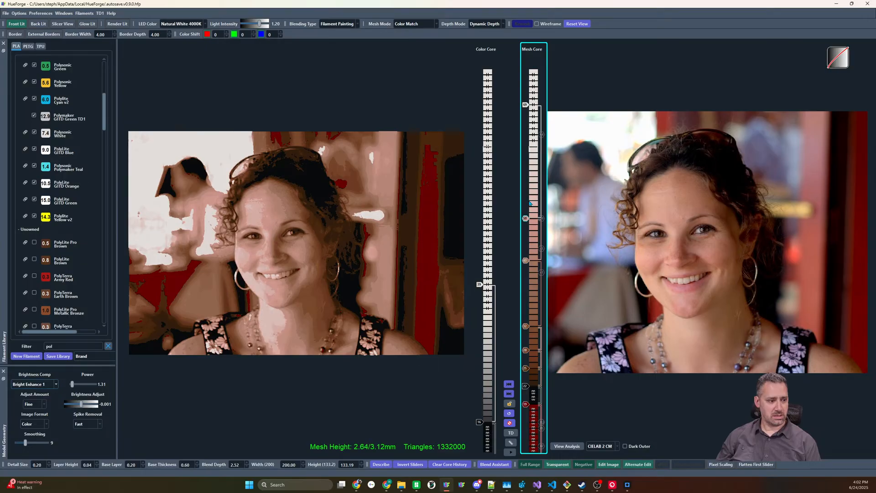
{"action": "key", "text": "Up"}
{"action": "key", "text": "Up"}
{"action": "key", "text": "Down"}
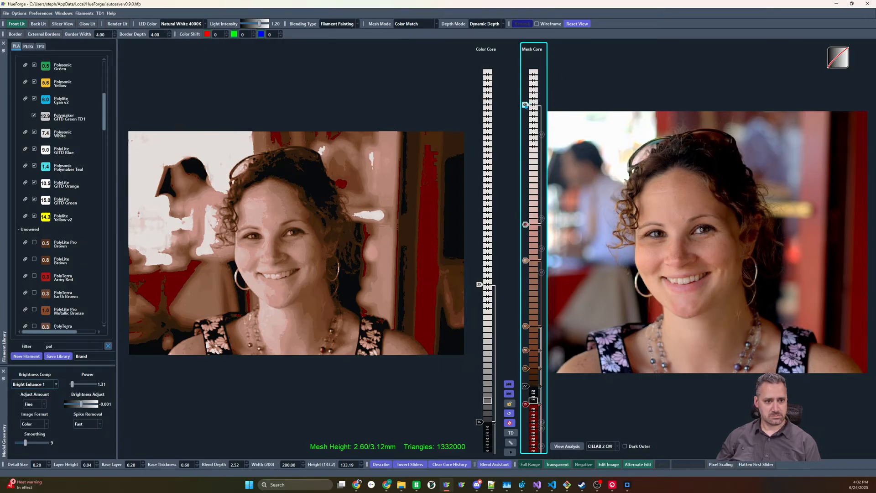
Lower the white slider by eight layers and add a skin-tone slider three layers above the pale pink one
{"action": "scroll", "coordinate": [525, 106], "scroll_direction": "down", "scroll_amount": 8}
{"action": "scroll", "coordinate": [528, 114], "scroll_direction": "down", "scroll_amount": 2}
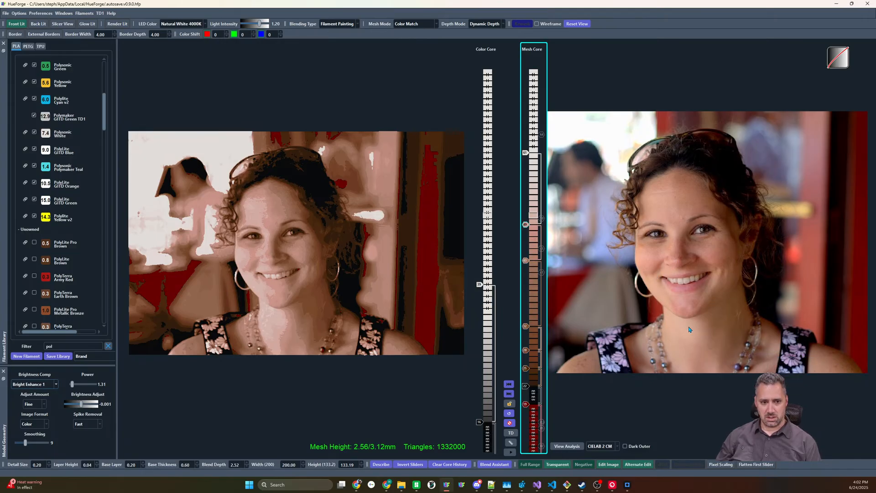
{"action": "left_click", "coordinate": [530, 213]}
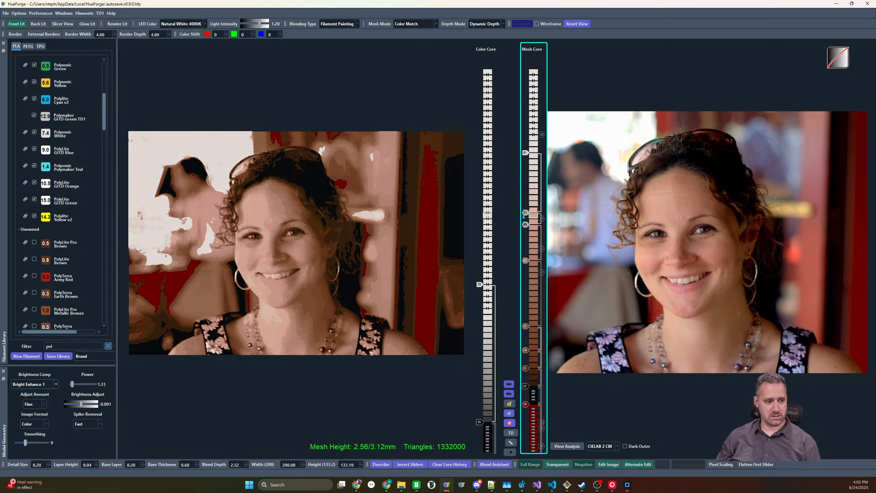
{"action": "mouse_move", "coordinate": [525, 212]}
{"action": "left_mouse_down"}
{"action": "mouse_move", "coordinate": [525, 196]}
{"action": "mouse_move", "coordinate": [525, 219]}
{"action": "left_mouse_up"}
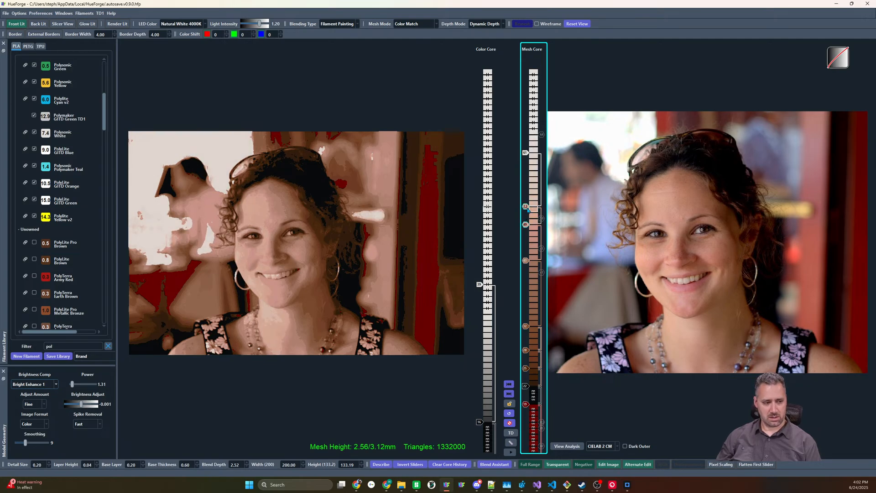
Raise the new skin-tone slider by four layers and disable the white slider at the top of the mesh core
{"action": "left_click_drag", "start_coordinate": [525, 153], "coordinate": [525, 135]}
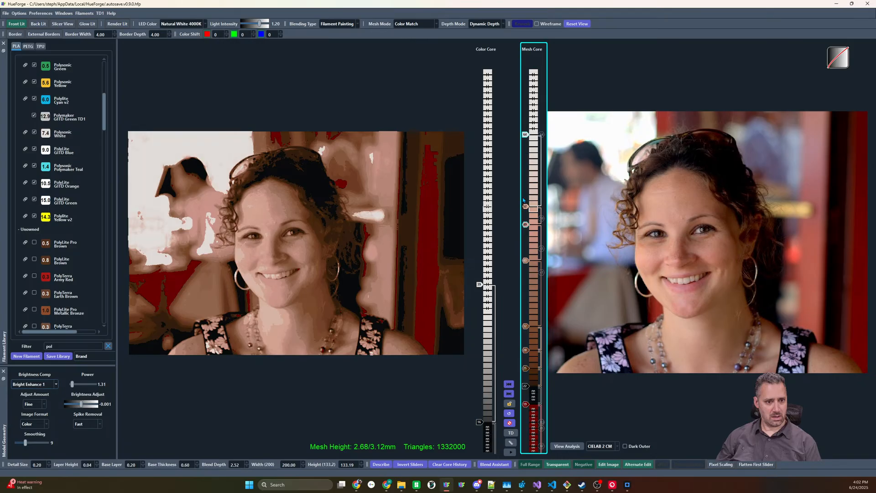
{"action": "left_click_drag", "start_coordinate": [525, 207], "coordinate": [526, 182]}
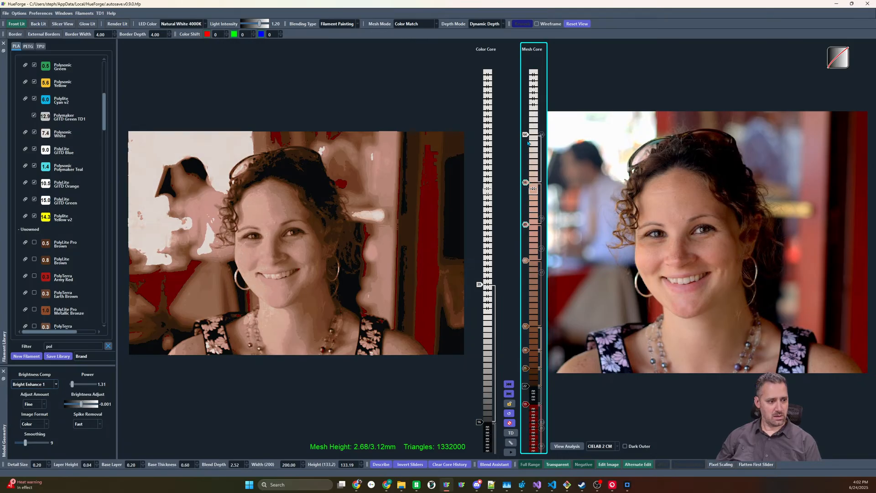
{"action": "right_click", "coordinate": [526, 136]}
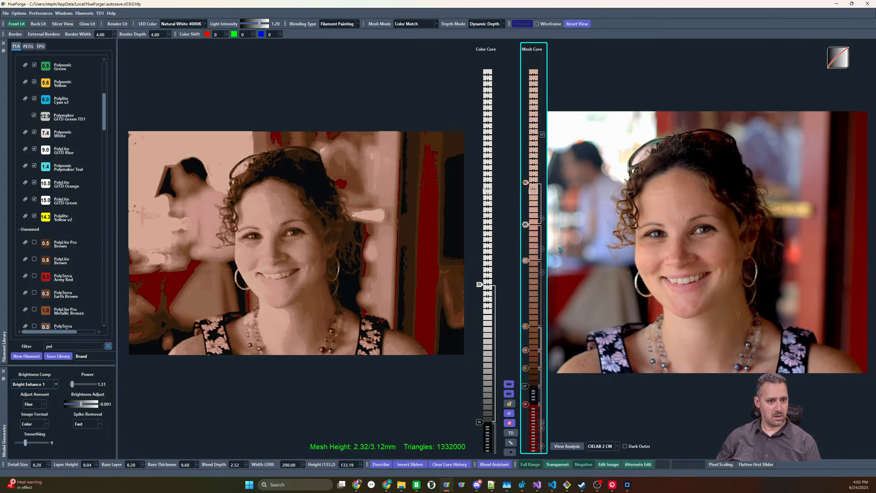
Enable the white slider at the base of the mesh core and add a muted red slider above the brown ones
{"action": "left_click", "coordinate": [533, 447]}
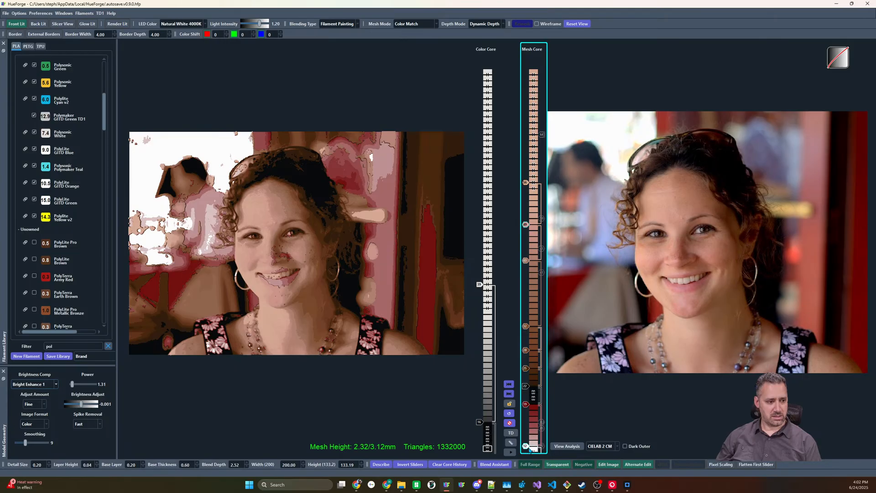
{"action": "left_click", "coordinate": [537, 287]}
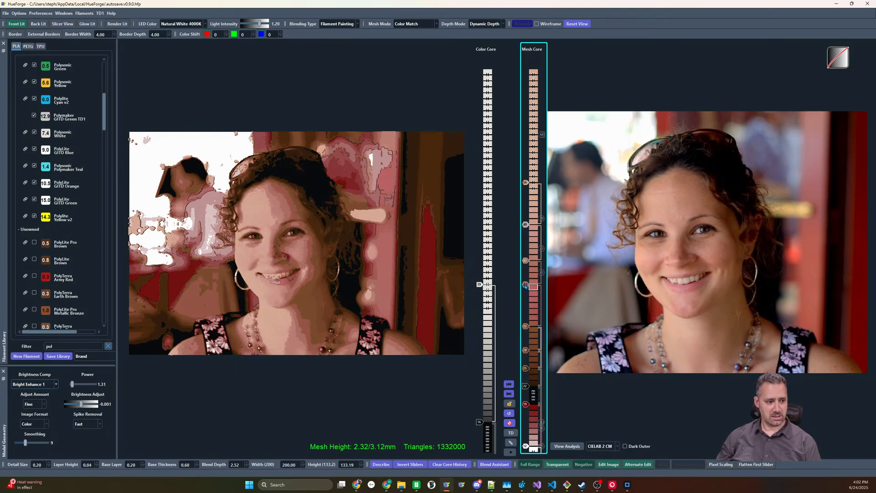
{"action": "mouse_move", "coordinate": [526, 286]}
{"action": "left_mouse_down"}
{"action": "mouse_move", "coordinate": [525, 309]}
{"action": "mouse_move", "coordinate": [526, 289]}
{"action": "left_mouse_up"}
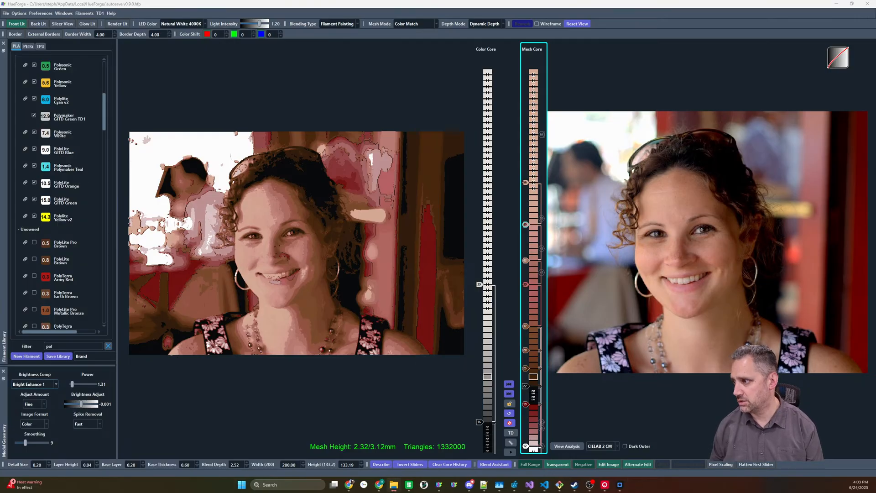
Load the close-up portrait of the dark-haired woman and add red and light pink tones to the middle of the mesh core
{"action": "left_click_drag", "start_coordinate": [872, 253], "coordinate": [675, 264]}
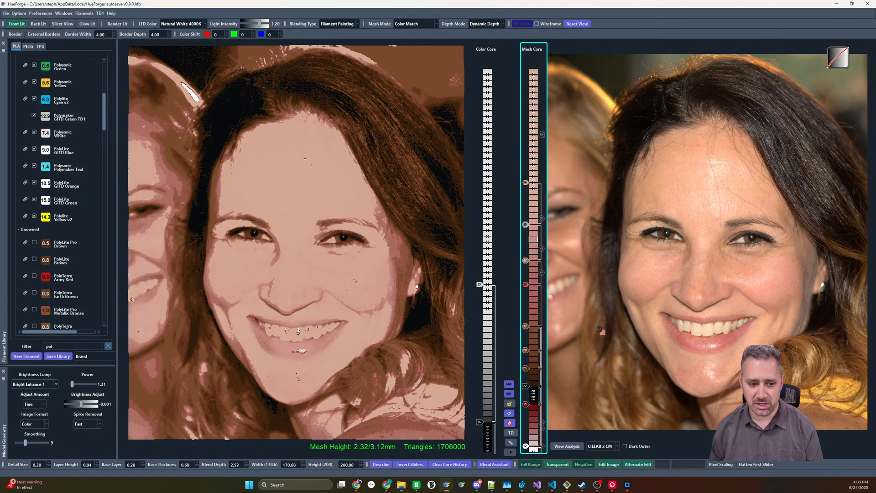
{"action": "left_click_drag", "start_coordinate": [525, 261], "coordinate": [525, 266]}
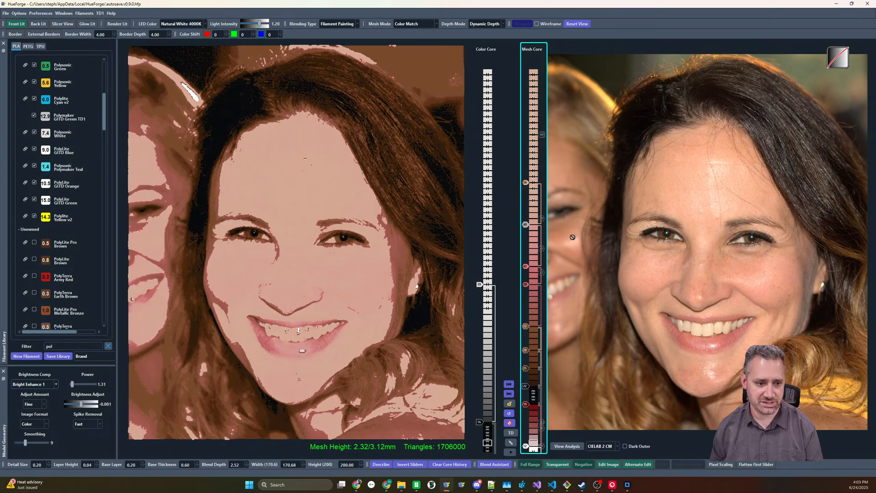
{"action": "left_click", "coordinate": [534, 210]}
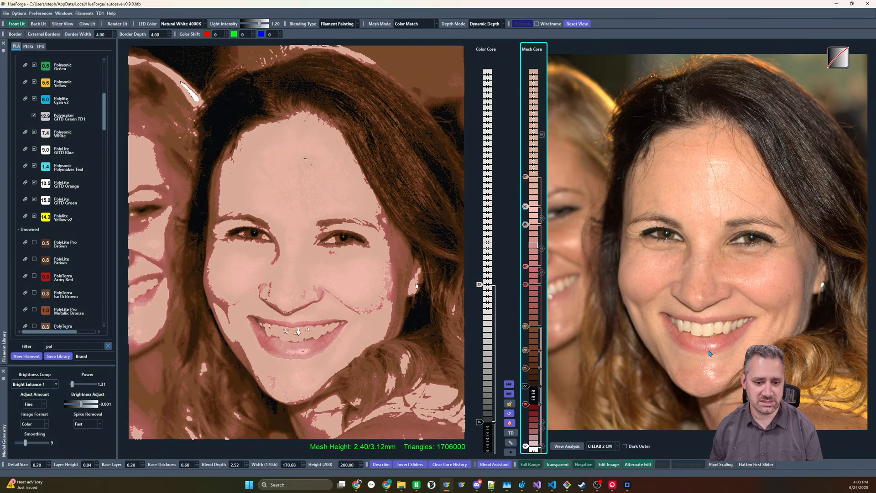
Add a cream slider near the top of the mesh core and raise it by five layers
{"action": "left_click_drag", "start_coordinate": [533, 179], "coordinate": [533, 134]}
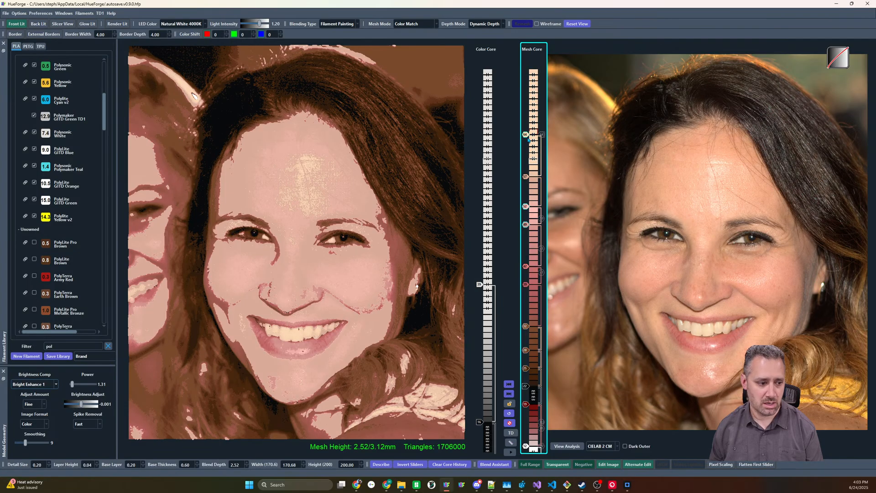
{"action": "scroll", "coordinate": [526, 134], "scroll_direction": "up", "scroll_amount": 4}
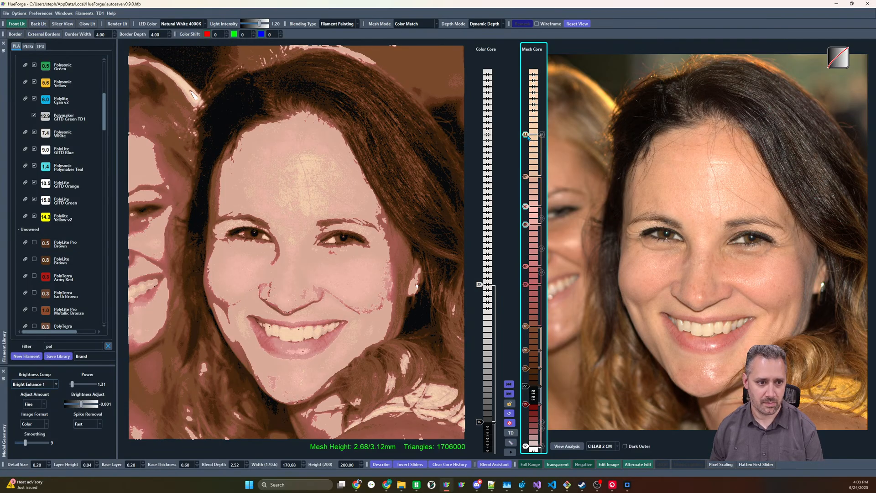
{"action": "scroll", "coordinate": [526, 135], "scroll_direction": "up", "scroll_amount": 4}
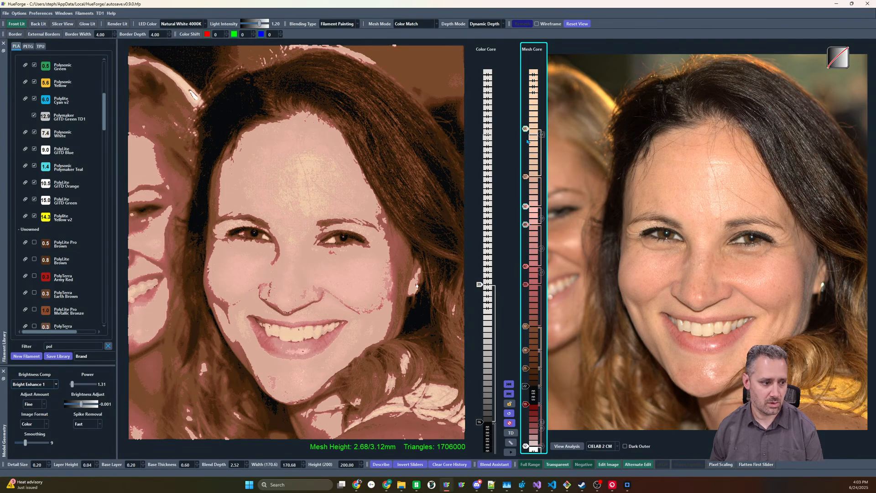
{"action": "scroll", "coordinate": [528, 176], "scroll_direction": "up", "scroll_amount": 4}
Replace the skin-tone slider below the cream one with a light peach slider and raise the lightest brown slider by one layer
{"action": "right_click", "coordinate": [526, 174]}
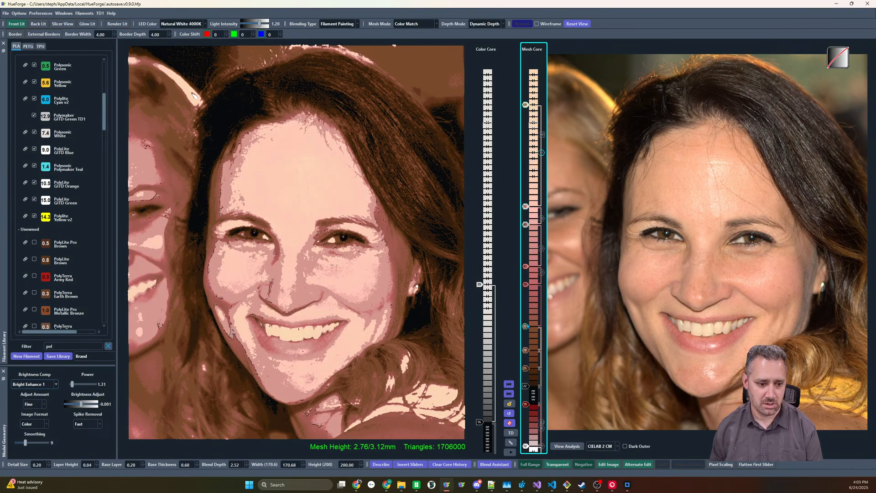
{"action": "scroll", "coordinate": [526, 330], "scroll_direction": "up", "scroll_amount": 1}
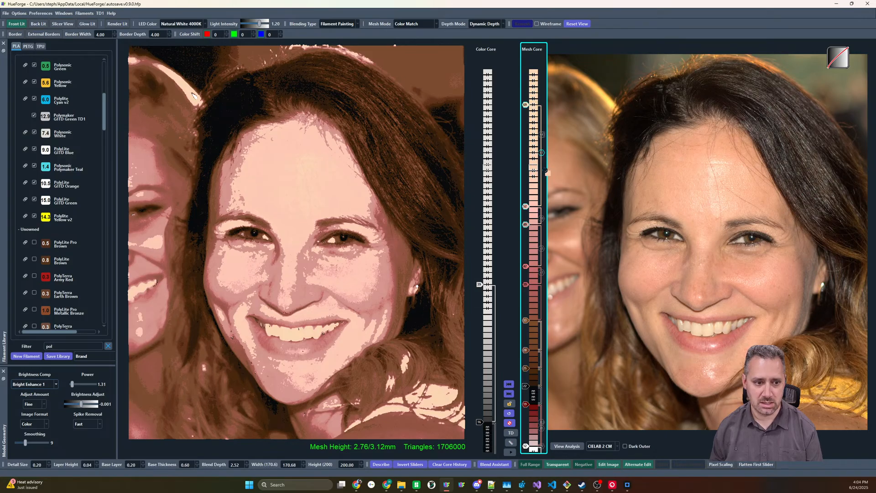
{"action": "left_click", "coordinate": [523, 172]}
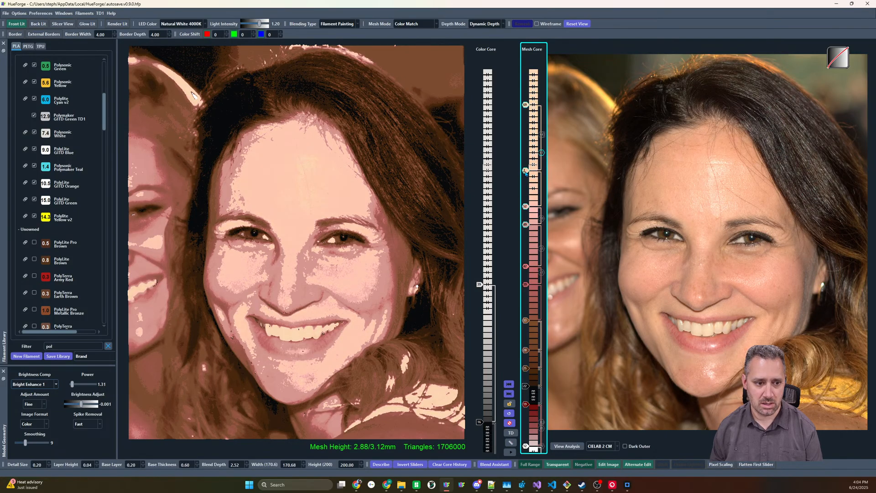
Raise the light peach slider in the mesh core by five layers and add two deeper skin-tone sliders below it
{"action": "left_click_drag", "start_coordinate": [525, 171], "coordinate": [525, 141]}
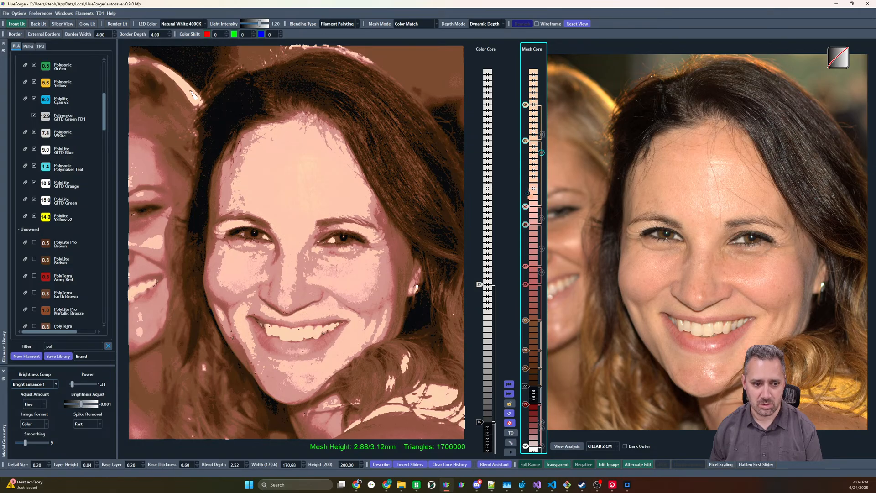
{"action": "left_click", "coordinate": [528, 195]}
{"action": "left_click_drag", "start_coordinate": [526, 195], "coordinate": [525, 182]}
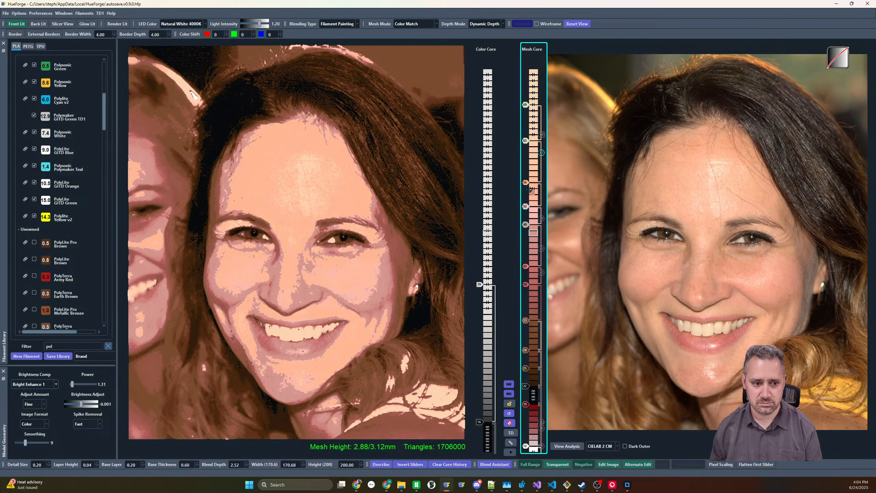
{"action": "left_click", "coordinate": [529, 189]}
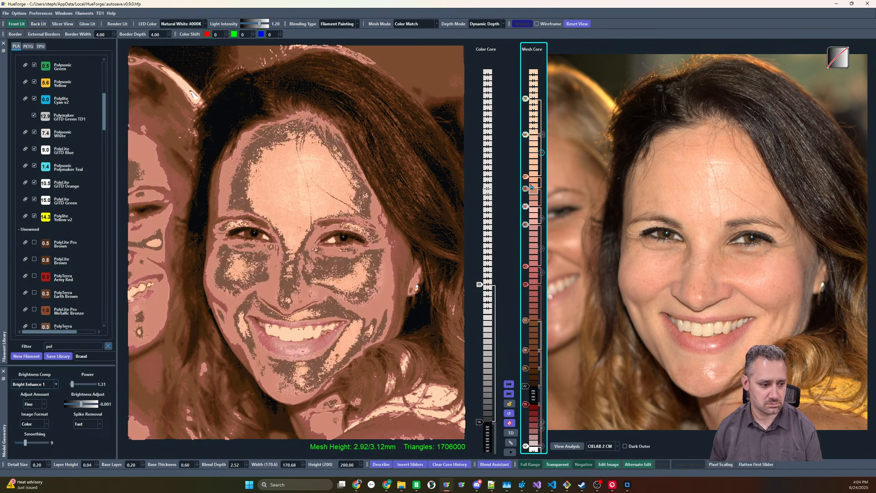
{"action": "scroll", "coordinate": [529, 178], "scroll_direction": "up", "scroll_amount": 2}
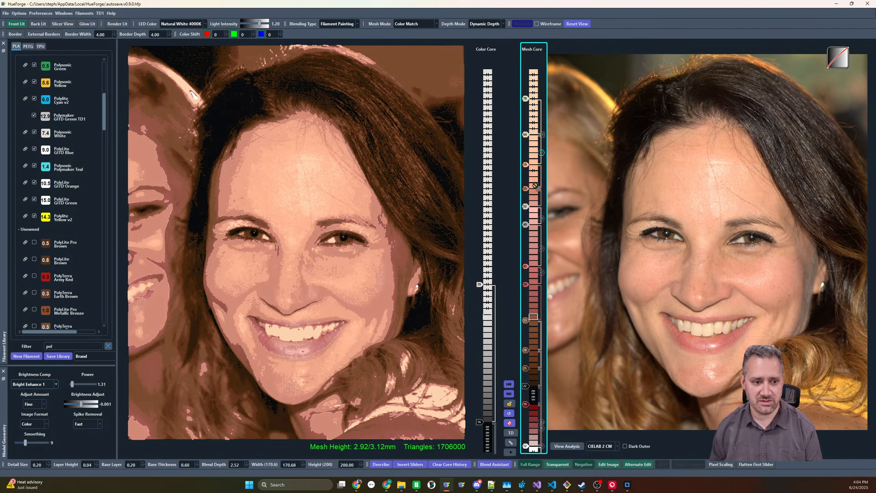
Add a gray-brown slider below the skin tones and move it down to just above the brown sliders
{"action": "left_click", "coordinate": [528, 199]}
{"action": "scroll", "coordinate": [528, 199], "scroll_direction": "up", "scroll_amount": 1}
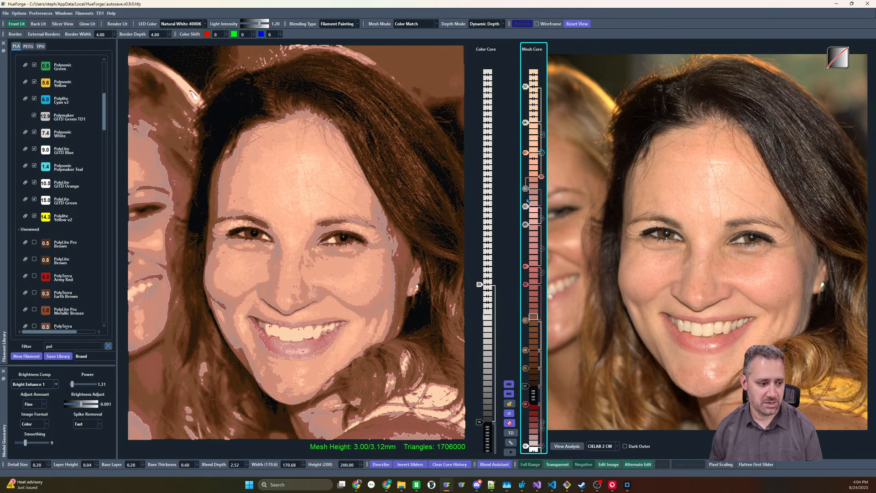
{"action": "left_click_drag", "start_coordinate": [526, 189], "coordinate": [525, 350]}
{"action": "scroll", "coordinate": [530, 312], "scroll_direction": "down", "scroll_amount": 1}
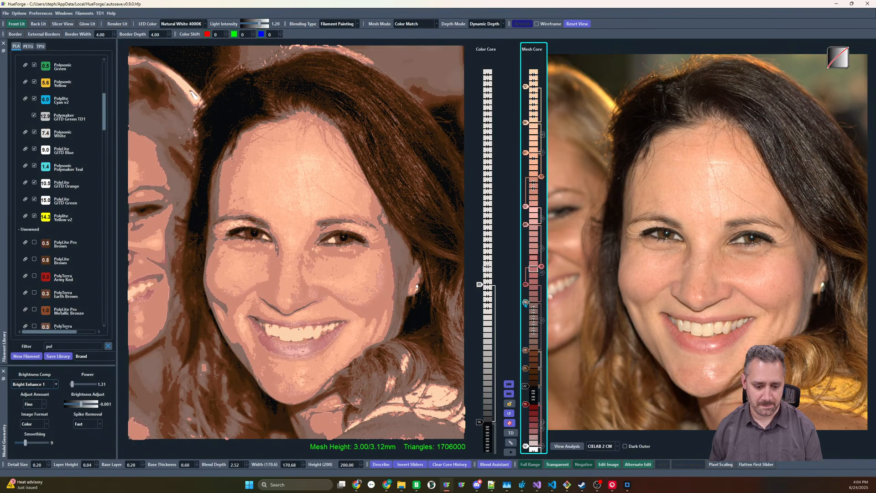
{"action": "left_click_drag", "start_coordinate": [526, 304], "coordinate": [525, 307]}
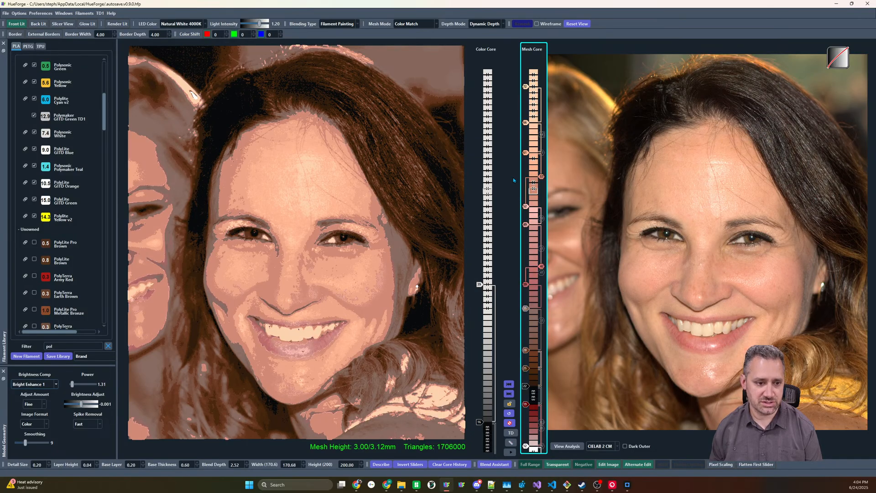
Remove the topmost cream slider and move the remaining cream one below the peach and salmon skin tones
{"action": "mouse_move", "coordinate": [542, 177]}
{"action": "left_mouse_down"}
{"action": "mouse_move", "coordinate": [543, 190]}
{"action": "mouse_move", "coordinate": [543, 181]}
{"action": "left_mouse_up"}
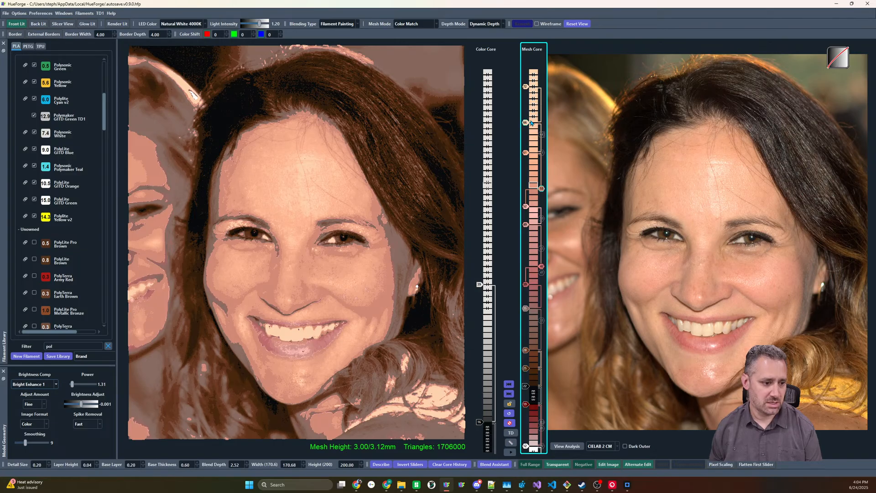
{"action": "left_click", "coordinate": [526, 88]}
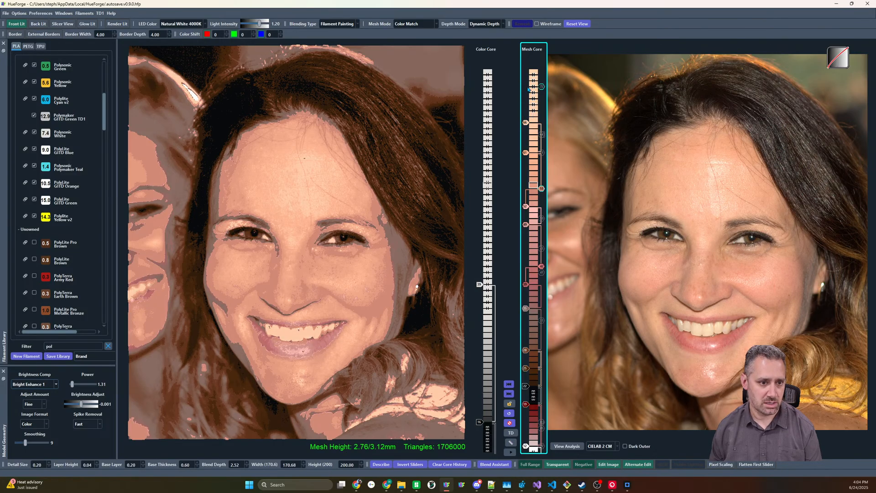
{"action": "left_click_drag", "start_coordinate": [525, 122], "coordinate": [525, 104]}
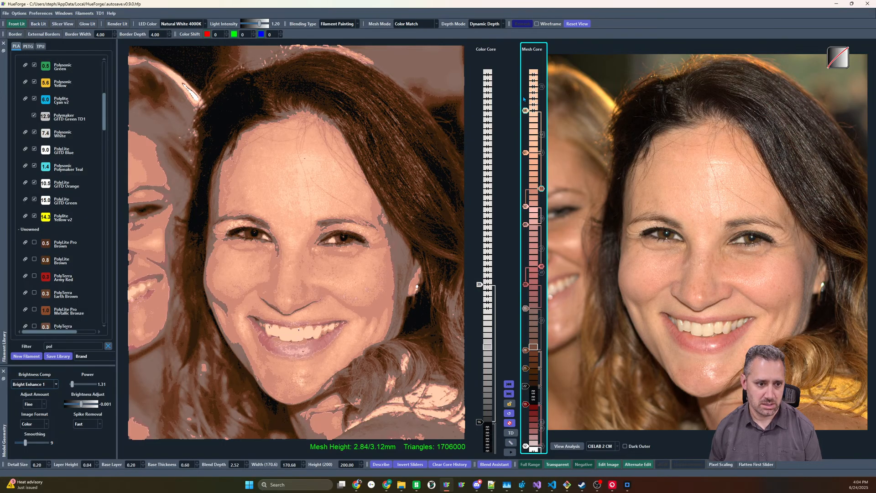
{"action": "left_click_drag", "start_coordinate": [525, 102], "coordinate": [526, 200]}
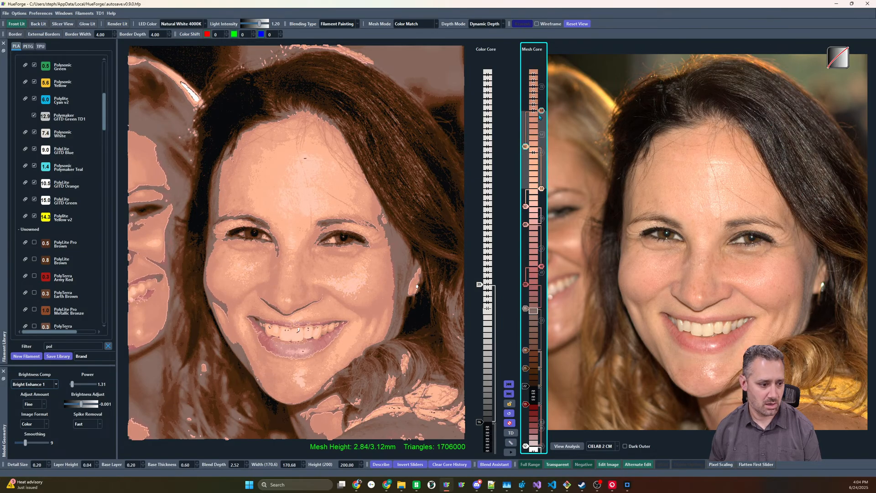
Move the gray-brown slider to the top of the mesh core and replace it with a muted brown one
{"action": "mouse_move", "coordinate": [525, 309]}
{"action": "left_mouse_down"}
{"action": "mouse_move", "coordinate": [525, 97]}
{"action": "mouse_move", "coordinate": [534, 74]}
{"action": "left_mouse_up"}
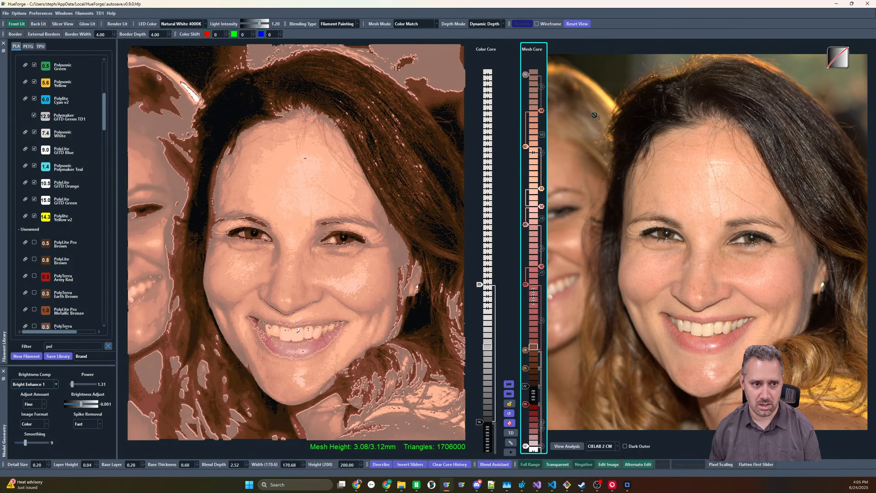
{"action": "left_click_drag", "start_coordinate": [536, 78], "coordinate": [527, 76]}
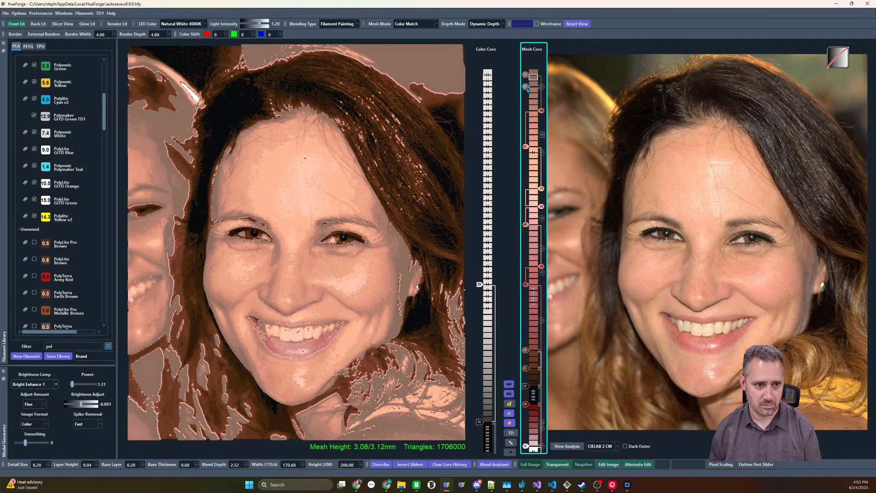
{"action": "key", "text": "Down"}
{"action": "key", "text": "Down"}
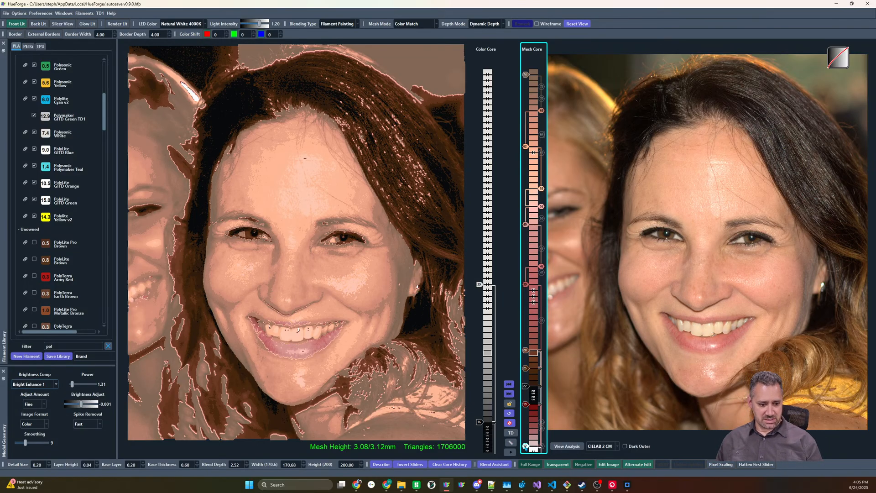
Disable the red and white sliders at the base of the mesh core and lower the black slider by three layers
{"action": "left_click", "coordinate": [527, 405]}
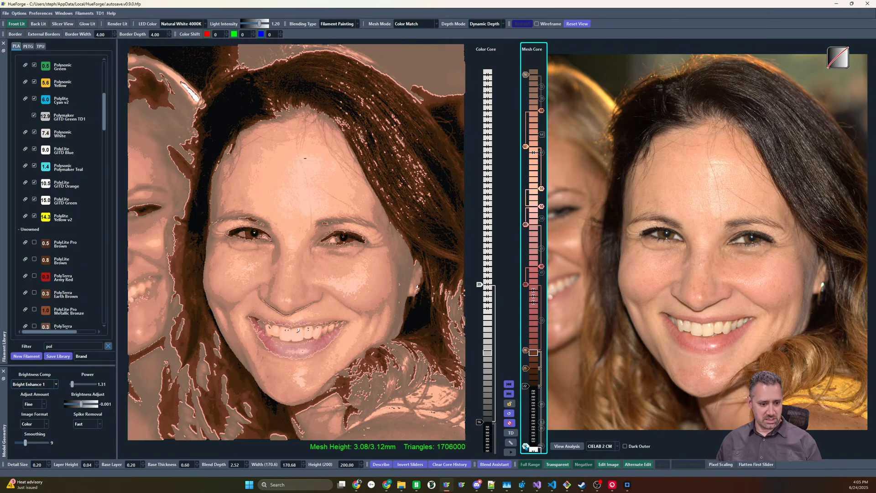
{"action": "left_click", "coordinate": [525, 446]}
{"action": "mouse_move", "coordinate": [525, 387]}
{"action": "left_mouse_down"}
{"action": "mouse_move", "coordinate": [525, 403]}
{"action": "mouse_move", "coordinate": [526, 382]}
{"action": "left_mouse_up"}
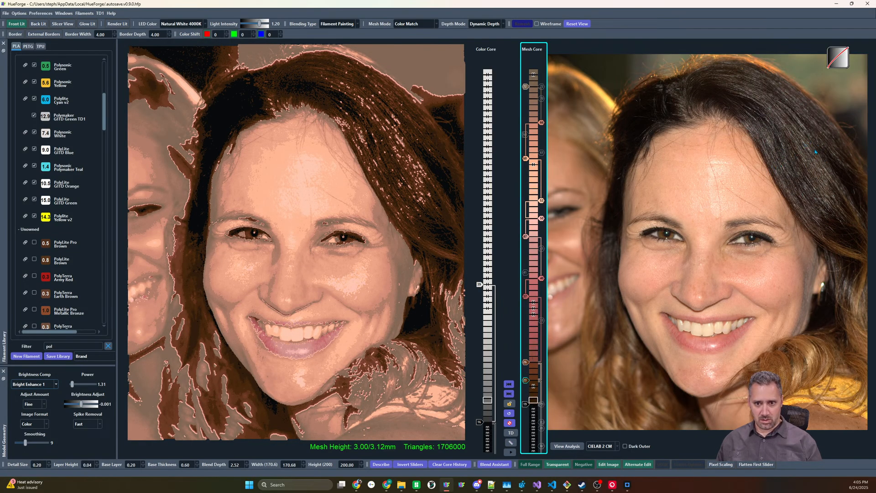
Add a grayish-brown slider above the brown ones and lower both brown sliders by one layer
{"action": "left_click", "coordinate": [534, 355]}
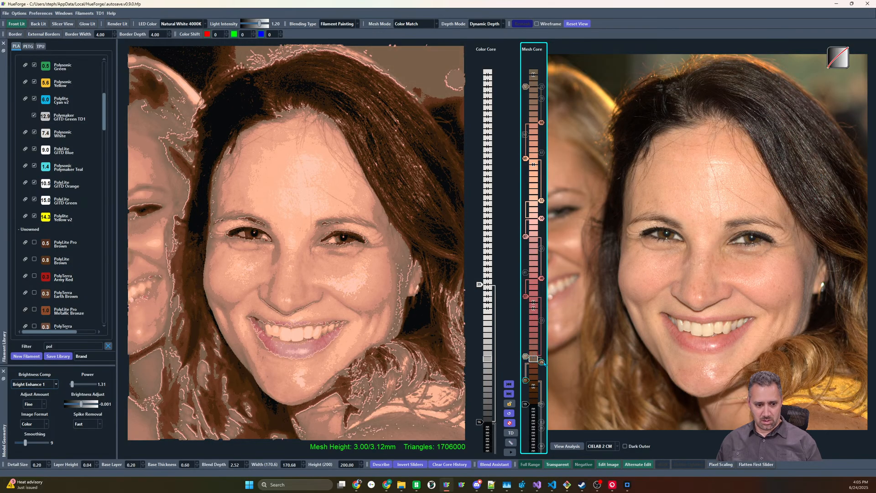
{"action": "left_click", "coordinate": [543, 362]}
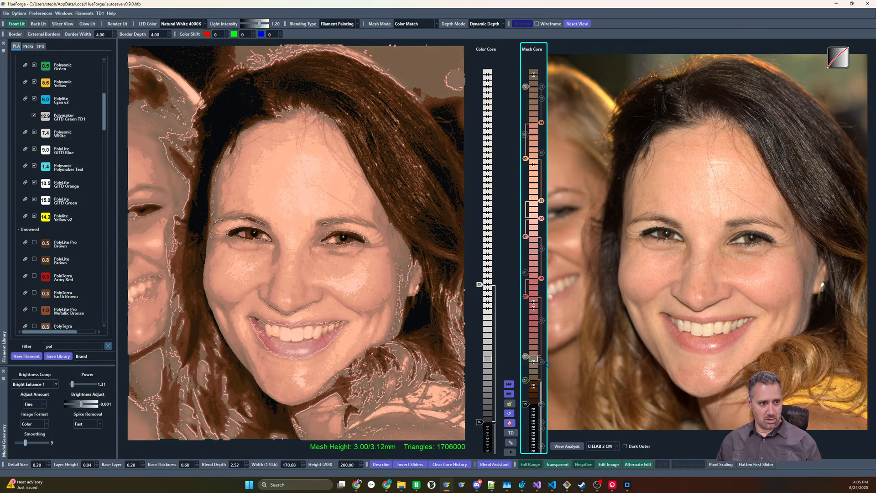
{"action": "left_click", "coordinate": [526, 385]}
{"action": "left_click_drag", "start_coordinate": [523, 365], "coordinate": [523, 365]}
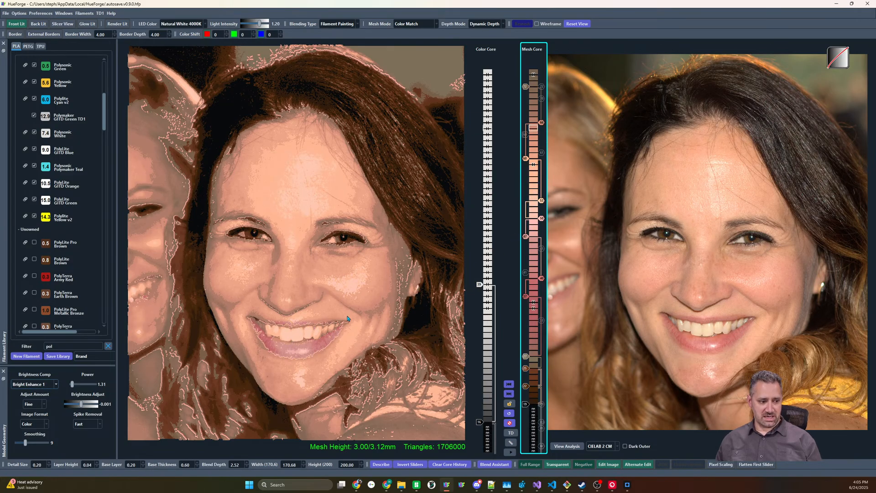
Add a muted reddish-brown slider in the middle of the mesh core and replace the light pink slider with a paler one
{"action": "left_click_drag", "start_coordinate": [525, 296], "coordinate": [525, 309]}
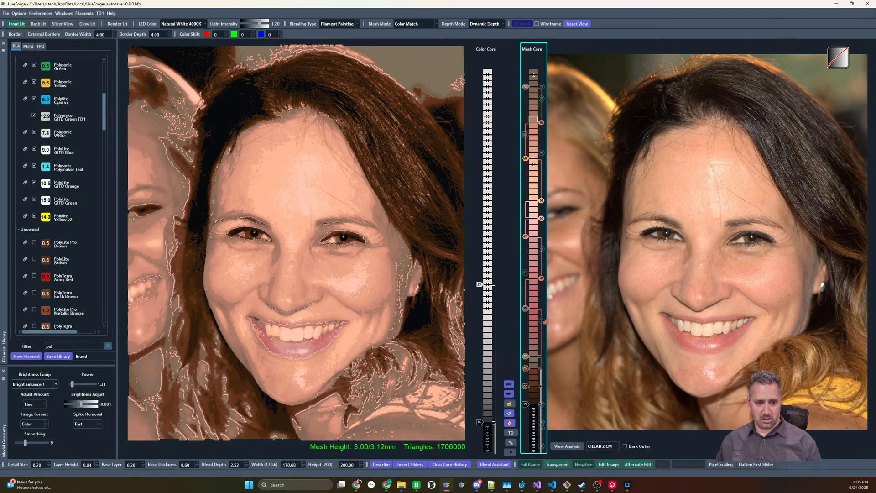
{"action": "left_click", "coordinate": [533, 318]}
{"action": "mouse_move", "coordinate": [529, 328]}
{"action": "left_mouse_down"}
{"action": "mouse_move", "coordinate": [544, 339]}
{"action": "mouse_move", "coordinate": [529, 293]}
{"action": "left_mouse_up"}
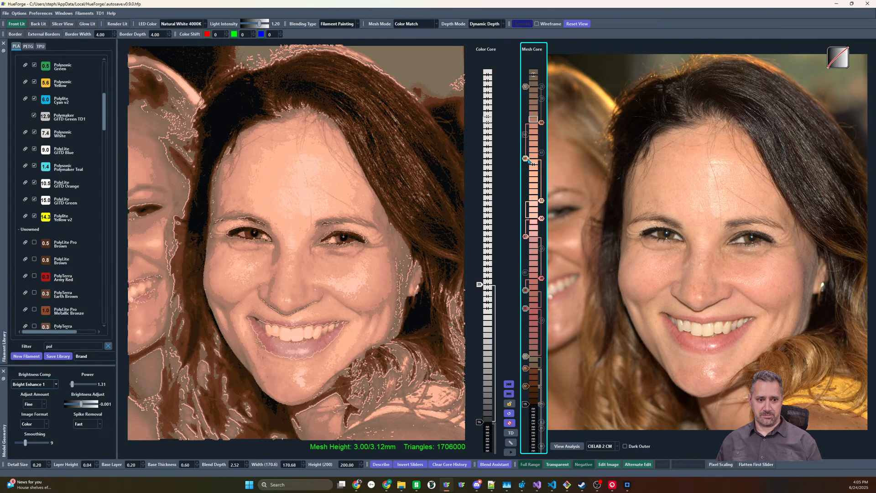
{"action": "mouse_move", "coordinate": [541, 204]}
{"action": "left_mouse_down"}
{"action": "mouse_move", "coordinate": [541, 185]}
{"action": "mouse_move", "coordinate": [541, 234]}
{"action": "mouse_move", "coordinate": [538, 222]}
{"action": "left_mouse_up"}
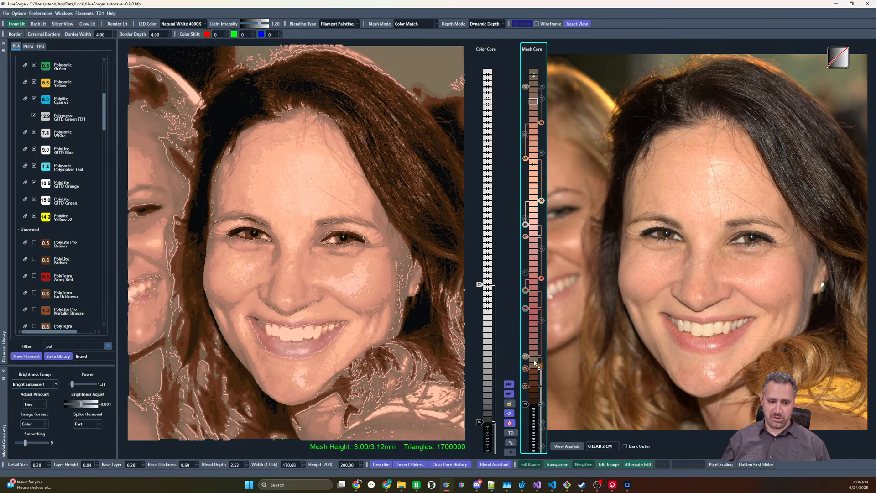
Add golden-brown and tan sliders between the brown and grayish-brown ones, and lower the muted red slider by one layer
{"action": "left_click_drag", "start_coordinate": [534, 363], "coordinate": [534, 362]}
{"action": "scroll", "coordinate": [527, 361], "scroll_direction": "up", "scroll_amount": 4, "text": "ctrl"}
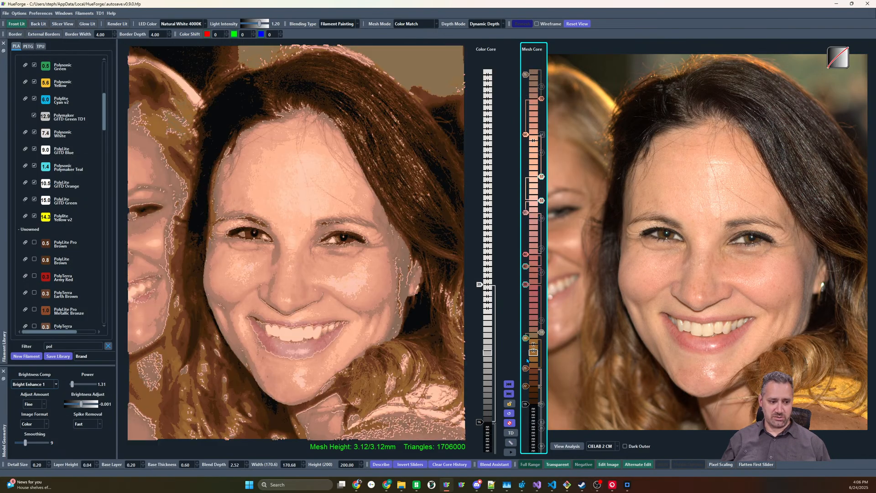
{"action": "scroll", "coordinate": [528, 361], "scroll_direction": "down", "scroll_amount": 1, "text": "ctrl"}
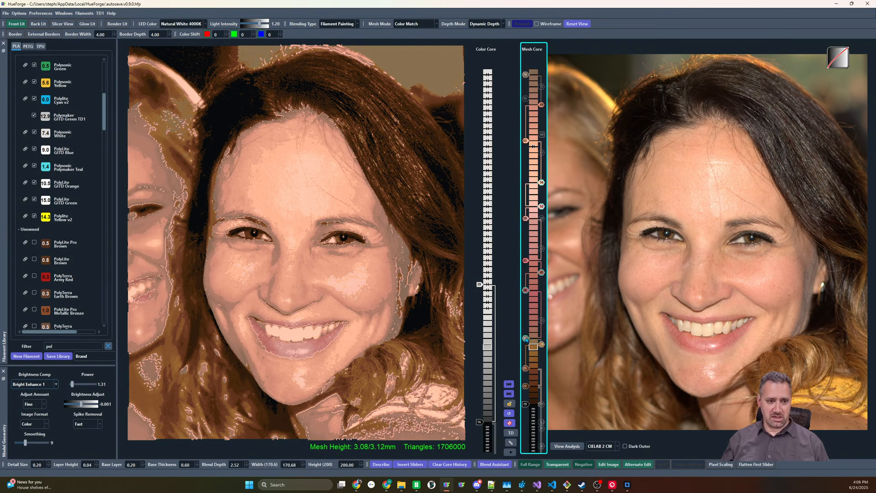
{"action": "scroll", "coordinate": [526, 339], "scroll_direction": "up", "scroll_amount": 2, "text": "ctrl"}
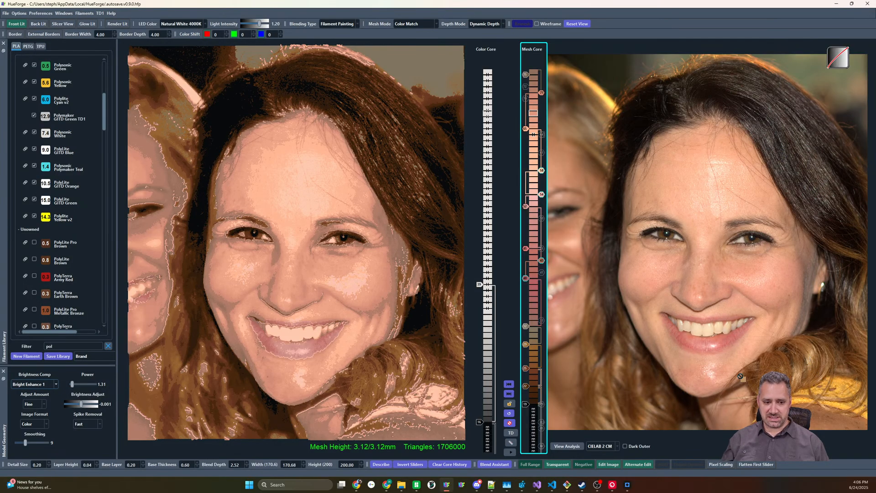
{"action": "left_click_drag", "start_coordinate": [535, 339], "coordinate": [527, 335]}
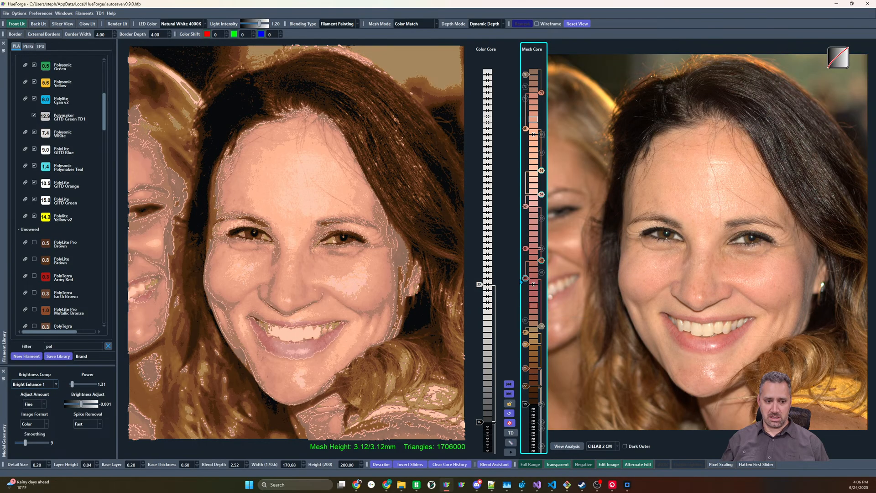
{"action": "left_click_drag", "start_coordinate": [524, 278], "coordinate": [526, 283]}
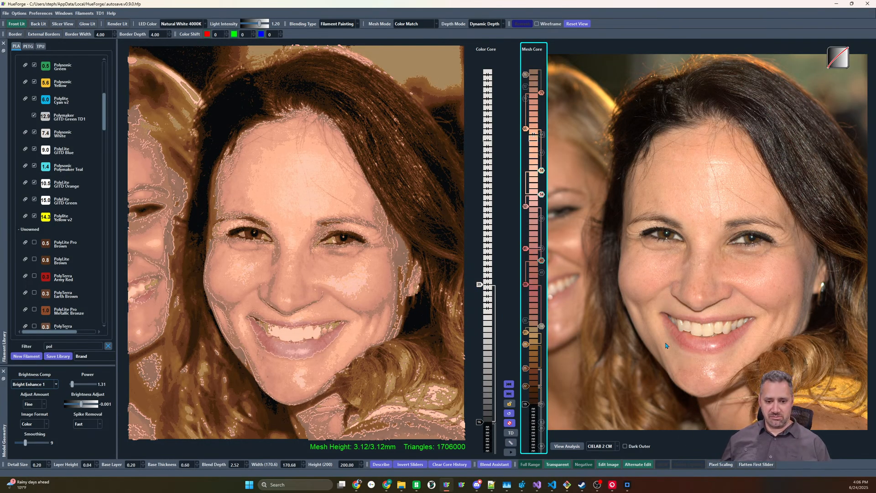
Reset both cores to the default black, gray and white sliders and lower the two gray mesh core sliders toward the base
{"action": "mouse_move", "coordinate": [658, 354]}
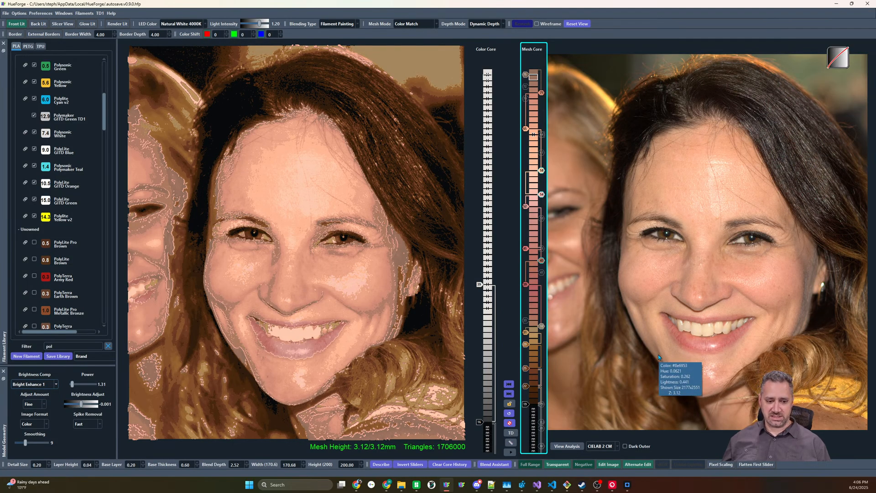
{"action": "left_click", "coordinate": [510, 414]}
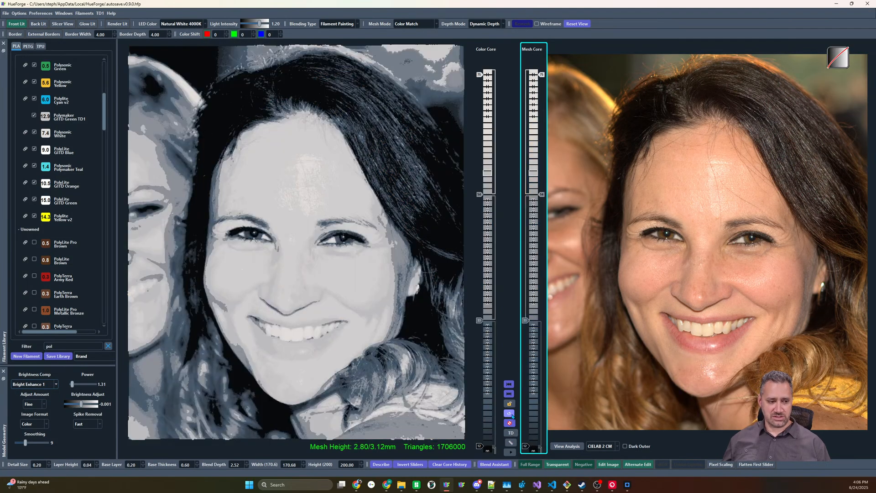
{"action": "left_click_drag", "start_coordinate": [525, 321], "coordinate": [525, 398]}
{"action": "key", "text": "Up"}
{"action": "key", "text": "Up"}
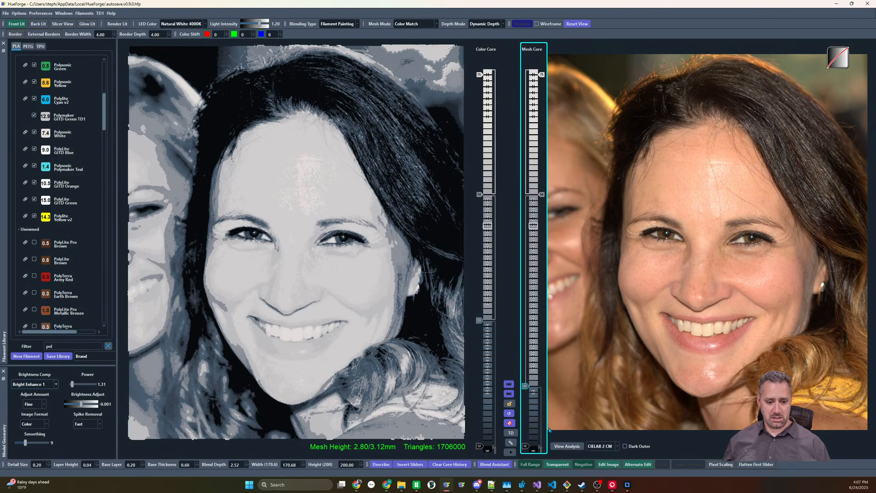
{"action": "key", "text": "Down"}
{"action": "left_click_drag", "start_coordinate": [541, 194], "coordinate": [548, 374]}
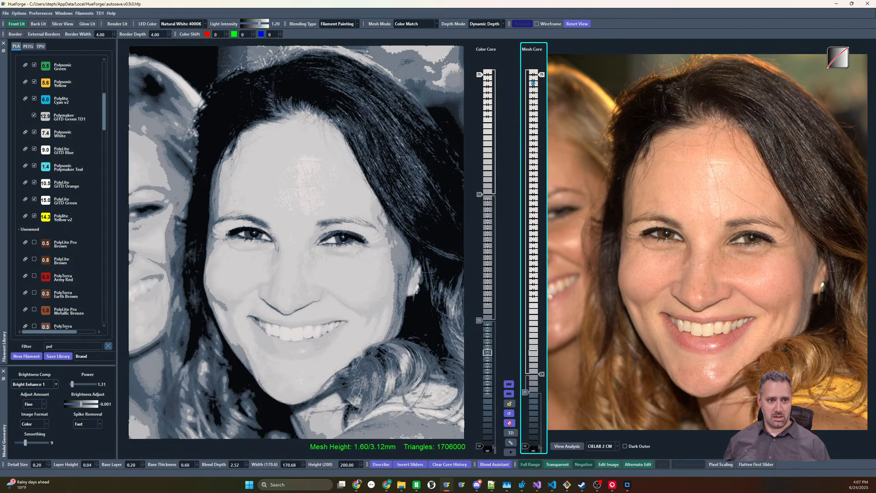
Lower the white mesh core slider to about mid-height and raise the light gray slider below it by three layers
{"action": "left_click_drag", "start_coordinate": [543, 79], "coordinate": [543, 301]}
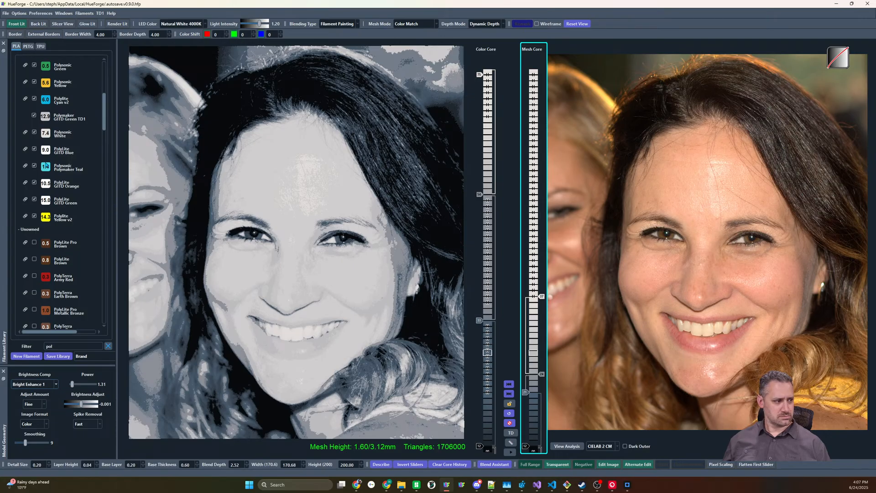
{"action": "scroll", "coordinate": [543, 301], "scroll_direction": "up", "scroll_amount": 6}
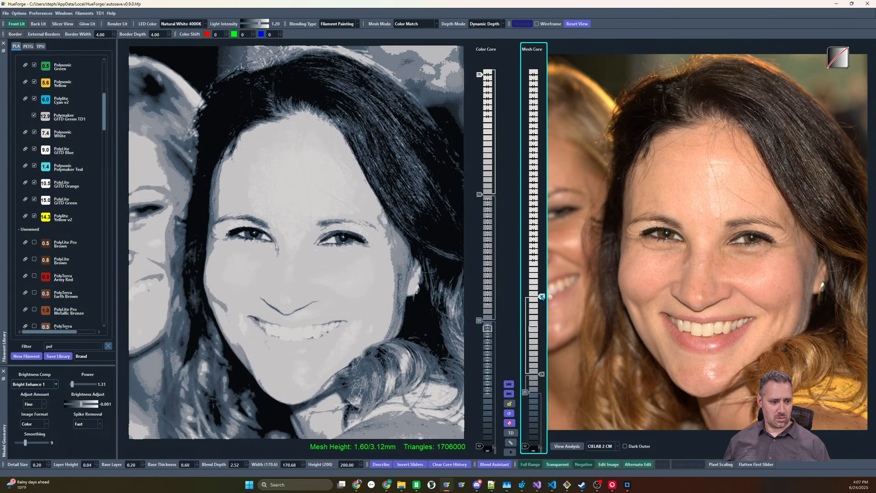
{"action": "scroll", "coordinate": [542, 299], "scroll_direction": "up", "scroll_amount": 2}
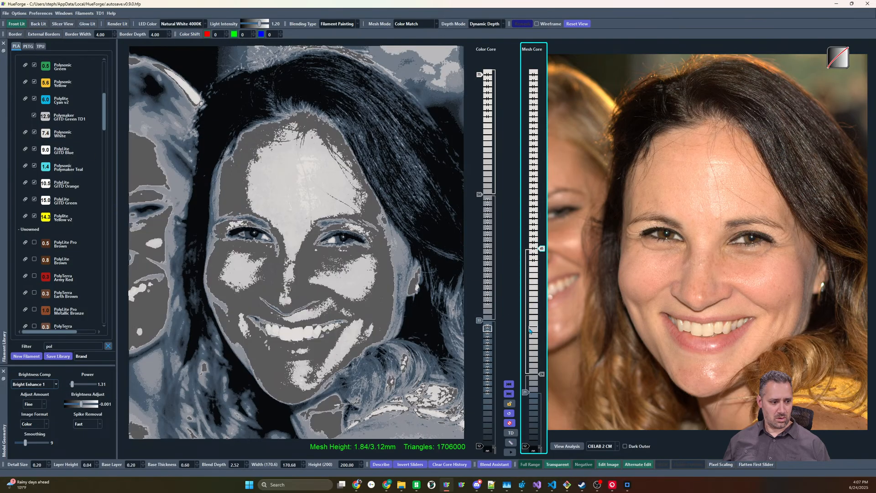
{"action": "scroll", "coordinate": [539, 377], "scroll_direction": "up", "scroll_amount": 2}
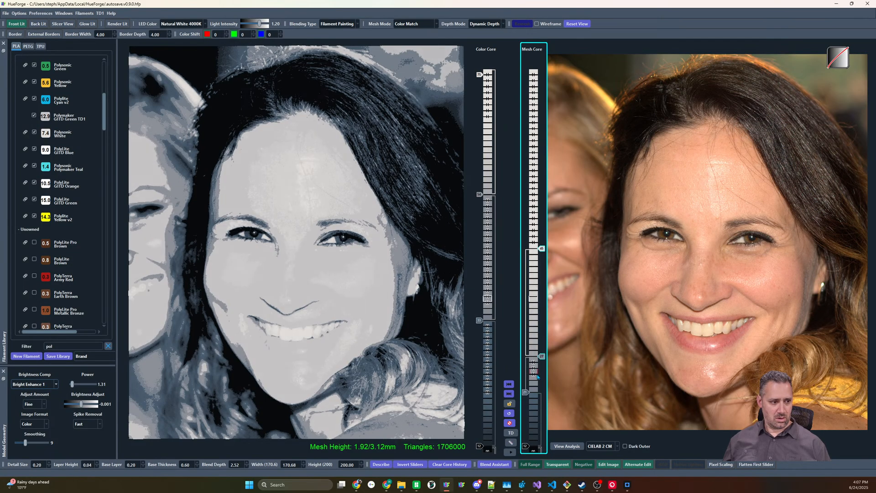
Raise the dark gray mesh core slider by three layers, toward the light gray one
{"action": "scroll", "coordinate": [536, 377], "scroll_direction": "up", "scroll_amount": 1}
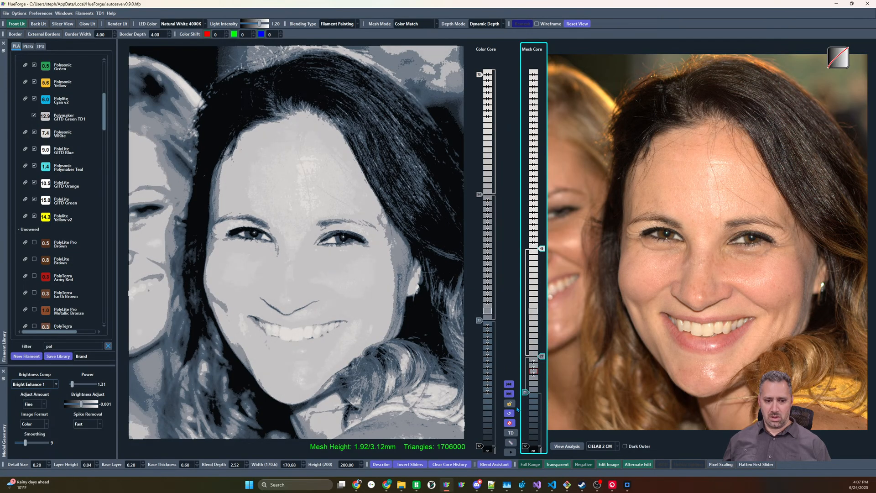
{"action": "scroll", "coordinate": [530, 392], "scroll_direction": "up", "scroll_amount": 3}
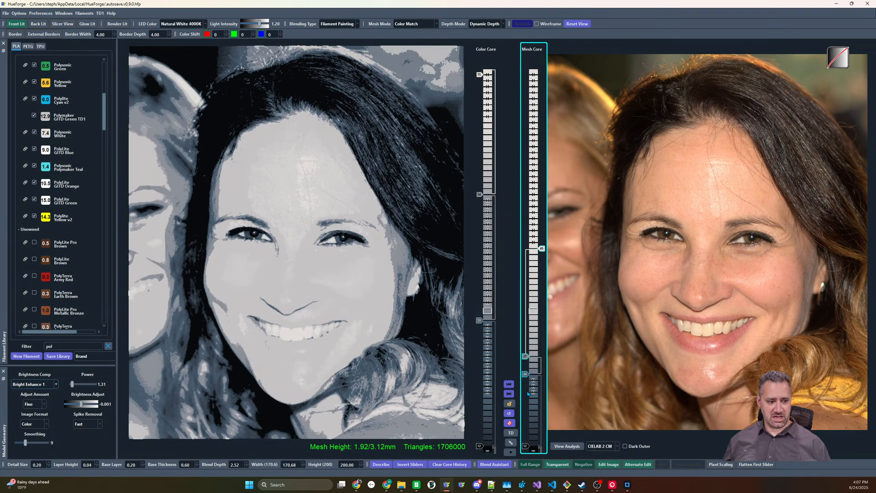
{"action": "scroll", "coordinate": [529, 394], "scroll_direction": "down", "scroll_amount": 3}
{"action": "scroll", "coordinate": [528, 394], "scroll_direction": "up", "scroll_amount": 3}
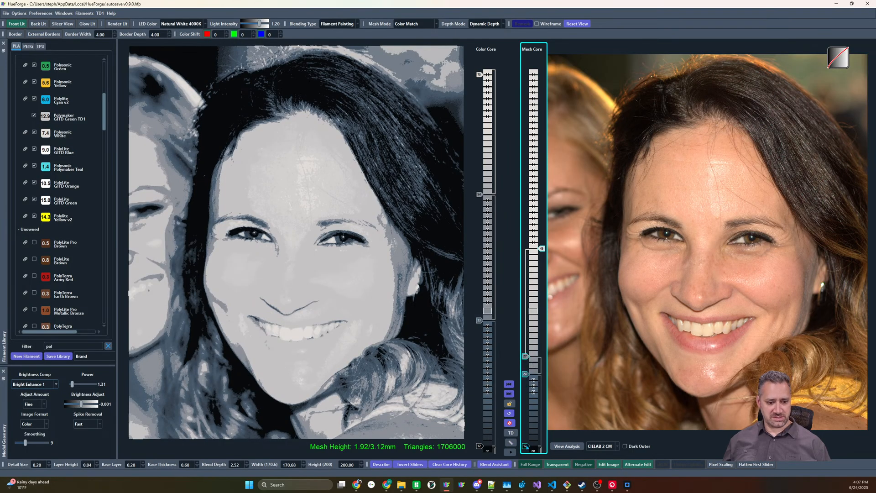
{"action": "scroll", "coordinate": [526, 449], "scroll_direction": "up", "scroll_amount": 4}
{"action": "scroll", "coordinate": [526, 448], "scroll_direction": "down", "scroll_amount": 4}
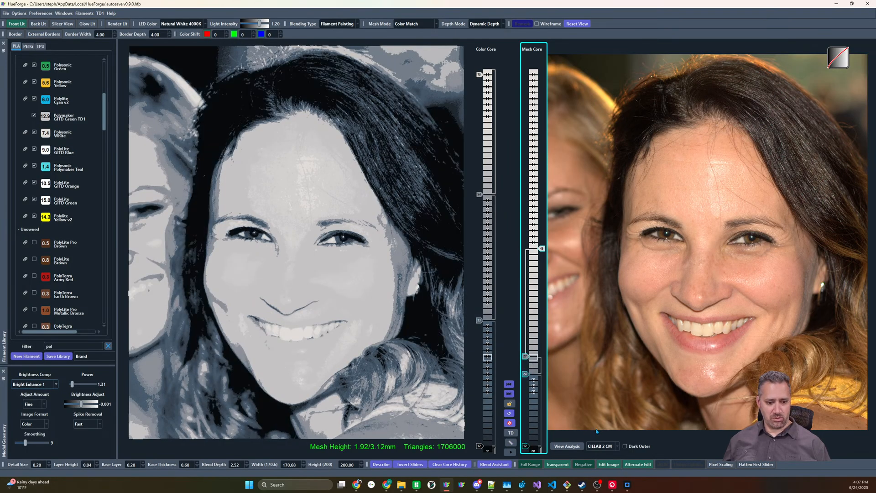
Switch the color matching method to CIELAB CM and lower both gray mesh core sliders by three layers
{"action": "left_click", "coordinate": [602, 446]}
{"action": "left_click", "coordinate": [599, 462]}
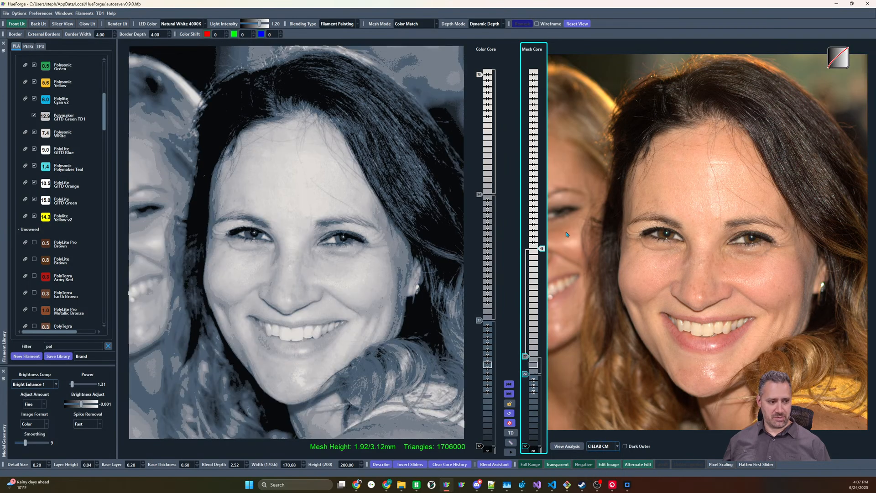
{"action": "scroll", "coordinate": [524, 378], "scroll_direction": "down", "scroll_amount": 3}
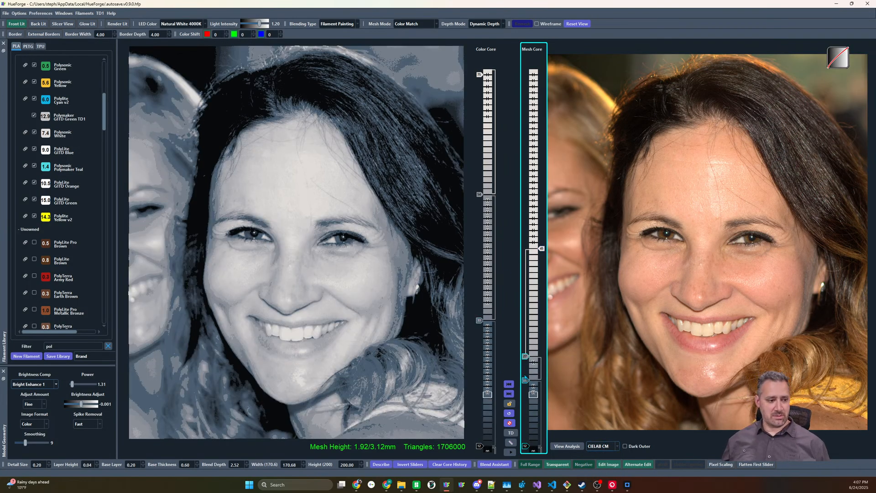
{"action": "scroll", "coordinate": [526, 357], "scroll_direction": "down", "scroll_amount": 2}
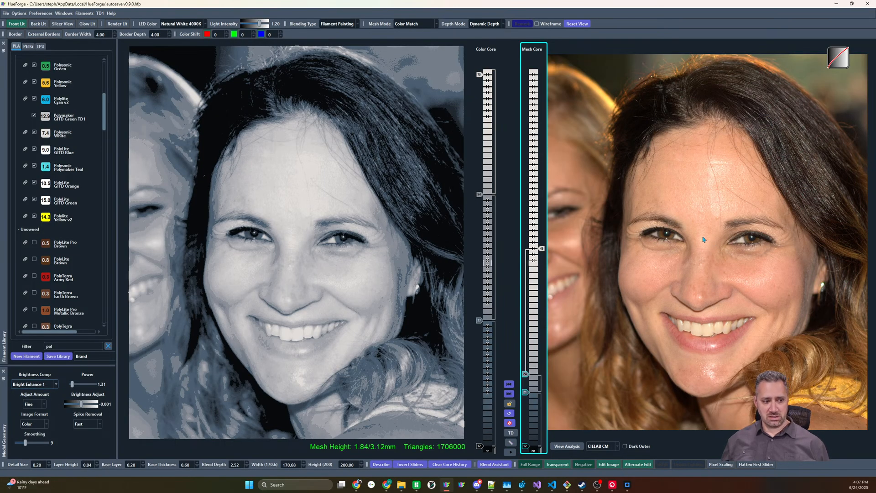
Compare the portrait preview using CIELAB 2 CM, and switch the color matching method back to CIELAB CM
{"action": "left_click", "coordinate": [618, 446]}
{"action": "left_click", "coordinate": [607, 471]}
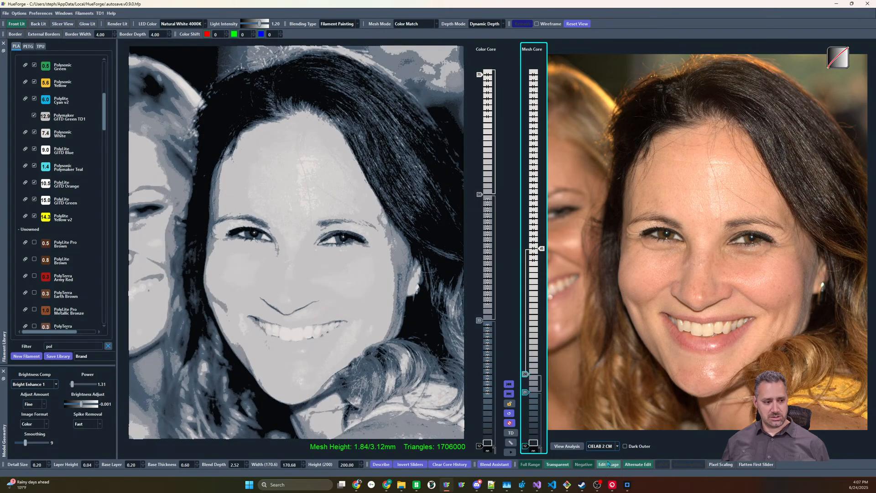
{"action": "left_click", "coordinate": [613, 446]}
{"action": "left_click", "coordinate": [607, 465]}
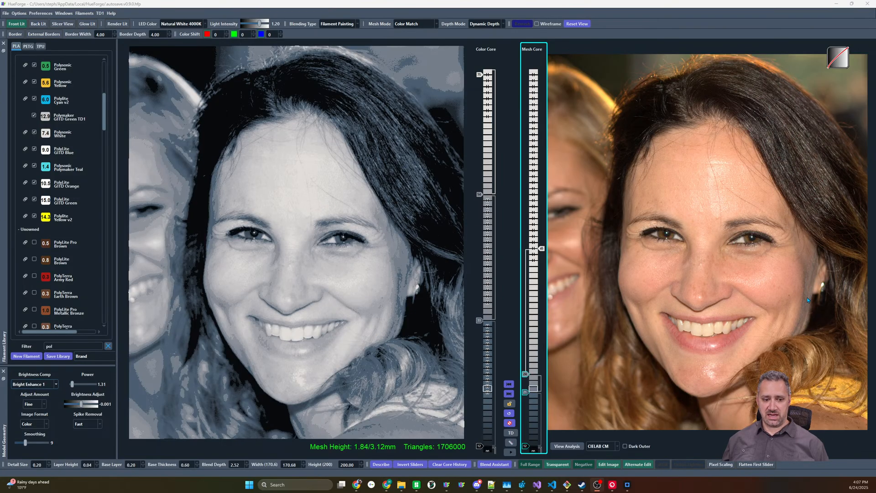
Recolor the dark gray mesh core slider muted brown and the light gray one orange-tan, and raise the orange-tan slider by three layers
{"action": "left_click", "coordinate": [525, 392]}
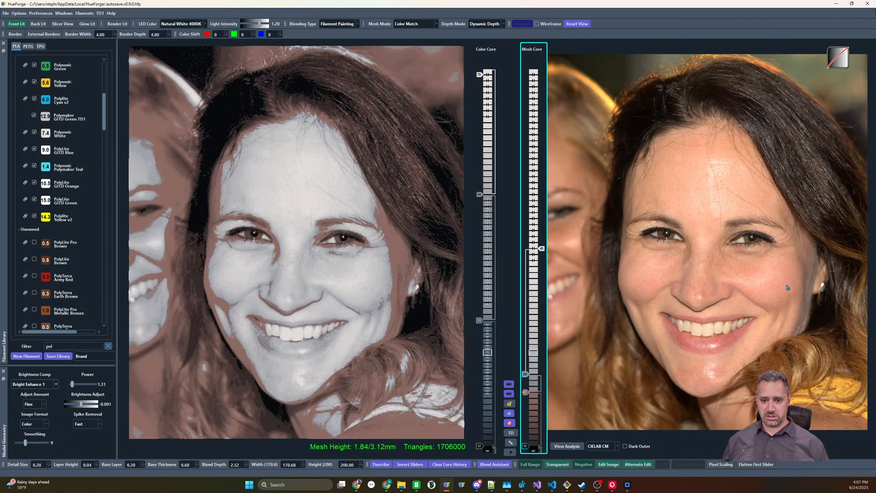
{"action": "left_click", "coordinate": [526, 374]}
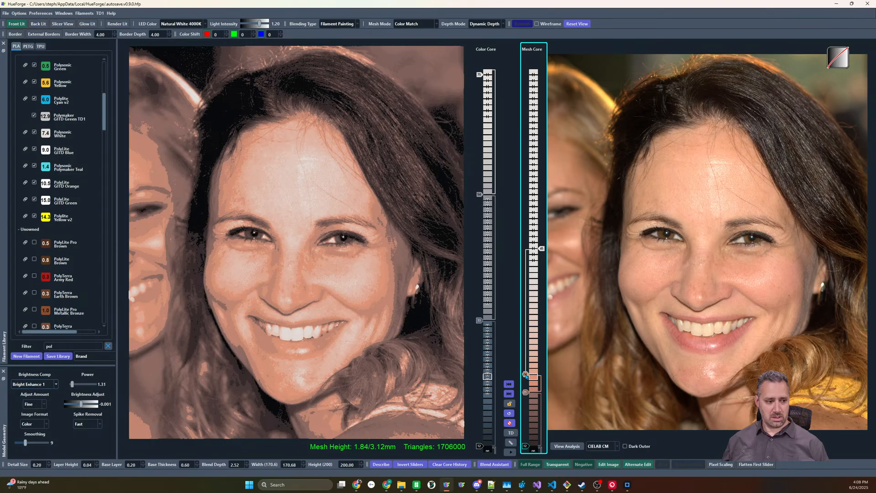
{"action": "left_click_drag", "start_coordinate": [526, 376], "coordinate": [526, 370]}
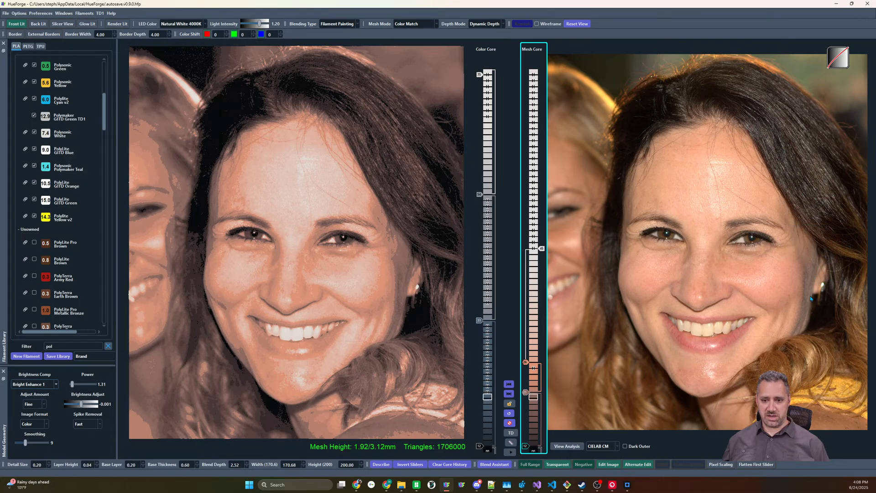
{"action": "mouse_move", "coordinate": [800, 323]}
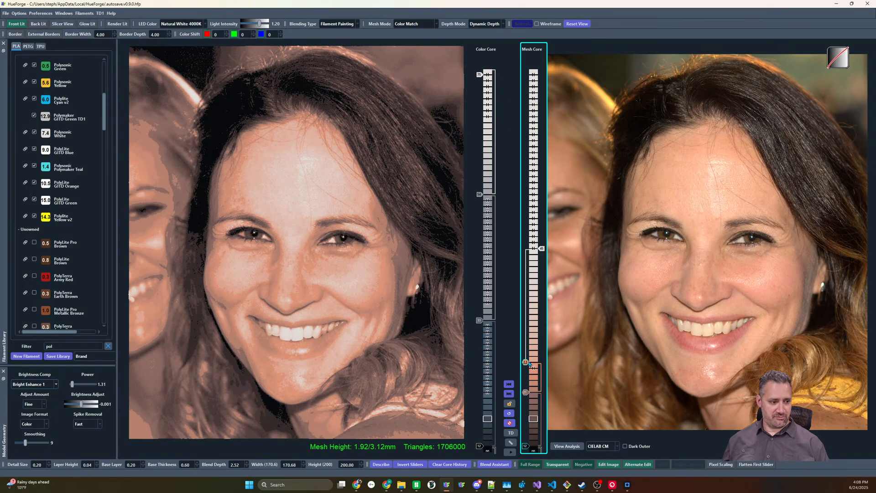
{"action": "scroll", "coordinate": [529, 364], "scroll_direction": "up", "scroll_amount": 2}
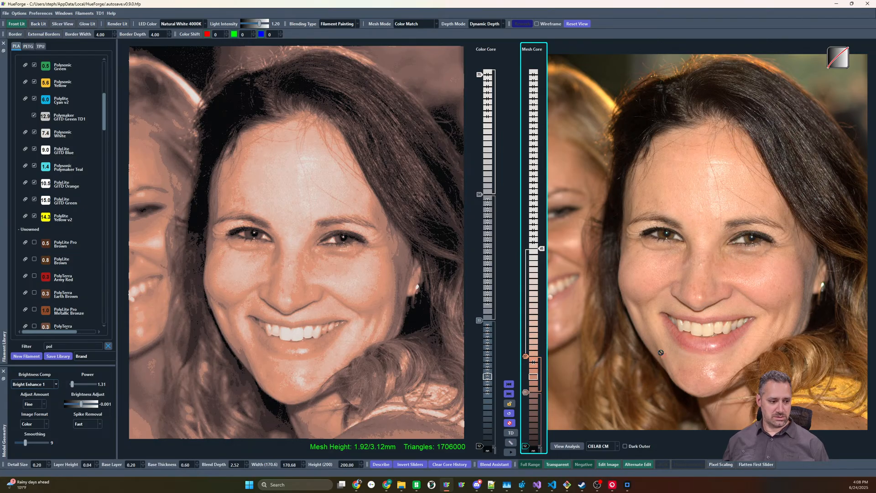
Add reddish sliders between the brown and orange-tan ones in the mesh core, and raise the orange-tan and white sliders by two layers
{"action": "left_click", "coordinate": [532, 381]}
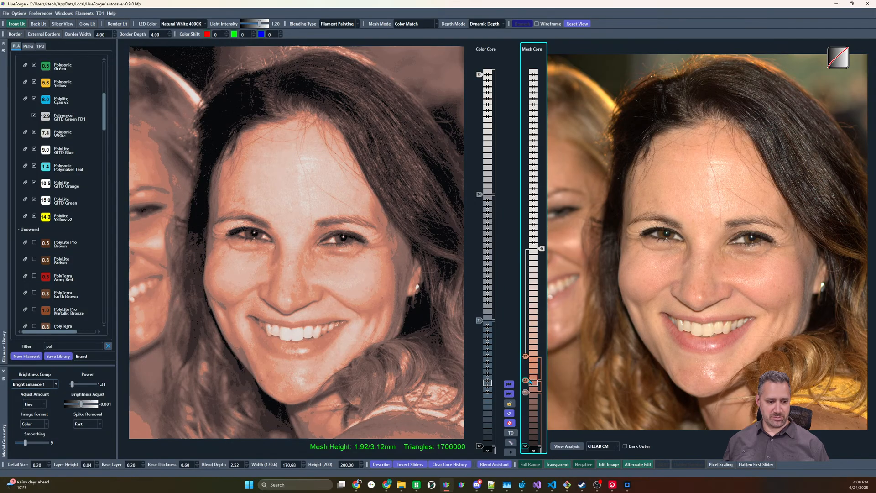
{"action": "scroll", "coordinate": [528, 381], "scroll_direction": "up", "scroll_amount": 1, "text": "shift"}
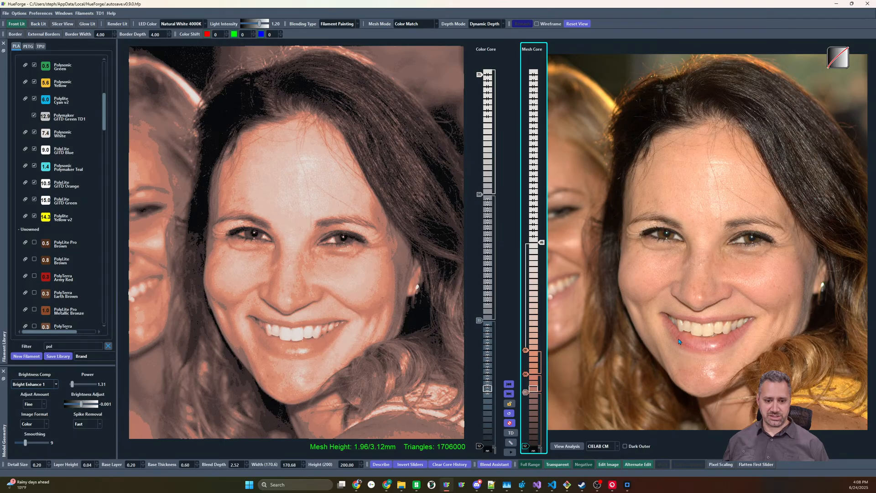
{"action": "scroll", "coordinate": [530, 388], "scroll_direction": "up", "scroll_amount": 1, "text": "shift"}
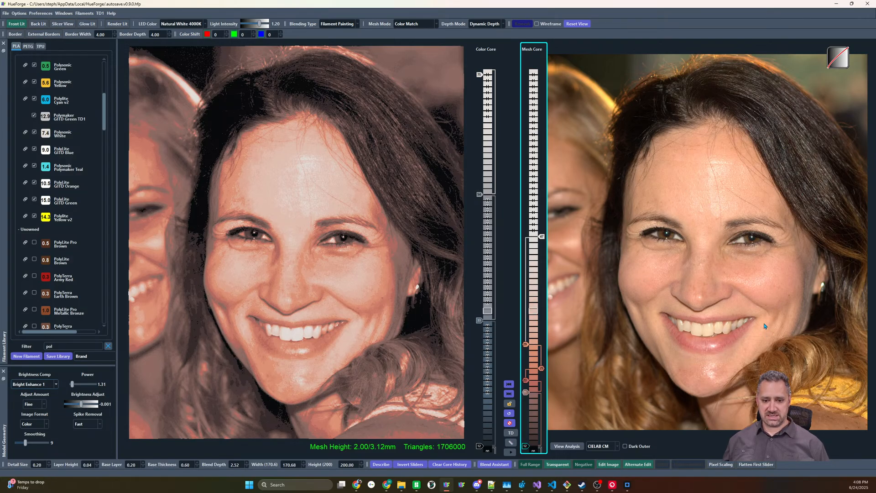
Add a light orange slider and a cream slider between the orange-tan and white ones, raising the light orange one by one layer
{"action": "left_click", "coordinate": [530, 318]}
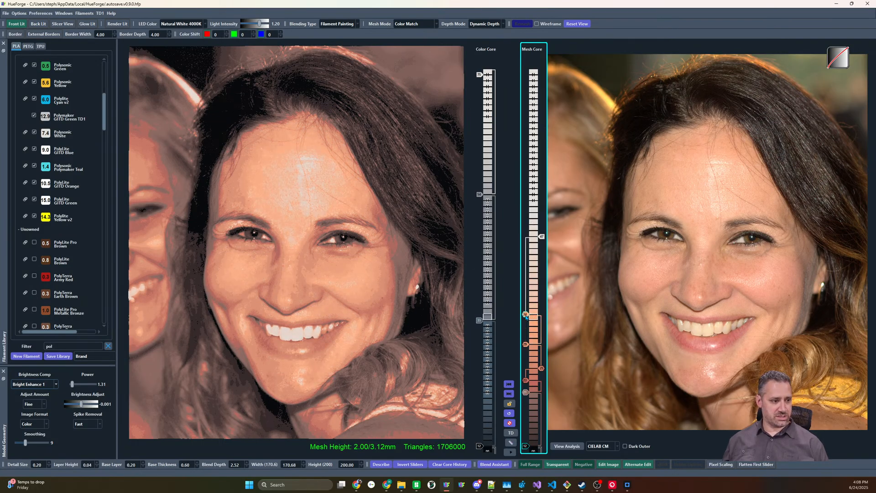
{"action": "left_click_drag", "start_coordinate": [525, 315], "coordinate": [526, 309]}
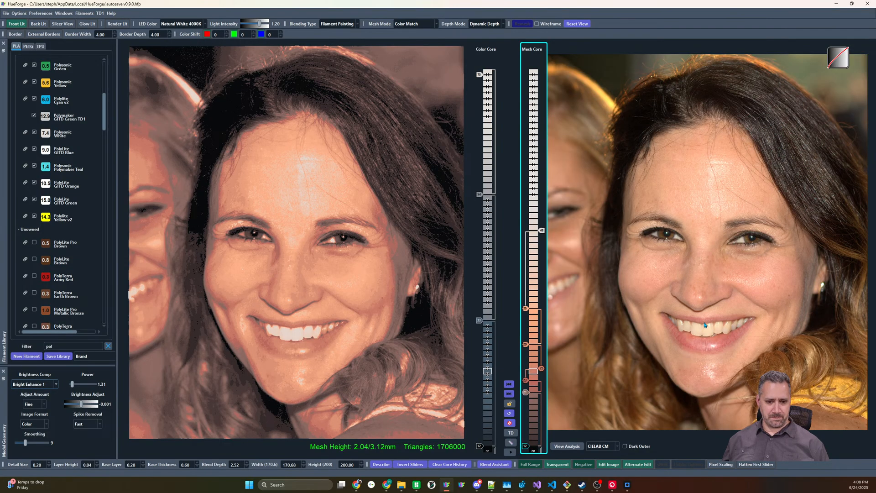
{"action": "mouse_move", "coordinate": [713, 334]}
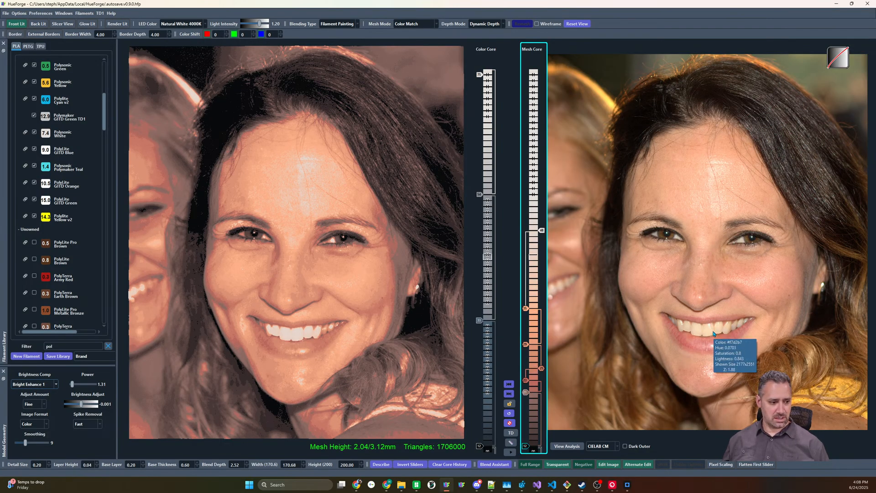
{"action": "left_click", "coordinate": [533, 279]}
{"action": "scroll", "coordinate": [529, 279], "scroll_direction": "up", "scroll_amount": 5}
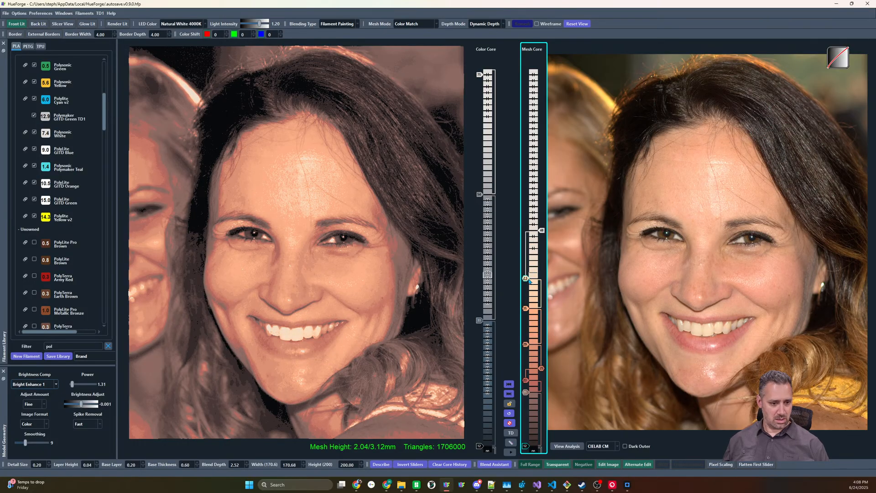
{"action": "scroll", "coordinate": [528, 284], "scroll_direction": "down", "scroll_amount": 3}
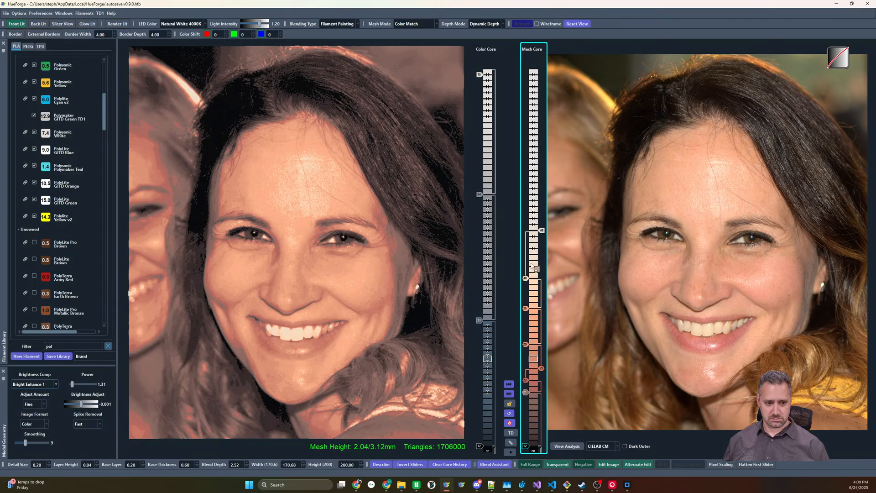
Top the mesh core with a muted pinkish-gray slider, place the white slider below the cream one, and raise the upper sliders
{"action": "left_click_drag", "start_coordinate": [534, 264], "coordinate": [540, 290]}
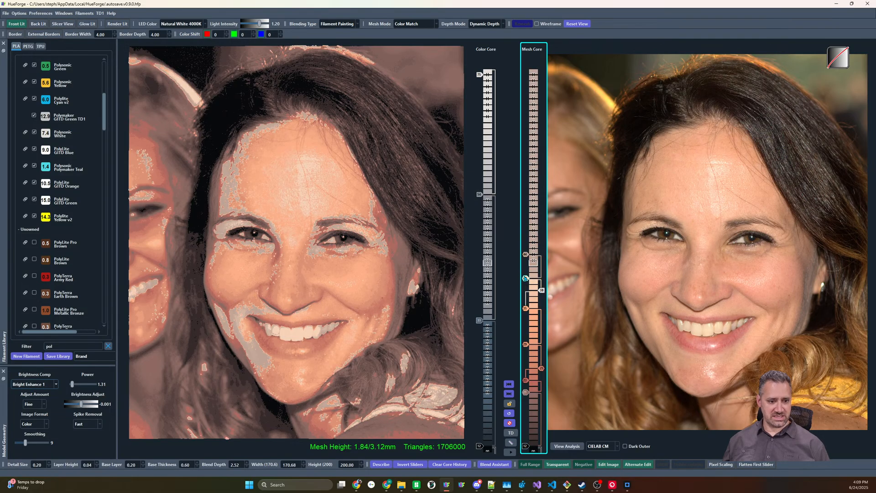
{"action": "scroll", "coordinate": [525, 278], "scroll_direction": "up", "scroll_amount": 2}
{"action": "scroll", "coordinate": [526, 255], "scroll_direction": "up", "scroll_amount": 2}
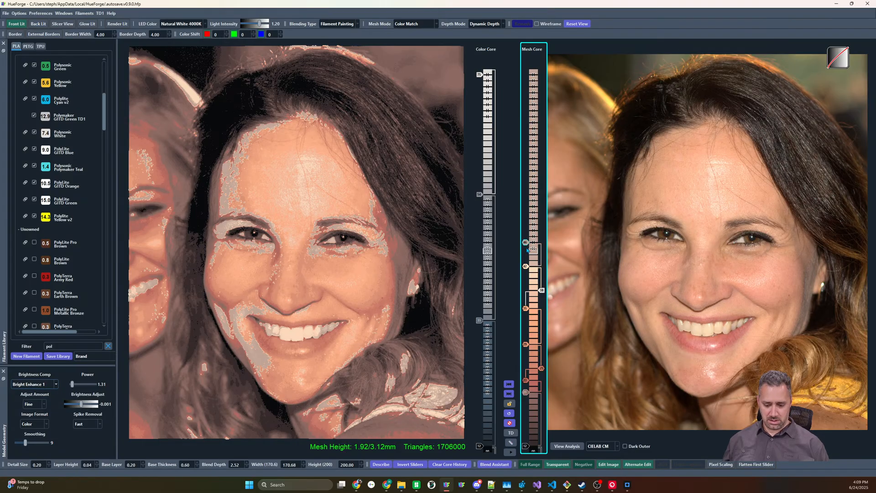
{"action": "scroll", "coordinate": [526, 246], "scroll_direction": "up", "scroll_amount": 1}
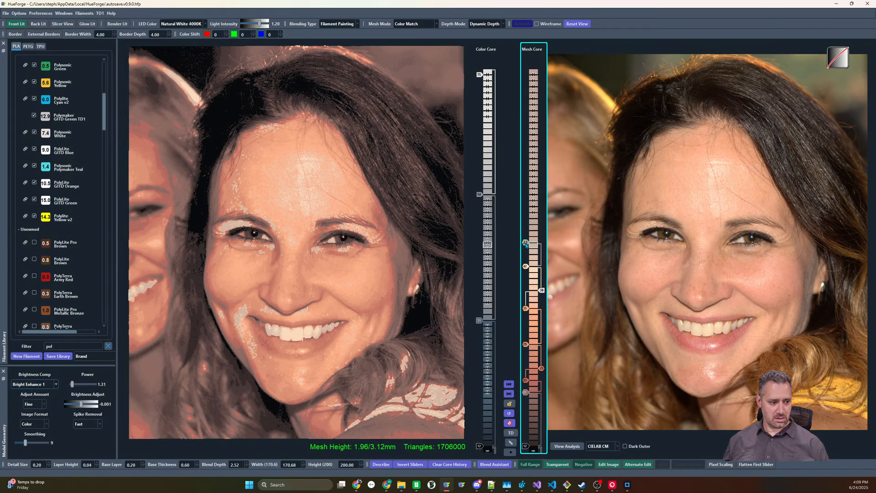
{"action": "scroll", "coordinate": [527, 245], "scroll_direction": "up", "scroll_amount": 1}
{"action": "scroll", "coordinate": [526, 267], "scroll_direction": "up", "scroll_amount": 2}
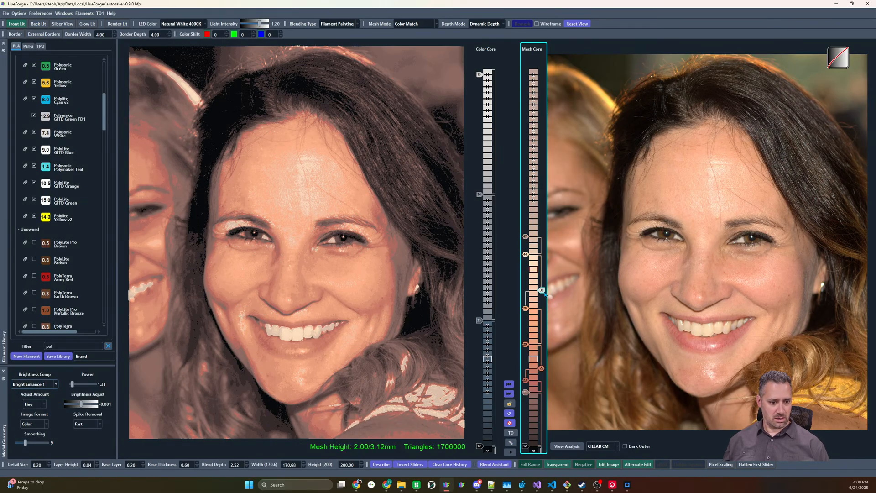
Raise the white mesh core slider by two layers and the cream and pinkish-gray sliders above it by one layer each
{"action": "scroll", "coordinate": [539, 290], "scroll_direction": "up", "scroll_amount": 3}
{"action": "scroll", "coordinate": [537, 289], "scroll_direction": "down", "scroll_amount": 1}
{"action": "scroll", "coordinate": [526, 239], "scroll_direction": "up", "scroll_amount": 1}
{"action": "scroll", "coordinate": [527, 258], "scroll_direction": "up", "scroll_amount": 2}
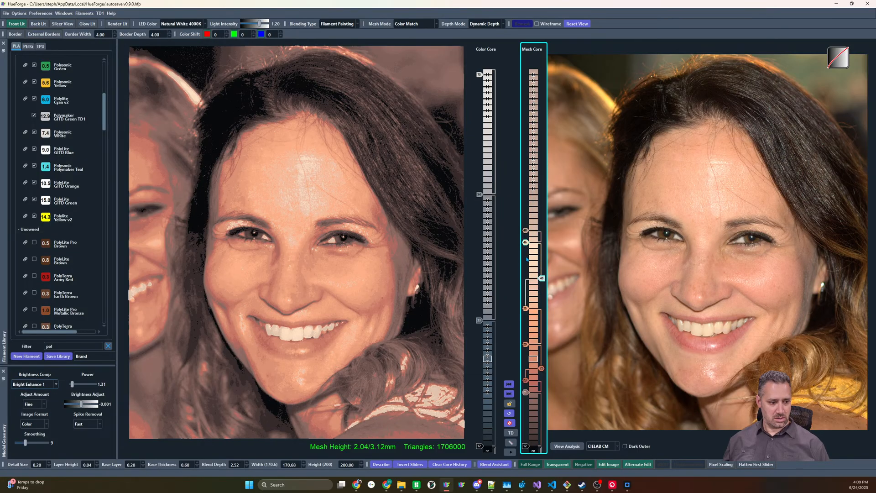
{"action": "scroll", "coordinate": [527, 259], "scroll_direction": "down", "scroll_amount": 1}
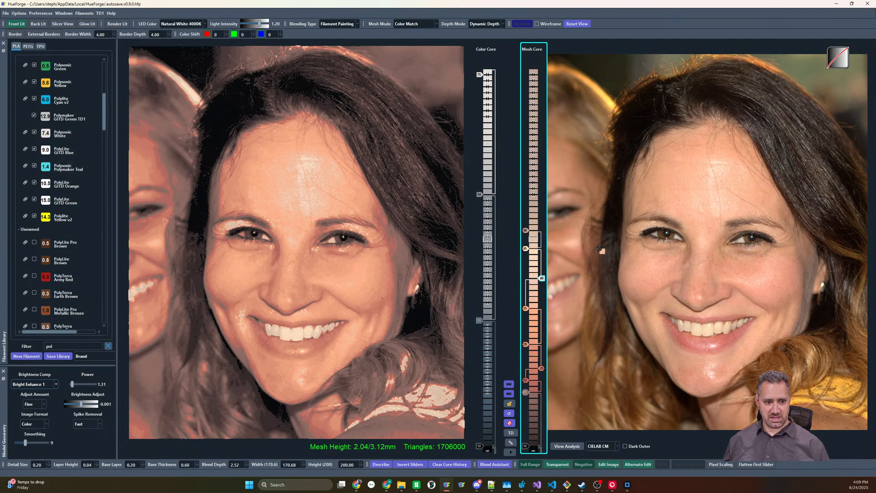
Add a peach slider just above the light orange one and raise it by four layers together with the sliders above it
{"action": "left_click_drag", "start_coordinate": [535, 299], "coordinate": [533, 302]}
{"action": "scroll", "coordinate": [527, 305], "scroll_direction": "up", "scroll_amount": 2}
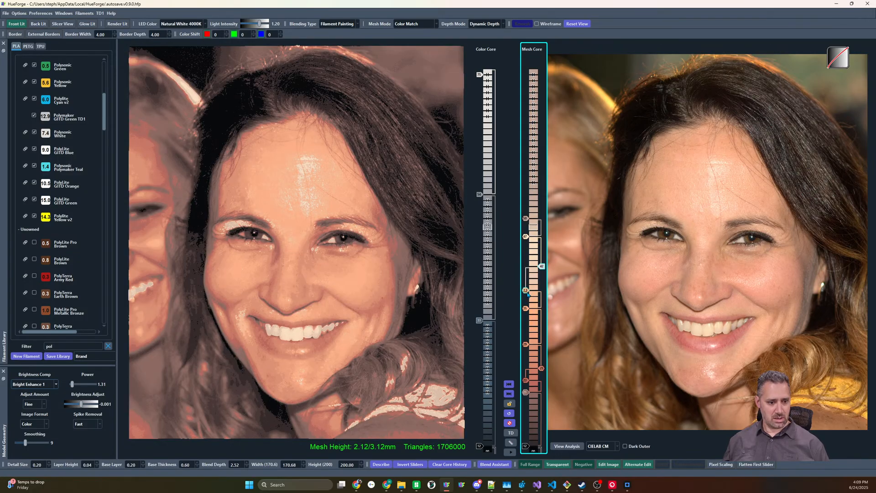
{"action": "scroll", "coordinate": [529, 295], "scroll_direction": "up", "scroll_amount": 2}
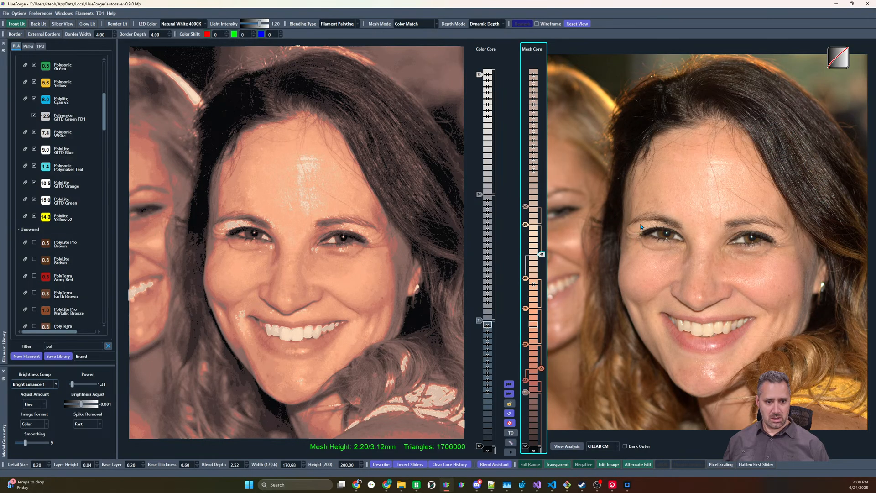
{"action": "mouse_move", "coordinate": [639, 229]}
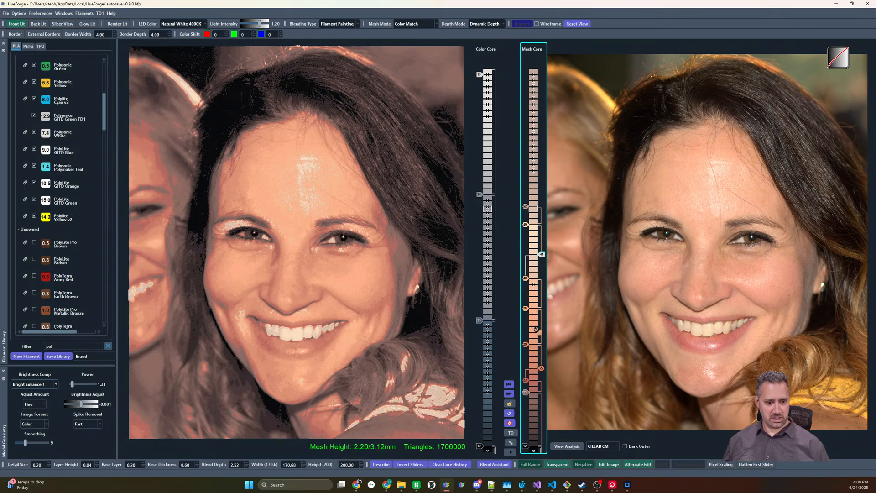
Try a tan slider between the light orange and orange-tan ones in the mesh core, raised by one layer
{"action": "left_click", "coordinate": [532, 325]}
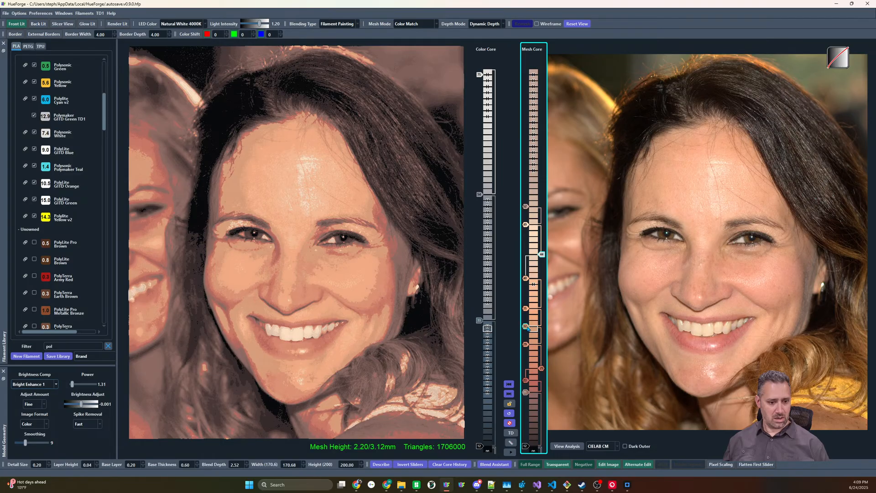
{"action": "scroll", "coordinate": [528, 328], "scroll_direction": "up", "scroll_amount": 3, "text": "shift"}
{"action": "scroll", "coordinate": [528, 329], "scroll_direction": "down", "scroll_amount": 2, "text": "shift"}
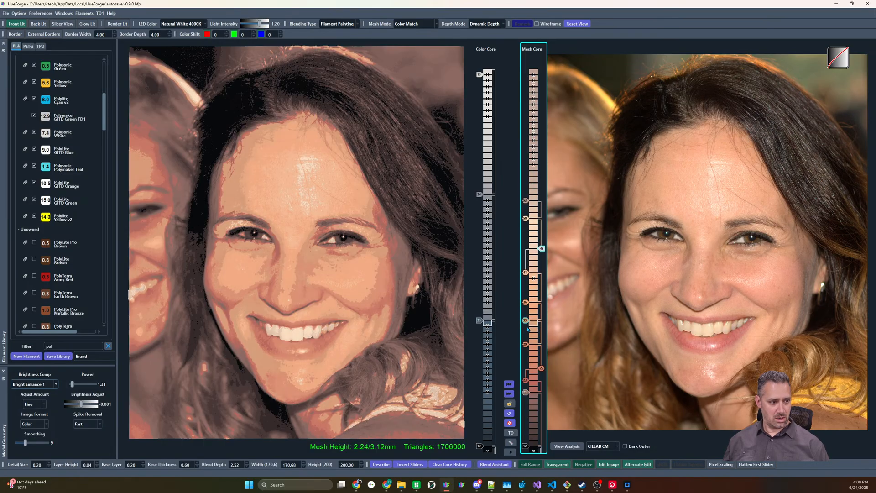
Disable the pinkish-gray slider at the top of the mesh core and the tan slider in its middle
{"action": "right_click", "coordinate": [527, 200]}
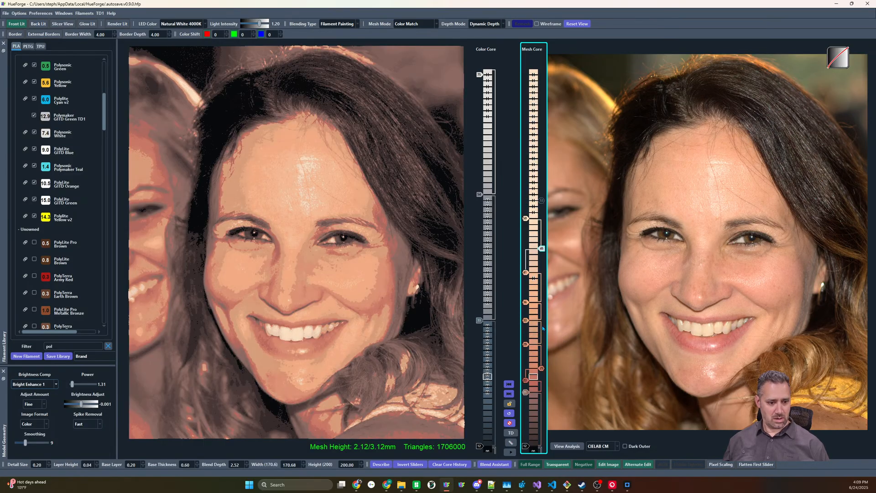
{"action": "right_click", "coordinate": [525, 320]}
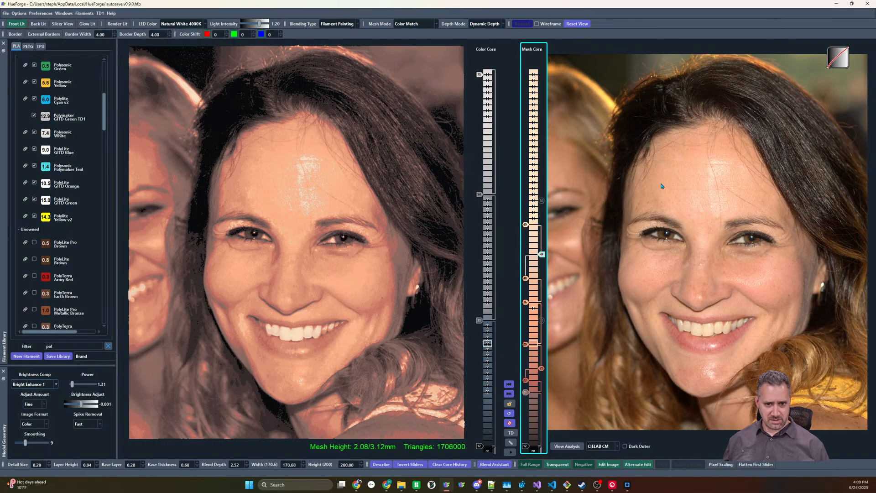
Move the cream slider in the mesh core from above the white slider to just below it and raise the white slider by six layers
{"action": "left_click", "coordinate": [525, 225]}
{"action": "left_click", "coordinate": [525, 224]}
{"action": "left_click", "coordinate": [525, 225]}
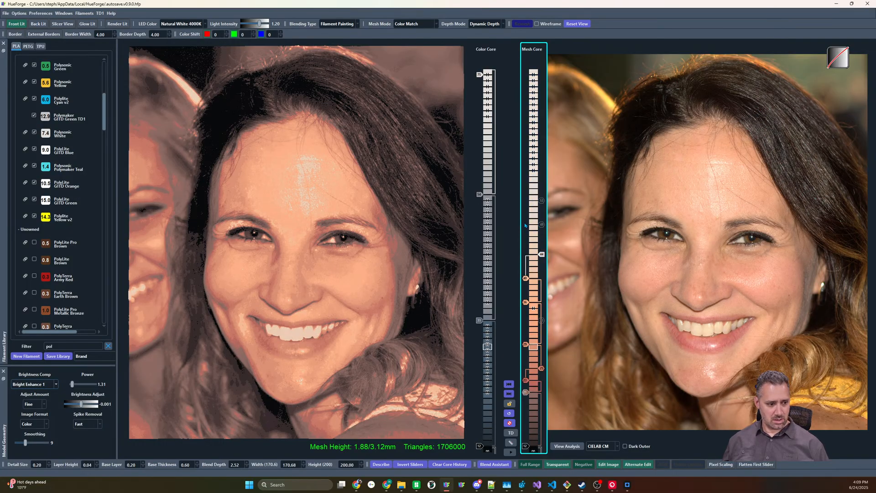
{"action": "left_click", "coordinate": [525, 225]}
{"action": "mouse_move", "coordinate": [525, 225]}
{"action": "left_mouse_down"}
{"action": "mouse_move", "coordinate": [526, 260]}
{"action": "mouse_move", "coordinate": [542, 248]}
{"action": "mouse_move", "coordinate": [542, 231]}
{"action": "left_mouse_up"}
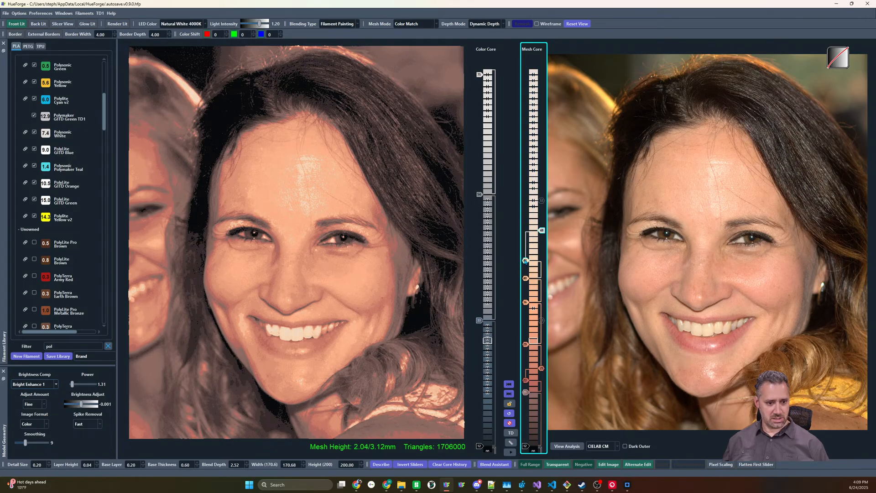
{"action": "left_click_drag", "start_coordinate": [525, 260], "coordinate": [542, 219]}
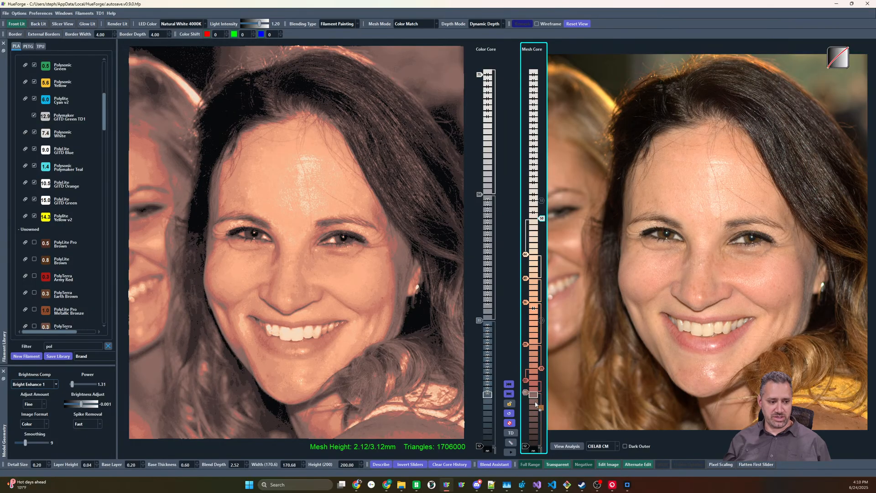
Try a brown slider low in the dark range of the mesh core and disable it
{"action": "left_click", "coordinate": [531, 333]}
{"action": "mouse_move", "coordinate": [525, 334]}
{"action": "left_mouse_down"}
{"action": "mouse_move", "coordinate": [527, 401]}
{"action": "mouse_move", "coordinate": [538, 423]}
{"action": "mouse_move", "coordinate": [540, 407]}
{"action": "mouse_move", "coordinate": [529, 428]}
{"action": "left_mouse_up"}
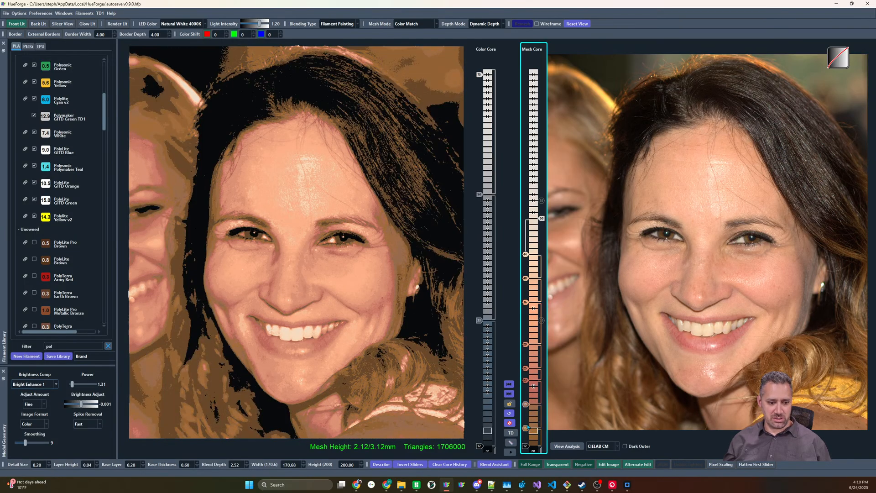
{"action": "right_click", "coordinate": [528, 428]}
{"action": "scroll", "coordinate": [525, 405], "scroll_direction": "up", "scroll_amount": 3}
{"action": "scroll", "coordinate": [525, 405], "scroll_direction": "down", "scroll_amount": 1}
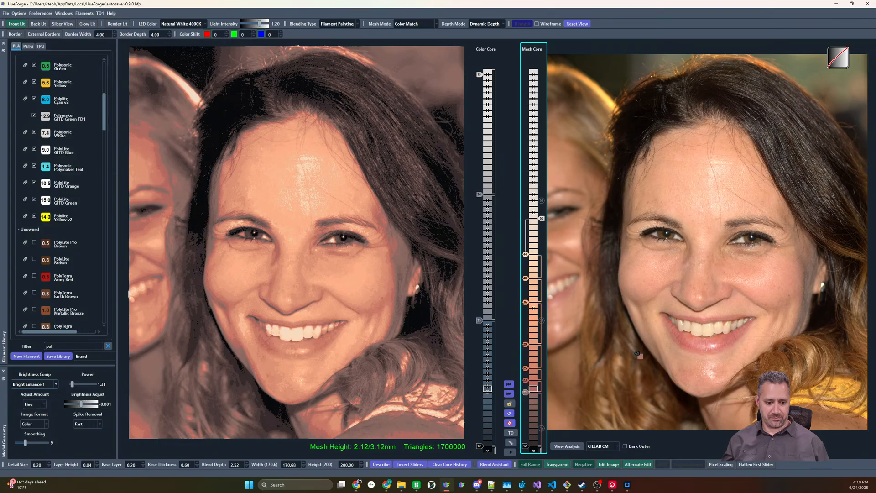
Insert a reddish-brown slider above the pinkish-gray one, lowered by one layer, and copy the mesh core sliders to the color core
{"action": "left_click_drag", "start_coordinate": [532, 385], "coordinate": [542, 398]}
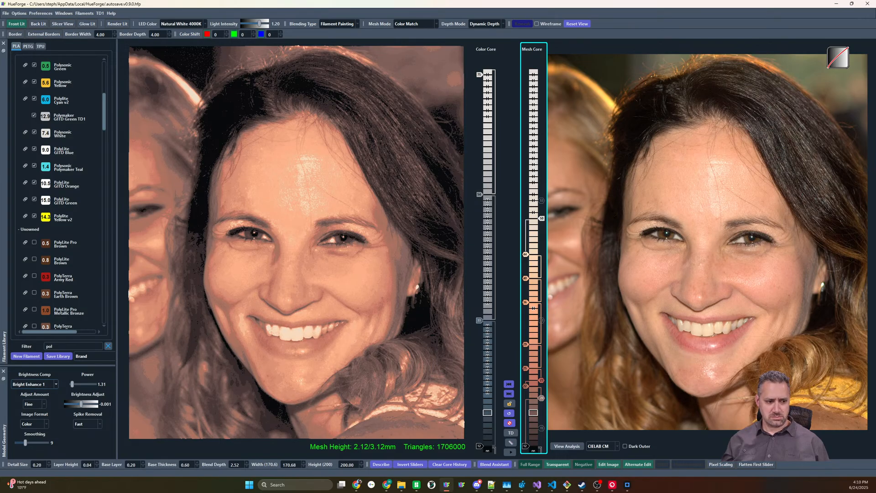
{"action": "left_click", "coordinate": [487, 250]}
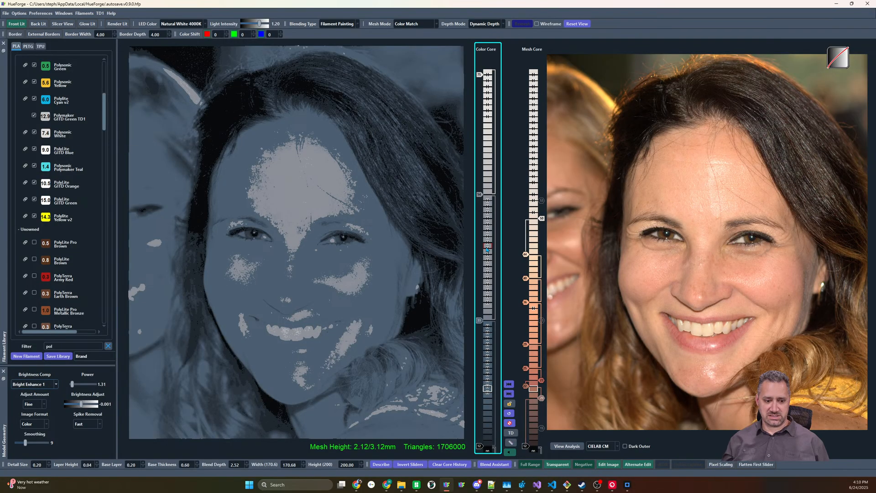
{"action": "left_click", "coordinate": [531, 242]}
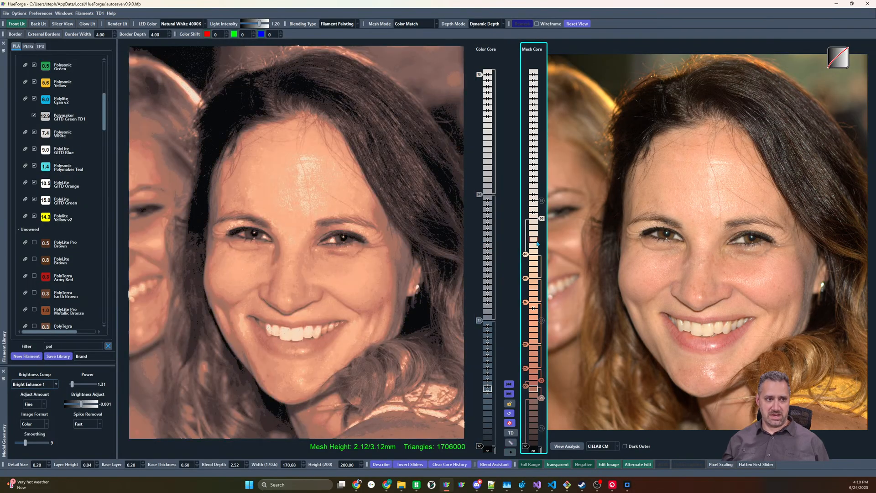
{"action": "left_click", "coordinate": [434, 25]}
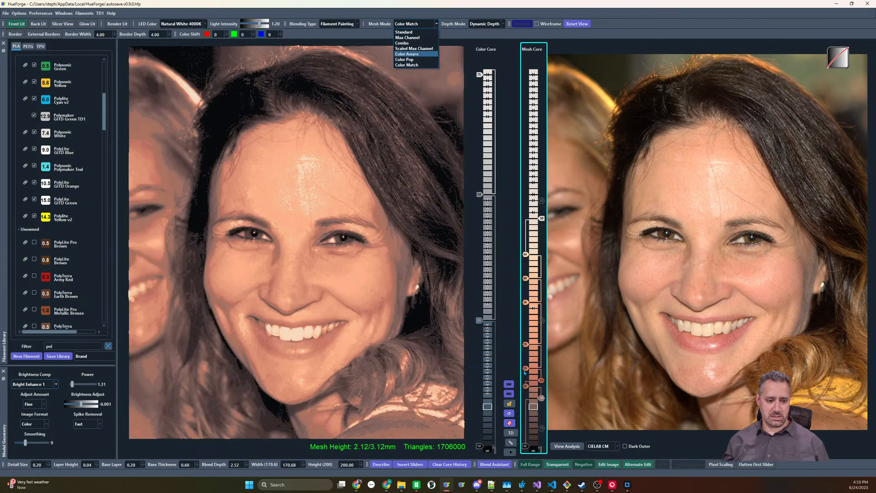
{"action": "left_click", "coordinate": [509, 385]}
Preview the portrait in Standard mesh mode with the black slider raised by two layers, and return to Color Match
{"action": "left_click", "coordinate": [434, 25]}
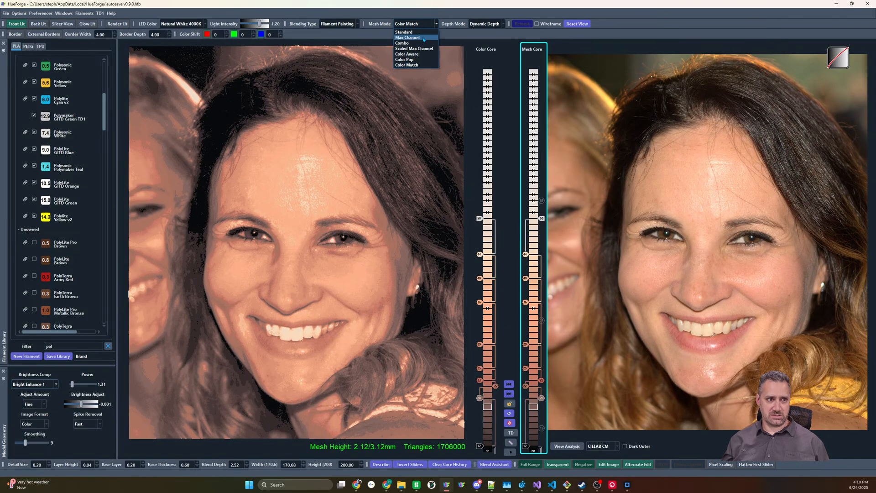
{"action": "left_click", "coordinate": [422, 32]}
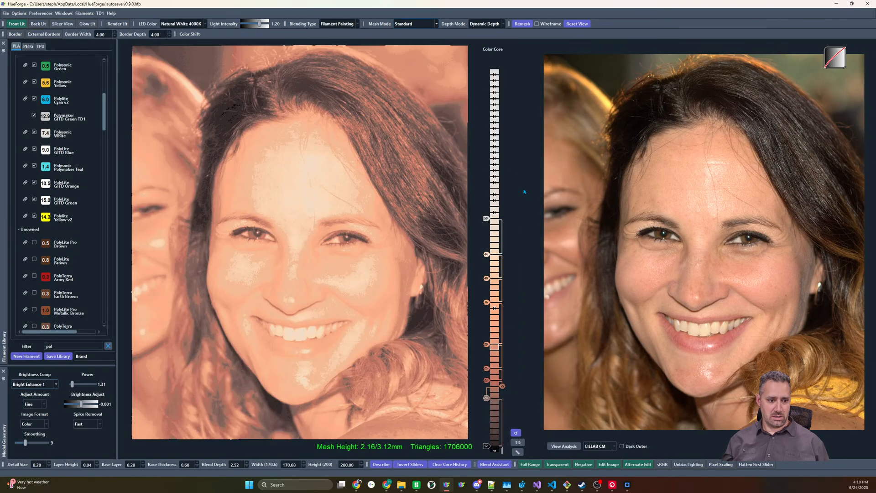
{"action": "left_click", "coordinate": [486, 450]}
{"action": "scroll", "coordinate": [487, 451], "scroll_direction": "down", "scroll_amount": 2}
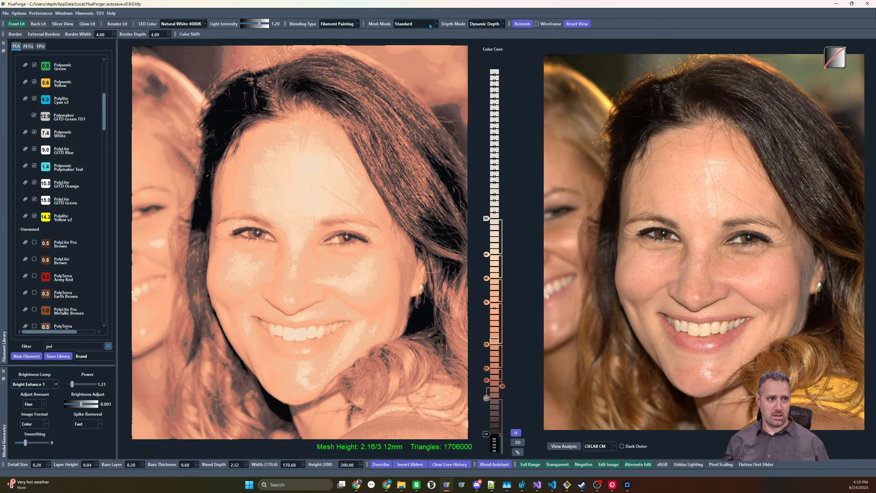
{"action": "left_click", "coordinate": [430, 27]}
{"action": "left_click", "coordinate": [425, 65]}
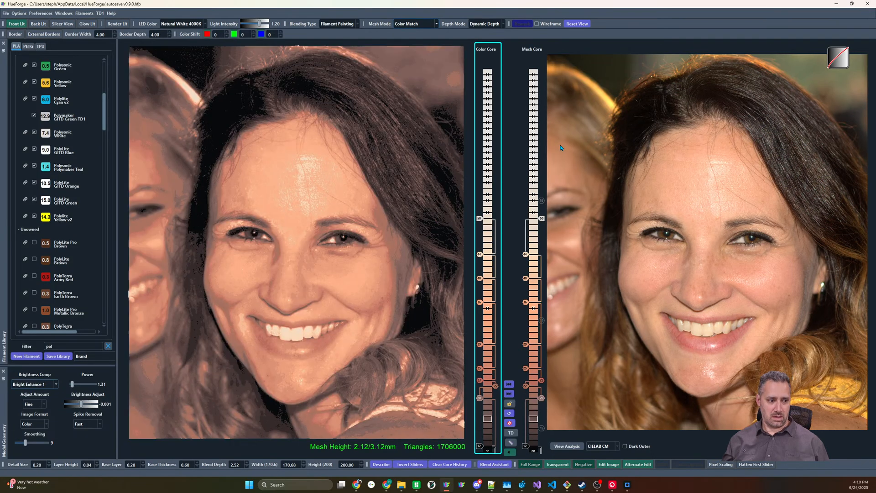
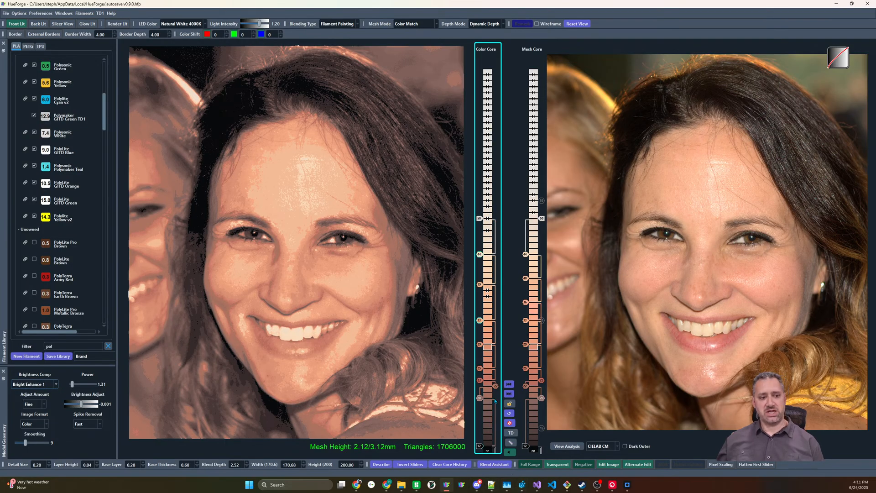
Clear the filament library filter and replace the color core's tan-orange slider above the reddish ones with Paramount 3D Caribbean Coral
{"action": "scroll", "coordinate": [34, 139], "scroll_direction": "up", "scroll_amount": 5}
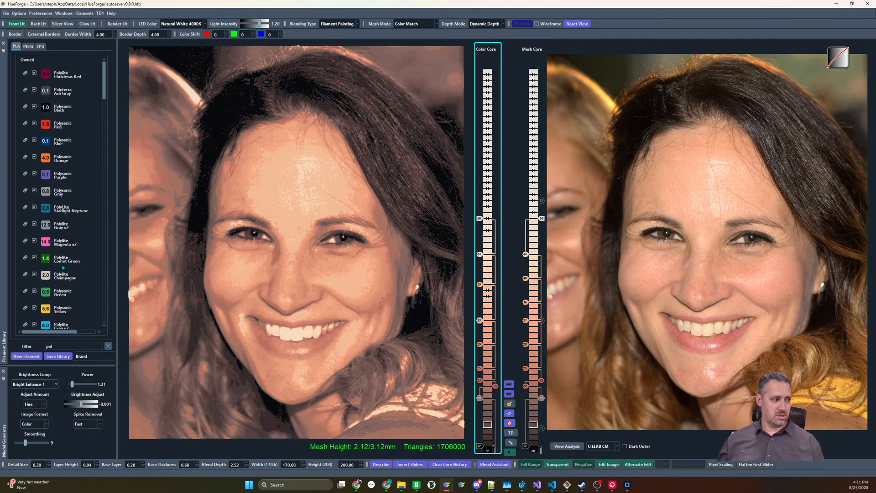
{"action": "scroll", "coordinate": [76, 196], "scroll_direction": "down", "scroll_amount": 5}
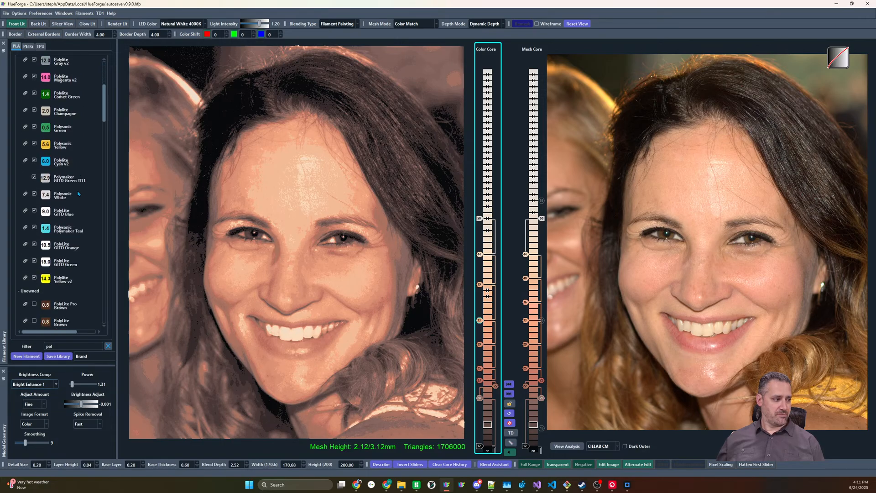
{"action": "scroll", "coordinate": [75, 208], "scroll_direction": "up", "scroll_amount": 5}
{"action": "left_click", "coordinate": [108, 345]}
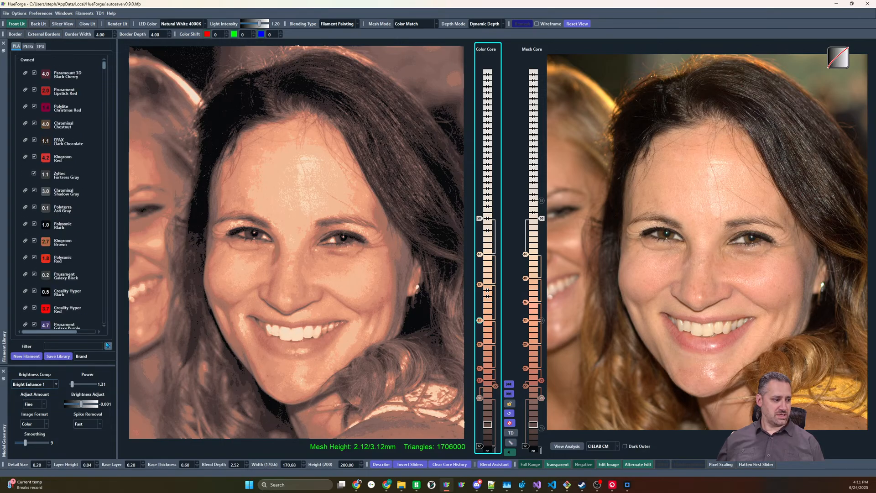
{"action": "scroll", "coordinate": [71, 132], "scroll_direction": "down", "scroll_amount": 5}
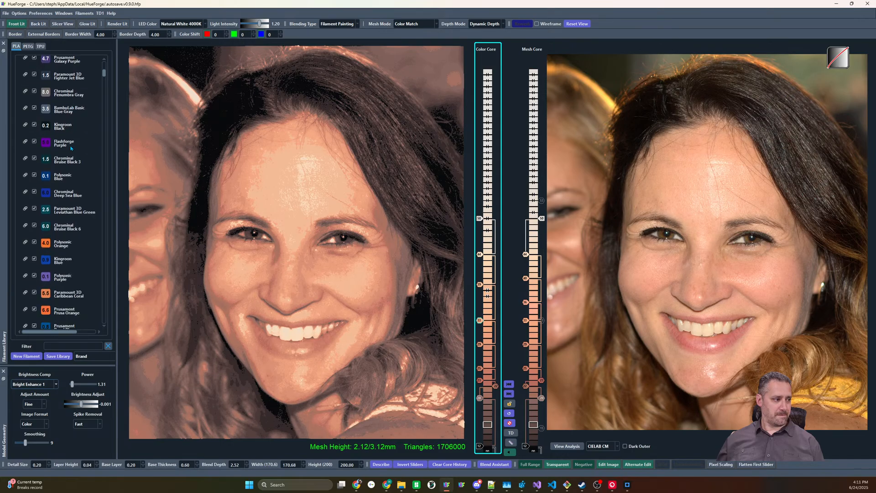
{"action": "left_click_drag", "start_coordinate": [49, 188], "coordinate": [482, 346]}
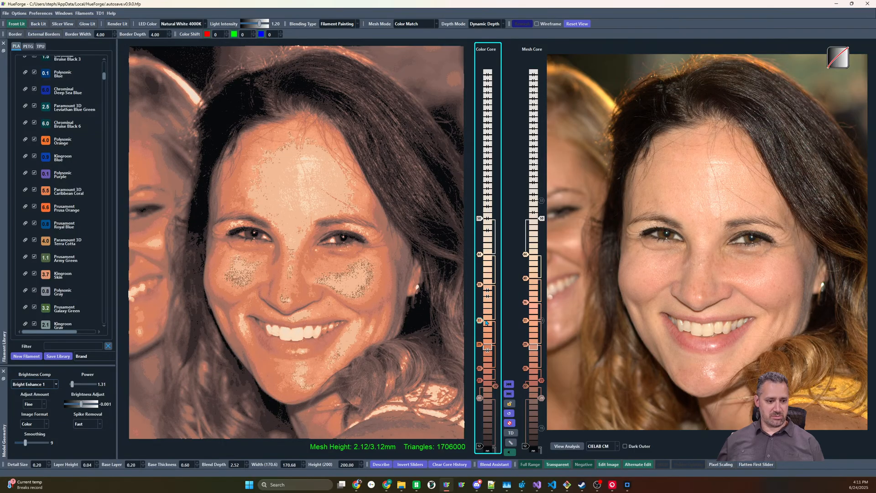
Disable the two peach sliders above the coral slider in the color core and replace the coral with Kingroon Skin
{"action": "mouse_move", "coordinate": [480, 322]}
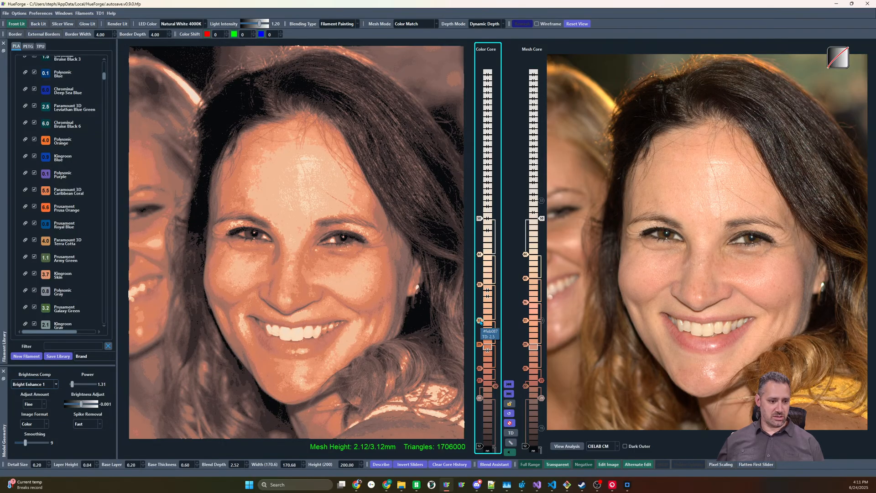
{"action": "scroll", "coordinate": [54, 255], "scroll_direction": "down", "scroll_amount": 3}
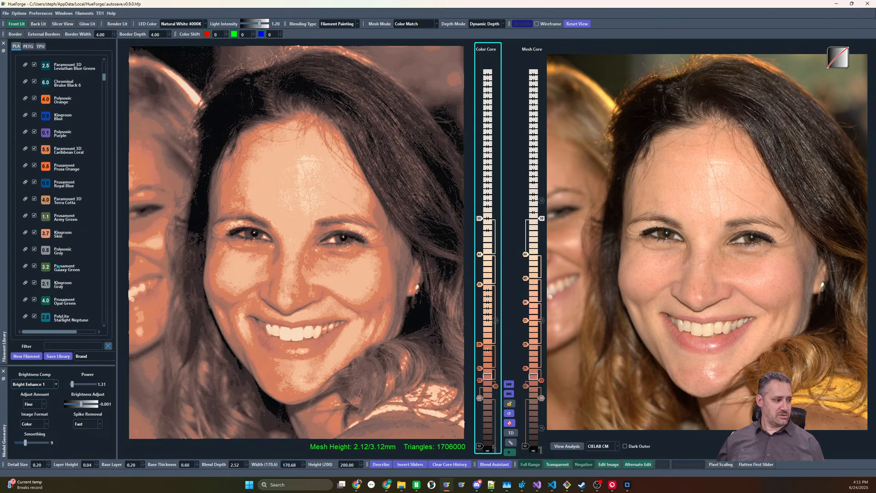
{"action": "mouse_move", "coordinate": [46, 211]}
{"action": "left_mouse_down"}
{"action": "mouse_move", "coordinate": [487, 298]}
{"action": "mouse_move", "coordinate": [483, 287]}
{"action": "mouse_move", "coordinate": [173, 254]}
{"action": "mouse_move", "coordinate": [51, 230]}
{"action": "mouse_move", "coordinate": [53, 177]}
{"action": "mouse_move", "coordinate": [481, 285]}
{"action": "mouse_move", "coordinate": [479, 344]}
{"action": "left_mouse_up"}
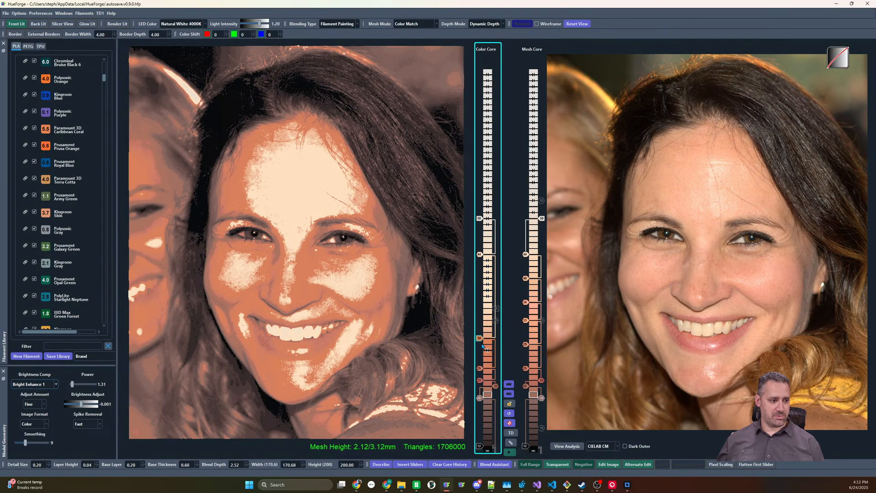
Add IIID Max Vintage Rose above the orange slider in the color core and disable the cream slider below white
{"action": "scroll", "coordinate": [67, 250], "scroll_direction": "down", "scroll_amount": 3}
{"action": "scroll", "coordinate": [67, 250], "scroll_direction": "down", "scroll_amount": 6}
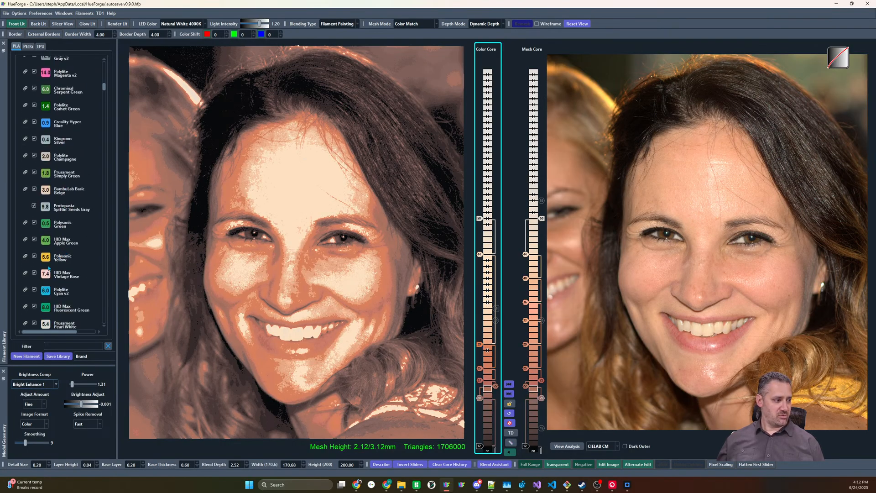
{"action": "left_click_drag", "start_coordinate": [46, 275], "coordinate": [484, 313]}
{"action": "left_click_drag", "start_coordinate": [480, 256], "coordinate": [482, 312]}
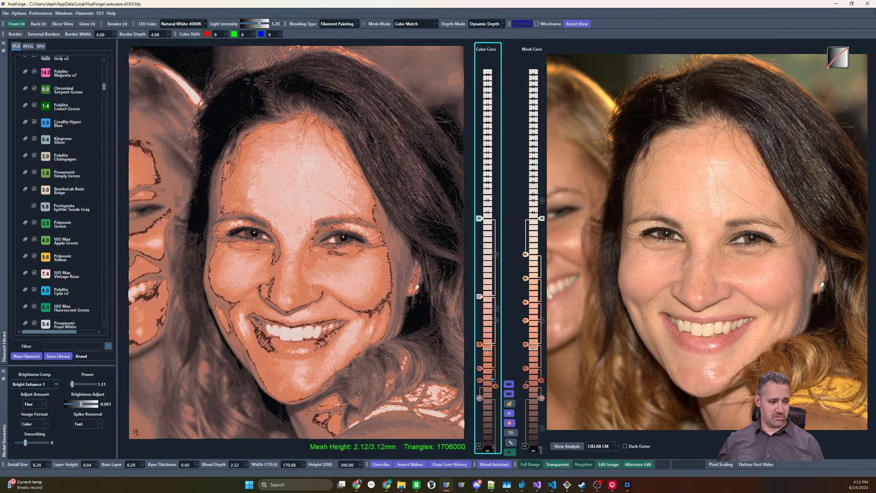
Add IIID Max Vanilla Cream two layers above the Vintage Rose slider in the color core and re-enable Vintage Rose
{"action": "scroll", "coordinate": [63, 242], "scroll_direction": "down", "scroll_amount": 1}
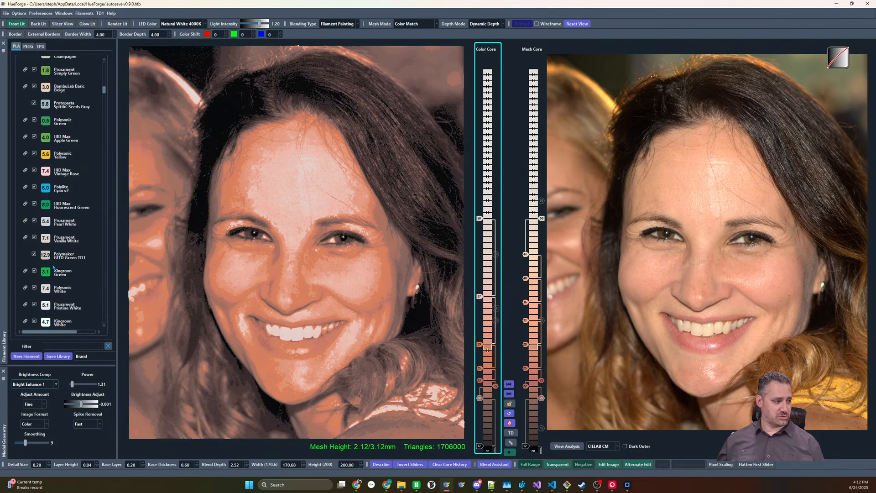
{"action": "scroll", "coordinate": [54, 265], "scroll_direction": "down", "scroll_amount": 3}
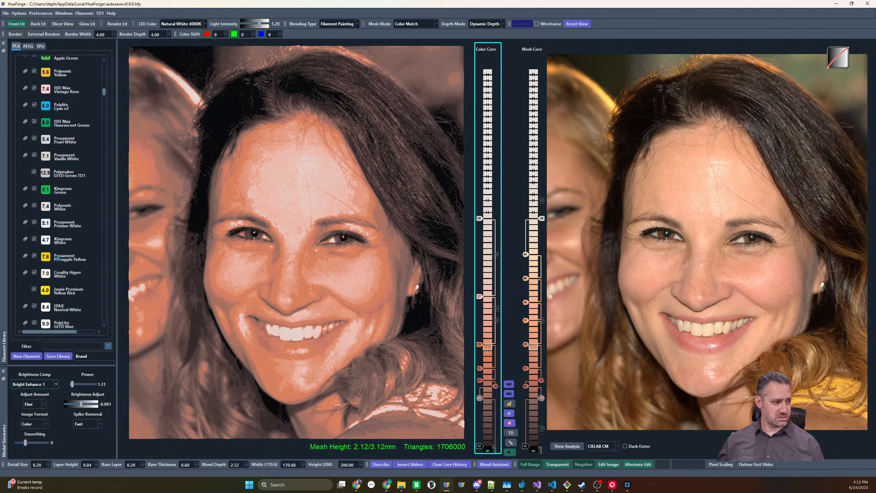
{"action": "scroll", "coordinate": [58, 258], "scroll_direction": "down", "scroll_amount": 3}
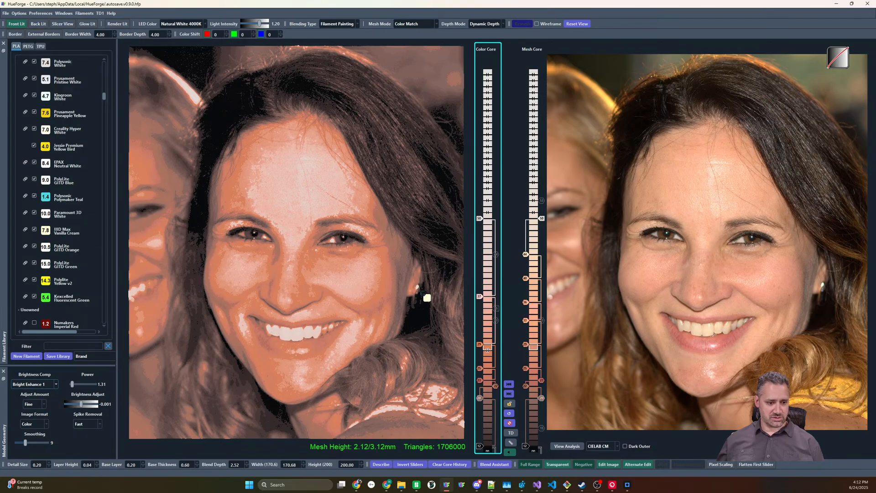
{"action": "left_click_drag", "start_coordinate": [489, 288], "coordinate": [488, 284]}
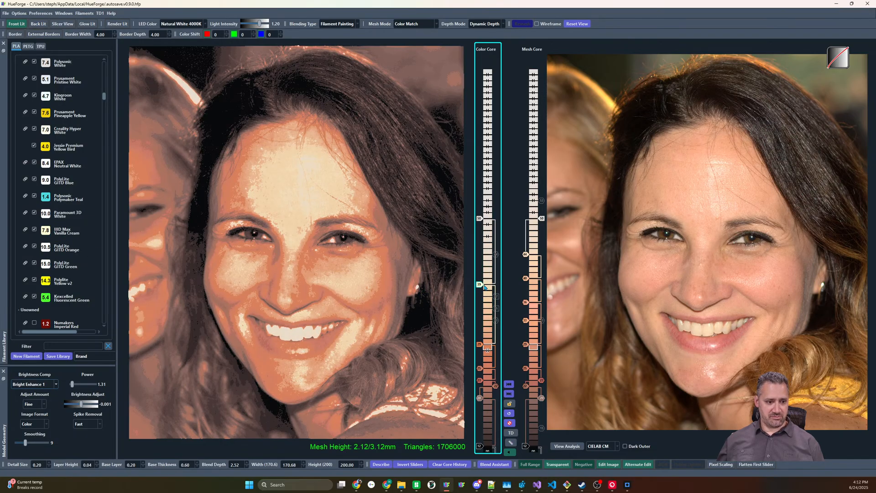
{"action": "left_click", "coordinate": [496, 298]}
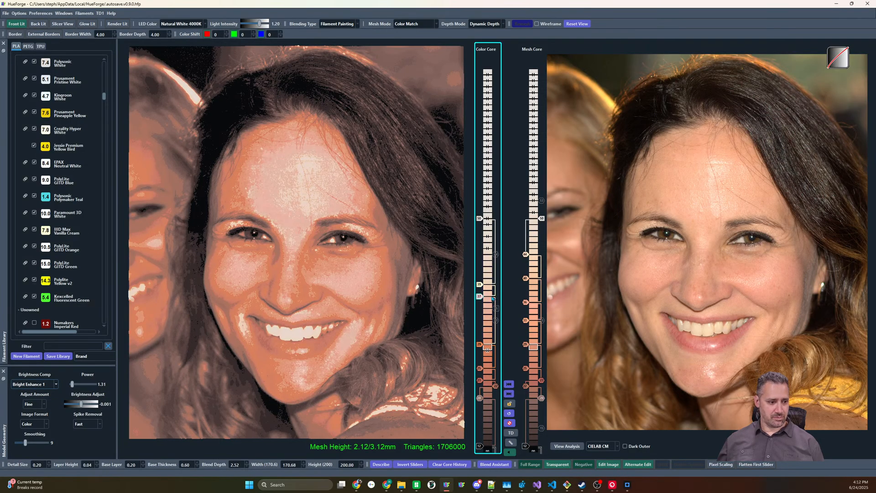
Replace the pinkish-gray slider in the color core's dark range with a dark brown filament
{"action": "scroll", "coordinate": [479, 287], "scroll_direction": "up", "scroll_amount": 3}
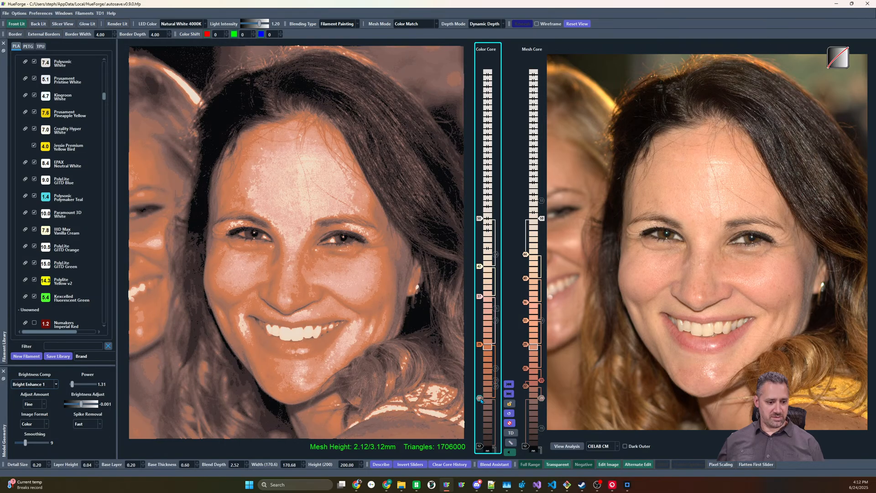
{"action": "scroll", "coordinate": [69, 175], "scroll_direction": "up", "scroll_amount": 5}
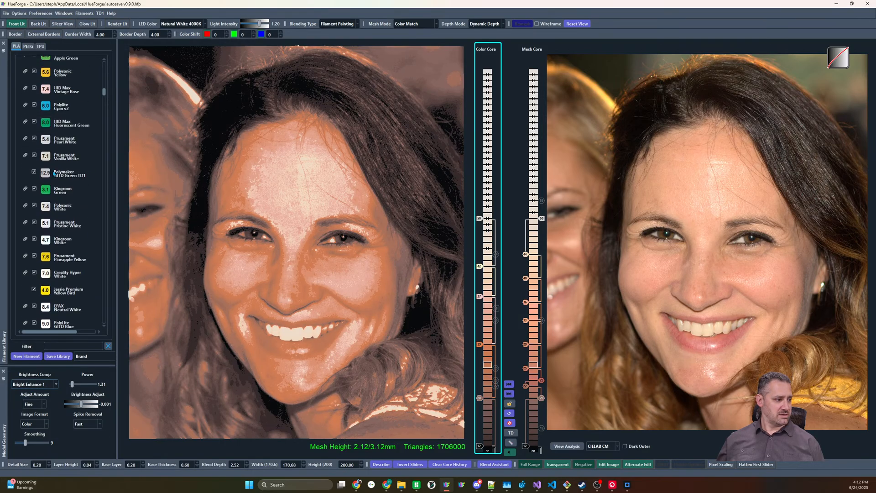
{"action": "scroll", "coordinate": [69, 175], "scroll_direction": "up", "scroll_amount": 5}
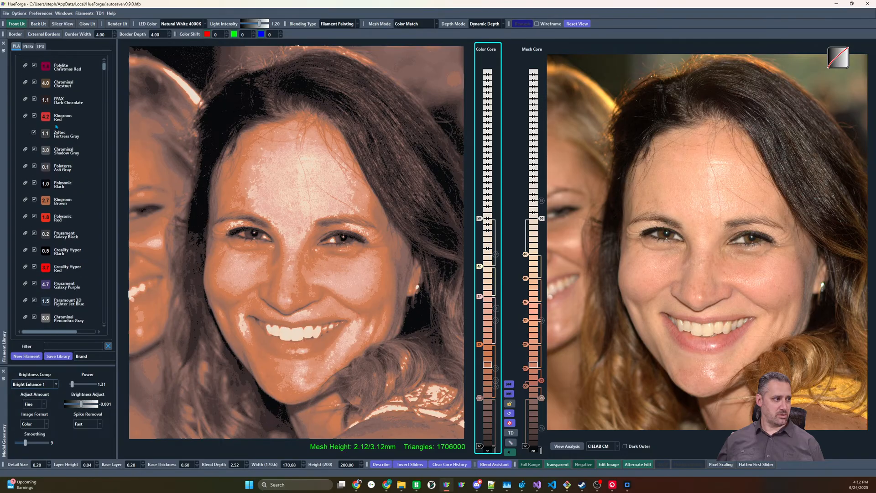
{"action": "left_click", "coordinate": [480, 398]}
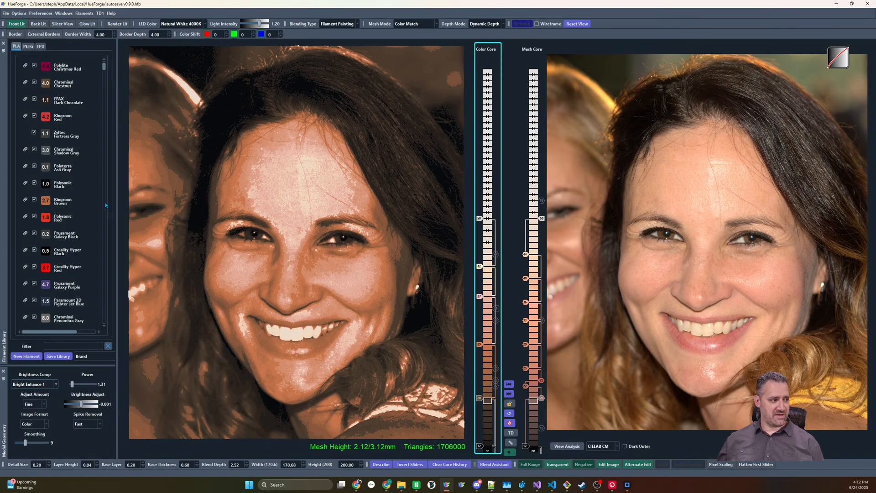
Insert Kingroon Red above the dark brown slider in the color core and lower the orange slider by one layer
{"action": "mouse_move", "coordinate": [45, 117]}
{"action": "left_mouse_down"}
{"action": "mouse_move", "coordinate": [486, 390]}
{"action": "mouse_move", "coordinate": [480, 416]}
{"action": "mouse_move", "coordinate": [480, 398]}
{"action": "left_mouse_up"}
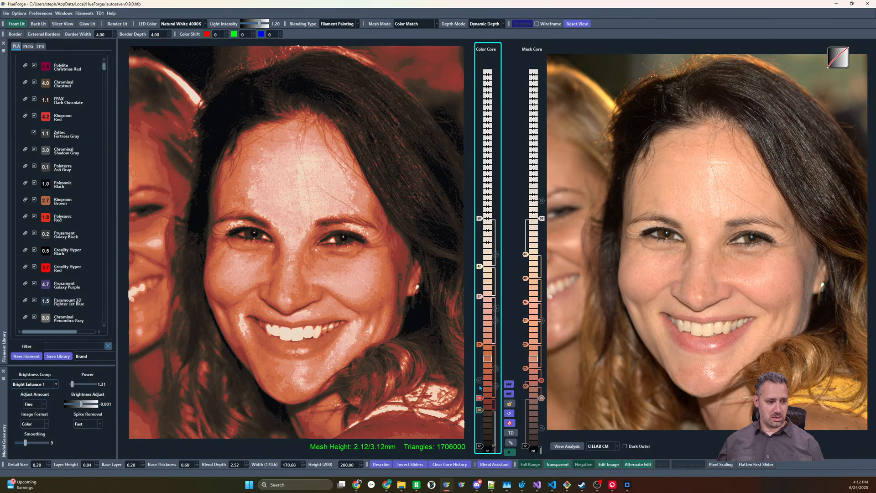
{"action": "left_click_drag", "start_coordinate": [481, 344], "coordinate": [479, 352]}
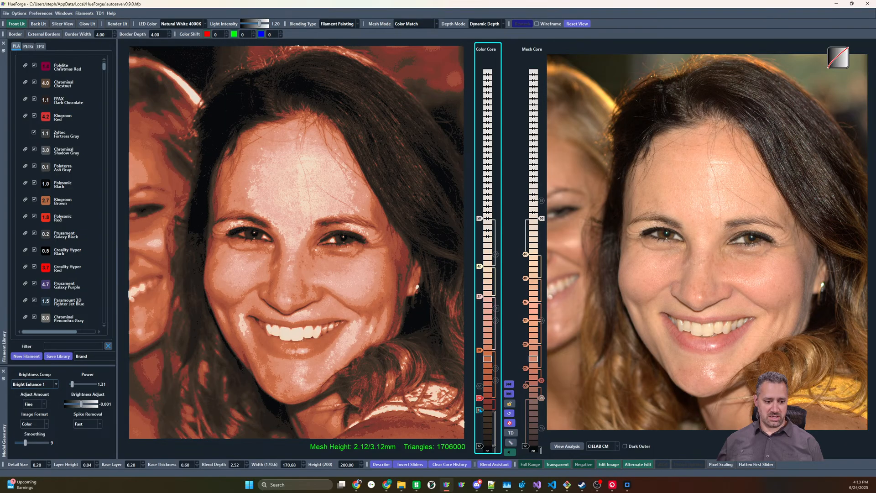
Disable the dark brown slider, try another dark filament near the bottom of the color core and disable it
{"action": "left_click_drag", "start_coordinate": [479, 410], "coordinate": [475, 412]}
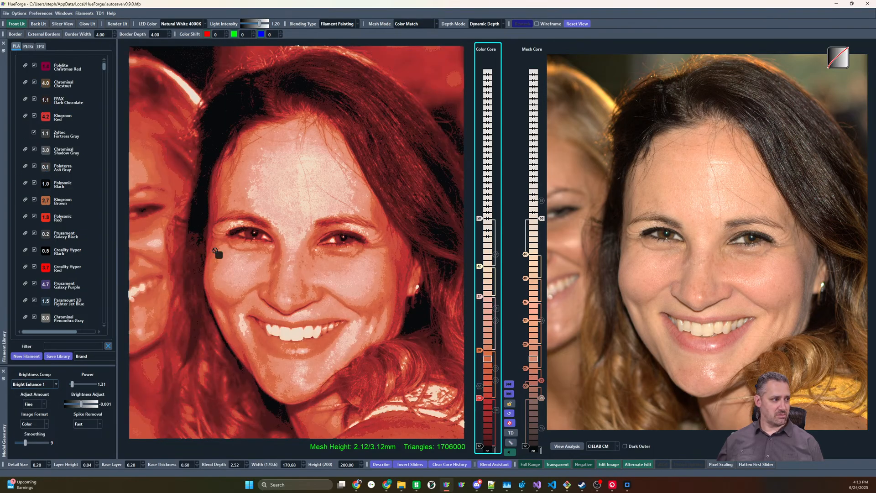
{"action": "left_click_drag", "start_coordinate": [219, 254], "coordinate": [482, 441]}
{"action": "right_click", "coordinate": [481, 430]}
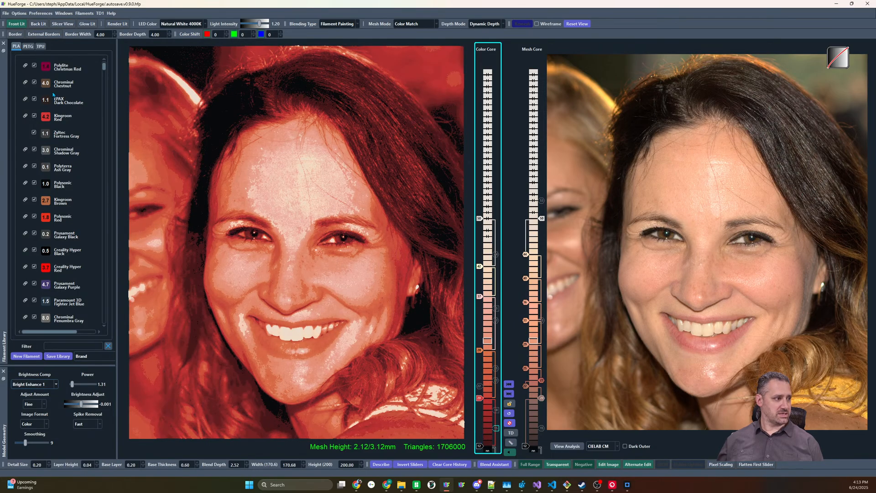
Try Paramount 3D Black Cherry at several heights below the Kingroon Red slider, remove it and re-enable the dark brown slider
{"action": "scroll", "coordinate": [56, 98], "scroll_direction": "up", "scroll_amount": 2}
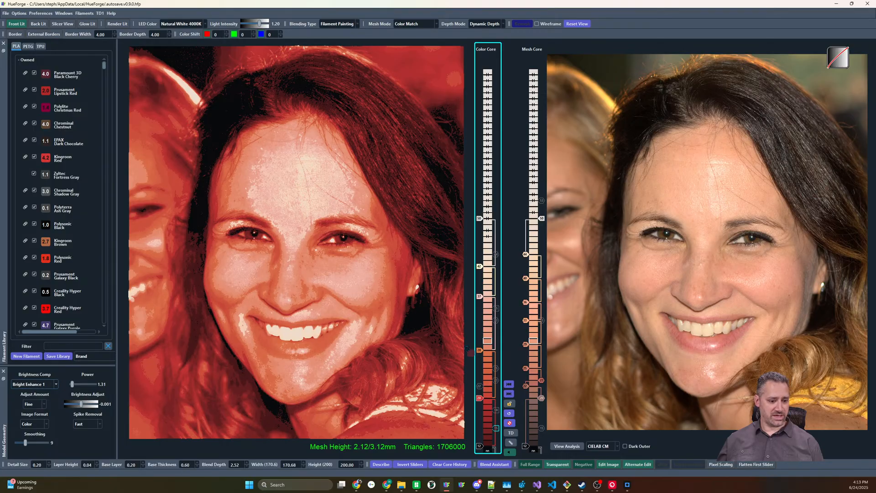
{"action": "left_click_drag", "start_coordinate": [487, 423], "coordinate": [486, 423]}
{"action": "scroll", "coordinate": [481, 424], "scroll_direction": "up", "scroll_amount": 3}
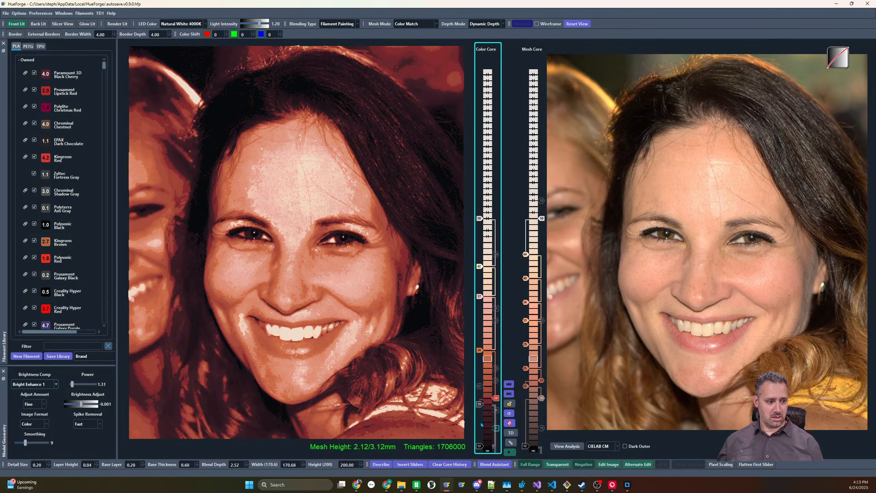
{"action": "scroll", "coordinate": [481, 424], "scroll_direction": "down", "scroll_amount": 1}
{"action": "scroll", "coordinate": [480, 424], "scroll_direction": "up", "scroll_amount": 1}
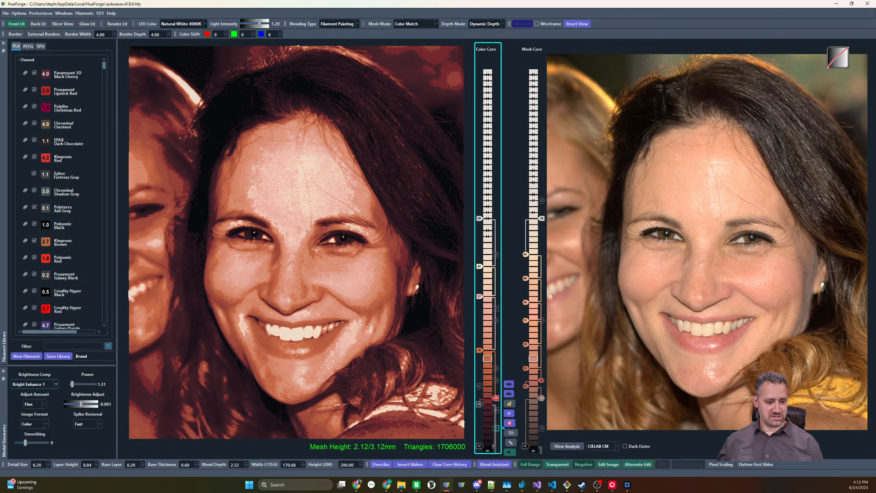
{"action": "scroll", "coordinate": [485, 406], "scroll_direction": "down", "scroll_amount": 1}
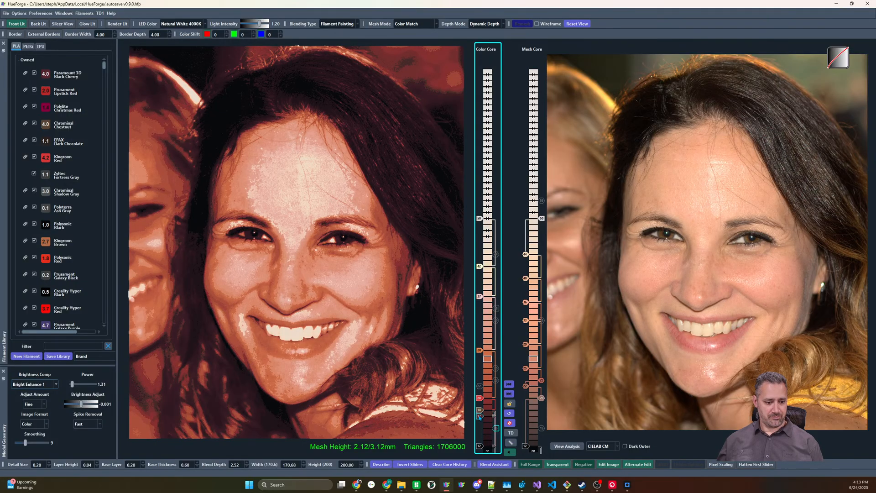
{"action": "scroll", "coordinate": [485, 409], "scroll_direction": "down", "scroll_amount": 1}
{"action": "scroll", "coordinate": [486, 409], "scroll_direction": "down", "scroll_amount": 1}
{"action": "left_click", "coordinate": [496, 410]}
{"action": "scroll", "coordinate": [487, 423], "scroll_direction": "down", "scroll_amount": 1}
{"action": "left_click", "coordinate": [481, 428]}
Raise the Kingroon Red and dark brown sliders in the color core by two layers each, comparing with the red disabled
{"action": "scroll", "coordinate": [480, 398], "scroll_direction": "up", "scroll_amount": 2}
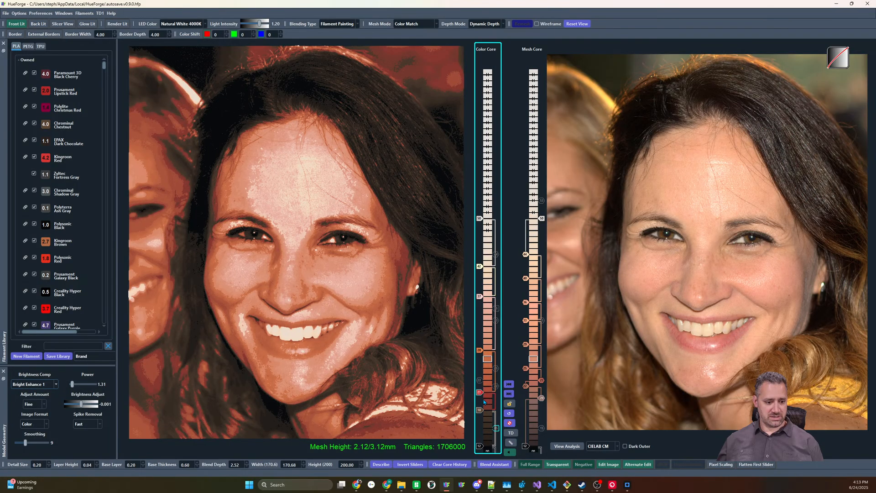
{"action": "scroll", "coordinate": [480, 411], "scroll_direction": "up", "scroll_amount": 2}
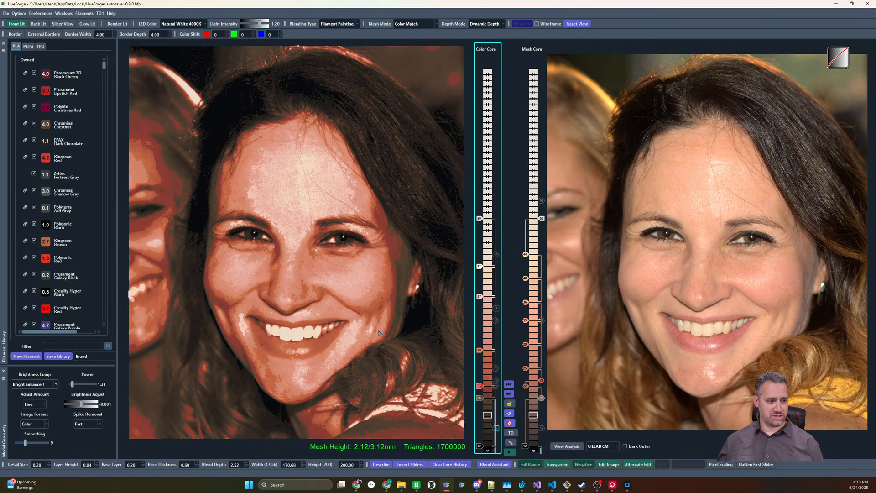
{"action": "left_click", "coordinate": [479, 386]}
{"action": "left_click", "coordinate": [479, 386]}
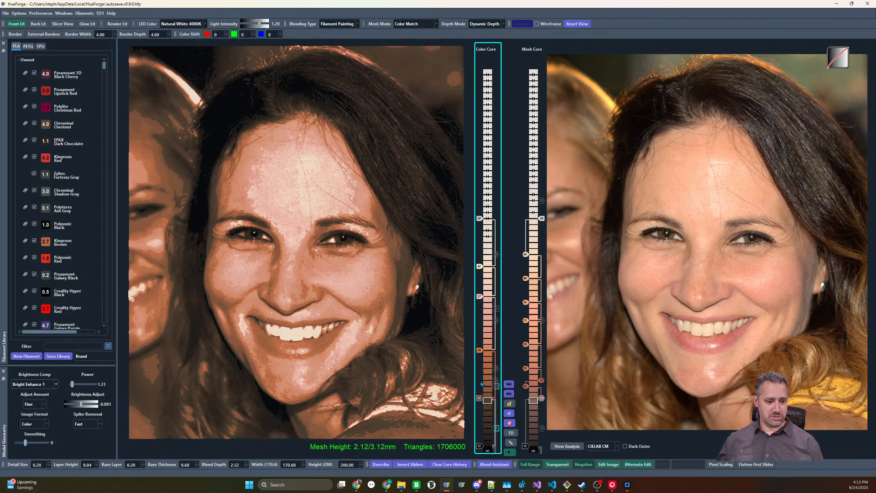
Find the closest filaments to the mesh core's #c26a5f reddish slider and browse the owned and unowned matches
{"action": "right_click", "coordinate": [543, 388]}
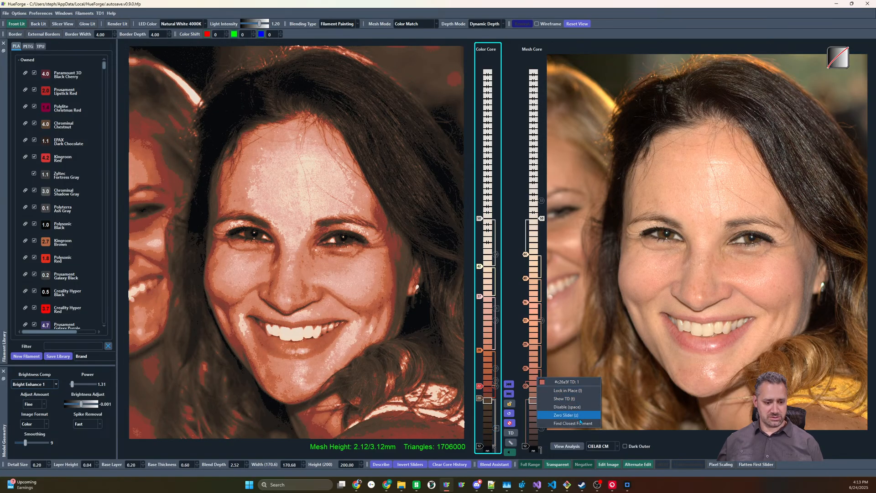
{"action": "left_click", "coordinate": [566, 415]}
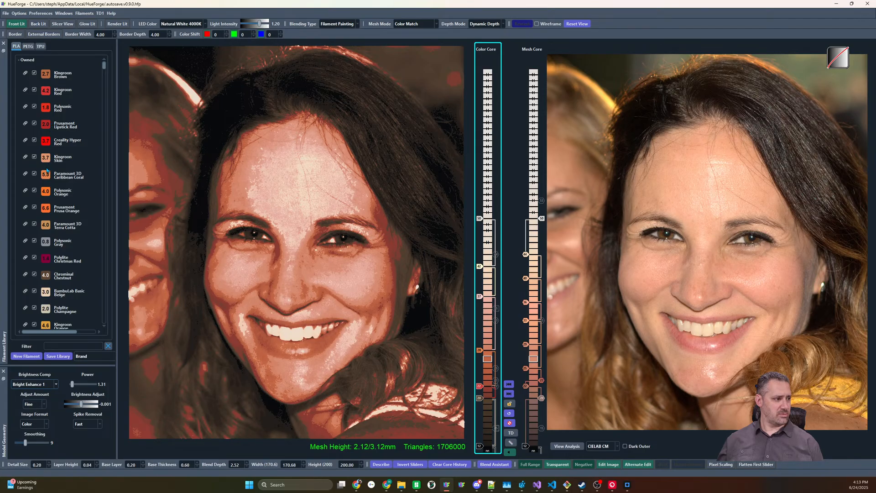
{"action": "scroll", "coordinate": [51, 182], "scroll_direction": "down", "scroll_amount": 1}
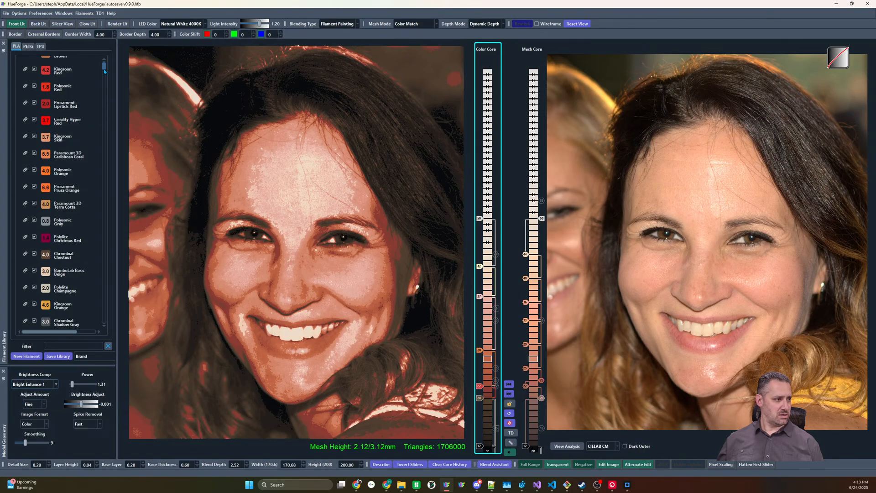
{"action": "left_click_drag", "start_coordinate": [104, 69], "coordinate": [105, 106]}
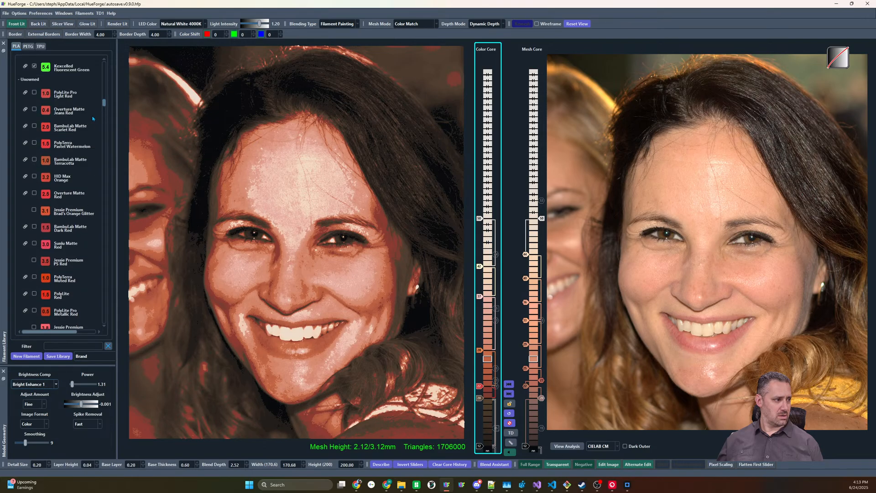
{"action": "scroll", "coordinate": [50, 230], "scroll_direction": "up", "scroll_amount": 10}
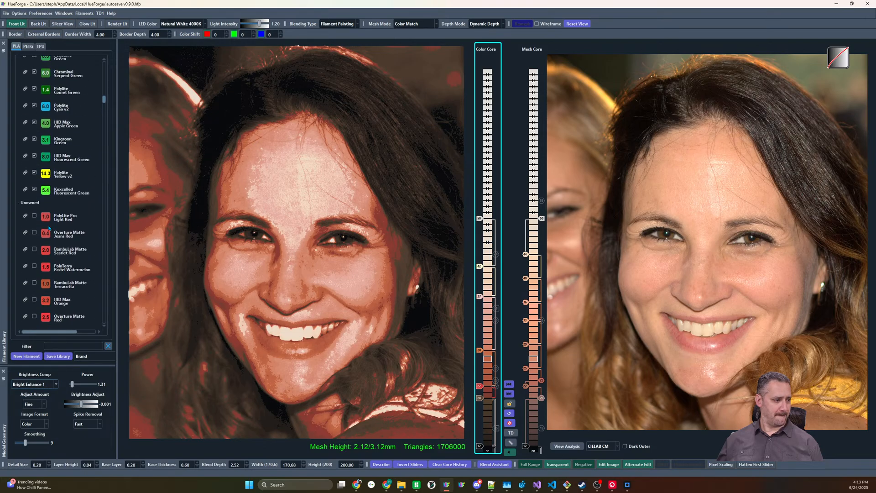
Disable the lower reddish-brown slider just above the dark gray-brown one in the mesh core
{"action": "scroll", "coordinate": [48, 224], "scroll_direction": "up", "scroll_amount": 5}
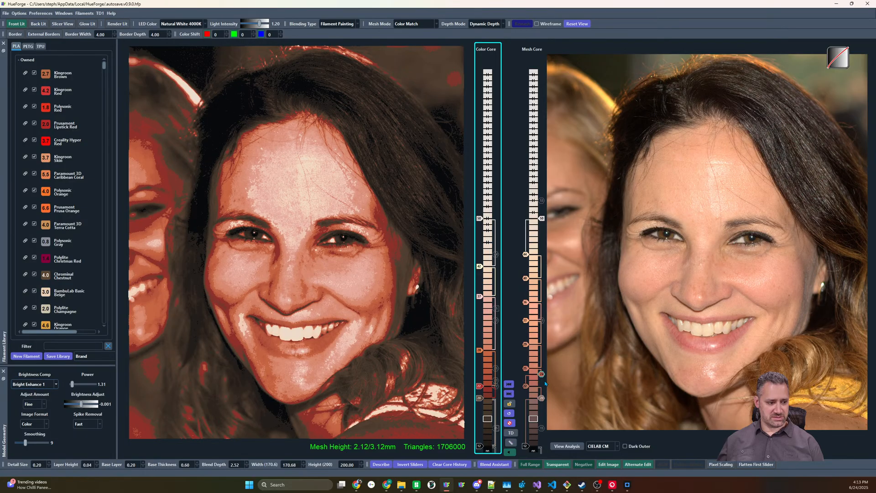
{"action": "left_click_drag", "start_coordinate": [529, 372], "coordinate": [524, 387]}
{"action": "right_click", "coordinate": [525, 382]}
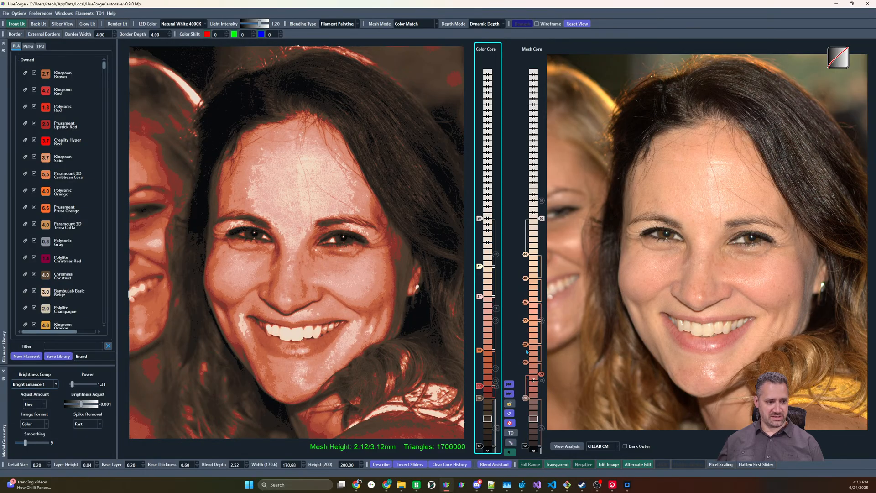
Test the salmon slider in the middle of the mesh core at different heights and raise it by one layer
{"action": "mouse_move", "coordinate": [526, 344]}
{"action": "left_mouse_down"}
{"action": "mouse_move", "coordinate": [526, 333]}
{"action": "mouse_move", "coordinate": [525, 349]}
{"action": "left_mouse_up"}
{"action": "key", "text": "Down"}
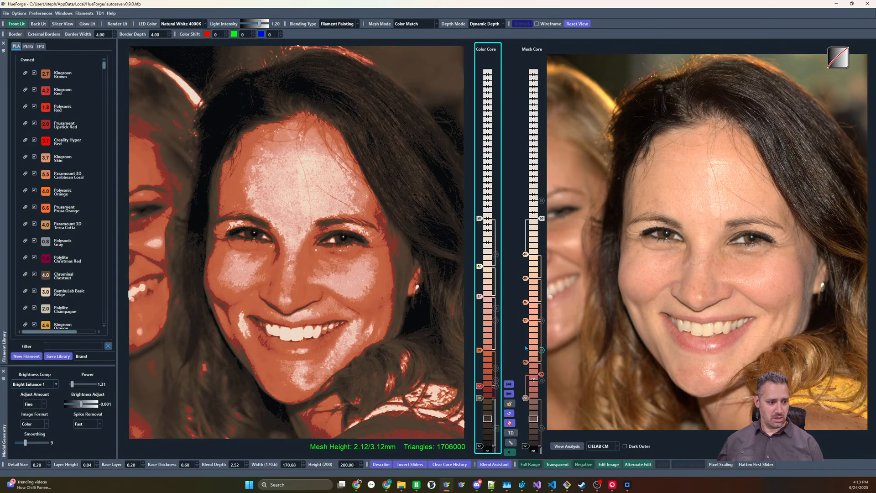
{"action": "key", "text": "Up"}
{"action": "key", "text": "Up"}
{"action": "key", "text": "Up"}
{"action": "key", "text": "Up"}
{"action": "key", "text": "Up"}
{"action": "key", "text": "Down"}
{"action": "key", "text": "Down"}
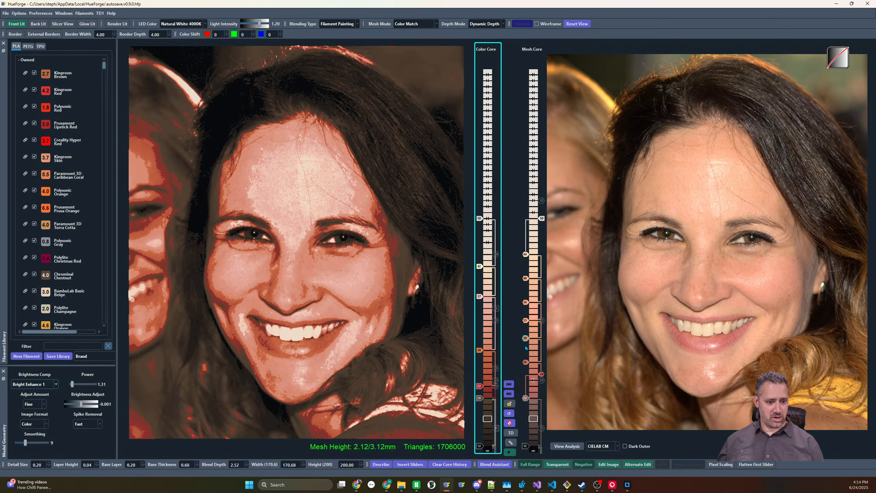
Try the lower peach slider in the mesh core at several heights and raise it close beneath the upper peach slider
{"action": "mouse_move", "coordinate": [526, 321]}
{"action": "left_mouse_down"}
{"action": "mouse_move", "coordinate": [528, 308]}
{"action": "mouse_move", "coordinate": [527, 321]}
{"action": "left_mouse_up"}
{"action": "left_click", "coordinate": [528, 302]}
{"action": "key", "text": "Up"}
{"action": "key", "text": "Up"}
{"action": "key", "text": "Up"}
{"action": "key", "text": "Down"}
{"action": "key", "text": "Down"}
{"action": "key", "text": "Down"}
{"action": "key", "text": "Down"}
{"action": "key", "text": "Down"}
{"action": "key", "text": "Down"}
{"action": "key", "text": "Down"}
{"action": "key", "text": "Down"}
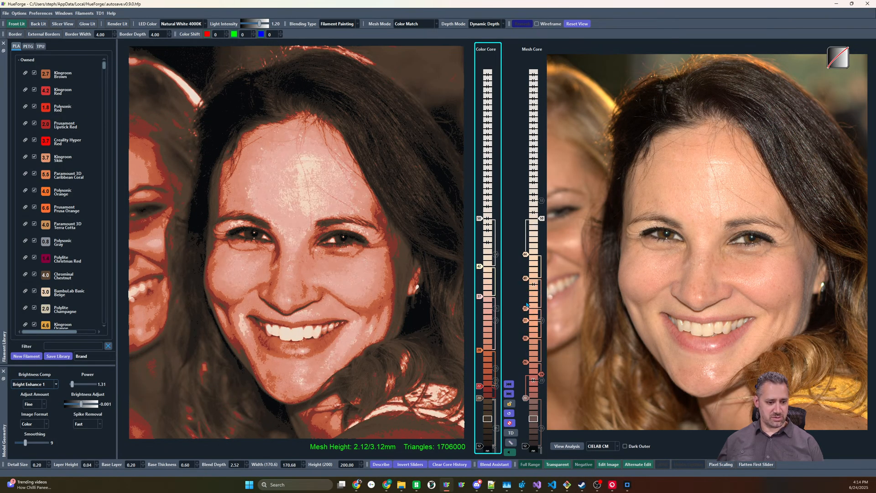
{"action": "key", "text": "Up"}
{"action": "key", "text": "Up"}
{"action": "key", "text": "Up"}
{"action": "key", "text": "Up"}
{"action": "key", "text": "Up"}
{"action": "key", "text": "Up"}
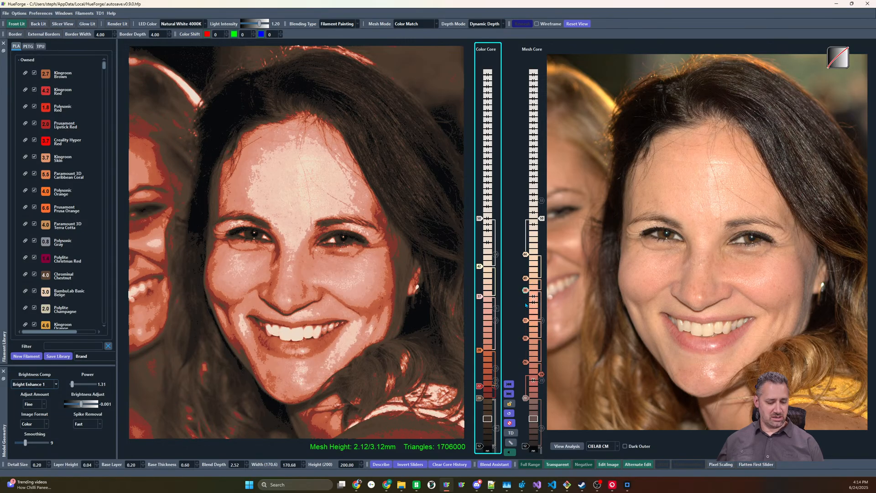
Lower the uppermost peach slider in the mesh core by three layers, next to the other peach slider
{"action": "left_click", "coordinate": [525, 278]}
{"action": "key", "text": "Down"}
{"action": "key", "text": "Down"}
{"action": "key", "text": "Down"}
{"action": "key", "text": "Down"}
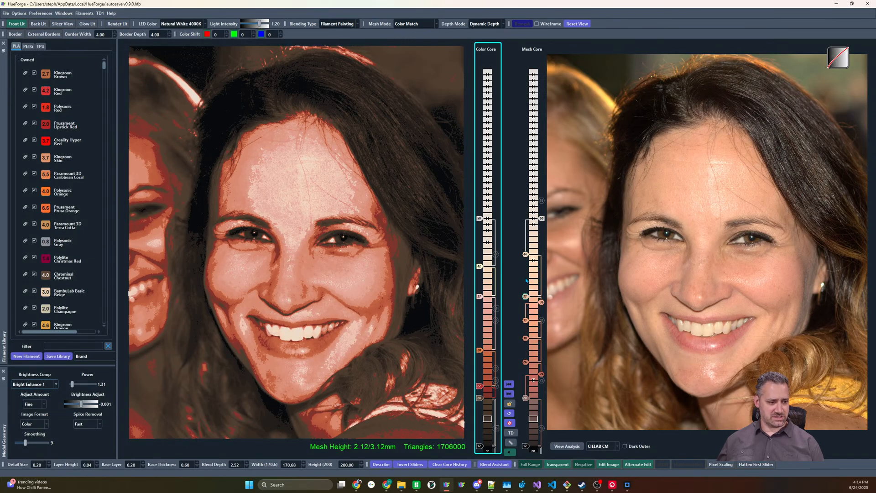
Try the pale pink slider in the color core at lower heights, return it to its position and disable it
{"action": "left_click", "coordinate": [479, 297]}
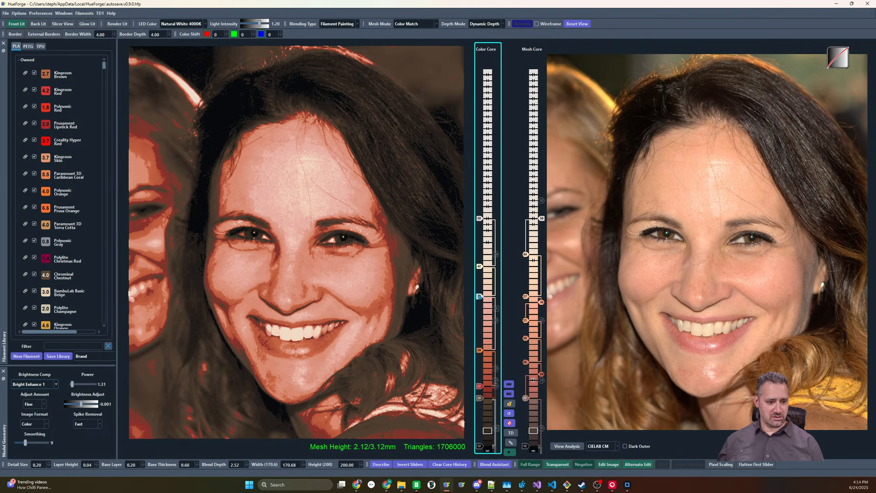
{"action": "key", "text": "Down"}
{"action": "key", "text": "Down"}
{"action": "key", "text": "Up"}
{"action": "key", "text": "Up"}
{"action": "right_click", "coordinate": [477, 296]}
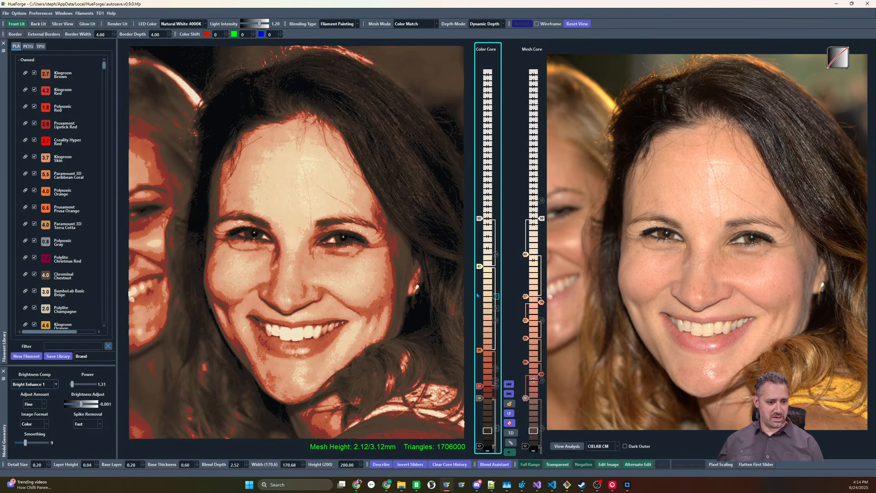
Try raising the orange slider in the color core and return it to its original height
{"action": "left_click", "coordinate": [480, 350]}
{"action": "key", "text": "Up"}
{"action": "key", "text": "Up"}
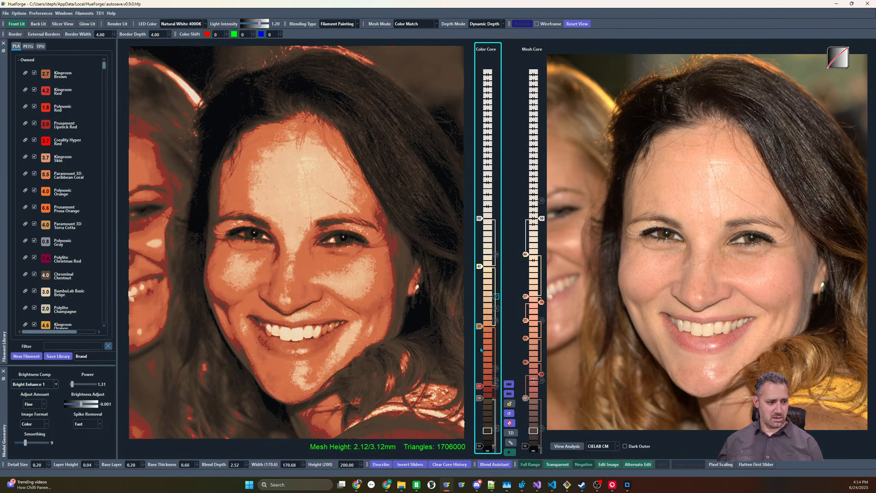
{"action": "key", "text": "Down"}
{"action": "key", "text": "Down"}
Lower the cream slider in the color core by two layers and try enabling the tan slider beneath it
{"action": "left_click", "coordinate": [479, 263]}
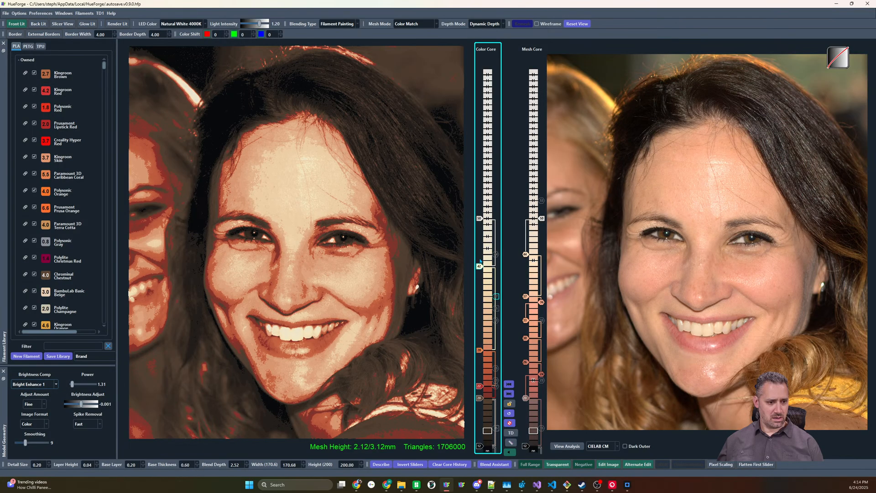
{"action": "left_click", "coordinate": [478, 219]}
{"action": "mouse_move", "coordinate": [480, 273]}
{"action": "left_mouse_down"}
{"action": "mouse_move", "coordinate": [479, 299]}
{"action": "mouse_move", "coordinate": [479, 266]}
{"action": "mouse_move", "coordinate": [480, 278]}
{"action": "left_mouse_up"}
{"action": "right_click", "coordinate": [497, 307]}
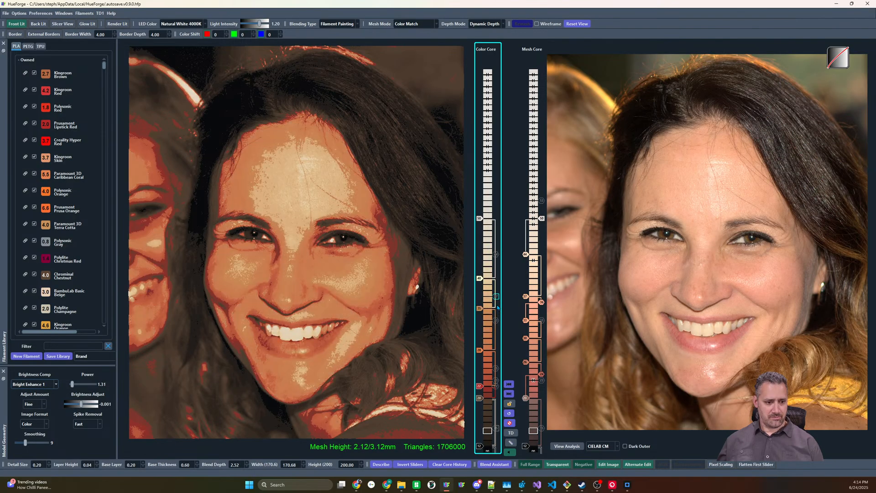
Disable the tan slider in the color core again and re-enable the pale pink slider above it
{"action": "right_click", "coordinate": [495, 302]}
{"action": "right_click", "coordinate": [495, 301]}
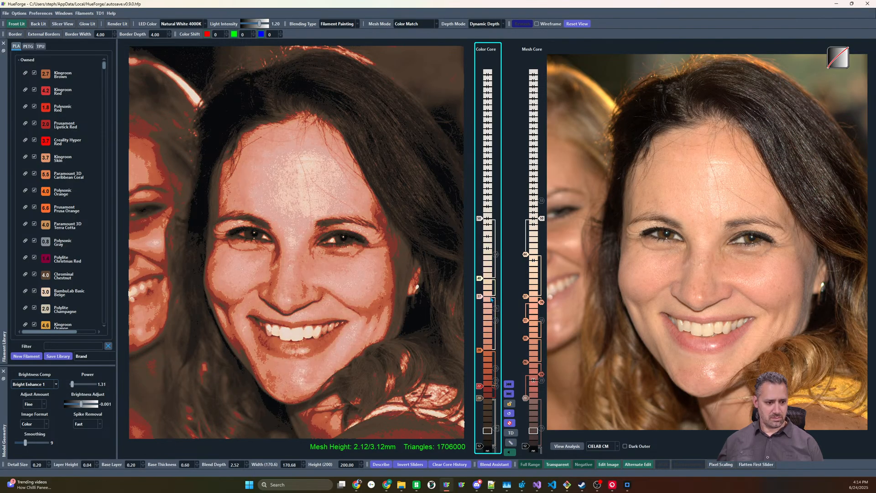
{"action": "left_click_drag", "start_coordinate": [480, 300], "coordinate": [480, 296]}
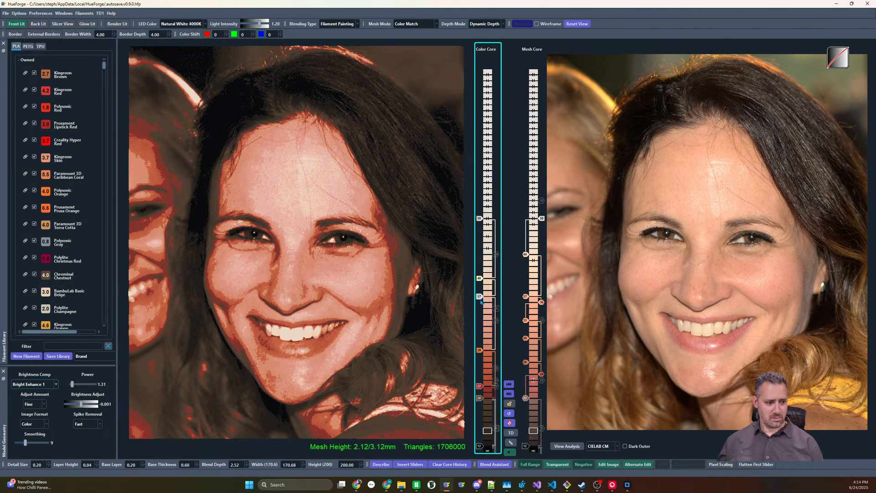
Preview the mesh core and lower its lowest reddish slider and the gray-brown slider beneath by one layer each
{"action": "left_click", "coordinate": [523, 319]}
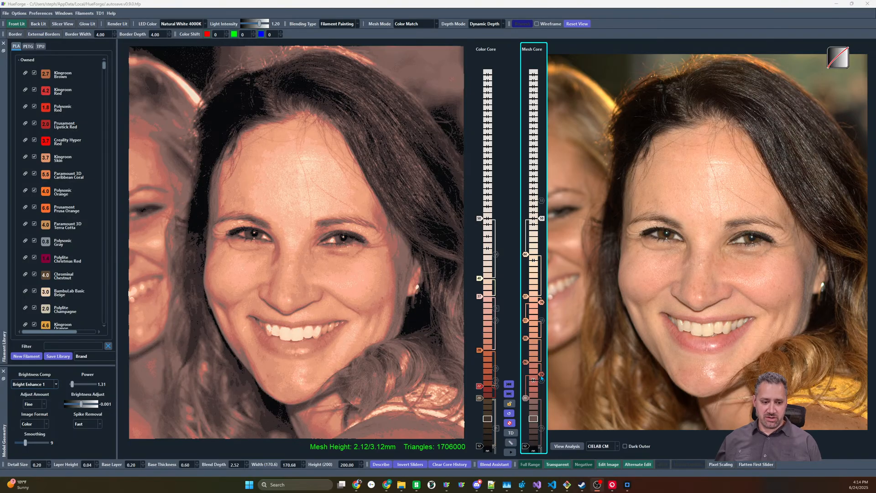
{"action": "scroll", "coordinate": [542, 377], "scroll_direction": "down", "scroll_amount": 1}
{"action": "scroll", "coordinate": [526, 401], "scroll_direction": "up", "scroll_amount": 1}
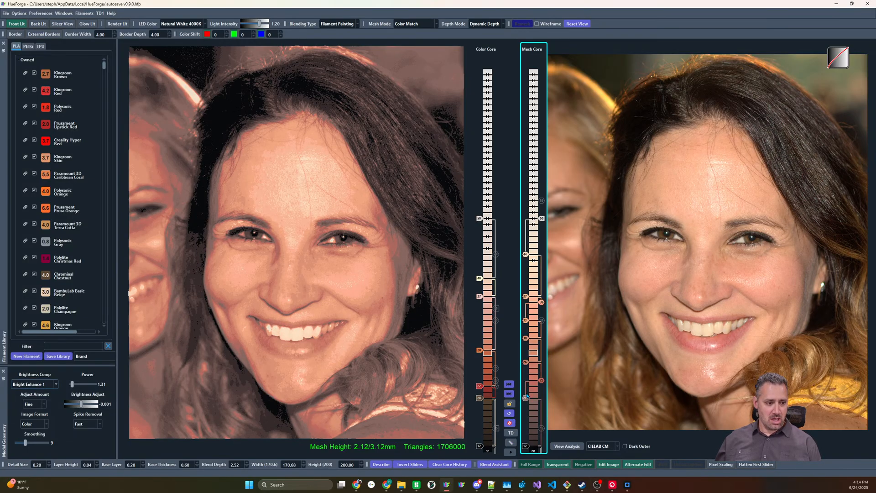
{"action": "scroll", "coordinate": [538, 385], "scroll_direction": "up", "scroll_amount": 1}
{"action": "scroll", "coordinate": [538, 385], "scroll_direction": "down", "scroll_amount": 1}
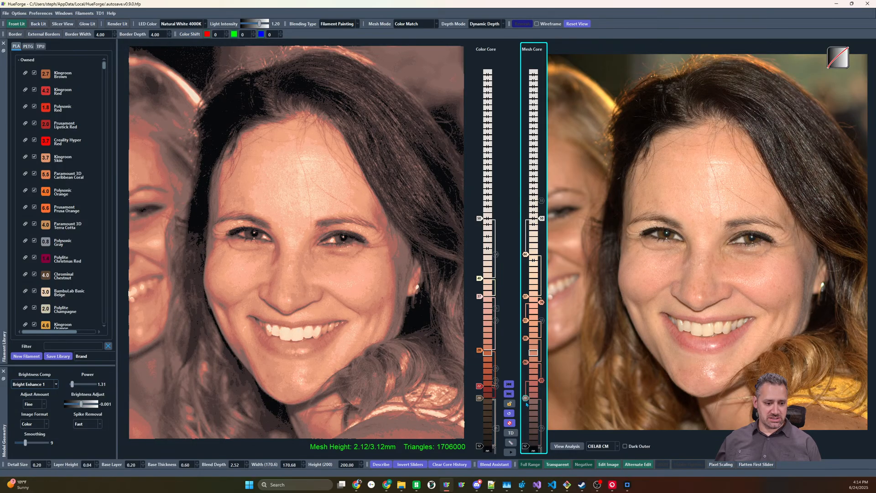
{"action": "scroll", "coordinate": [527, 402], "scroll_direction": "down", "scroll_amount": 2}
{"action": "scroll", "coordinate": [528, 402], "scroll_direction": "up", "scroll_amount": 1}
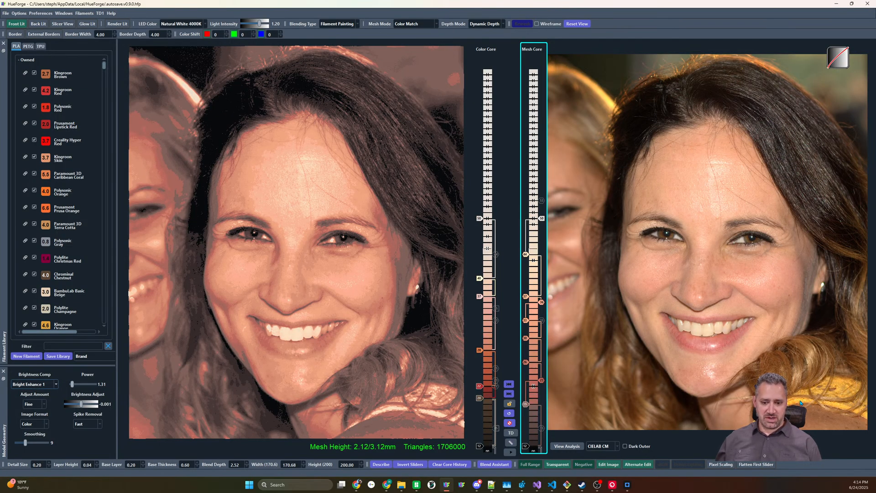
Add a yellow slider above the white one in the mesh core and a gold slider above it
{"action": "mouse_move", "coordinate": [801, 403]}
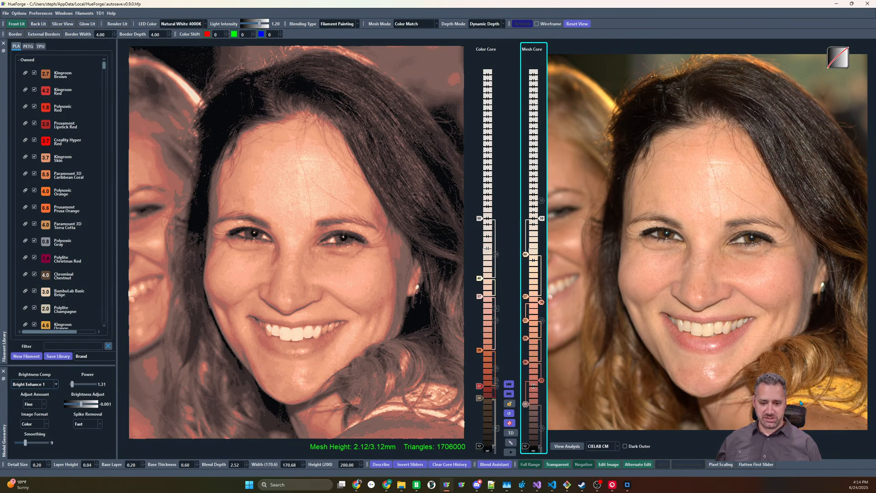
{"action": "left_click", "coordinate": [534, 195]}
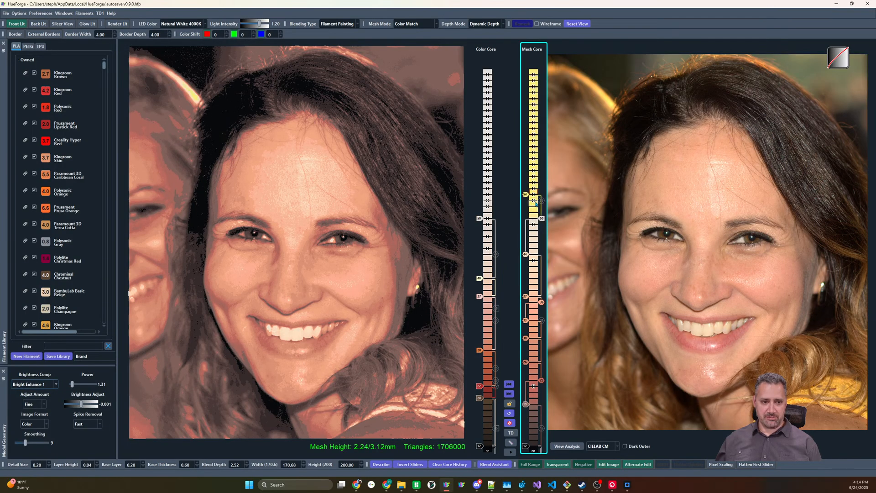
{"action": "mouse_move", "coordinate": [526, 195]}
{"action": "left_mouse_down"}
{"action": "mouse_move", "coordinate": [526, 177]}
{"action": "mouse_move", "coordinate": [526, 189]}
{"action": "left_mouse_up"}
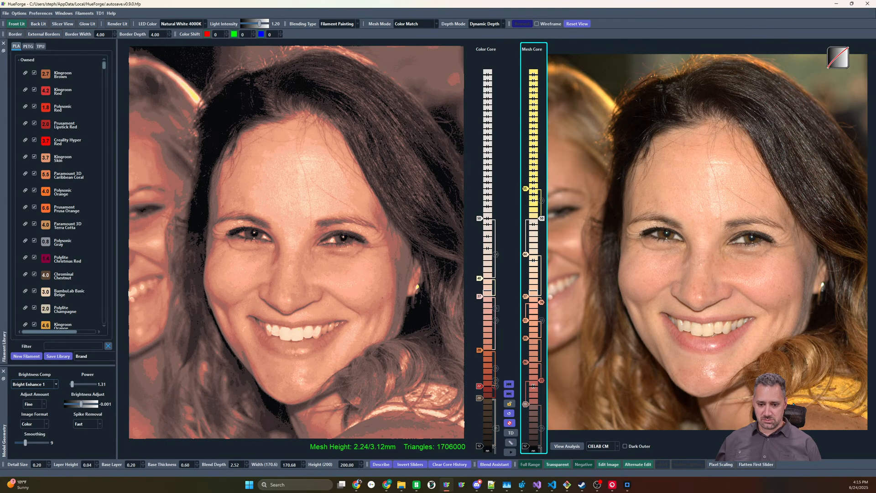
{"action": "left_click", "coordinate": [527, 172]}
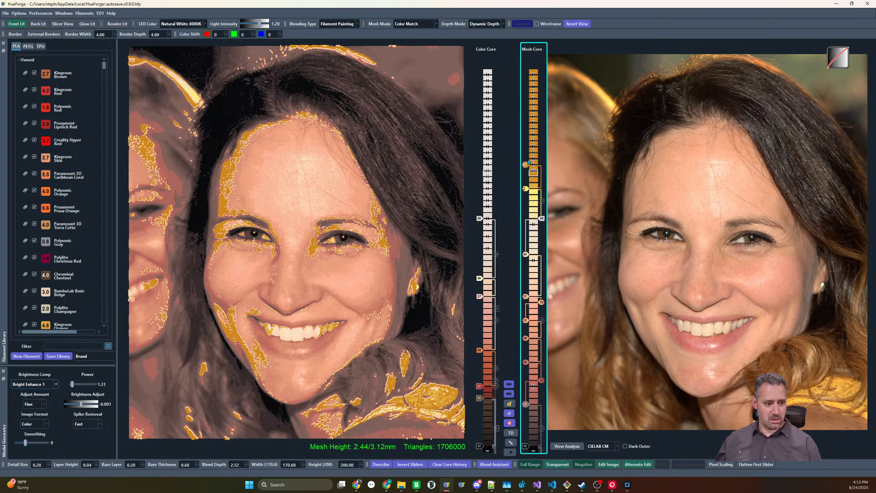
{"action": "scroll", "coordinate": [528, 171], "scroll_direction": "up", "scroll_amount": 2}
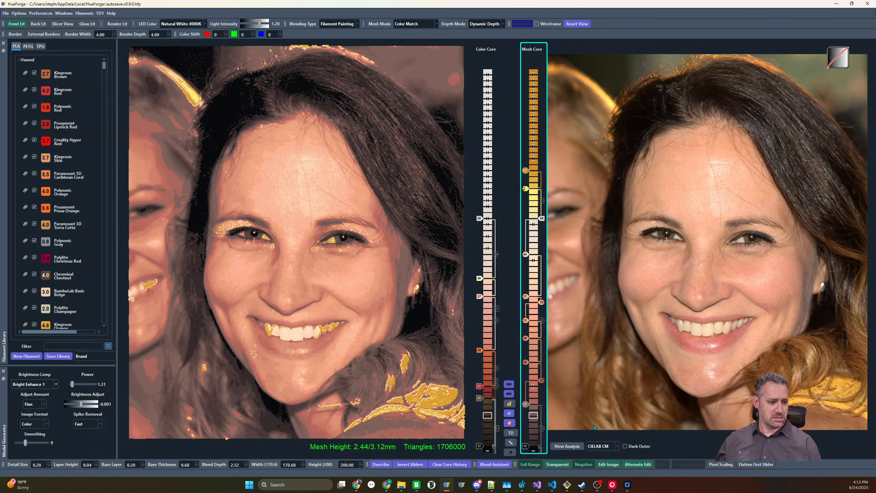
Try the CIELAB 2 CM color matching method and set the method to Default CM
{"action": "left_click", "coordinate": [601, 446]}
{"action": "left_click", "coordinate": [603, 471]}
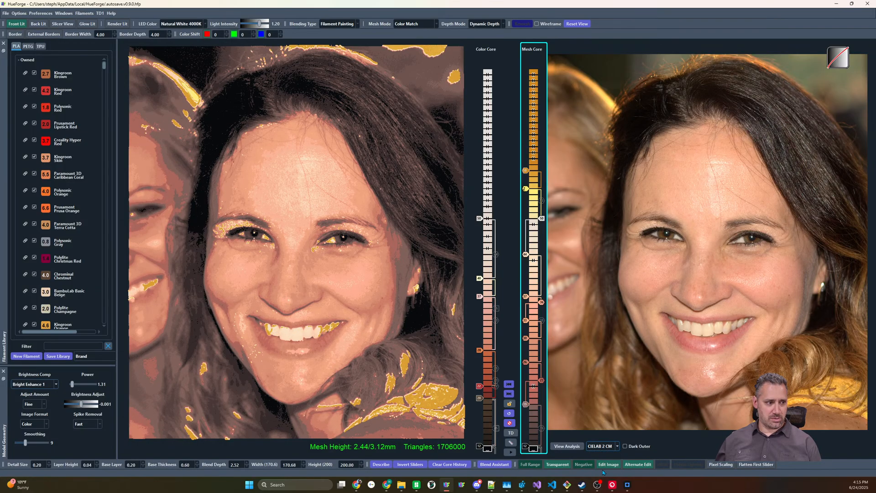
{"action": "left_click", "coordinate": [601, 446]}
{"action": "left_click", "coordinate": [602, 453]}
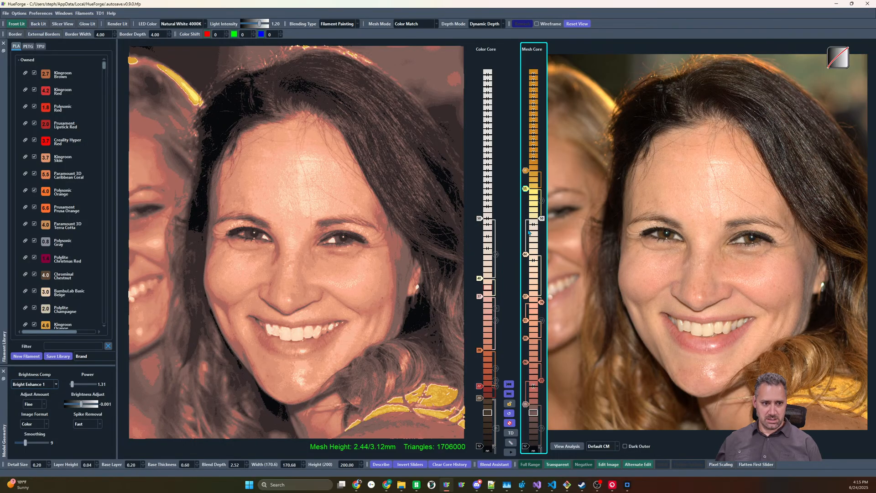
Lower the white slider in the mesh core by one layer and disable the yellow slider above it
{"action": "scroll", "coordinate": [543, 221], "scroll_direction": "down", "scroll_amount": 1}
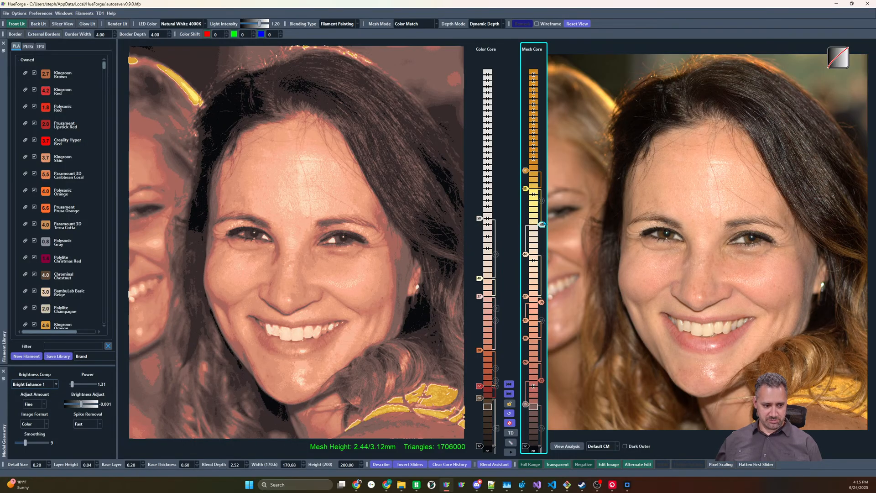
{"action": "scroll", "coordinate": [526, 187], "scroll_direction": "down", "scroll_amount": 1}
{"action": "double_click", "coordinate": [528, 195]}
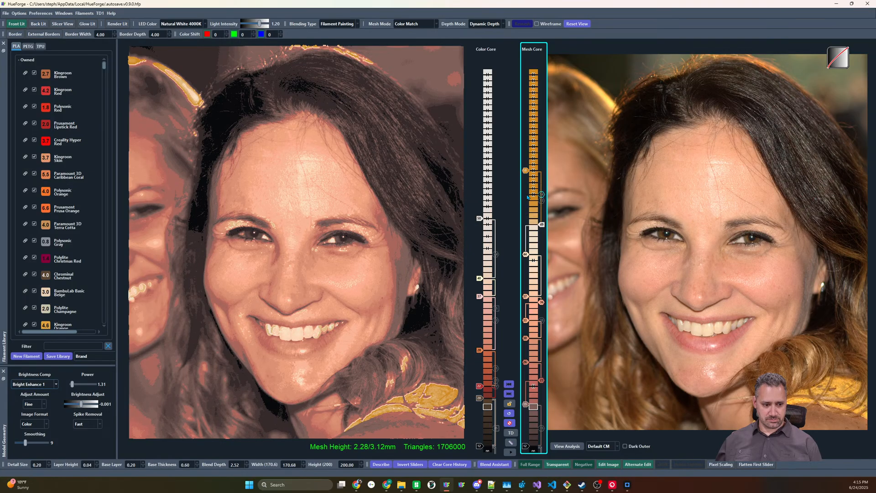
Lower the gold slider in the mesh core by two layers and re-enable the yellow slider, briefly trying the gray one
{"action": "left_click_drag", "start_coordinate": [525, 173], "coordinate": [529, 182]}
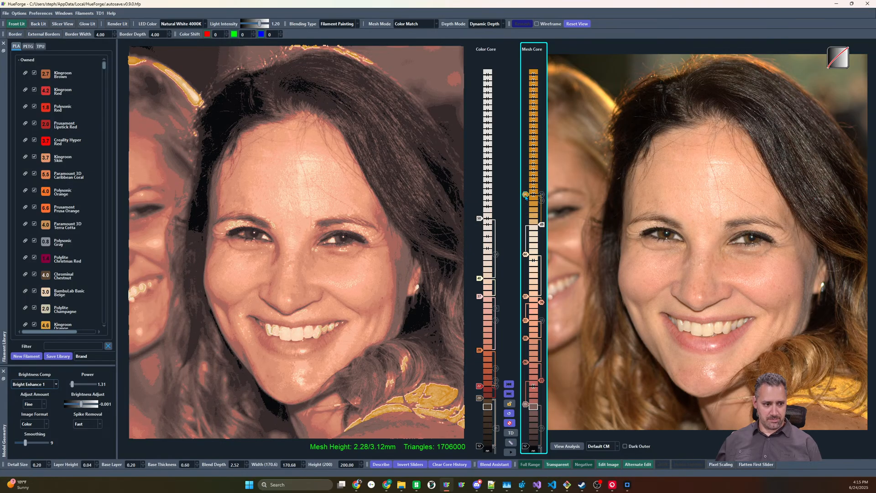
{"action": "right_click", "coordinate": [526, 196]}
{"action": "left_click", "coordinate": [528, 200]}
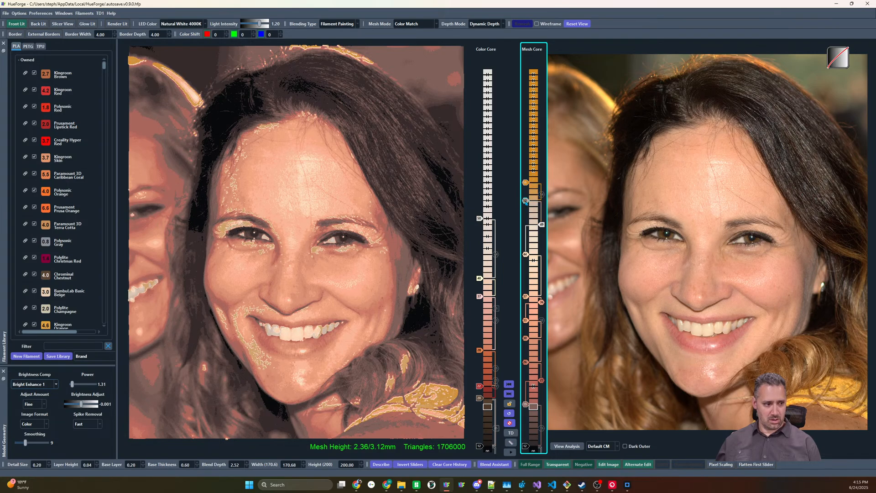
{"action": "left_click_drag", "start_coordinate": [525, 201], "coordinate": [529, 195]}
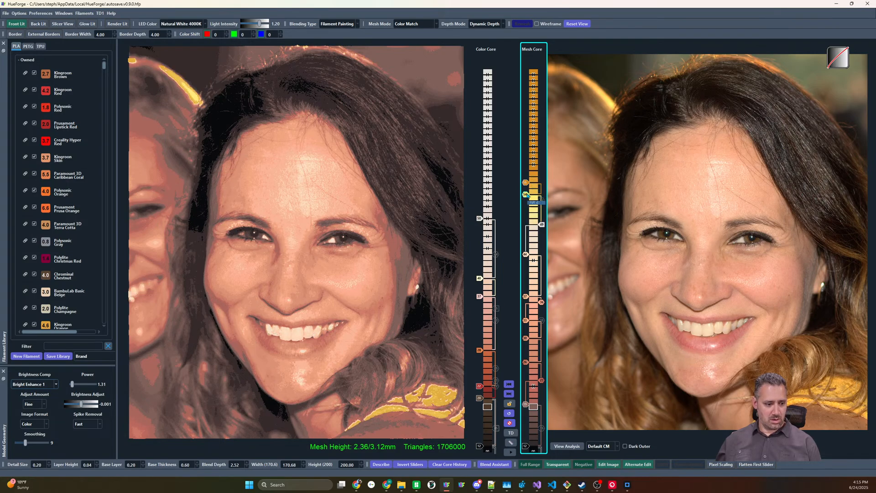
Fine-tune the mesh core's yellow and gold sliders, lowering the yellow and raising the gold by one layer each
{"action": "key", "text": "Down"}
{"action": "key", "text": "Down"}
{"action": "key", "text": "Down"}
{"action": "key", "text": "Up"}
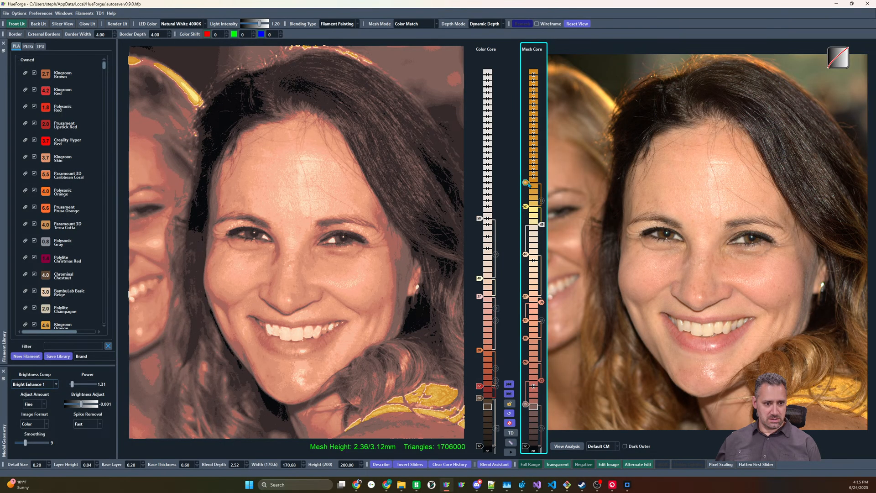
{"action": "left_click", "coordinate": [528, 185]}
{"action": "key", "text": "Up"}
{"action": "key", "text": "Up"}
{"action": "key", "text": "Down"}
{"action": "left_click", "coordinate": [527, 209]}
{"action": "key", "text": "Up"}
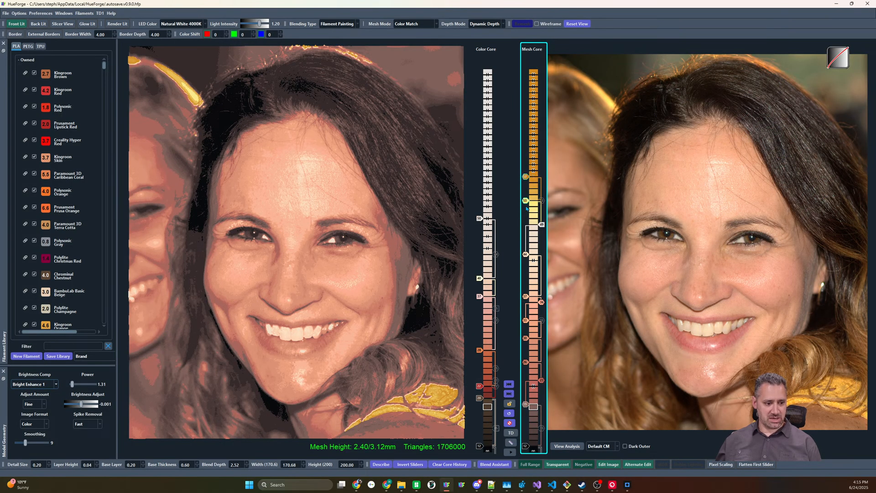
{"action": "key", "text": "Down"}
{"action": "key", "text": "Up"}
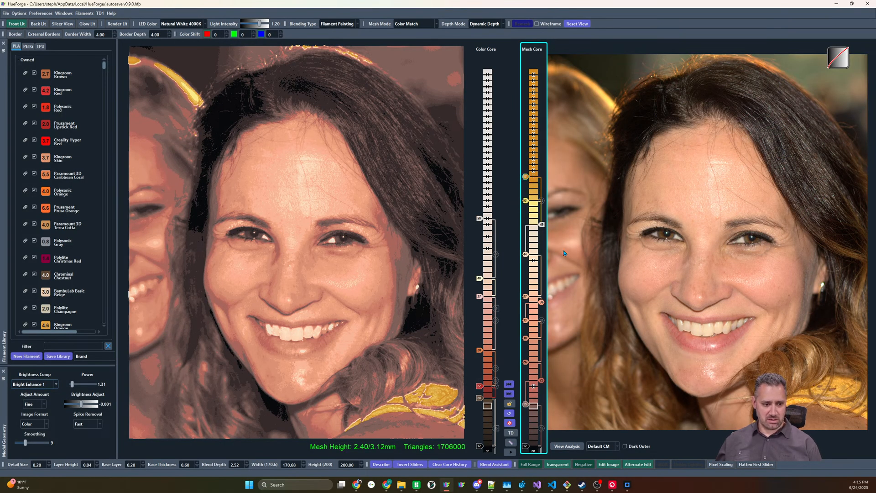
Delete the gold and yellow sliders from the mesh core and shift all remaining mesh sliders up by three layers
{"action": "left_click_drag", "start_coordinate": [526, 174], "coordinate": [546, 220]}
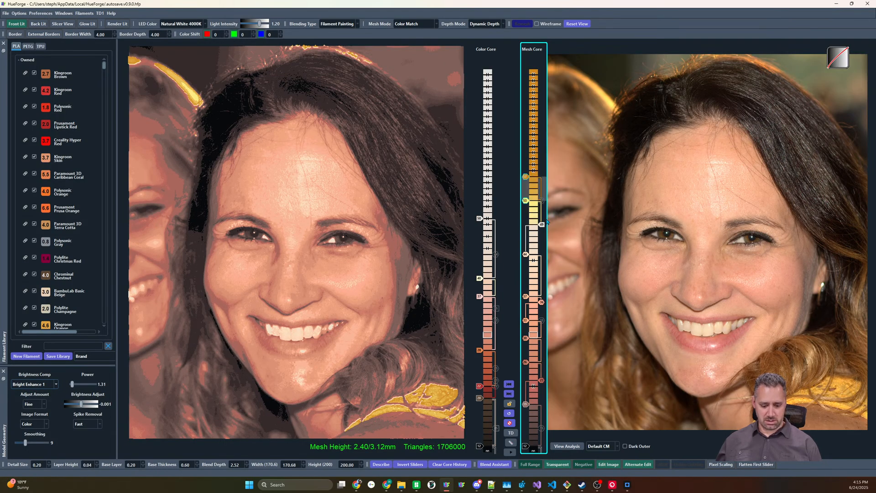
{"action": "key", "text": "Delete"}
{"action": "left_click_drag", "start_coordinate": [529, 450], "coordinate": [534, 443], "text": "shift"}
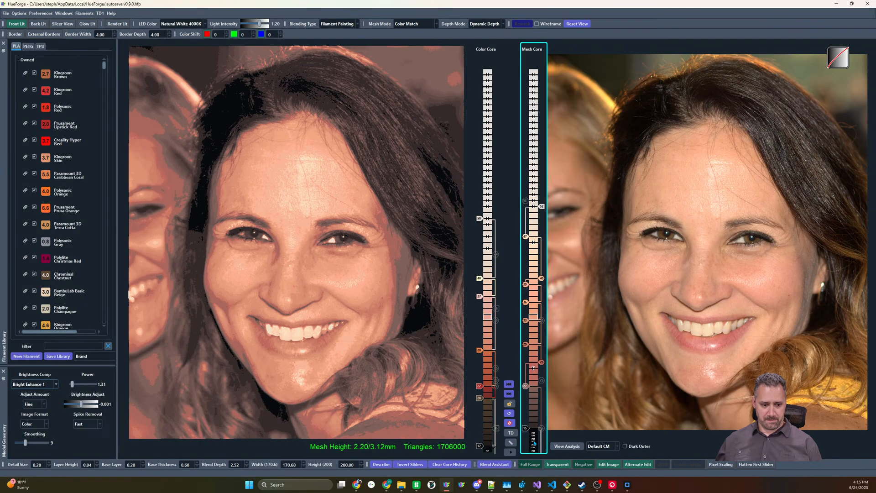
Restore the mesh core's gold and yellow sliders, set the yellow to layer 13, and raise both cores' black sliders to layer 20
{"action": "key", "text": "ctrl+v"}
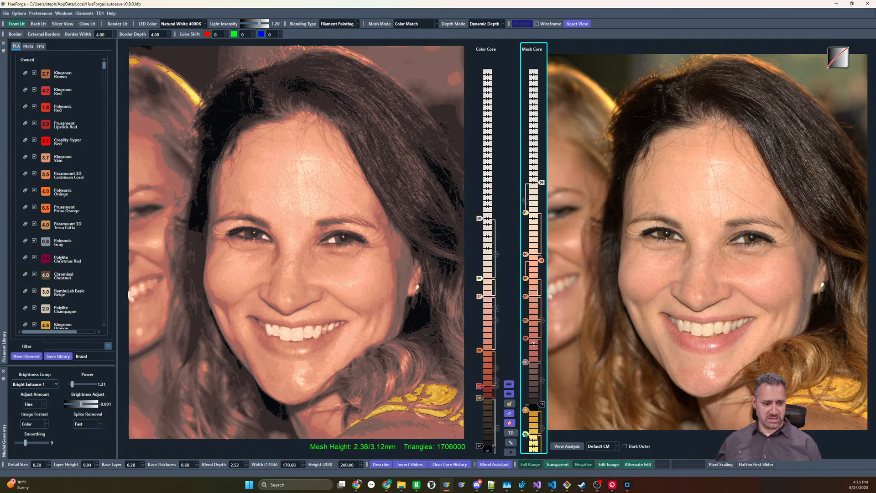
{"action": "left_click_drag", "start_coordinate": [528, 435], "coordinate": [527, 437]}
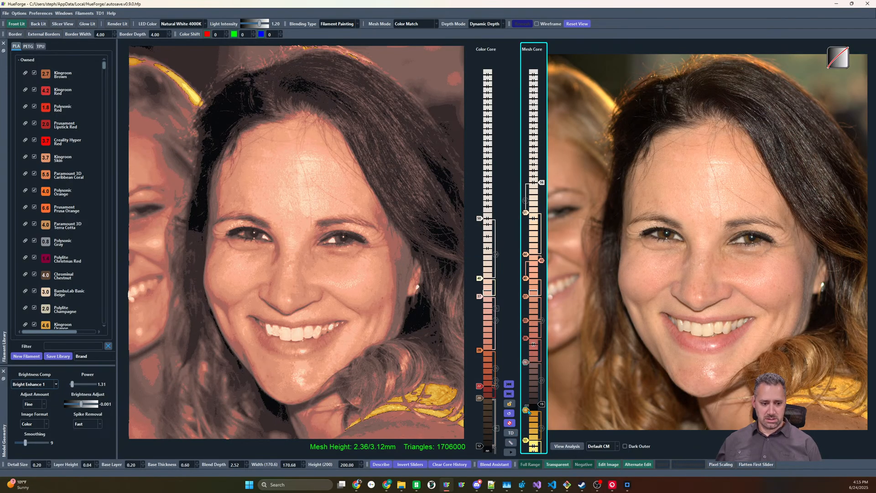
{"action": "left_click", "coordinate": [545, 403]}
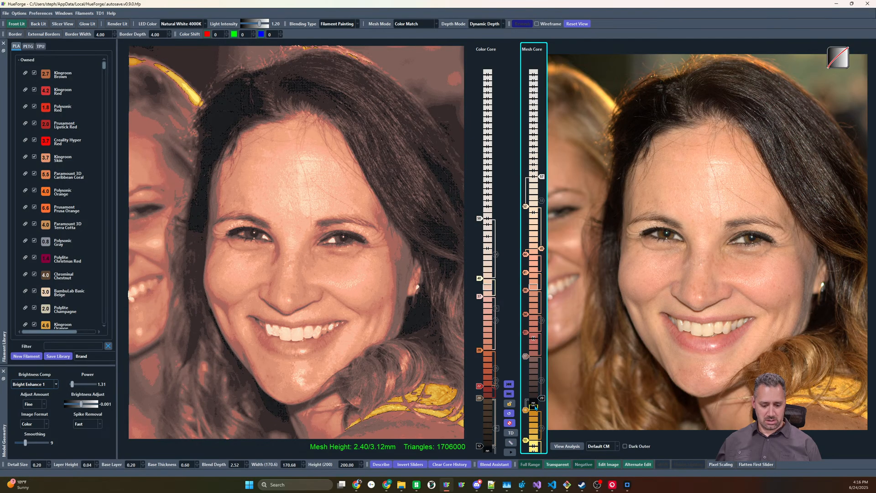
{"action": "left_click", "coordinate": [557, 465]}
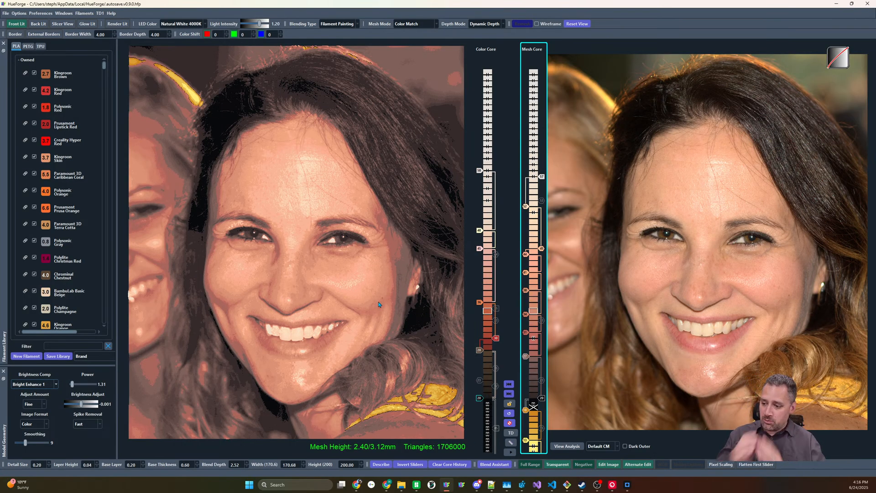
Load the orange astronaut image from the file explorer and reset the sliders in both cores to their defaults
{"action": "key", "text": "super+e"}
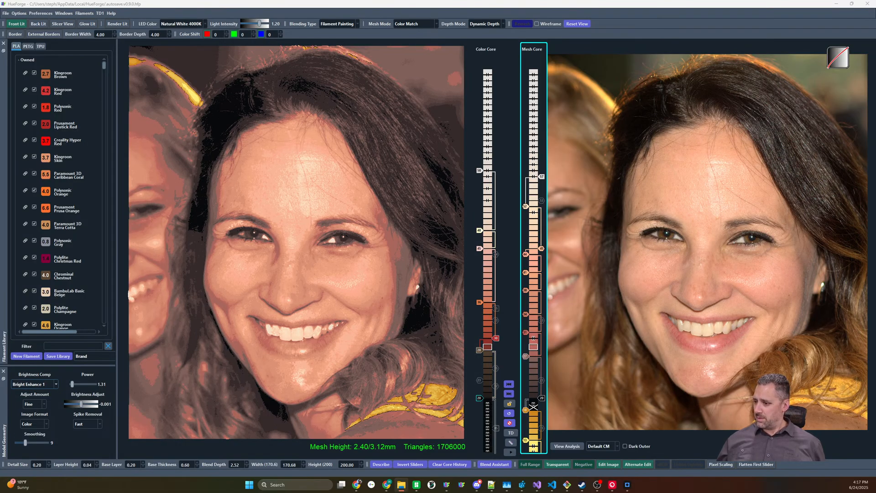
{"action": "left_click_drag", "start_coordinate": [875, 232], "coordinate": [776, 235]}
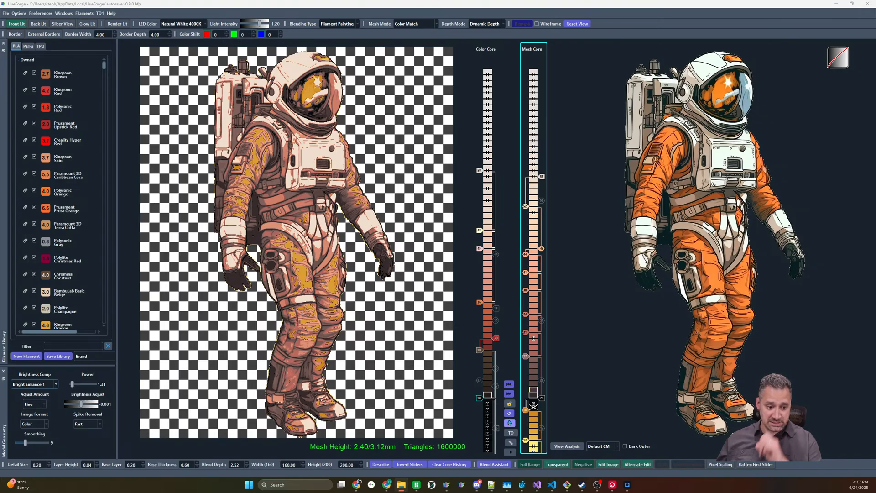
{"action": "left_click", "coordinate": [509, 414]}
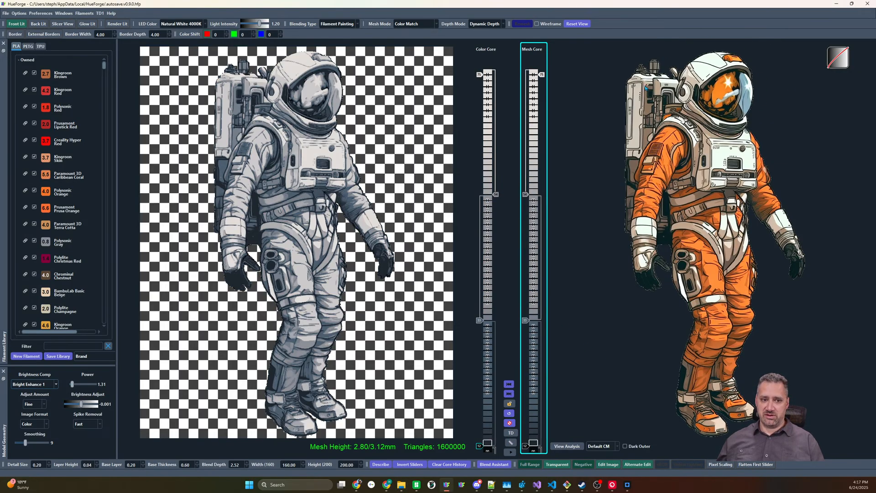
Set the color matching method to CIELAB 2 CM and raise the mesh core's black and dark gray sliders to layers 40 and 47
{"action": "left_click", "coordinate": [602, 446]}
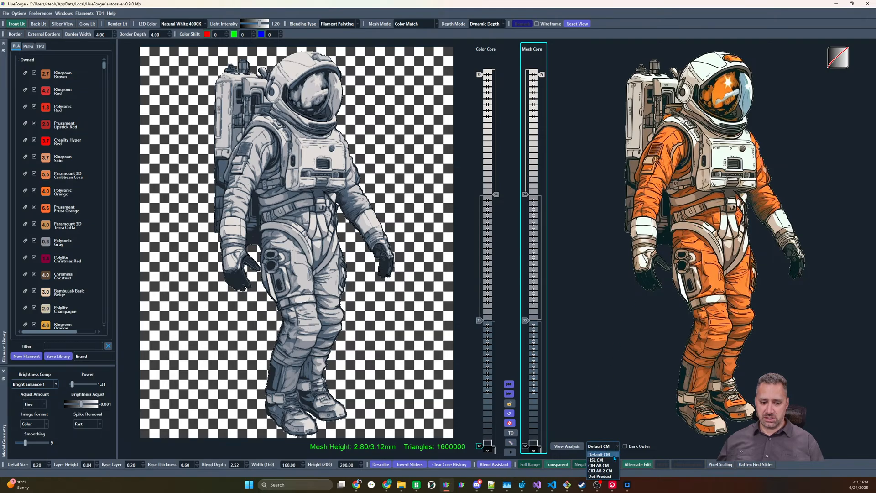
{"action": "left_click", "coordinate": [602, 473]}
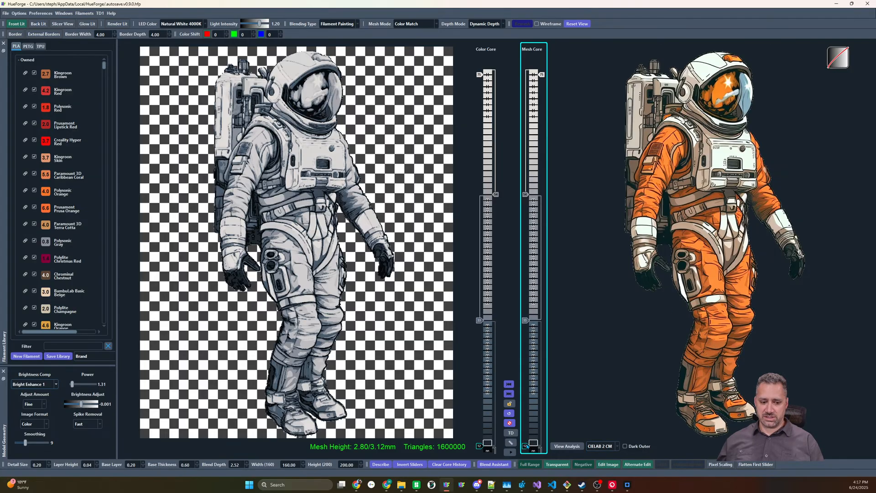
{"action": "left_click_drag", "start_coordinate": [527, 446], "coordinate": [539, 278]}
{"action": "left_click_drag", "start_coordinate": [542, 320], "coordinate": [544, 234]}
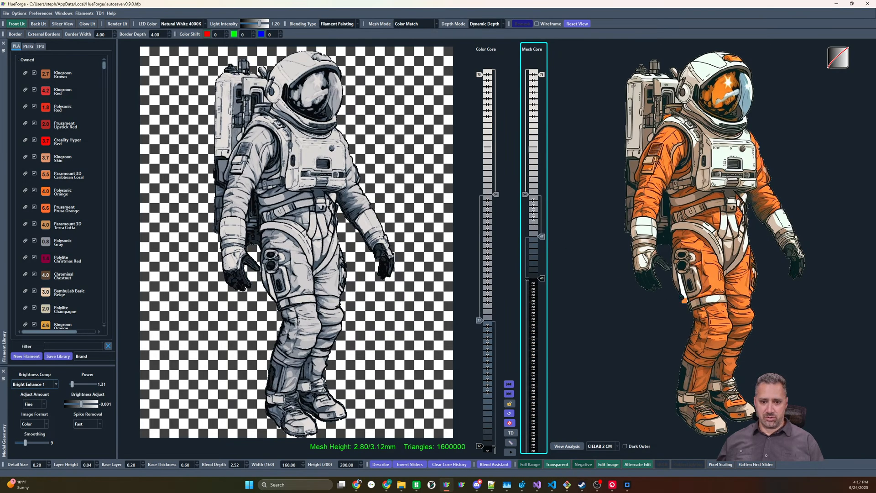
Sample bright and dark orange from the astronaut into the mesh core at layers 17 and 25, and lower the black slider to layer 27
{"action": "left_click_drag", "start_coordinate": [682, 298], "coordinate": [526, 417]}
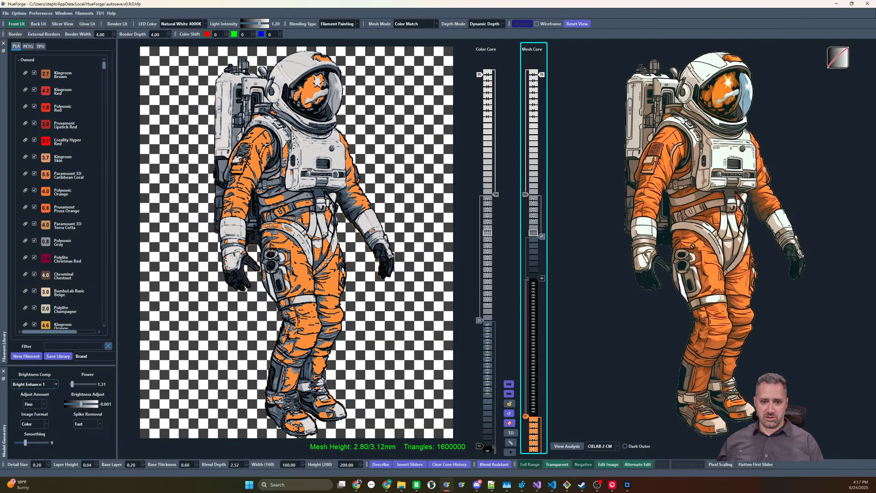
{"action": "left_click_drag", "start_coordinate": [695, 248], "coordinate": [527, 369]}
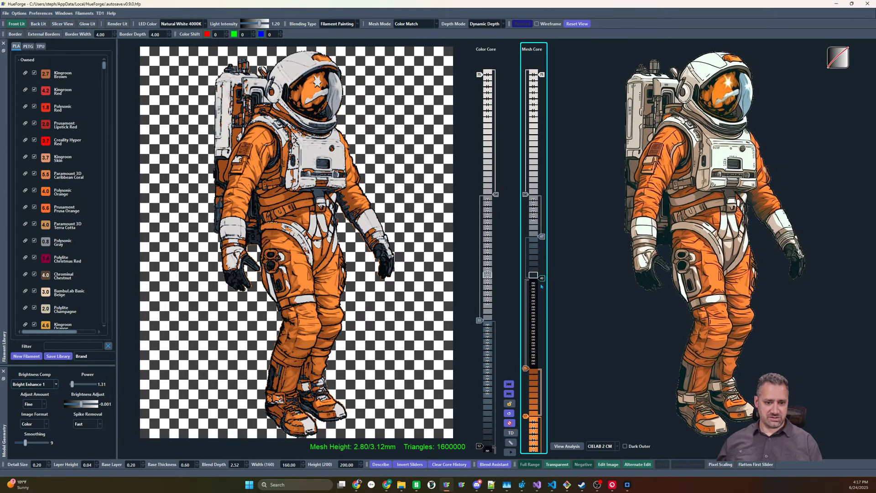
{"action": "left_click_drag", "start_coordinate": [542, 278], "coordinate": [542, 344]}
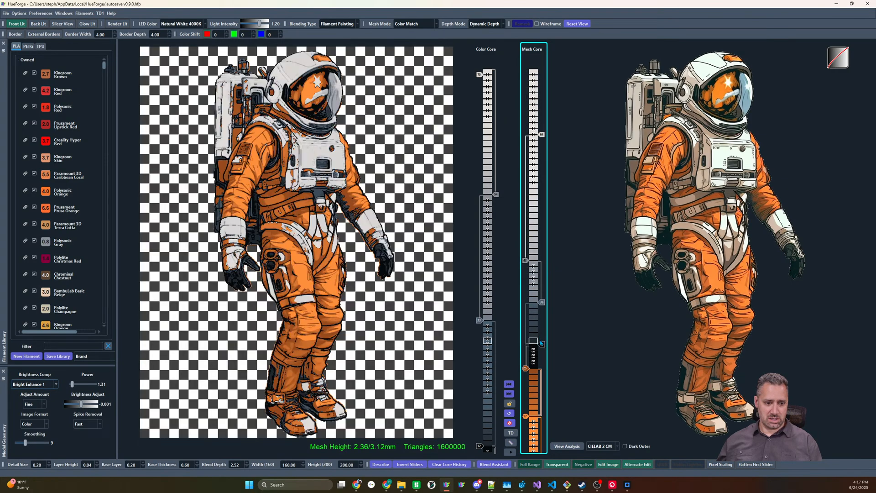
{"action": "key", "text": "Down"}
{"action": "key", "text": "Down"}
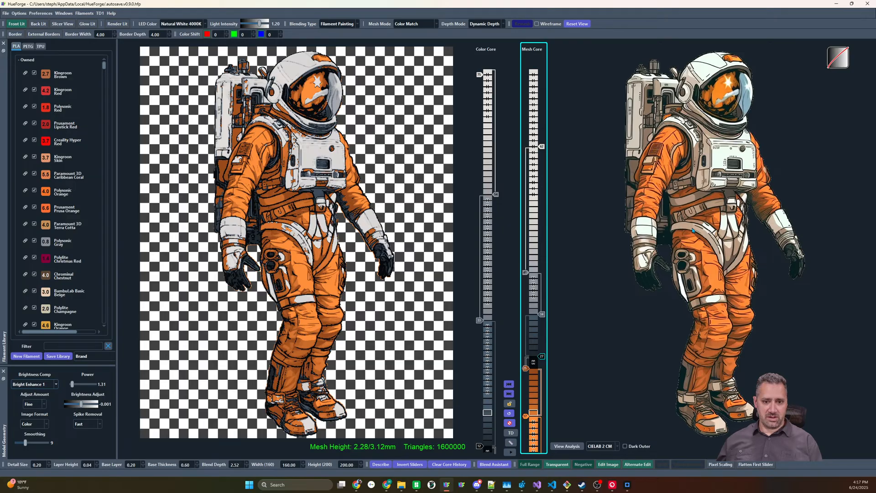
Recolor the mesh core's light gray slider with beige sampled from the astronaut and lower the white slider to layer 54
{"action": "left_click_drag", "start_coordinate": [543, 320], "coordinate": [526, 273]}
{"action": "key", "text": "Up"}
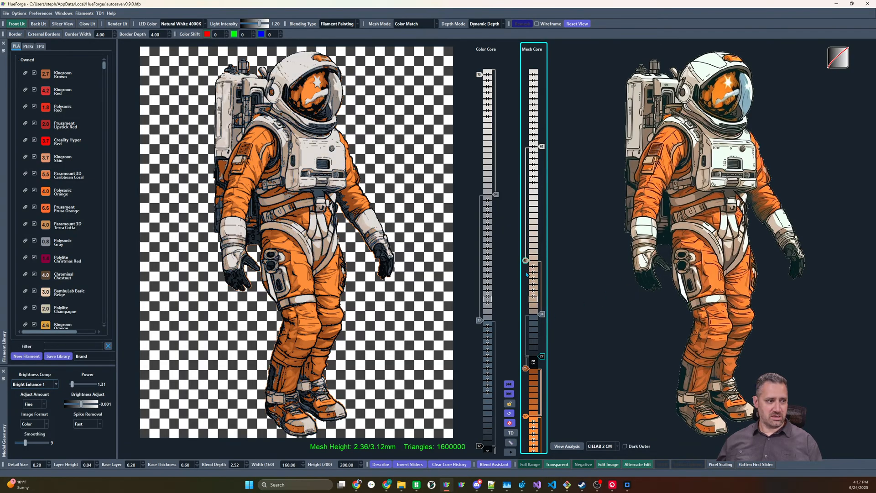
{"action": "left_click_drag", "start_coordinate": [542, 147], "coordinate": [543, 195]}
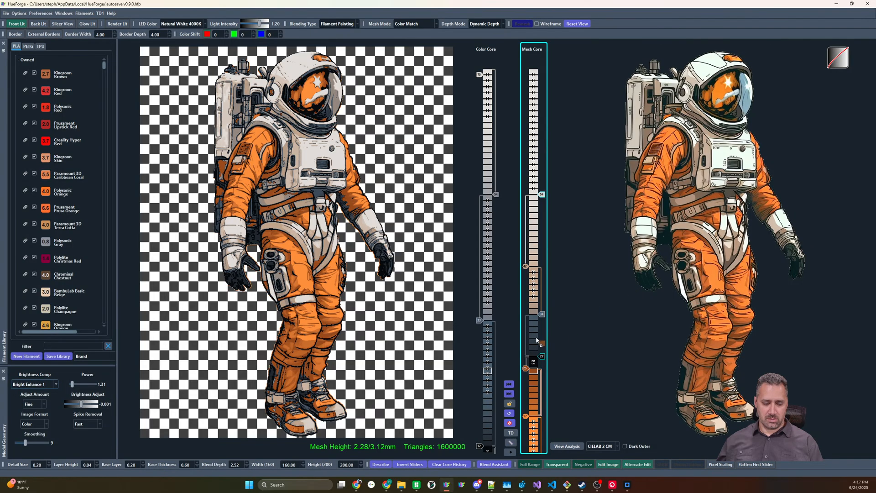
Add a brown slider beneath the mesh core's black slider and raise it to layer 27, with the black one at layer 29
{"action": "left_click_drag", "start_coordinate": [533, 362], "coordinate": [533, 363]}
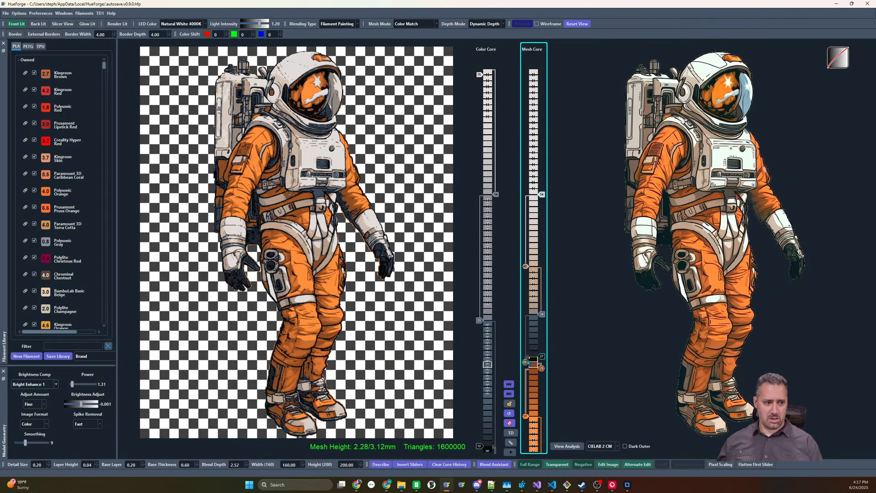
{"action": "scroll", "coordinate": [528, 361], "scroll_direction": "up", "scroll_amount": 1}
{"action": "scroll", "coordinate": [544, 349], "scroll_direction": "up", "scroll_amount": 1}
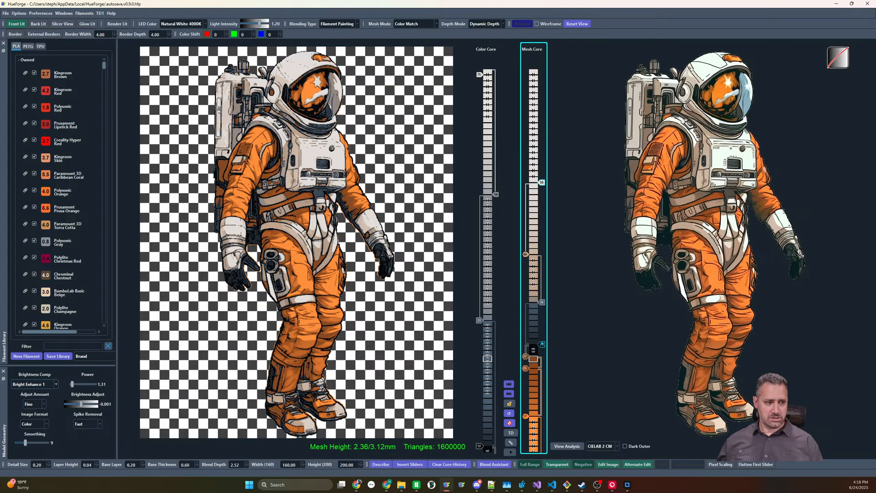
Lower the mesh core's gray, beige and white sliders to layers 34, 39 and 53, and add another dark brown slider at layer 29
{"action": "mouse_move", "coordinate": [542, 303]}
{"action": "left_mouse_down"}
{"action": "mouse_move", "coordinate": [542, 325]}
{"action": "mouse_move", "coordinate": [542, 311]}
{"action": "left_mouse_up"}
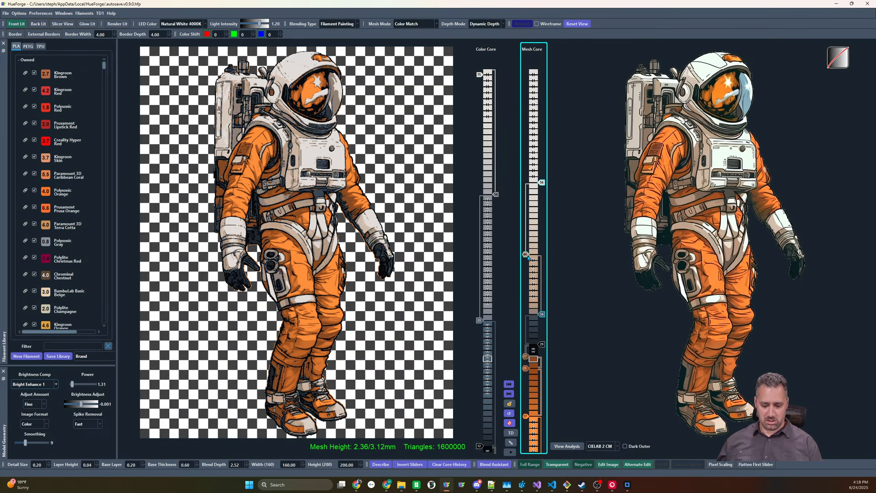
{"action": "left_click_drag", "start_coordinate": [525, 255], "coordinate": [526, 285]}
{"action": "left_click_drag", "start_coordinate": [542, 182], "coordinate": [542, 201]}
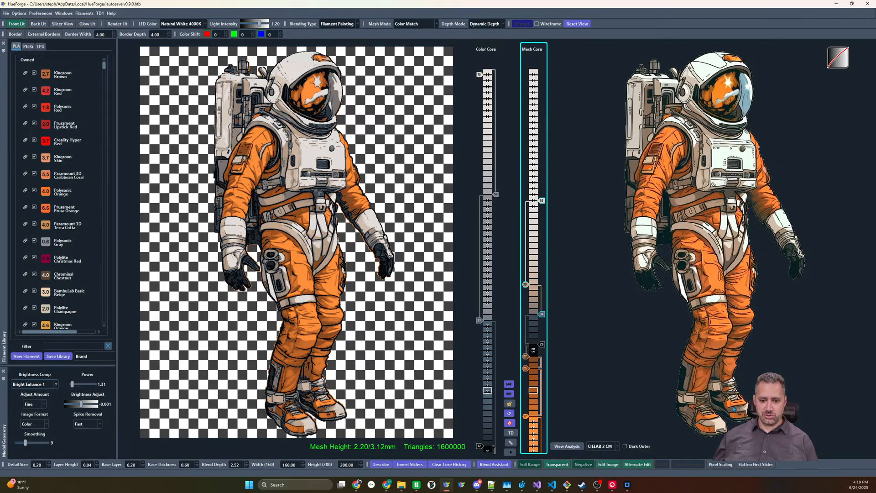
{"action": "left_click", "coordinate": [533, 358]}
{"action": "mouse_move", "coordinate": [527, 357]}
{"action": "left_mouse_down"}
{"action": "mouse_move", "coordinate": [542, 338]}
{"action": "mouse_move", "coordinate": [526, 344]}
{"action": "left_mouse_up"}
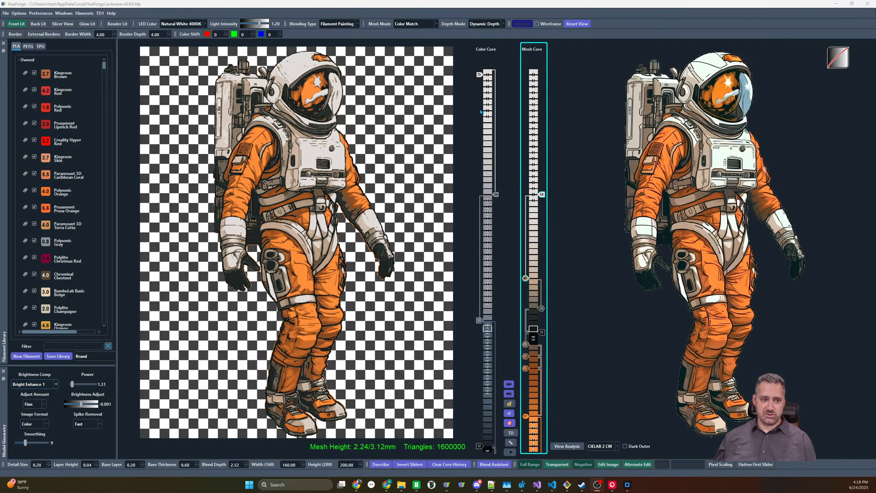
Arrange the color core's white, gray and black sliders at layers 54, 35 and 31 to line up with the mesh core
{"action": "left_click", "coordinate": [495, 195]}
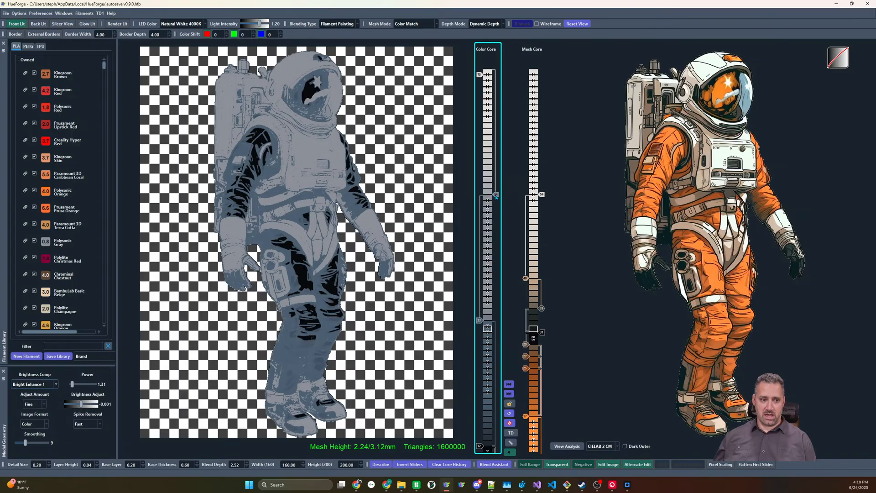
{"action": "left_click_drag", "start_coordinate": [494, 194], "coordinate": [495, 308]}
{"action": "left_click_drag", "start_coordinate": [479, 74], "coordinate": [479, 194]}
{"action": "left_click_drag", "start_coordinate": [480, 447], "coordinate": [493, 279]}
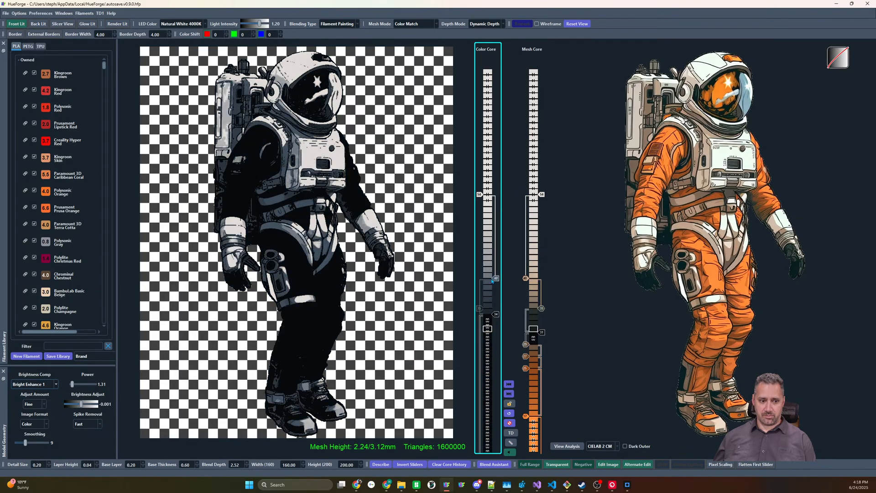
{"action": "left_click_drag", "start_coordinate": [496, 315], "coordinate": [494, 321]}
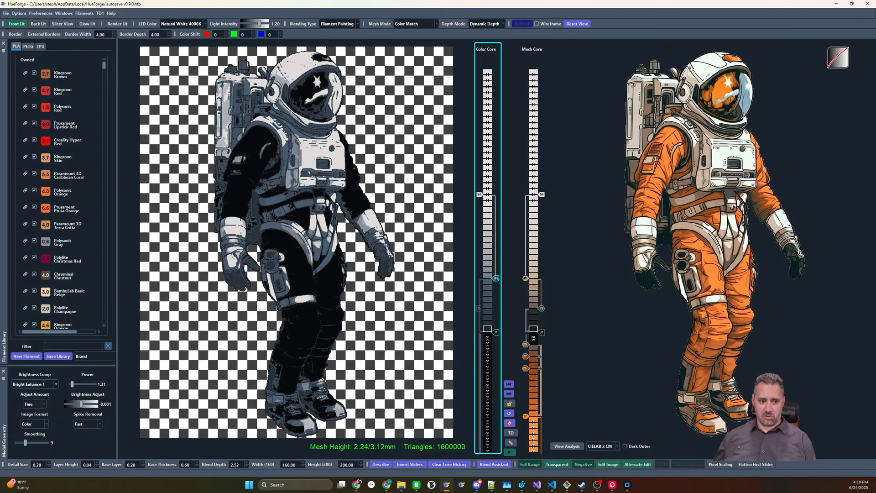
{"action": "left_click_drag", "start_coordinate": [496, 278], "coordinate": [496, 308]}
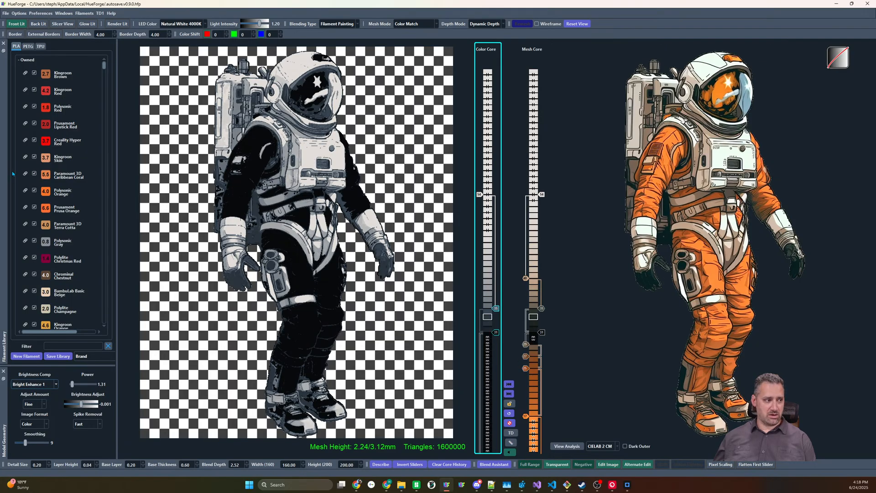
Add Polylite Christmas Red to the color core at layer 26 and place a copy of the white slider beneath it at layer 14
{"action": "scroll", "coordinate": [43, 234], "scroll_direction": "down", "scroll_amount": 1}
{"action": "mouse_move", "coordinate": [45, 239]}
{"action": "left_mouse_down"}
{"action": "mouse_move", "coordinate": [219, 325]}
{"action": "mouse_move", "coordinate": [461, 372]}
{"action": "mouse_move", "coordinate": [488, 361]}
{"action": "left_mouse_up"}
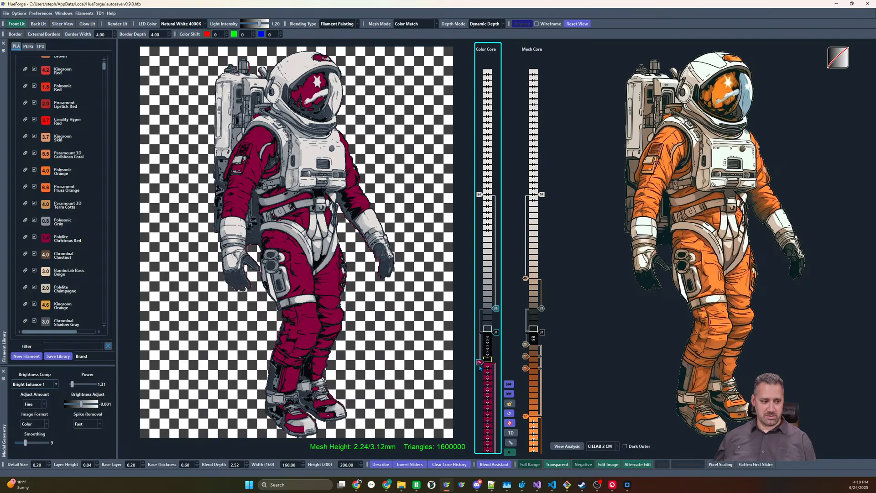
{"action": "left_click_drag", "start_coordinate": [480, 194], "coordinate": [481, 434], "text": "ctrl"}
Lower the mesh core's bottom orange slider to layer 14 with everything above it, and the color core's black slider to layer 28
{"action": "left_click_drag", "start_coordinate": [526, 416], "coordinate": [526, 434], "text": "shift"}
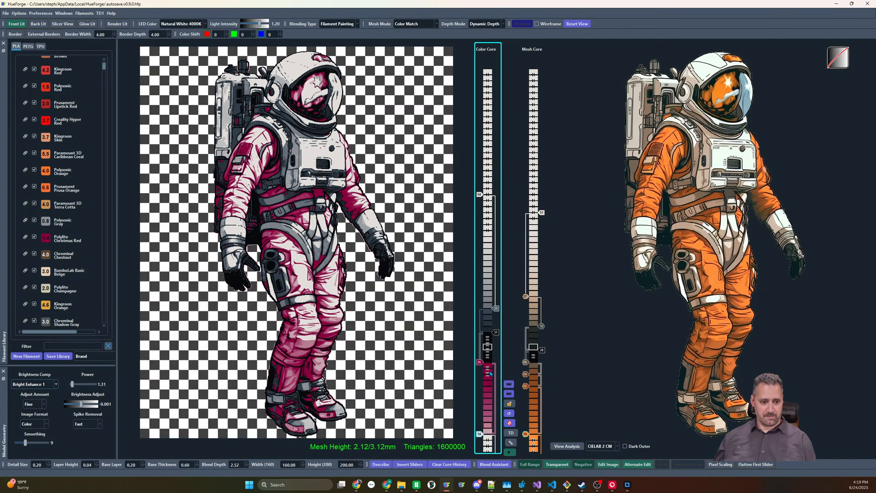
{"action": "left_click_drag", "start_coordinate": [495, 333], "coordinate": [495, 349]}
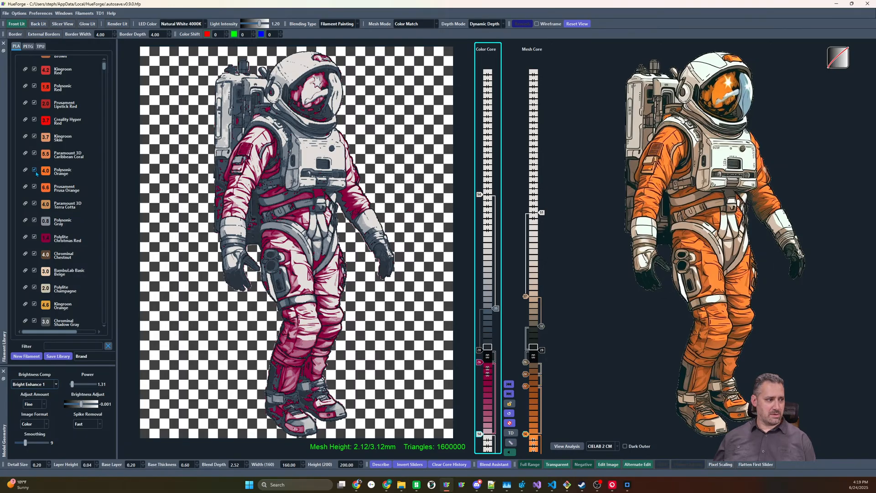
Replace the color core's white slider at layer 14 with Polylite Magenta v2 and lower the Christmas Red slider to layer 24
{"action": "scroll", "coordinate": [50, 205], "scroll_direction": "down", "scroll_amount": 3}
{"action": "scroll", "coordinate": [48, 204], "scroll_direction": "down", "scroll_amount": 3}
{"action": "scroll", "coordinate": [42, 228], "scroll_direction": "down", "scroll_amount": 3}
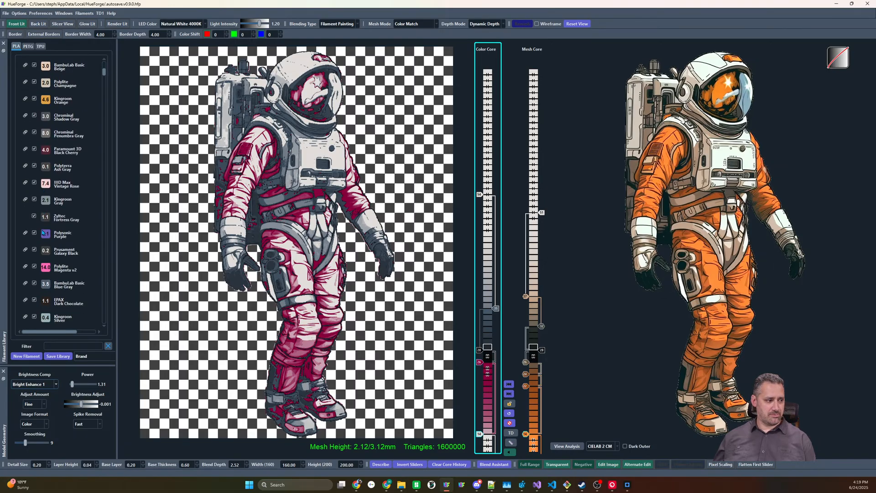
{"action": "scroll", "coordinate": [46, 239], "scroll_direction": "down", "scroll_amount": 3}
{"action": "left_click_drag", "start_coordinate": [49, 206], "coordinate": [482, 430]}
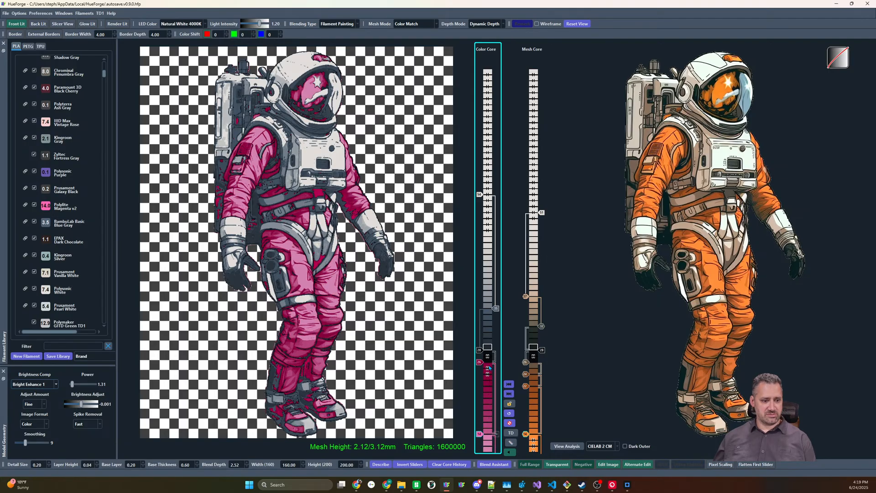
{"action": "left_click_drag", "start_coordinate": [480, 362], "coordinate": [480, 369]}
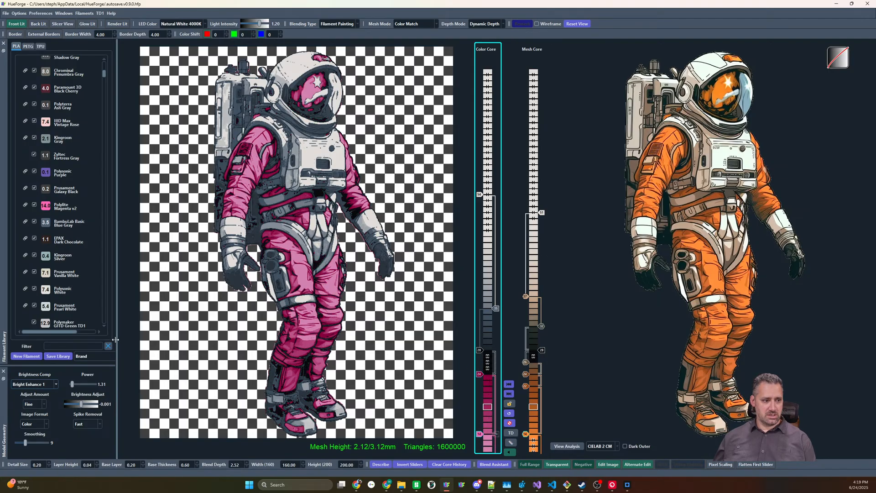
Add Paramount 3D Black Cherry to the color core at layer 26 and lower the Christmas Red slider to layer 23
{"action": "scroll", "coordinate": [67, 230], "scroll_direction": "up", "scroll_amount": 5}
{"action": "scroll", "coordinate": [68, 231], "scroll_direction": "up", "scroll_amount": 3}
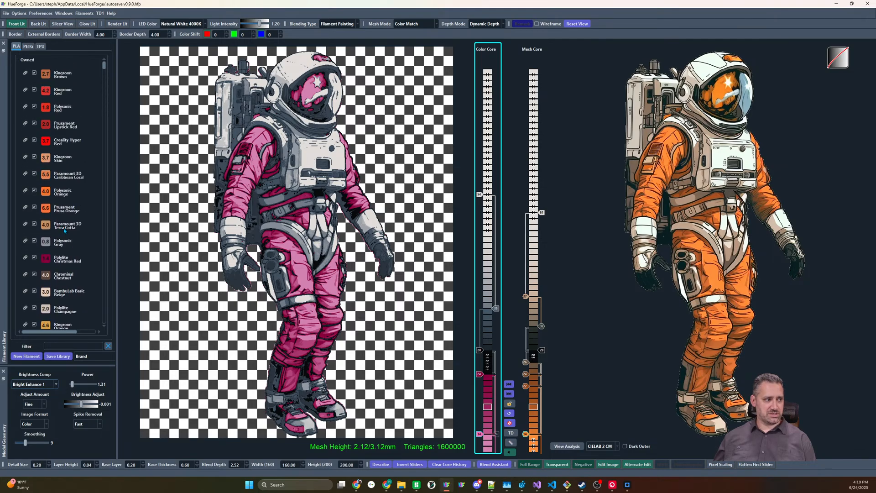
{"action": "scroll", "coordinate": [64, 231], "scroll_direction": "down", "scroll_amount": 5}
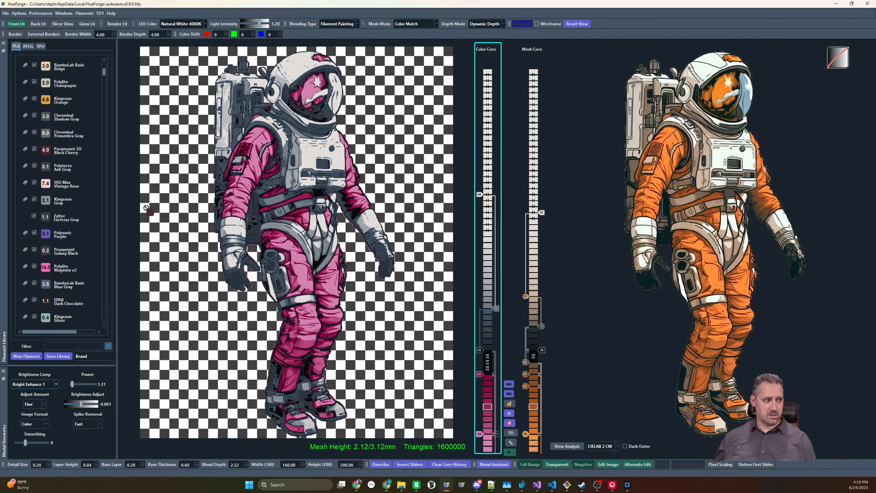
{"action": "left_click", "coordinate": [478, 362]}
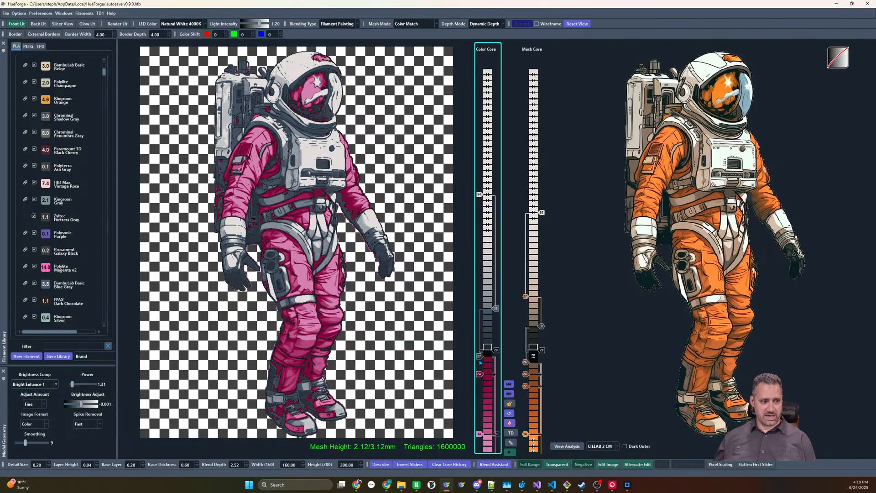
{"action": "mouse_move", "coordinate": [480, 375]}
{"action": "left_mouse_down"}
{"action": "mouse_move", "coordinate": [479, 404]}
{"action": "mouse_move", "coordinate": [479, 380]}
{"action": "left_mouse_up"}
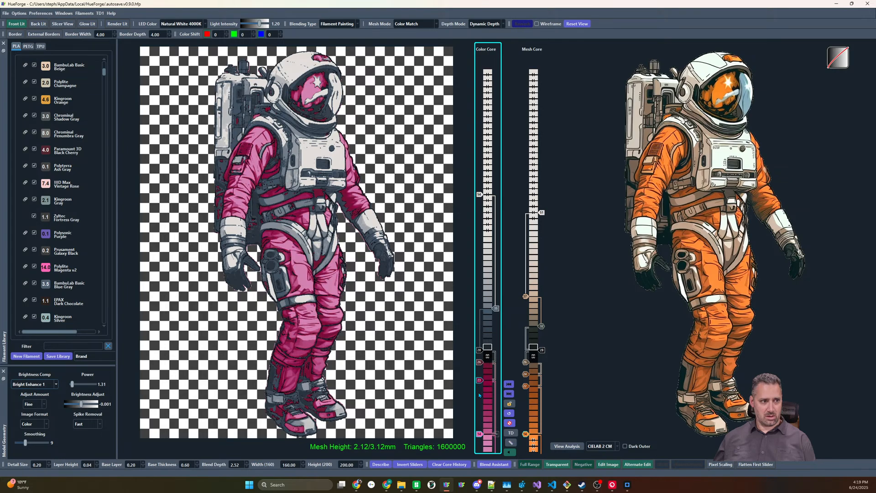
Lower the color core's gray slider to layer 32 and its top white slider to layer 51
{"action": "left_click_drag", "start_coordinate": [495, 309], "coordinate": [496, 313]}
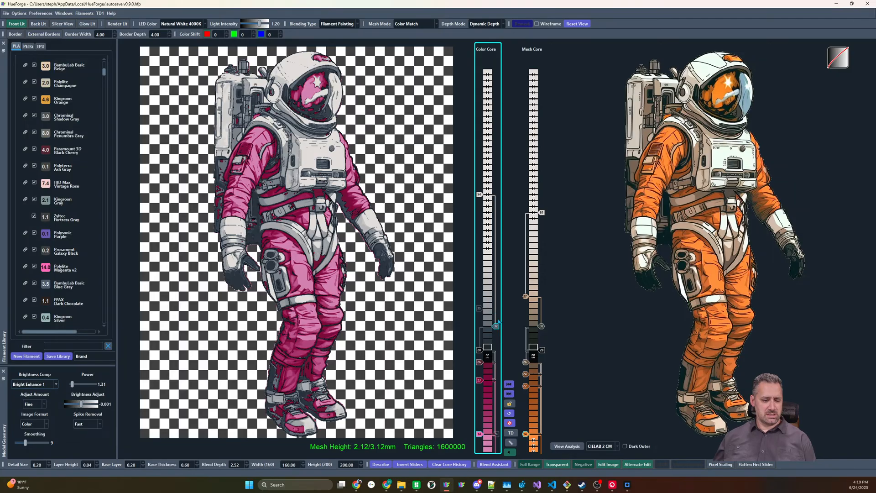
{"action": "key", "text": "ctrl+z"}
{"action": "scroll", "coordinate": [25, 232], "scroll_direction": "down", "scroll_amount": 15}
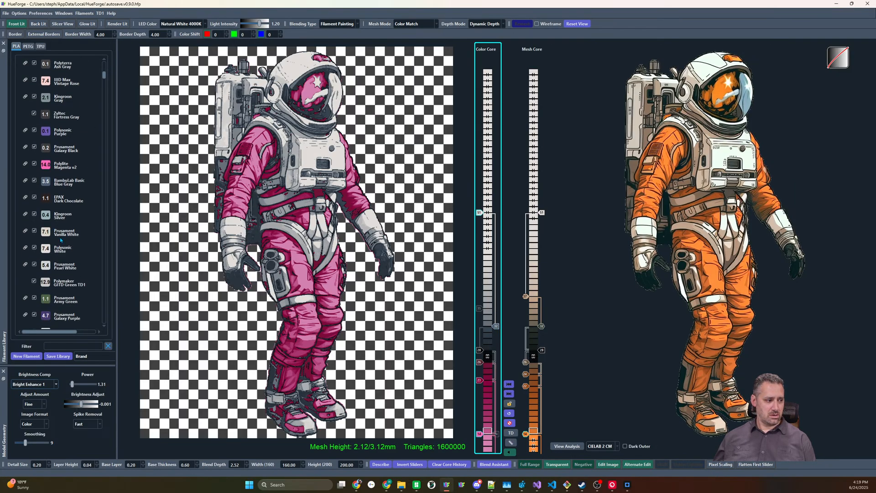
Try a yellow filament in the color core at layer 42, between the gray and white sliders
{"action": "left_click_drag", "start_coordinate": [25, 233], "coordinate": [482, 299]}
{"action": "scroll", "coordinate": [481, 292], "scroll_direction": "up", "scroll_amount": 7}
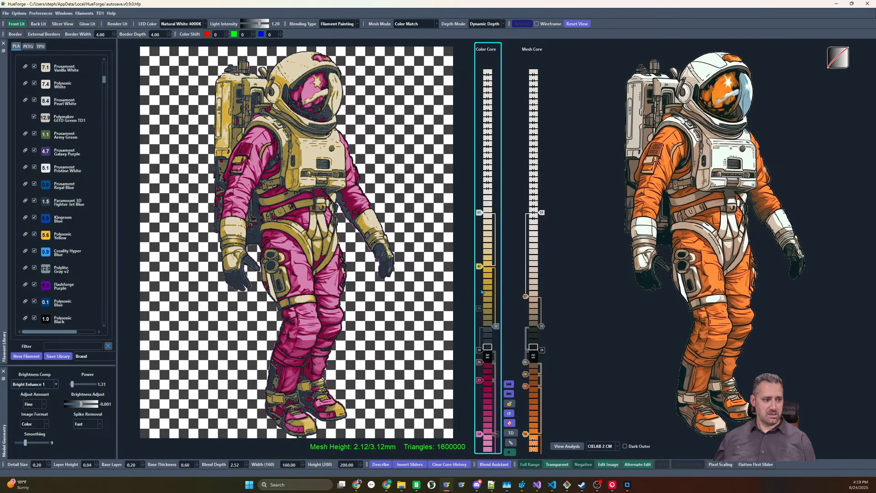
{"action": "scroll", "coordinate": [482, 292], "scroll_direction": "down", "scroll_amount": 4}
{"action": "scroll", "coordinate": [482, 293], "scroll_direction": "up", "scroll_amount": 1}
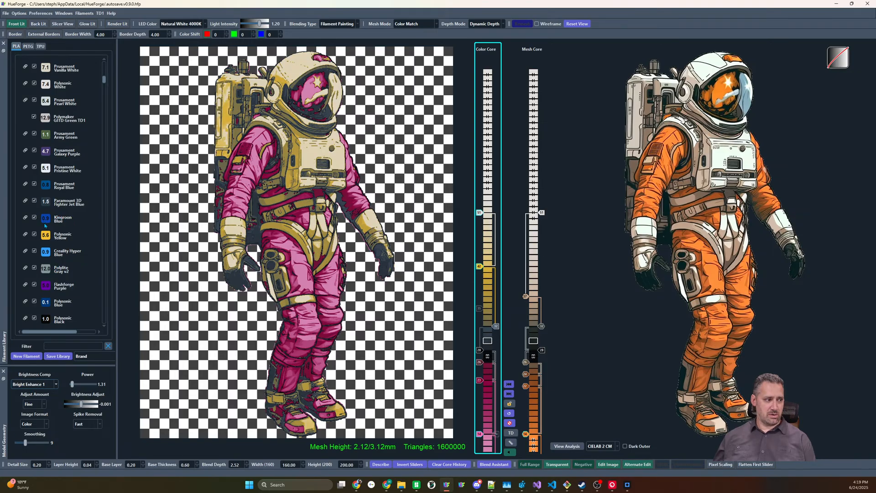
Replace the color core's yellow slider with Chrominal Deep Sea Blue, settle it at layer 32, and disable the gray slider there
{"action": "scroll", "coordinate": [50, 206], "scroll_direction": "down", "scroll_amount": 5}
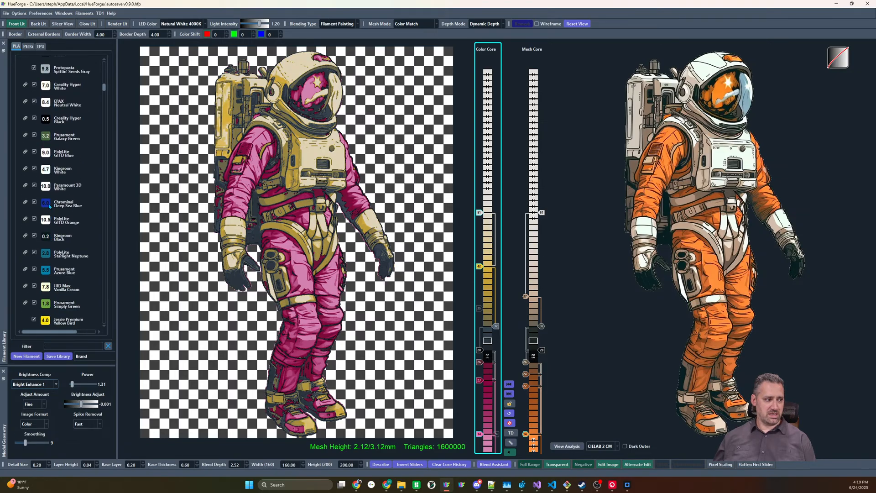
{"action": "left_click_drag", "start_coordinate": [487, 272], "coordinate": [480, 272]}
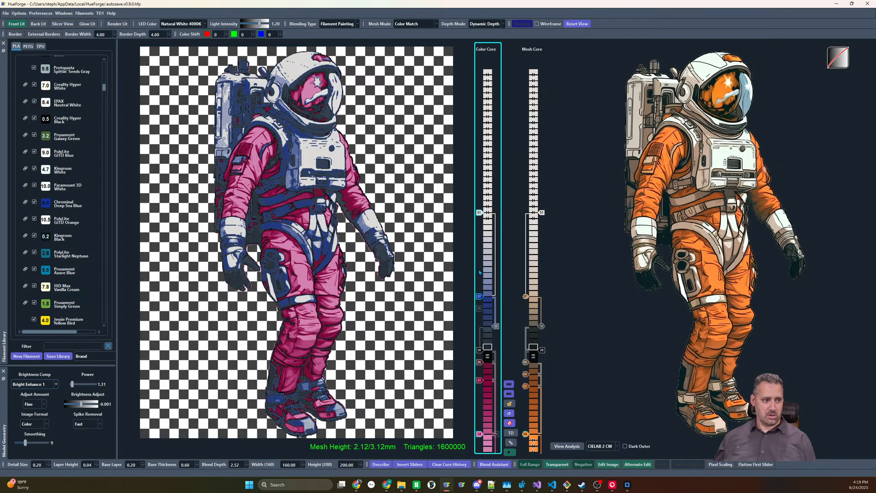
{"action": "right_click", "coordinate": [497, 326]}
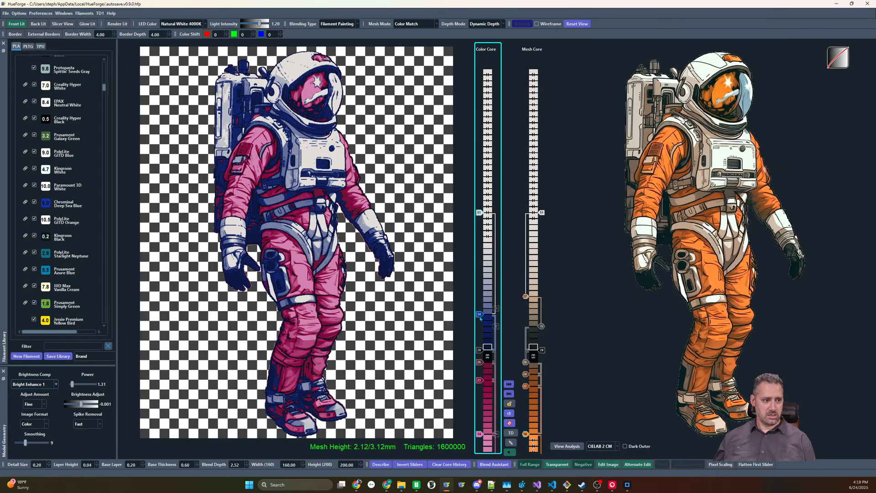
{"action": "scroll", "coordinate": [480, 318], "scroll_direction": "down", "scroll_amount": 3}
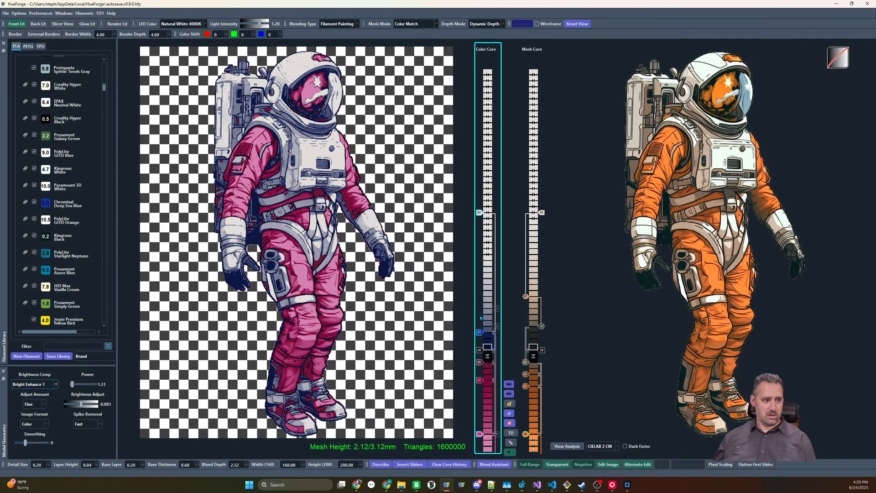
{"action": "scroll", "coordinate": [480, 318], "scroll_direction": "up", "scroll_amount": 1}
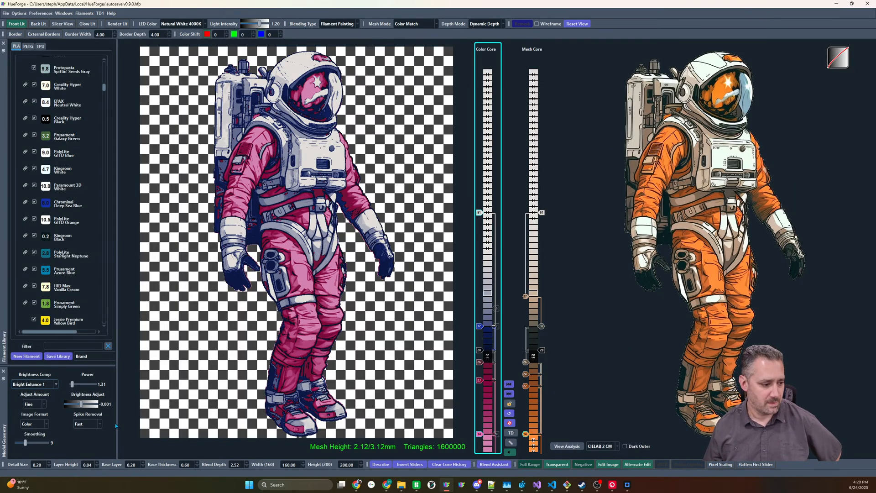
Set Spike Removal to Moderate and examine the leg's outline up close in the source image and the tilted model
{"action": "left_click_drag", "start_coordinate": [270, 388], "coordinate": [238, 358]}
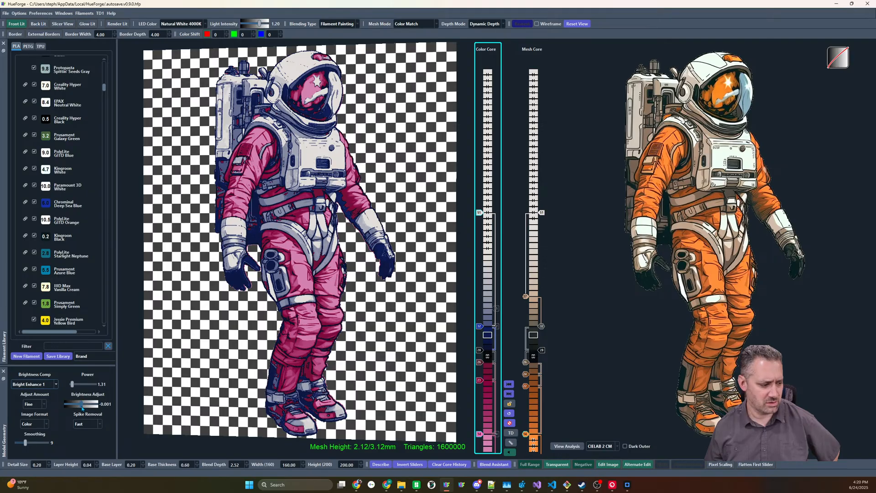
{"action": "left_click", "coordinate": [85, 424]}
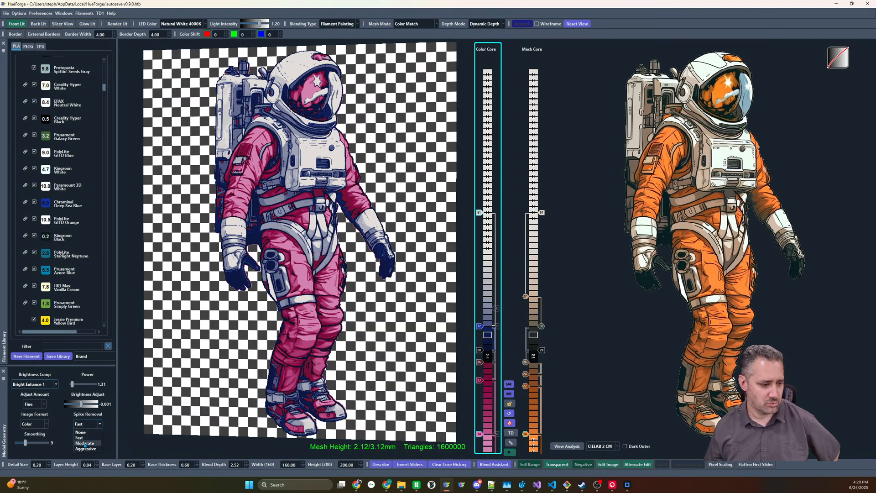
{"action": "left_click", "coordinate": [85, 444]}
{"action": "mouse_move", "coordinate": [376, 357]}
{"action": "left_mouse_down"}
{"action": "mouse_move", "coordinate": [375, 264]}
{"action": "mouse_move", "coordinate": [375, 347]}
{"action": "left_mouse_up"}
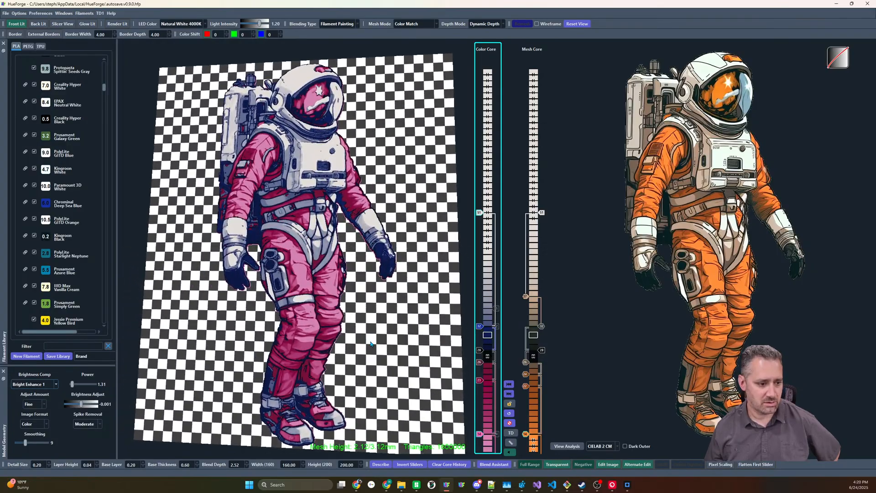
{"action": "scroll", "coordinate": [679, 310], "scroll_direction": "up", "scroll_amount": 5}
{"action": "scroll", "coordinate": [679, 310], "scroll_direction": "up", "scroll_amount": 5}
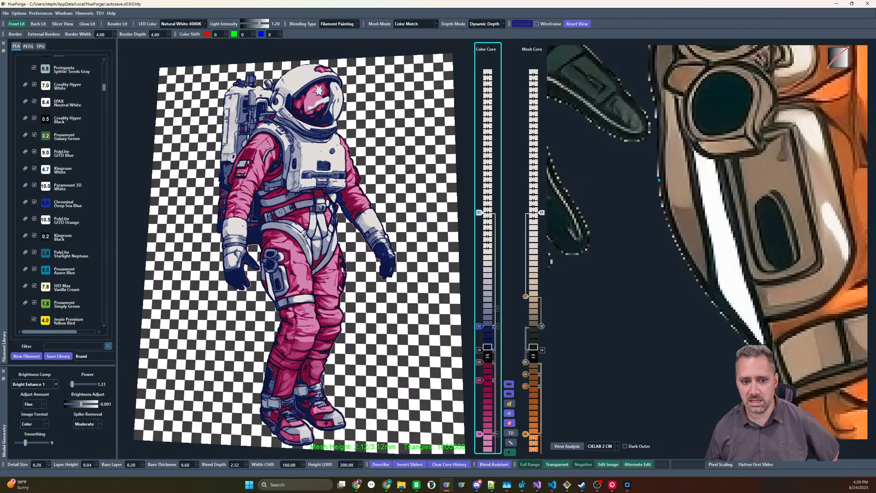
{"action": "mouse_move", "coordinate": [657, 175]}
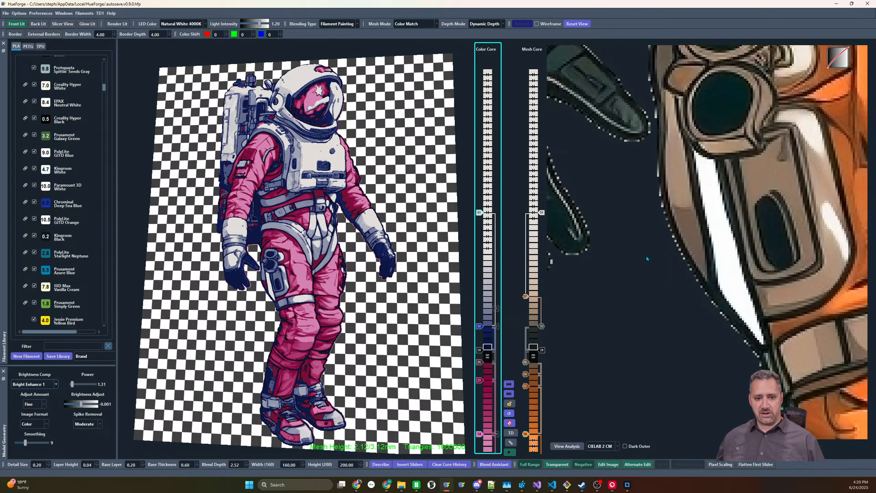
{"action": "left_click_drag", "start_coordinate": [356, 203], "coordinate": [369, 89]}
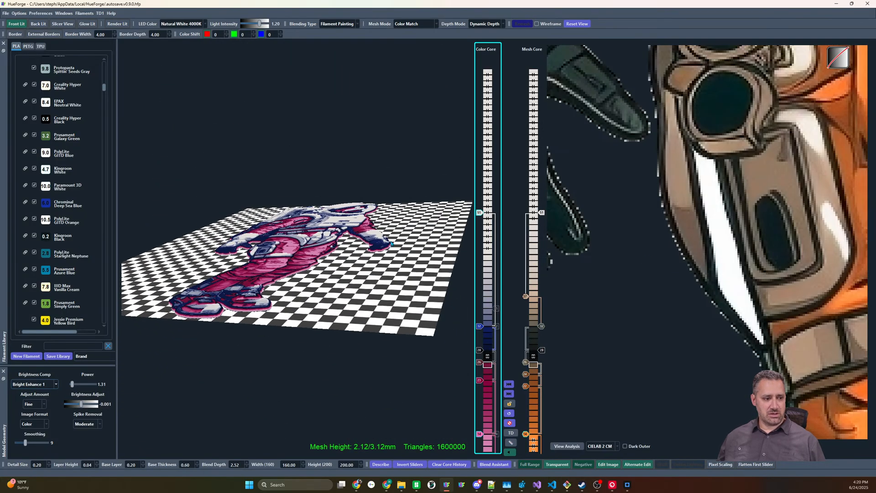
{"action": "scroll", "coordinate": [370, 251], "scroll_direction": "up", "scroll_amount": 7}
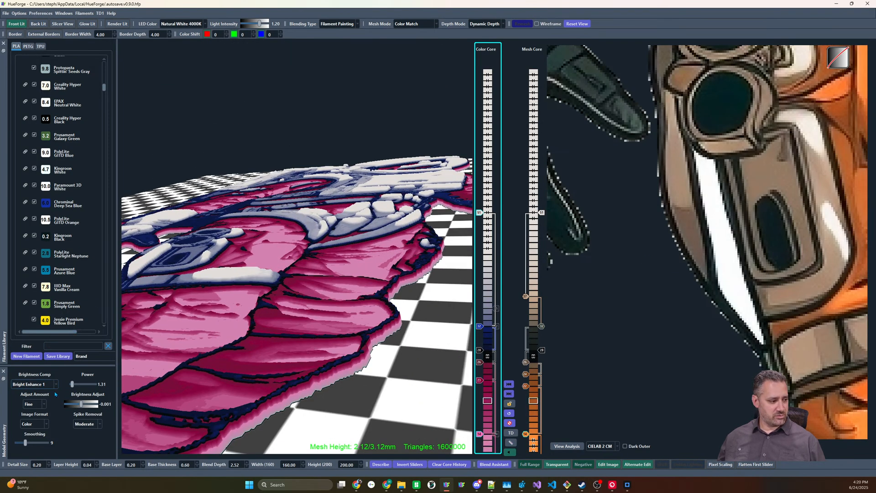
Compare the model's edges with Spike Removal set to None and to Fast
{"action": "left_click", "coordinate": [87, 425]}
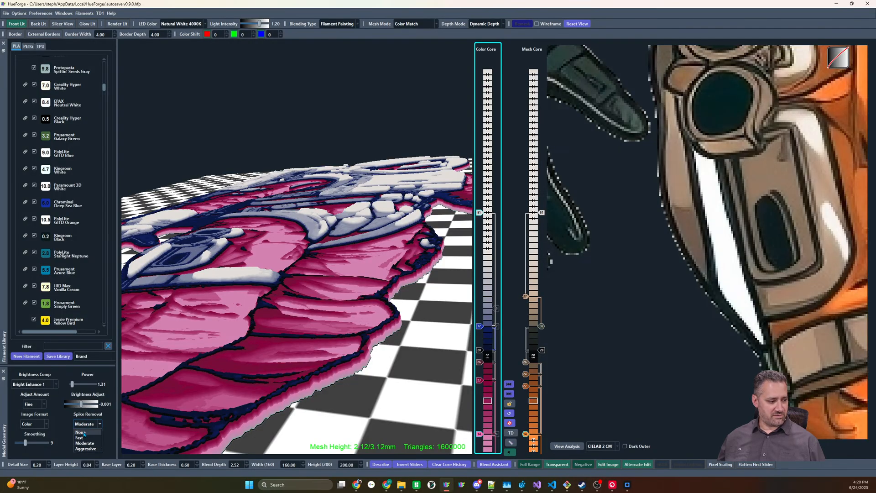
{"action": "left_click", "coordinate": [86, 431]}
{"action": "left_click_drag", "start_coordinate": [380, 307], "coordinate": [445, 303]}
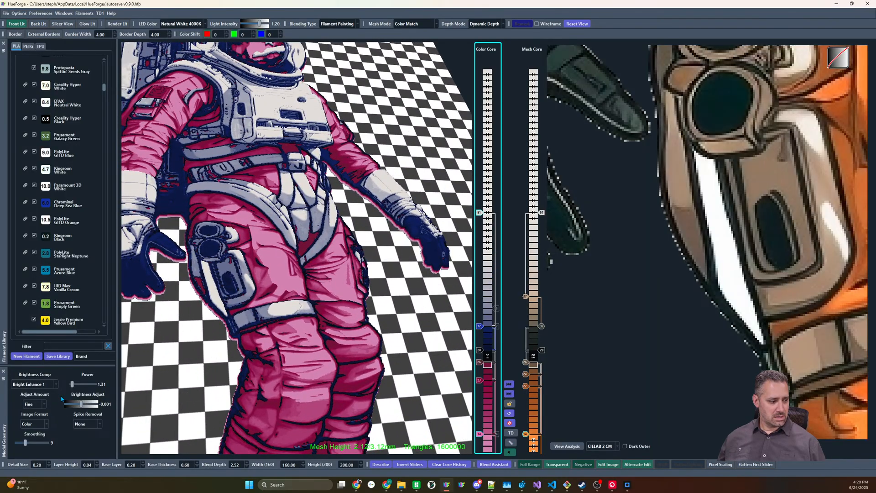
{"action": "left_click", "coordinate": [87, 424]}
{"action": "left_click", "coordinate": [87, 440]}
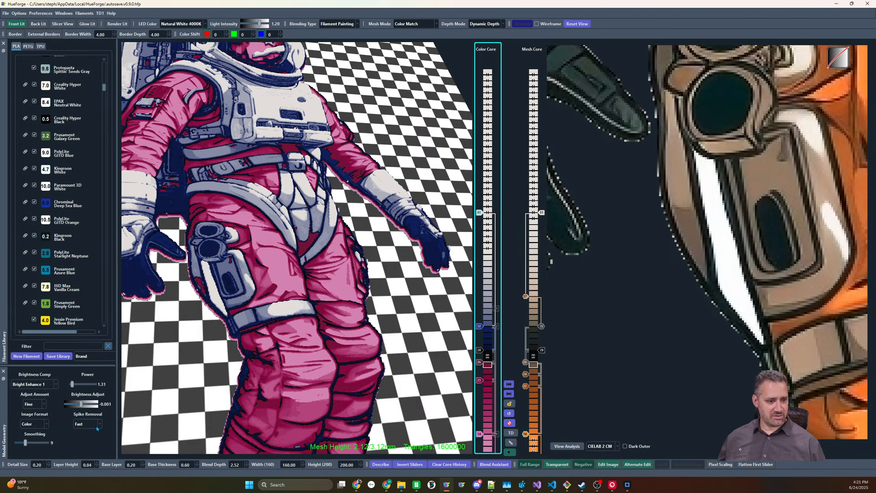
{"action": "left_click", "coordinate": [87, 424]}
{"action": "left_click", "coordinate": [86, 432]}
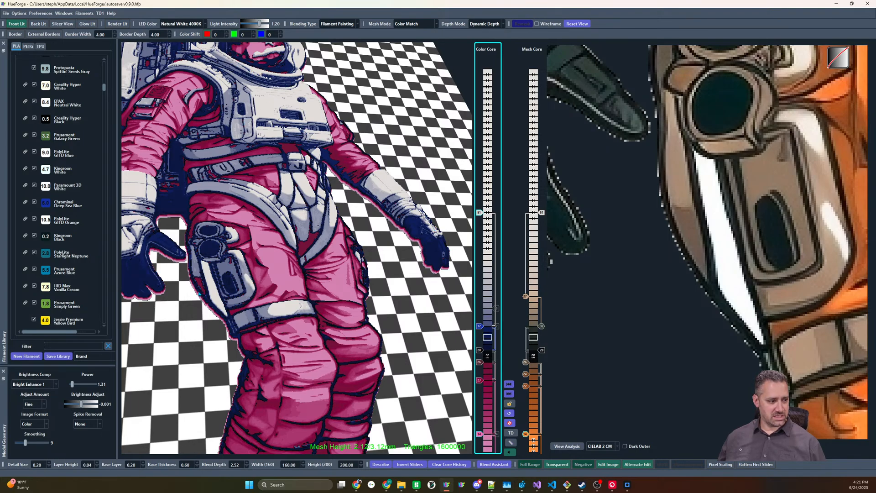
Switch Spike Removal to Fast for one more comparison, set it back to Moderate, and view the whole astronaut
{"action": "left_click", "coordinate": [100, 424]}
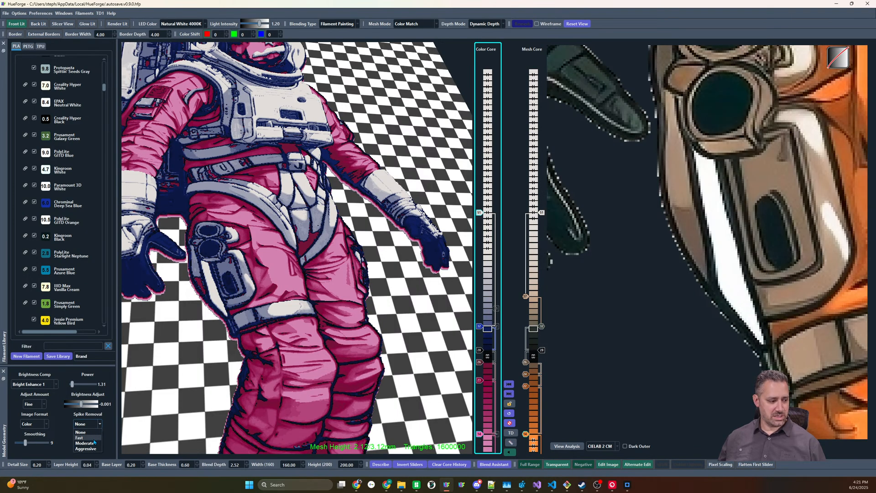
{"action": "left_click", "coordinate": [93, 438]}
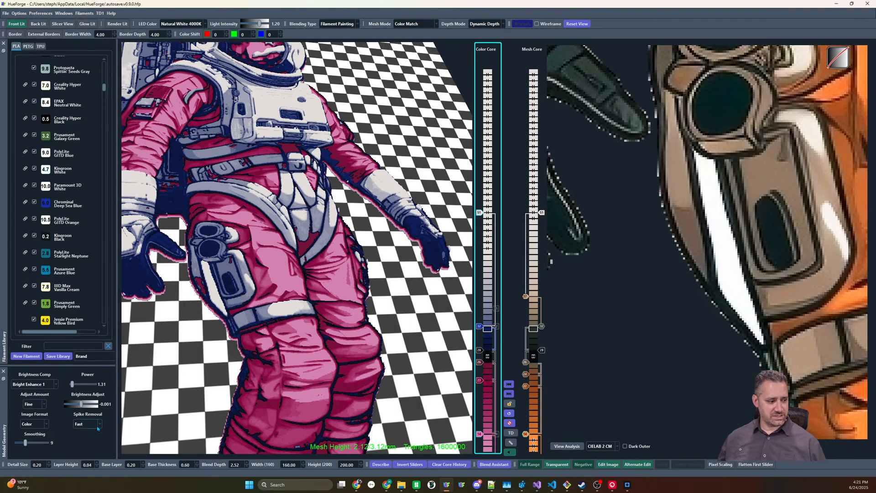
{"action": "left_click", "coordinate": [97, 428]}
{"action": "left_click", "coordinate": [86, 444]}
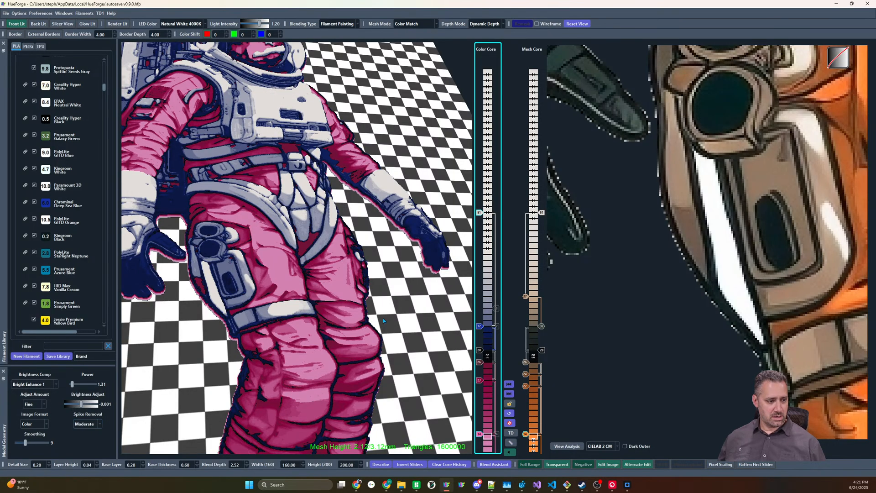
{"action": "scroll", "coordinate": [384, 321], "scroll_direction": "down", "scroll_amount": 10}
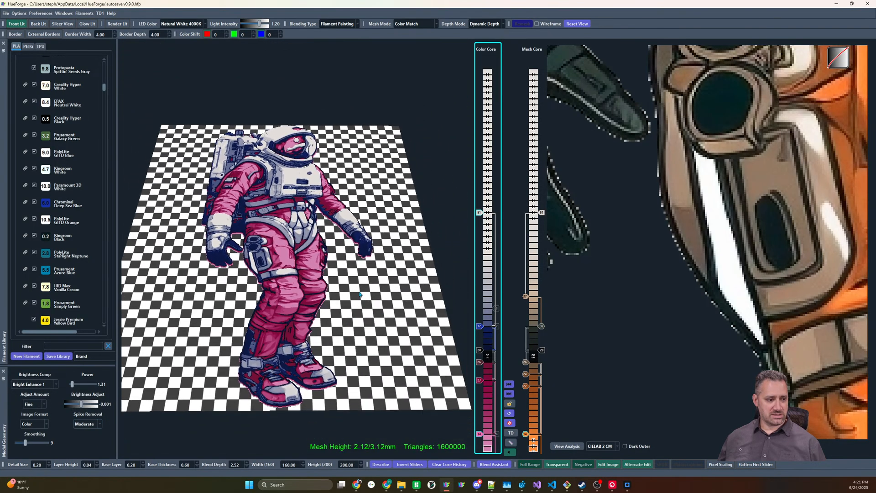
{"action": "scroll", "coordinate": [359, 302], "scroll_direction": "up", "scroll_amount": 5}
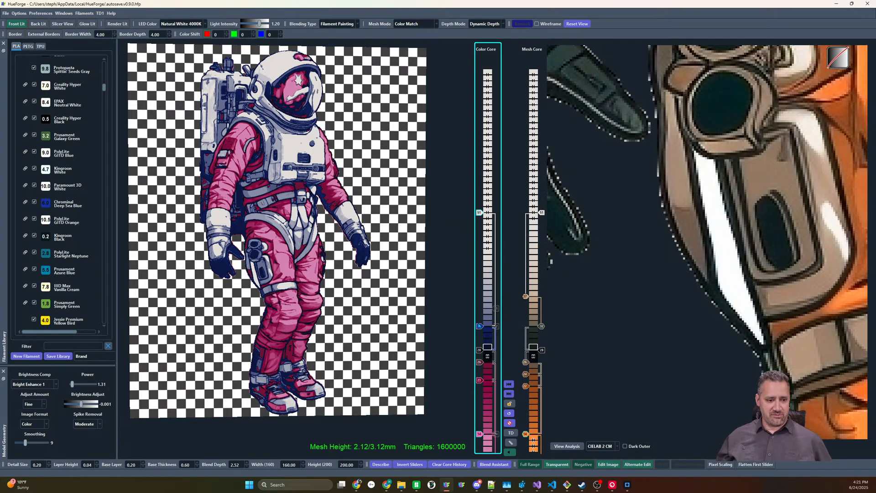
Add Polylite Gray v2 to the color core at layer 35, above the Deep Sea Blue slider
{"action": "scroll", "coordinate": [61, 157], "scroll_direction": "up", "scroll_amount": 3}
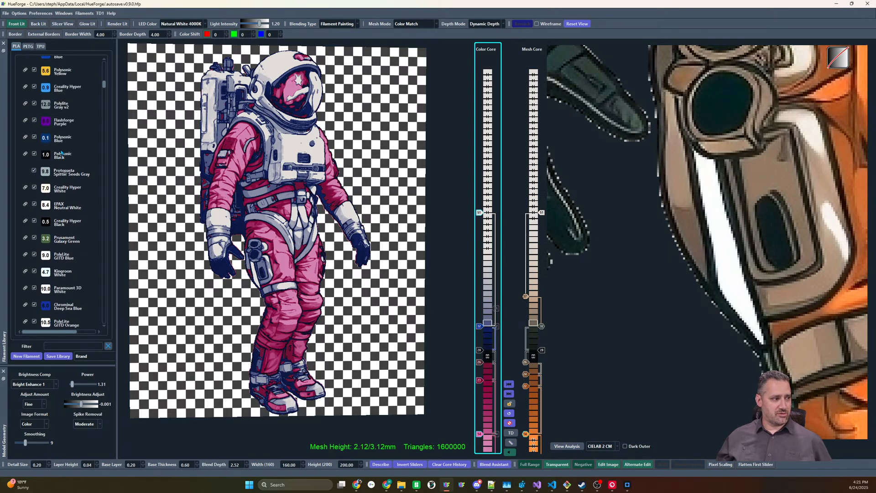
{"action": "left_click_drag", "start_coordinate": [45, 104], "coordinate": [479, 308]}
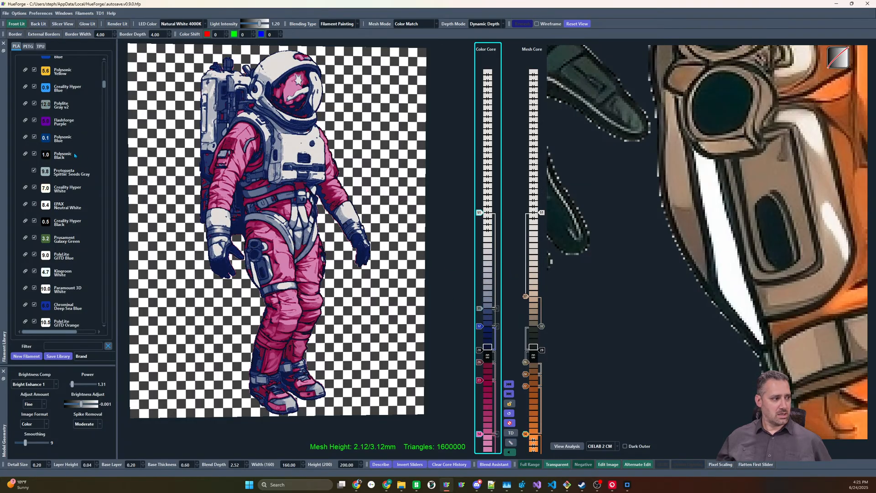
{"action": "scroll", "coordinate": [75, 155], "scroll_direction": "up", "scroll_amount": 5}
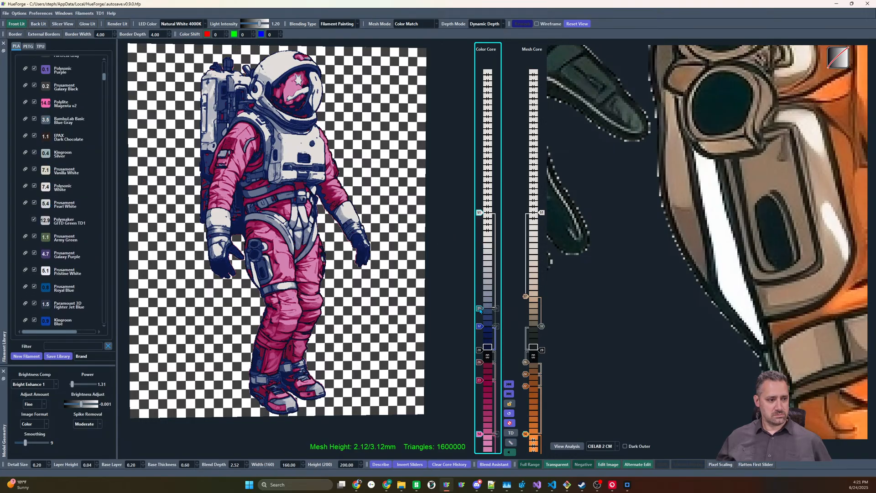
Try the color core's new gray slider at layer 43 and settle it at layer 33
{"action": "scroll", "coordinate": [480, 311], "scroll_direction": "up", "scroll_amount": 4}
{"action": "scroll", "coordinate": [480, 310], "scroll_direction": "up", "scroll_amount": 8}
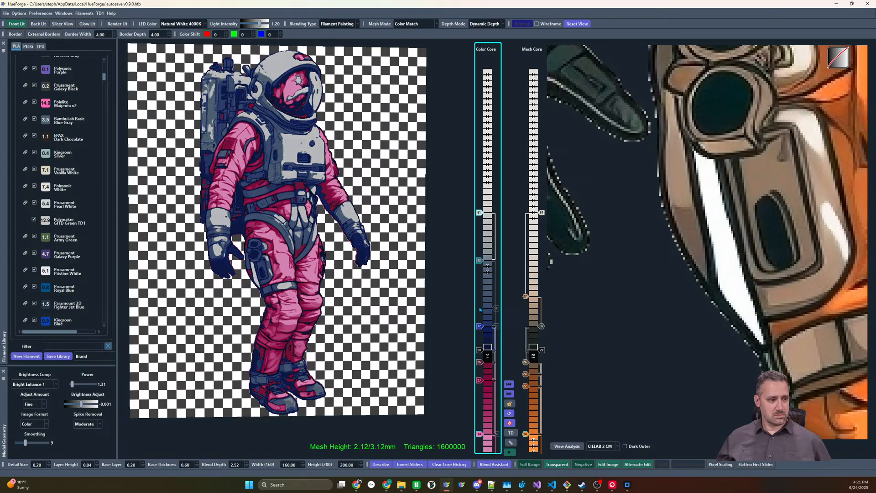
{"action": "scroll", "coordinate": [477, 307], "scroll_direction": "down", "scroll_amount": 8}
{"action": "scroll", "coordinate": [477, 308], "scroll_direction": "down", "scroll_amount": 6}
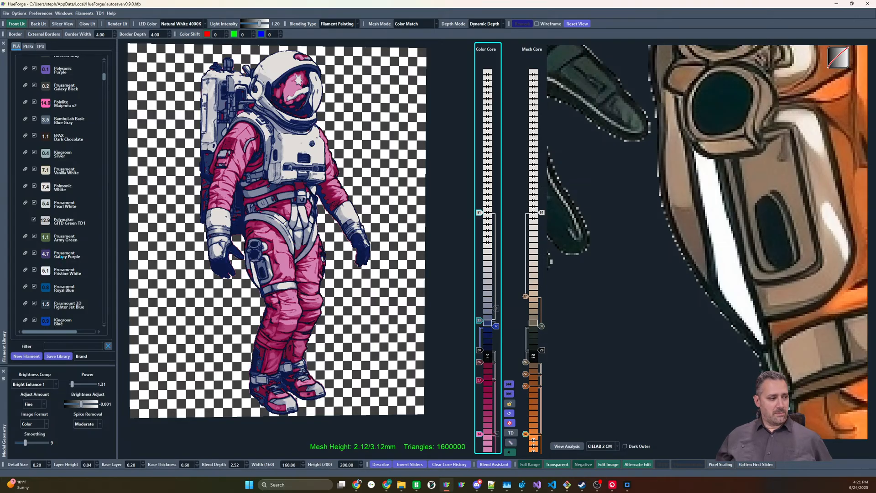
Replace the color core's Christmas Red at layer 23 with Prusament Army Green and Black Cherry at layer 26 with PolyLite Starlight Neptune
{"action": "mouse_move", "coordinate": [42, 237]}
{"action": "left_mouse_down"}
{"action": "mouse_move", "coordinate": [477, 364]}
{"action": "mouse_move", "coordinate": [489, 380]}
{"action": "mouse_move", "coordinate": [483, 397]}
{"action": "mouse_move", "coordinate": [482, 381]}
{"action": "left_mouse_up"}
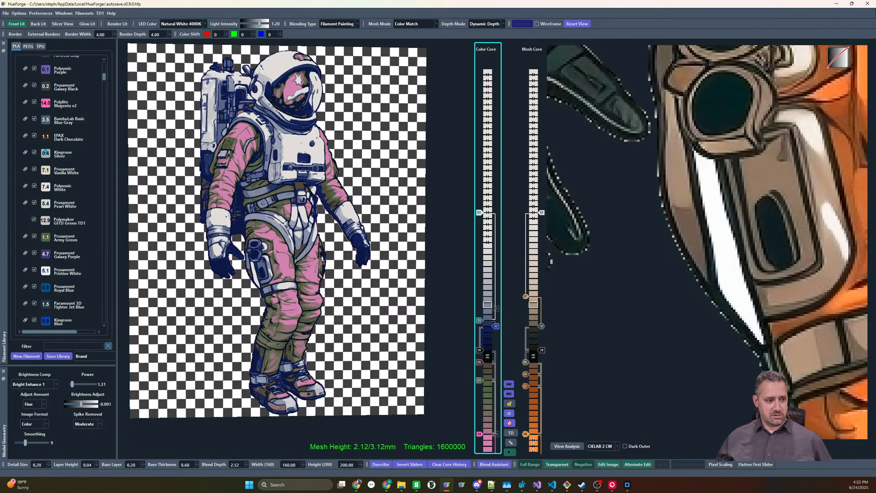
{"action": "scroll", "coordinate": [56, 171], "scroll_direction": "down", "scroll_amount": 5}
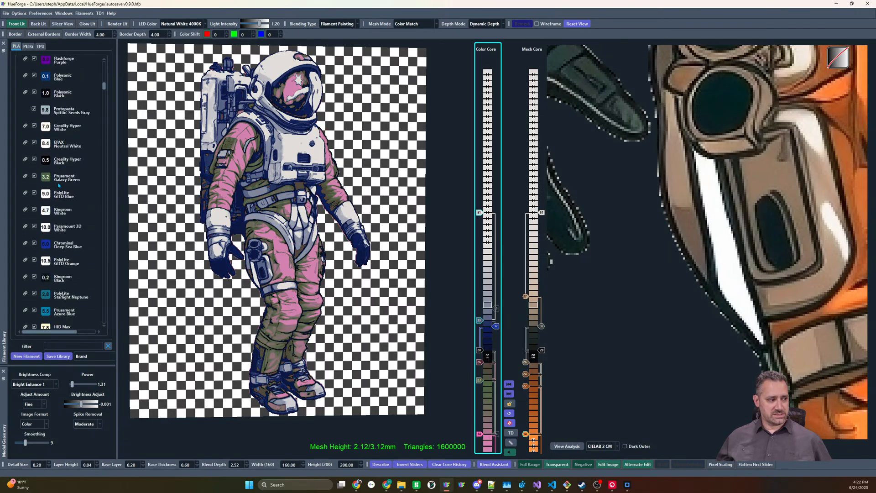
{"action": "mouse_move", "coordinate": [51, 177]}
{"action": "left_mouse_down"}
{"action": "mouse_move", "coordinate": [448, 368]}
{"action": "mouse_move", "coordinate": [77, 235]}
{"action": "mouse_move", "coordinate": [456, 373]}
{"action": "mouse_move", "coordinate": [482, 365]}
{"action": "mouse_move", "coordinate": [56, 252]}
{"action": "mouse_move", "coordinate": [45, 300]}
{"action": "left_mouse_up"}
{"action": "left_click_drag", "start_coordinate": [460, 396], "coordinate": [481, 364]}
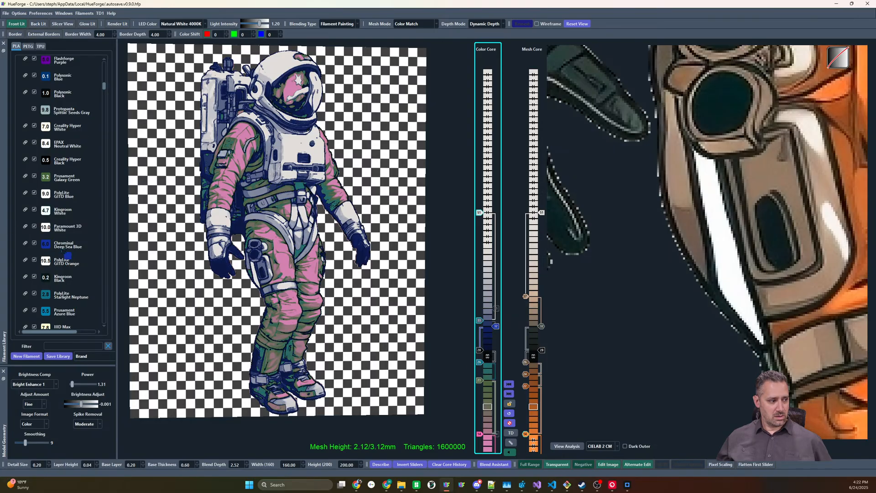
Replace the color core's slider at layer 26 with Chrominal Deep Sea Blue and lower the Army Green slider to layer 19
{"action": "mouse_move", "coordinate": [63, 253]}
{"action": "left_mouse_down"}
{"action": "mouse_move", "coordinate": [479, 363]}
{"action": "mouse_move", "coordinate": [480, 404]}
{"action": "left_mouse_up"}
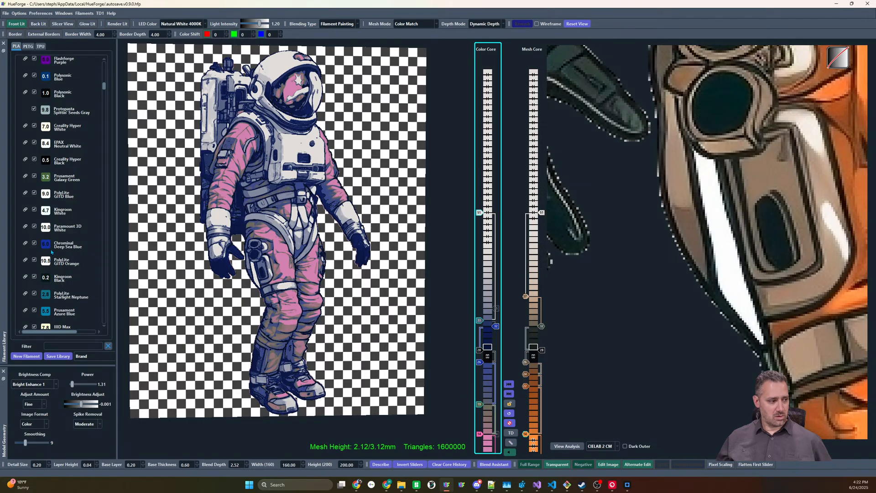
{"action": "scroll", "coordinate": [60, 276], "scroll_direction": "down", "scroll_amount": 1}
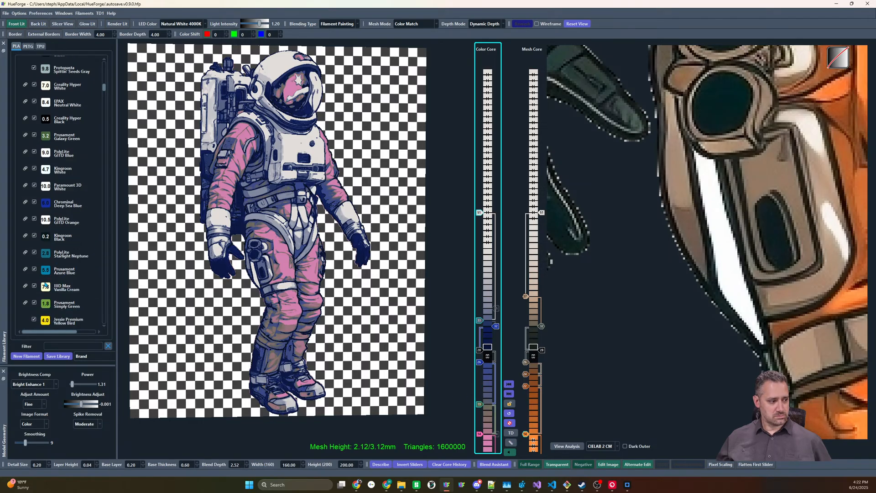
Replace the color core's pink slider with IIID Max Vanilla Cream, lower it to layer 12, and lower the green slider to layer 18
{"action": "left_click_drag", "start_coordinate": [45, 285], "coordinate": [480, 436]}
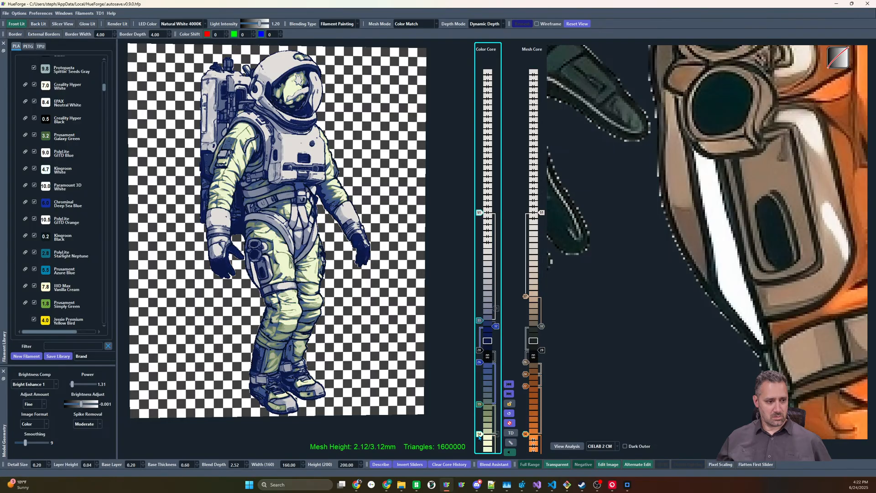
{"action": "scroll", "coordinate": [479, 438], "scroll_direction": "down", "scroll_amount": 2}
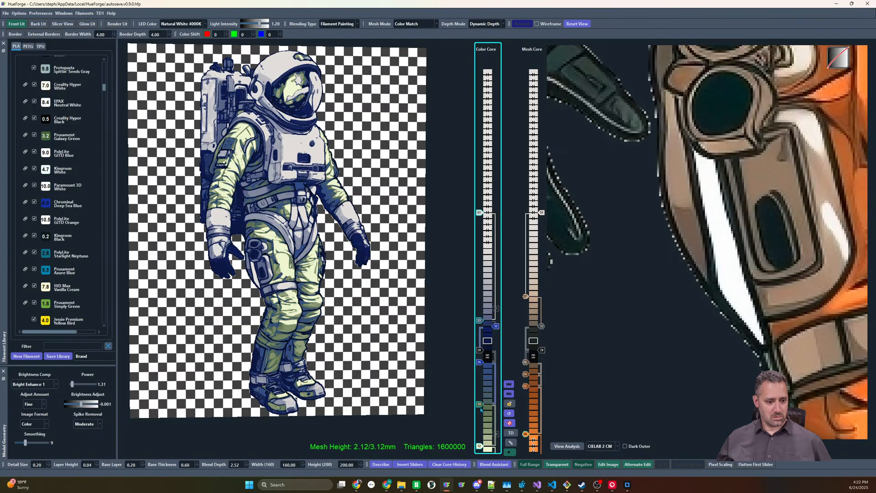
{"action": "scroll", "coordinate": [480, 408], "scroll_direction": "down", "scroll_amount": 5}
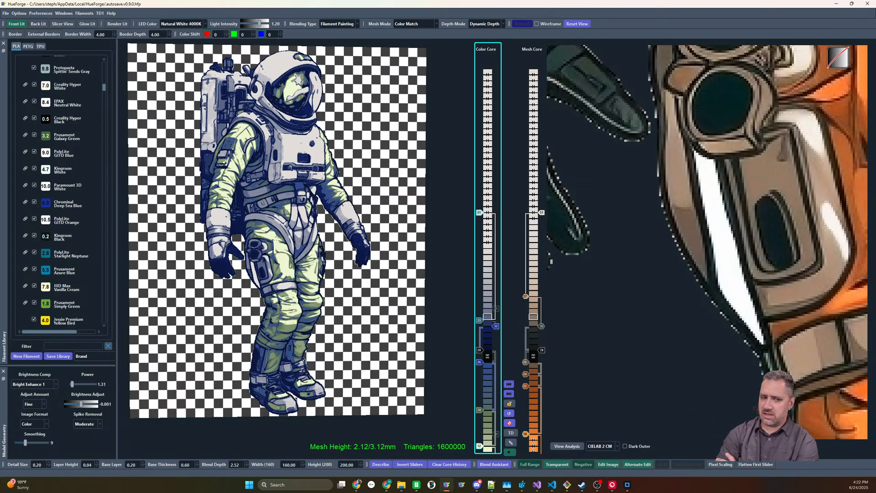
{"action": "left_click", "coordinate": [578, 23]}
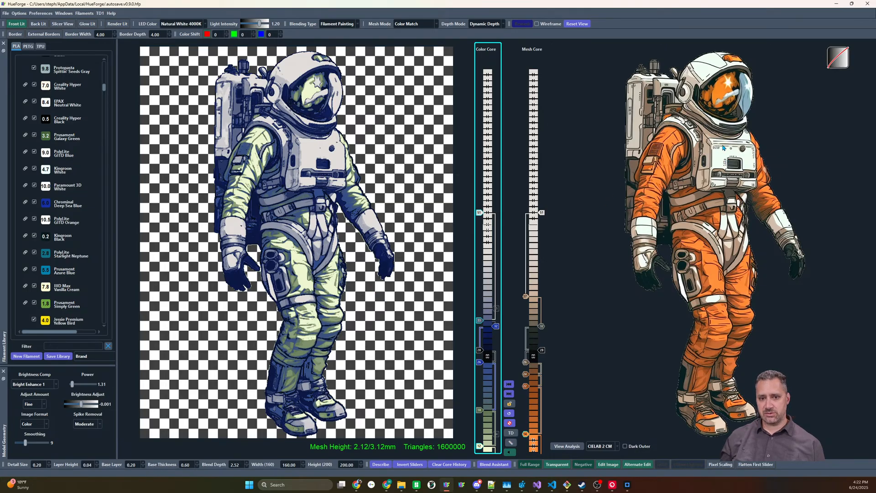
Try an extra slider in the mesh core at layers 42, 45 and 40, and remove it
{"action": "left_click", "coordinate": [530, 270]}
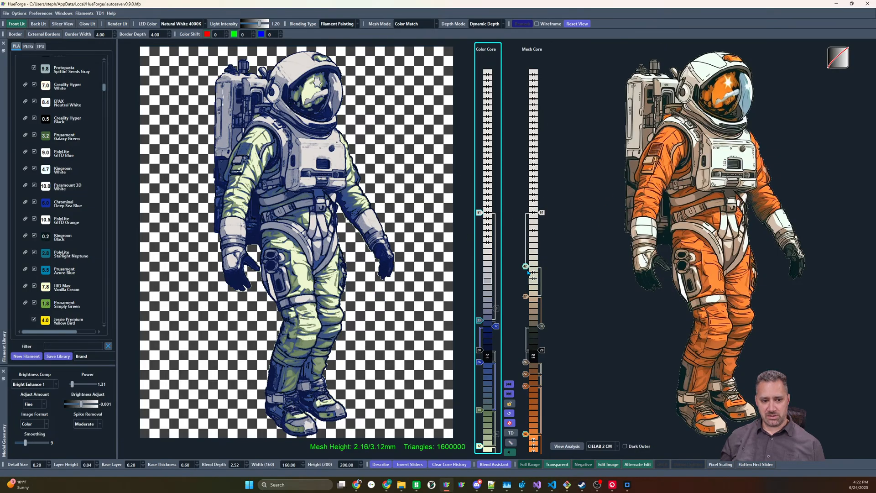
{"action": "scroll", "coordinate": [525, 266], "scroll_direction": "up", "scroll_amount": 1}
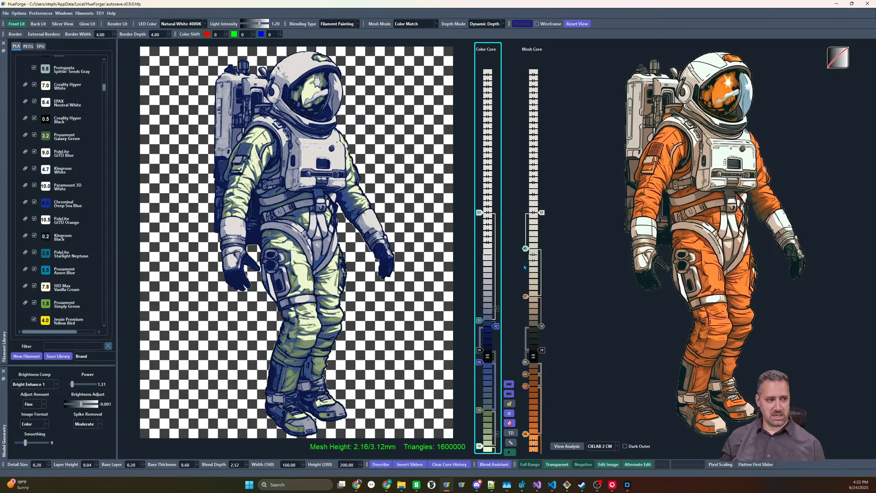
{"action": "scroll", "coordinate": [524, 267], "scroll_direction": "down", "scroll_amount": 4}
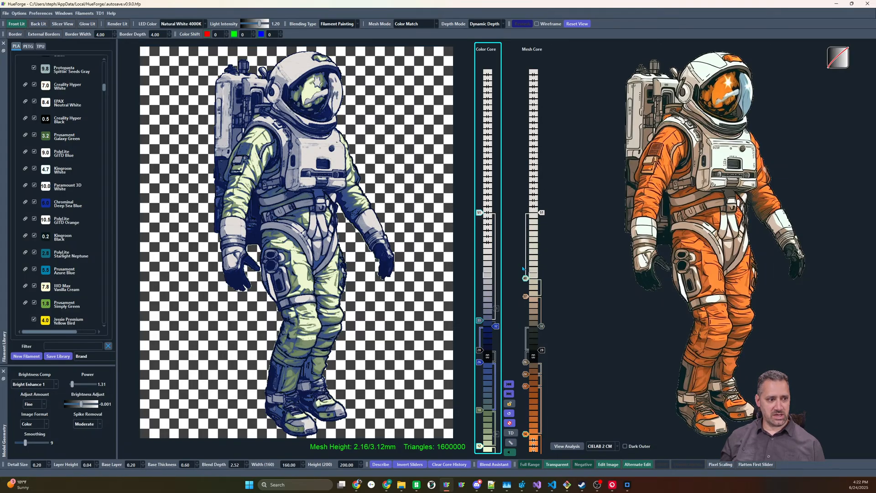
{"action": "scroll", "coordinate": [522, 269], "scroll_direction": "down", "scroll_amount": 1}
{"action": "right_click", "coordinate": [523, 268]}
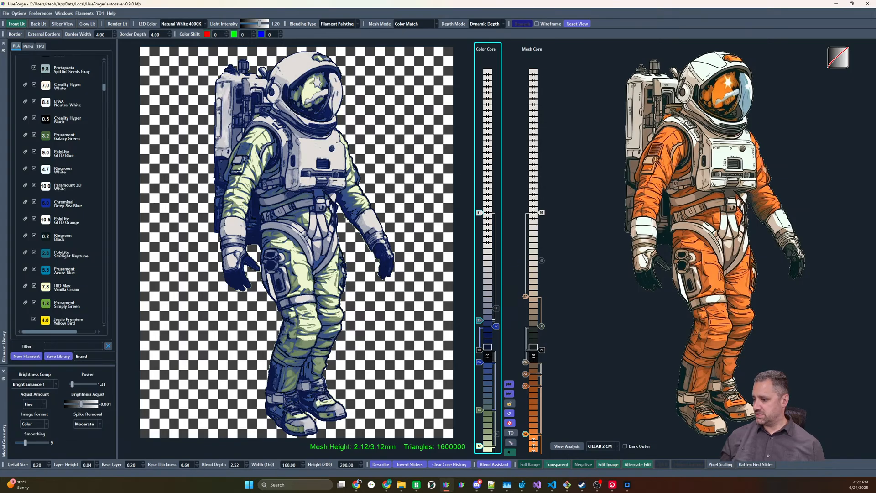
Change the color matching method to CIELAB CM
{"action": "left_click", "coordinate": [600, 446]}
{"action": "left_click", "coordinate": [601, 467]}
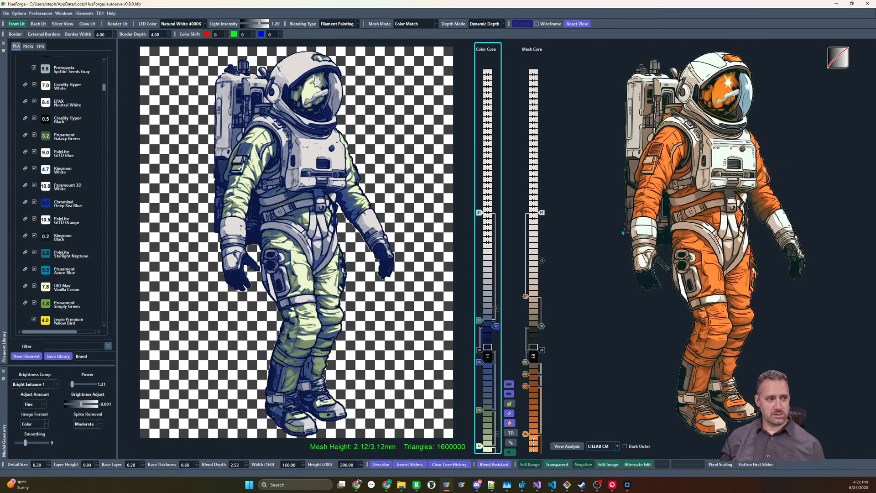
{"action": "mouse_move", "coordinate": [608, 356]}
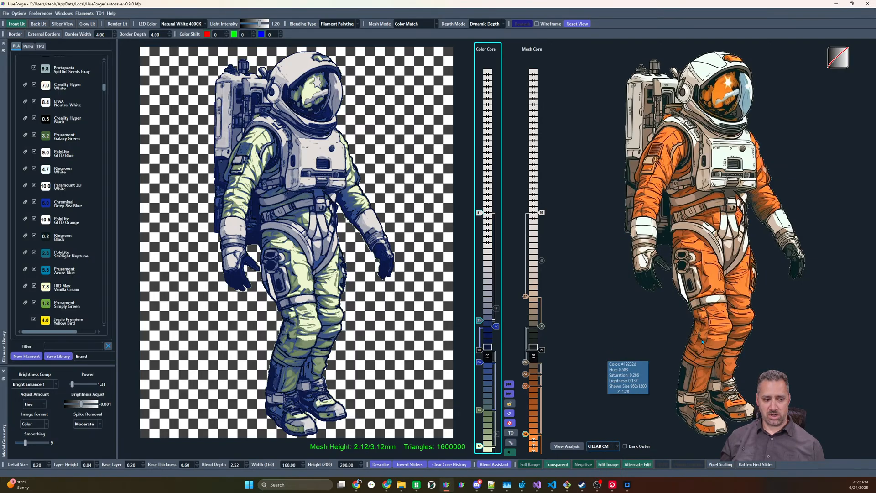
Activate the mesh core and lower its two lowest orange sliders to layers 18 and 12
{"action": "left_click", "coordinate": [537, 281]}
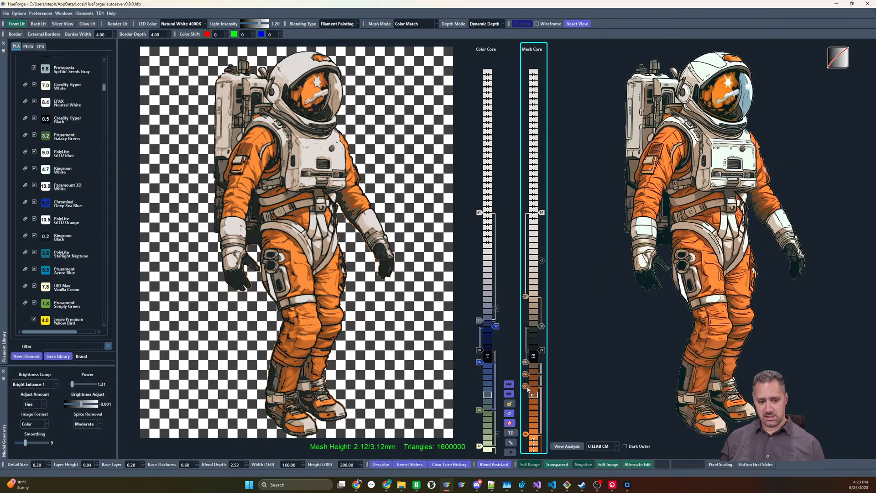
{"action": "mouse_move", "coordinate": [527, 387]}
{"action": "left_mouse_down"}
{"action": "mouse_move", "coordinate": [528, 423]}
{"action": "mouse_move", "coordinate": [528, 388]}
{"action": "left_mouse_up"}
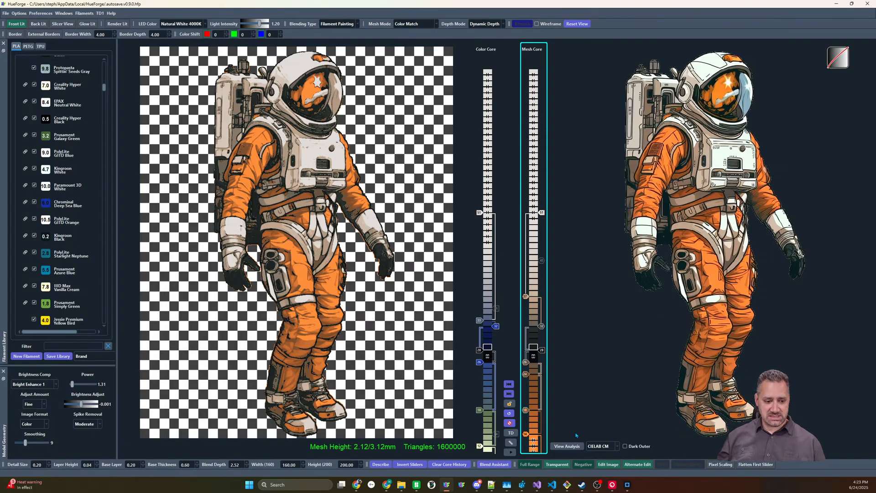
{"action": "left_click_drag", "start_coordinate": [534, 433], "coordinate": [533, 446]}
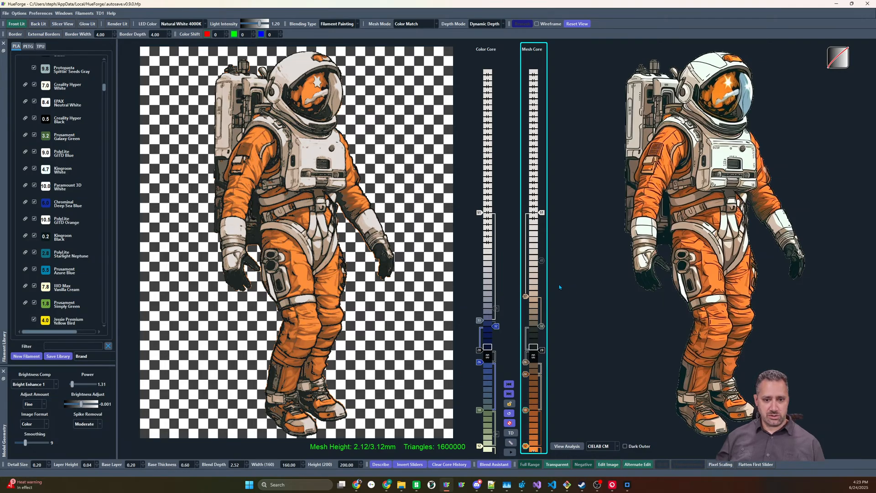
In a tilted close-up, try the mesh core's brown slider at layer 64 and bright orange slider at layer 58, returning them to 19 and 12
{"action": "left_click_drag", "start_coordinate": [335, 306], "coordinate": [276, 337]}
{"action": "scroll", "coordinate": [323, 227], "scroll_direction": "up", "scroll_amount": 6}
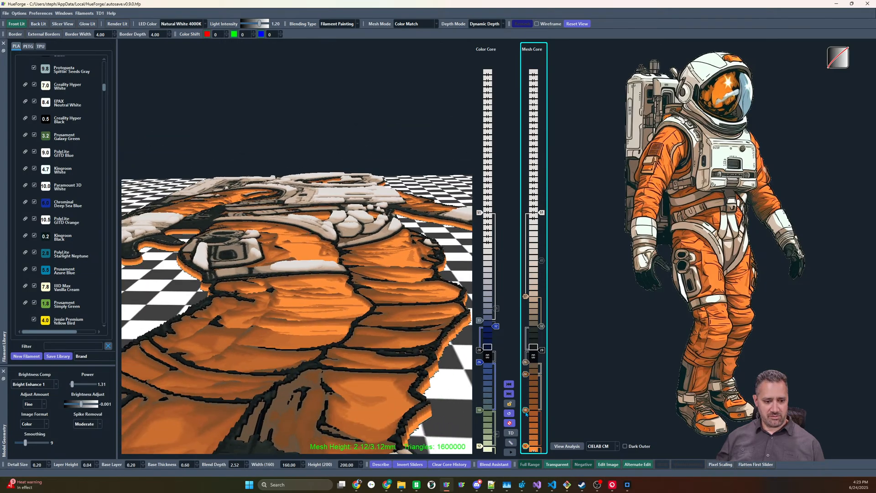
{"action": "left_click_drag", "start_coordinate": [526, 414], "coordinate": [511, 135]}
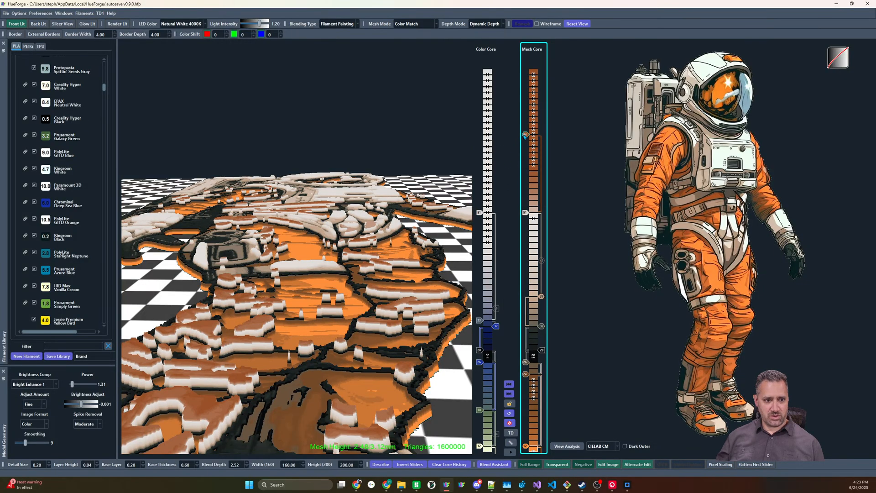
{"action": "left_click_drag", "start_coordinate": [525, 135], "coordinate": [525, 404]}
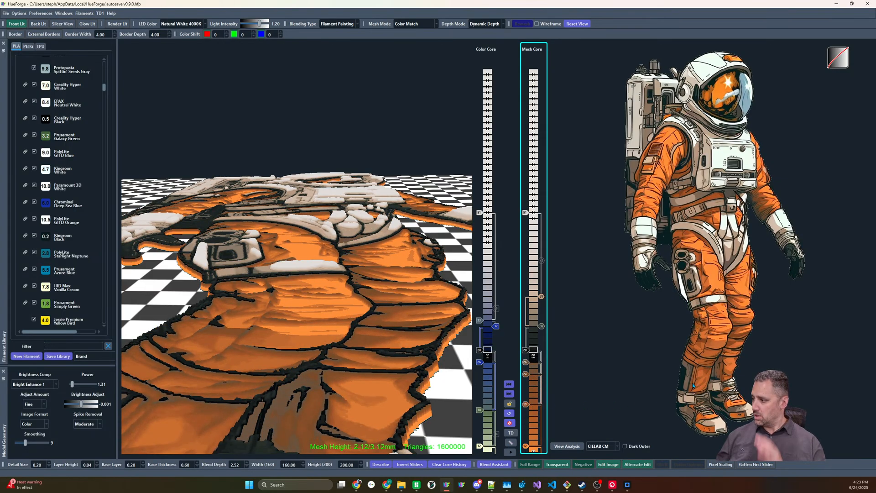
{"action": "mouse_move", "coordinate": [693, 386]}
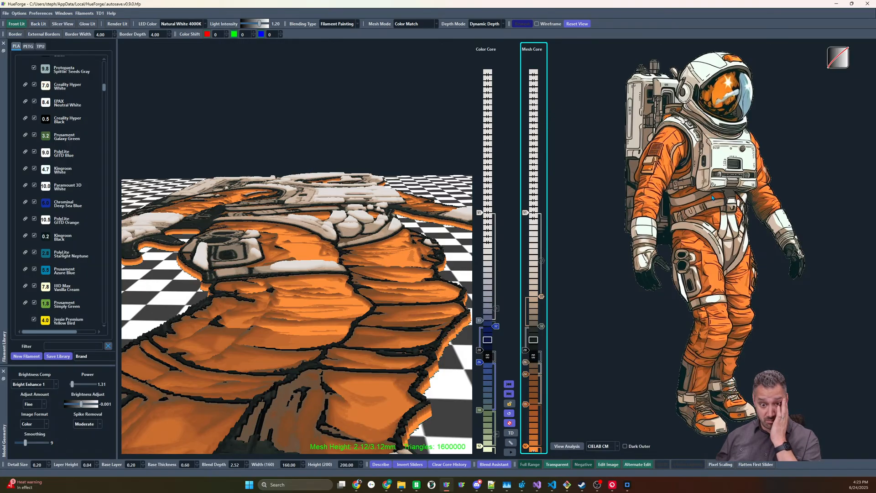
{"action": "mouse_move", "coordinate": [710, 197]}
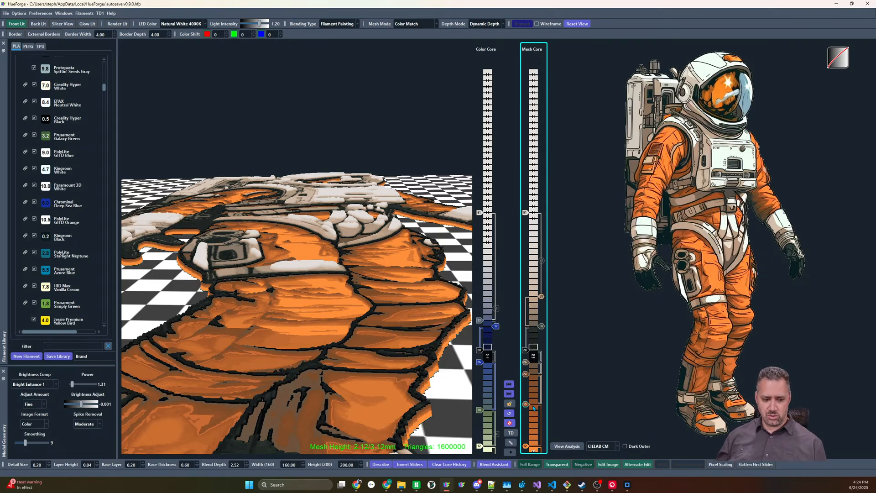
{"action": "left_click_drag", "start_coordinate": [526, 445], "coordinate": [511, 189]}
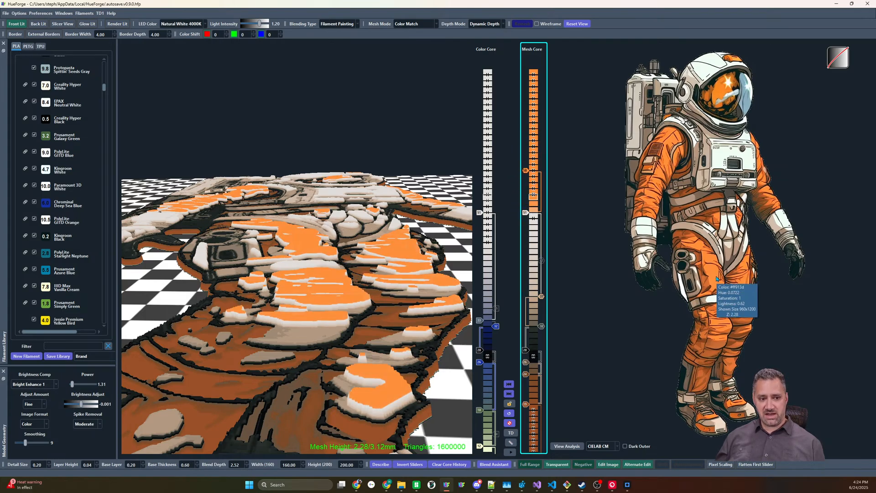
{"action": "left_click_drag", "start_coordinate": [526, 170], "coordinate": [532, 445]}
Reset the core sliders to their defaults and switch the mesh mode to Standard
{"action": "left_click", "coordinate": [509, 413]}
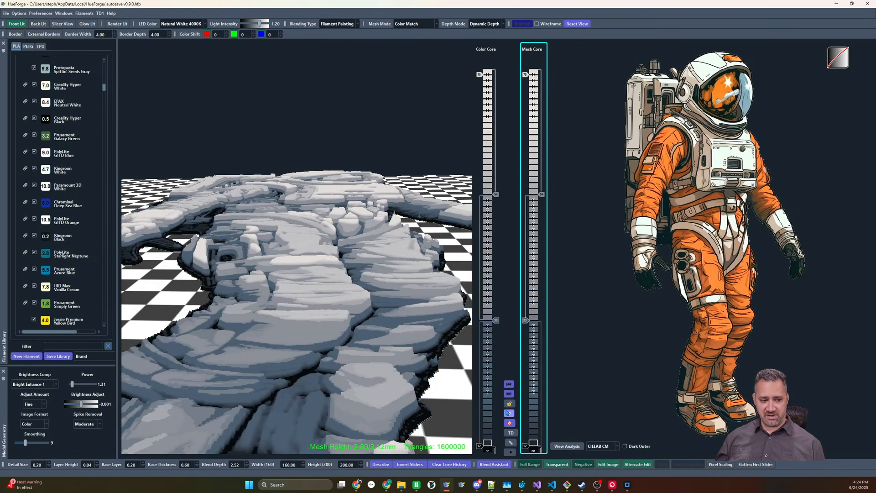
{"action": "mouse_move", "coordinate": [719, 323]}
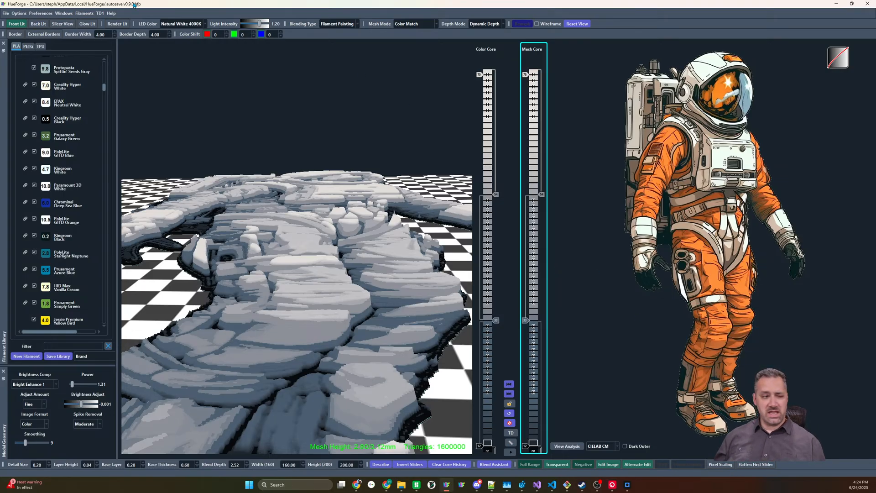
{"action": "left_click", "coordinate": [413, 23]}
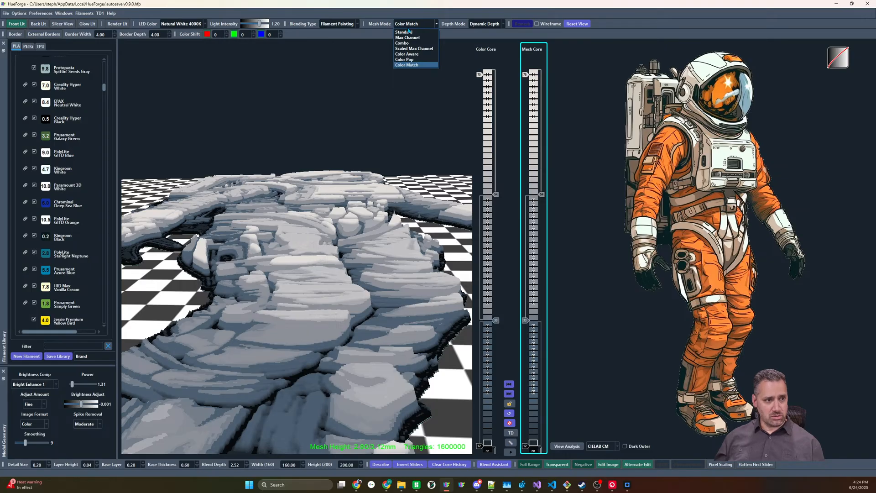
{"action": "left_click", "coordinate": [413, 33]}
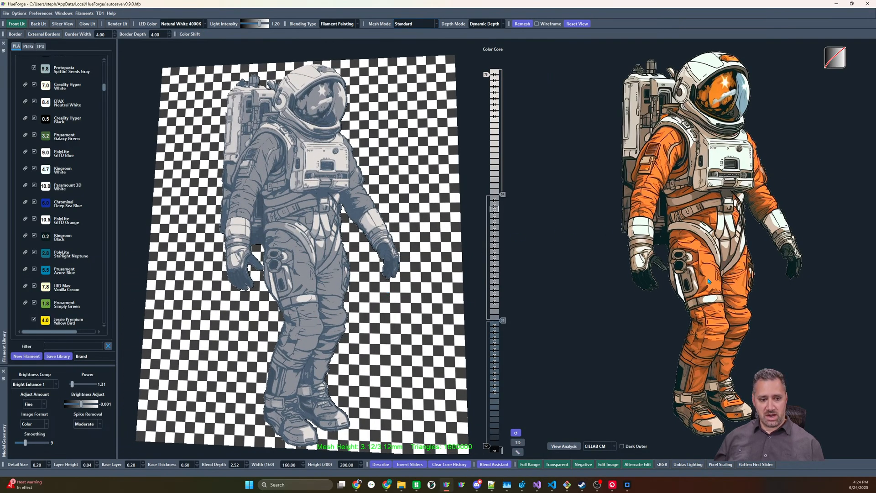
Sort the filament library by the orange of the suit's thigh and place an orange filament on the color core at layer 53
{"action": "mouse_move", "coordinate": [708, 281]}
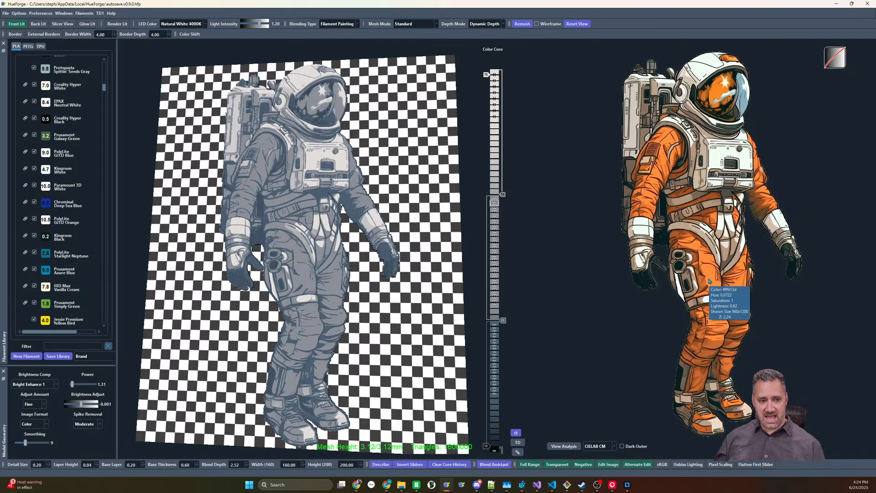
{"action": "left_click", "coordinate": [708, 281]}
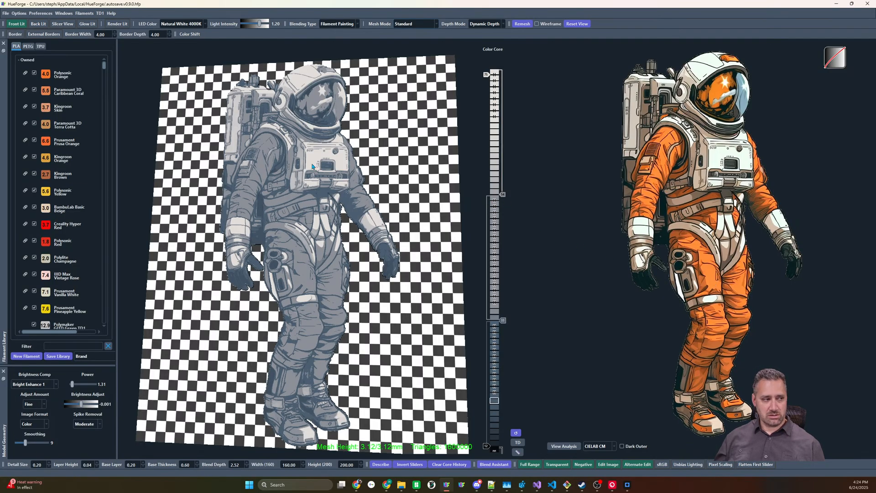
{"action": "mouse_move", "coordinate": [277, 134]}
{"action": "left_mouse_down"}
{"action": "mouse_move", "coordinate": [524, 206]}
{"action": "mouse_move", "coordinate": [503, 200]}
{"action": "left_mouse_up"}
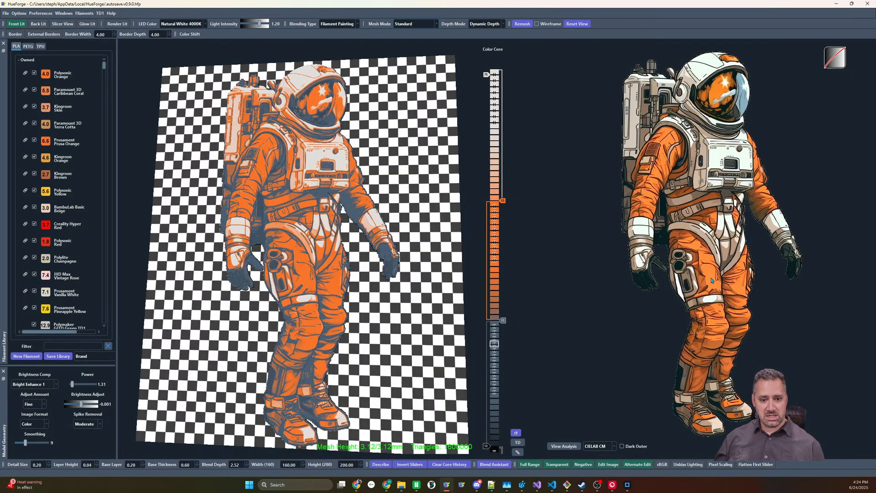
Sort the filament library by the dark shading near the suit's hip and add Chrominal Chestnut to the color core at layer 43
{"action": "mouse_move", "coordinate": [712, 272]}
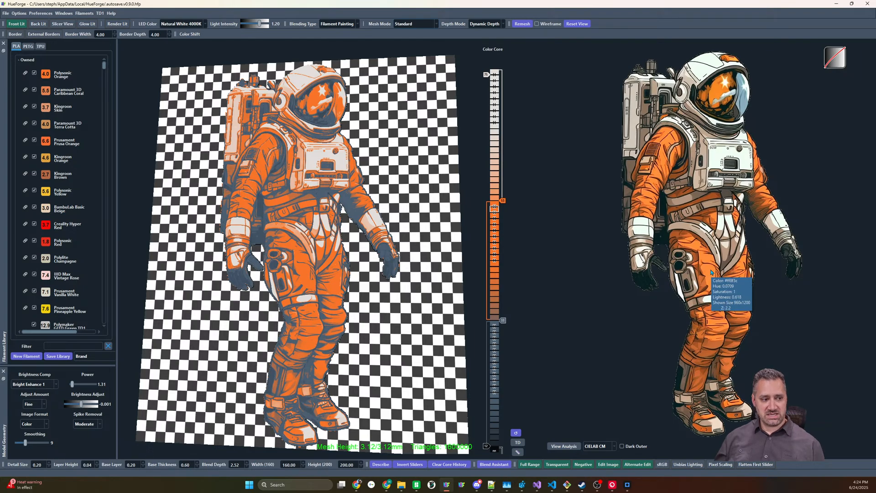
{"action": "right_click", "coordinate": [702, 240]}
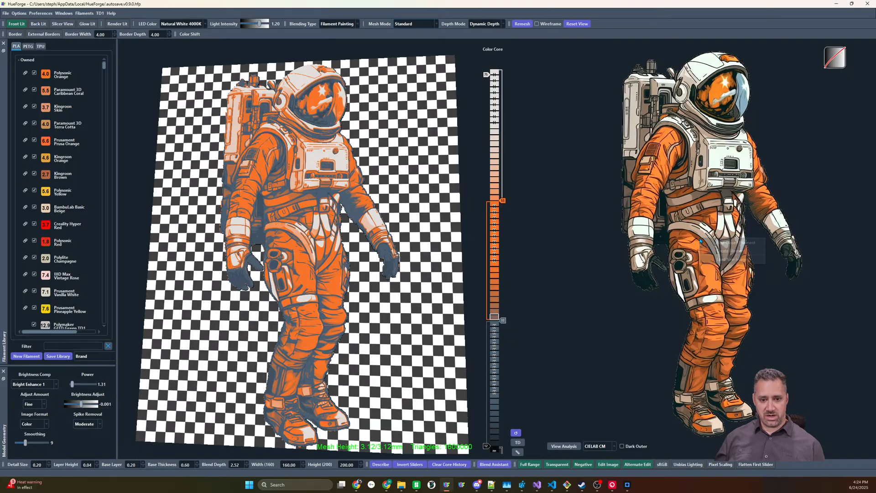
{"action": "left_click", "coordinate": [708, 244]}
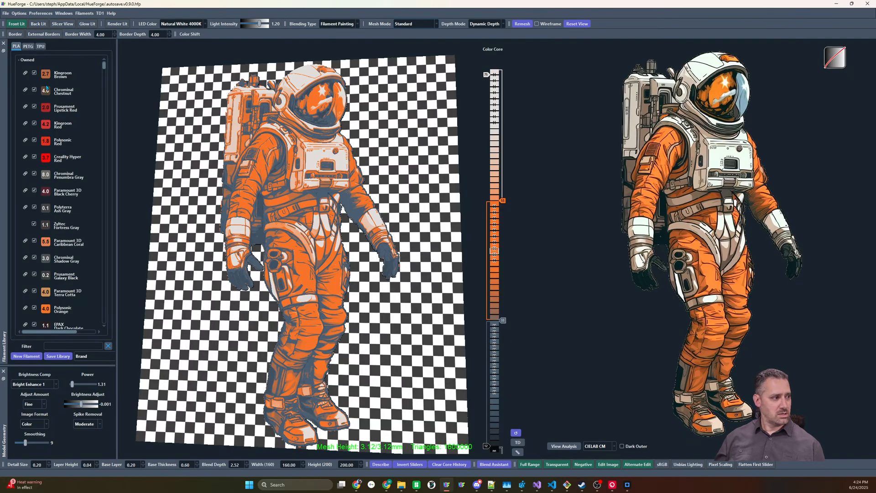
{"action": "left_click_drag", "start_coordinate": [494, 254], "coordinate": [487, 258]}
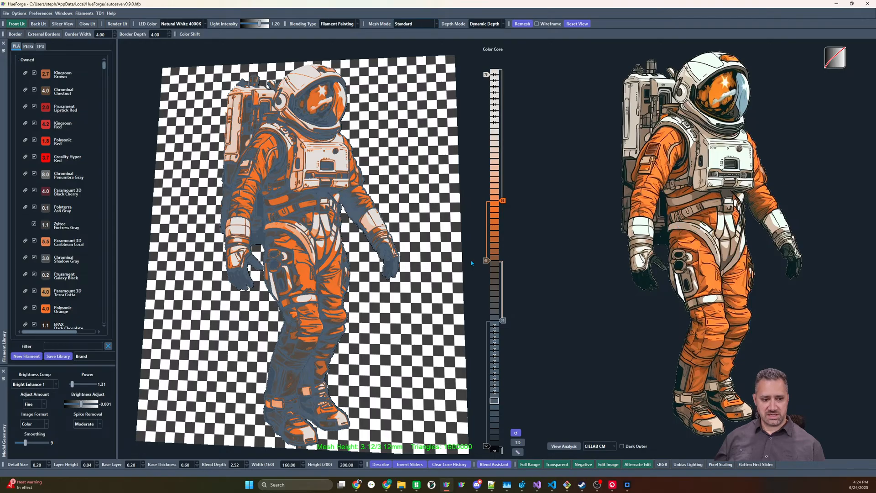
Remove the color core's gray slider at layer 33 and settle the Chestnut slider at layer 36 and the orange slider at layer 52
{"action": "left_click_drag", "start_coordinate": [486, 260], "coordinate": [497, 395]}
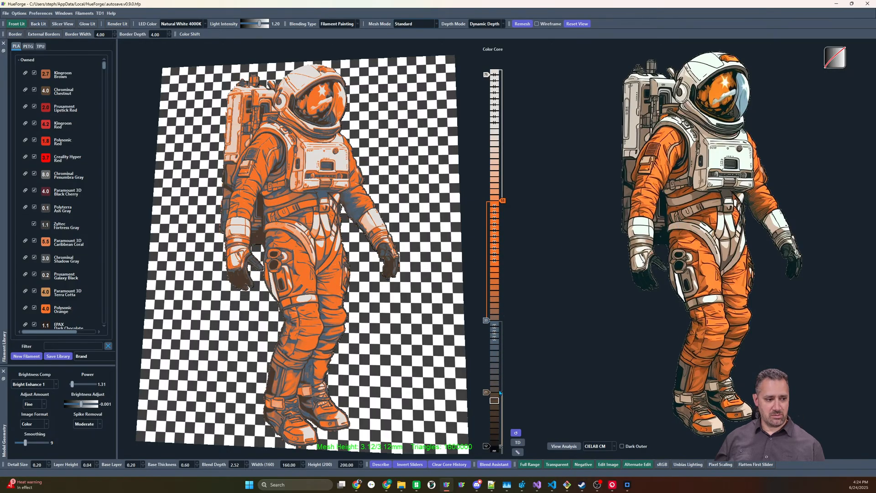
{"action": "right_click", "coordinate": [487, 321]}
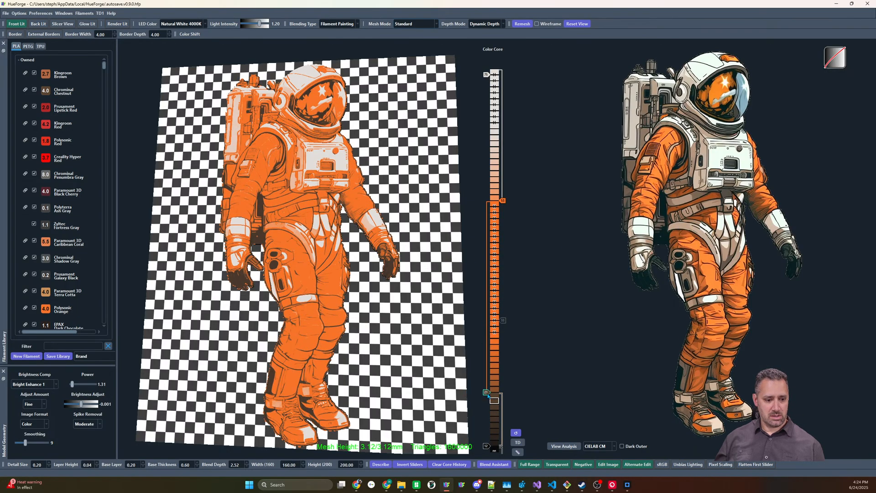
{"action": "left_click_drag", "start_coordinate": [486, 394], "coordinate": [486, 302]}
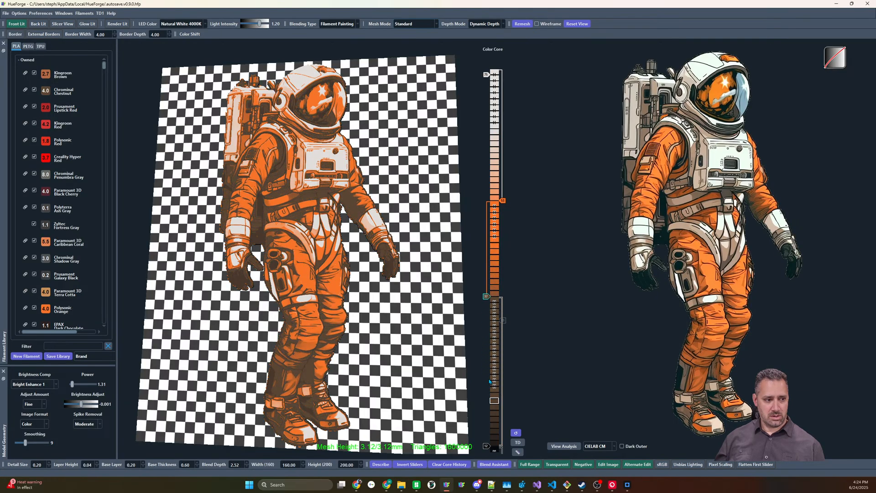
{"action": "mouse_move", "coordinate": [500, 205]}
{"action": "left_mouse_down"}
{"action": "mouse_move", "coordinate": [501, 226]}
{"action": "mouse_move", "coordinate": [502, 206]}
{"action": "left_mouse_up"}
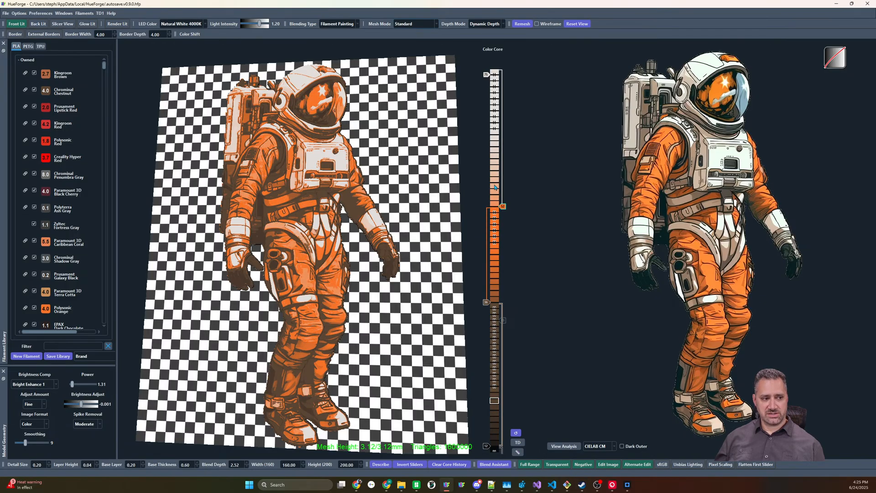
Switch the mesh mode to Color Match and change the mesh core's slider at layer 54 to a brownish gray
{"action": "left_click", "coordinate": [416, 24]}
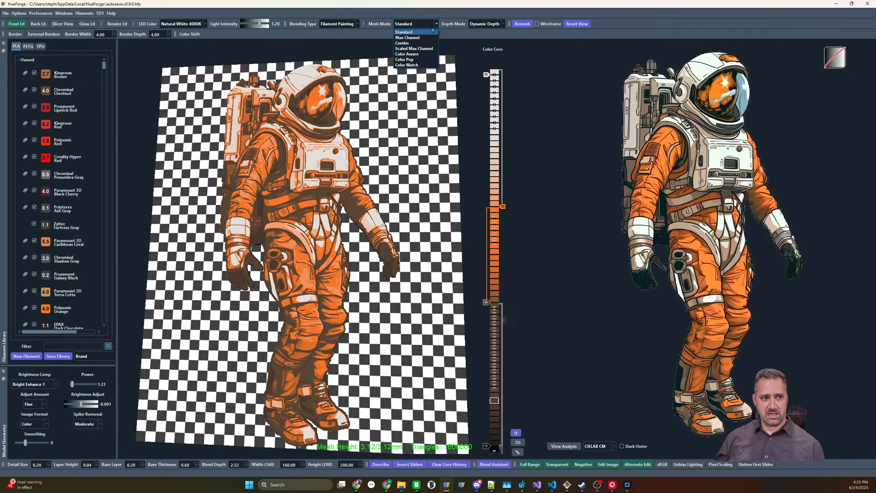
{"action": "left_click", "coordinate": [413, 64]}
{"action": "left_click", "coordinate": [539, 236]}
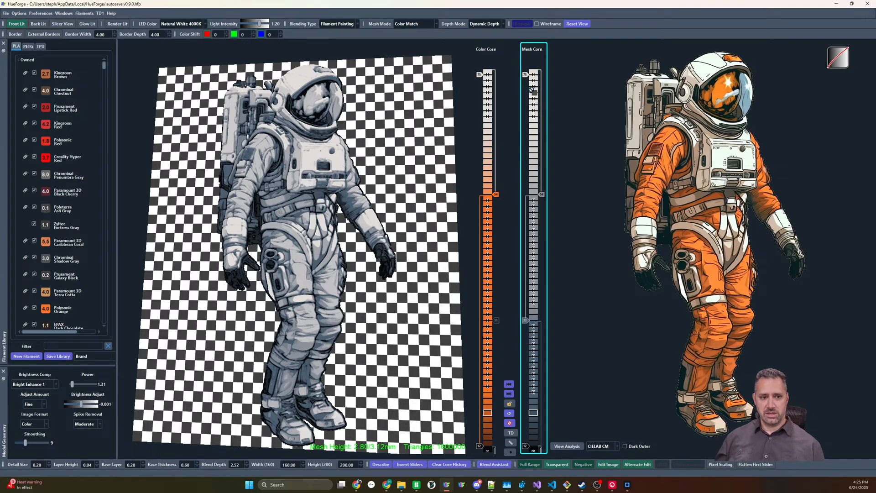
{"action": "left_click", "coordinate": [542, 195]}
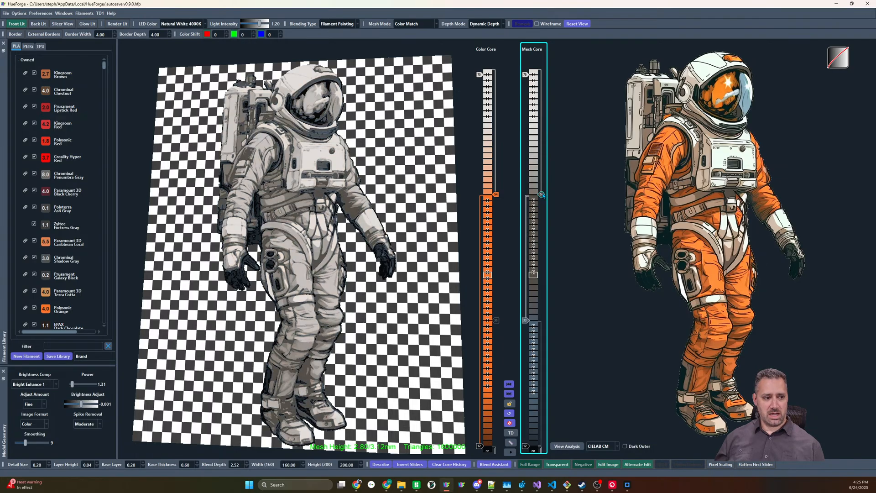
{"action": "scroll", "coordinate": [327, 175], "scroll_direction": "up", "scroll_amount": 5}
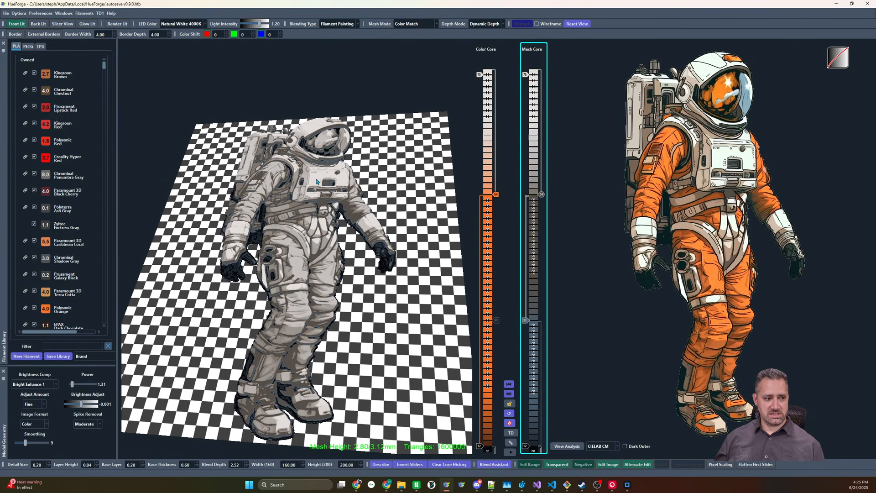
{"action": "scroll", "coordinate": [327, 175], "scroll_direction": "up", "scroll_amount": 3}
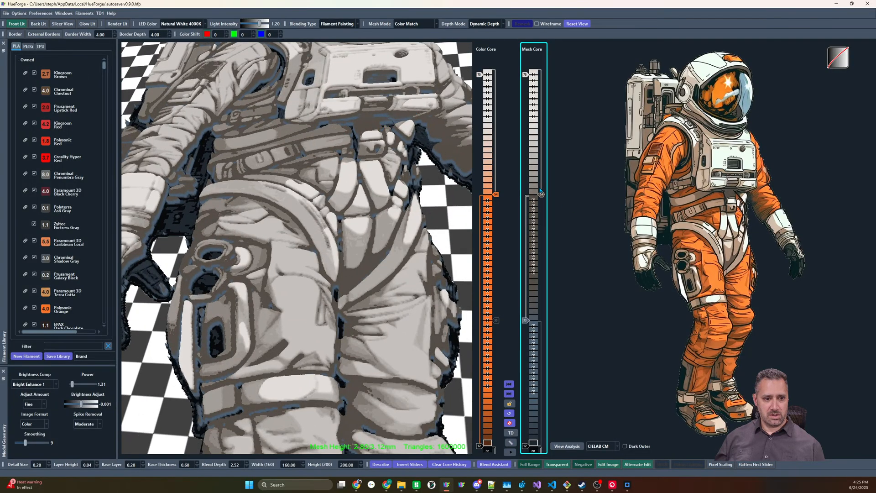
{"action": "left_click", "coordinate": [542, 195]}
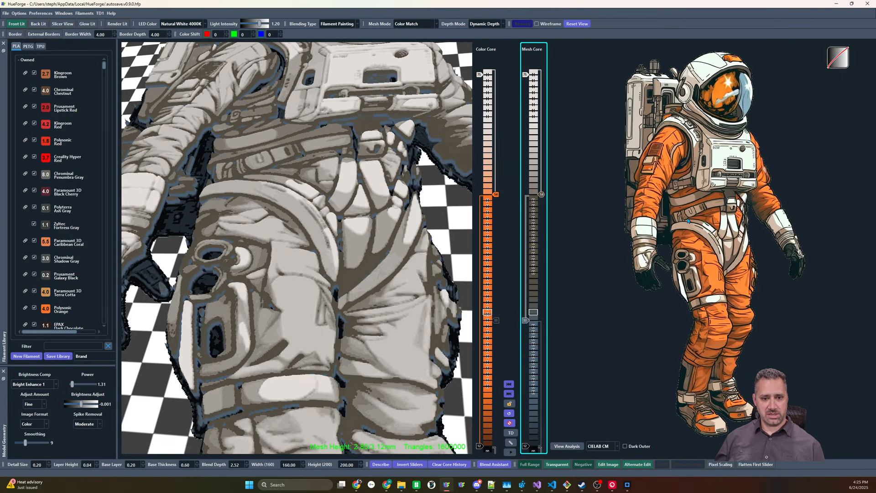
Add an orange slider to the mesh core at layer 67 and move the white slider to layer 24, black to 51 and blue-gray to 45
{"action": "left_click", "coordinate": [537, 124]}
{"action": "key", "text": "Up"}
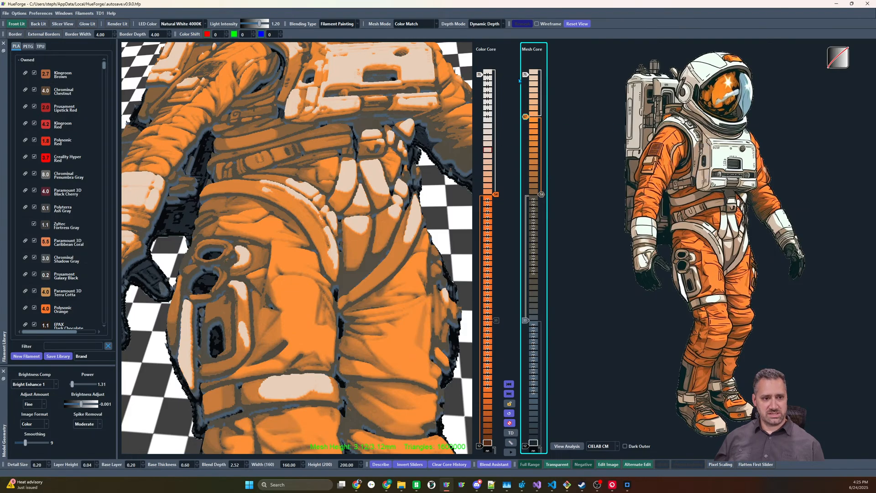
{"action": "mouse_move", "coordinate": [525, 74]}
{"action": "left_mouse_down"}
{"action": "mouse_move", "coordinate": [525, 303]}
{"action": "mouse_move", "coordinate": [548, 264]}
{"action": "mouse_move", "coordinate": [535, 374]}
{"action": "left_mouse_up"}
{"action": "left_click_drag", "start_coordinate": [526, 446], "coordinate": [540, 212]}
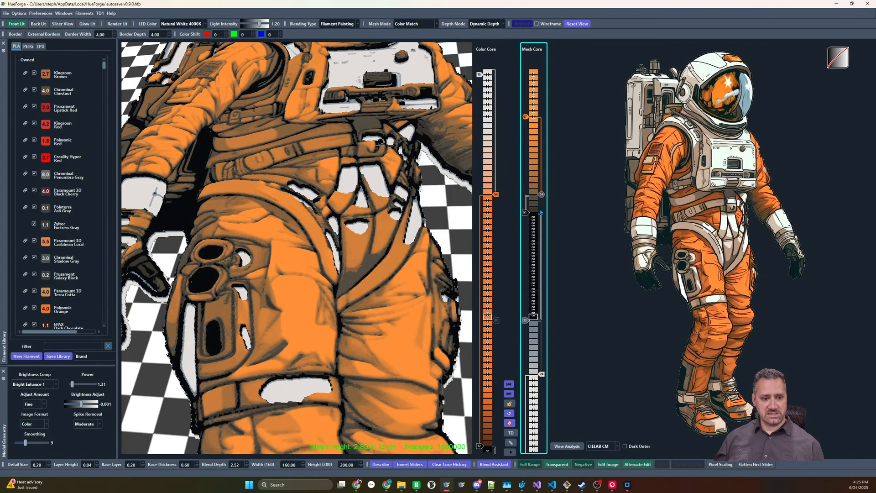
{"action": "left_click_drag", "start_coordinate": [525, 319], "coordinate": [525, 248]}
{"action": "scroll", "coordinate": [357, 312], "scroll_direction": "down", "scroll_amount": 3}
{"action": "scroll", "coordinate": [357, 312], "scroll_direction": "down", "scroll_amount": 3}
{"action": "left_click_drag", "start_coordinate": [357, 312], "coordinate": [358, 331]}
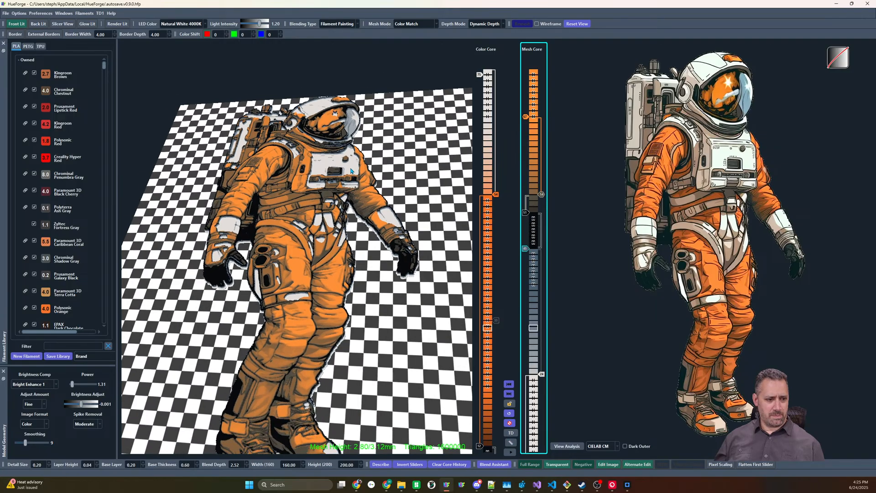
{"action": "scroll", "coordinate": [356, 274], "scroll_direction": "up", "scroll_amount": 2}
{"action": "mouse_move", "coordinate": [356, 256]}
{"action": "left_mouse_down"}
{"action": "mouse_move", "coordinate": [365, 259]}
{"action": "mouse_move", "coordinate": [351, 263]}
{"action": "mouse_move", "coordinate": [361, 264]}
{"action": "left_mouse_up"}
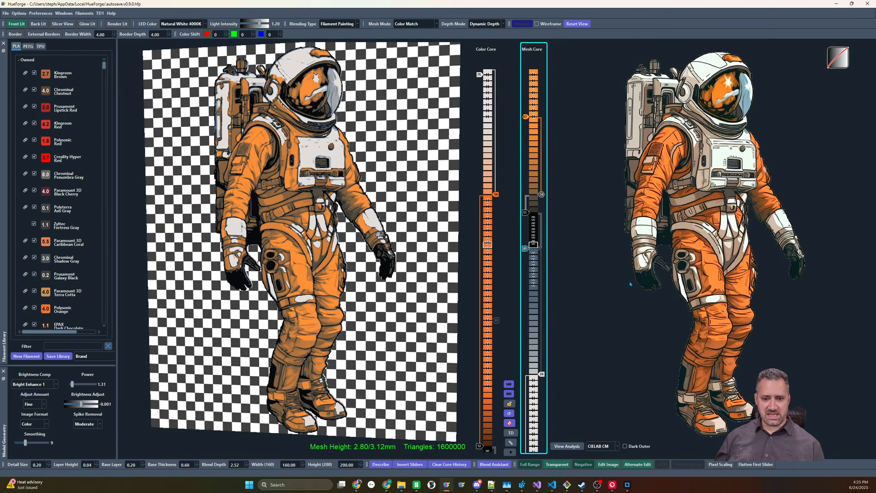
Add a tan slider to the mesh core at layer 30 and lower the white slider to layer 12
{"action": "left_click", "coordinate": [533, 346]}
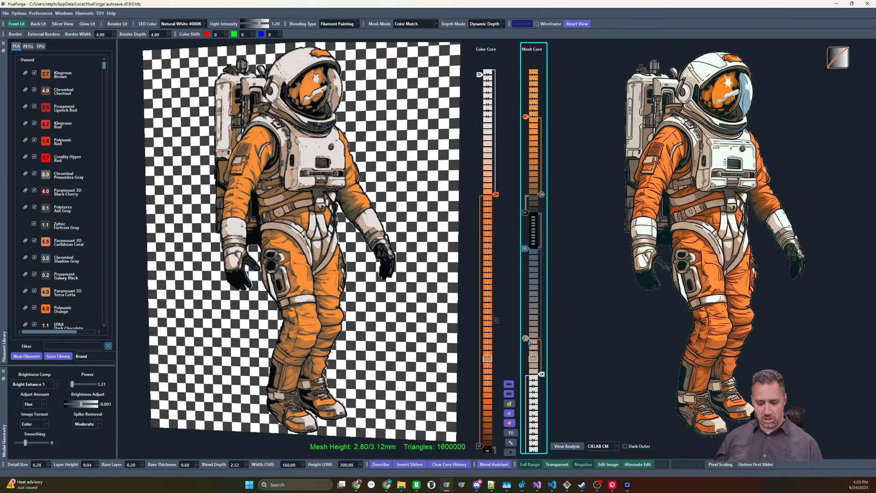
{"action": "type", "text": ".5"}
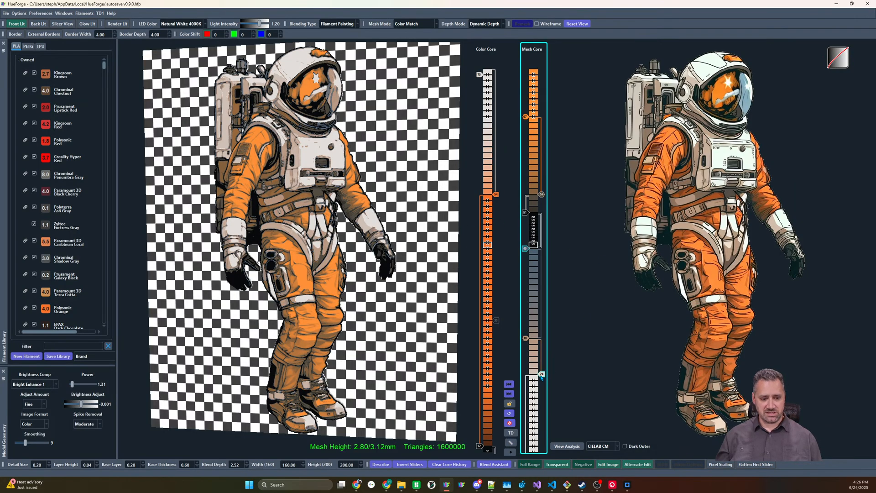
{"action": "left_click_drag", "start_coordinate": [541, 377], "coordinate": [542, 446]}
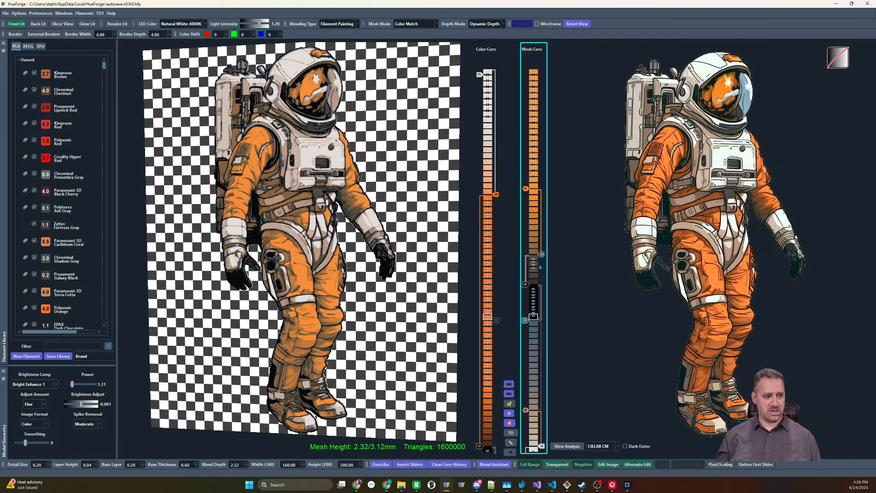
Compact the mesh core by settling the blue-gray slider at layer 28, black at 30, brownish gray at 33 and orange at 44
{"action": "scroll", "coordinate": [532, 315], "scroll_direction": "up", "scroll_amount": 3}
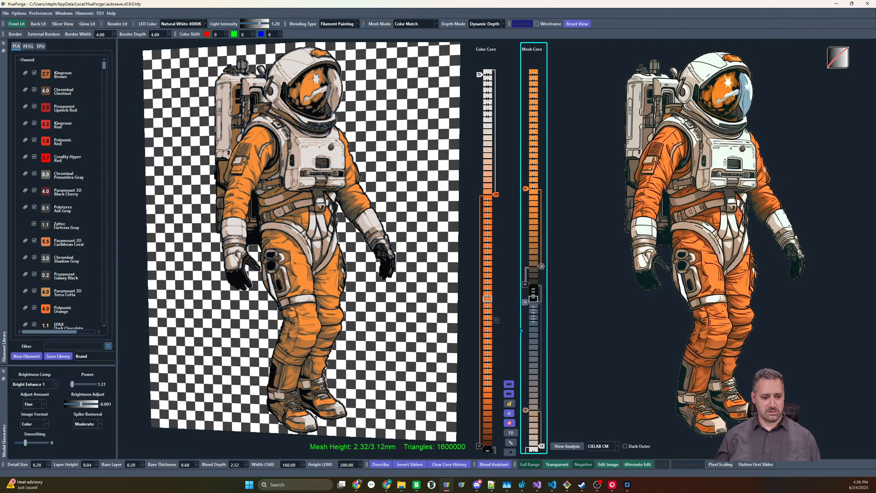
{"action": "scroll", "coordinate": [530, 312], "scroll_direction": "down", "scroll_amount": 3}
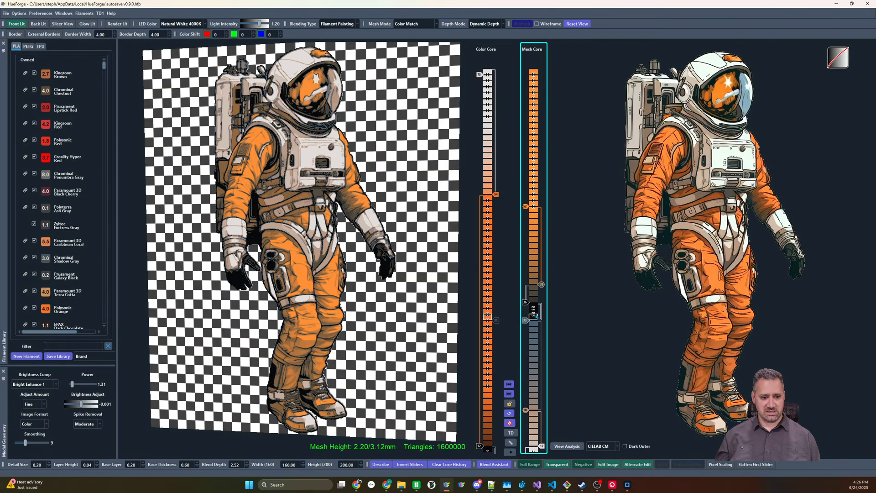
{"action": "scroll", "coordinate": [528, 311], "scroll_direction": "down", "scroll_amount": 1}
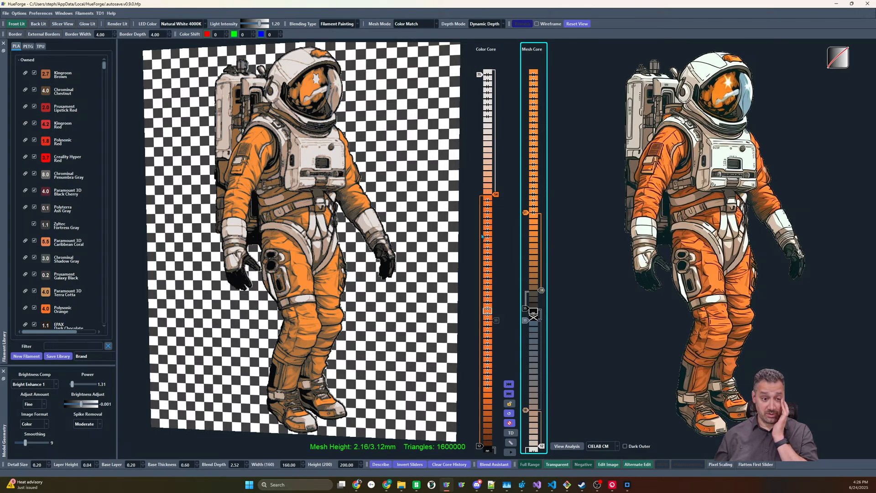
{"action": "mouse_move", "coordinate": [528, 217]}
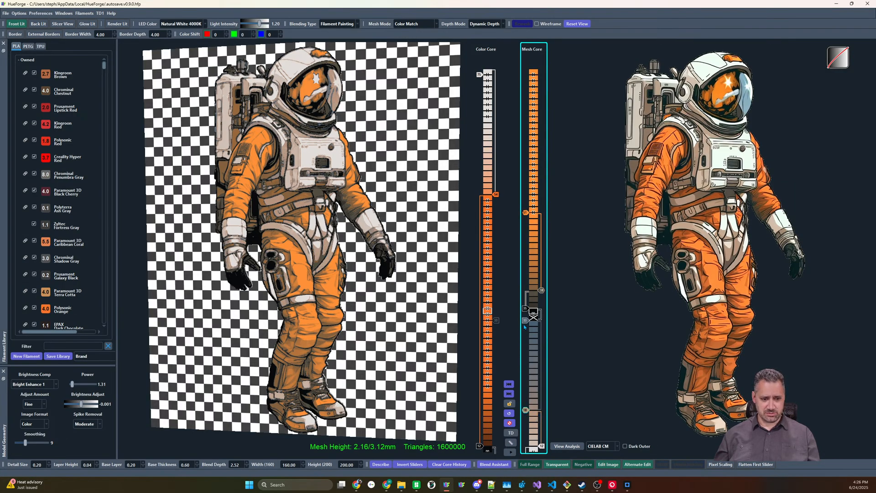
{"action": "left_click_drag", "start_coordinate": [525, 324], "coordinate": [541, 368], "text": "shift"}
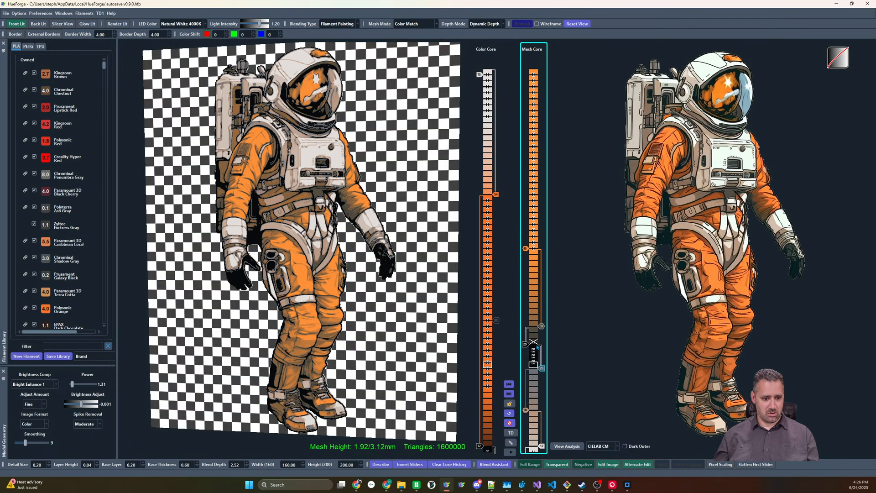
{"action": "left_click_drag", "start_coordinate": [524, 338], "coordinate": [542, 314]}
{"action": "left_click_drag", "start_coordinate": [542, 369], "coordinate": [542, 351]}
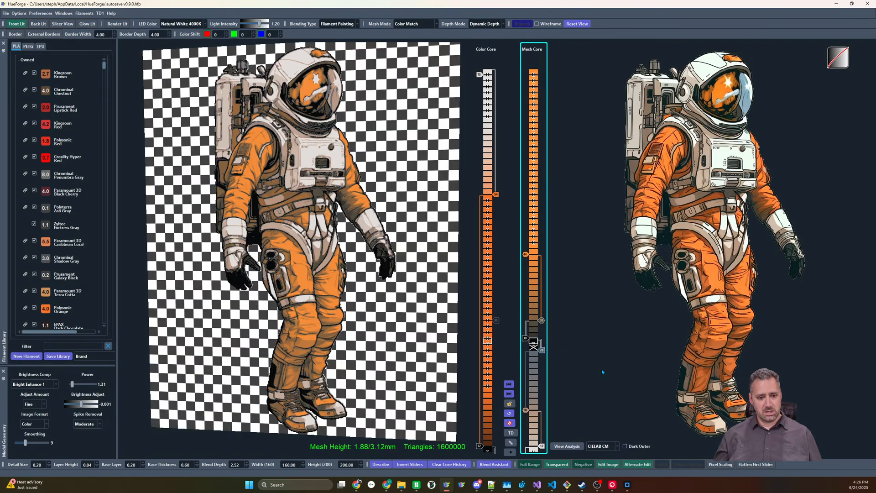
{"action": "mouse_move", "coordinate": [602, 372]}
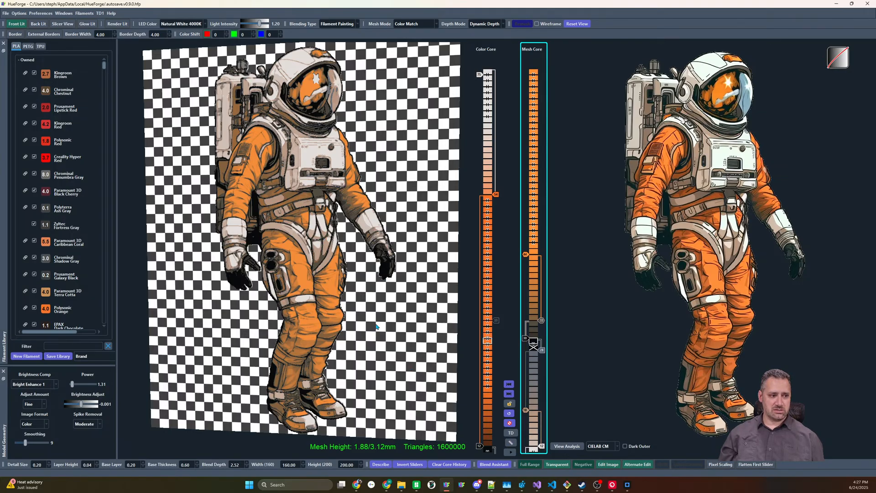
Select the mesh core's sliders from orange down to white and invert their order
{"action": "left_click_drag", "start_coordinate": [382, 329], "coordinate": [346, 289]}
{"action": "scroll", "coordinate": [296, 231], "scroll_direction": "up", "scroll_amount": 4}
{"action": "scroll", "coordinate": [296, 230], "scroll_direction": "up", "scroll_amount": 3}
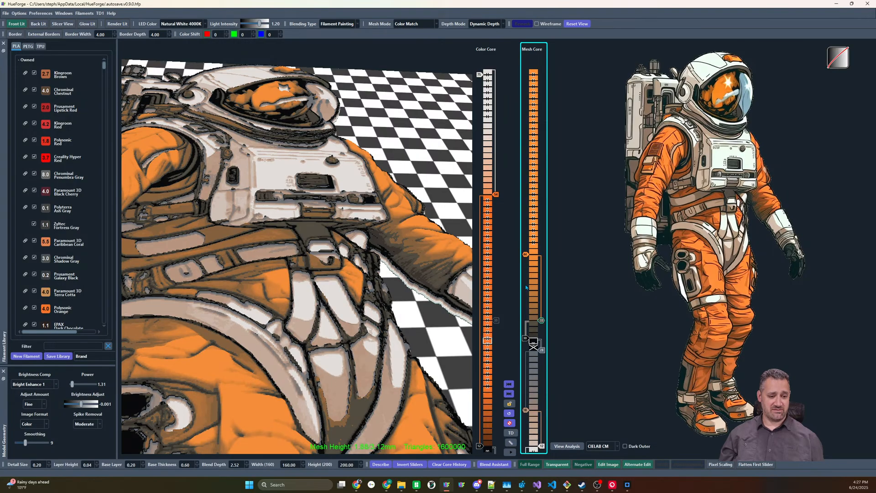
{"action": "left_click_drag", "start_coordinate": [524, 239], "coordinate": [548, 454]}
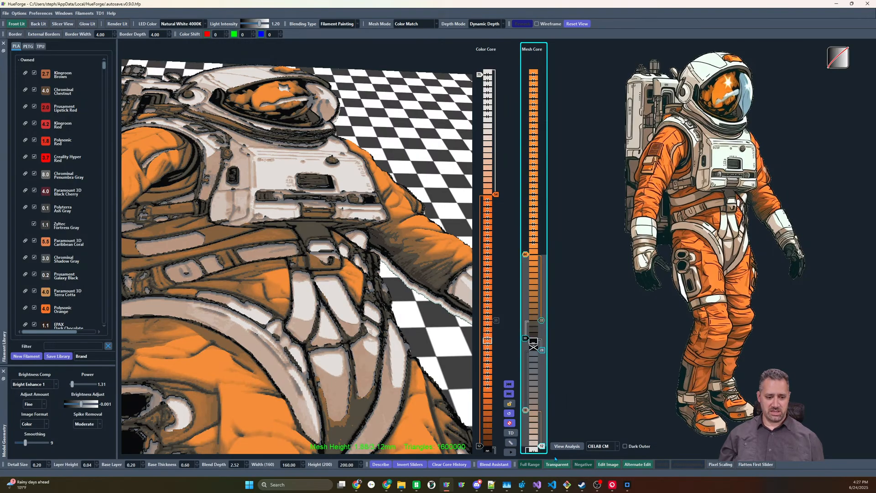
{"action": "left_click", "coordinate": [410, 464]}
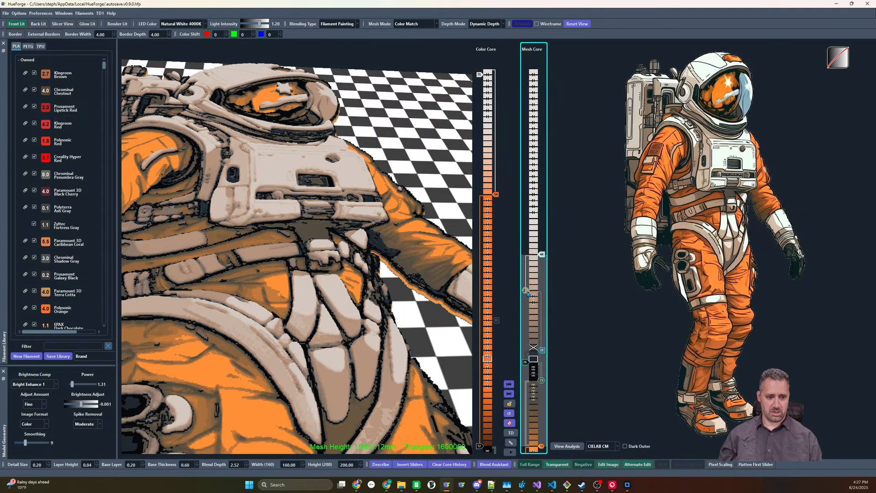
Move the mesh core's tan slider to layer 36 and examine the model's edges up close
{"action": "left_click_drag", "start_coordinate": [524, 292], "coordinate": [525, 303]}
{"action": "scroll", "coordinate": [332, 358], "scroll_direction": "down", "scroll_amount": 6}
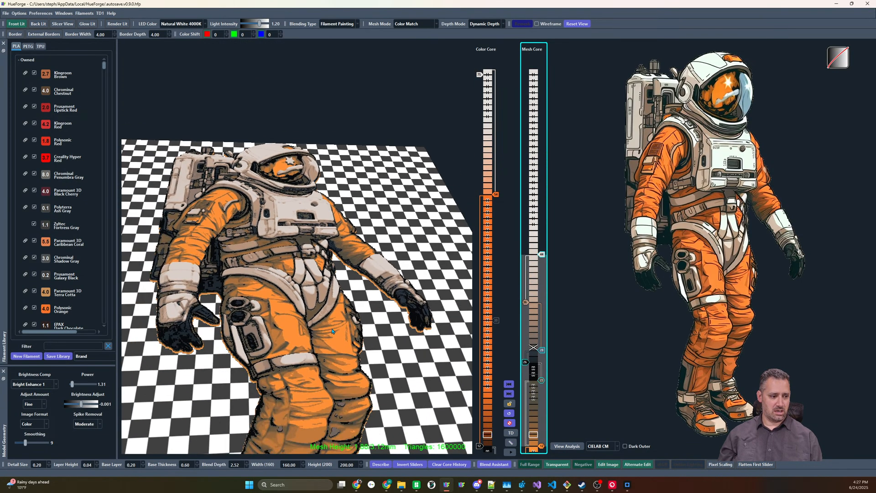
{"action": "left_click_drag", "start_coordinate": [429, 196], "coordinate": [314, 277]}
{"action": "scroll", "coordinate": [314, 277], "scroll_direction": "up", "scroll_amount": 6}
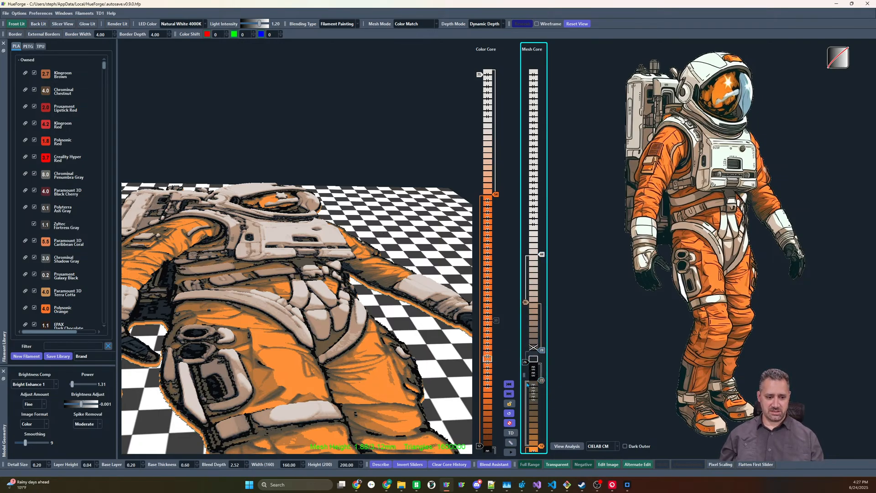
Try the mesh core's orange slider above the brownish gray one at layer 24, and restore their order with the gray at layer 22
{"action": "left_click", "coordinate": [544, 409]}
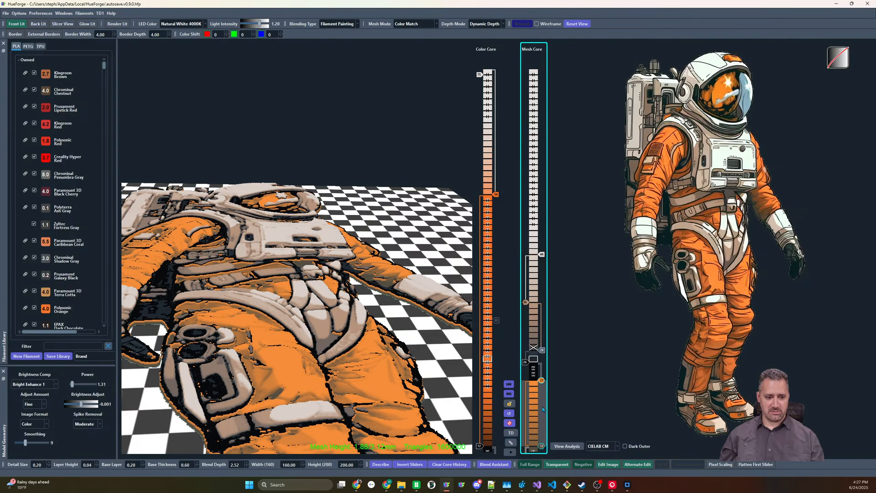
{"action": "left_click_drag", "start_coordinate": [541, 383], "coordinate": [540, 380]}
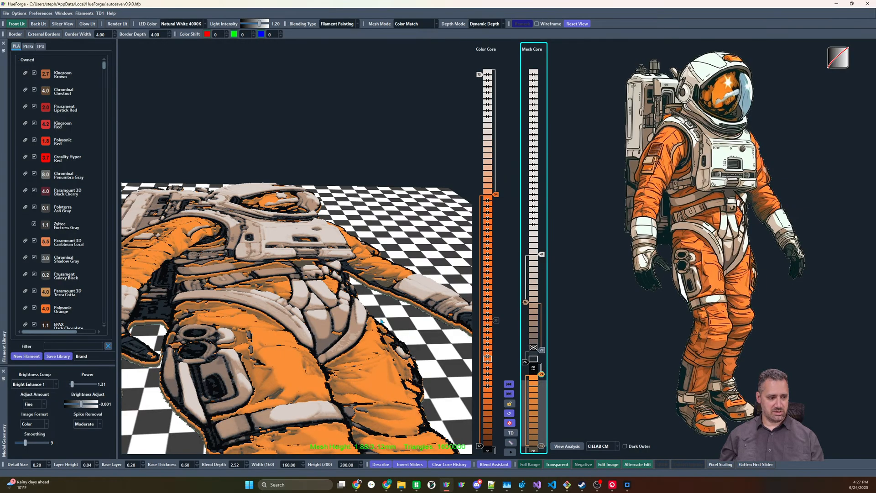
{"action": "left_click_drag", "start_coordinate": [382, 321], "coordinate": [347, 392]}
{"action": "scroll", "coordinate": [345, 388], "scroll_direction": "down", "scroll_amount": 4}
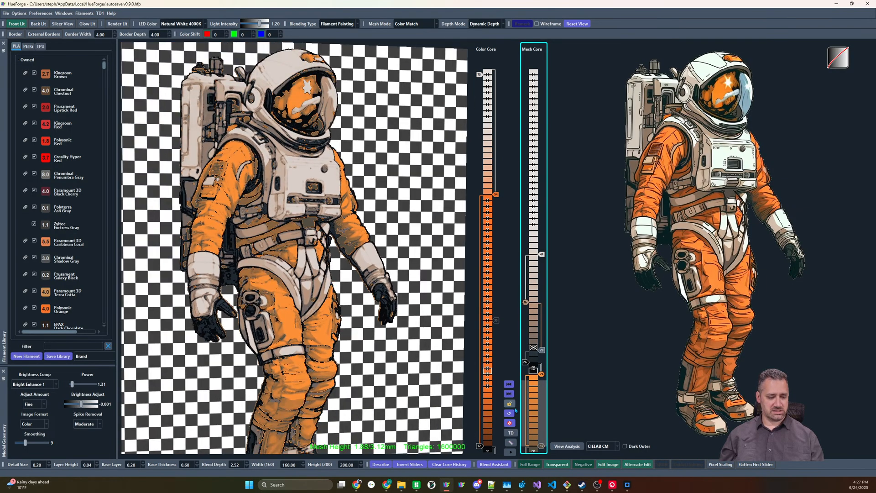
{"action": "scroll", "coordinate": [542, 447], "scroll_direction": "up", "scroll_amount": 4}
{"action": "scroll", "coordinate": [543, 448], "scroll_direction": "down", "scroll_amount": 1}
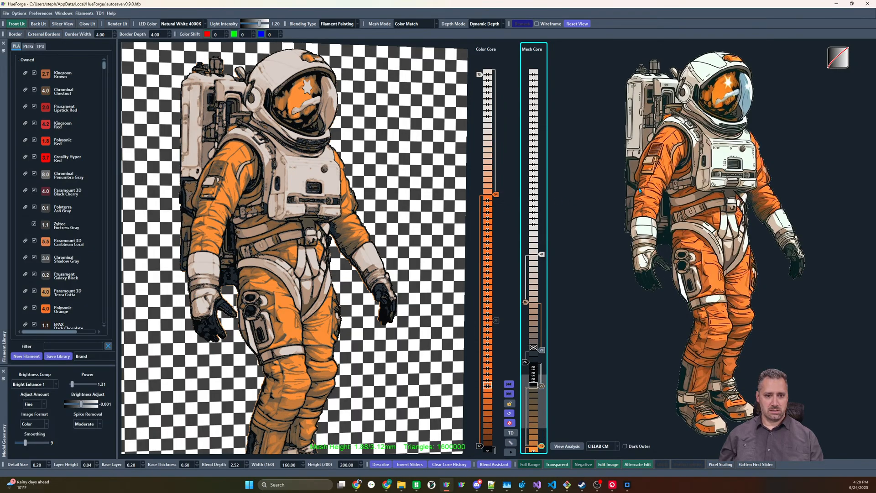
Re-enable the mesh core's disabled layer and lower the black slider to layer 24 together with the sliders above it
{"action": "mouse_move", "coordinate": [630, 170]}
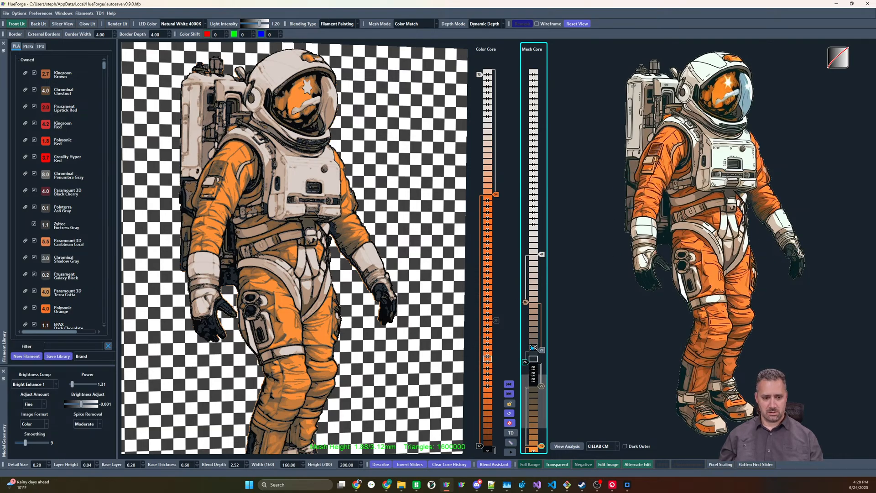
{"action": "right_click", "coordinate": [531, 350]}
{"action": "left_click", "coordinate": [531, 351]}
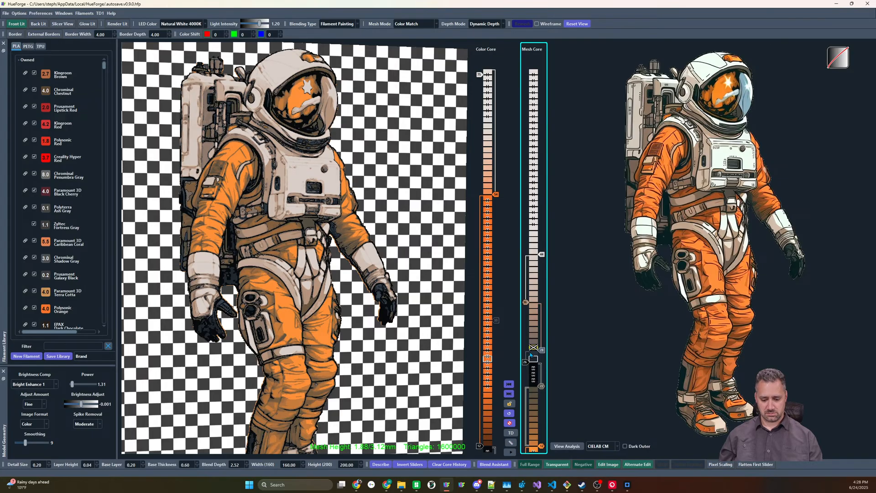
{"action": "left_click_drag", "start_coordinate": [527, 364], "coordinate": [527, 376], "text": "shift"}
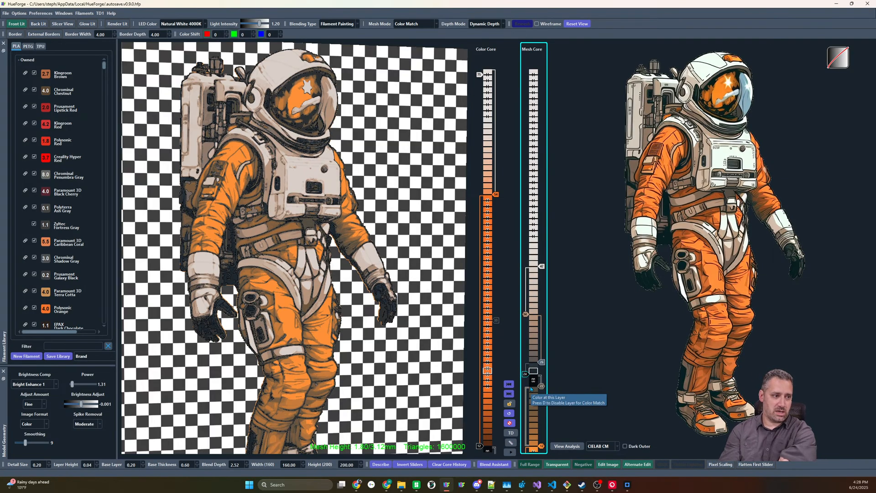
{"action": "mouse_move", "coordinate": [712, 220]}
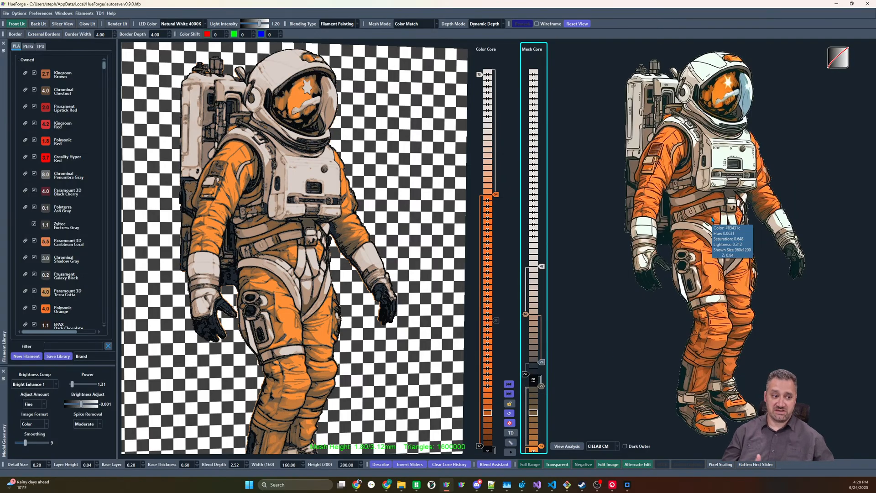